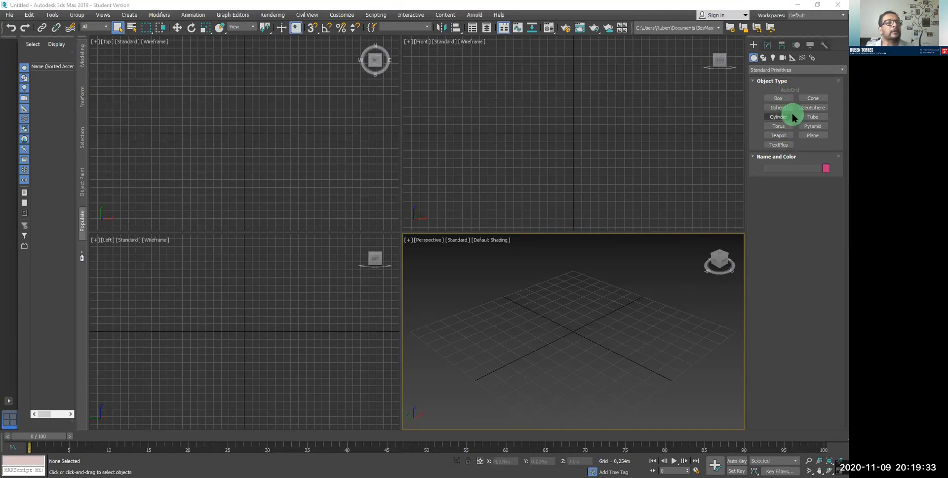
Step: Create a cylinder near the origin of the Top viewport, about 0.748 m in radius and 2.076 m high
{"action": "left_click", "coordinate": [782, 117]}
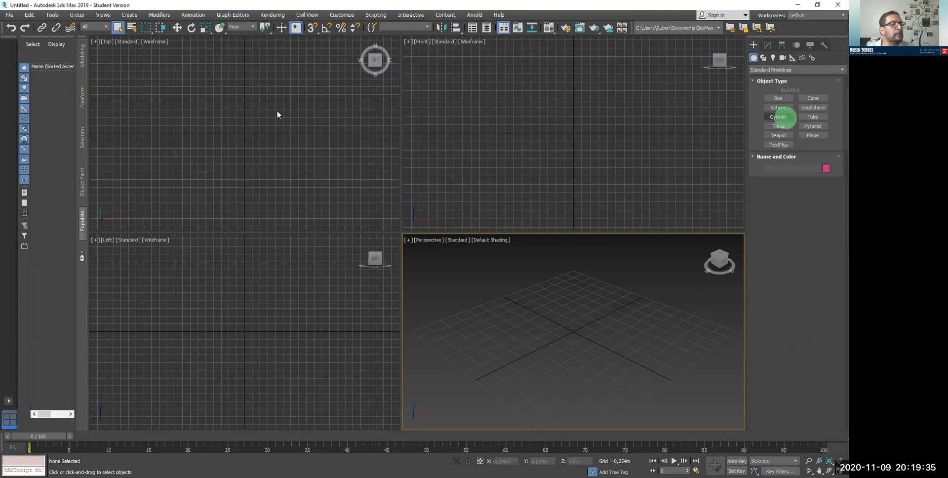
{"action": "left_click_drag", "start_coordinate": [249, 134], "coordinate": [271, 123]}
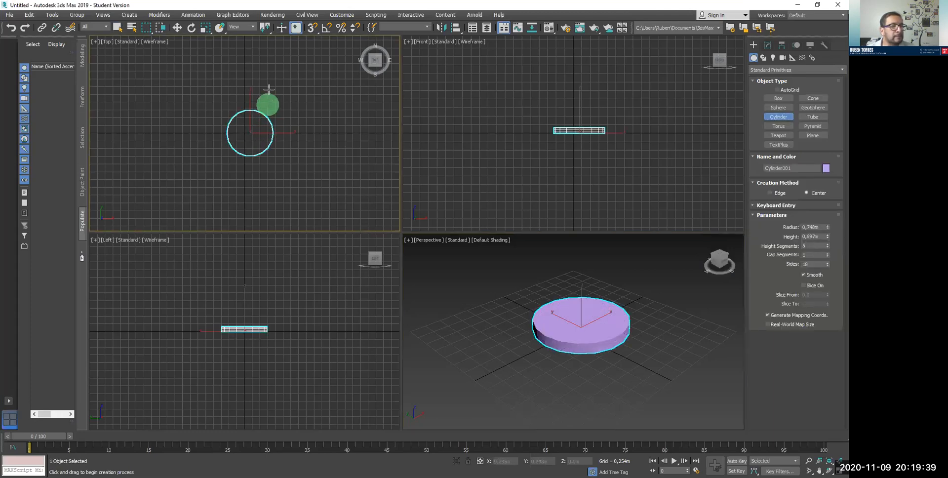
{"action": "left_click", "coordinate": [274, 63]}
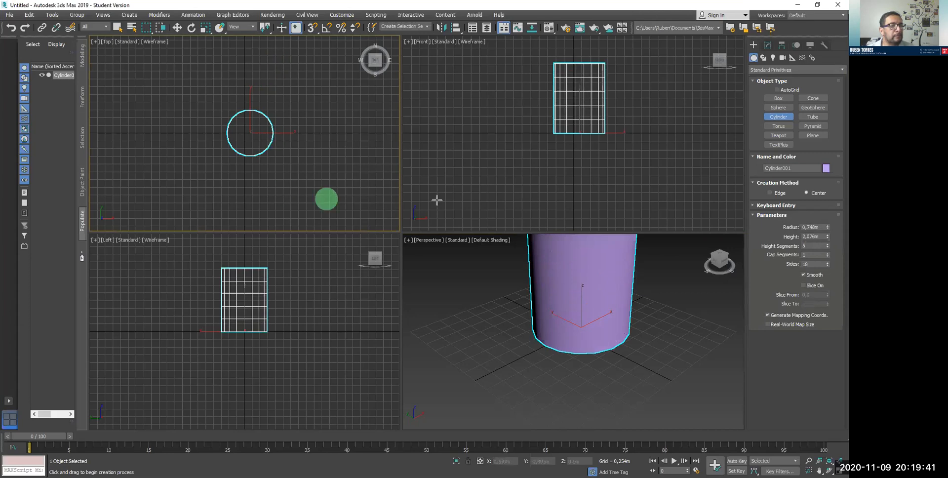
{"action": "middle_click_drag", "start_coordinate": [620, 265], "coordinate": [596, 338]}
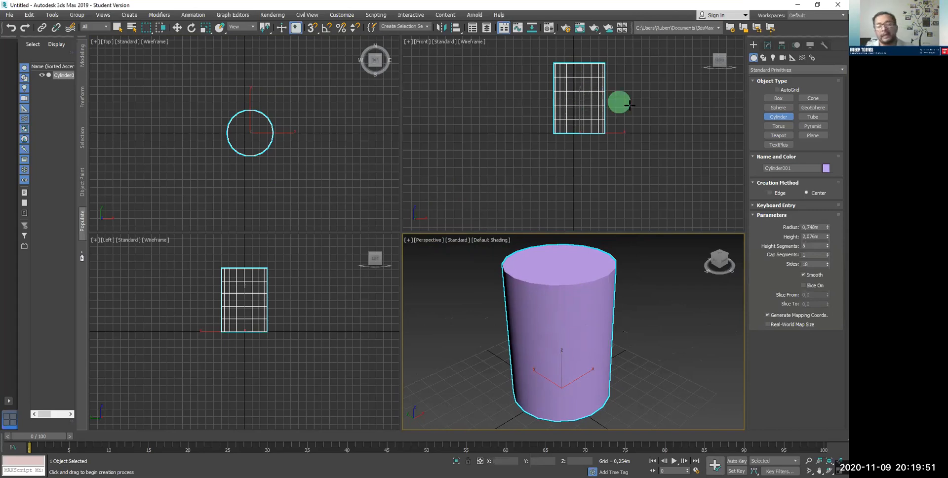
Step: Turn on Edged Faces display in the Perspective viewport
{"action": "left_click", "coordinate": [455, 241]}
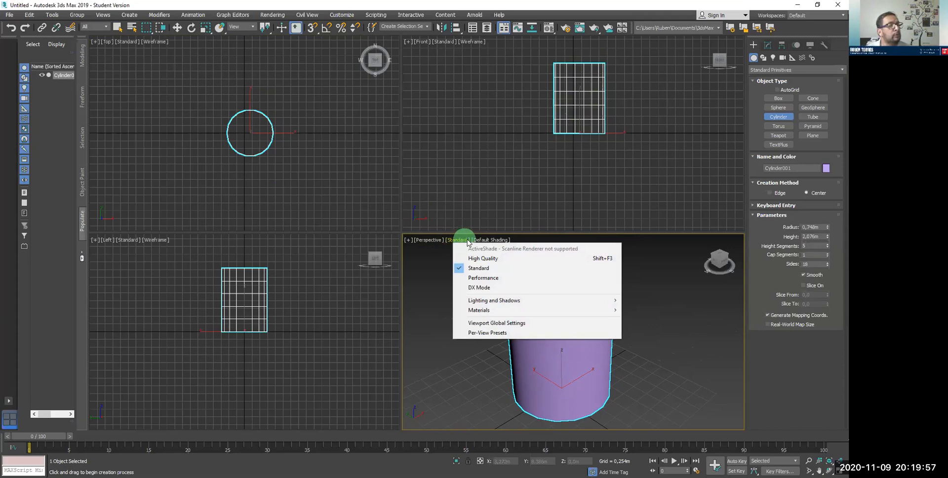
{"action": "left_click", "coordinate": [487, 240]}
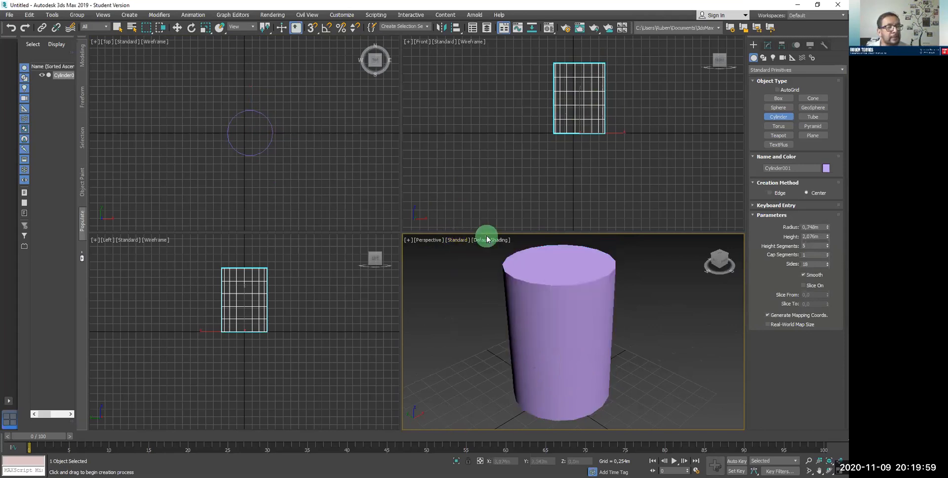
{"action": "left_click", "coordinate": [487, 240]}
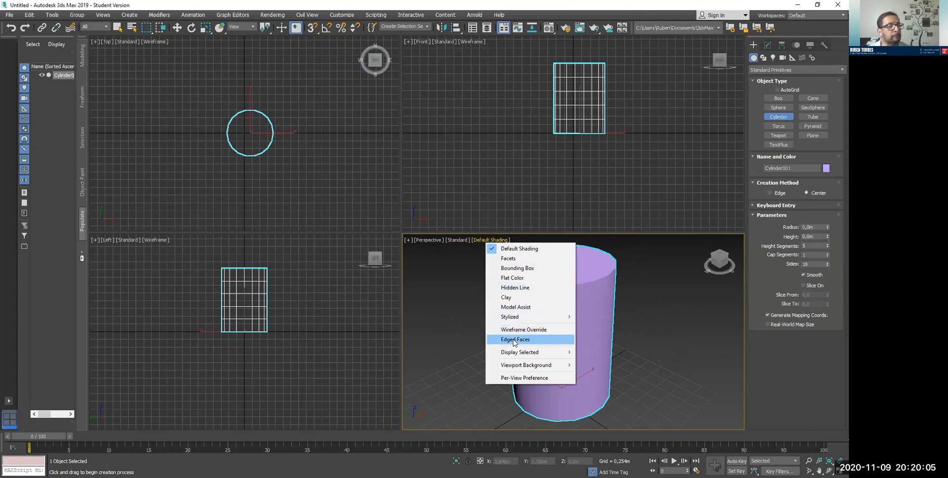
{"action": "left_click", "coordinate": [528, 340]}
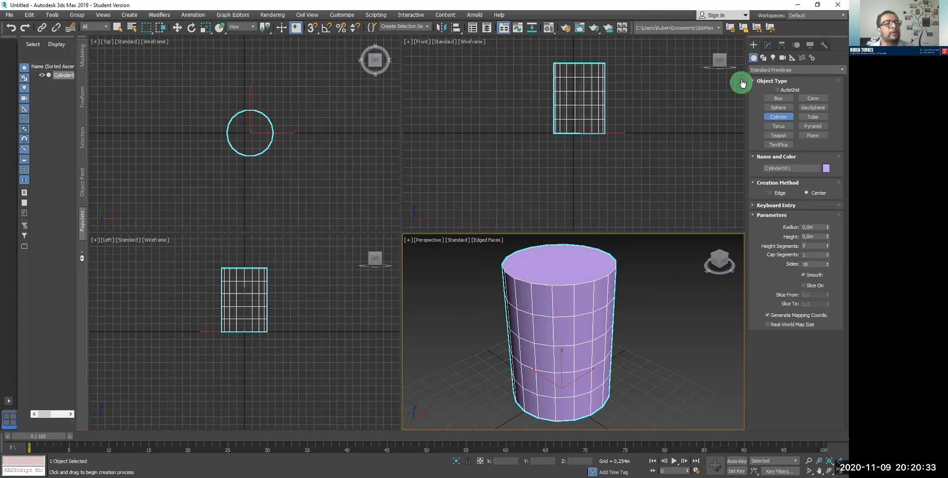
Step: Set the cylinder's radius to 0.86 m, its height to 2.117 m and its height segments to 6
{"action": "left_click", "coordinate": [769, 46]}
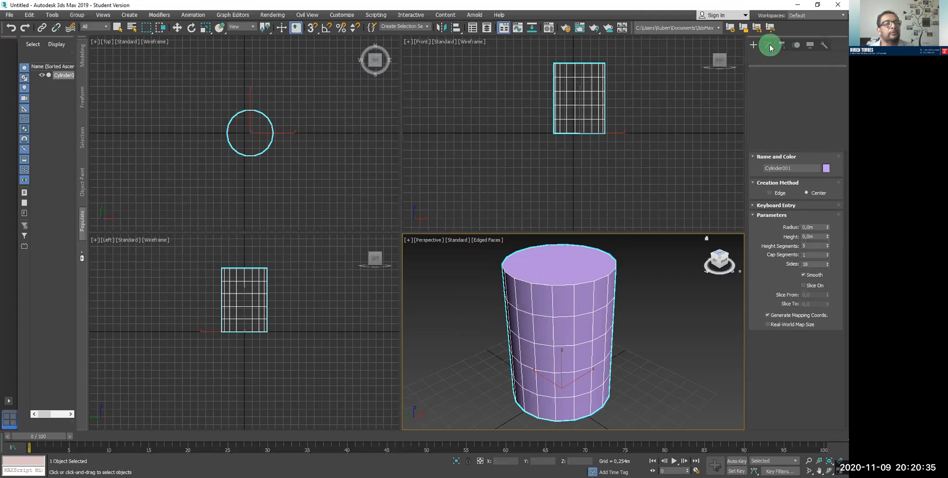
{"action": "left_click", "coordinate": [768, 46]}
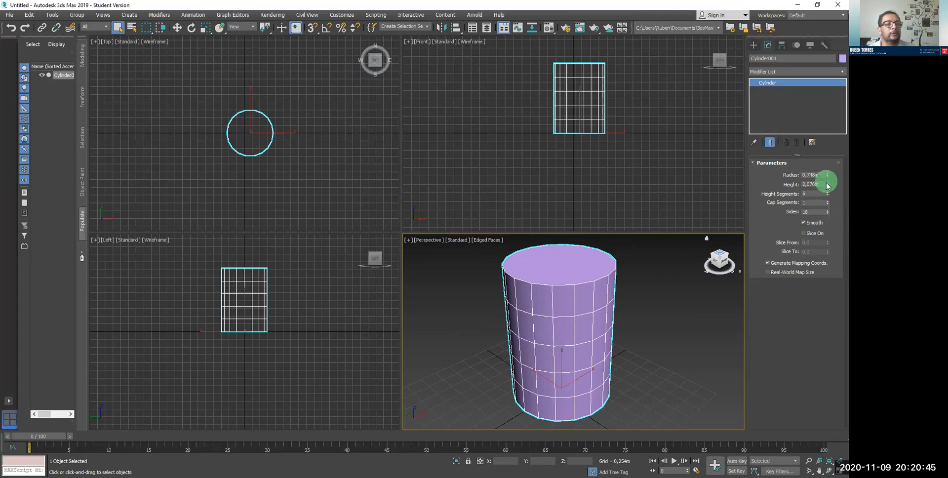
{"action": "left_click_drag", "start_coordinate": [829, 185], "coordinate": [823, 165]}
{"action": "mouse_move", "coordinate": [827, 193]}
{"action": "left_mouse_down"}
{"action": "mouse_move", "coordinate": [824, 184]}
{"action": "mouse_move", "coordinate": [824, 194]}
{"action": "left_mouse_up"}
{"action": "left_click", "coordinate": [579, 246]}
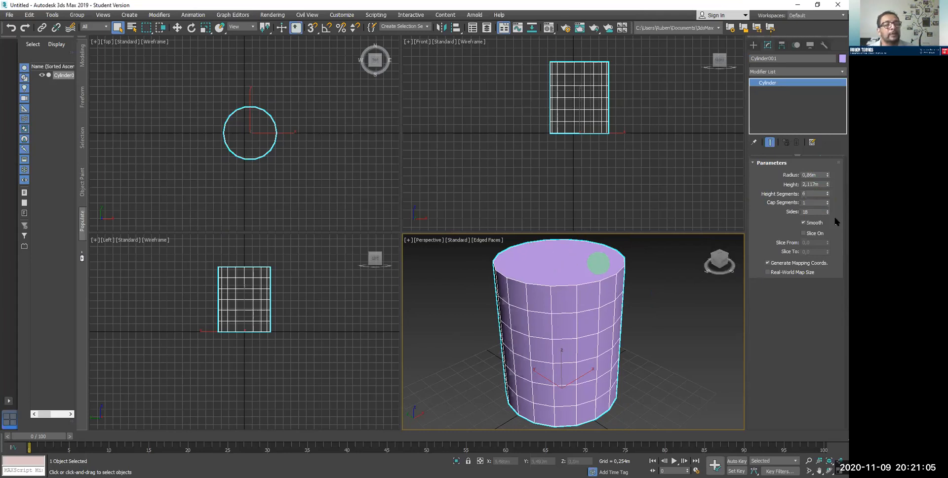
{"action": "left_click", "coordinate": [790, 217]}
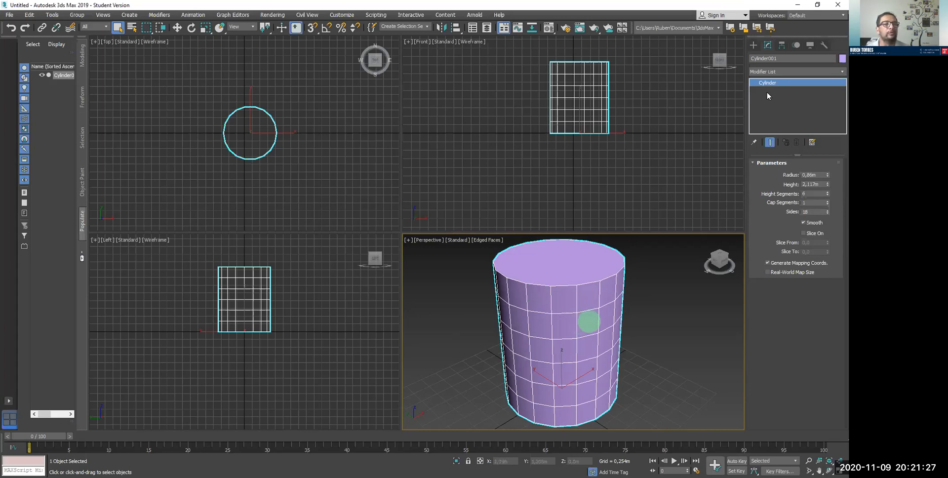
Step: Browse the available modifiers and apply a Bend modifier to the cylinder
{"action": "left_click", "coordinate": [835, 74]}
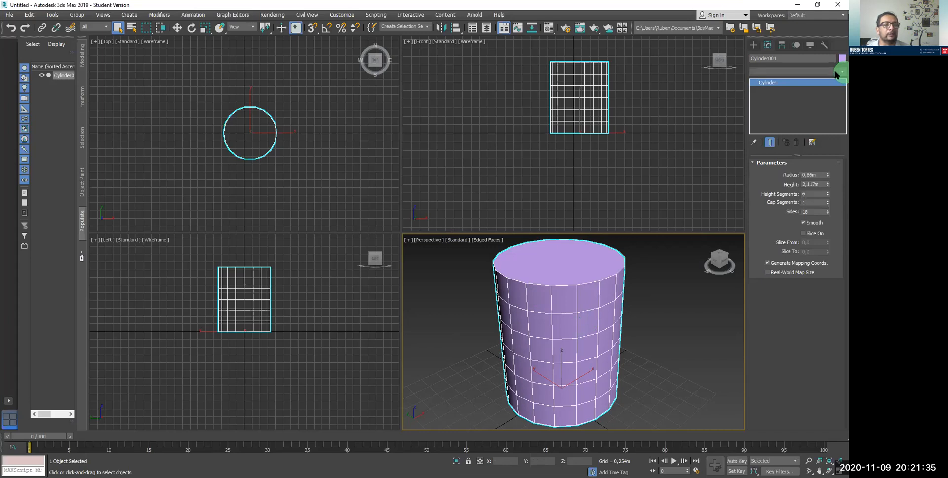
{"action": "left_click", "coordinate": [835, 74]}
{"action": "scroll", "coordinate": [835, 156], "scroll_direction": "down", "scroll_amount": 8}
{"action": "scroll", "coordinate": [835, 354], "scroll_direction": "down", "scroll_amount": 15}
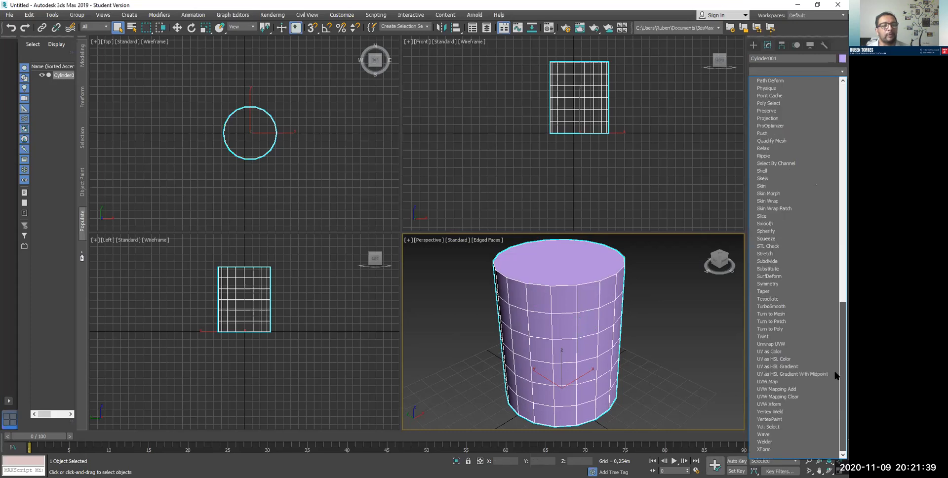
{"action": "scroll", "coordinate": [835, 148], "scroll_direction": "up", "scroll_amount": 18}
{"action": "scroll", "coordinate": [835, 118], "scroll_direction": "up", "scroll_amount": 5}
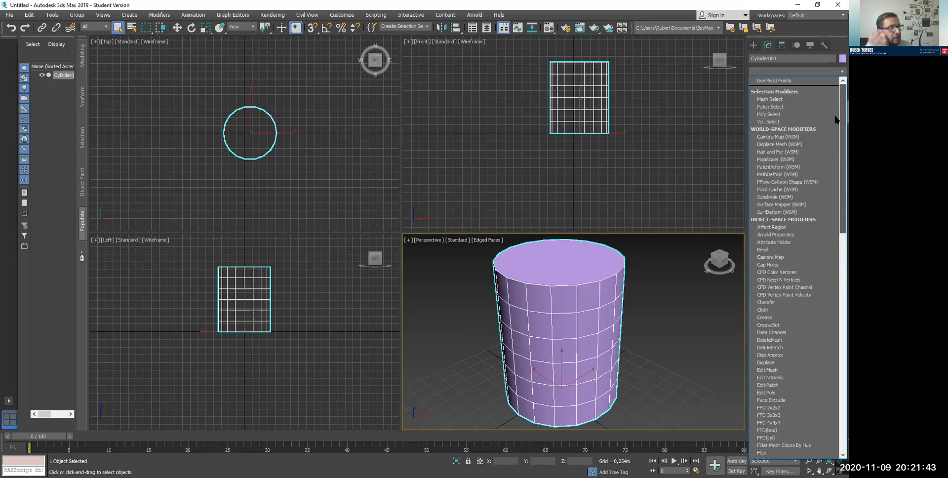
{"action": "scroll", "coordinate": [835, 148], "scroll_direction": "down", "scroll_amount": 1}
{"action": "scroll", "coordinate": [795, 266], "scroll_direction": "down", "scroll_amount": 8}
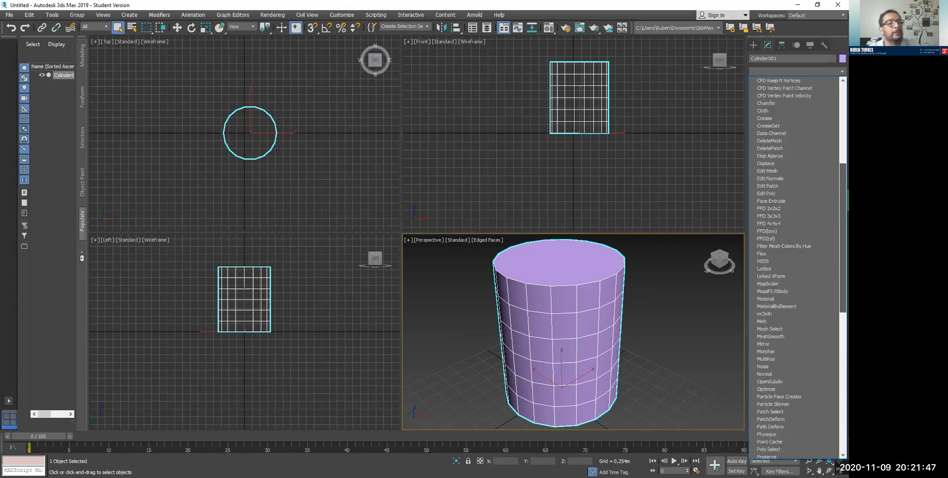
{"action": "scroll", "coordinate": [795, 267], "scroll_direction": "down", "scroll_amount": 2}
{"action": "scroll", "coordinate": [797, 266], "scroll_direction": "down", "scroll_amount": 1}
{"action": "scroll", "coordinate": [797, 266], "scroll_direction": "down", "scroll_amount": 1}
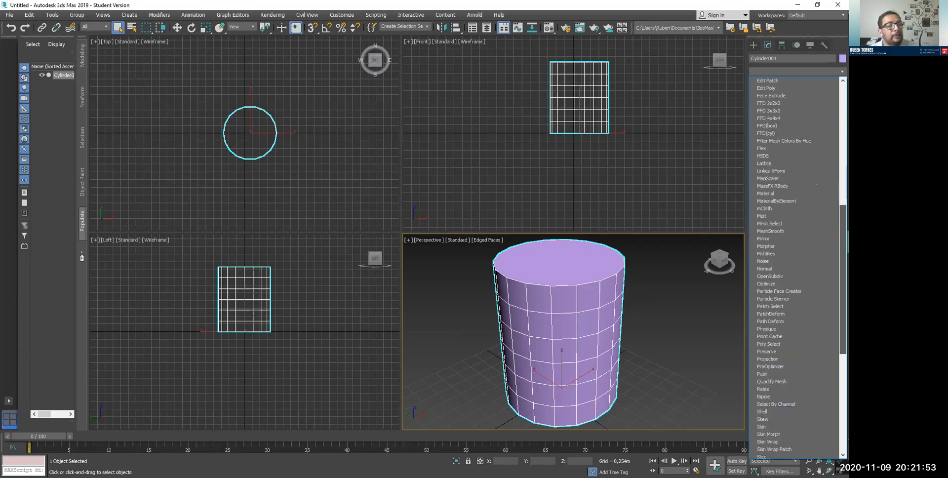
{"action": "scroll", "coordinate": [835, 320], "scroll_direction": "down", "scroll_amount": 8}
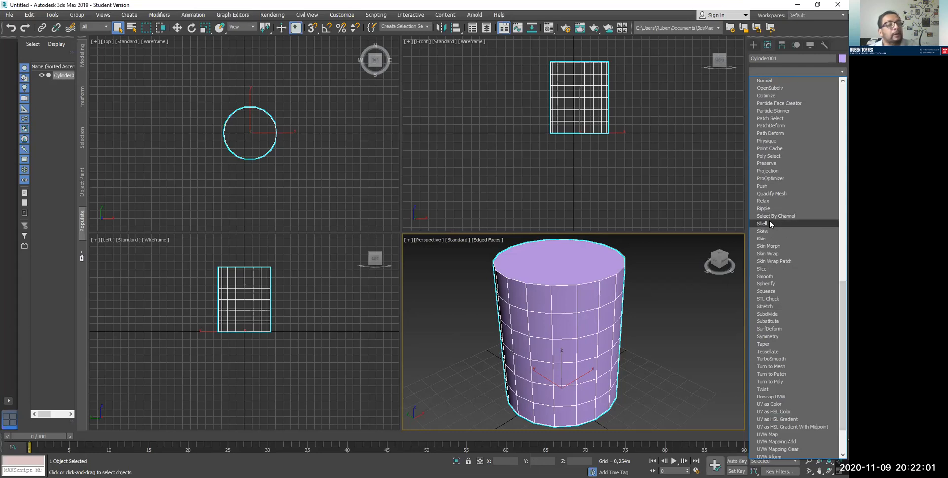
{"action": "scroll", "coordinate": [805, 246], "scroll_direction": "up", "scroll_amount": 6}
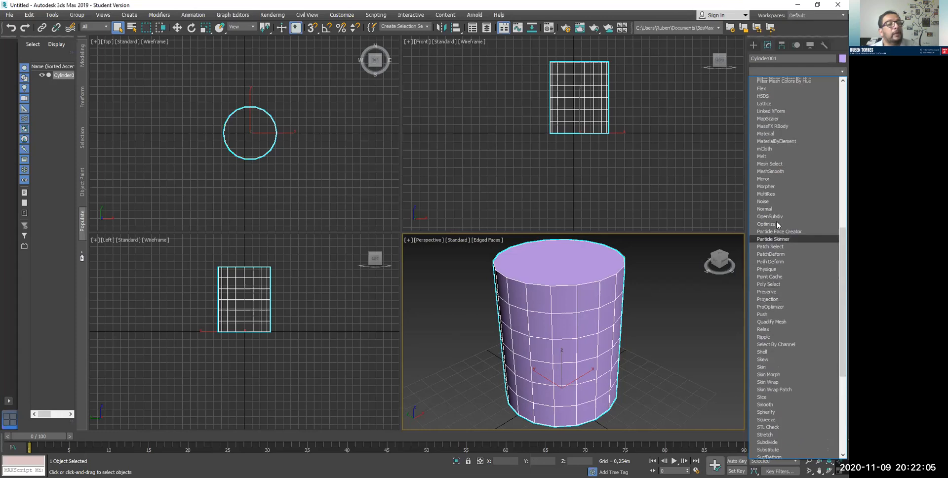
{"action": "scroll", "coordinate": [778, 225], "scroll_direction": "up", "scroll_amount": 12}
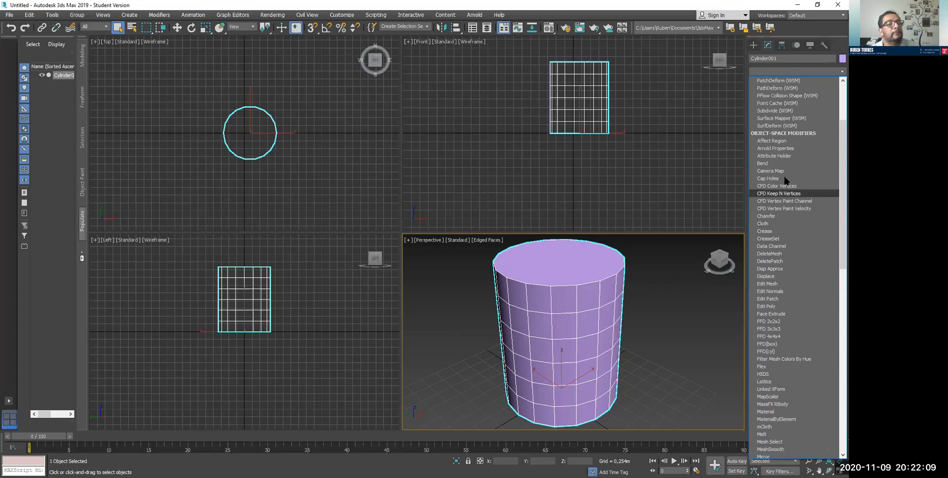
{"action": "left_click", "coordinate": [763, 163]}
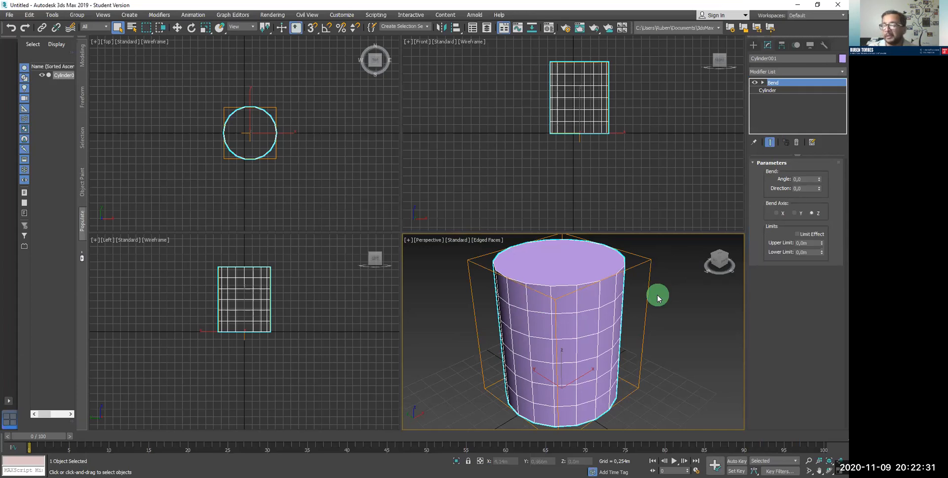
Step: Set the Bend angle to 88, keeping the bend on the Z axis
{"action": "left_click", "coordinate": [818, 180]}
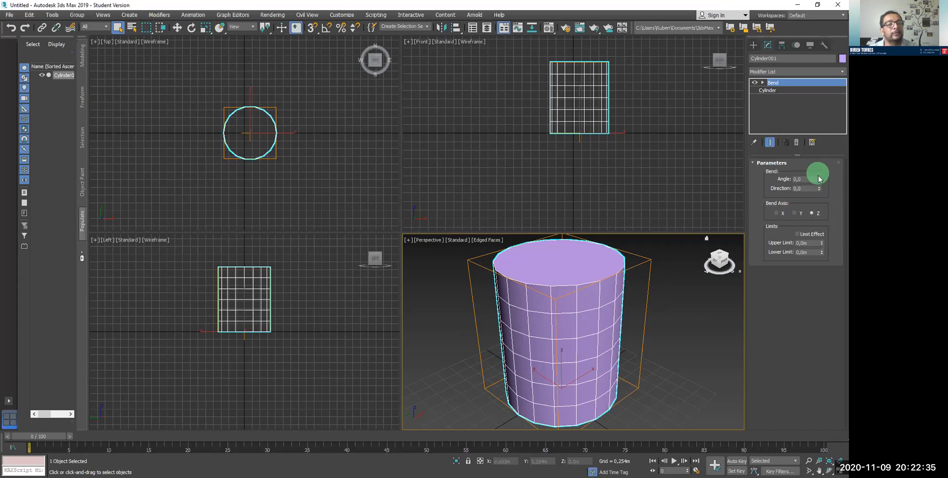
{"action": "left_click_drag", "start_coordinate": [820, 182], "coordinate": [825, 139]}
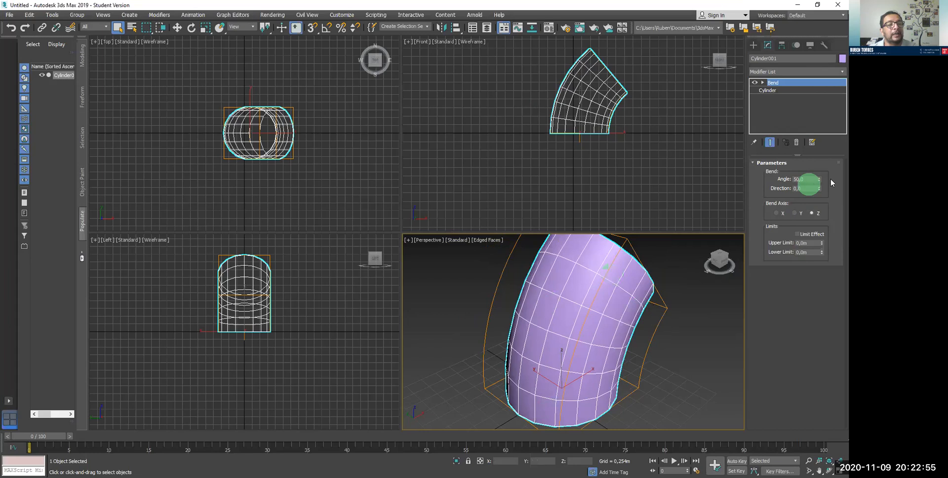
{"action": "left_click_drag", "start_coordinate": [819, 179], "coordinate": [819, 139]}
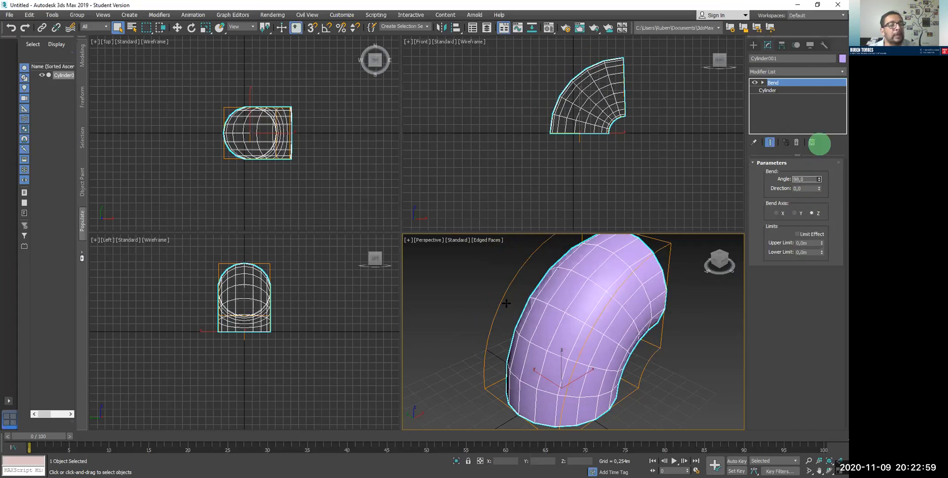
{"action": "left_click", "coordinate": [558, 128]}
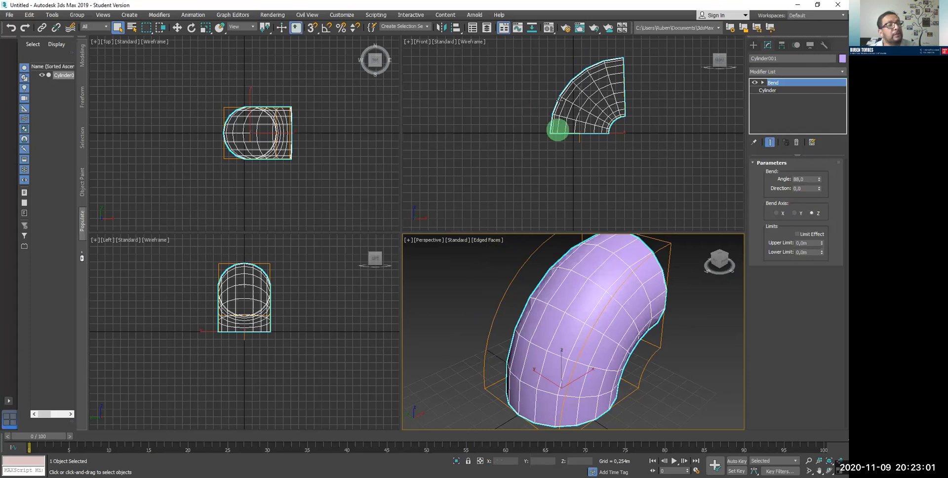
{"action": "left_click", "coordinate": [575, 75]}
{"action": "left_click", "coordinate": [590, 290]}
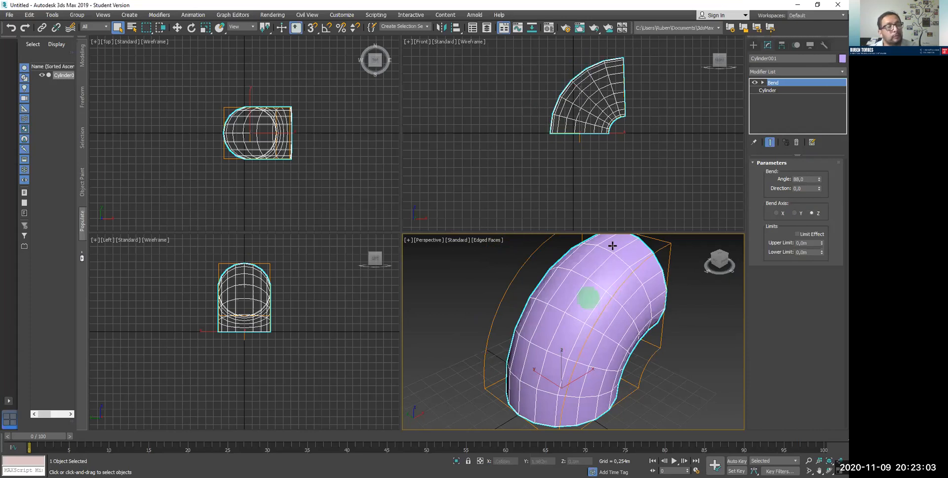
{"action": "left_click", "coordinate": [545, 336]}
{"action": "left_click", "coordinate": [639, 265]}
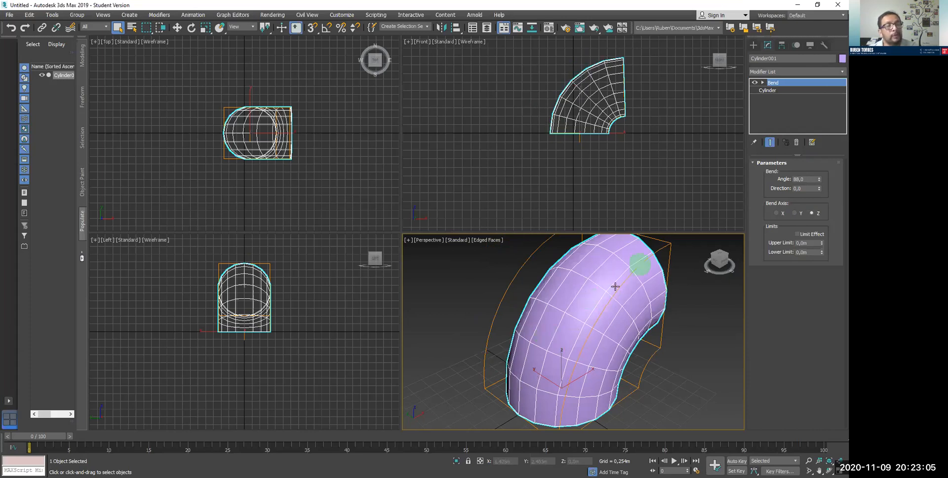
{"action": "left_click", "coordinate": [644, 242]}
{"action": "left_click", "coordinate": [822, 211]}
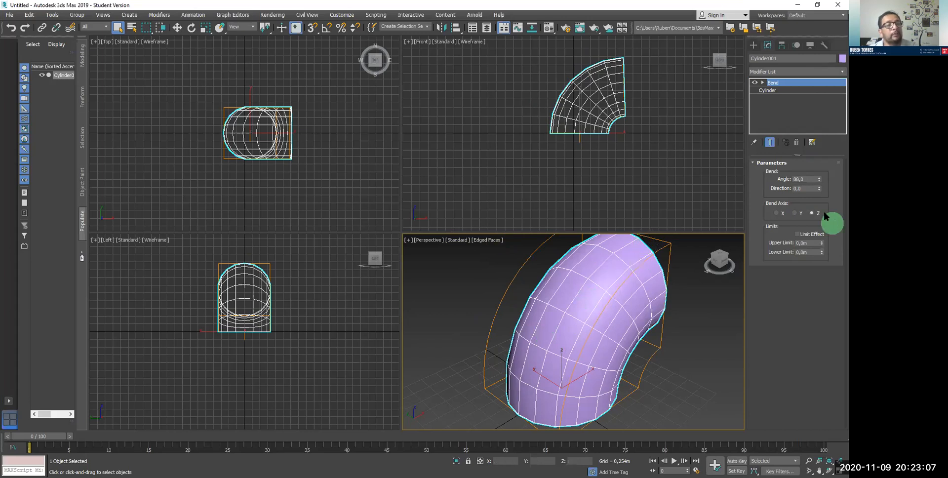
Step: Try 43, 1 and 3 height segments on the base cylinder, set 5, and return to the Bend modifier's settings
{"action": "left_click", "coordinate": [778, 95]}
{"action": "left_click", "coordinate": [806, 130]}
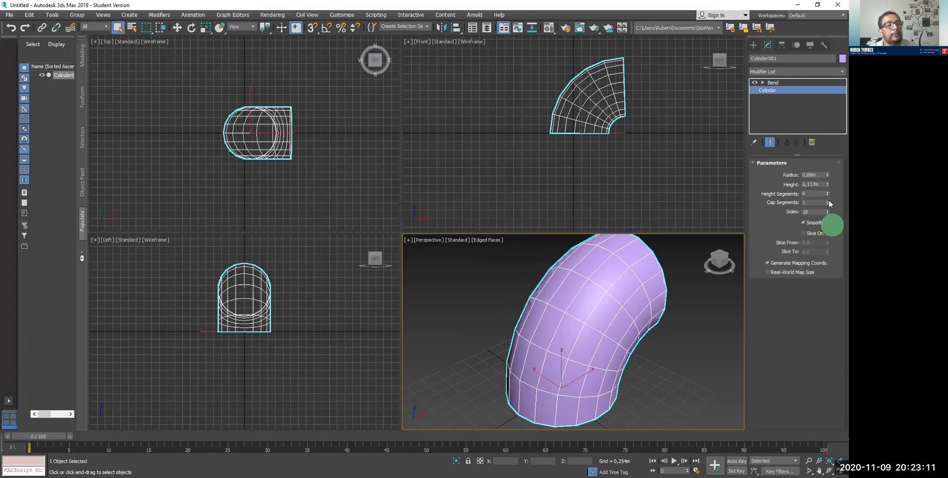
{"action": "left_click", "coordinate": [827, 192]}
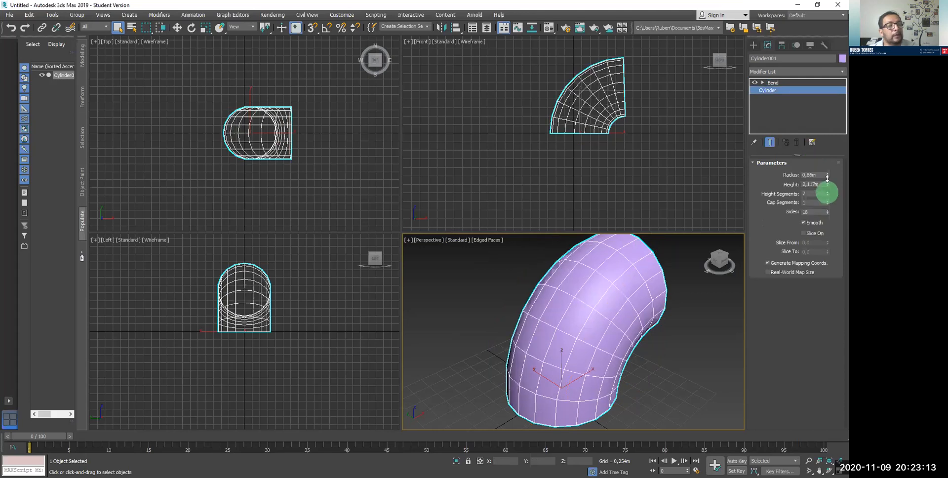
{"action": "left_click_drag", "start_coordinate": [827, 192], "coordinate": [827, 175]}
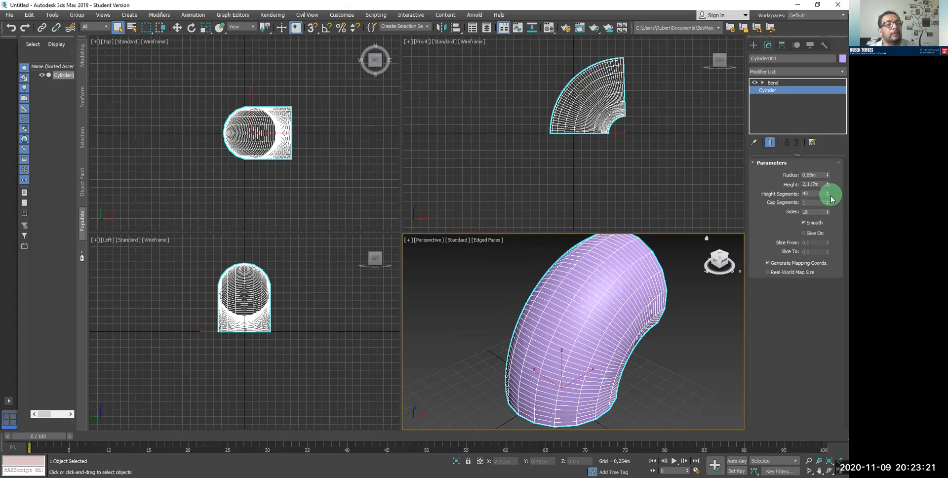
{"action": "left_click_drag", "start_coordinate": [827, 193], "coordinate": [827, 215]}
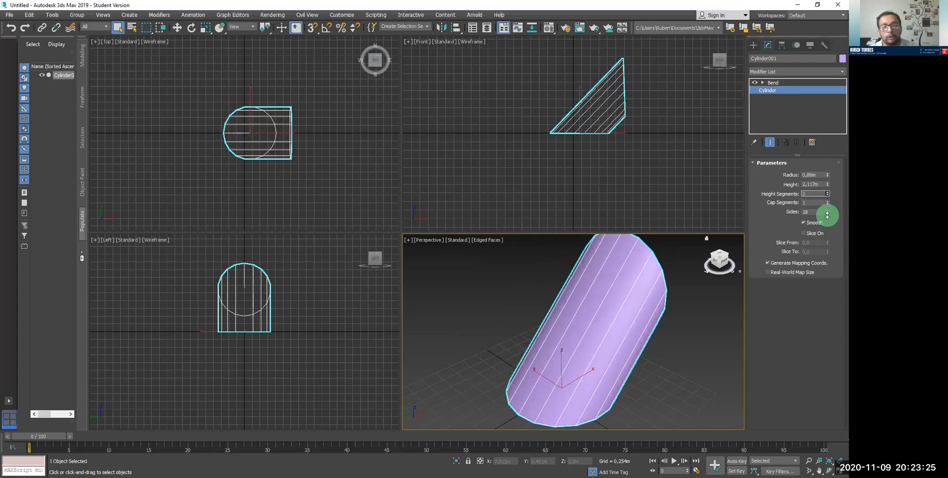
{"action": "left_click_drag", "start_coordinate": [827, 211], "coordinate": [826, 211]}
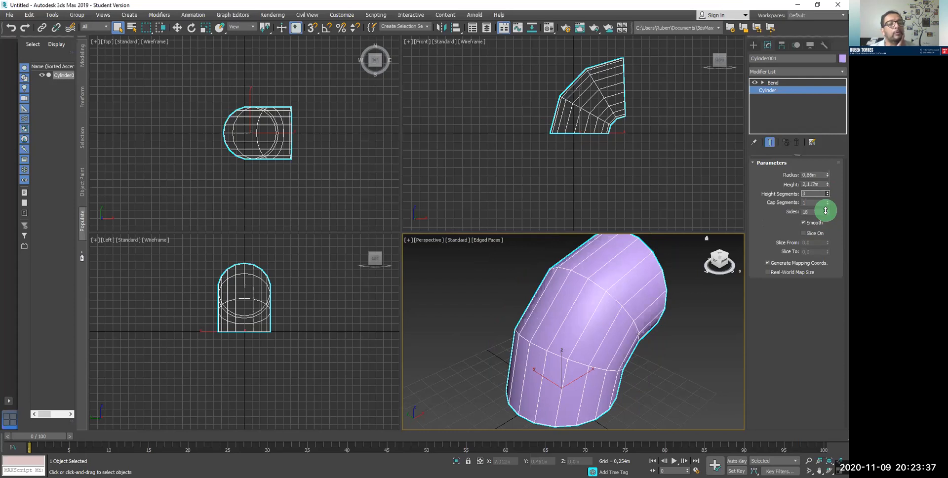
{"action": "left_click_drag", "start_coordinate": [825, 210], "coordinate": [825, 211]}
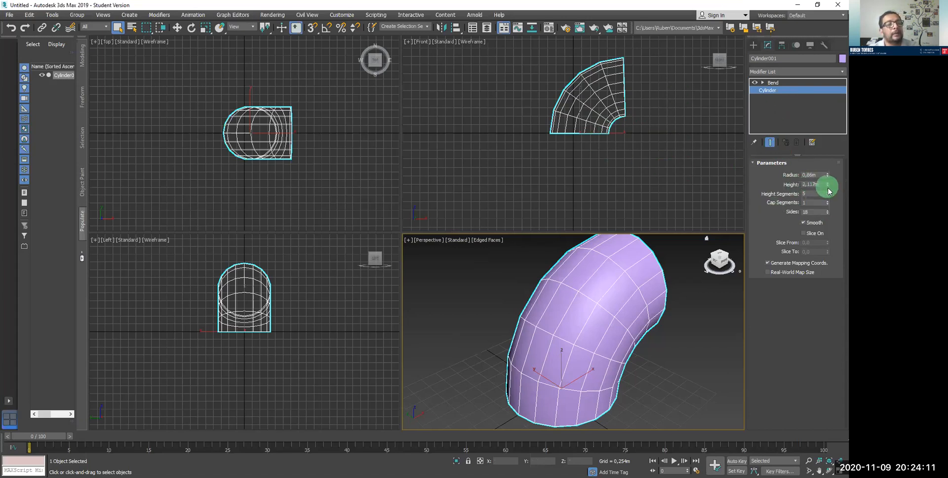
{"action": "left_click", "coordinate": [778, 83]}
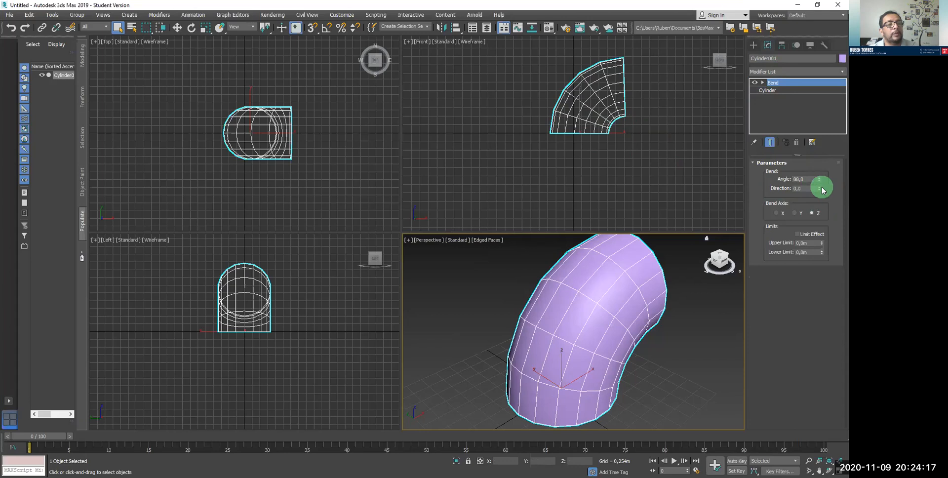
Step: Try the bend on the Y axis with an angle of -14 and set the bend direction to 35
{"action": "left_click_drag", "start_coordinate": [822, 191], "coordinate": [793, 197]}
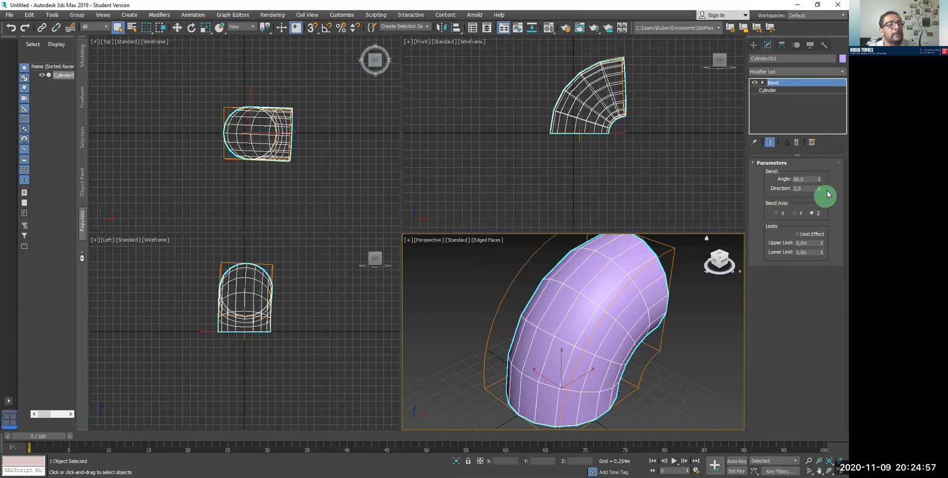
{"action": "left_click", "coordinate": [794, 213]}
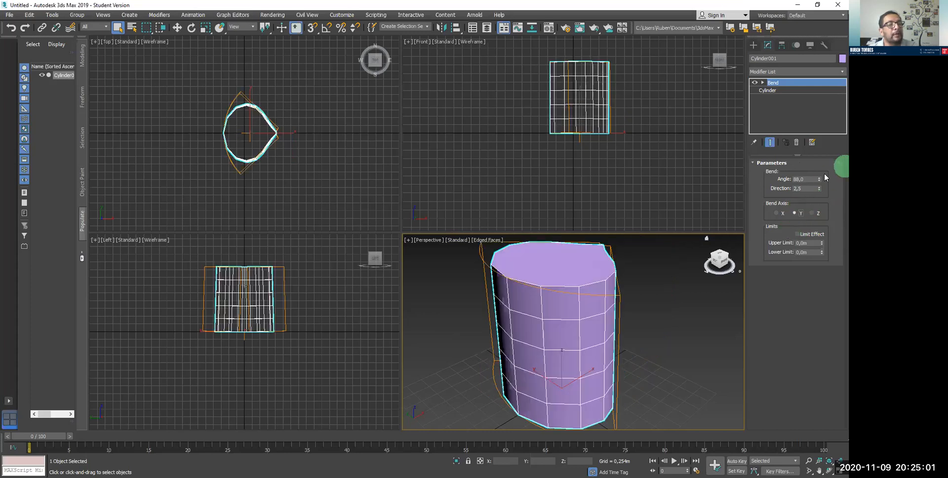
{"action": "mouse_move", "coordinate": [818, 179]}
{"action": "left_mouse_down"}
{"action": "mouse_move", "coordinate": [824, 48]}
{"action": "mouse_move", "coordinate": [810, 10]}
{"action": "mouse_move", "coordinate": [842, 74]}
{"action": "mouse_move", "coordinate": [814, 278]}
{"action": "mouse_move", "coordinate": [813, 205]}
{"action": "mouse_move", "coordinate": [810, 220]}
{"action": "mouse_move", "coordinate": [807, 337]}
{"action": "mouse_move", "coordinate": [827, 267]}
{"action": "mouse_move", "coordinate": [823, 186]}
{"action": "mouse_move", "coordinate": [836, 301]}
{"action": "mouse_move", "coordinate": [831, 149]}
{"action": "mouse_move", "coordinate": [831, 167]}
{"action": "left_mouse_up"}
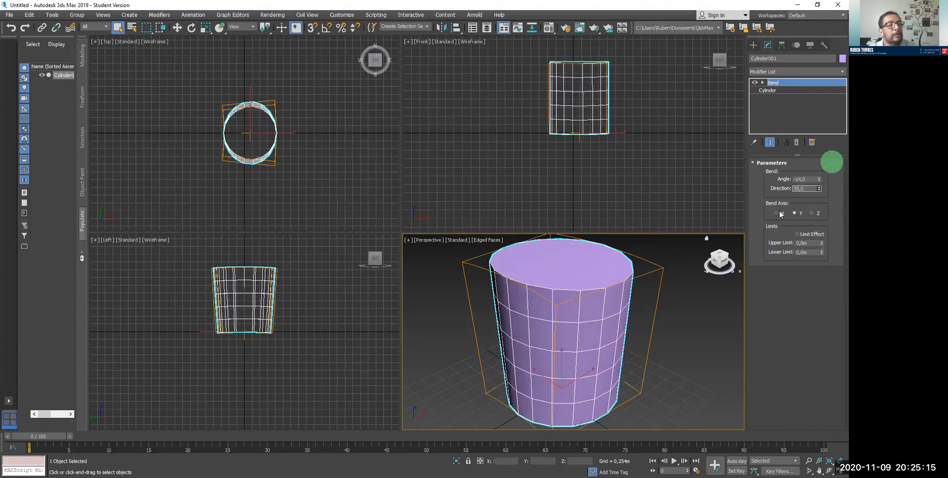
Step: Try the bend on the X axis with the angle raised to 715
{"action": "left_click", "coordinate": [778, 212]}
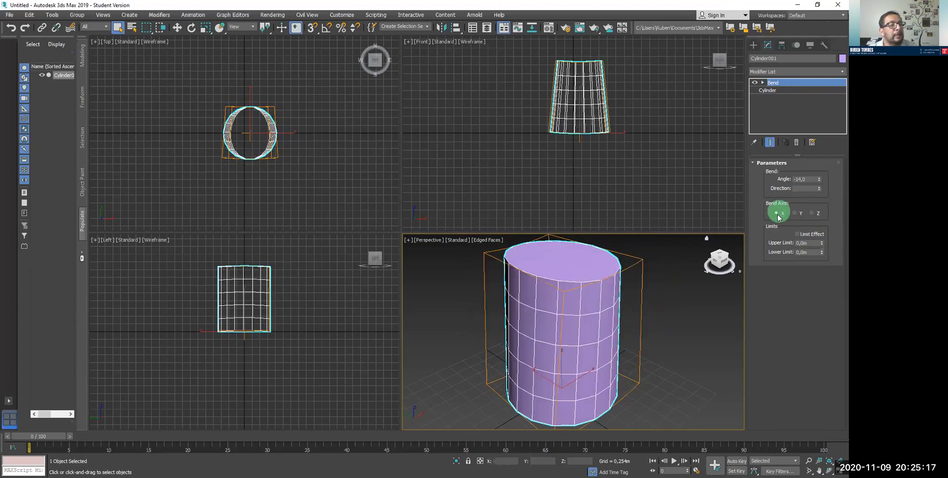
{"action": "left_click", "coordinate": [820, 178]}
{"action": "mouse_move", "coordinate": [822, 179]}
{"action": "left_mouse_down"}
{"action": "mouse_move", "coordinate": [813, 84]}
{"action": "mouse_move", "coordinate": [812, 171]}
{"action": "left_mouse_up"}
{"action": "left_click_drag", "start_coordinate": [813, 118], "coordinate": [818, 468]}
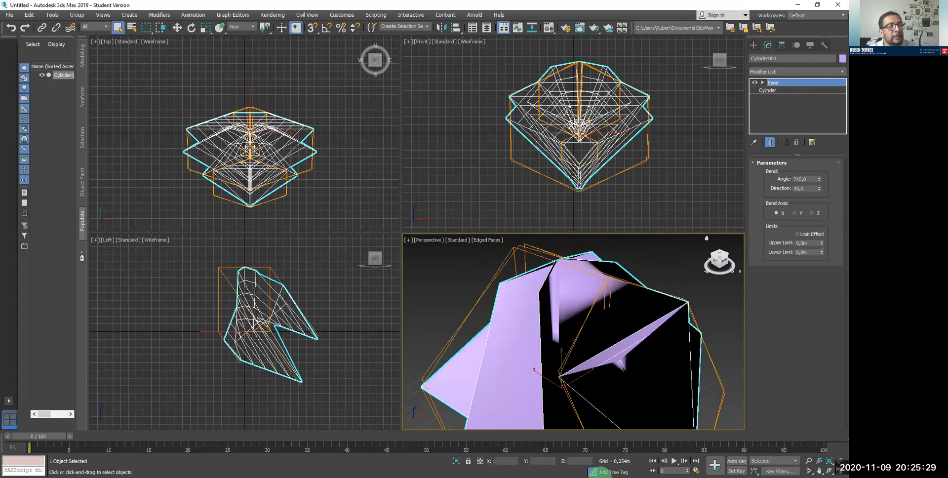
{"action": "left_click", "coordinate": [551, 305]}
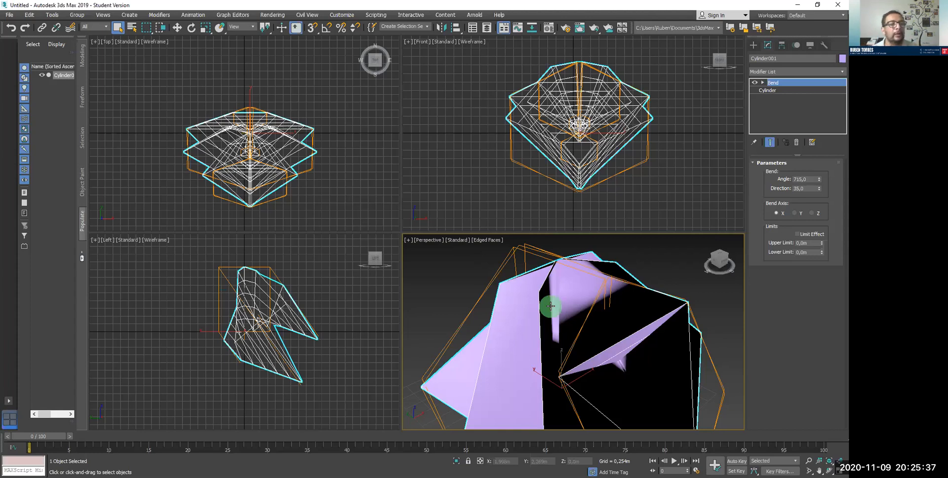
Step: Switch the bend back to the Z axis and set its angle to 93.5
{"action": "left_click", "coordinate": [810, 213]}
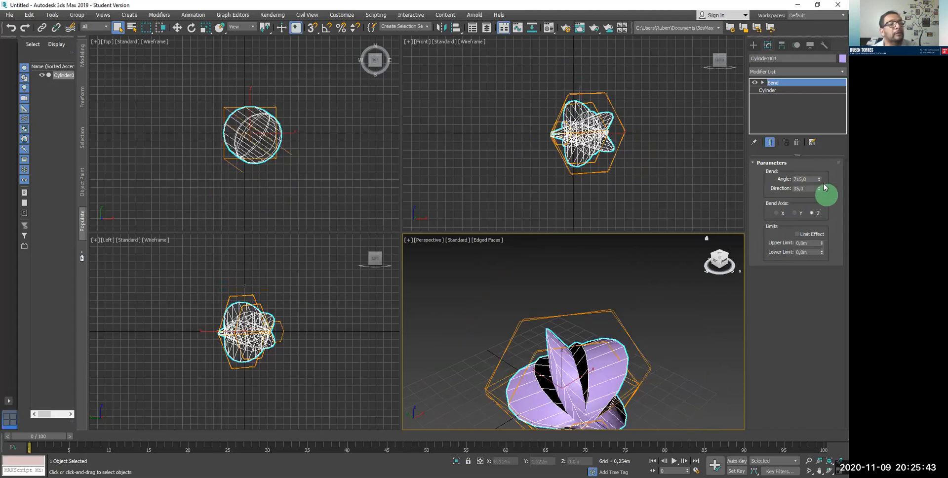
{"action": "mouse_move", "coordinate": [816, 211]}
{"action": "left_mouse_down"}
{"action": "mouse_move", "coordinate": [819, 194]}
{"action": "mouse_move", "coordinate": [819, 395]}
{"action": "mouse_move", "coordinate": [796, 4]}
{"action": "mouse_move", "coordinate": [410, 191]}
{"action": "mouse_move", "coordinate": [482, 55]}
{"action": "mouse_move", "coordinate": [826, 187]}
{"action": "mouse_move", "coordinate": [817, 202]}
{"action": "left_mouse_up"}
{"action": "left_click_drag", "start_coordinate": [823, 155], "coordinate": [792, 192]}
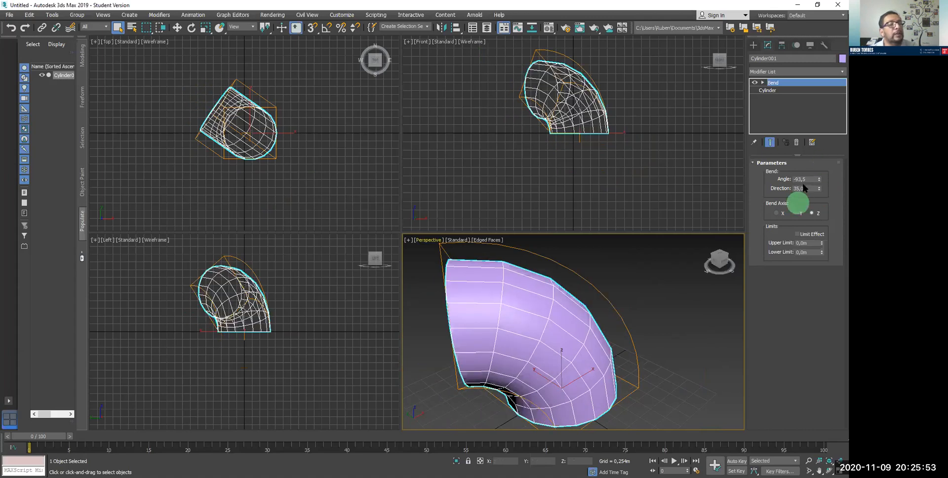
{"action": "left_click", "coordinate": [799, 180]}
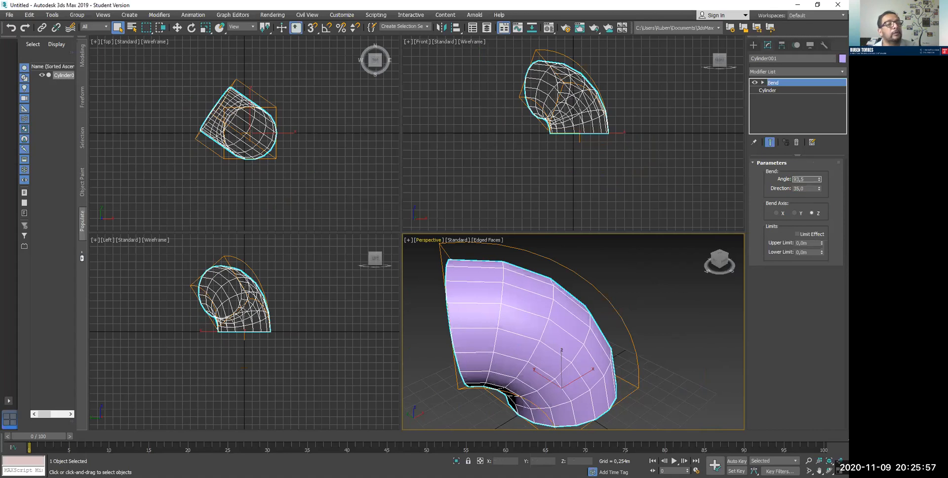
{"action": "key", "text": "Return"}
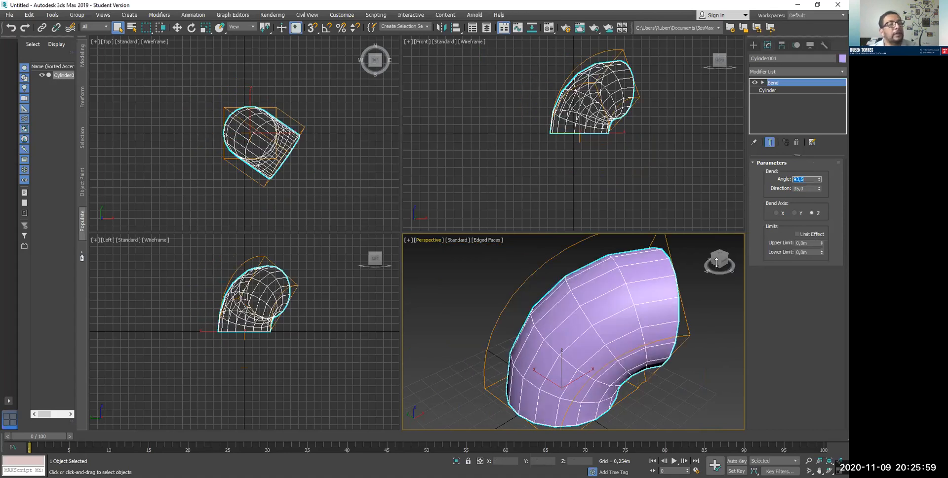
{"action": "left_click", "coordinate": [727, 317]}
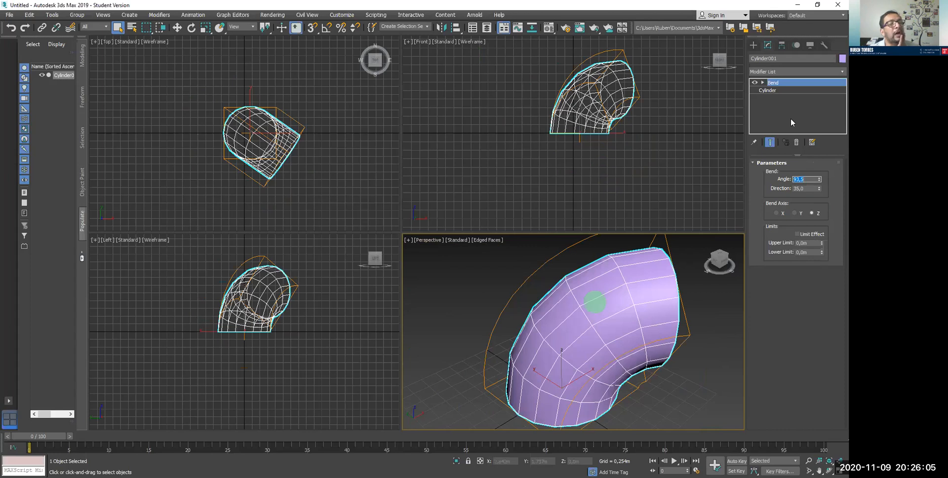
Step: Expand the Bend modifier's sub-objects, select the Gizmo and the Center in turn, and move the Center slightly down to about -0.039 m
{"action": "left_click", "coordinate": [762, 83]}
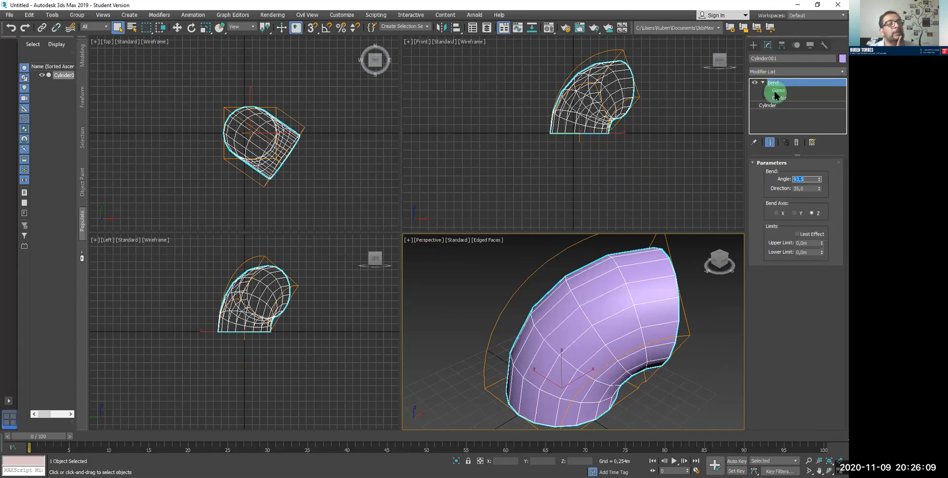
{"action": "left_click", "coordinate": [777, 90]}
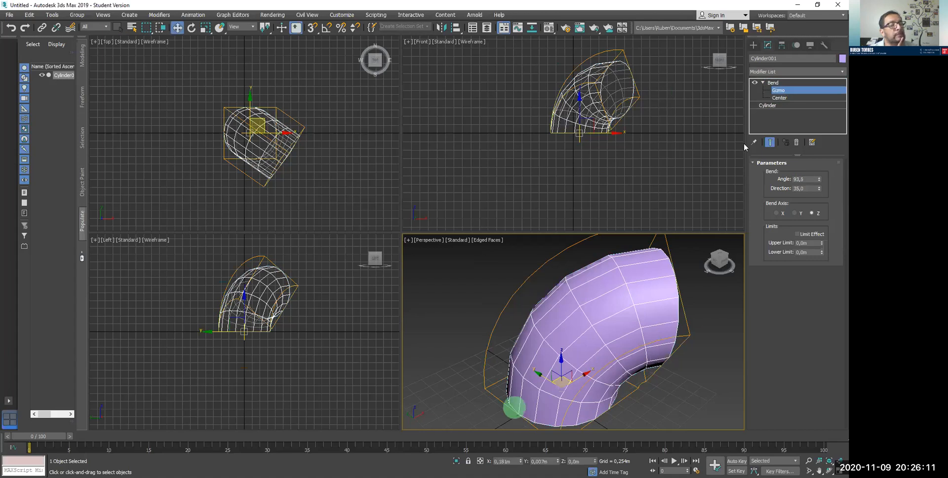
{"action": "left_click", "coordinate": [784, 97]}
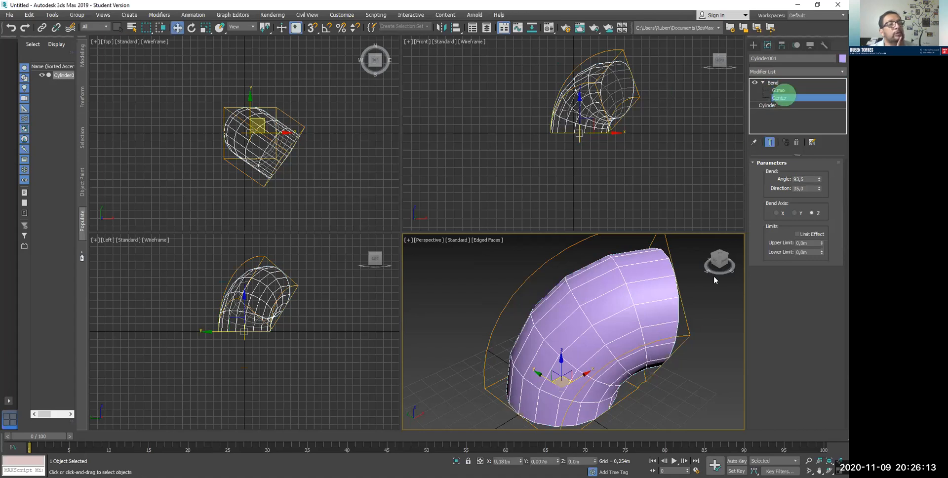
{"action": "left_click_drag", "start_coordinate": [579, 107], "coordinate": [599, 134]}
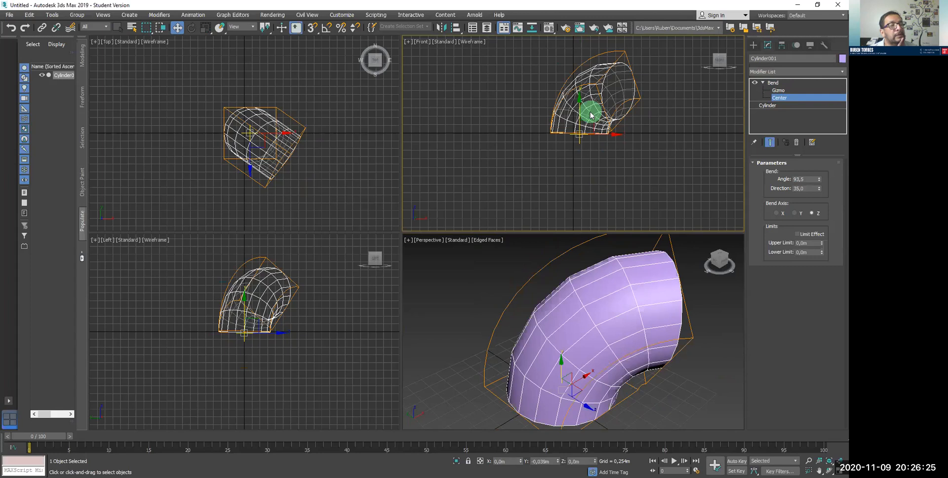
{"action": "left_click", "coordinate": [810, 253]}
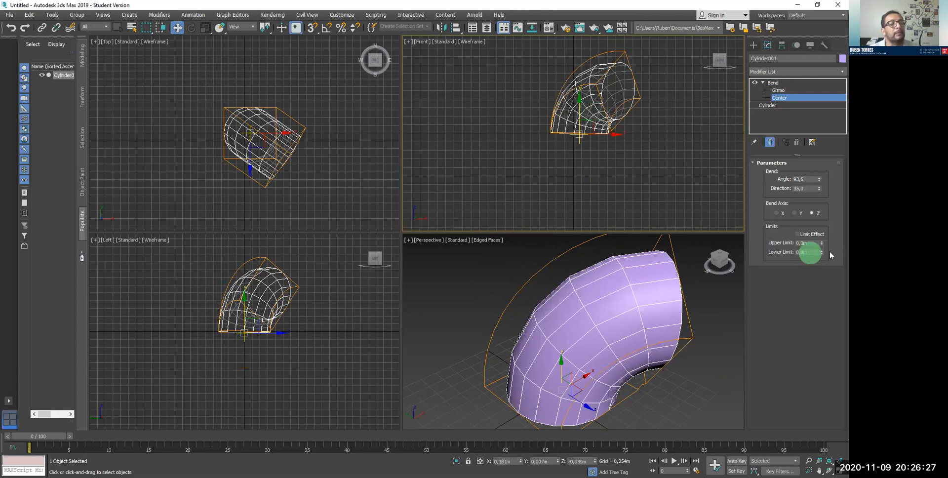
{"action": "left_click", "coordinate": [557, 106]}
{"action": "left_click", "coordinate": [798, 116]}
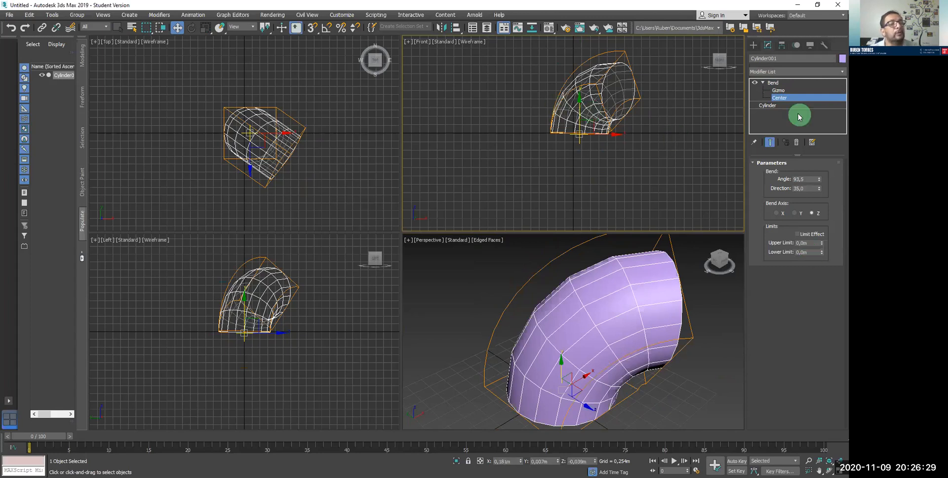
Step: Set the base cylinder's height to 5.157 m, fit it in all viewports and return to the Bend modifier's settings
{"action": "left_click", "coordinate": [770, 106]}
{"action": "left_click", "coordinate": [770, 105]}
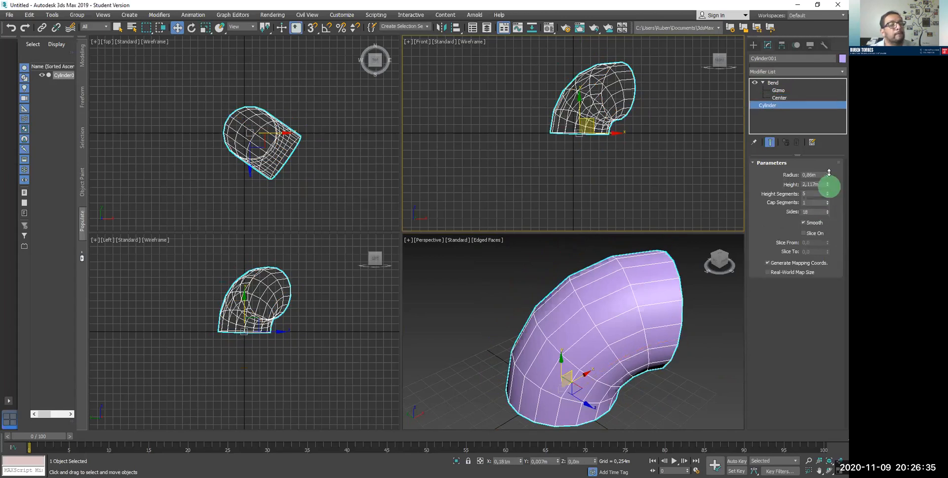
{"action": "left_click_drag", "start_coordinate": [827, 184], "coordinate": [829, 148]}
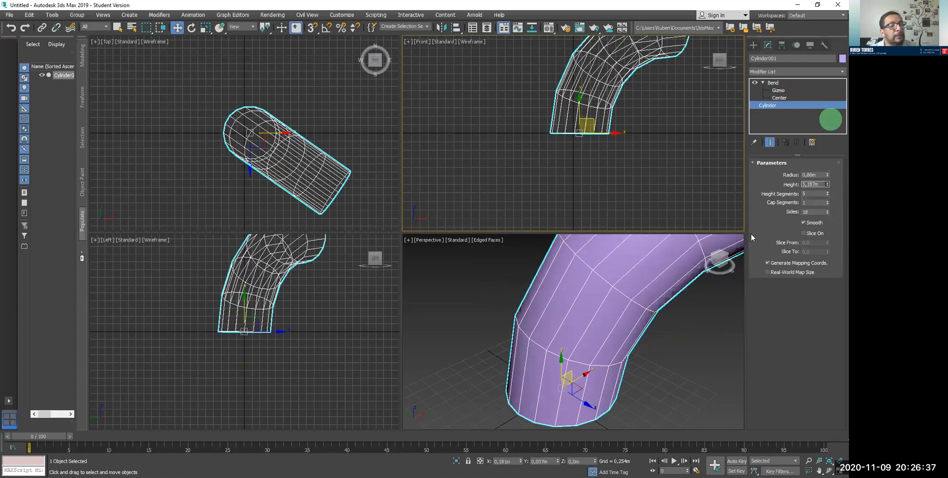
{"action": "left_click", "coordinate": [755, 46]}
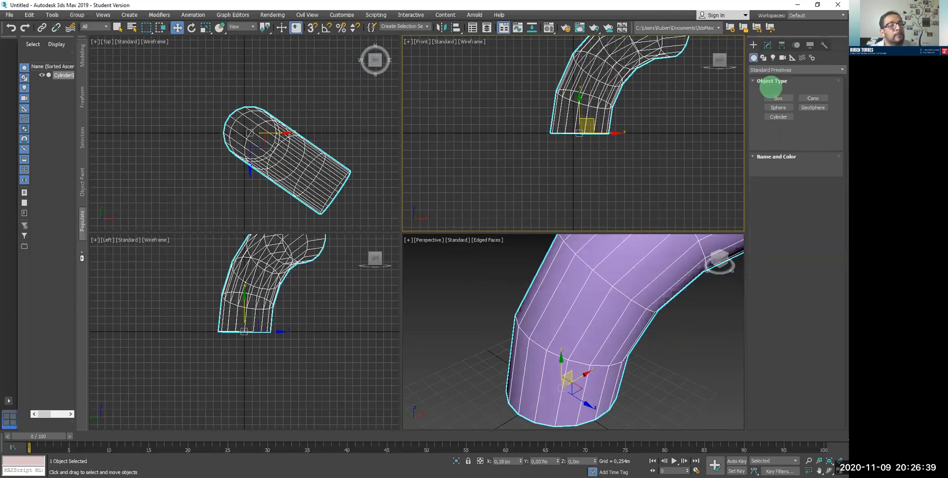
{"action": "left_click", "coordinate": [834, 461]}
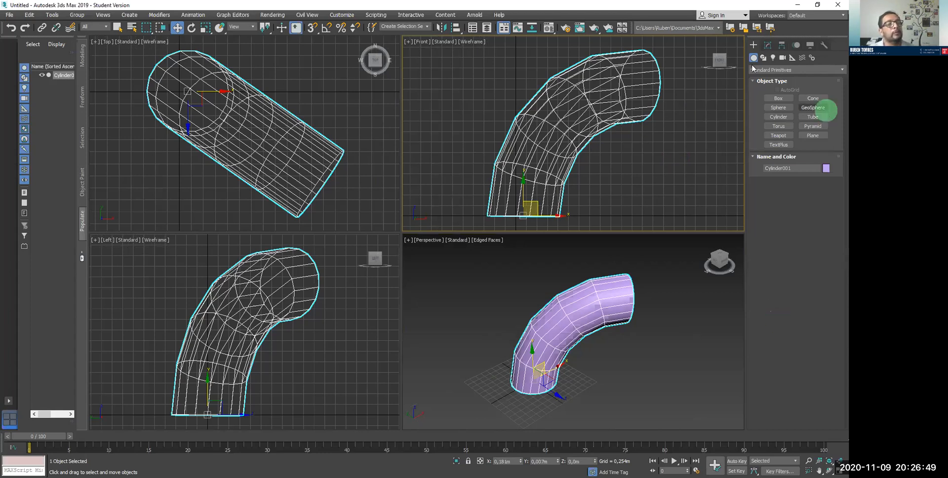
{"action": "left_click", "coordinate": [767, 46]}
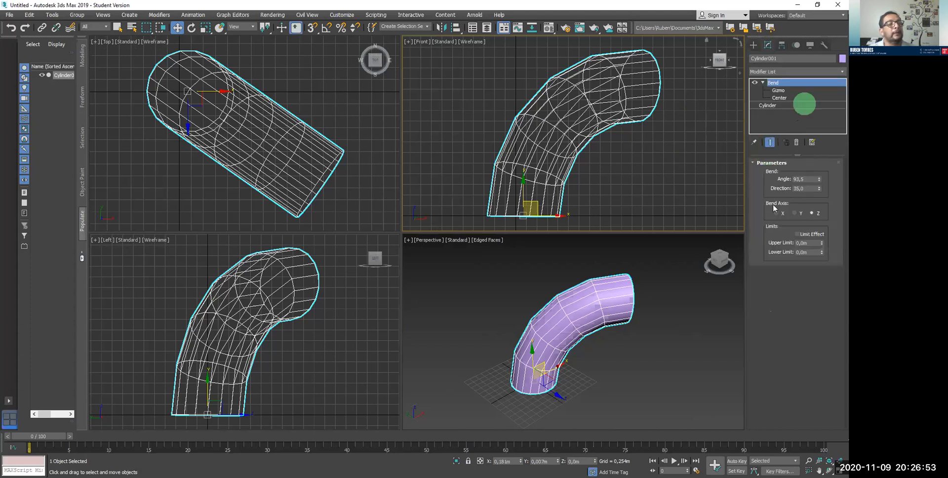
Step: Turn on Limit Effect for the bend and raise the upper limit to 4.119 m
{"action": "left_click", "coordinate": [799, 234]}
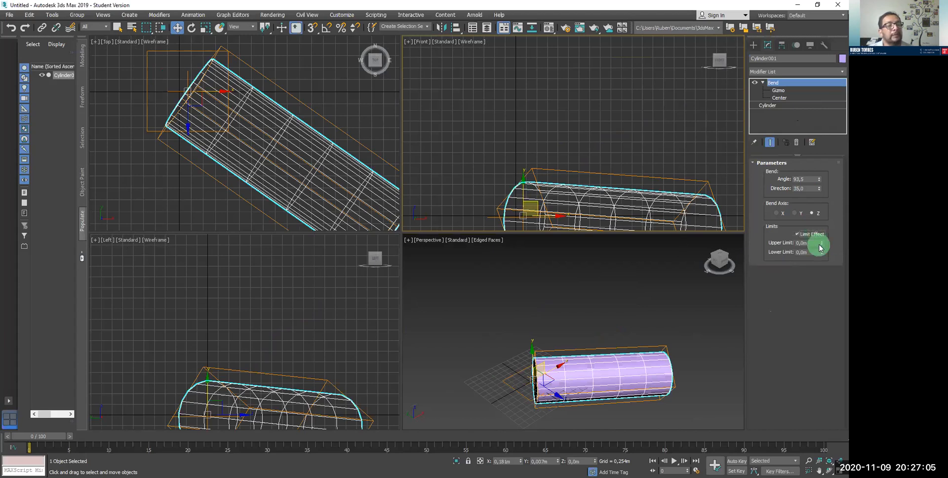
{"action": "left_click_drag", "start_coordinate": [821, 217], "coordinate": [823, 178]}
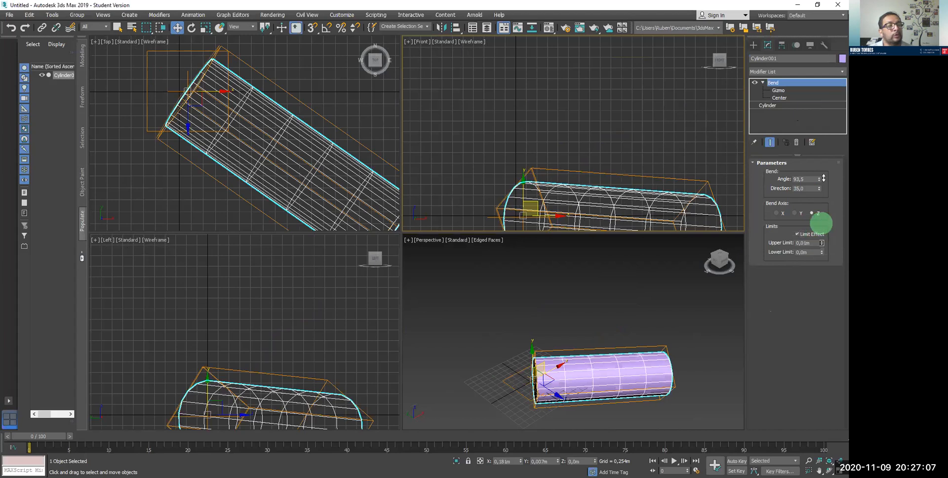
{"action": "left_click_drag", "start_coordinate": [817, 68], "coordinate": [800, 103]}
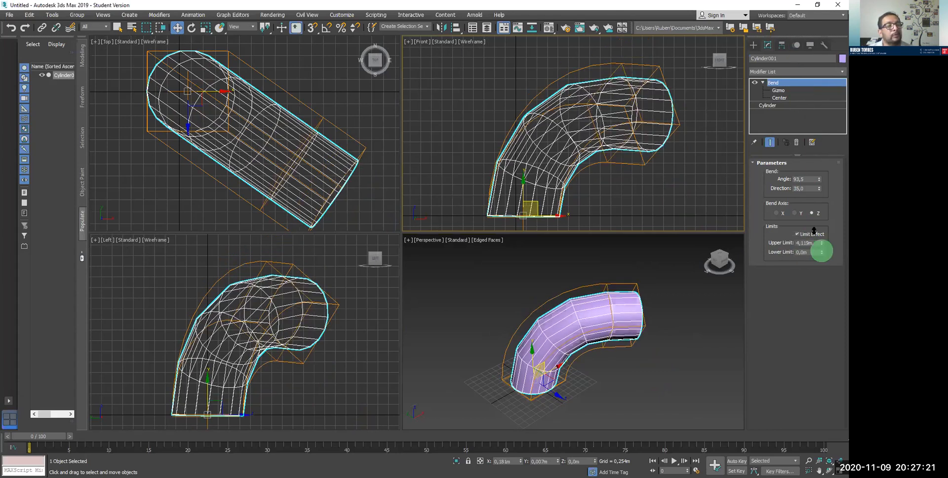
Step: Reduce the bend's upper limit to 2.636 m and try a lower limit of -0.149 m
{"action": "left_click", "coordinate": [821, 254]}
{"action": "left_click_drag", "start_coordinate": [822, 255], "coordinate": [820, 328]}
{"action": "left_click_drag", "start_coordinate": [825, 261], "coordinate": [835, 178]}
{"action": "left_click_drag", "start_coordinate": [835, 229], "coordinate": [821, 184]}
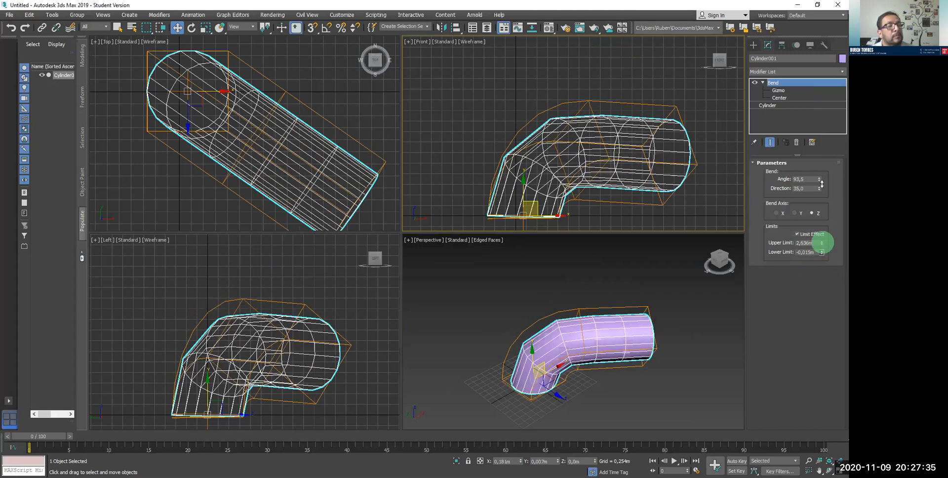
{"action": "left_click_drag", "start_coordinate": [821, 146], "coordinate": [816, 434]}
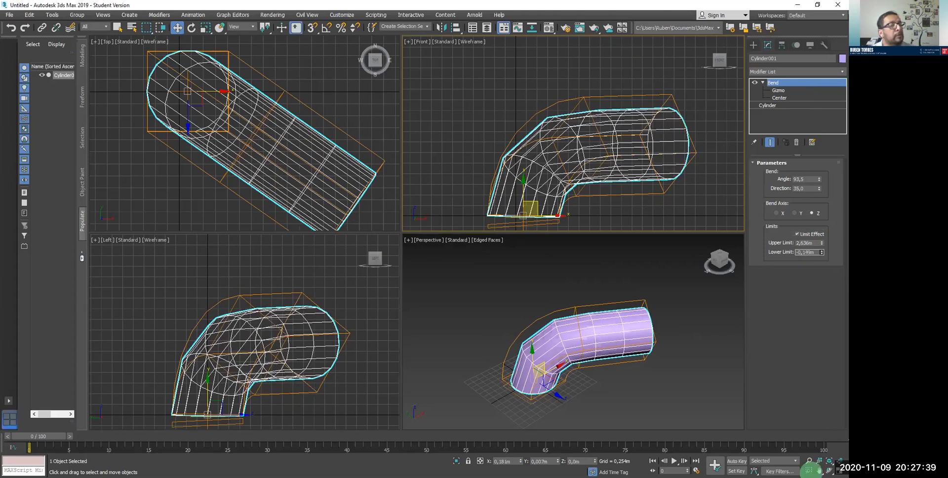
Step: Try a lower limit of 0 for the bend and set it to -1.081 m
{"action": "left_click_drag", "start_coordinate": [822, 254], "coordinate": [812, 389]}
{"action": "middle_click_drag", "start_coordinate": [581, 194], "coordinate": [587, 156]}
{"action": "left_click", "coordinate": [823, 253]}
{"action": "left_click_drag", "start_coordinate": [827, 255], "coordinate": [818, 187]}
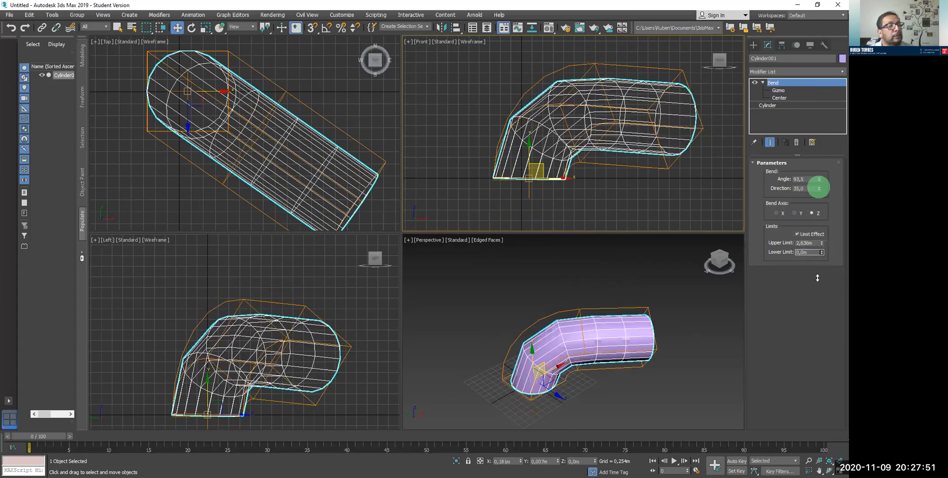
{"action": "left_click_drag", "start_coordinate": [823, 313], "coordinate": [825, 318]}
{"action": "left_click_drag", "start_coordinate": [819, 287], "coordinate": [820, 277]}
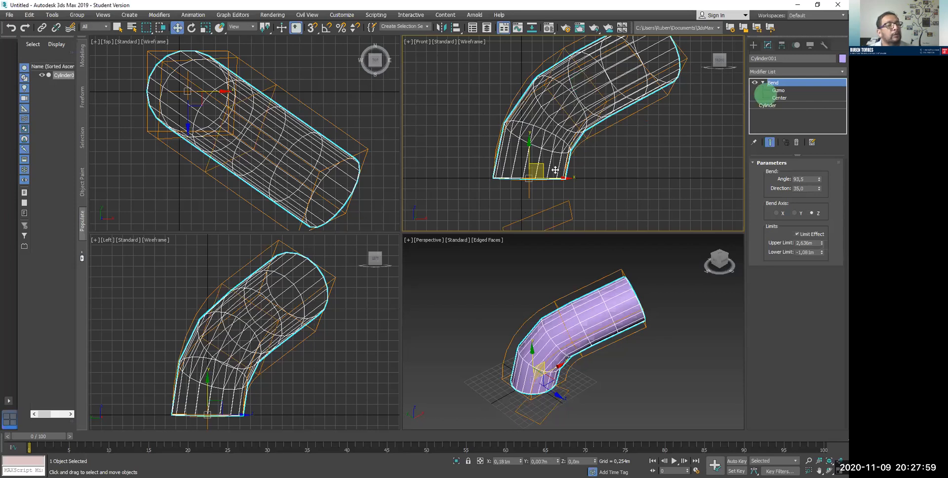
Step: Move the Bend modifier's Center up along the cylinder in the Front view to about 1.56 m and inspect the bend there
{"action": "left_click", "coordinate": [779, 98]}
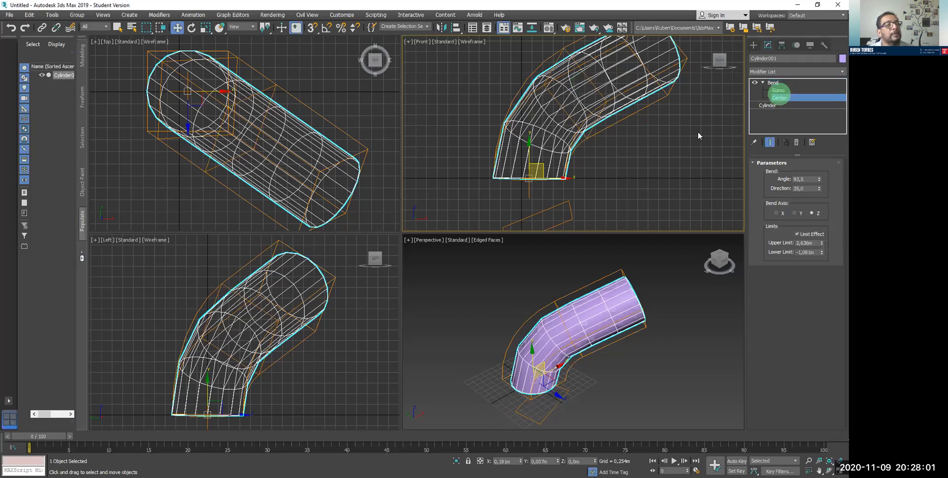
{"action": "left_click_drag", "start_coordinate": [528, 168], "coordinate": [538, 102]}
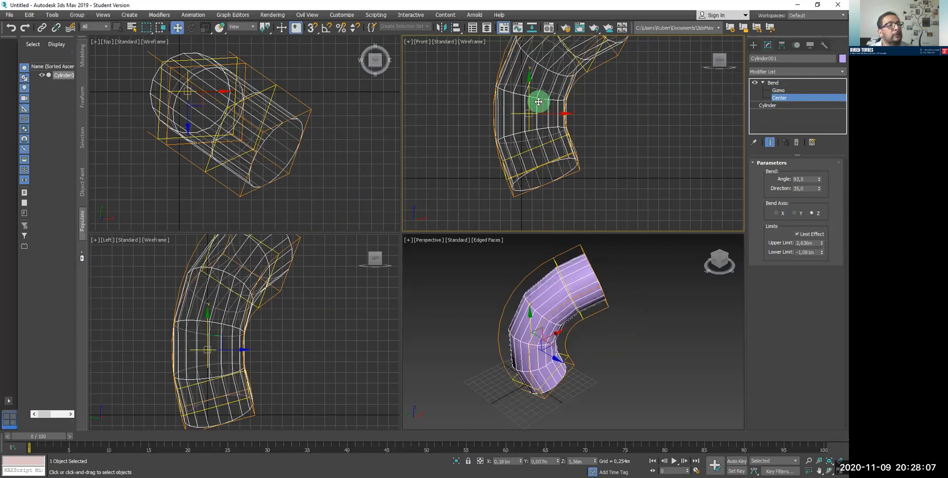
{"action": "scroll", "coordinate": [538, 102], "scroll_direction": "down", "scroll_amount": 3}
{"action": "scroll", "coordinate": [524, 144], "scroll_direction": "up", "scroll_amount": 2}
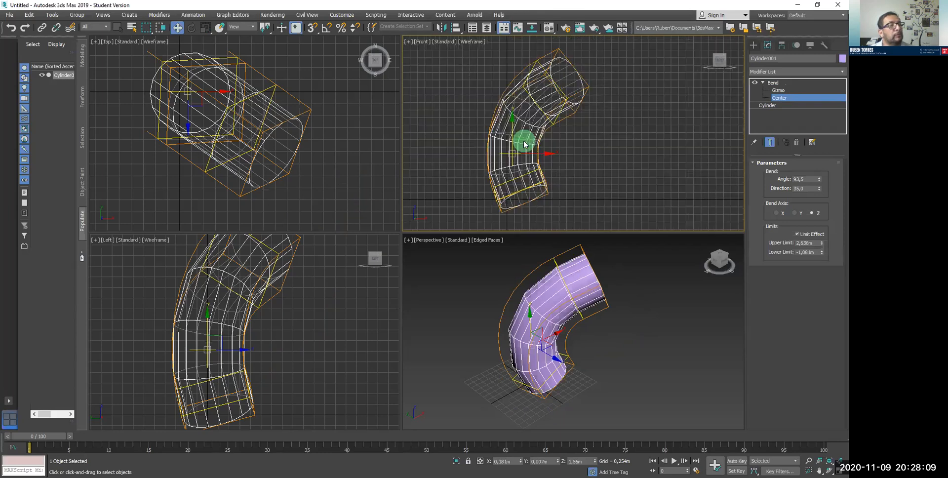
{"action": "scroll", "coordinate": [524, 143], "scroll_direction": "up", "scroll_amount": 1}
{"action": "scroll", "coordinate": [467, 147], "scroll_direction": "up", "scroll_amount": 2}
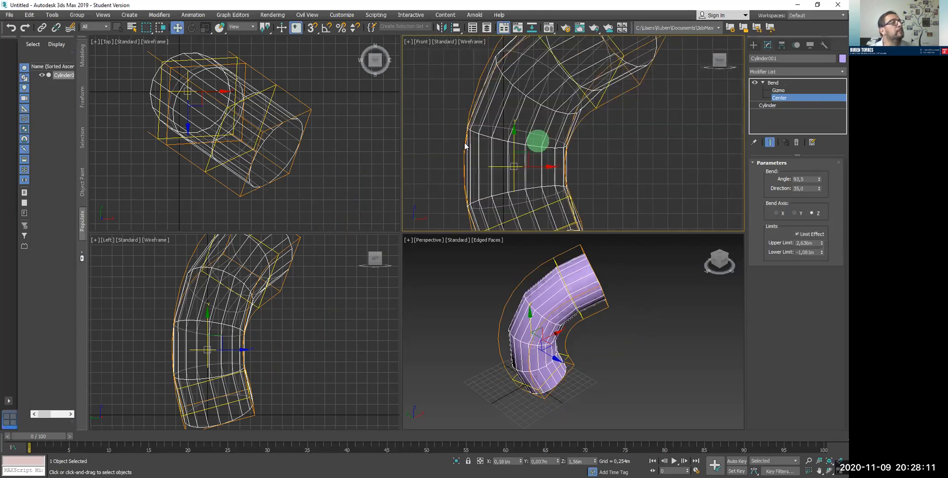
{"action": "middle_click_drag", "start_coordinate": [465, 133], "coordinate": [478, 134]}
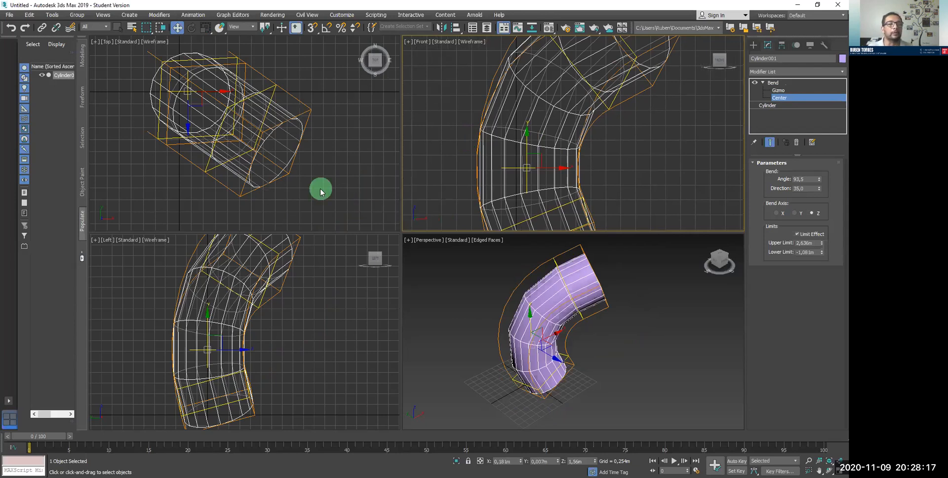
Step: Discard the bent cylinder by resetting to a new, empty scene
{"action": "left_click", "coordinate": [9, 16]}
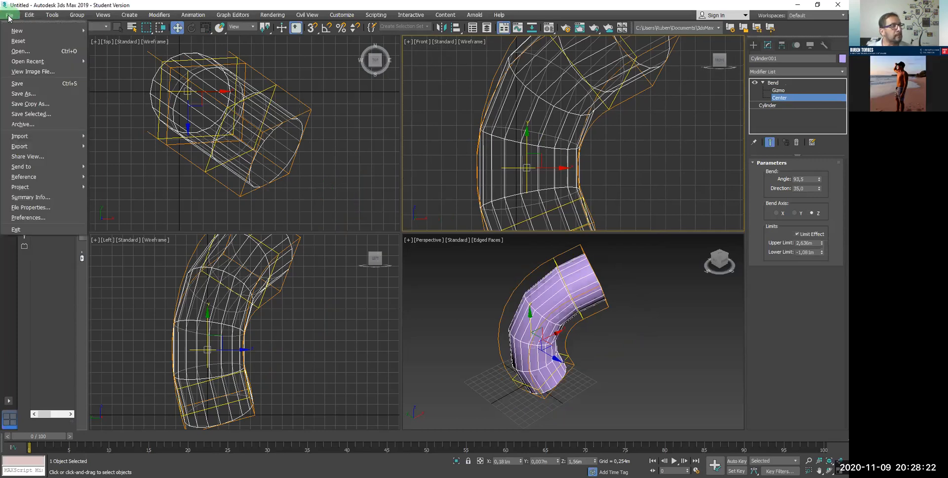
{"action": "left_click", "coordinate": [40, 44]}
{"action": "left_click", "coordinate": [423, 257]}
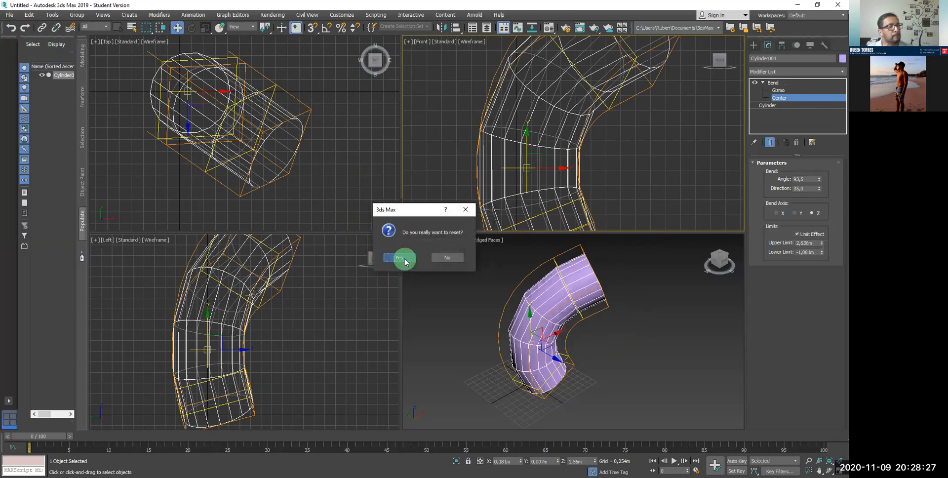
{"action": "left_click", "coordinate": [402, 258]}
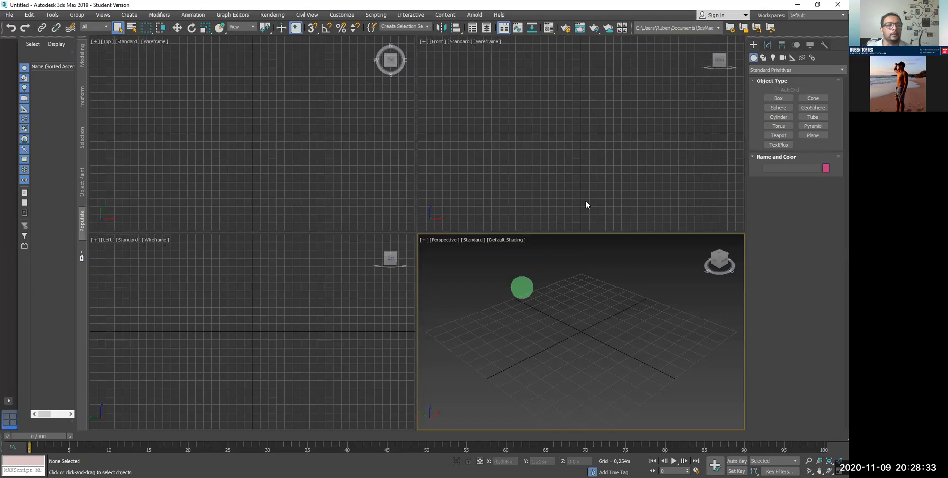
Step: Create a box in the Top view about 2.129 m long, 4.382 m wide and 0.567 m high
{"action": "left_click", "coordinate": [777, 98]}
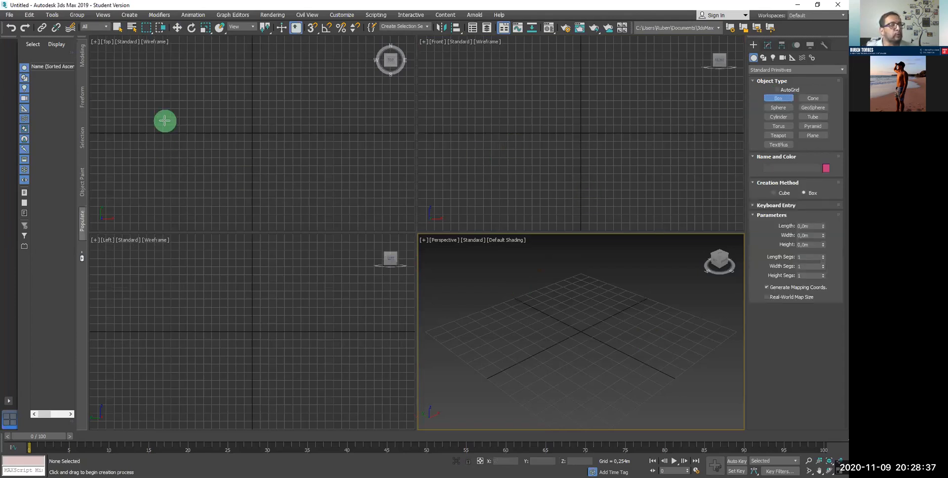
{"action": "left_click_drag", "start_coordinate": [177, 92], "coordinate": [317, 161]}
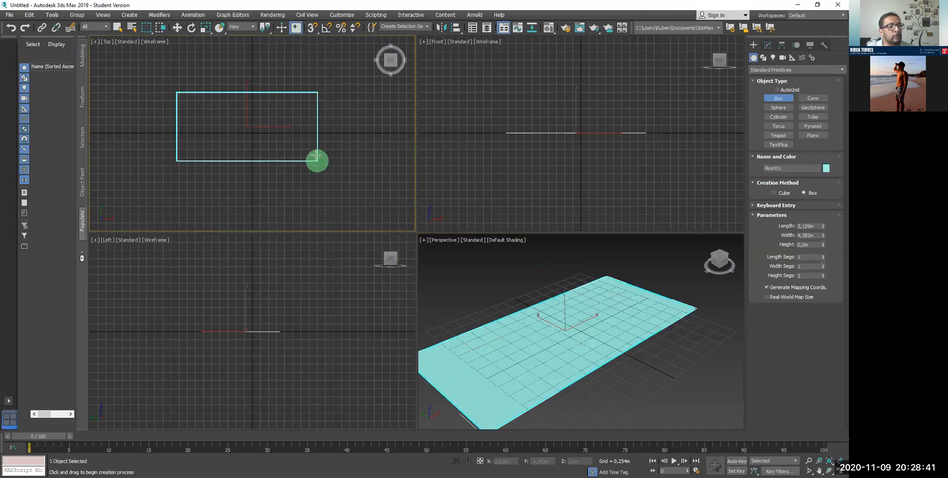
{"action": "left_click", "coordinate": [316, 148]}
{"action": "left_click", "coordinate": [316, 142]}
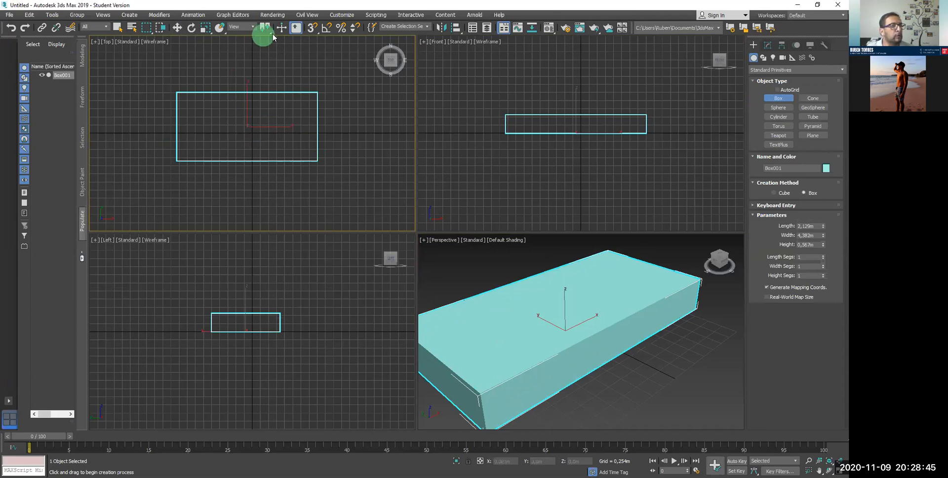
Step: Scale the box along its Y axis in the Top view to about 142 percent
{"action": "left_click", "coordinate": [205, 27]}
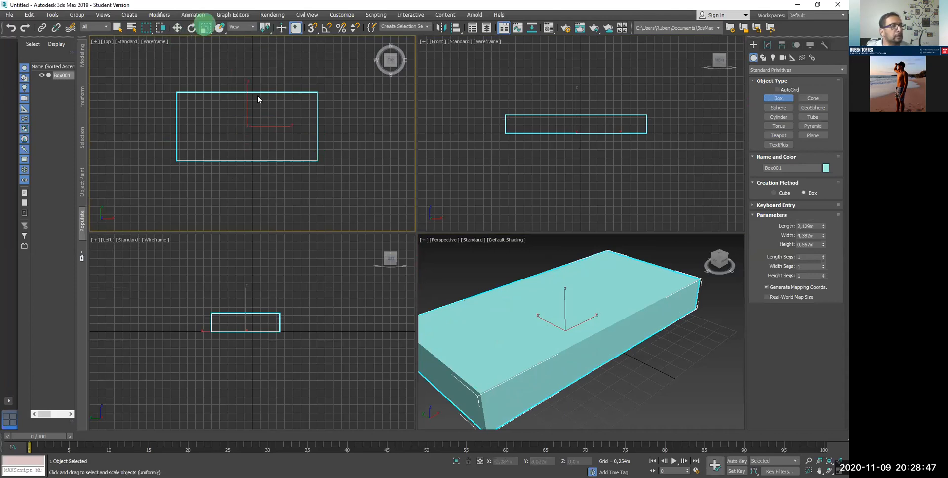
{"action": "left_click_drag", "start_coordinate": [187, 141], "coordinate": [187, 71]}
{"action": "middle_click_drag", "start_coordinate": [317, 148], "coordinate": [330, 167]}
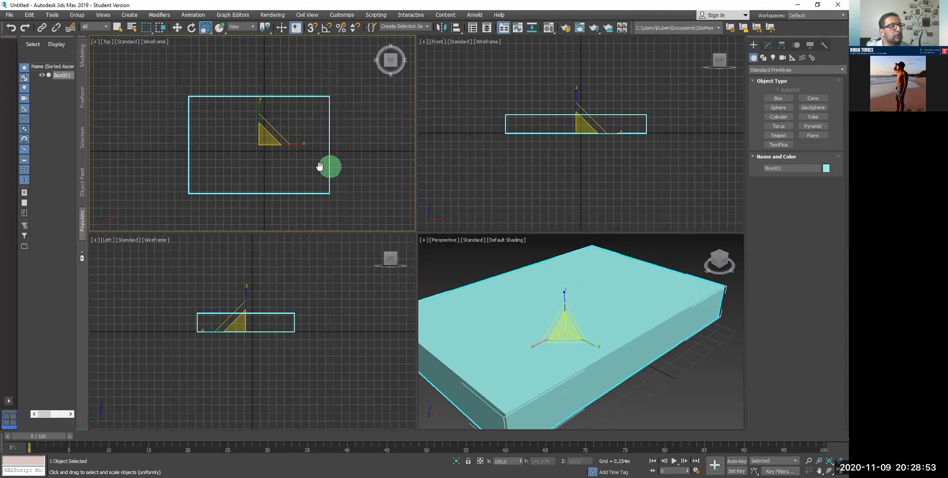
Step: Display the box with Edged Faces in the Perspective view
{"action": "middle_click_drag", "start_coordinate": [571, 307], "coordinate": [597, 286]}
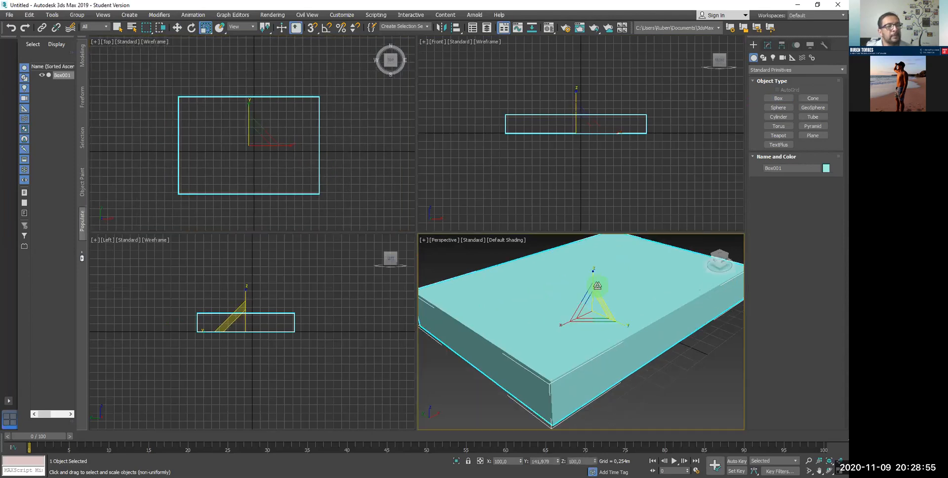
{"action": "scroll", "coordinate": [597, 292], "scroll_direction": "down", "scroll_amount": 3}
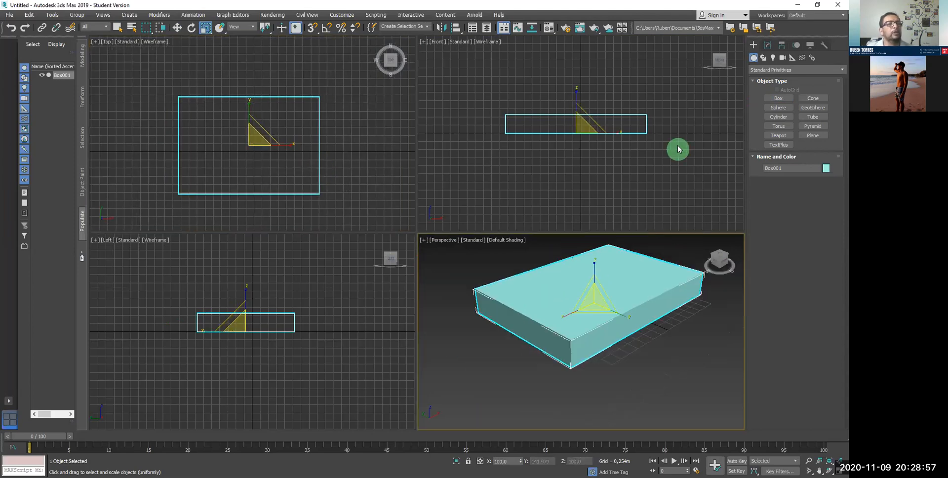
{"action": "left_click", "coordinate": [499, 242]}
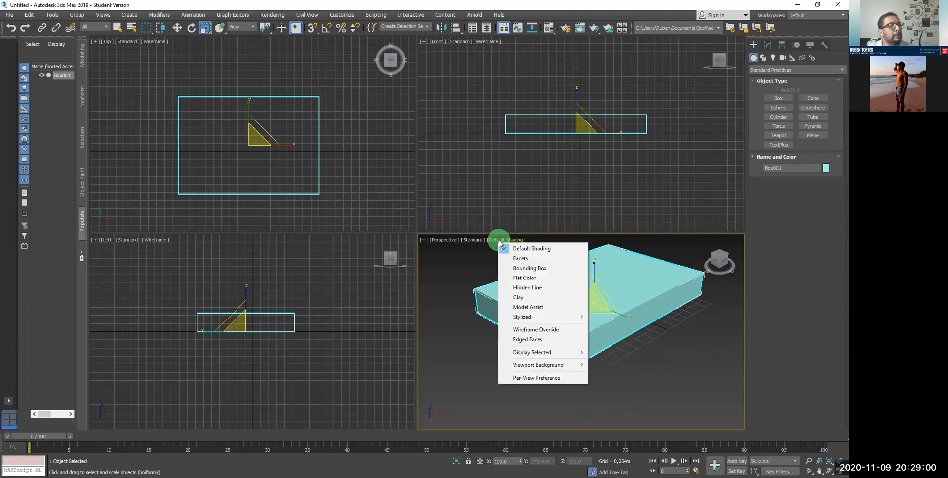
{"action": "left_click", "coordinate": [529, 340]}
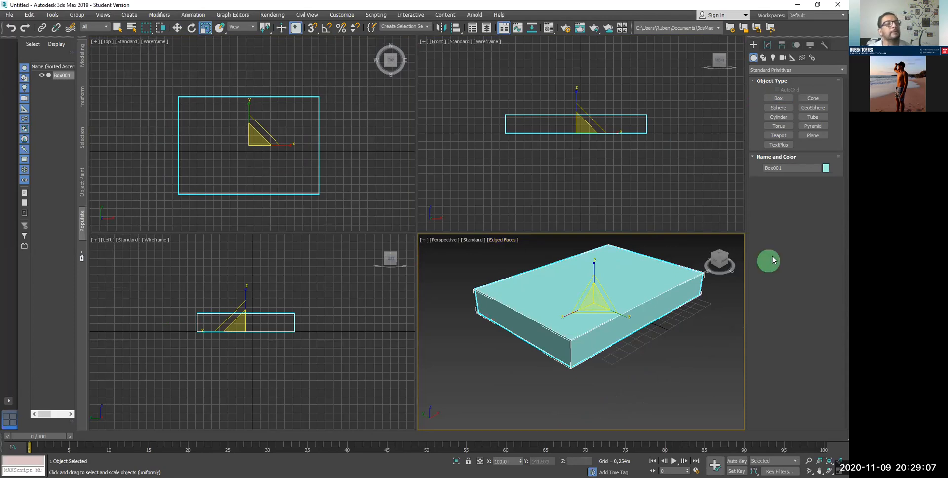
Step: Add an Edit Poly modifier to the box
{"action": "left_click", "coordinate": [786, 101]}
{"action": "left_click", "coordinate": [774, 168]}
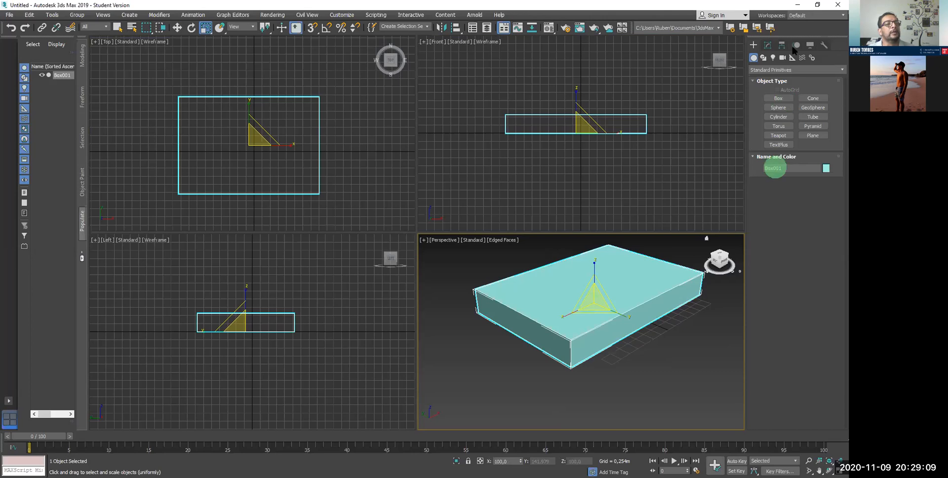
{"action": "left_click", "coordinate": [768, 46]}
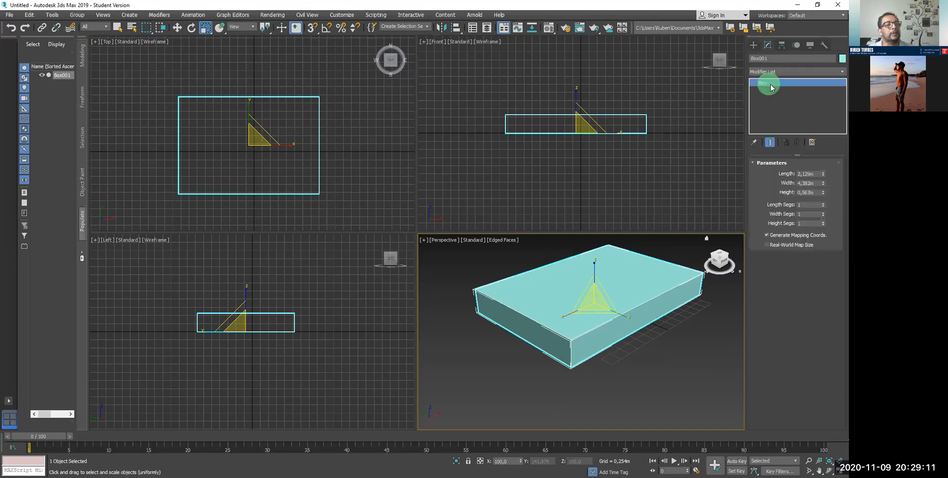
{"action": "left_click", "coordinate": [838, 72]}
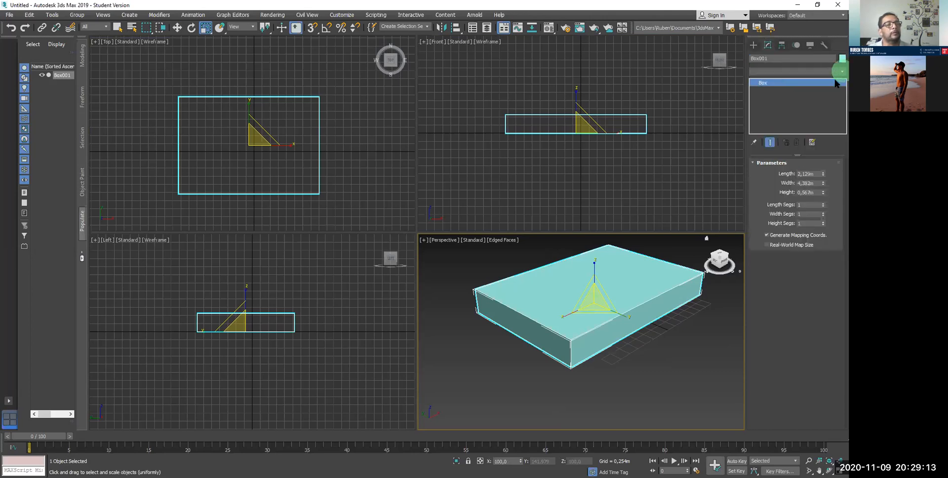
{"action": "scroll", "coordinate": [822, 216], "scroll_direction": "down", "scroll_amount": 5}
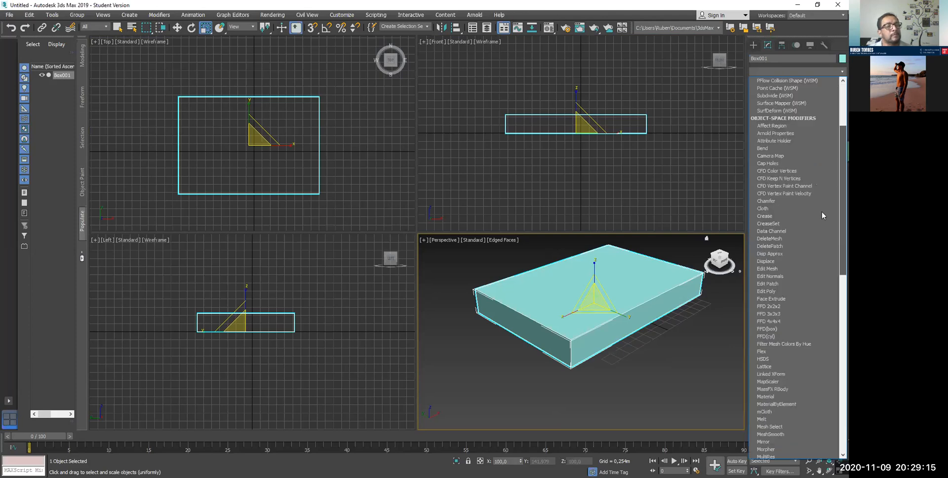
{"action": "left_click", "coordinate": [773, 292]}
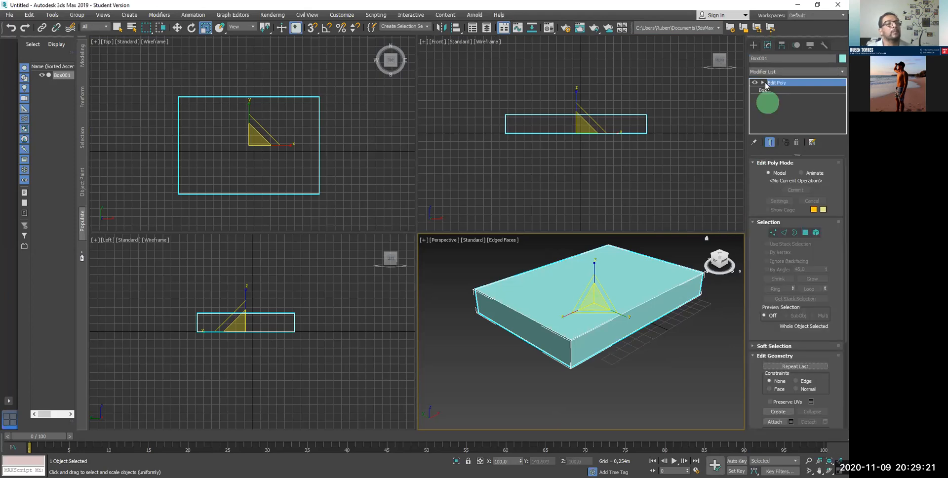
Step: Return to the base Box parameters beneath Edit Poly and set the length segments to 7
{"action": "left_click", "coordinate": [763, 82]}
{"action": "left_click", "coordinate": [763, 82]}
{"action": "left_click", "coordinate": [769, 94]}
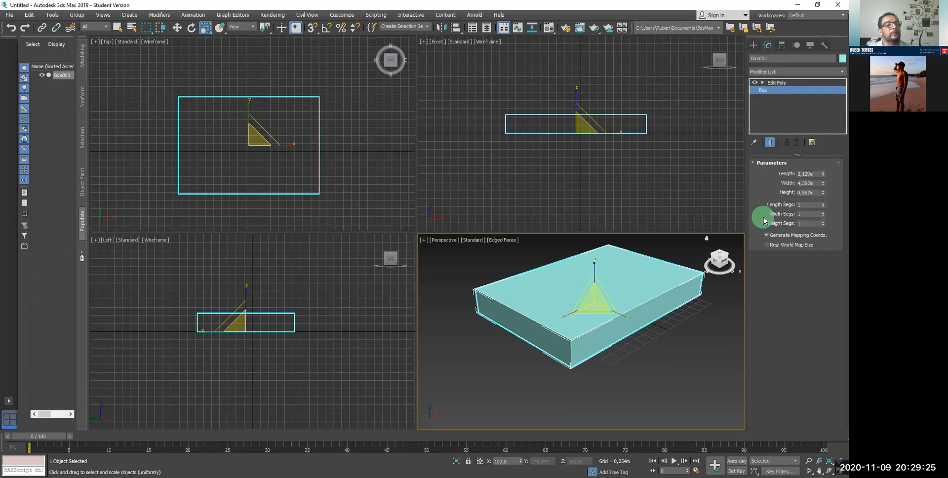
{"action": "left_click", "coordinate": [822, 207]}
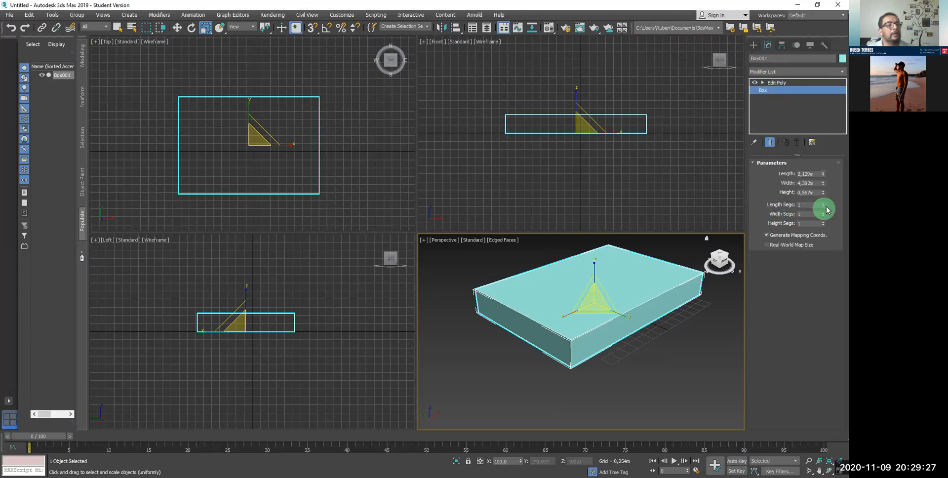
{"action": "left_click", "coordinate": [823, 204]}
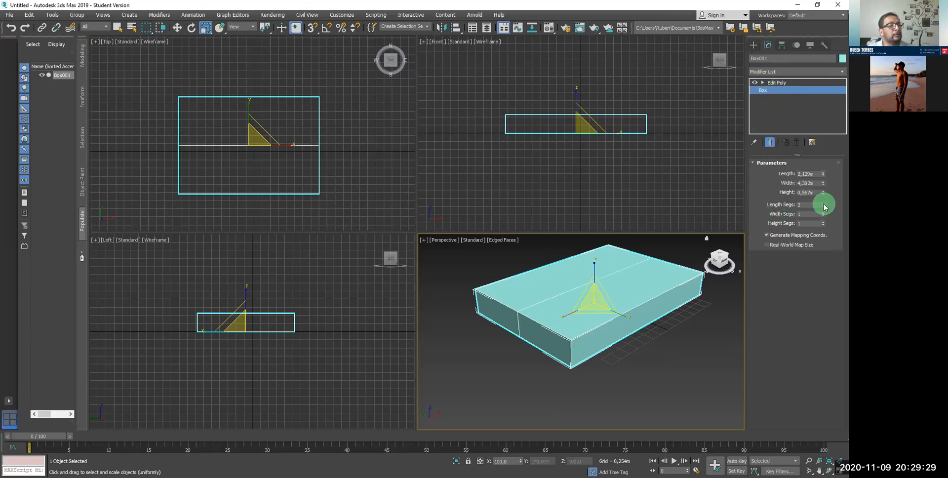
{"action": "left_click", "coordinate": [824, 204]}
{"action": "left_click", "coordinate": [823, 204]}
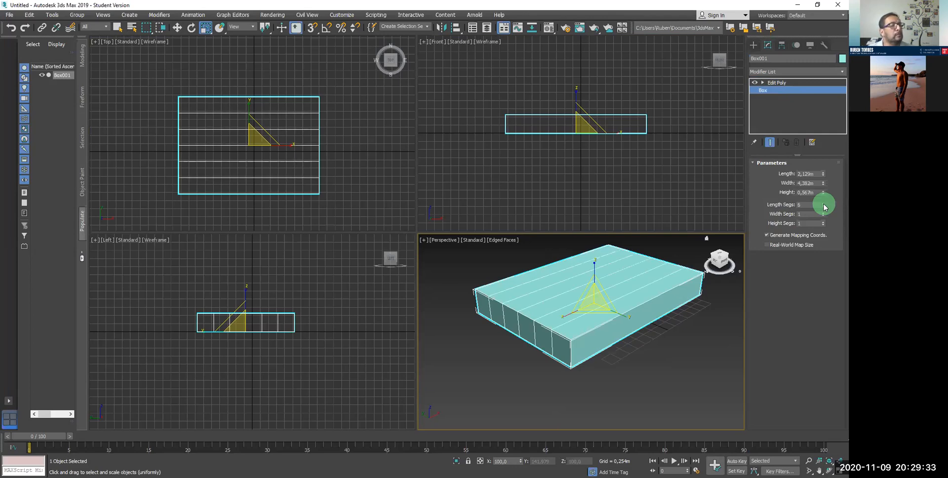
{"action": "left_click", "coordinate": [823, 203]}
{"action": "left_click", "coordinate": [685, 297]}
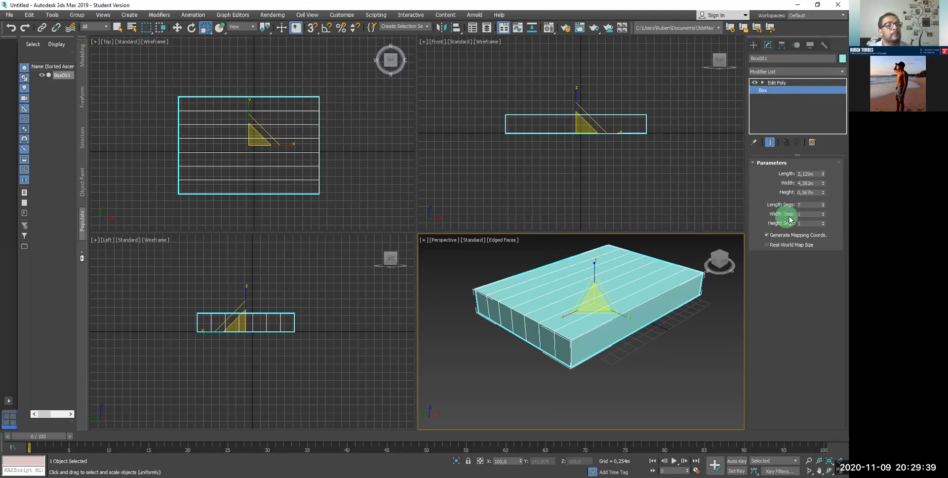
Step: Set the box's width segments to 3
{"action": "left_click", "coordinate": [822, 212]}
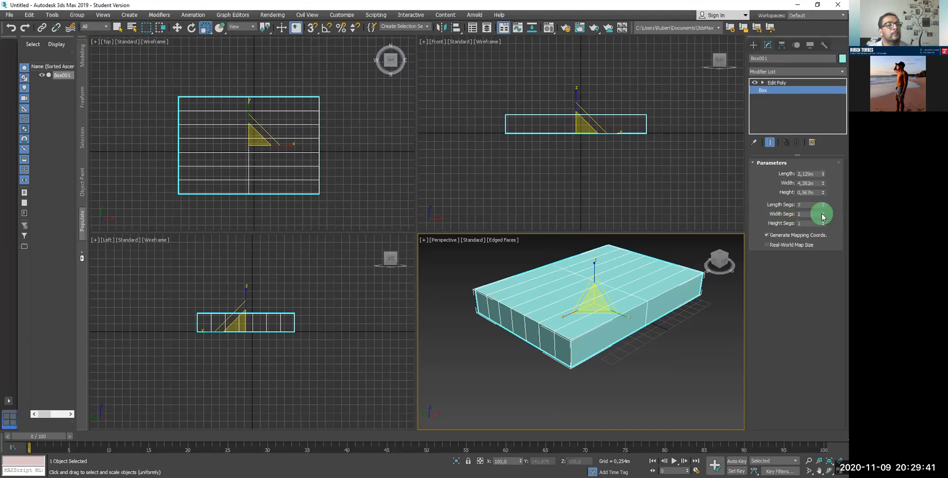
{"action": "left_click", "coordinate": [822, 212]}
{"action": "left_click", "coordinate": [822, 213]}
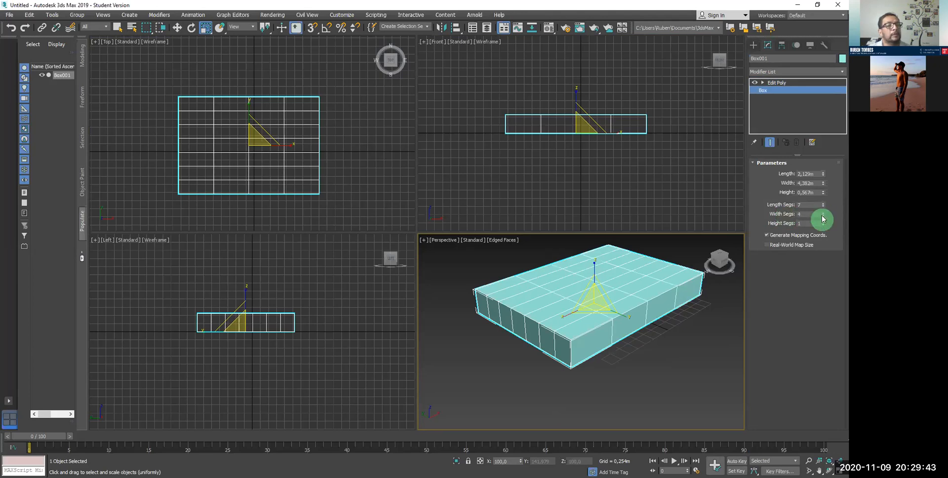
{"action": "left_click", "coordinate": [822, 216]}
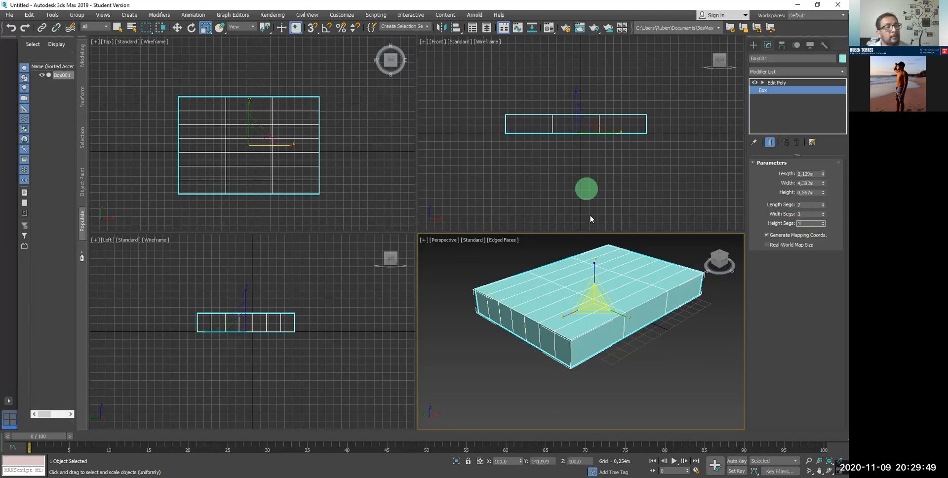
{"action": "left_click", "coordinate": [839, 470]}
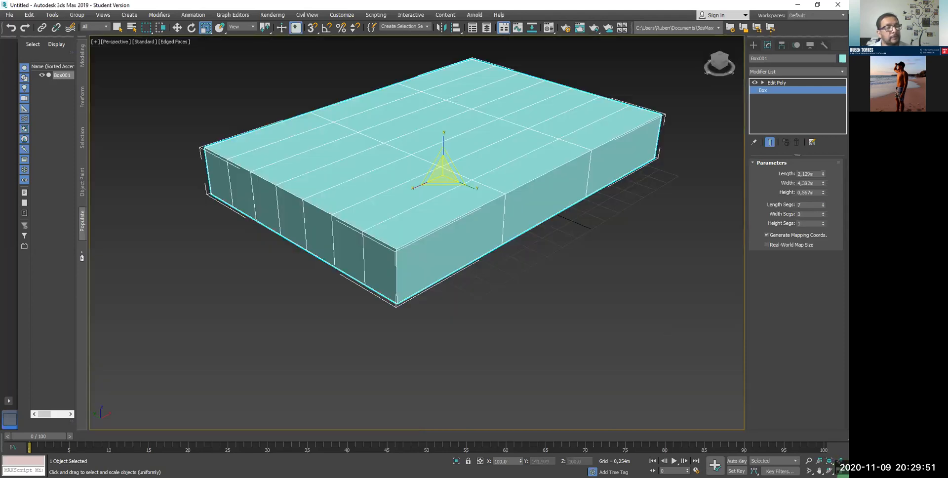
{"action": "scroll", "coordinate": [597, 266], "scroll_direction": "up", "scroll_amount": 5}
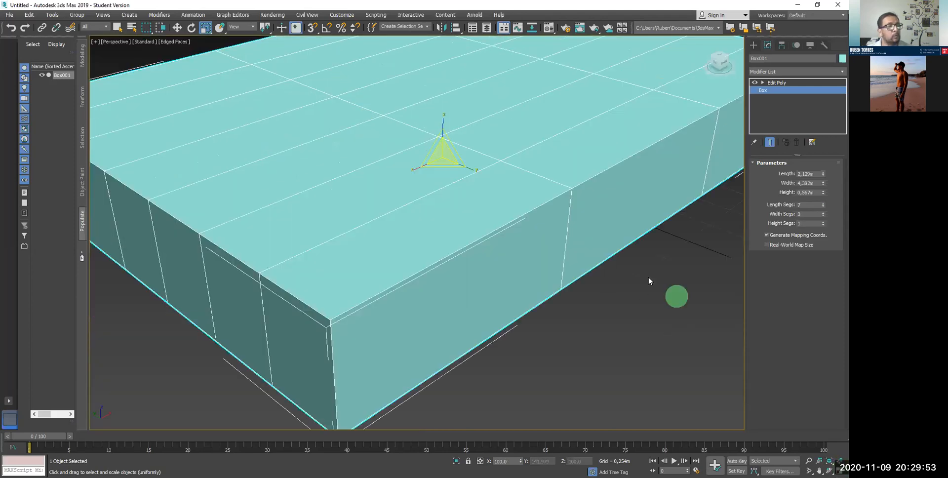
{"action": "middle_click_drag", "start_coordinate": [595, 266], "coordinate": [474, 216]}
{"action": "key", "text": "z"}
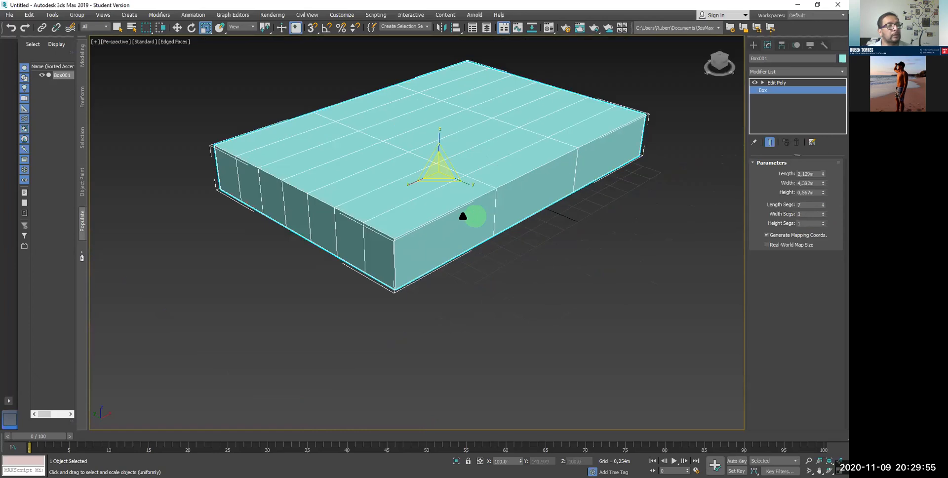
{"action": "key", "text": "alt+w"}
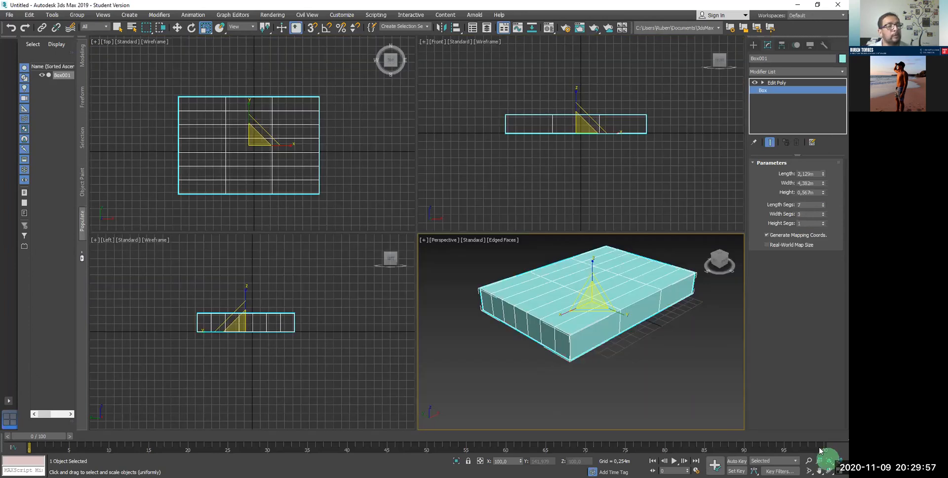
Step: Maximize the Left view, reselect the box and enter the Vertex level of its Edit Poly modifier
{"action": "left_click", "coordinate": [217, 293]}
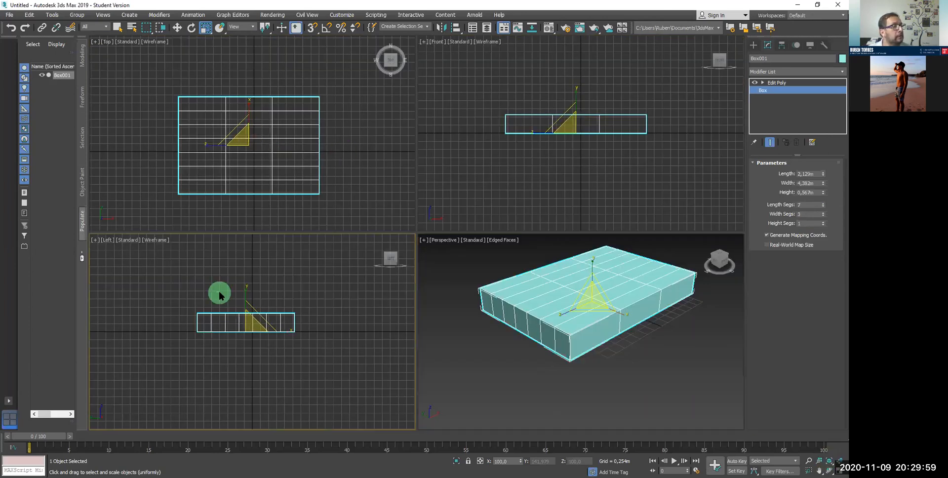
{"action": "left_click", "coordinate": [210, 311]}
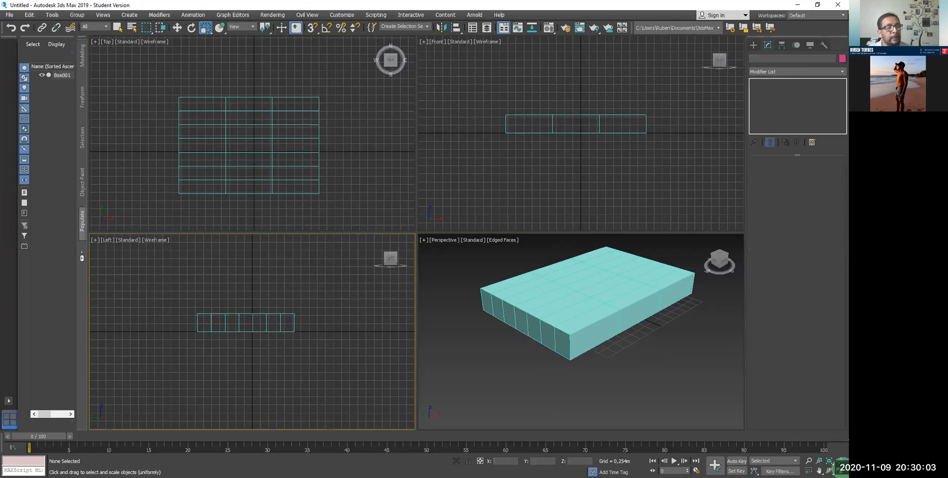
{"action": "left_click", "coordinate": [839, 470]}
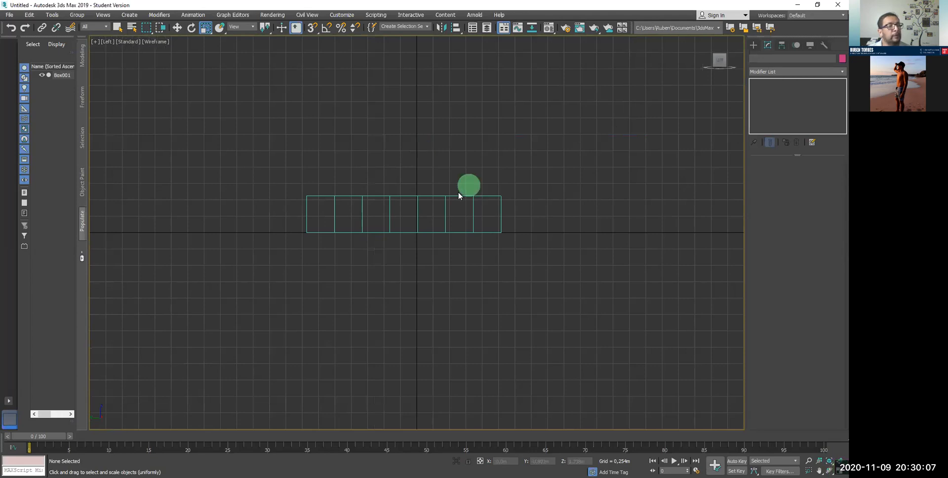
{"action": "left_click", "coordinate": [422, 194]}
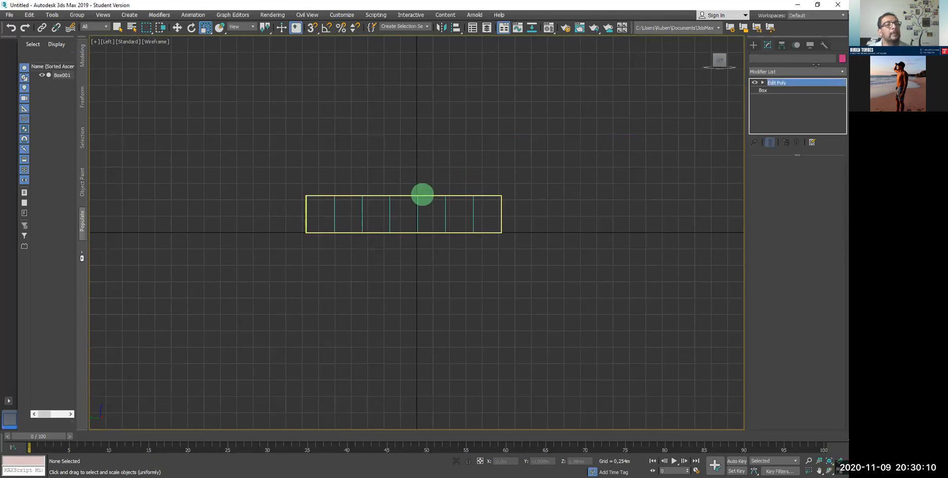
{"action": "left_click", "coordinate": [763, 82]}
{"action": "left_click", "coordinate": [779, 91]}
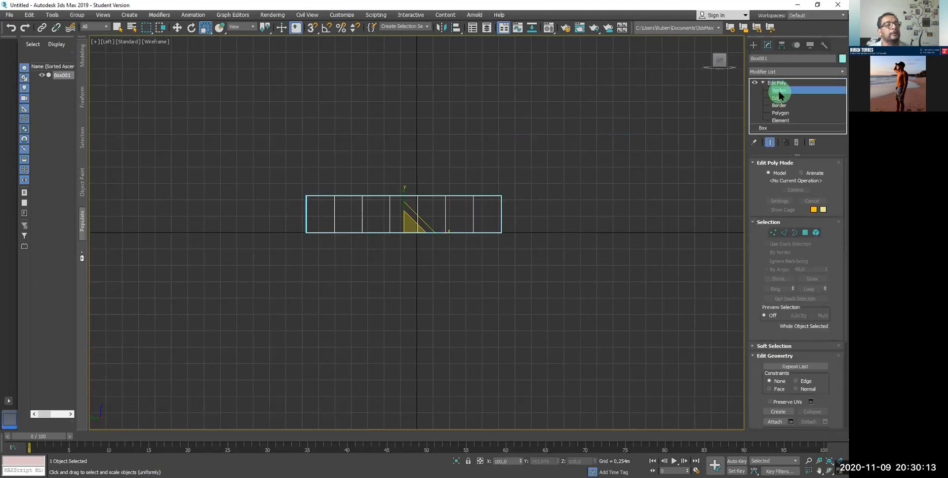
{"action": "left_click", "coordinate": [483, 169]}
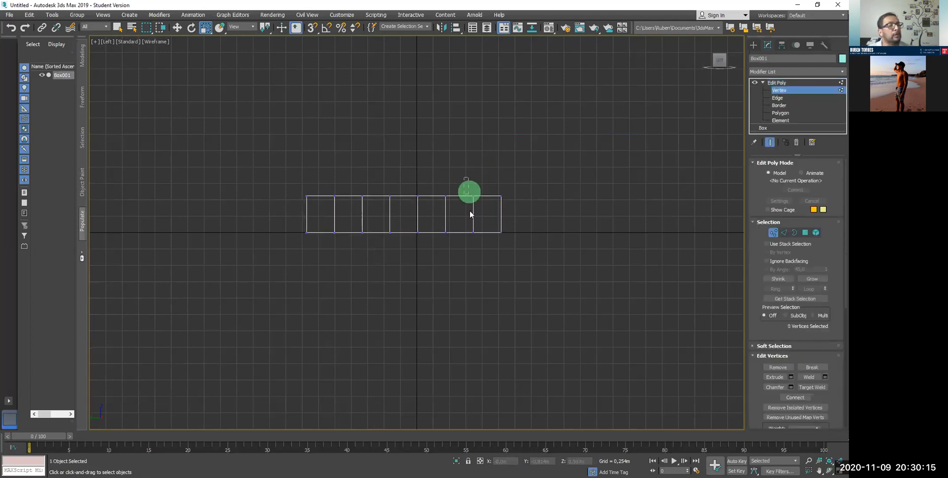
Step: In the Left view, move the two rightmost inner vertex columns of the box closer together to leave a narrow gap segment
{"action": "left_click_drag", "start_coordinate": [468, 193], "coordinate": [491, 281]}
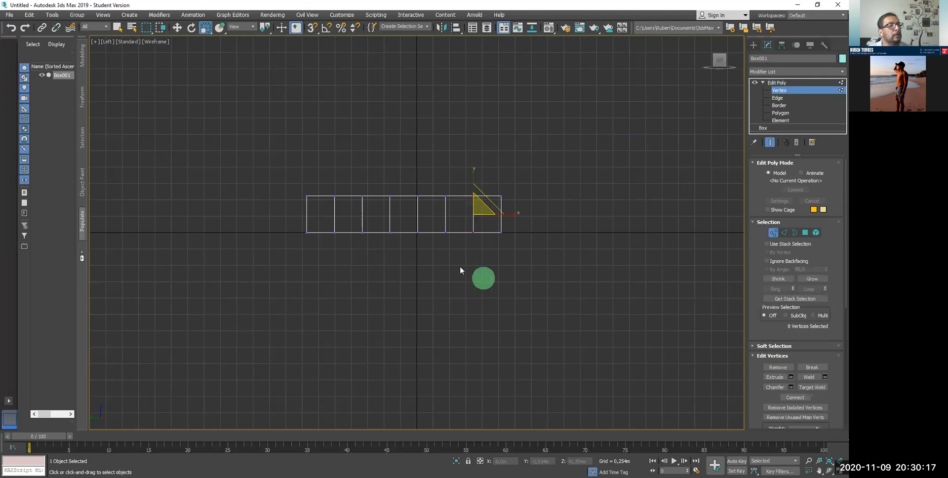
{"action": "left_click", "coordinate": [510, 217]}
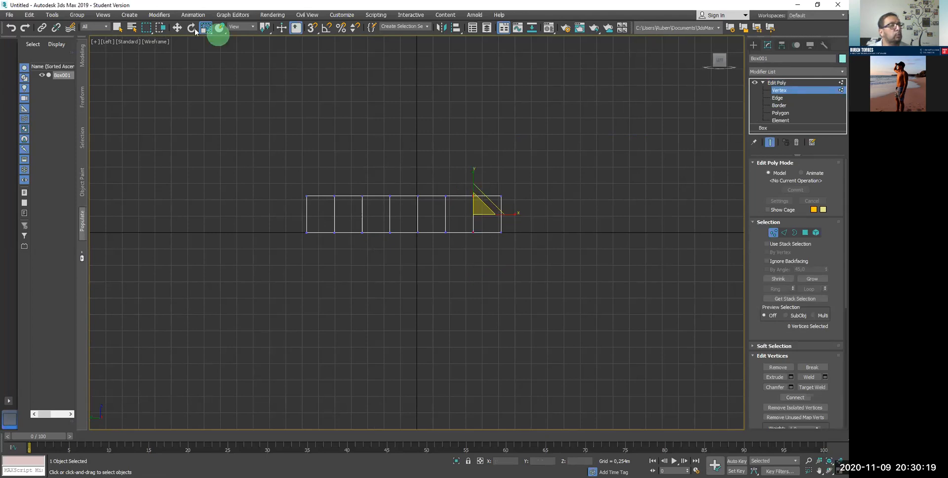
{"action": "left_click", "coordinate": [178, 27]}
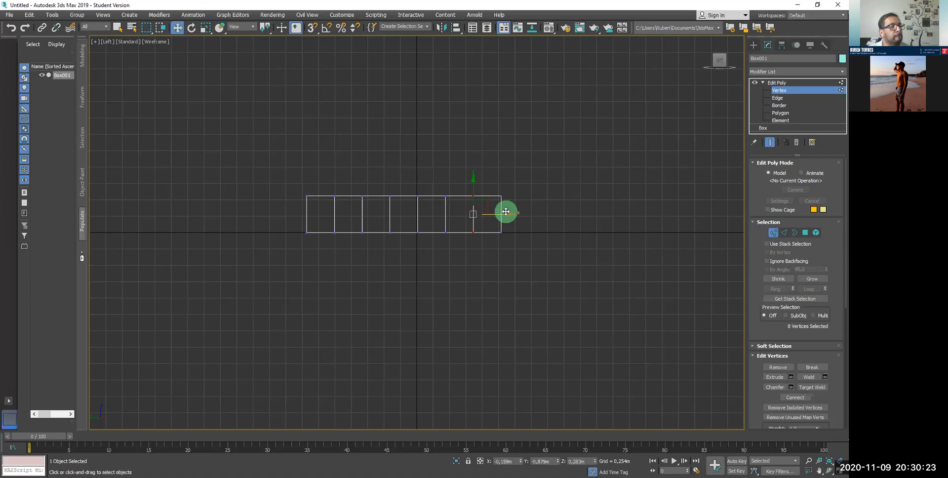
{"action": "left_click_drag", "start_coordinate": [506, 212], "coordinate": [446, 208]}
{"action": "left_click_drag", "start_coordinate": [440, 179], "coordinate": [451, 256]}
{"action": "left_click_drag", "start_coordinate": [454, 214], "coordinate": [461, 213]}
Step: Move the two leftmost inner vertex columns toward each other to form another narrow gap segment
{"action": "left_click_drag", "start_coordinate": [379, 182], "coordinate": [399, 257]}
{"action": "left_click_drag", "start_coordinate": [323, 179], "coordinate": [344, 241]}
{"action": "left_click", "coordinate": [350, 218]}
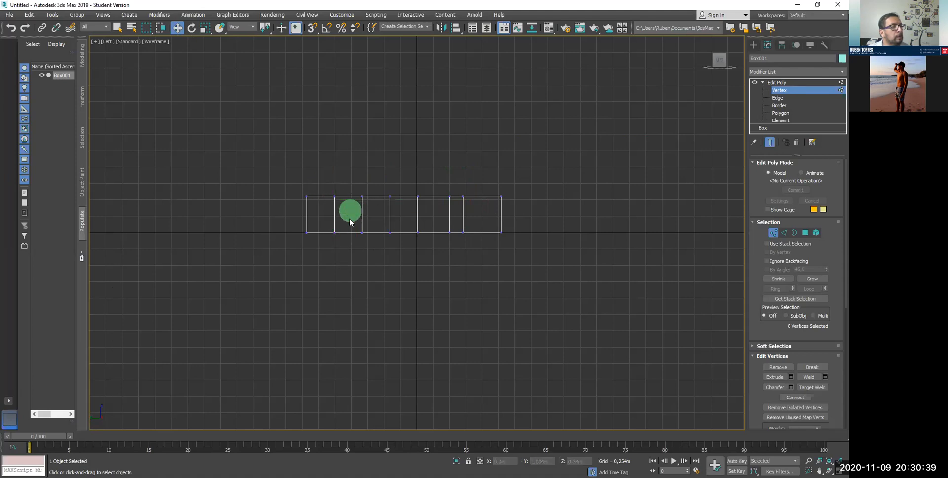
{"action": "left_click_drag", "start_coordinate": [332, 182], "coordinate": [370, 250]}
{"action": "left_click_drag", "start_coordinate": [381, 214], "coordinate": [376, 215]}
Step: Bring the two middle vertex columns close together and restore the four-viewport layout
{"action": "left_click_drag", "start_coordinate": [386, 180], "coordinate": [397, 257]}
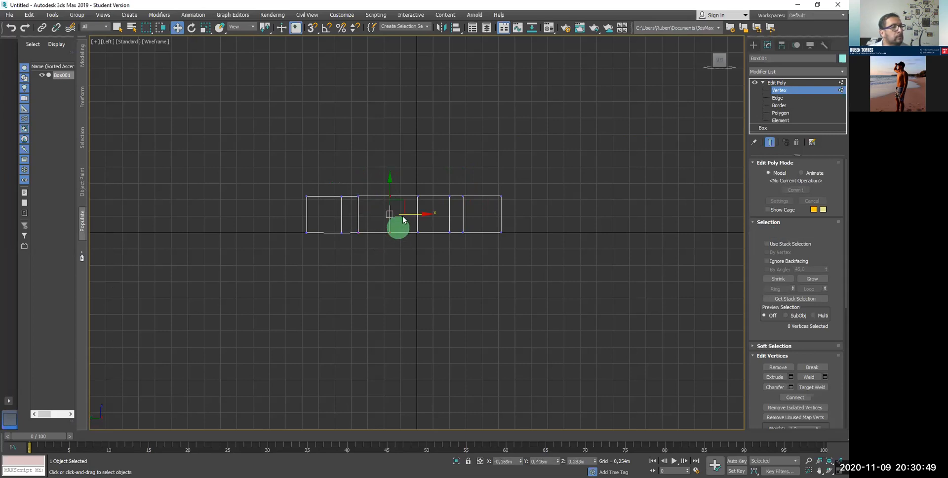
{"action": "left_click_drag", "start_coordinate": [405, 214], "coordinate": [428, 218]}
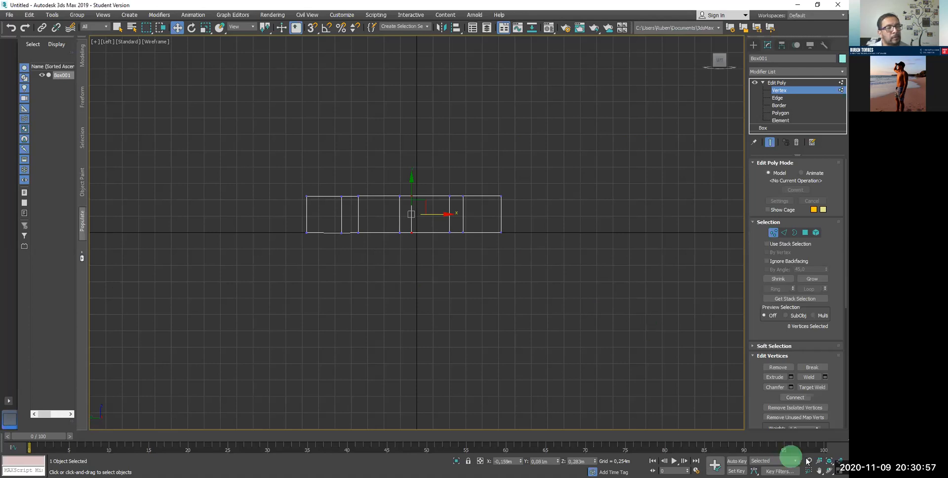
{"action": "left_click", "coordinate": [839, 470]}
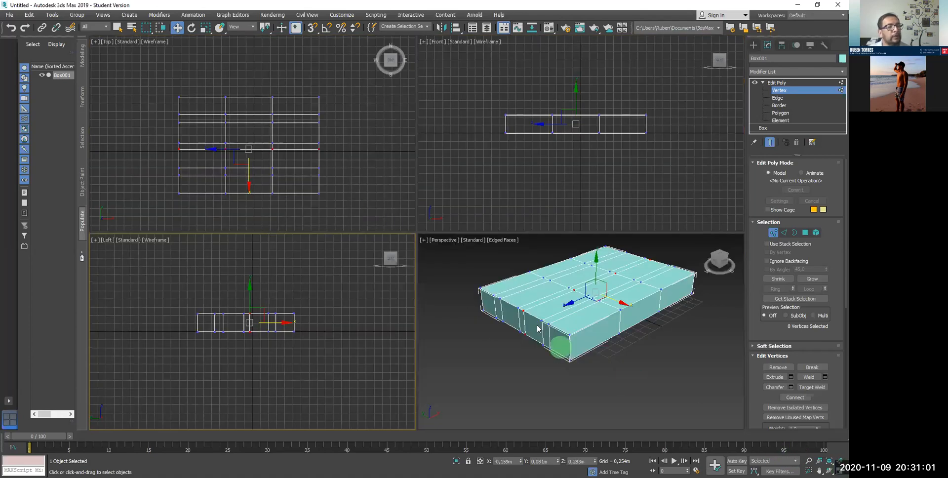
Step: At the Polygon level, extrude the nearest wide face on the box's segmented end into a three-section finger
{"action": "left_click", "coordinate": [789, 113]}
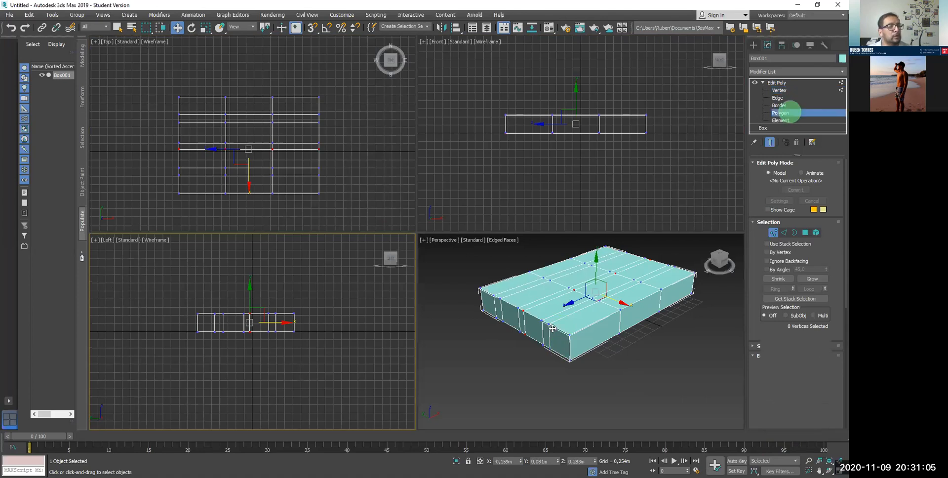
{"action": "left_click", "coordinate": [559, 344]}
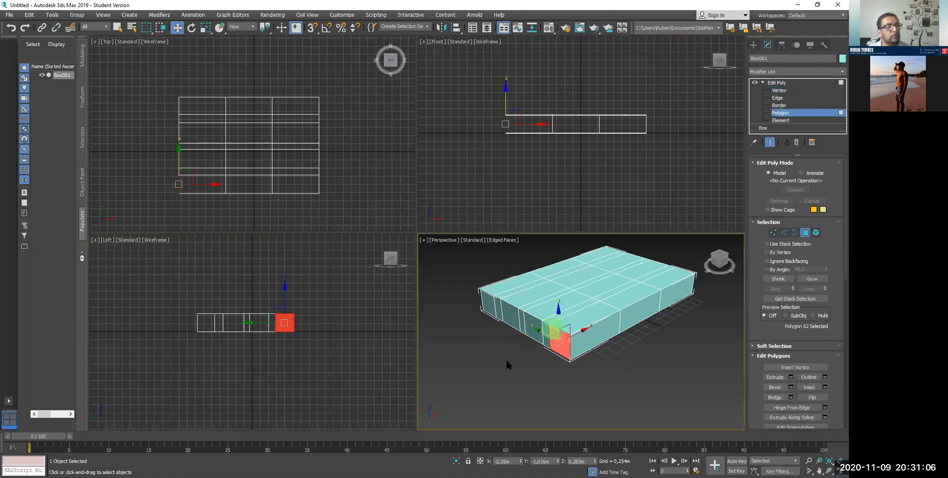
{"action": "left_click", "coordinate": [774, 377]}
{"action": "left_click_drag", "start_coordinate": [558, 332], "coordinate": [624, 245]}
{"action": "left_click_drag", "start_coordinate": [527, 349], "coordinate": [575, 297]}
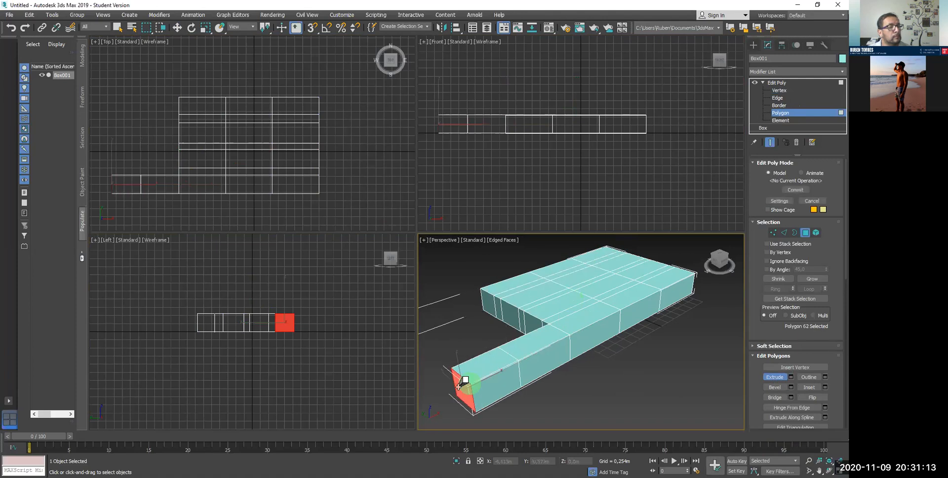
{"action": "left_click_drag", "start_coordinate": [463, 378], "coordinate": [613, 249]}
Step: Extrude the second wide end face into a three-section finger slightly longer than the first
{"action": "left_click_drag", "start_coordinate": [495, 334], "coordinate": [560, 281]}
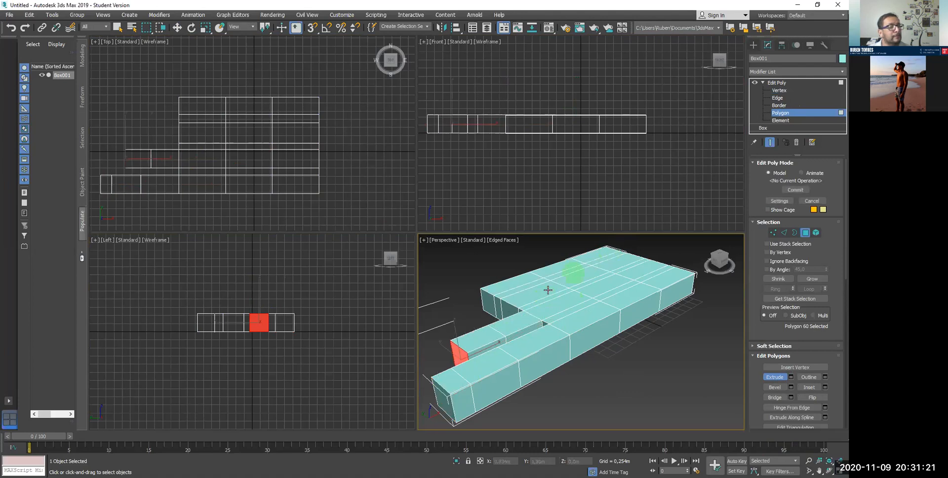
{"action": "left_click", "coordinate": [563, 354]}
{"action": "left_click", "coordinate": [791, 378]}
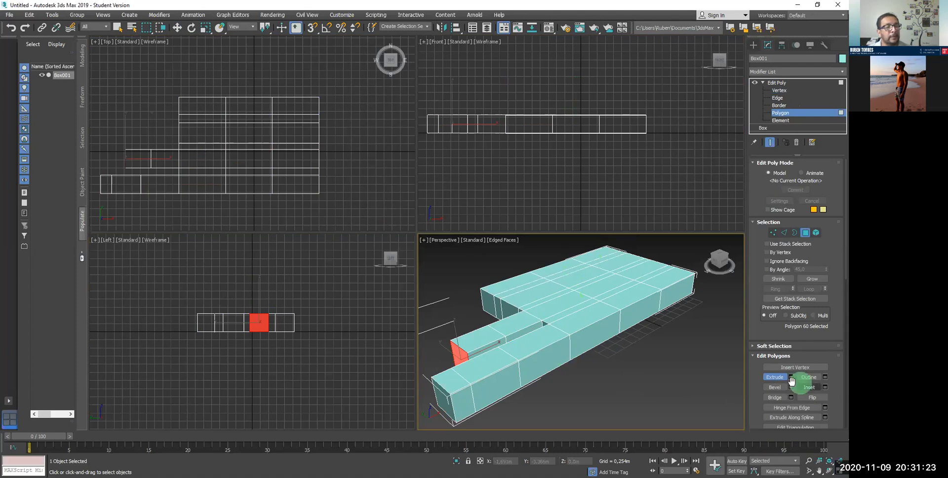
{"action": "left_click", "coordinate": [776, 376]}
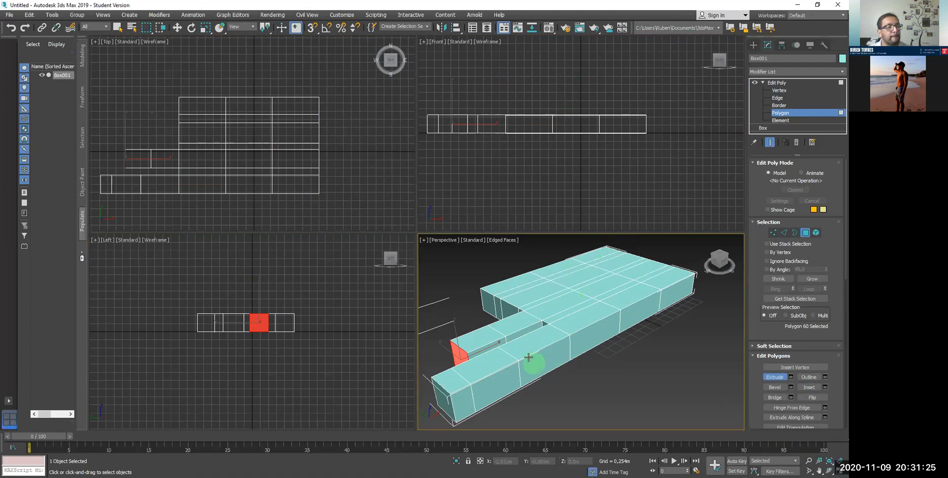
{"action": "left_click_drag", "start_coordinate": [459, 354], "coordinate": [639, 222]}
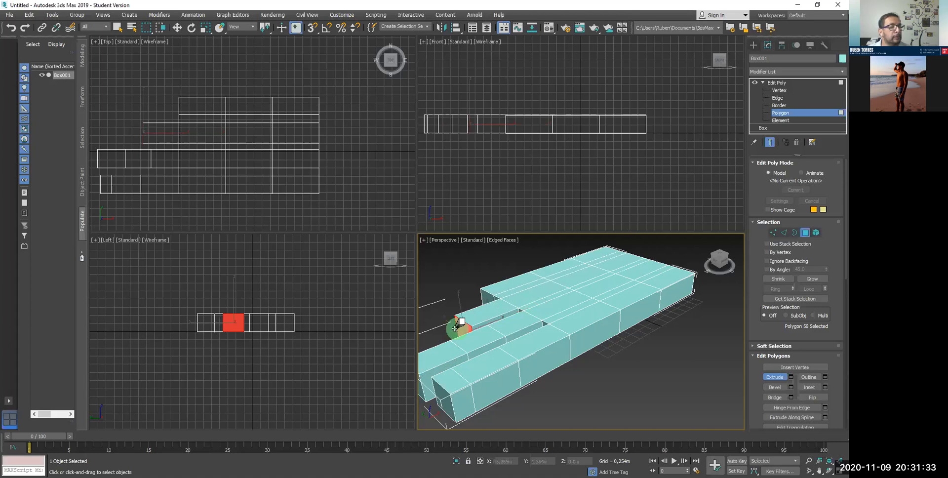
Step: Extrude the remaining two wide end faces into three-section fingers, making the outermost one the shortest
{"action": "left_click_drag", "start_coordinate": [463, 326], "coordinate": [531, 270]}
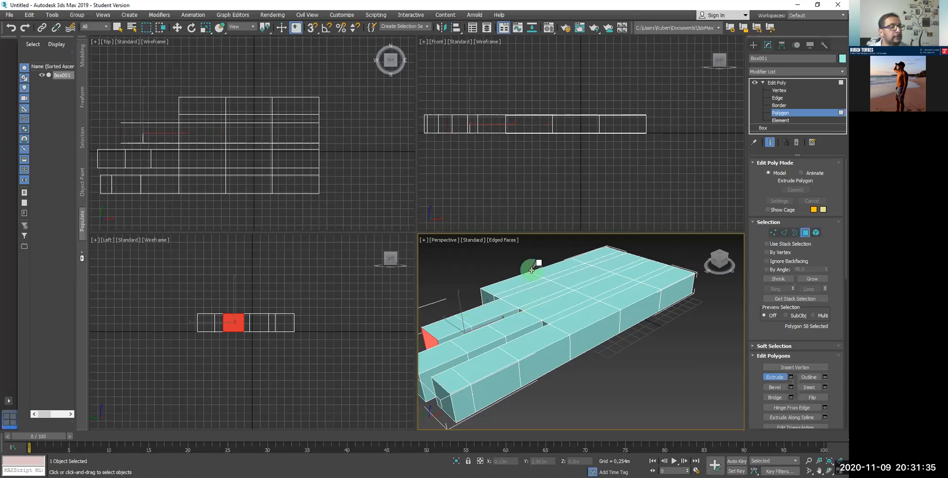
{"action": "left_click_drag", "start_coordinate": [428, 345], "coordinate": [546, 258]}
{"action": "left_click", "coordinate": [485, 295]}
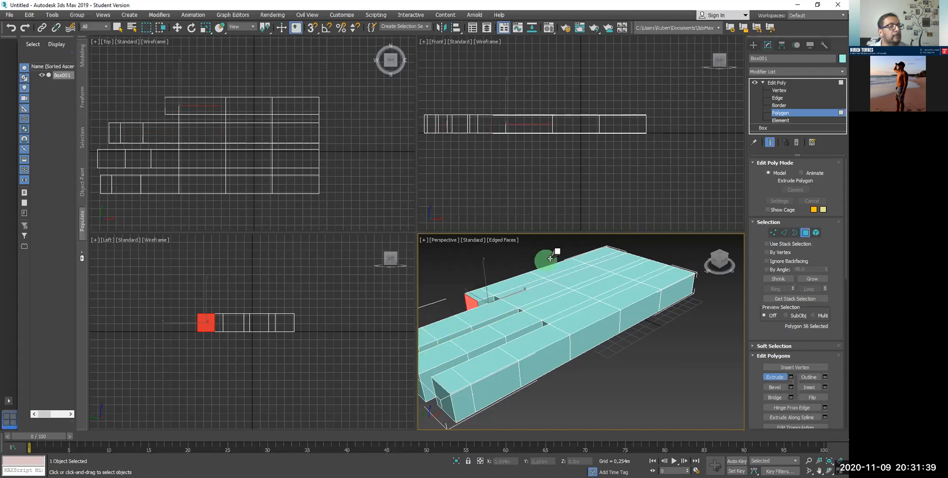
{"action": "left_click", "coordinate": [469, 302]}
{"action": "left_click_drag", "start_coordinate": [468, 302], "coordinate": [516, 276]}
{"action": "left_click", "coordinate": [456, 310]}
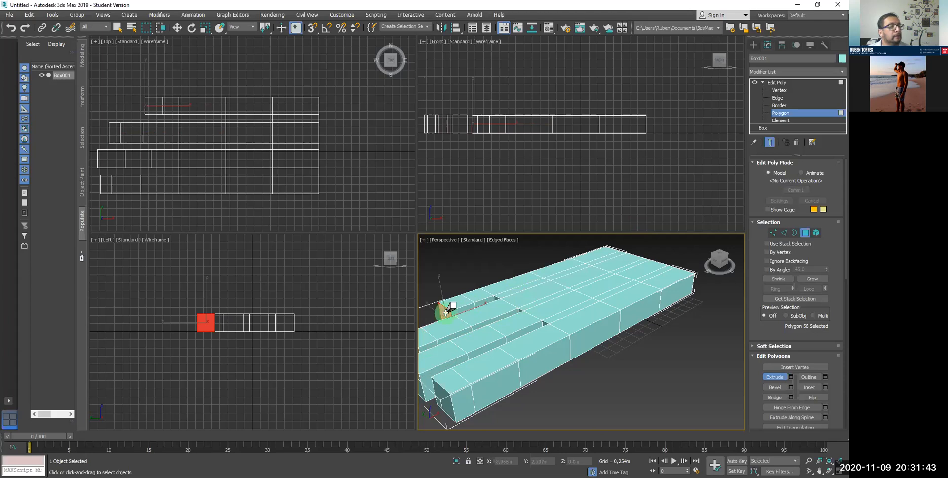
{"action": "left_click_drag", "start_coordinate": [447, 311], "coordinate": [504, 268]}
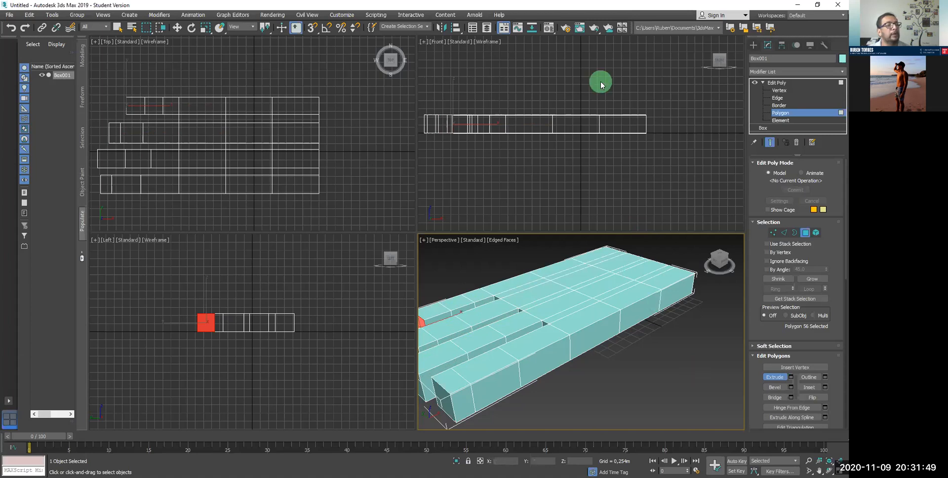
Step: Return to the Vertex level, region-select the vertex column at the palm's middle division in the Front view, and activate the Move tool
{"action": "left_click", "coordinate": [779, 90]}
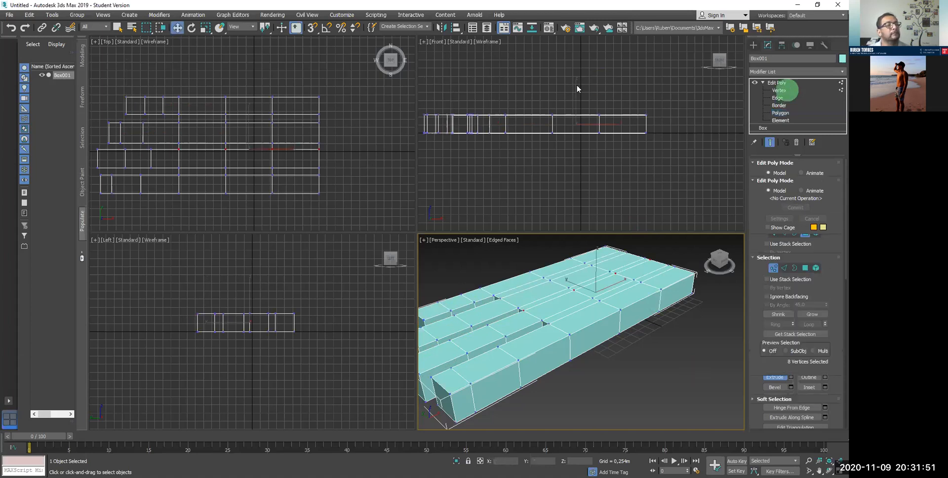
{"action": "left_click_drag", "start_coordinate": [581, 85], "coordinate": [610, 186]}
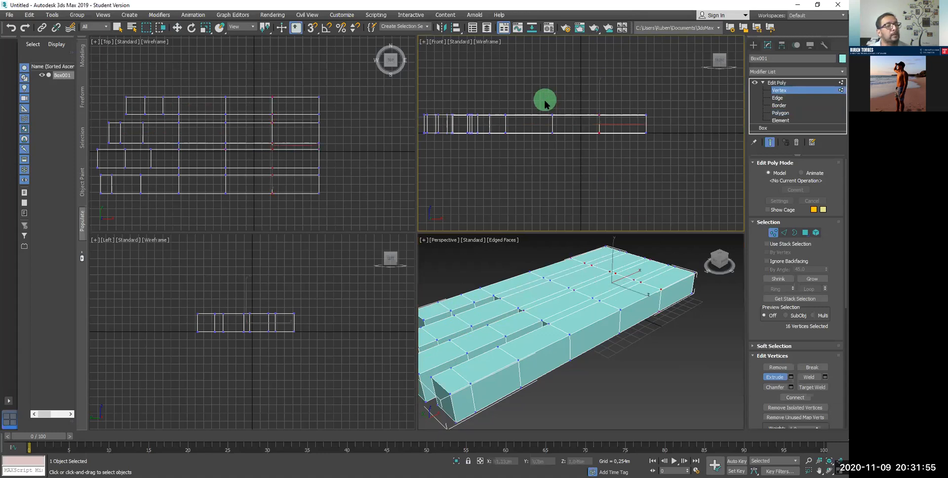
{"action": "left_click_drag", "start_coordinate": [545, 97], "coordinate": [559, 166]}
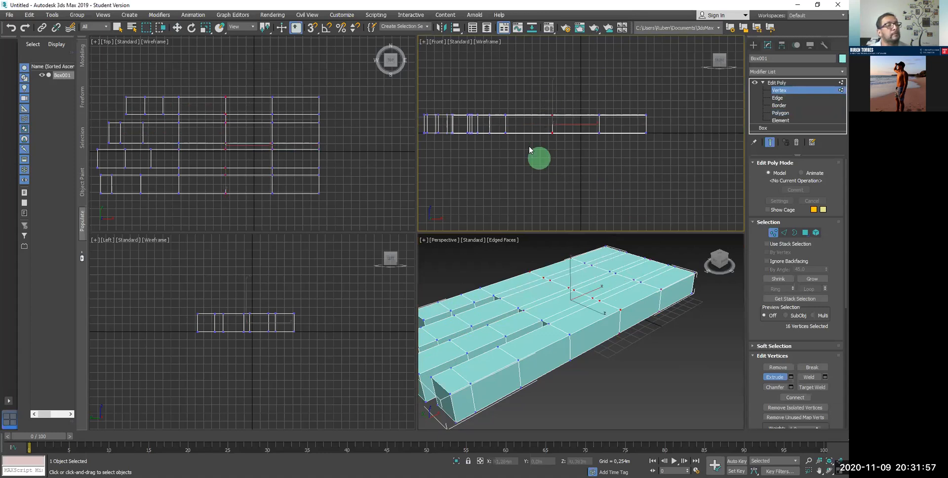
{"action": "left_click", "coordinate": [177, 27]}
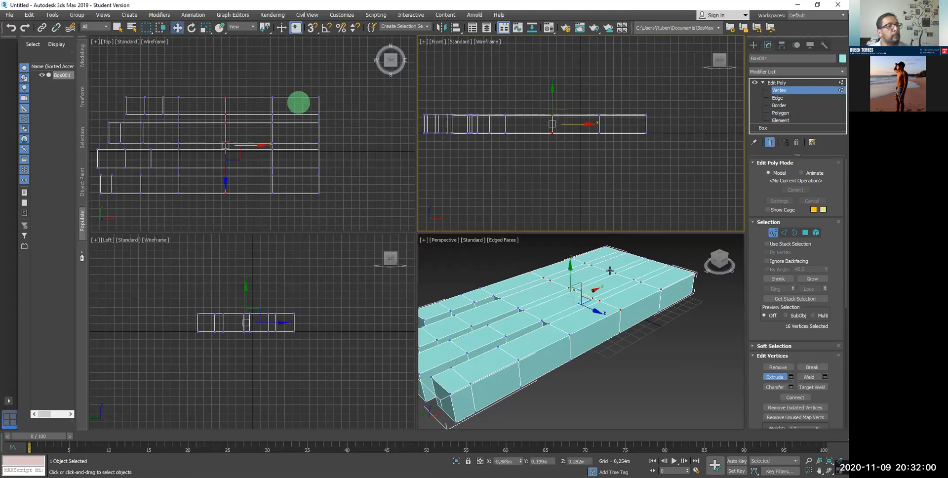
Step: Select only the upper and lower vertices at the middle division of the palm's near side and pull them outward
{"action": "left_click", "coordinate": [594, 314]}
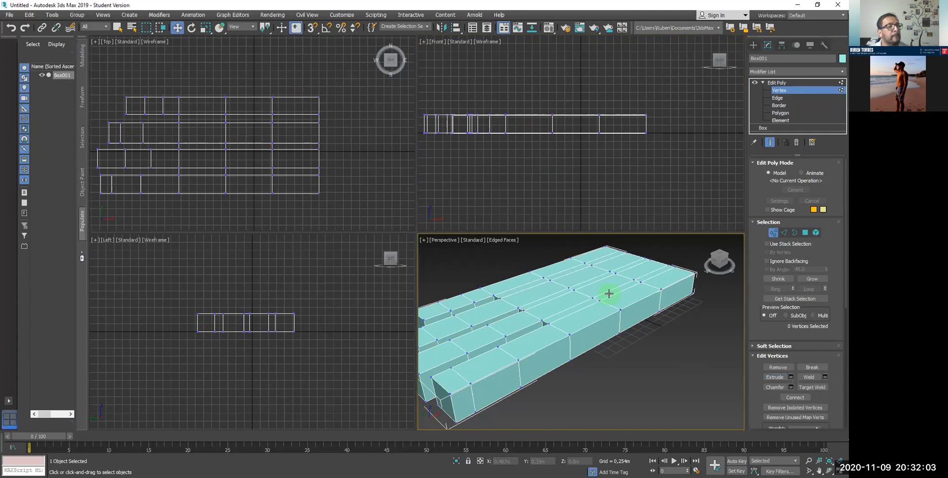
{"action": "left_click", "coordinate": [619, 309]}
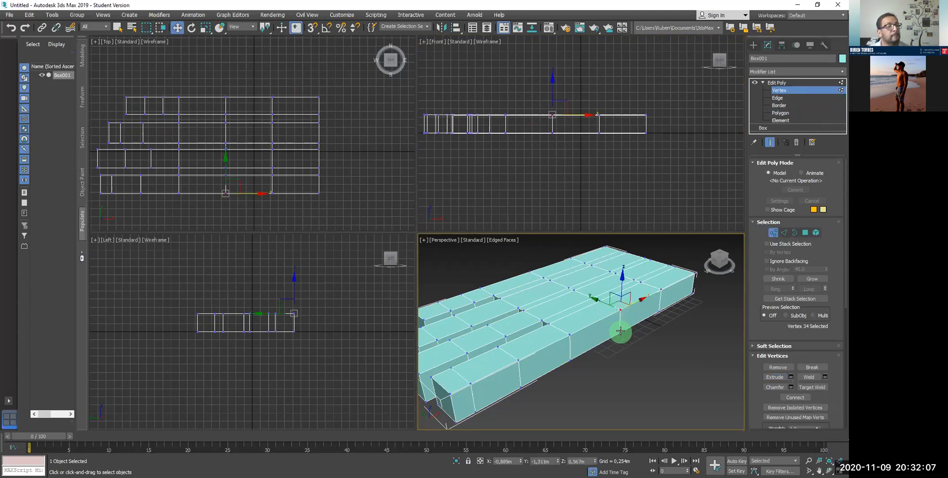
{"action": "left_click", "coordinate": [620, 332], "text": "ctrl"}
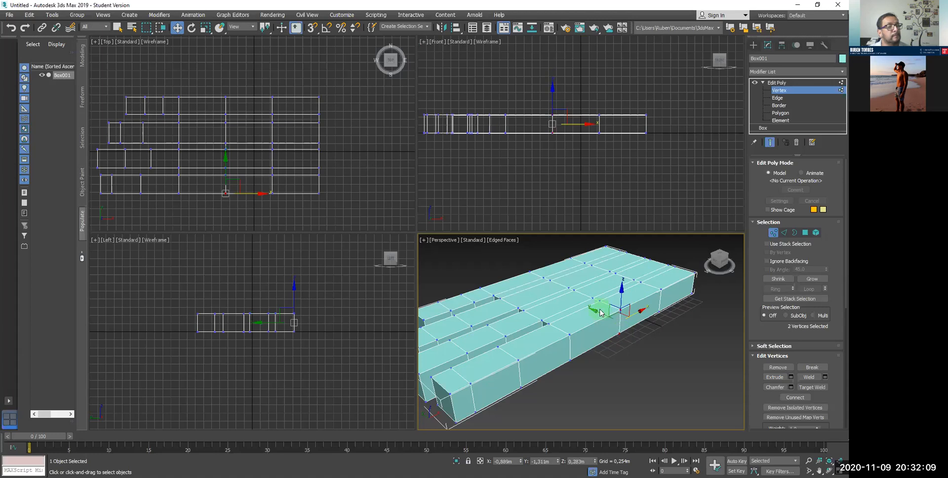
{"action": "left_click", "coordinate": [614, 310]}
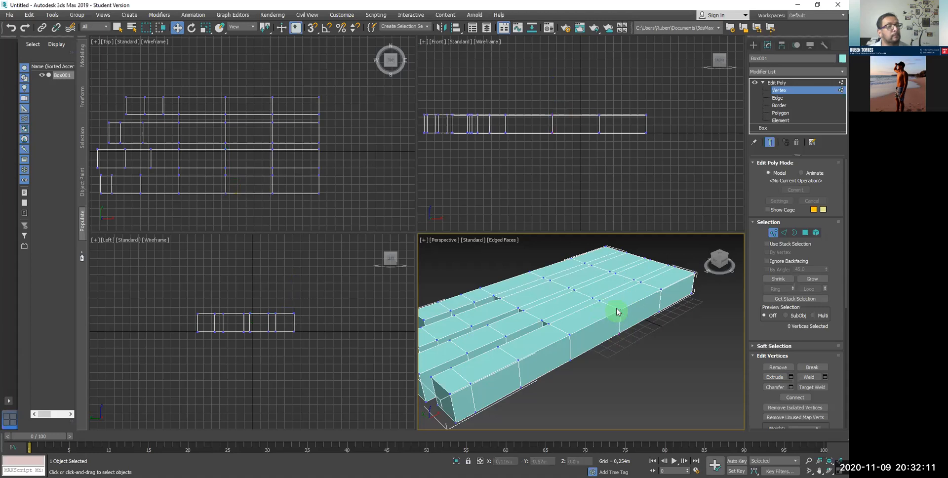
{"action": "key", "text": "ctrl+z"}
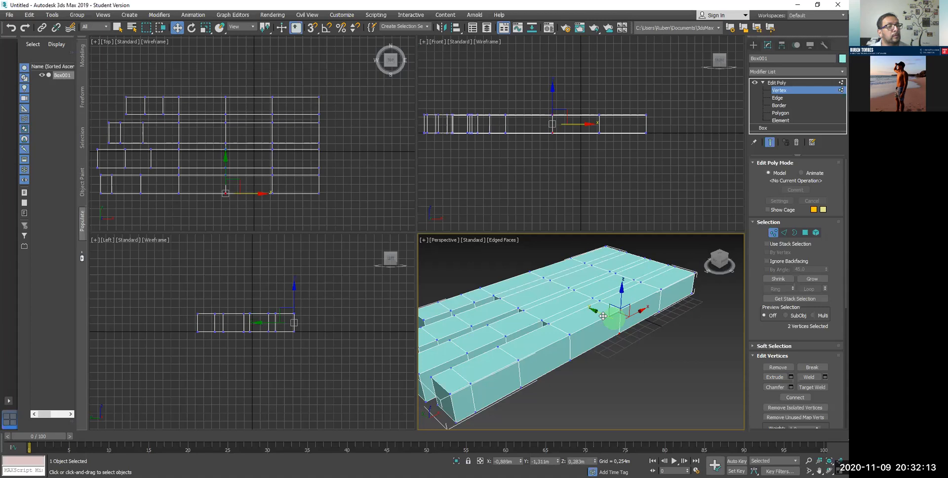
{"action": "left_click_drag", "start_coordinate": [602, 316], "coordinate": [645, 323]}
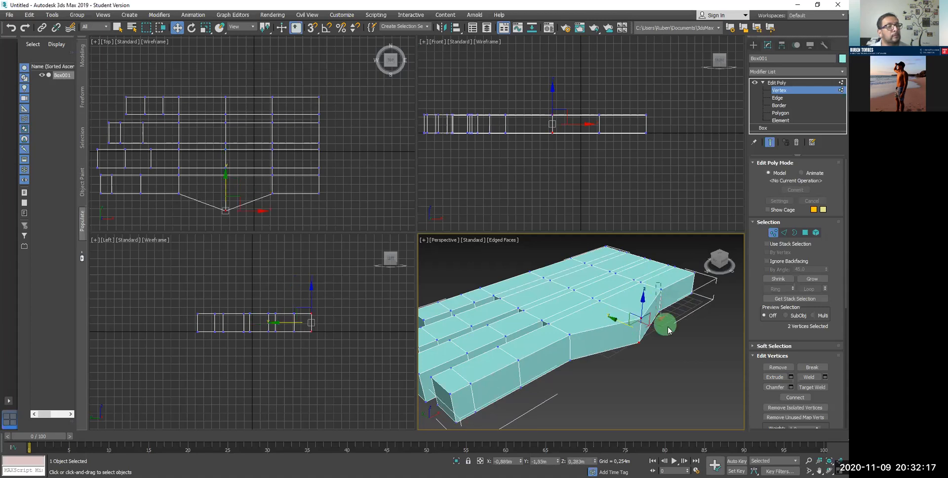
Step: Pull the next side vertices toward the wrist outward as well, and nudge the already displaced pair slightly further out
{"action": "left_click", "coordinate": [653, 292]}
{"action": "left_click_drag", "start_coordinate": [654, 292], "coordinate": [647, 316]}
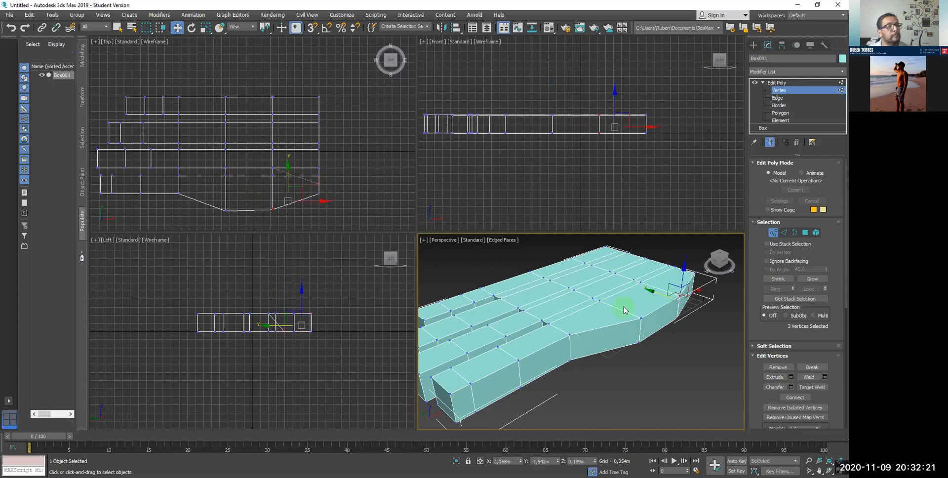
{"action": "left_click_drag", "start_coordinate": [642, 353], "coordinate": [634, 314]}
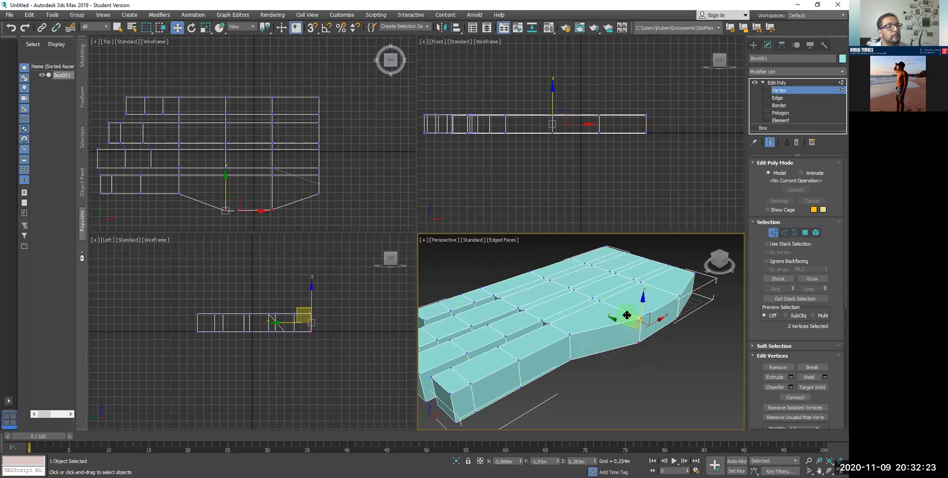
{"action": "left_click_drag", "start_coordinate": [622, 326], "coordinate": [693, 349]}
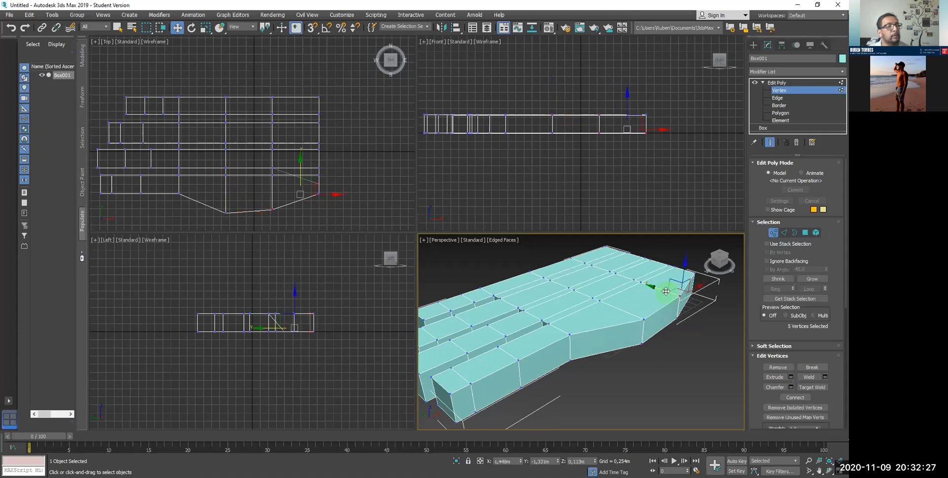
Step: Try pulling the five selected vertices near the wrist corner outward, revert the move and clear the selection
{"action": "left_click_drag", "start_coordinate": [665, 292], "coordinate": [684, 315]}
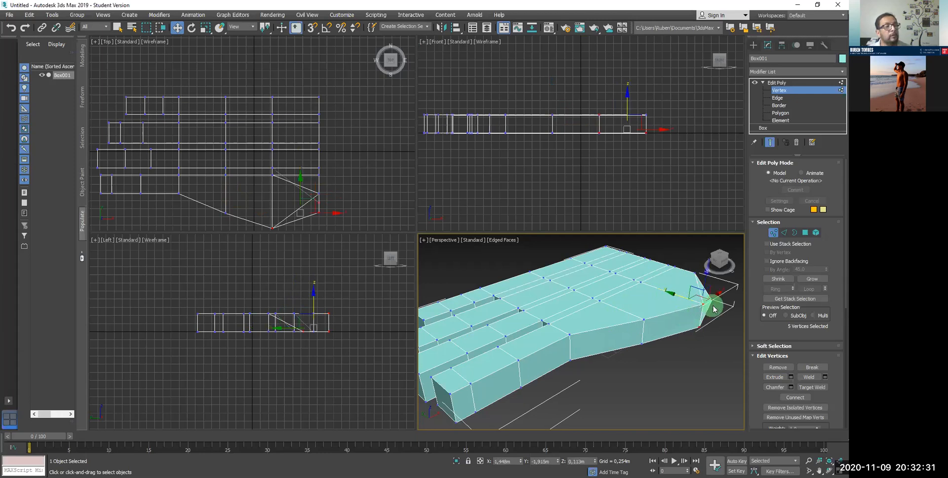
{"action": "left_click_drag", "start_coordinate": [701, 307], "coordinate": [666, 288]}
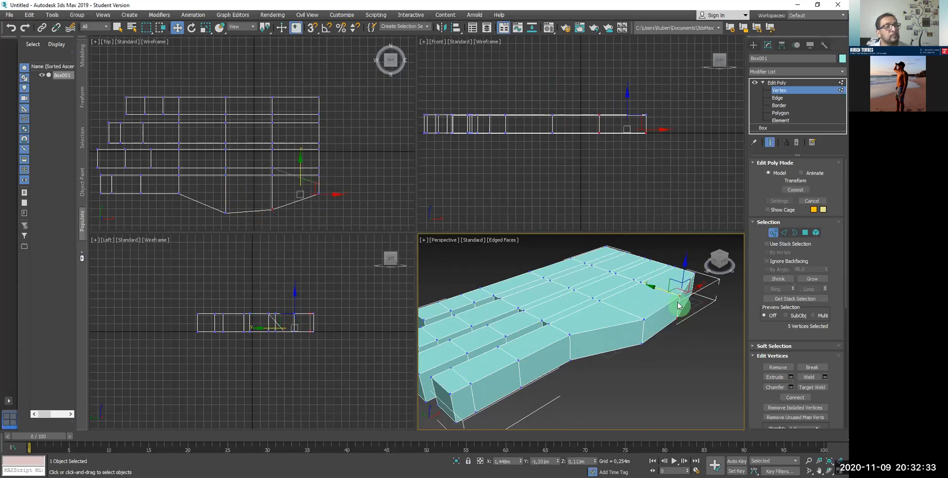
{"action": "left_click", "coordinate": [676, 333]}
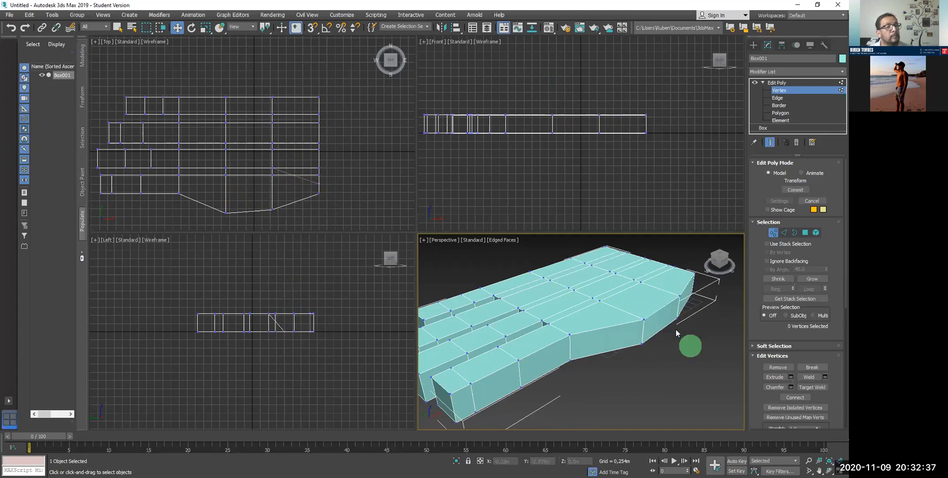
Step: Try pulling a single vertex at the palm's wrist edge outward and undo the move
{"action": "left_click", "coordinate": [673, 286]}
{"action": "left_click_drag", "start_coordinate": [678, 317], "coordinate": [680, 337]}
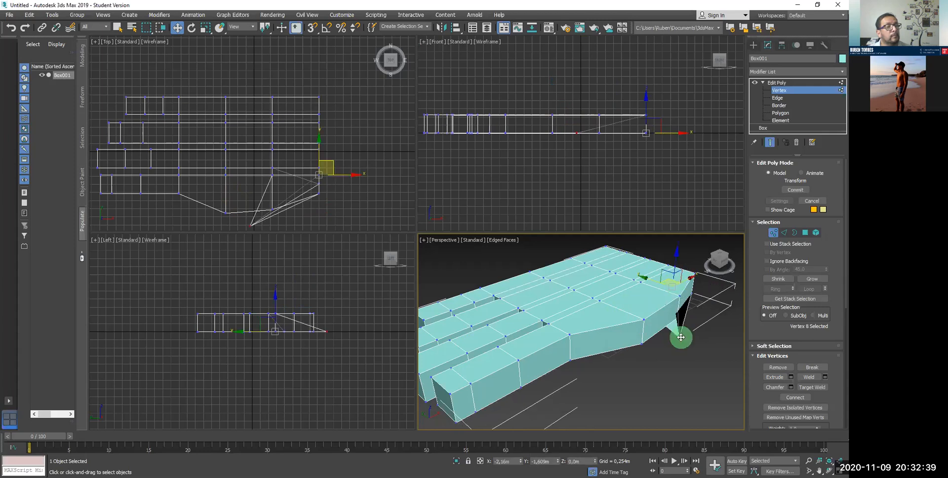
{"action": "key", "text": "ctrl+z"}
Step: Select the upper and lower vertices at the thumb-side division nearest the wrist and pull them farther outward from the palm
{"action": "left_click", "coordinate": [680, 296]}
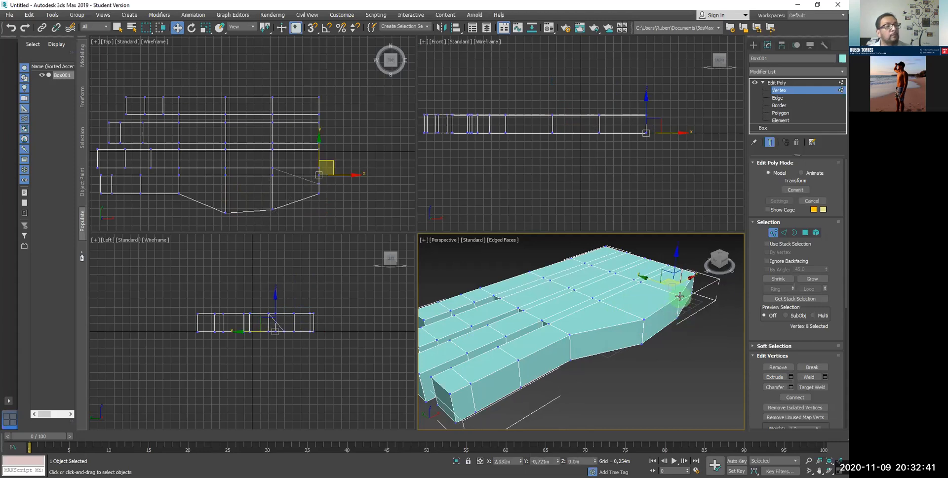
{"action": "left_click", "coordinate": [679, 318]}
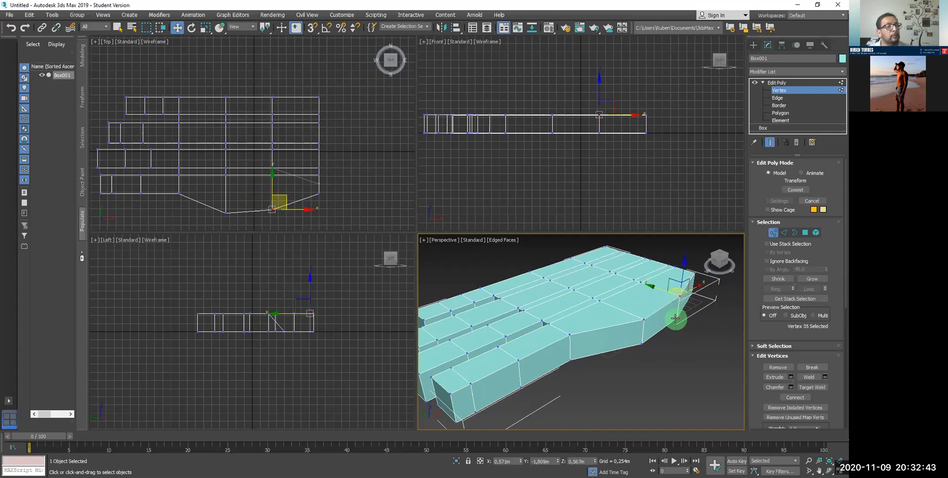
{"action": "left_click", "coordinate": [676, 319], "text": "ctrl"}
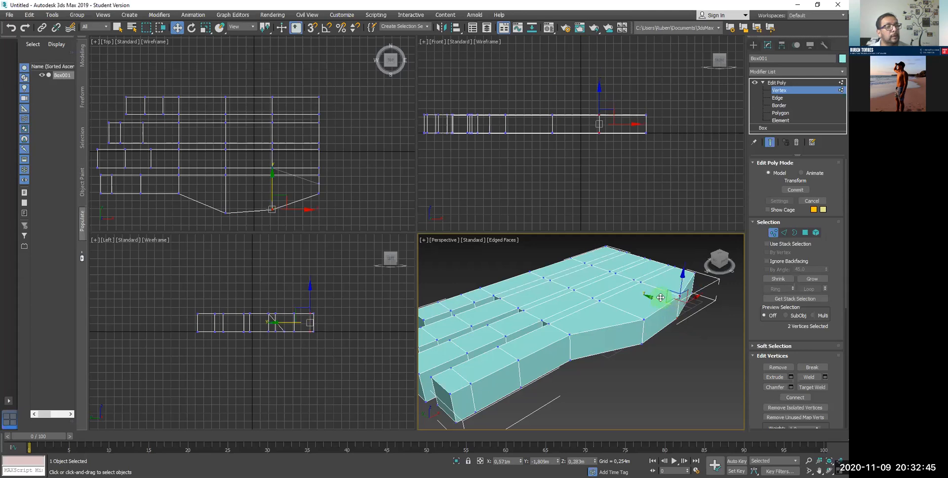
{"action": "left_click_drag", "start_coordinate": [681, 306], "coordinate": [692, 310]}
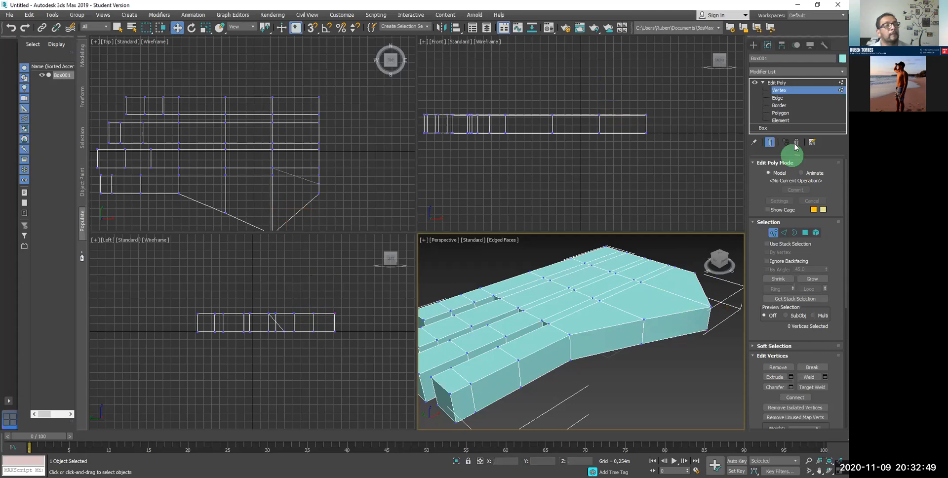
Step: At Polygon level, select the side face between the two displaced vertex pairs and extrude it outward as the start of a thumb
{"action": "left_click", "coordinate": [781, 113]}
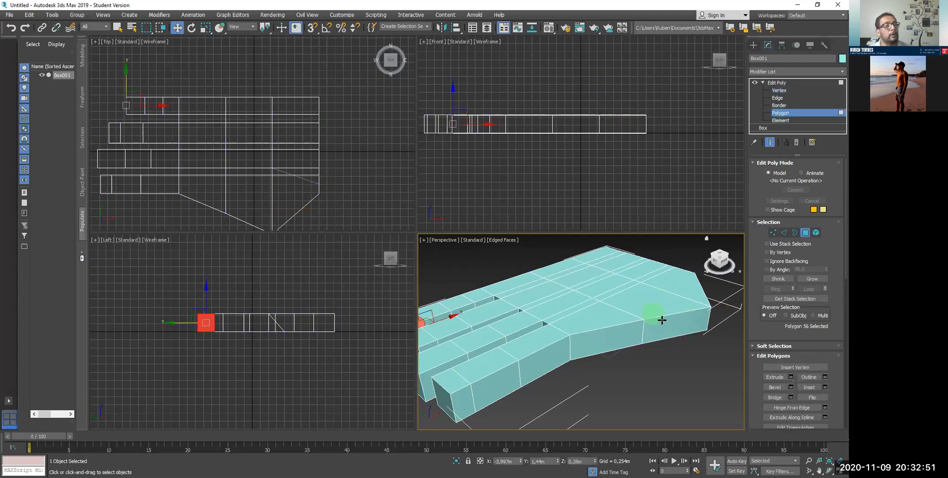
{"action": "left_click", "coordinate": [676, 323]}
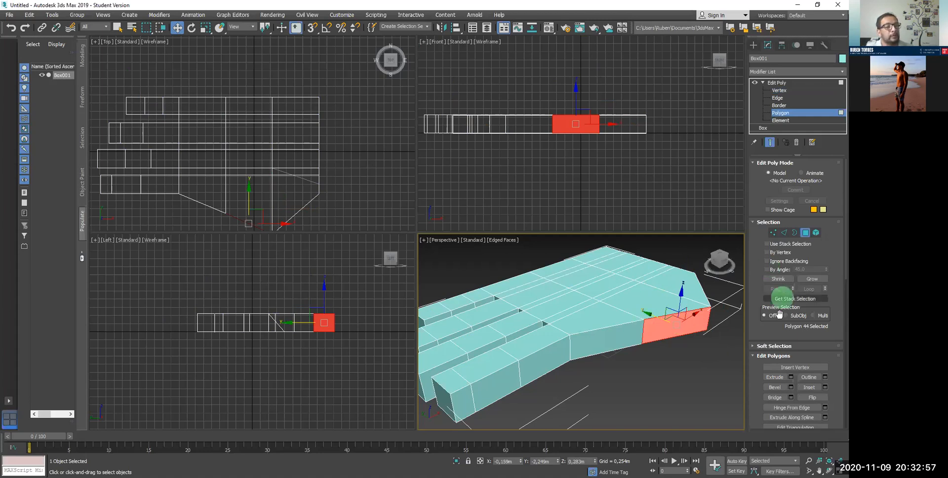
{"action": "left_click", "coordinate": [775, 376]}
{"action": "left_click_drag", "start_coordinate": [683, 329], "coordinate": [661, 243]}
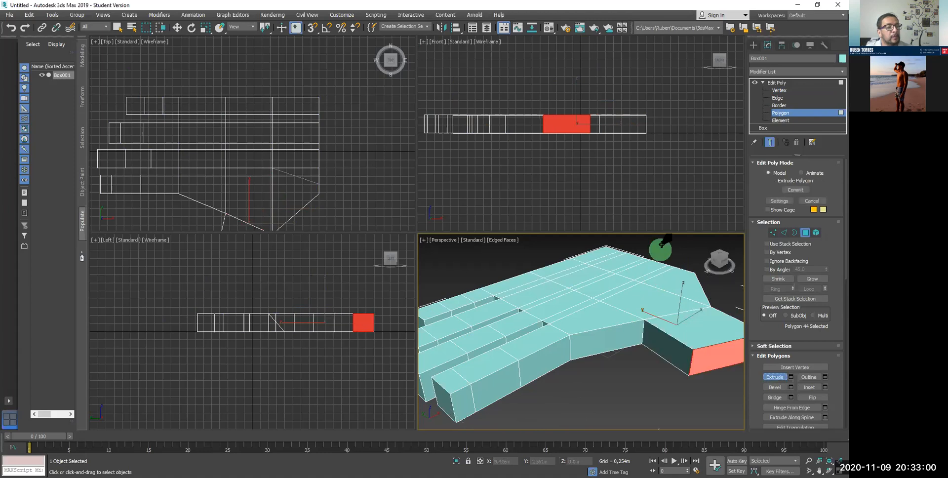
{"action": "right_click", "coordinate": [717, 361]}
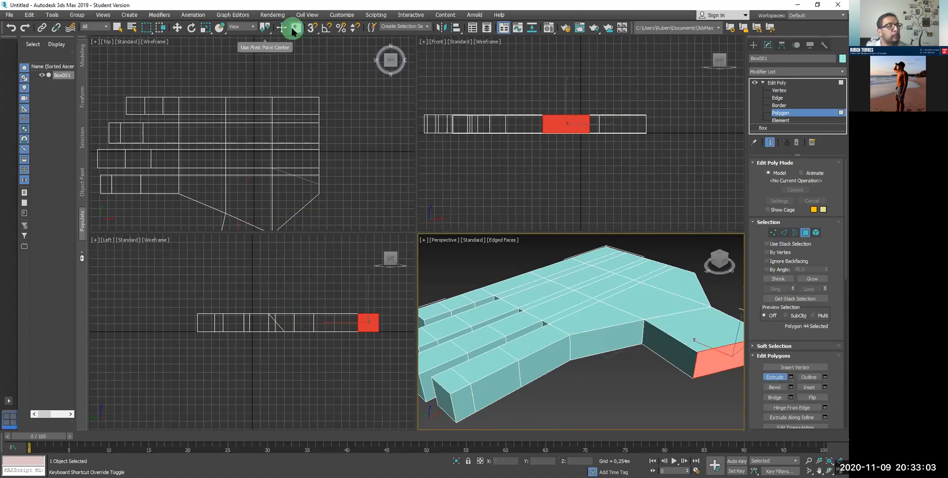
Step: Move the extruded thumb face toward the fingers and scale it narrower
{"action": "left_click", "coordinate": [178, 28]}
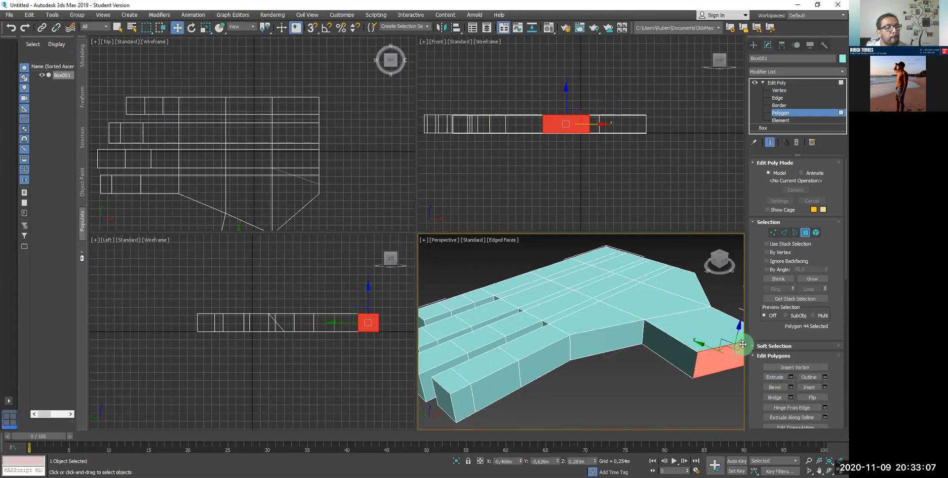
{"action": "left_click_drag", "start_coordinate": [705, 362], "coordinate": [597, 353]}
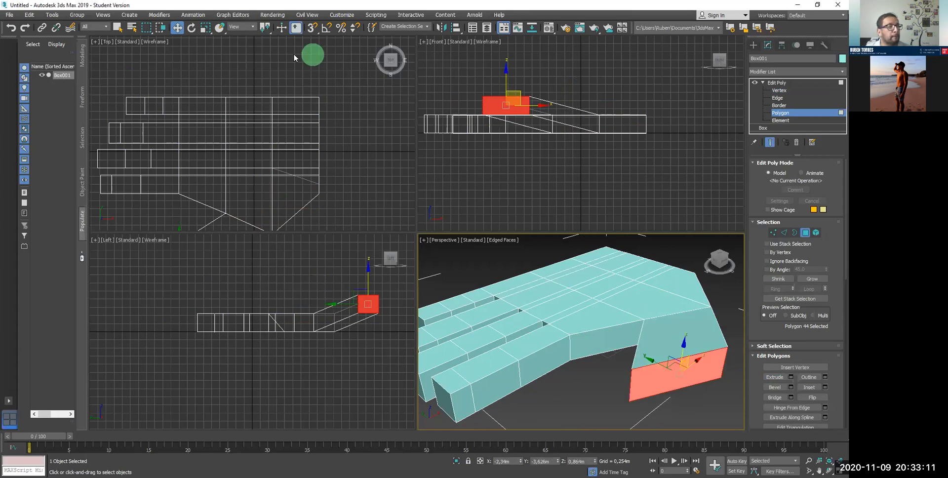
{"action": "left_click", "coordinate": [204, 27]}
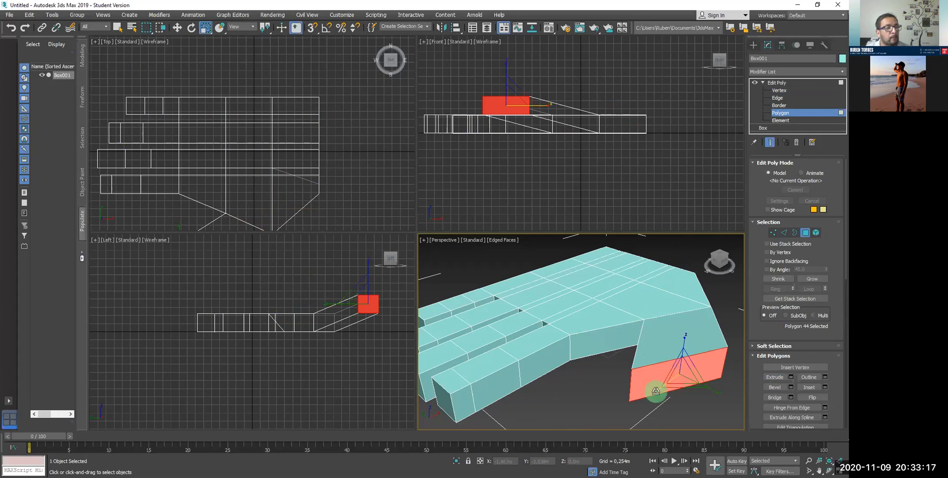
{"action": "left_click_drag", "start_coordinate": [668, 386], "coordinate": [703, 380]}
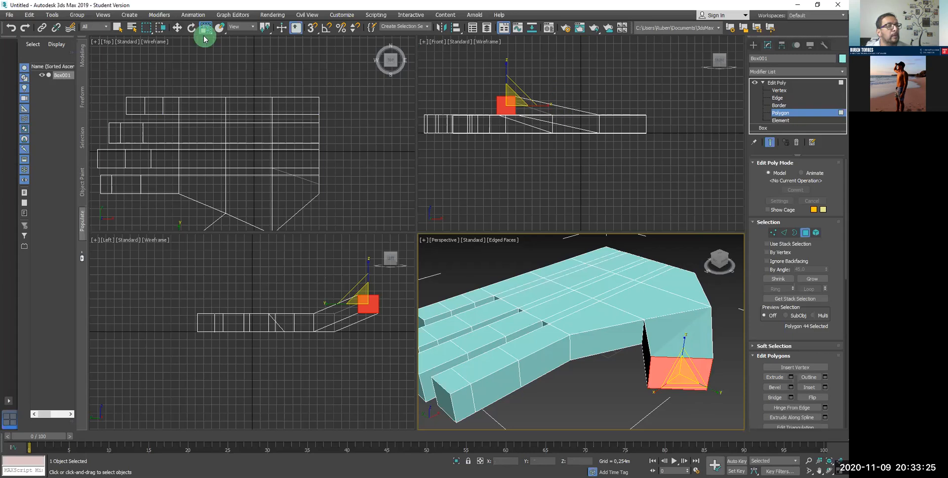
Step: Lower the thumb's end face in the Front view until it is level with the palm
{"action": "left_click", "coordinate": [178, 28]}
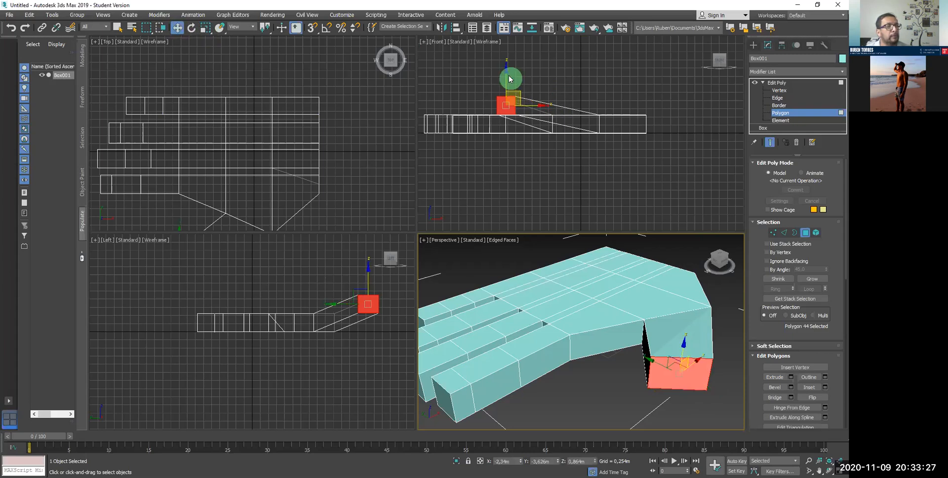
{"action": "left_click_drag", "start_coordinate": [510, 79], "coordinate": [504, 98]}
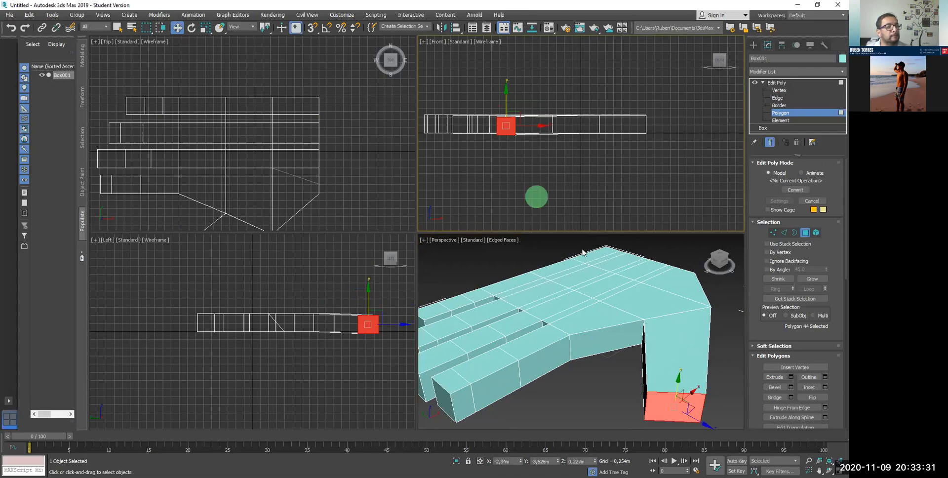
{"action": "left_click", "coordinate": [663, 404]}
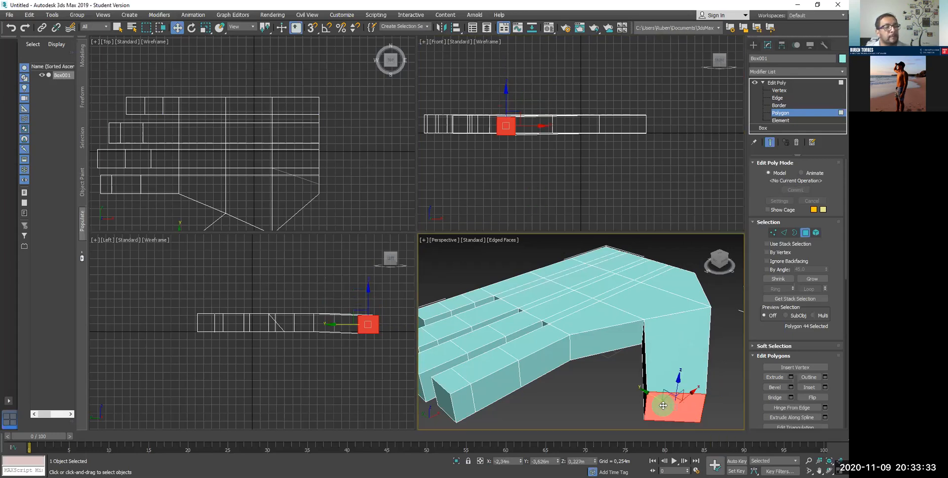
Step: Extrude the thumb's end face outward again to add a short second segment
{"action": "left_click", "coordinate": [784, 159]}
{"action": "left_click", "coordinate": [777, 367]}
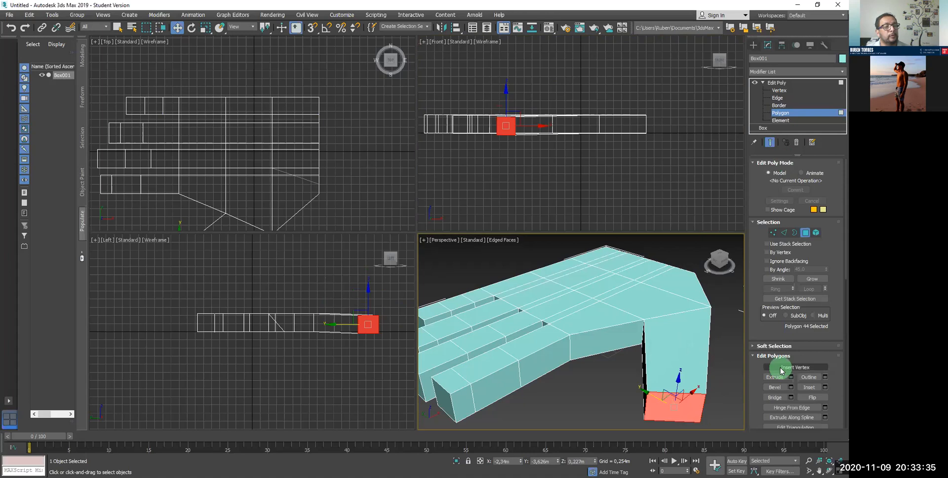
{"action": "left_click", "coordinate": [775, 377]}
{"action": "left_click_drag", "start_coordinate": [673, 398], "coordinate": [678, 363]}
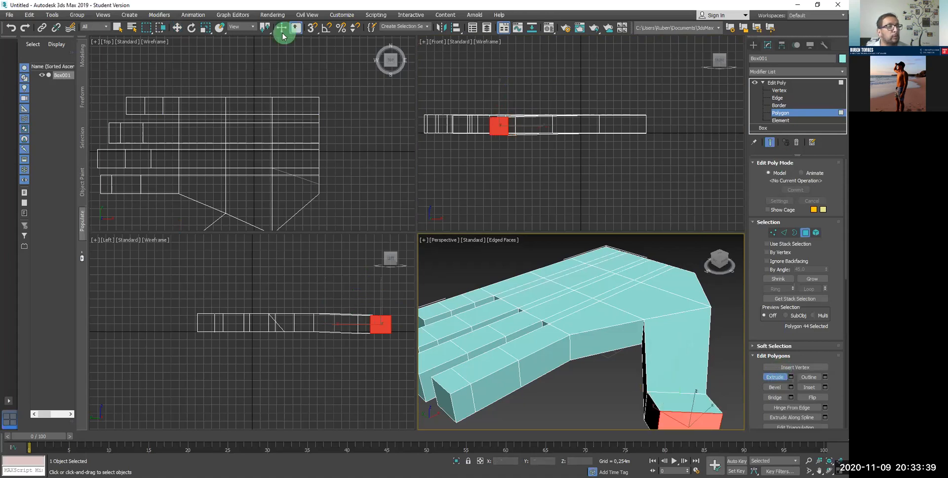
Step: Rotate the thumb's end face with the Rotate tool so that it turns toward the fingers
{"action": "left_click", "coordinate": [177, 28]}
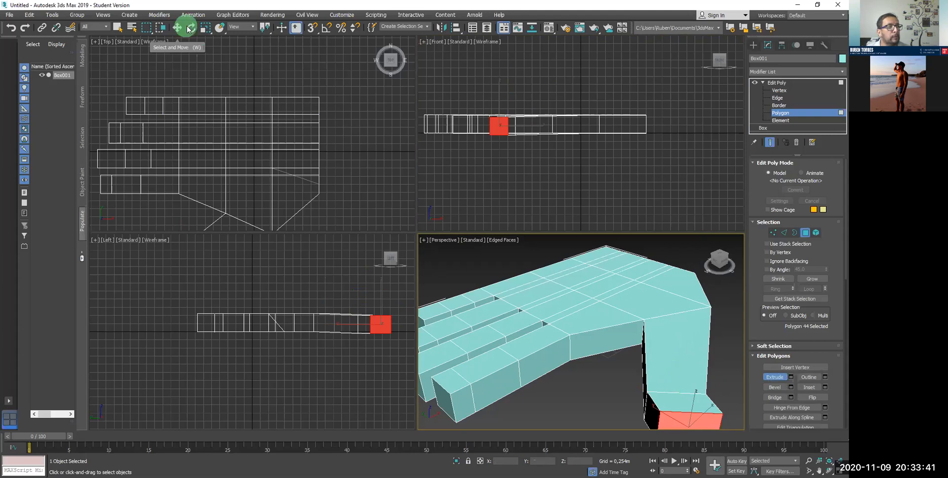
{"action": "key", "text": "e"}
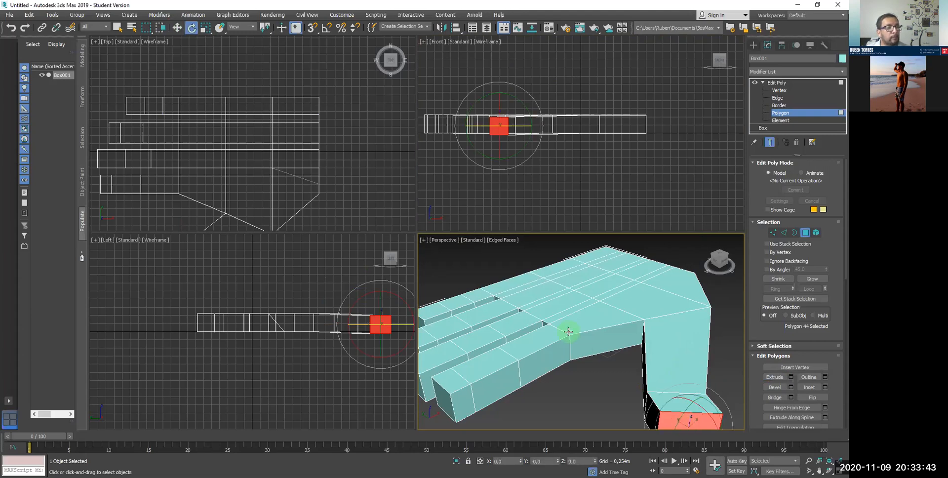
{"action": "middle_click_drag", "start_coordinate": [511, 294], "coordinate": [459, 259]}
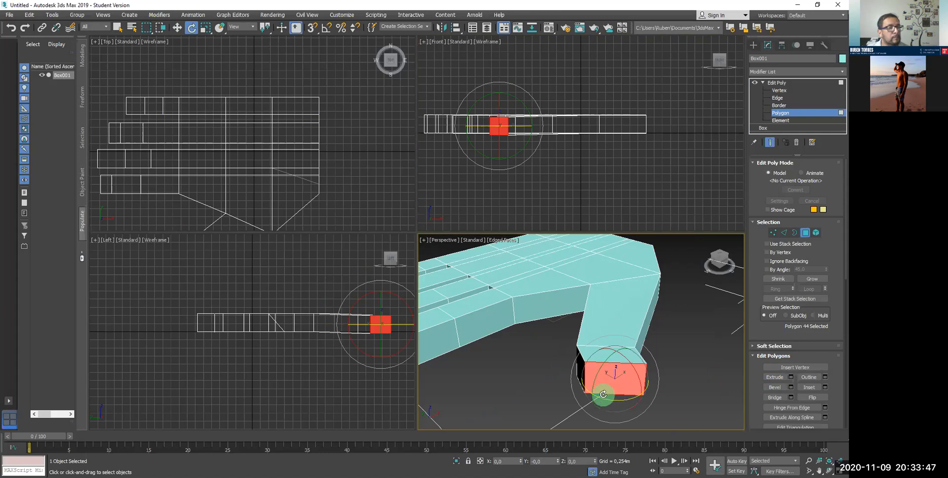
{"action": "left_click_drag", "start_coordinate": [578, 394], "coordinate": [625, 383]}
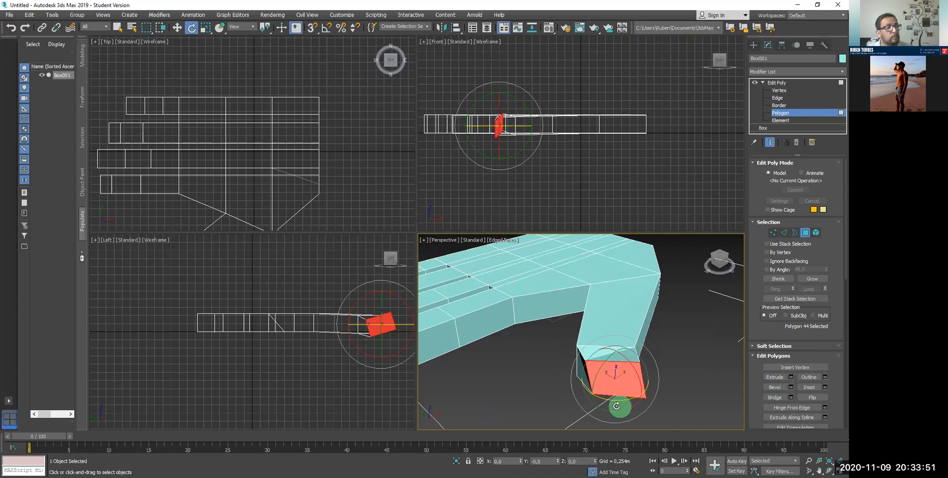
Step: Try rotating the thumb's end face further and moving it sideways, and revert both changes
{"action": "left_click_drag", "start_coordinate": [631, 394], "coordinate": [625, 396]}
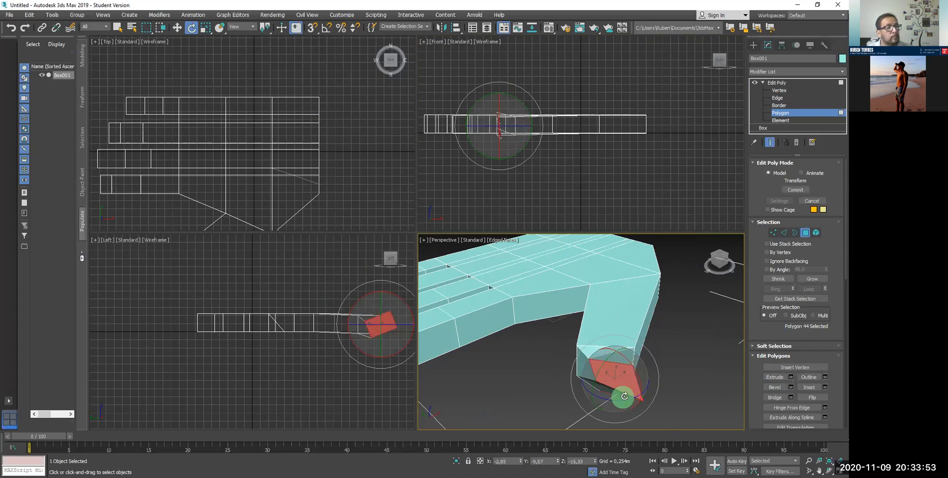
{"action": "key", "text": "ctrl+z"}
{"action": "key", "text": "w"}
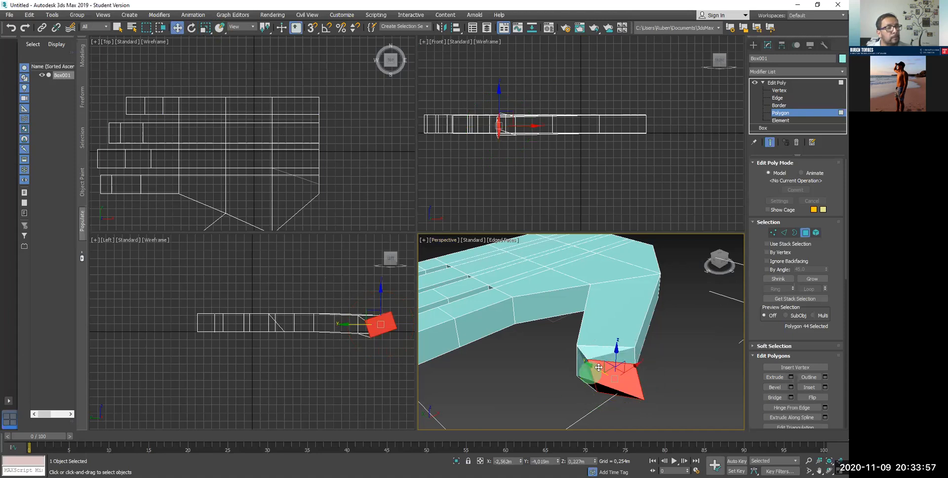
{"action": "left_click_drag", "start_coordinate": [601, 366], "coordinate": [562, 368]}
{"action": "right_click", "coordinate": [564, 369]}
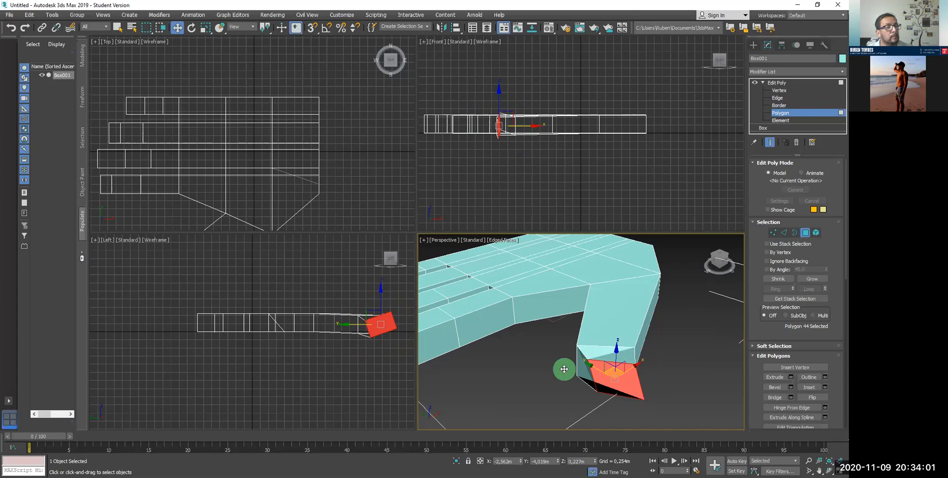
{"action": "key", "text": "ctrl+z"}
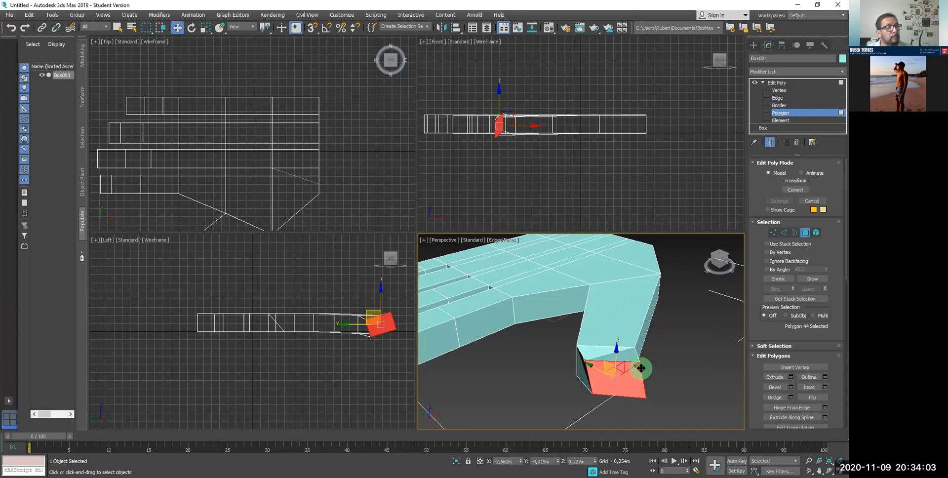
Step: Move the thumb's end face toward the fingers, cancelling an extra vertical adjustment
{"action": "left_click_drag", "start_coordinate": [629, 368], "coordinate": [551, 378]}
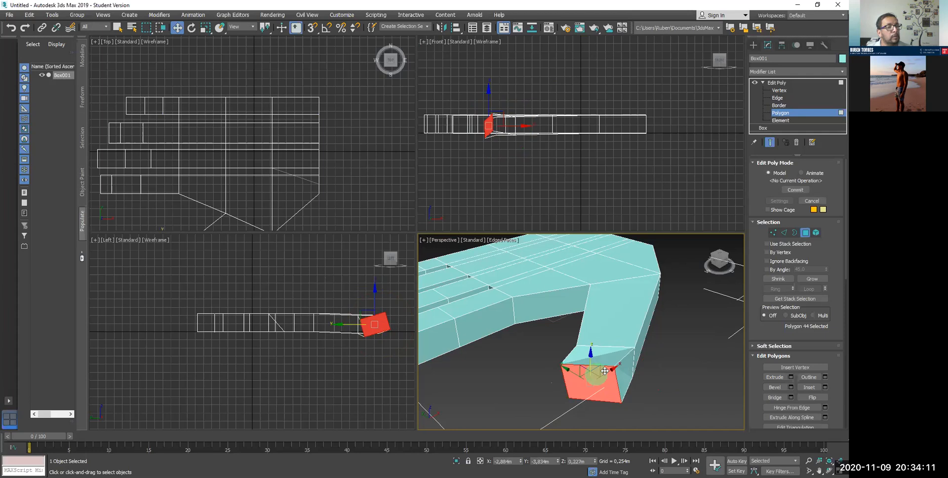
{"action": "left_click_drag", "start_coordinate": [590, 356], "coordinate": [585, 352]}
{"action": "right_click", "coordinate": [585, 352]}
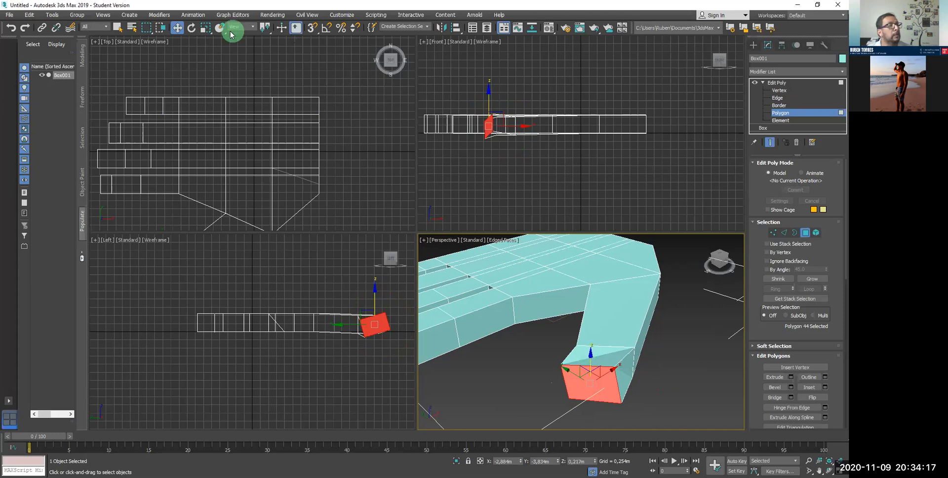
Step: Scale the thumb's end face down uniformly to taper the tip and clear the selection
{"action": "left_click", "coordinate": [203, 29]}
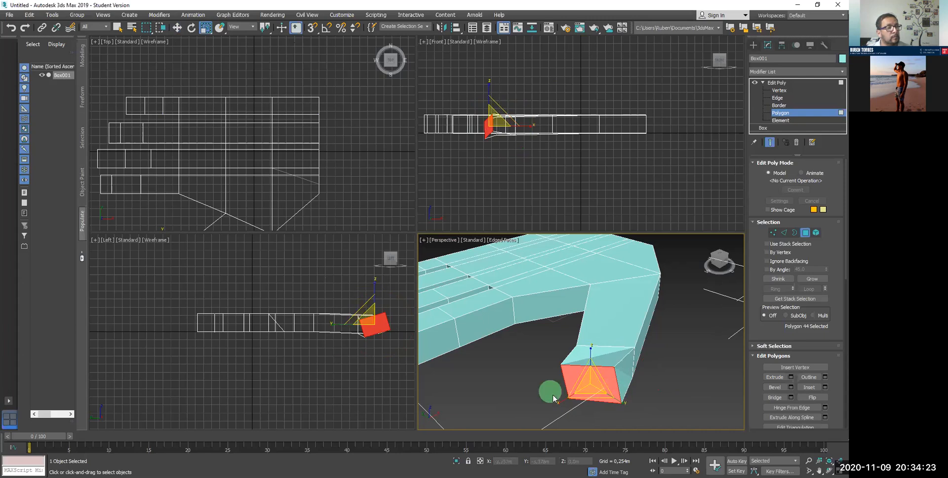
{"action": "left_click_drag", "start_coordinate": [581, 392], "coordinate": [573, 403]}
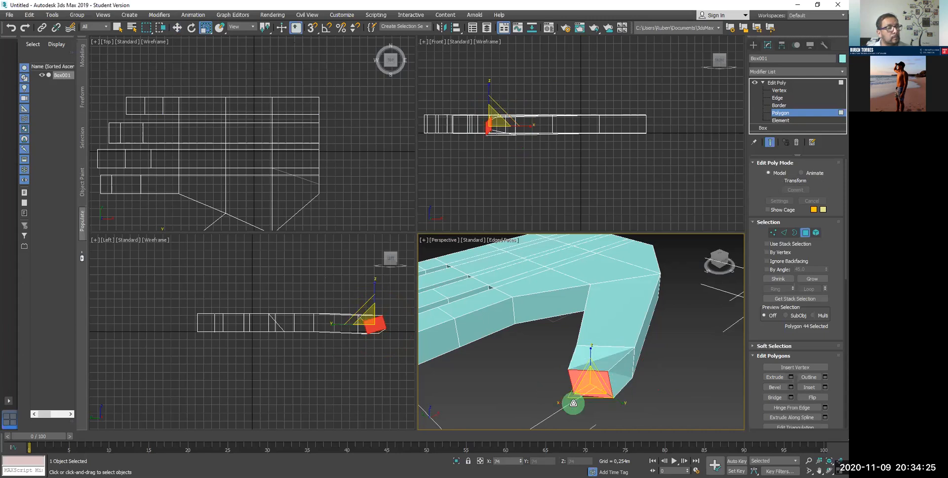
{"action": "left_click", "coordinate": [487, 362]}
Step: Select the top palm polygon at the middle finger's base, try a loop selection along that row, and reselect only the single polygon
{"action": "scroll", "coordinate": [521, 348], "scroll_direction": "down", "scroll_amount": 5}
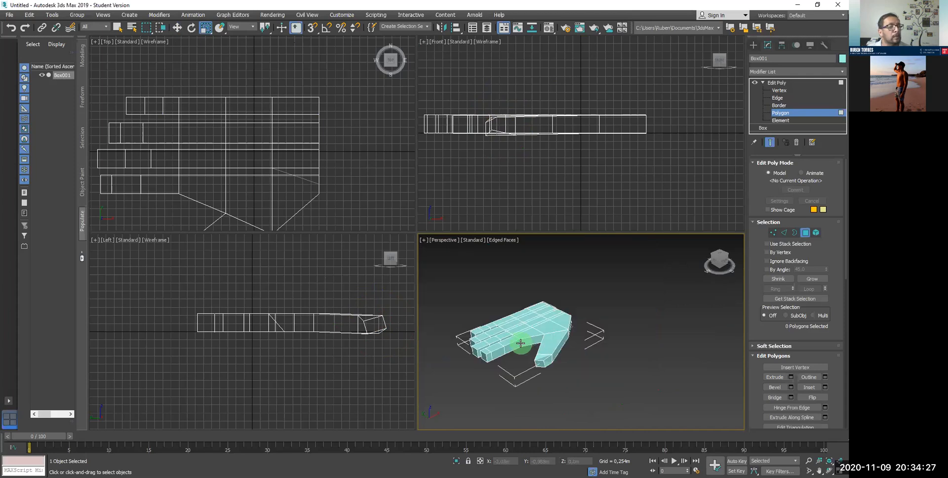
{"action": "scroll", "coordinate": [520, 343], "scroll_direction": "up", "scroll_amount": 2}
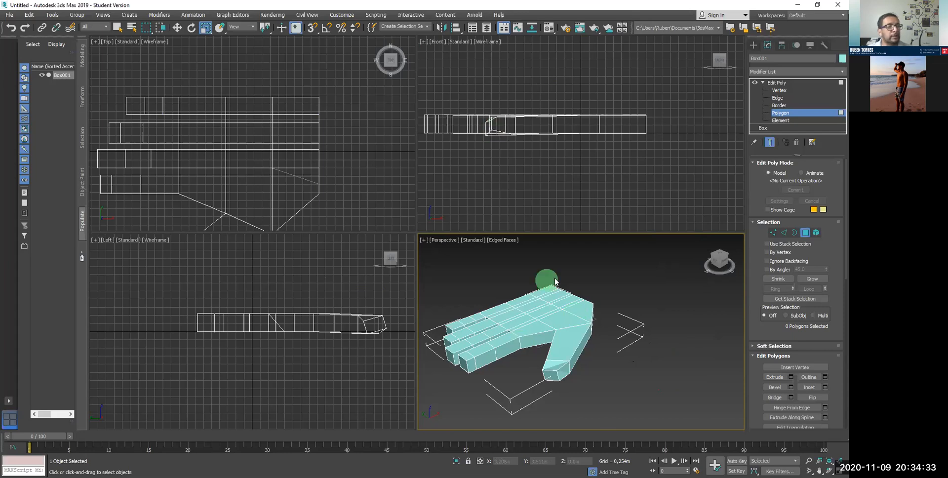
{"action": "left_click", "coordinate": [516, 321]}
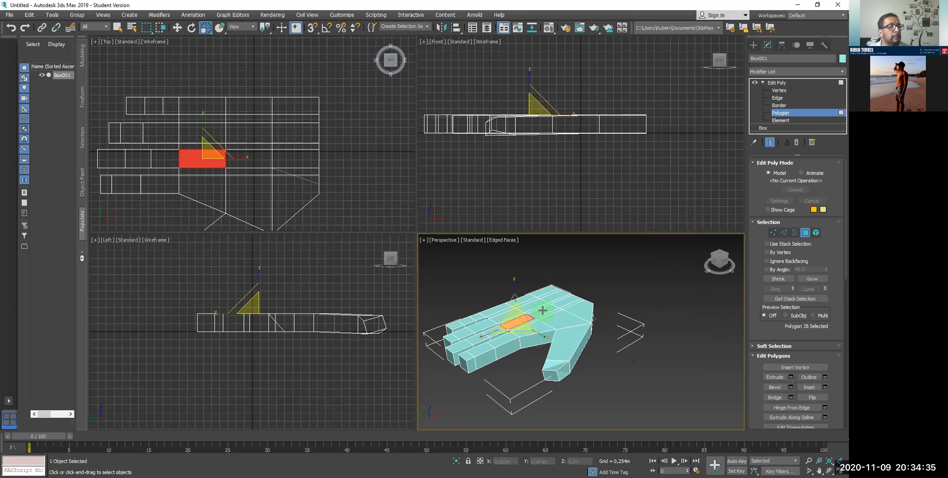
{"action": "left_click", "coordinate": [543, 310], "text": "shift"}
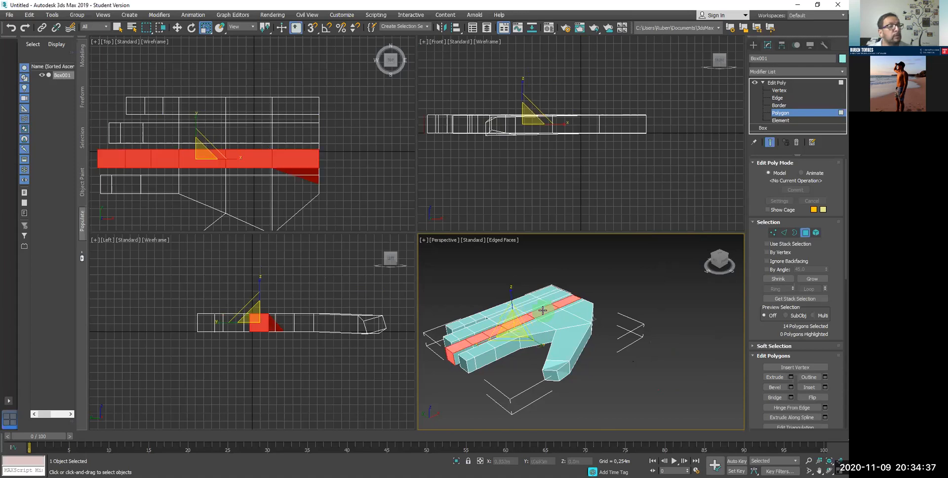
{"action": "left_click", "coordinate": [542, 310]}
{"action": "left_click", "coordinate": [517, 322]}
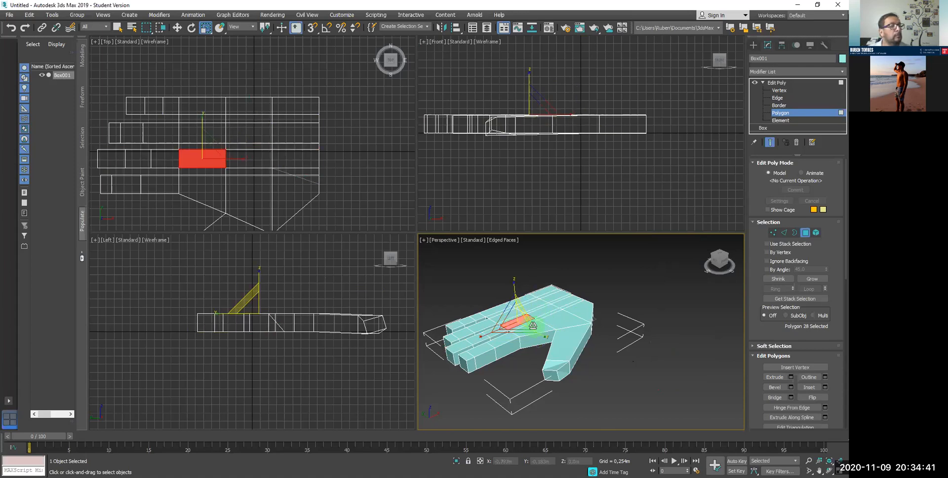
Step: Extend the selection over the top palm polygons behind the index, middle and ring fingers, including the narrow strips between them
{"action": "left_click", "coordinate": [549, 317], "text": "ctrl"}
{"action": "left_click", "coordinate": [538, 307], "text": "ctrl"}
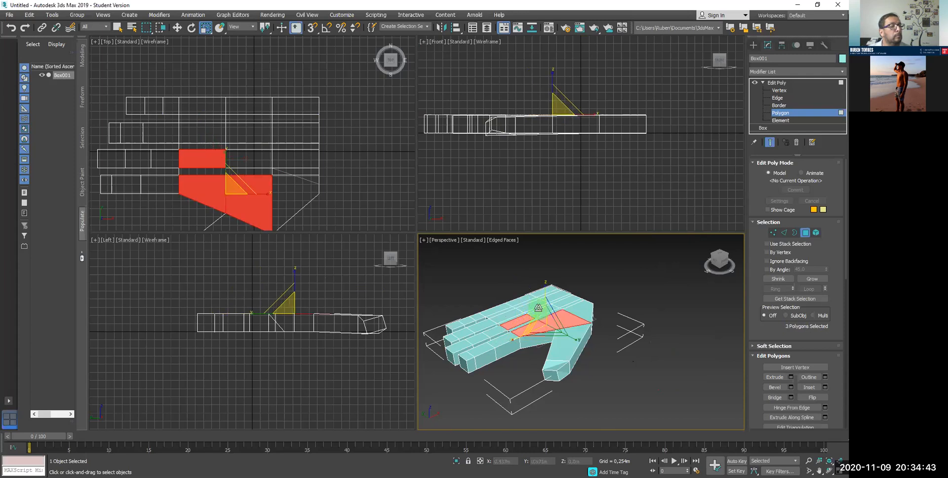
{"action": "left_click", "coordinate": [542, 310], "text": "ctrl"}
{"action": "left_click", "coordinate": [543, 311], "text": "ctrl"}
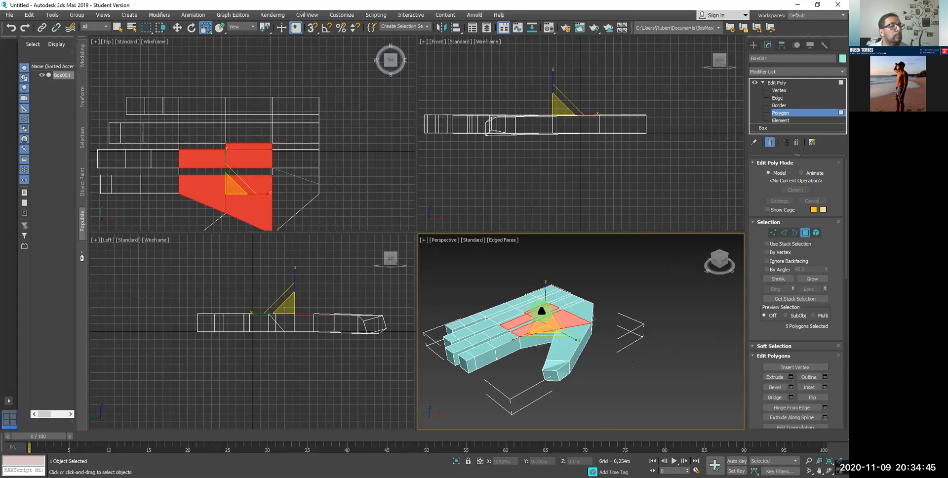
{"action": "left_click", "coordinate": [545, 314], "text": "ctrl"}
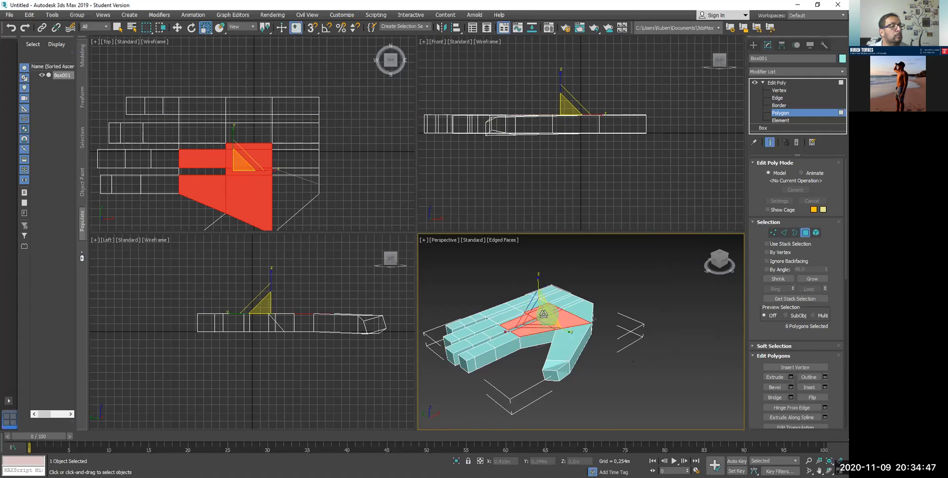
{"action": "left_click", "coordinate": [522, 322], "text": "ctrl"}
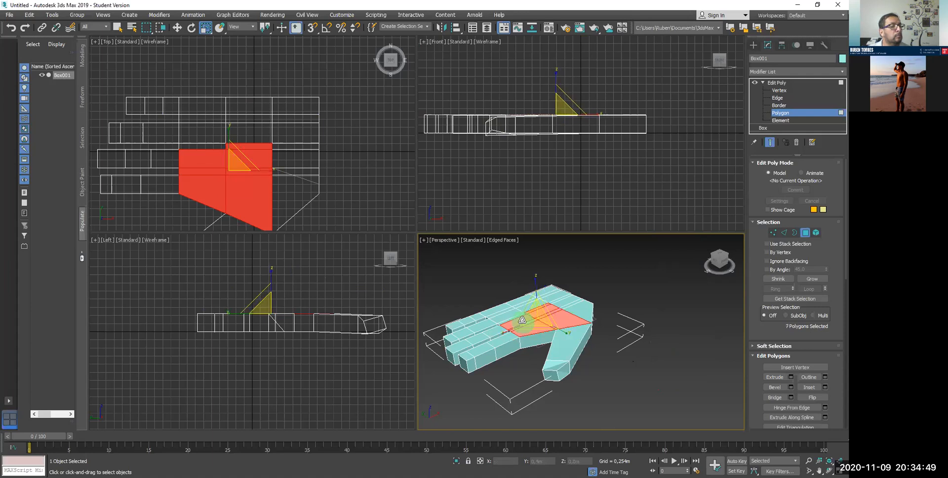
{"action": "left_click", "coordinate": [525, 304], "text": "ctrl"}
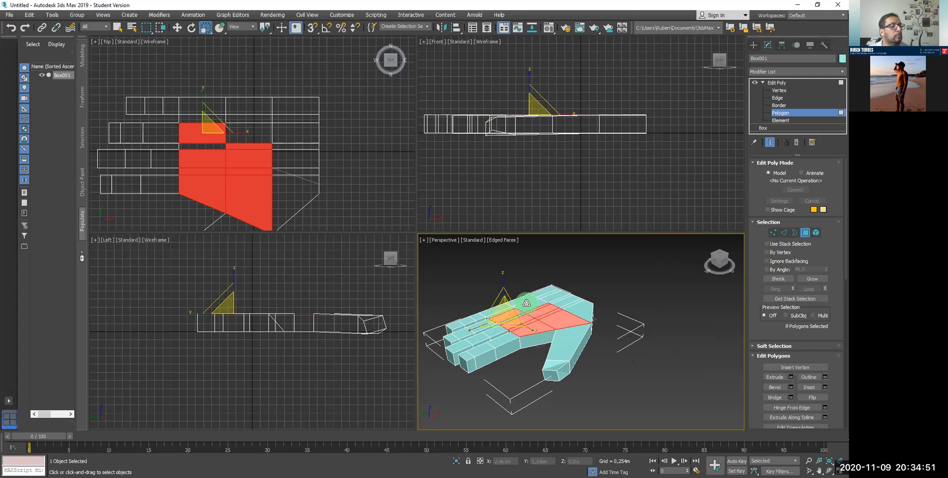
{"action": "left_click", "coordinate": [529, 307], "text": "ctrl"}
{"action": "left_click", "coordinate": [516, 315], "text": "ctrl"}
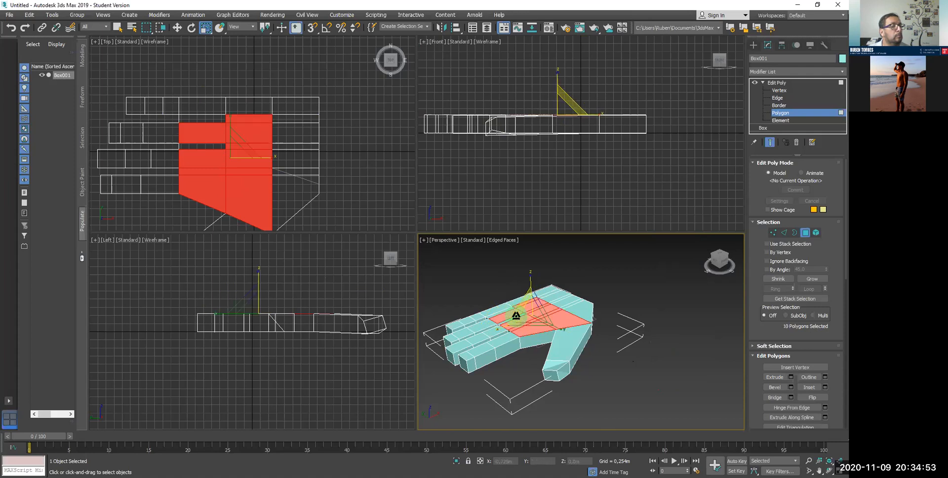
{"action": "scroll", "coordinate": [516, 315], "scroll_direction": "up", "scroll_amount": 5}
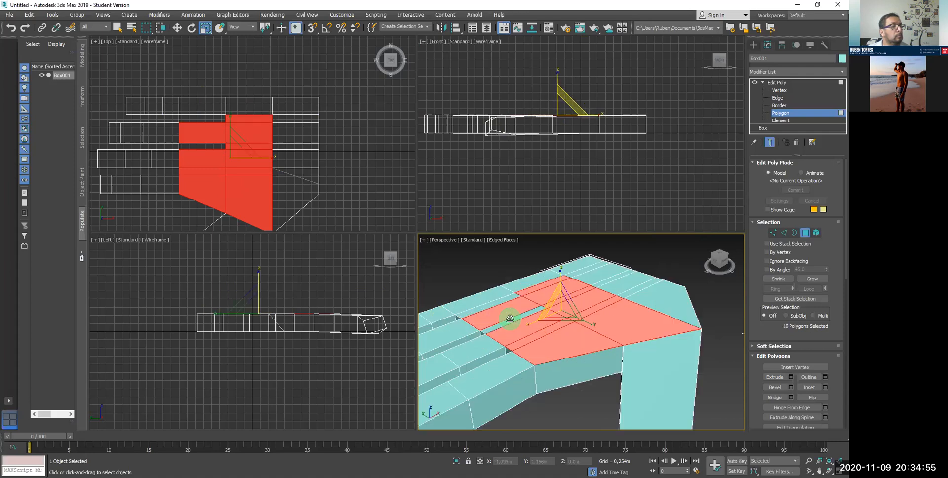
{"action": "left_click", "coordinate": [501, 310], "text": "ctrl"}
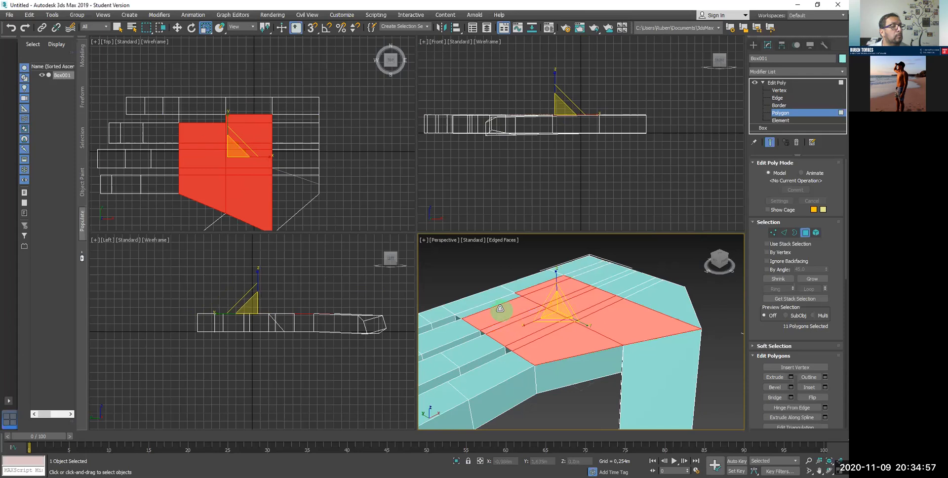
{"action": "left_click", "coordinate": [495, 302], "text": "ctrl"}
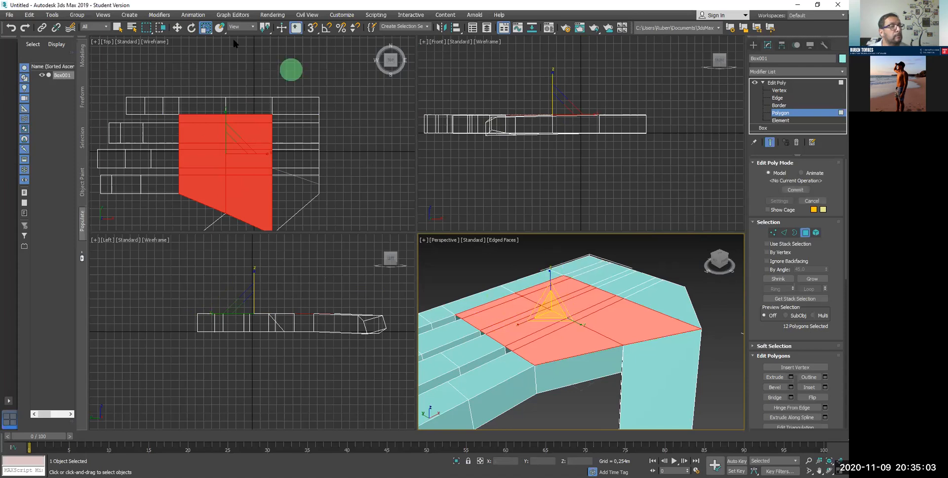
Step: Select the two consecutive top palm polygons behind the middle finger and move them up to a Z of about 0.94 m
{"action": "left_click", "coordinate": [191, 29]}
{"action": "key", "text": "w"}
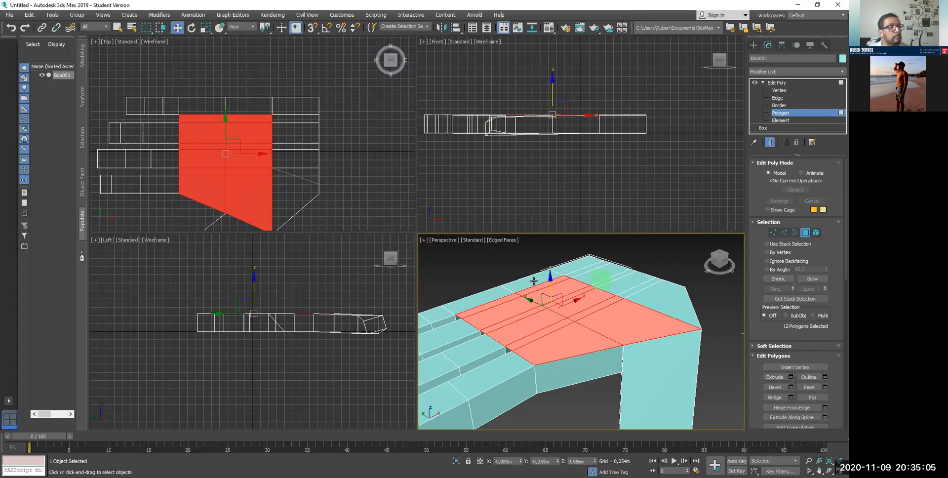
{"action": "left_click", "coordinate": [549, 295]}
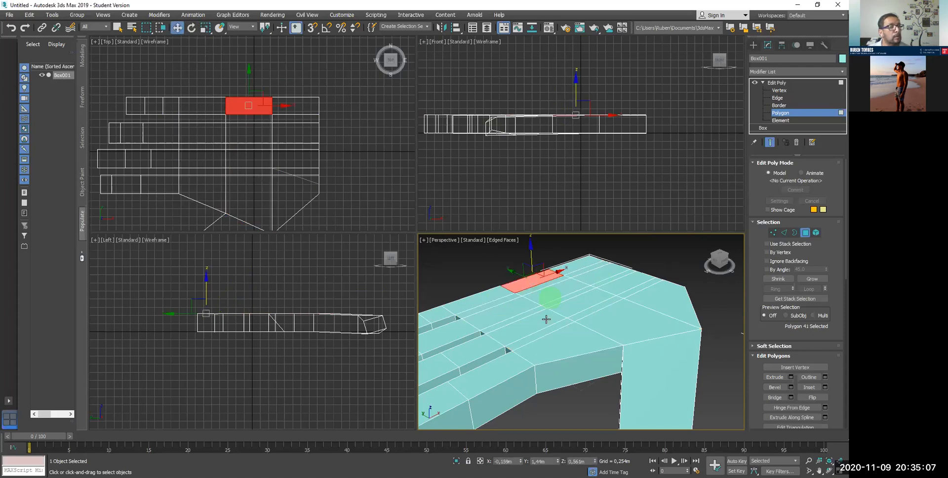
{"action": "left_click", "coordinate": [524, 318]}
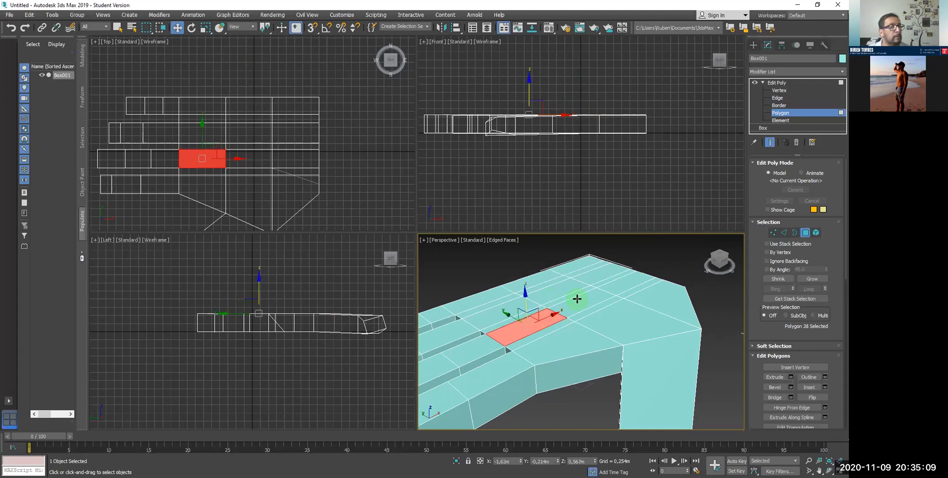
{"action": "left_click", "coordinate": [577, 299]}
{"action": "left_click", "coordinate": [548, 307]}
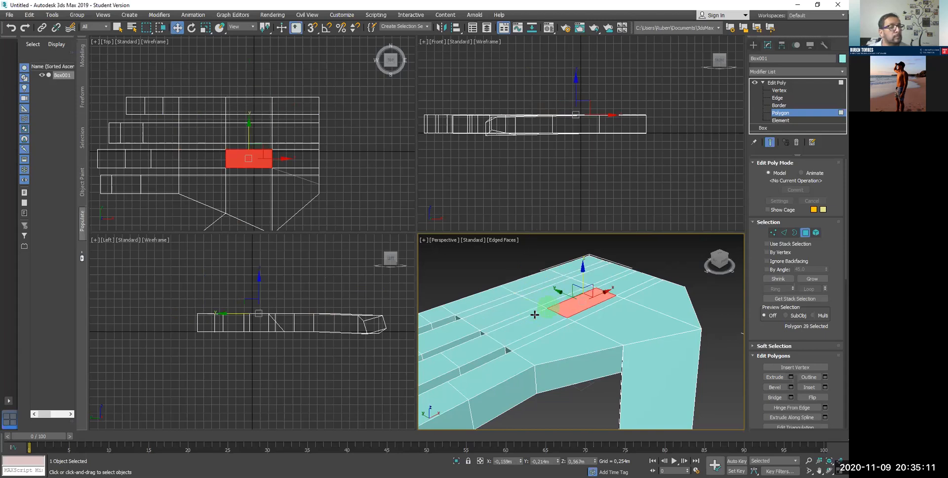
{"action": "left_click", "coordinate": [561, 297]}
{"action": "left_click", "coordinate": [558, 279]}
{"action": "left_click", "coordinate": [558, 280]}
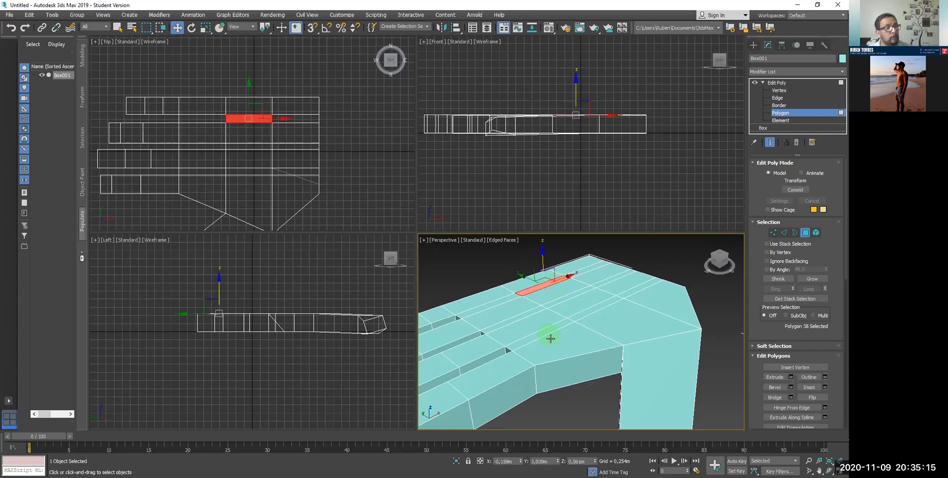
{"action": "left_click", "coordinate": [524, 326]}
{"action": "left_click", "coordinate": [578, 301], "text": "ctrl"}
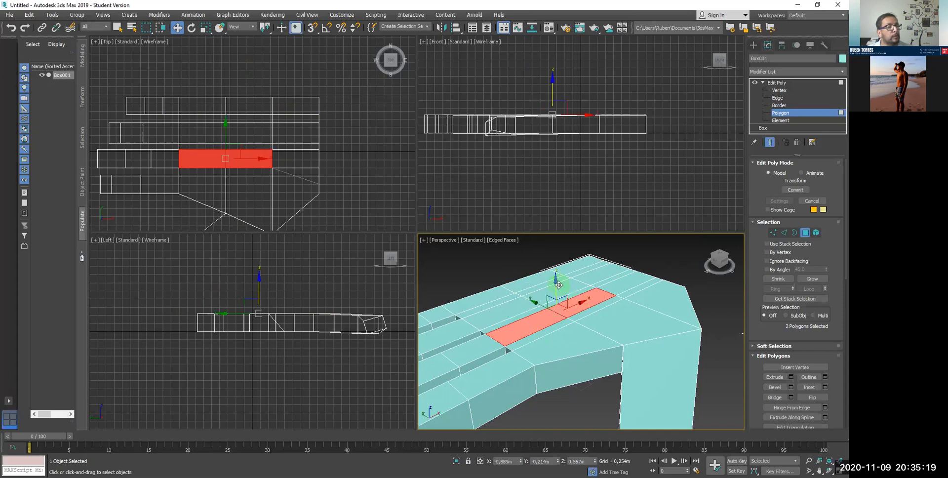
{"action": "left_click_drag", "start_coordinate": [558, 281], "coordinate": [557, 269]}
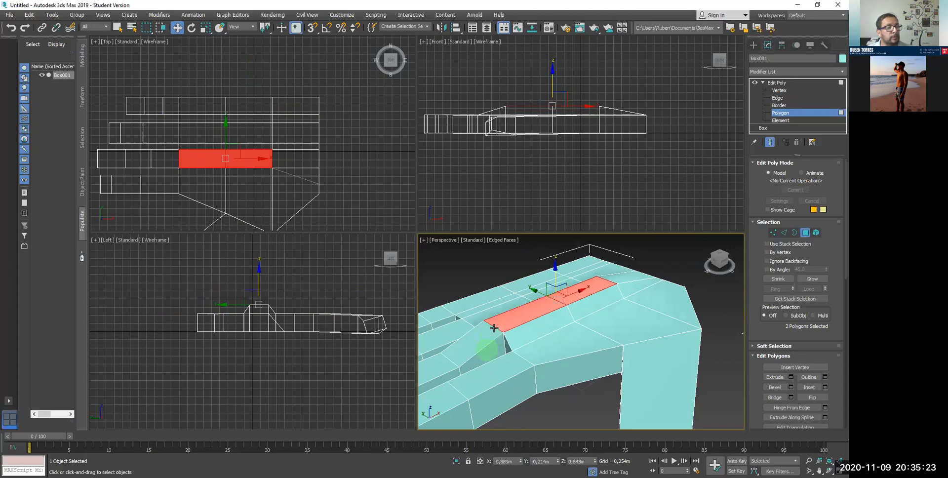
Step: Select the two consecutive top palm polygons behind the ring finger and move them up to a Z of about 0.91 m
{"action": "left_click", "coordinate": [518, 304]}
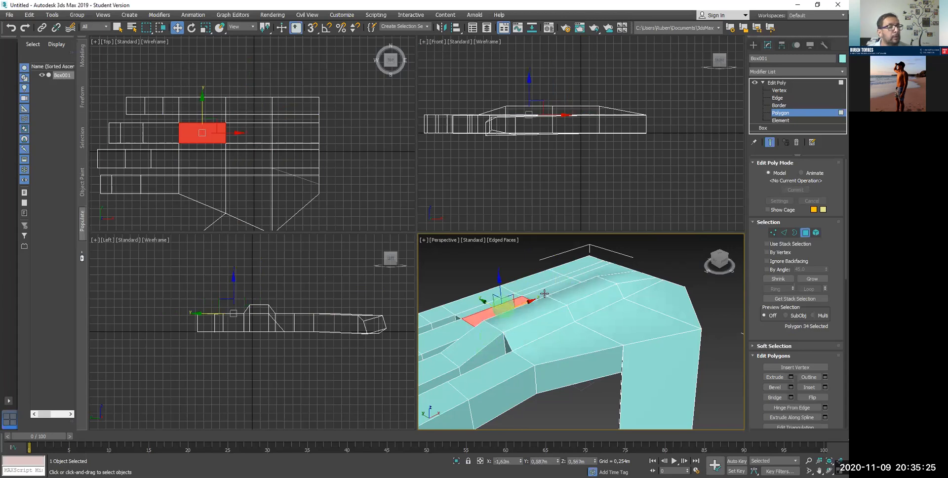
{"action": "left_click", "coordinate": [544, 294], "text": "ctrl"}
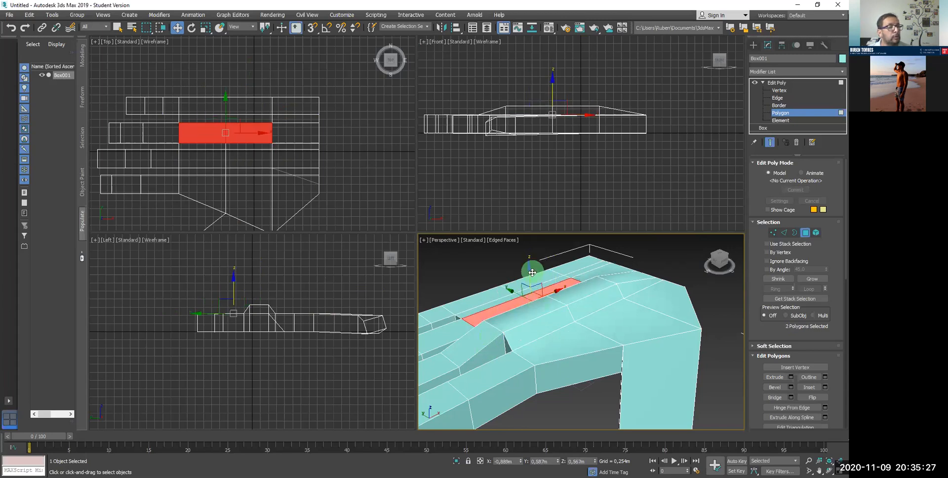
{"action": "left_click_drag", "start_coordinate": [532, 272], "coordinate": [534, 256]}
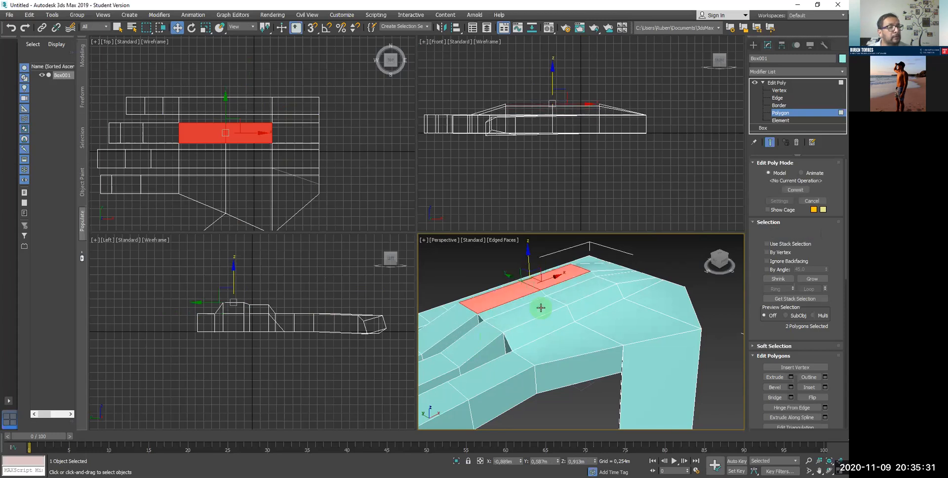
{"action": "mouse_move", "coordinate": [623, 284]}
{"action": "middle_mouse_down"}
{"action": "mouse_move", "coordinate": [642, 272]}
{"action": "mouse_move", "coordinate": [621, 296]}
{"action": "middle_mouse_up"}
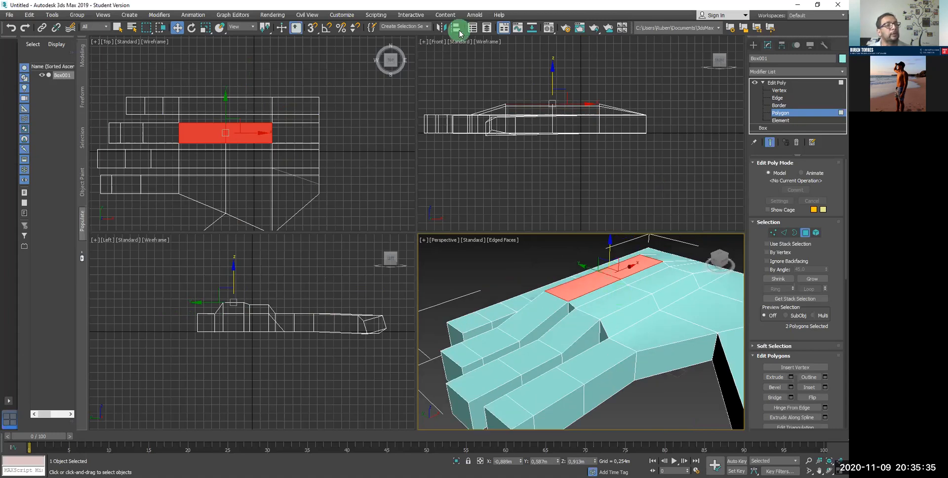
Step: Switch Edit Poly to the Element level and add a TurboSmooth modifier to the hand
{"action": "left_click", "coordinate": [814, 119]}
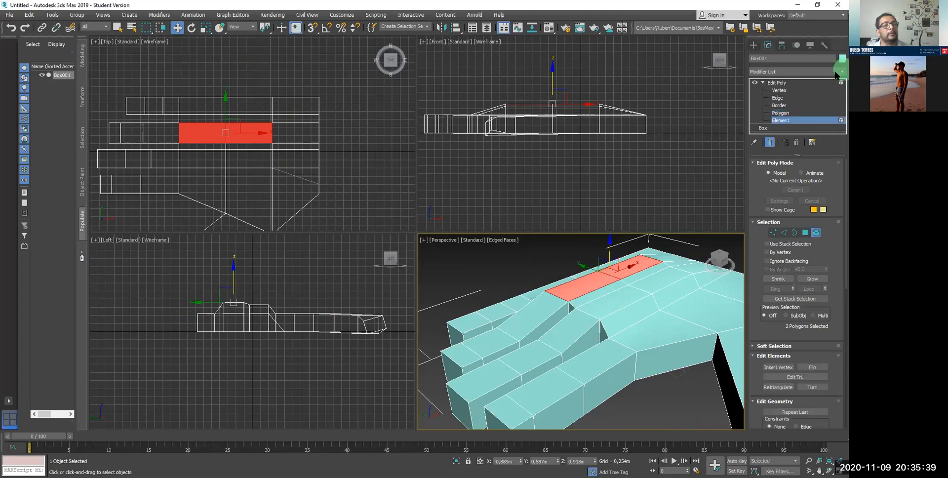
{"action": "left_click", "coordinate": [837, 73]}
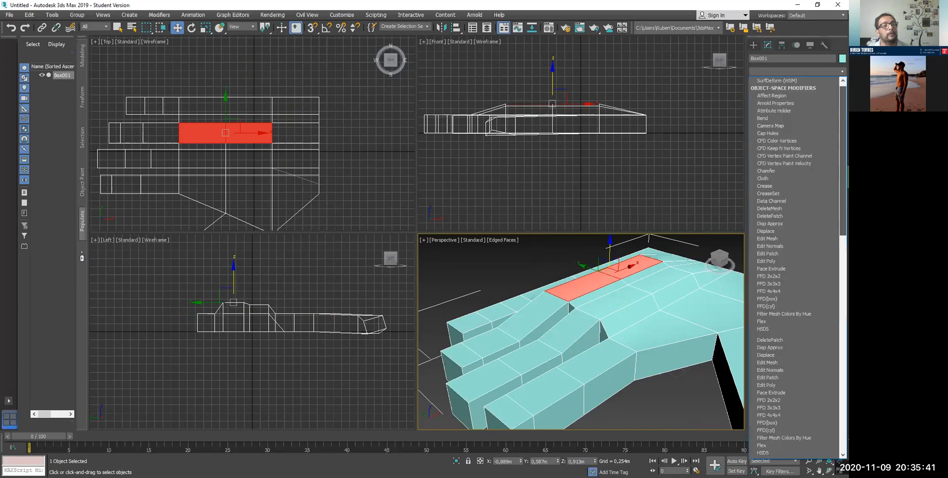
{"action": "scroll", "coordinate": [835, 123], "scroll_direction": "down", "scroll_amount": 10}
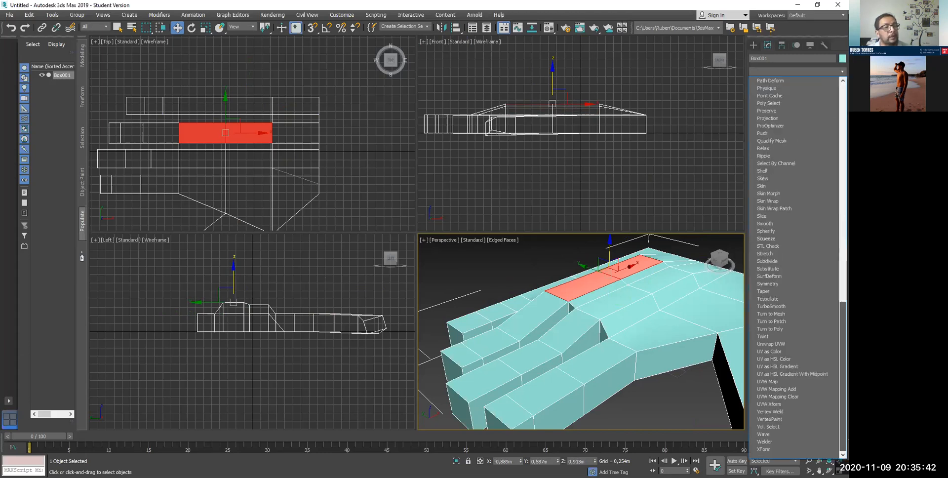
{"action": "left_click", "coordinate": [775, 306]}
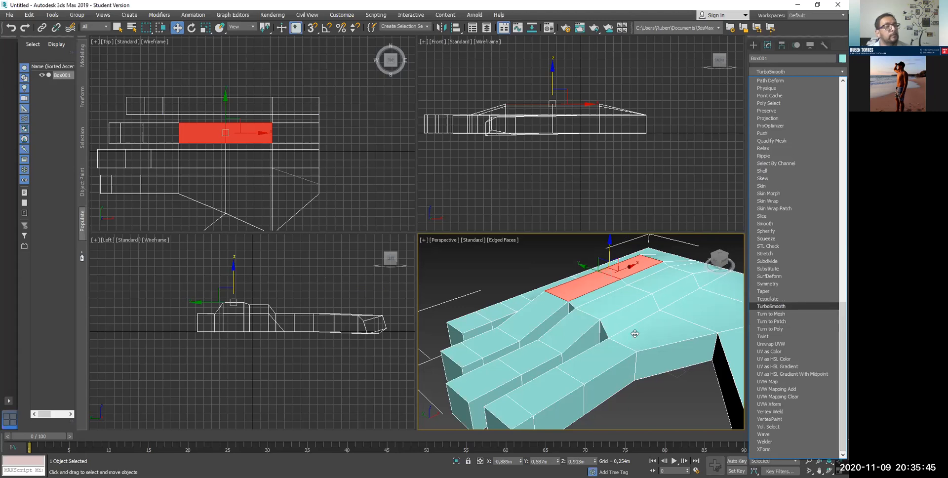
{"action": "key", "text": "Return"}
Step: Examine the smoothed fingers, knuckles and thumb in a maximized Perspective view, and deselect the hand
{"action": "middle_click_drag", "start_coordinate": [668, 362], "coordinate": [638, 323]}
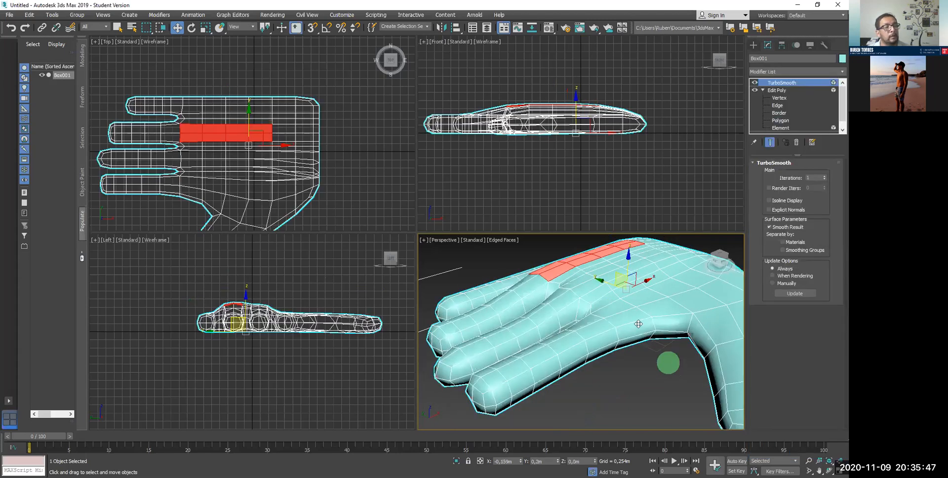
{"action": "scroll", "coordinate": [638, 324], "scroll_direction": "down", "scroll_amount": 5}
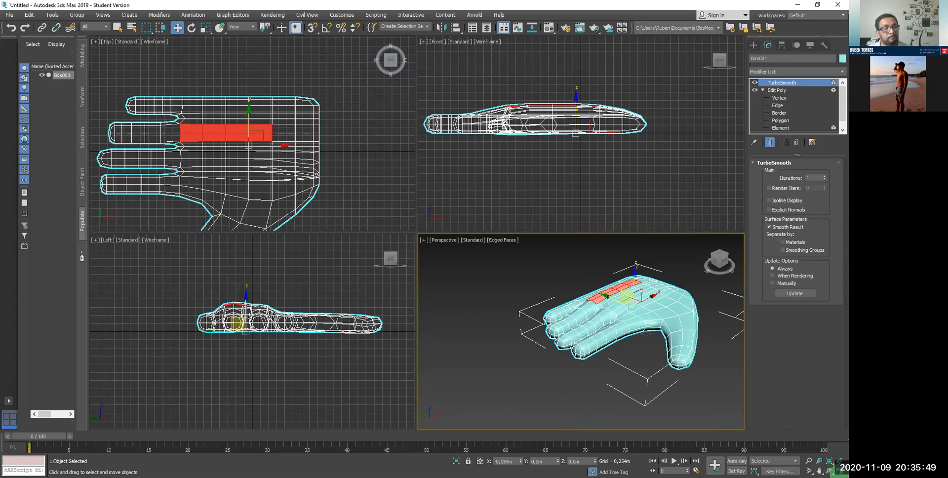
{"action": "key", "text": "alt+w"}
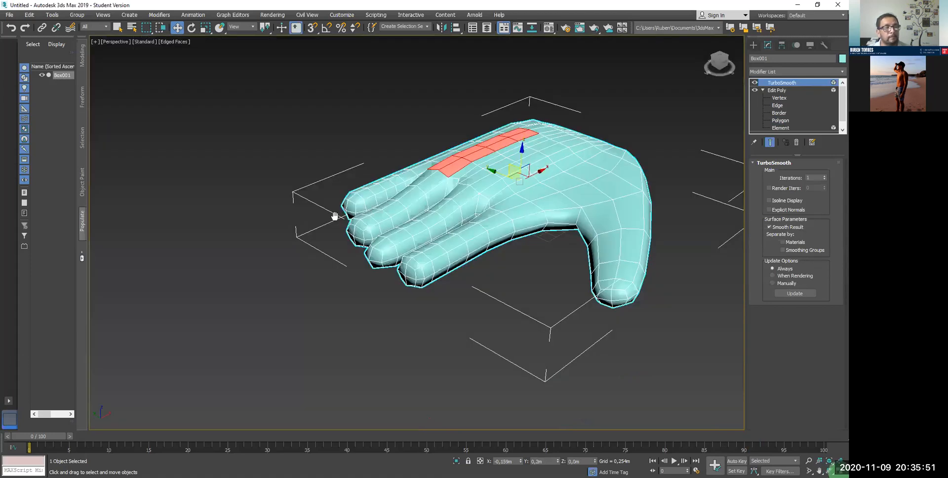
{"action": "scroll", "coordinate": [334, 212], "scroll_direction": "up", "scroll_amount": 3}
{"action": "middle_click_drag", "start_coordinate": [349, 203], "coordinate": [289, 196]}
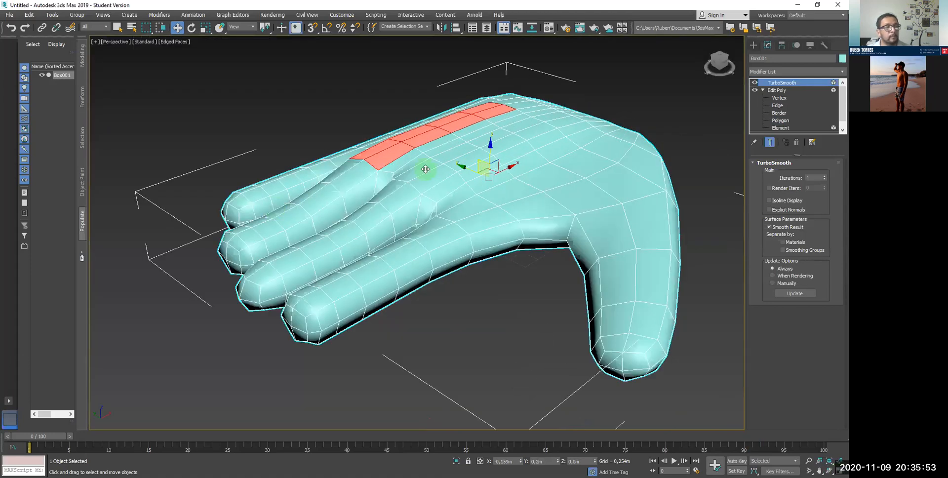
{"action": "left_click", "coordinate": [542, 295]}
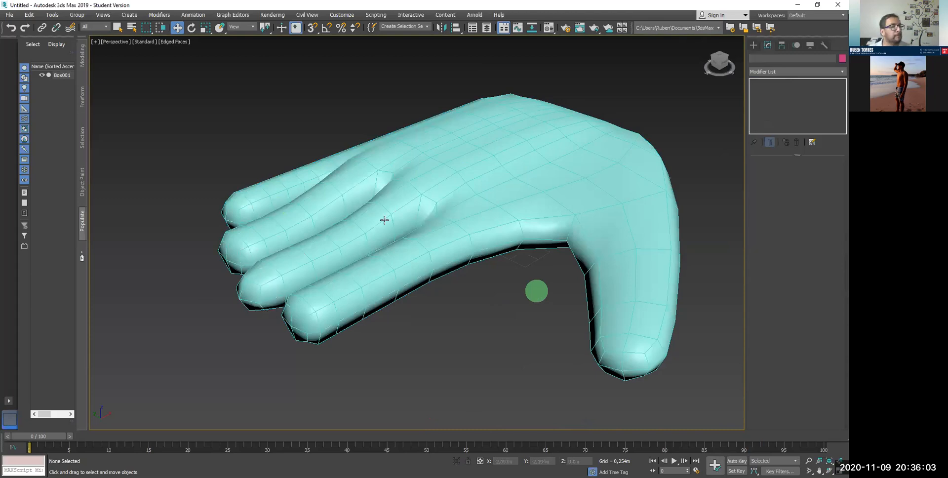
Step: Reset the scene without saving the hand model
{"action": "left_click", "coordinate": [95, 85]}
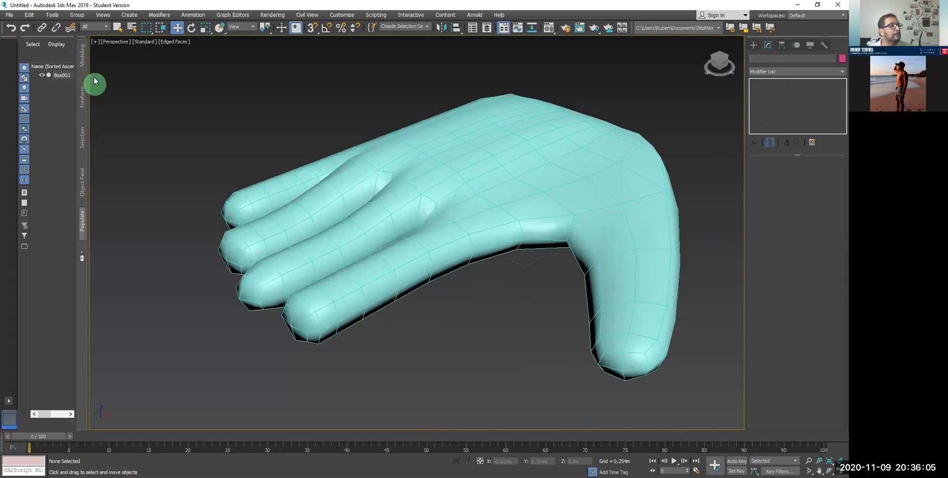
{"action": "left_click", "coordinate": [10, 15]}
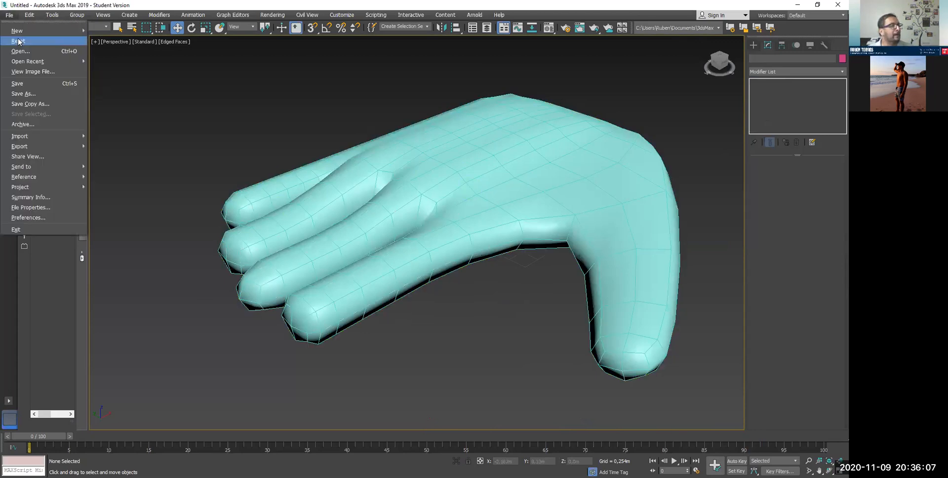
{"action": "left_click", "coordinate": [19, 42]}
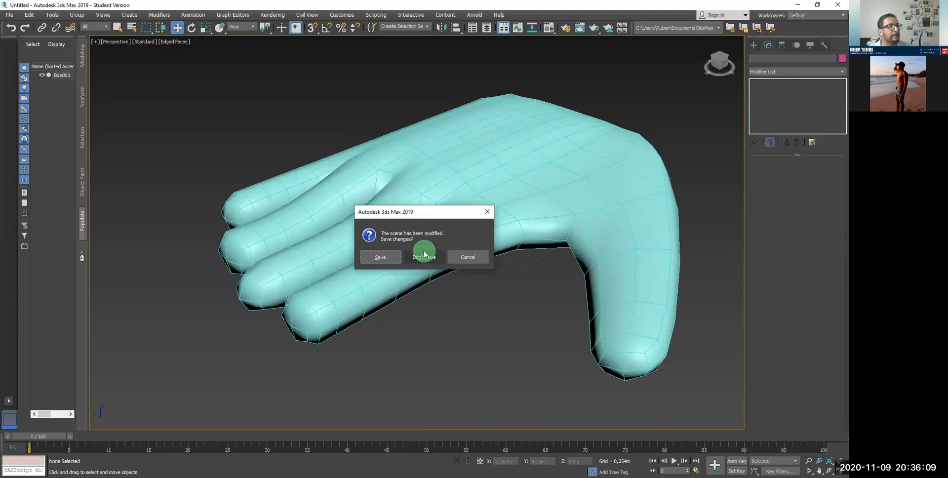
{"action": "left_click", "coordinate": [423, 253]}
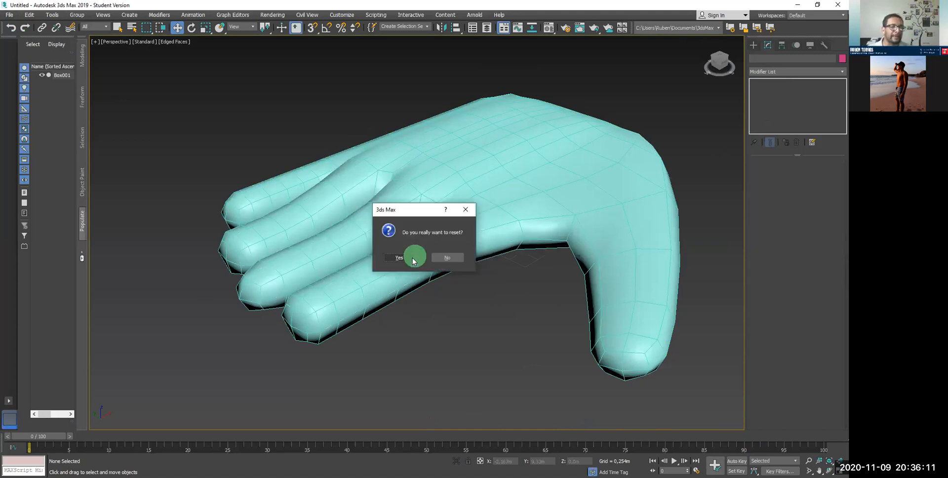
{"action": "left_click", "coordinate": [413, 258]}
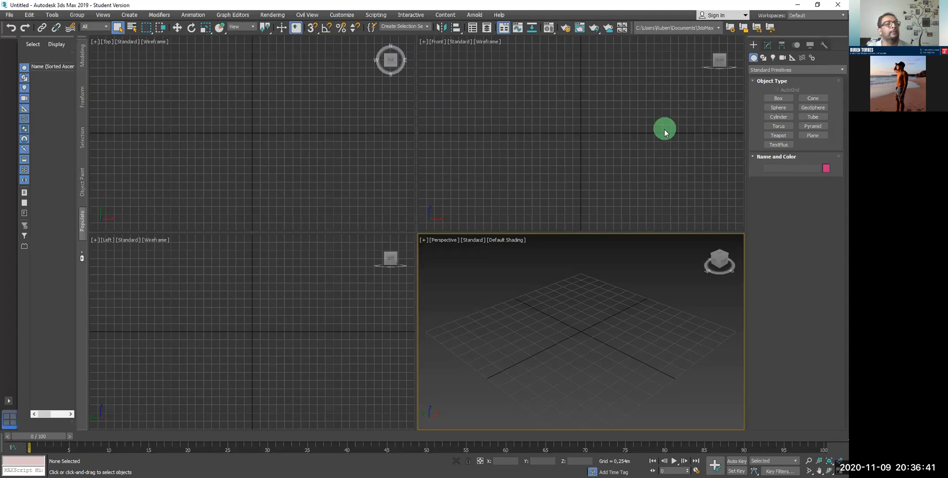
Step: Set up a spline Text shape with the text "HOla" and the font Arial Negrita
{"action": "left_click", "coordinate": [763, 58]}
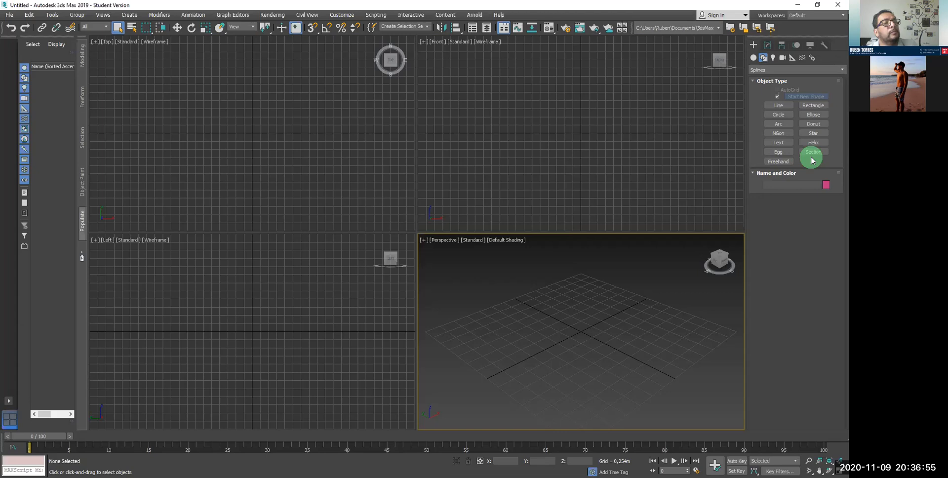
{"action": "left_click", "coordinate": [778, 143]}
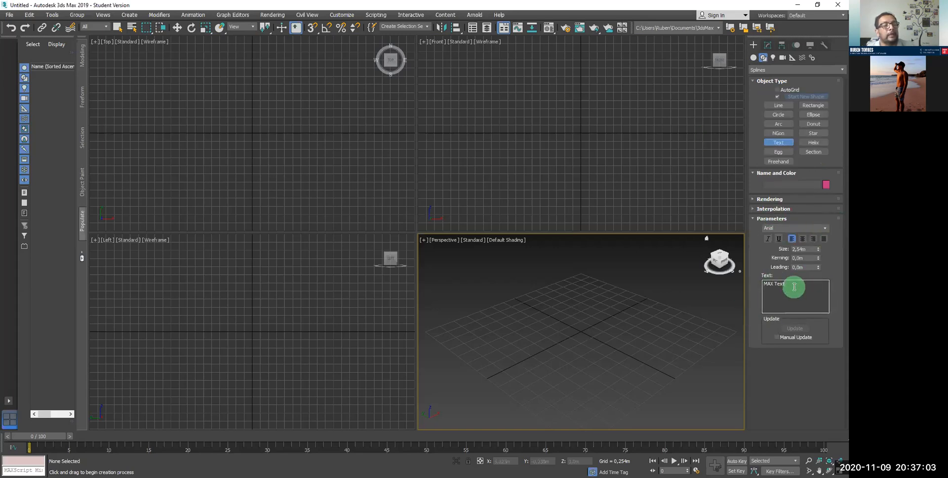
{"action": "left_click_drag", "start_coordinate": [815, 287], "coordinate": [724, 286]}
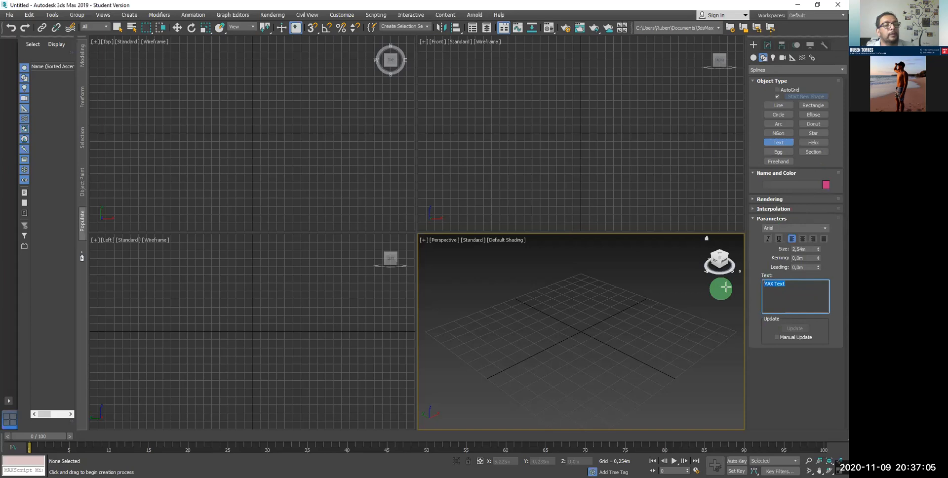
{"action": "type", "text": "HOla"}
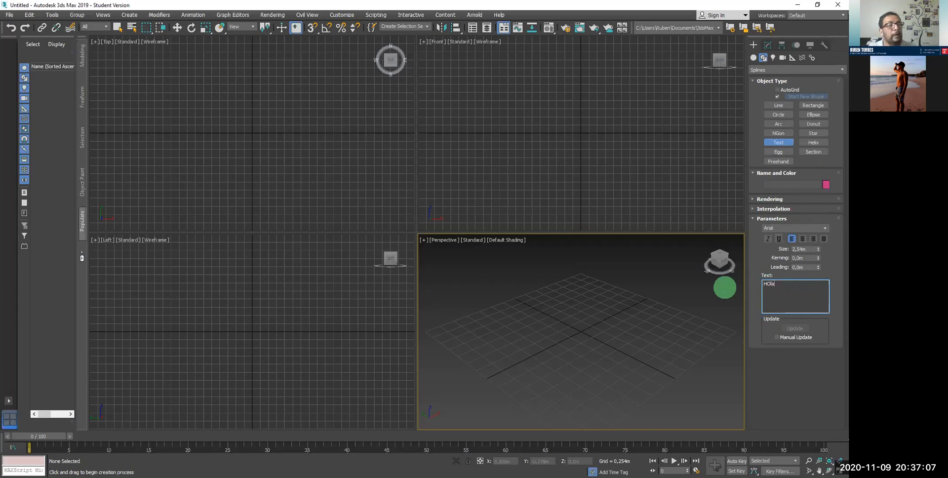
{"action": "left_click", "coordinate": [824, 229]}
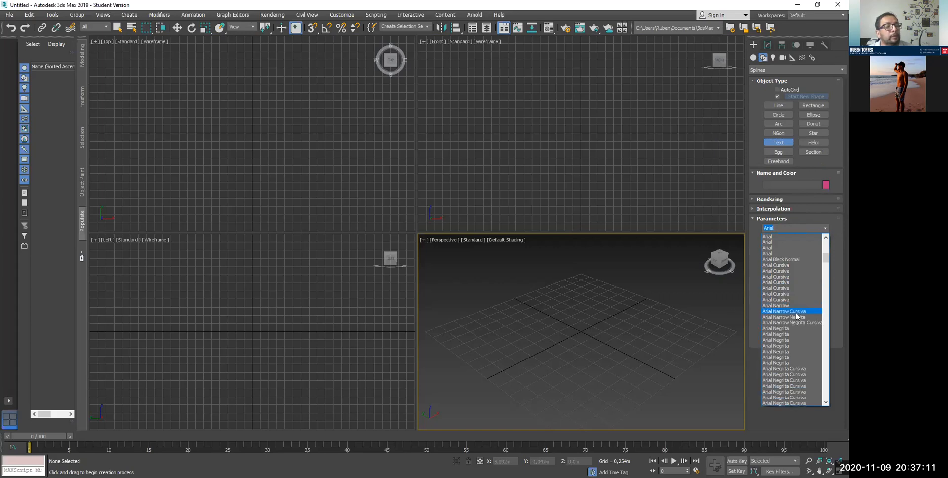
{"action": "scroll", "coordinate": [785, 319], "scroll_direction": "down", "scroll_amount": 3}
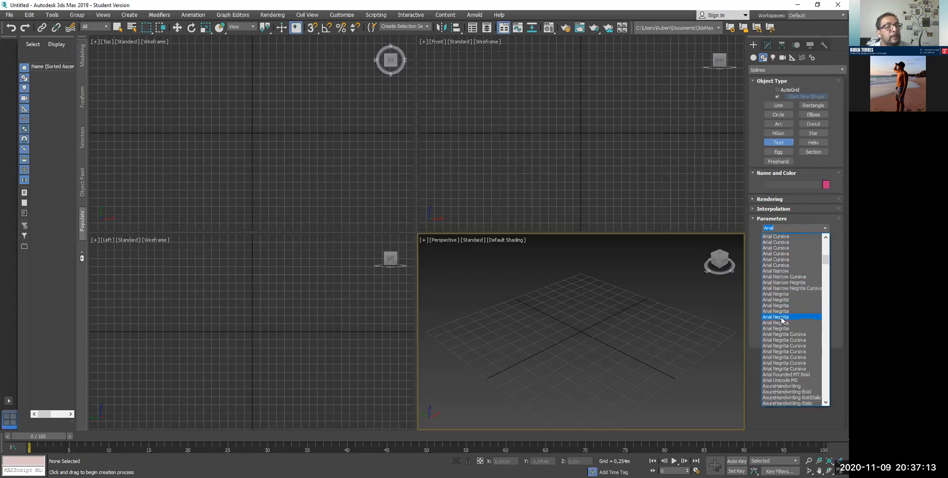
{"action": "left_click", "coordinate": [782, 317]}
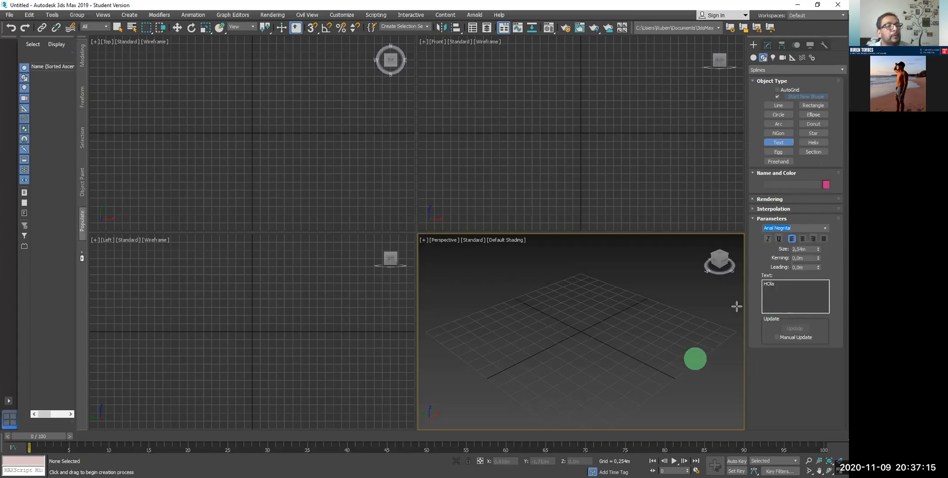
Step: Correct the text to "HOLA" in capitals and place the text shape near the grid centre in the Perspective view
{"action": "left_click", "coordinate": [774, 299]}
{"action": "key", "text": "BackSpace"}
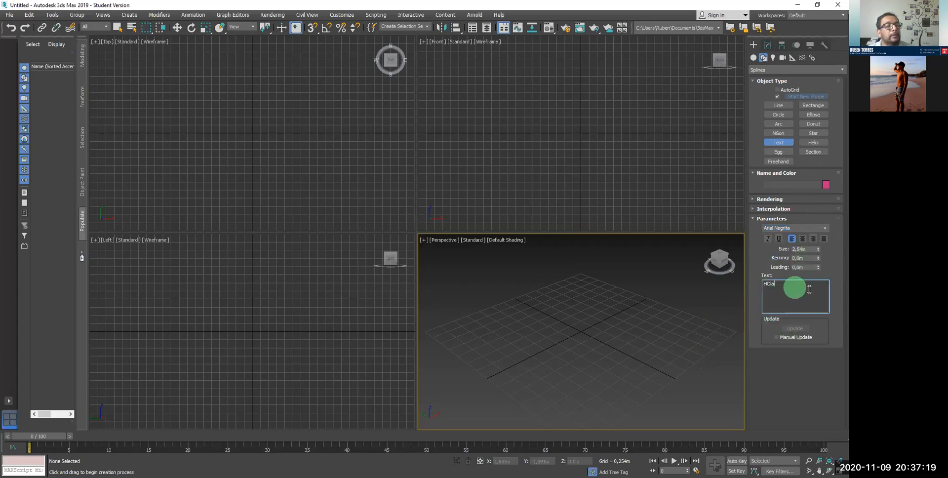
{"action": "key", "text": "BackSpace"}
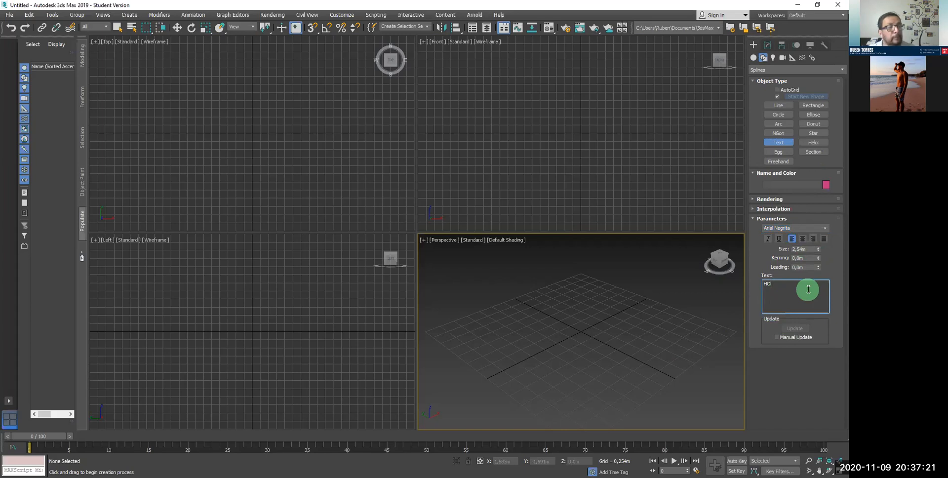
{"action": "type", "text": "LA"}
{"action": "left_click", "coordinate": [531, 320]}
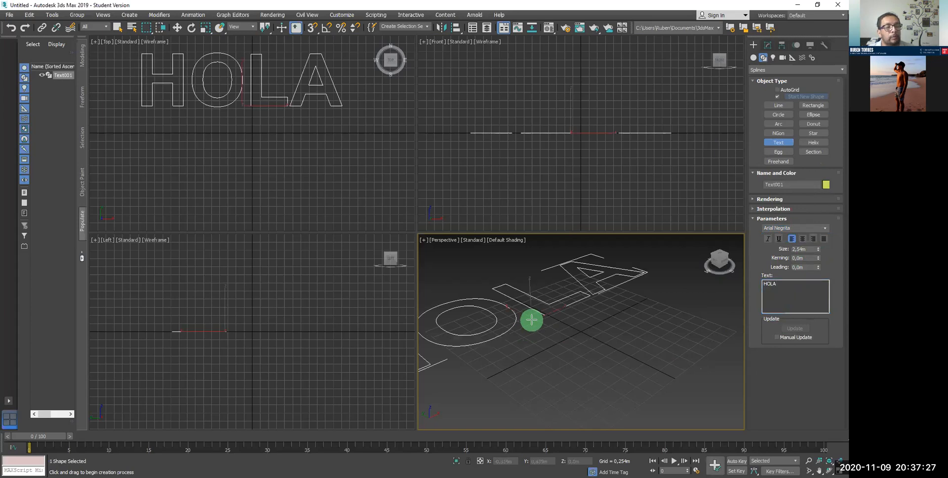
Step: Bring the whole HOLA text into view in the Perspective view, undoing any stray second text shape
{"action": "middle_click_drag", "start_coordinate": [531, 320], "coordinate": [537, 320]}
{"action": "scroll", "coordinate": [537, 320], "scroll_direction": "down", "scroll_amount": 3}
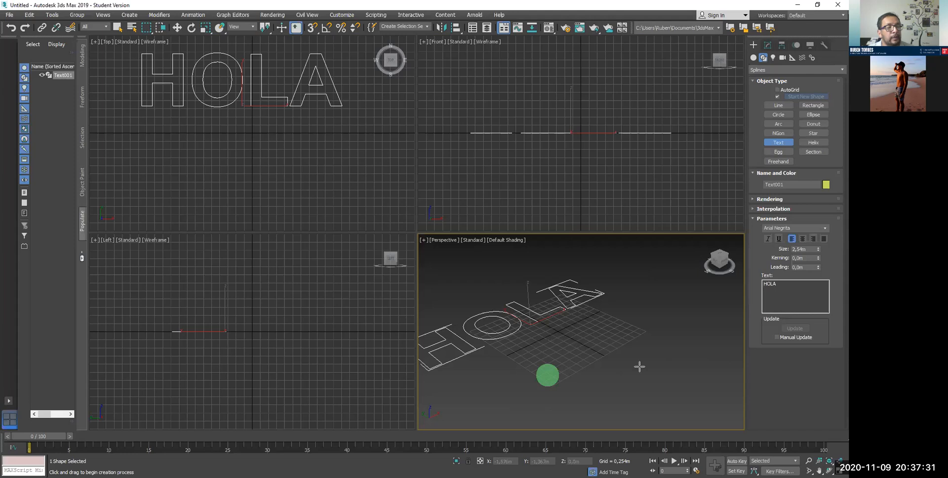
{"action": "left_click_drag", "start_coordinate": [547, 374], "coordinate": [545, 335]}
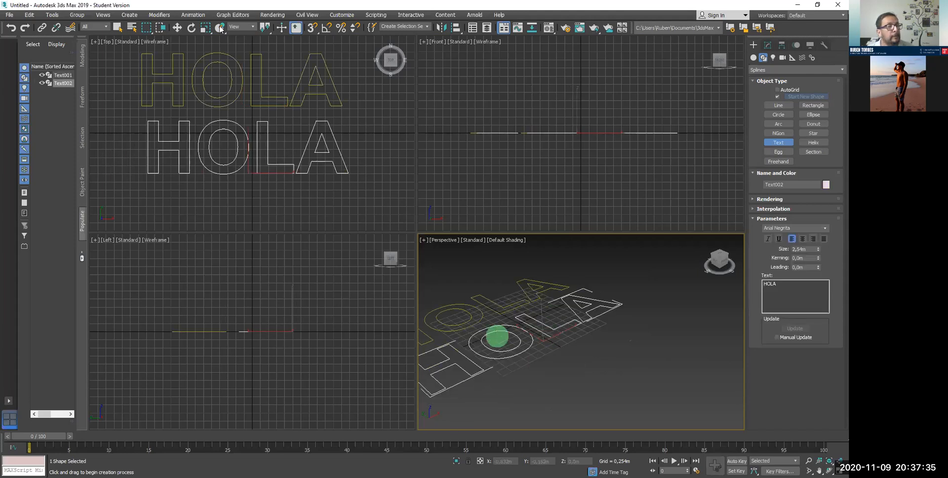
{"action": "key", "text": "ctrl+z"}
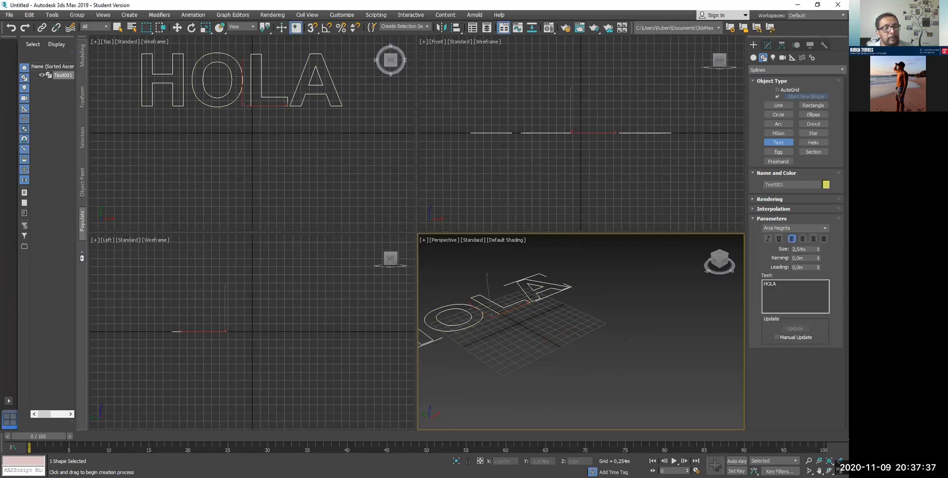
{"action": "left_click", "coordinate": [818, 470]}
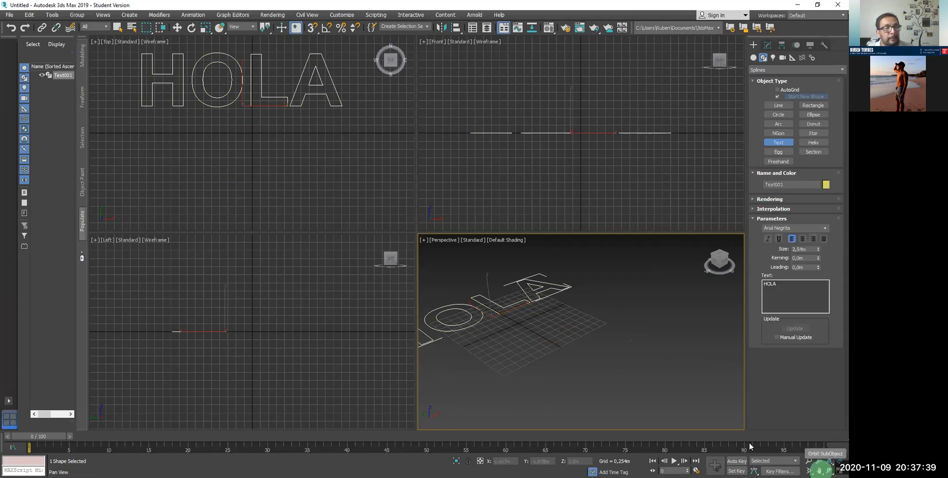
{"action": "mouse_move", "coordinate": [604, 349]}
{"action": "left_mouse_down"}
{"action": "mouse_move", "coordinate": [614, 349]}
{"action": "mouse_move", "coordinate": [594, 360]}
{"action": "left_mouse_up"}
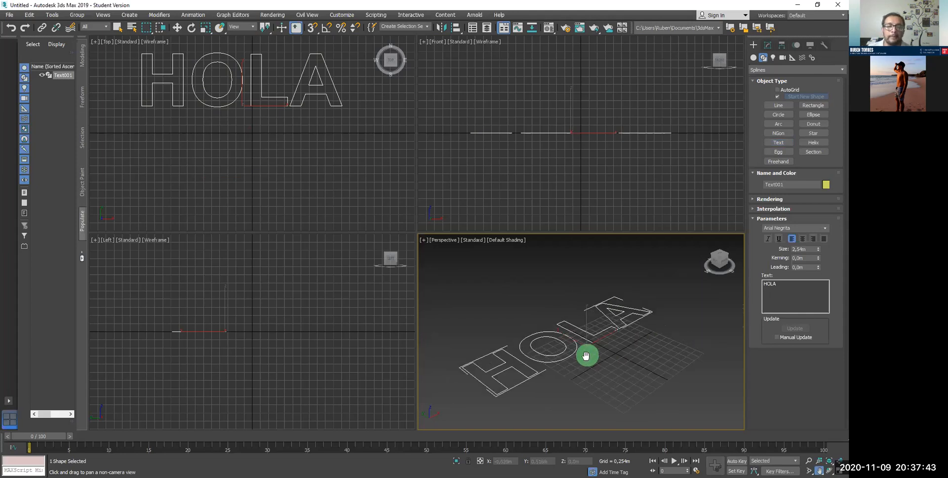
Step: Add an Edit Poly modifier to the HOLA text
{"action": "left_click", "coordinate": [762, 58]}
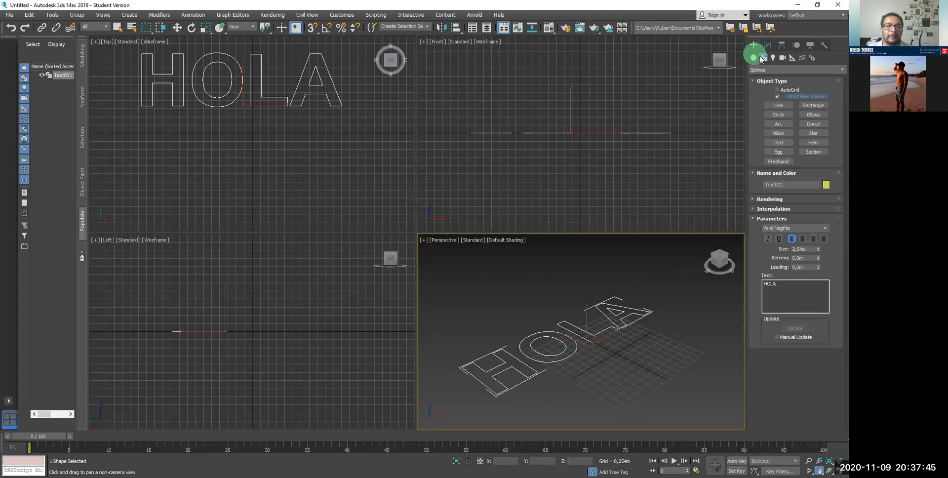
{"action": "left_click", "coordinate": [786, 81]}
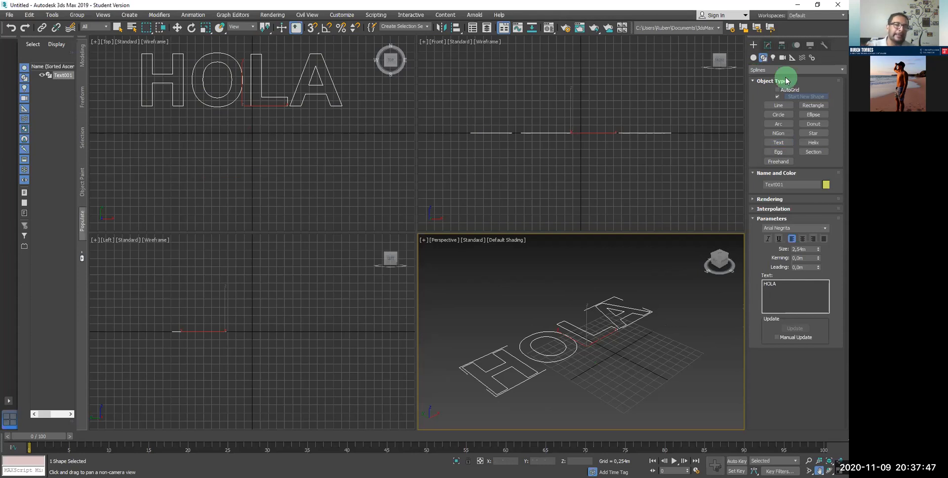
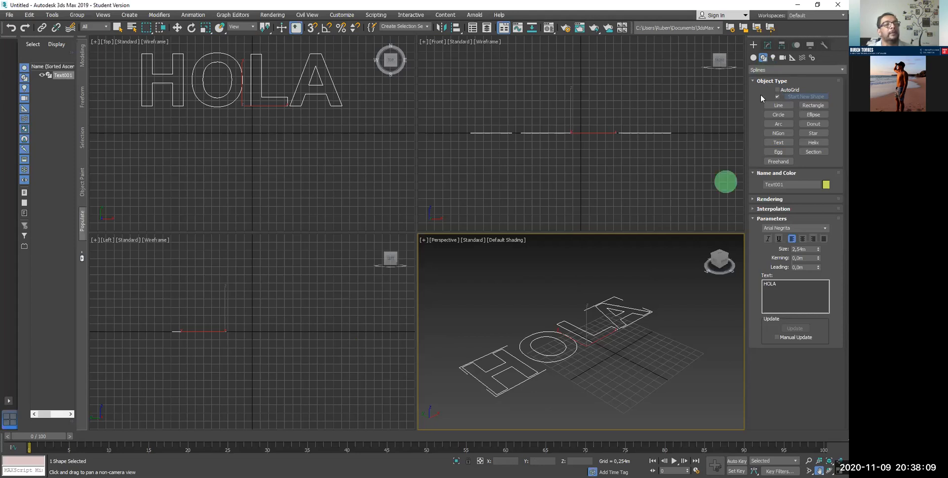
{"action": "left_click", "coordinate": [754, 59]}
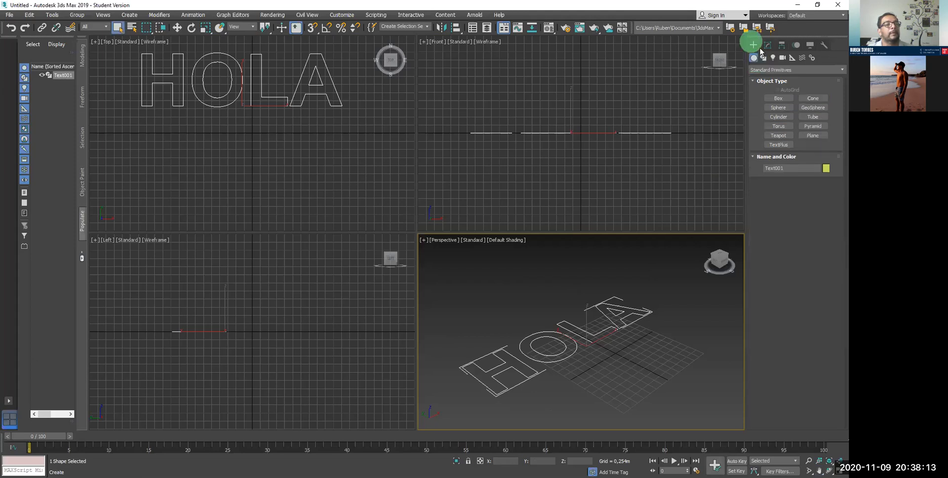
{"action": "left_click", "coordinate": [766, 59]}
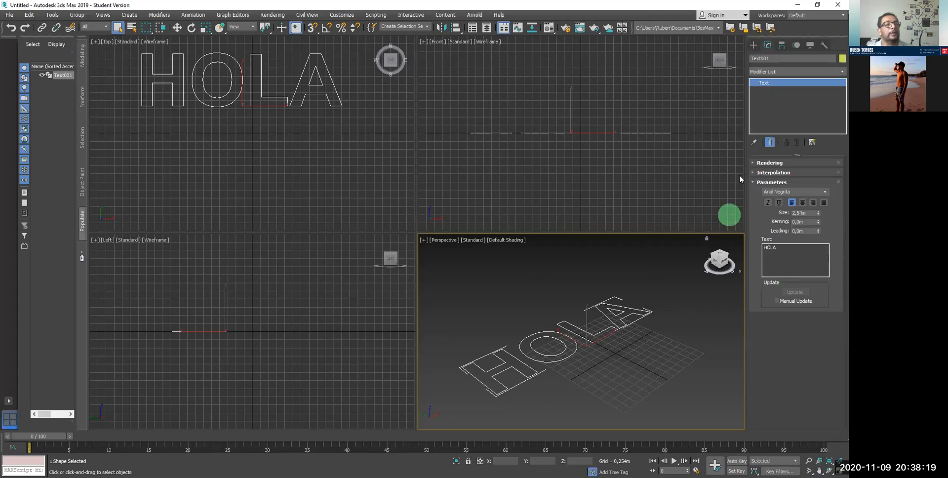
{"action": "left_click", "coordinate": [835, 72]}
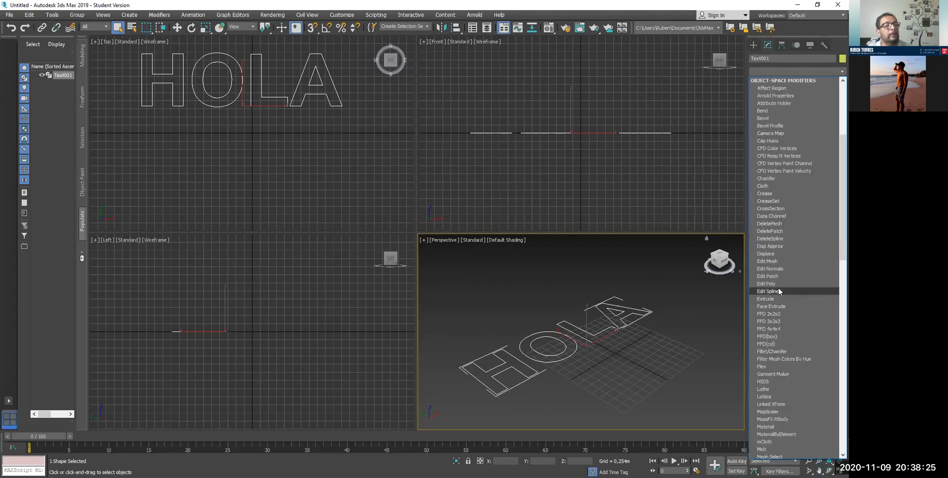
{"action": "left_click", "coordinate": [766, 283]}
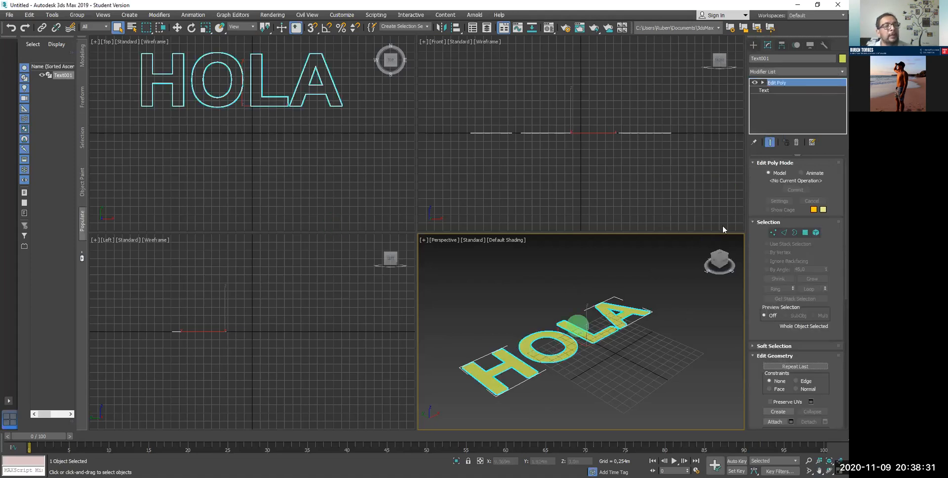
Step: Switch Edit Poly to the Polygon level and select the polygons of all four letters
{"action": "left_click", "coordinate": [762, 82]}
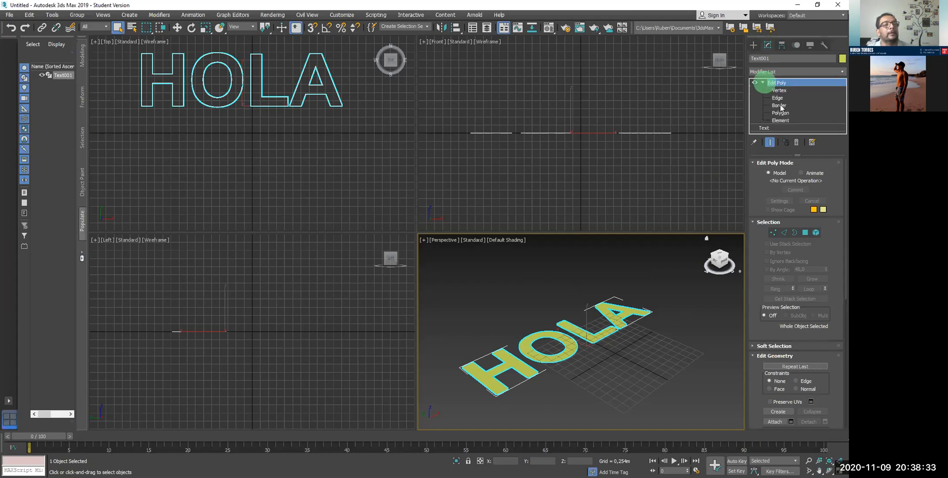
{"action": "left_click", "coordinate": [780, 112]}
{"action": "left_click", "coordinate": [454, 320]}
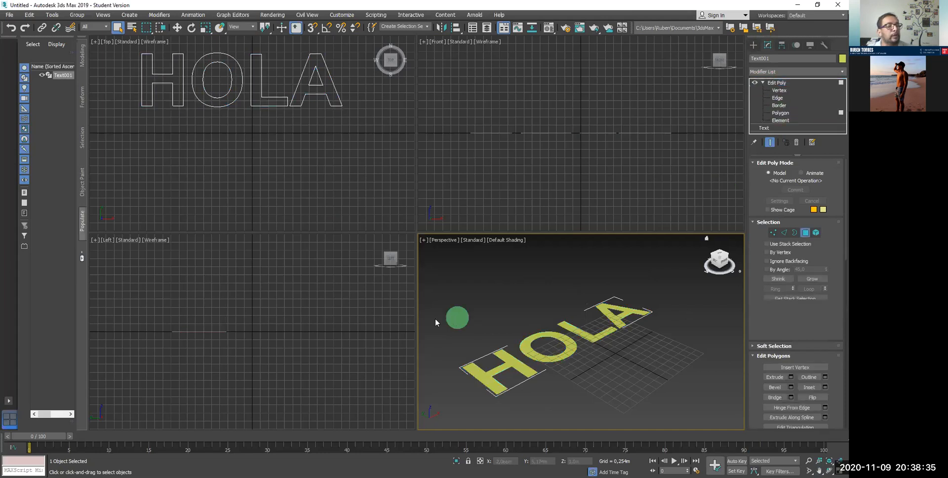
{"action": "left_click", "coordinate": [442, 282]}
{"action": "left_click_drag", "start_coordinate": [705, 411], "coordinate": [648, 393]}
Step: Extrude the four selected letter polygons upward by eye to turn the flat text into solid letters
{"action": "left_click", "coordinate": [786, 378]}
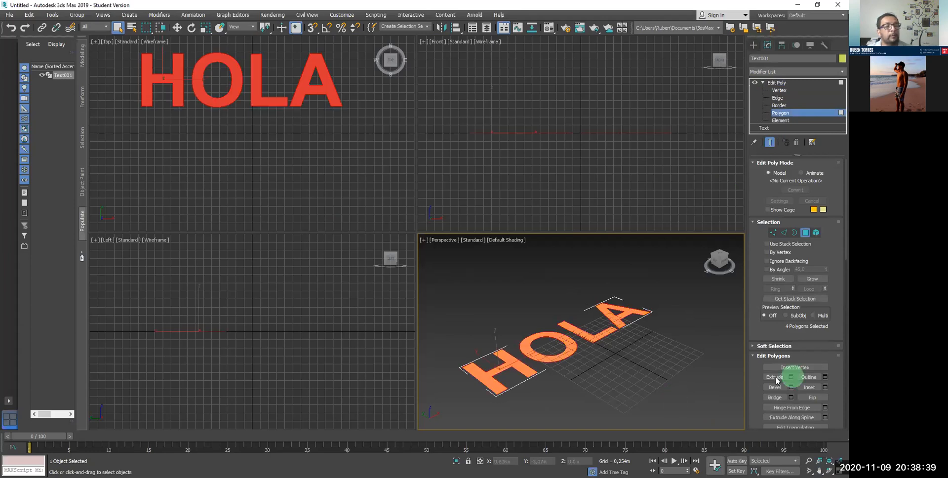
{"action": "left_click", "coordinate": [612, 355]}
{"action": "left_click_drag", "start_coordinate": [566, 347], "coordinate": [564, 311]}
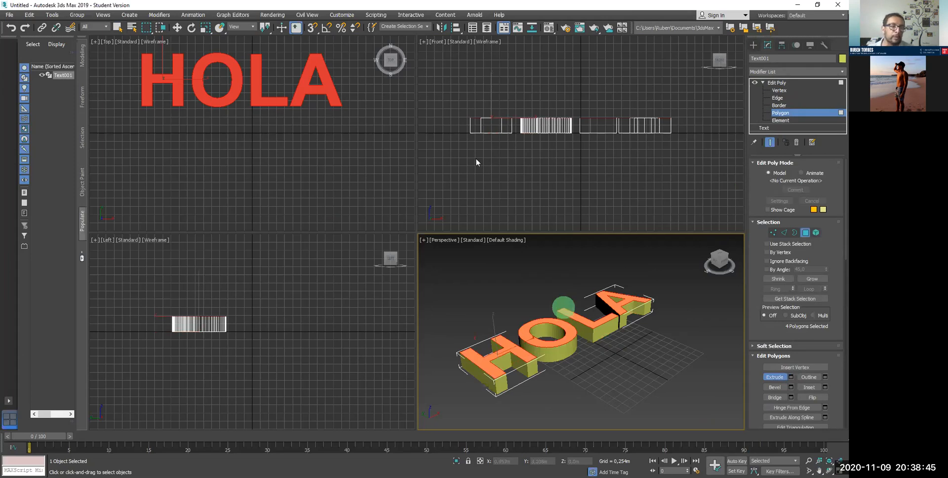
{"action": "left_click", "coordinate": [741, 367]}
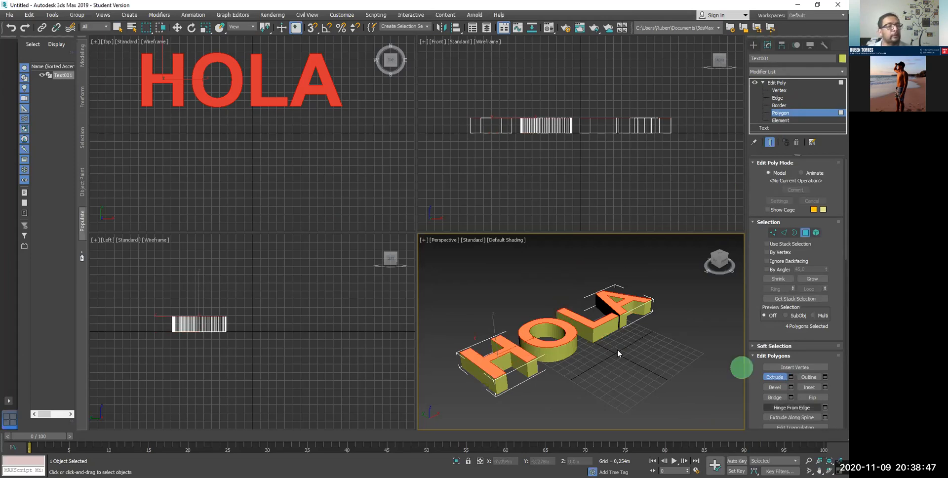
Step: Try the Outline tool on the selected top polygons of all four letters
{"action": "scroll", "coordinate": [587, 348], "scroll_direction": "up", "scroll_amount": 3}
{"action": "middle_click_drag", "start_coordinate": [587, 348], "coordinate": [671, 349]}
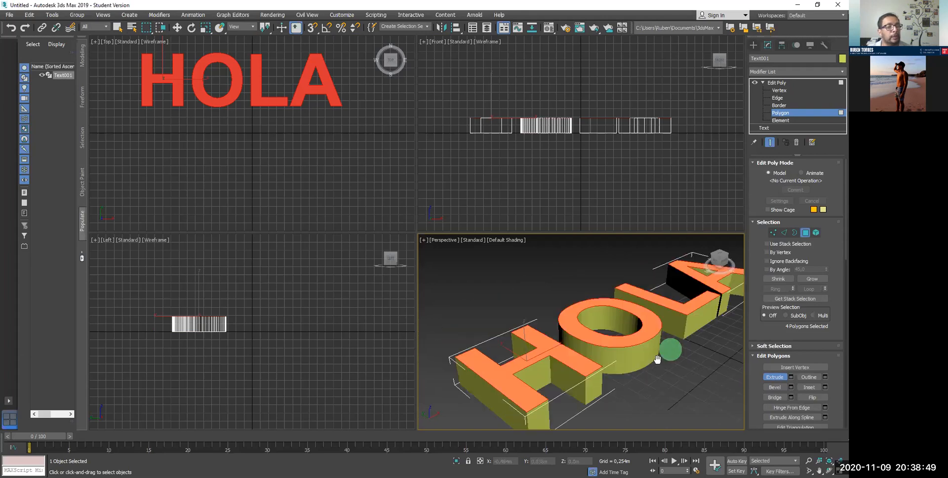
{"action": "middle_click_drag", "start_coordinate": [717, 381], "coordinate": [689, 388]}
{"action": "left_click", "coordinate": [775, 379]}
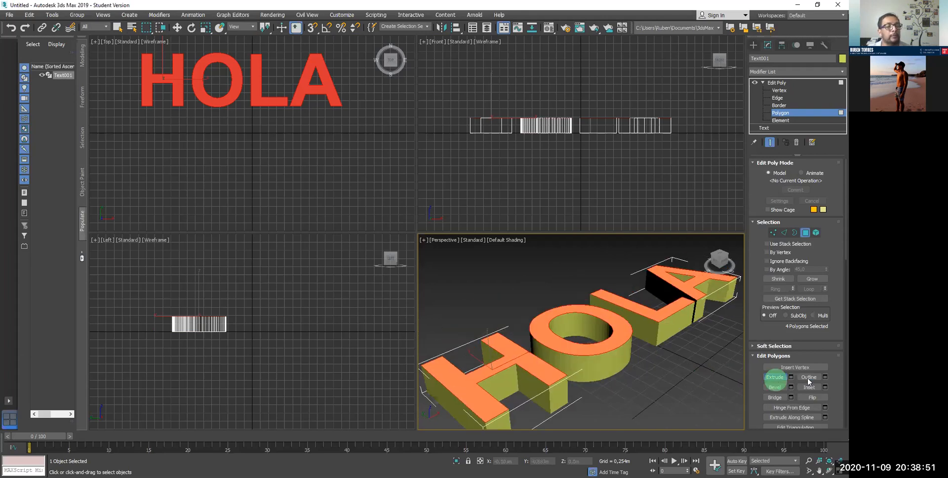
{"action": "left_click", "coordinate": [808, 379]}
{"action": "left_click", "coordinate": [579, 354]}
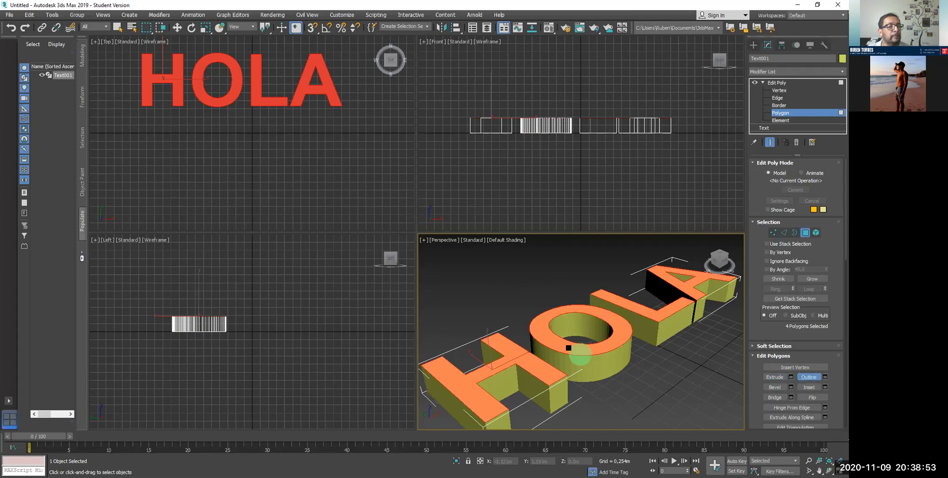
{"action": "left_click", "coordinate": [568, 348]}
{"action": "left_click_drag", "start_coordinate": [568, 348], "coordinate": [578, 355]}
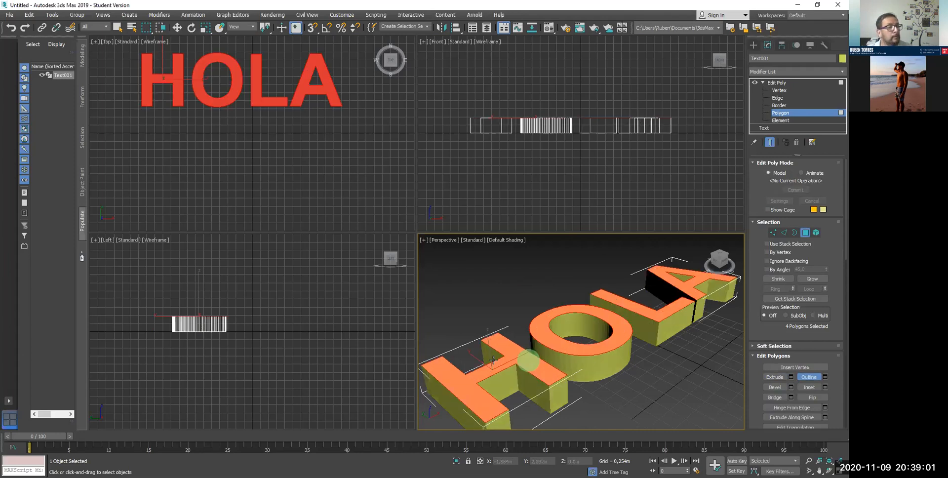
Step: Select only the top polygon of the letter H, try outlining it, and undo the outline
{"action": "left_click", "coordinate": [493, 361]}
{"action": "left_click", "coordinate": [493, 364]}
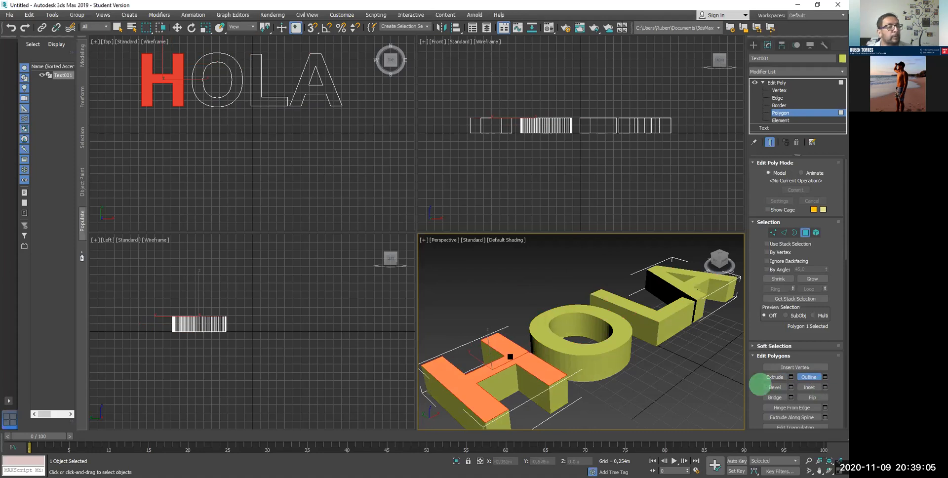
{"action": "left_click_drag", "start_coordinate": [509, 356], "coordinate": [513, 350]}
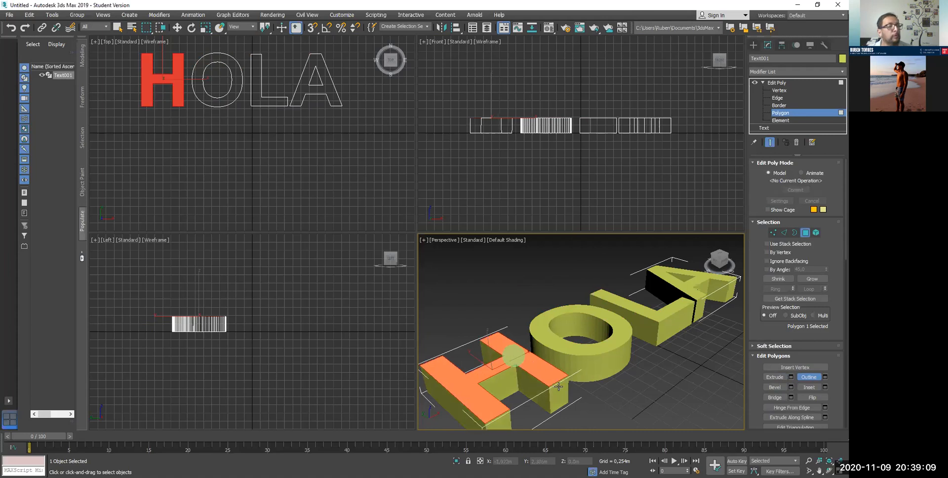
{"action": "key", "text": "ctrl+z"}
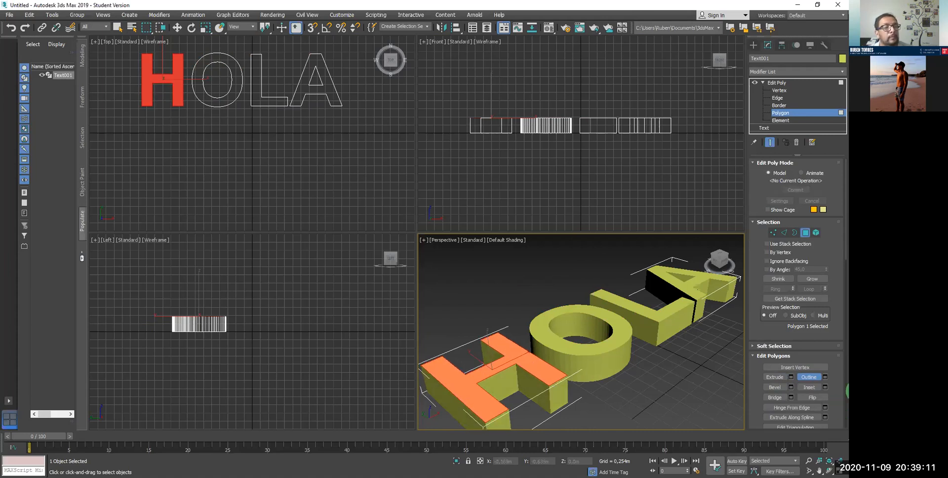
Step: Activate the Inset tool and select the top polygons of all four letters, H, O, L and A
{"action": "left_click", "coordinate": [815, 387]}
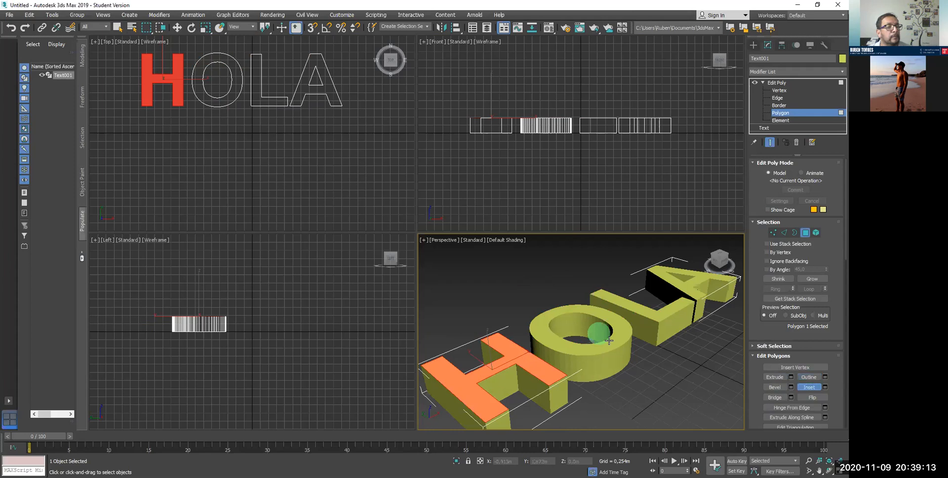
{"action": "left_click", "coordinate": [610, 340], "text": "ctrl"}
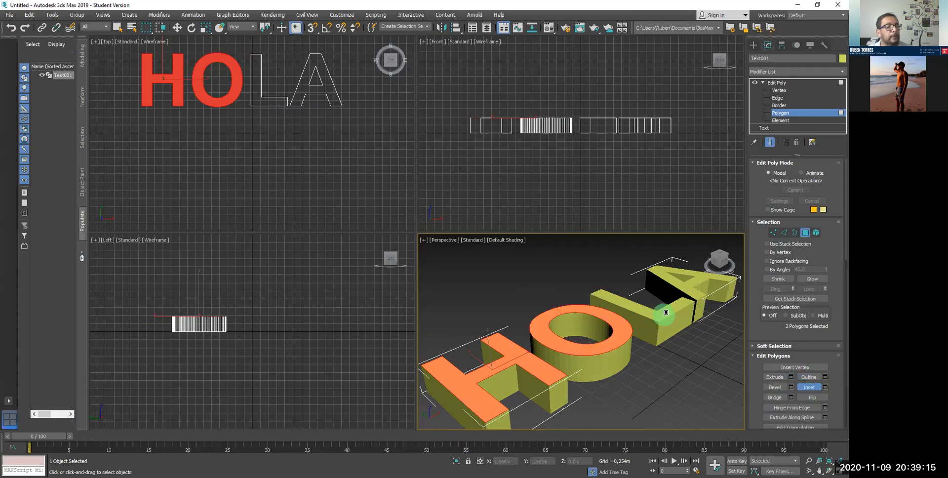
{"action": "left_click", "coordinate": [677, 309]}
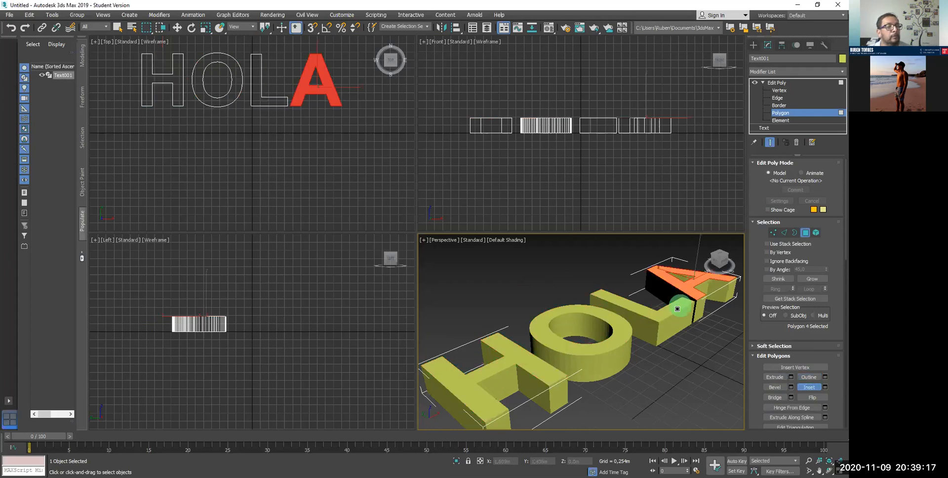
{"action": "left_click", "coordinate": [689, 304]}
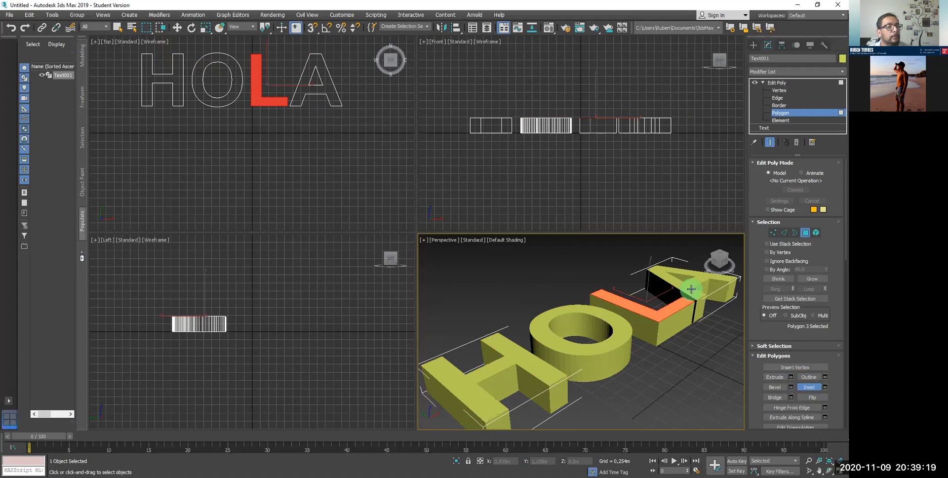
{"action": "left_click", "coordinate": [604, 341]}
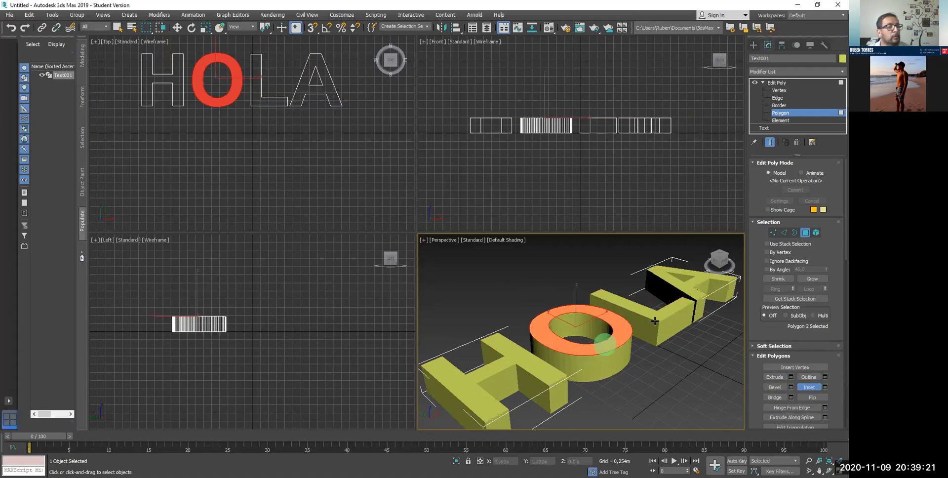
{"action": "left_click", "coordinate": [690, 291], "text": "ctrl"}
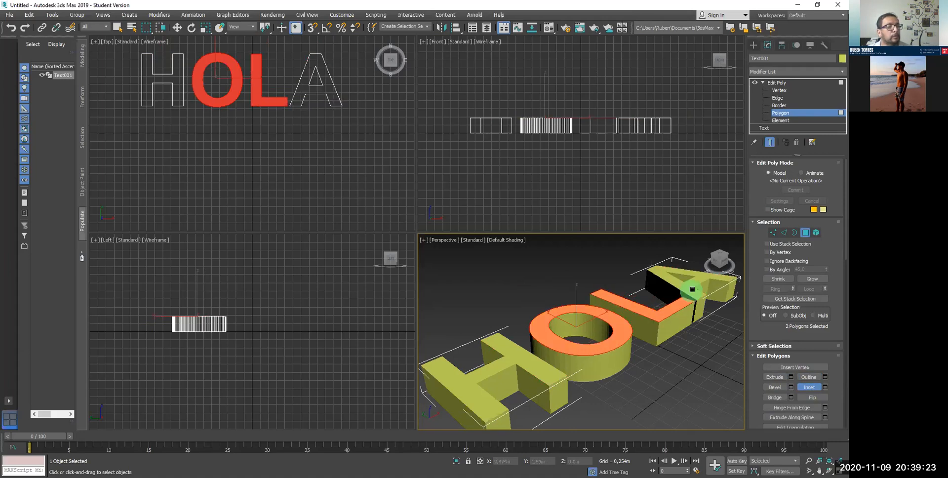
{"action": "left_click", "coordinate": [526, 357], "text": "ctrl"}
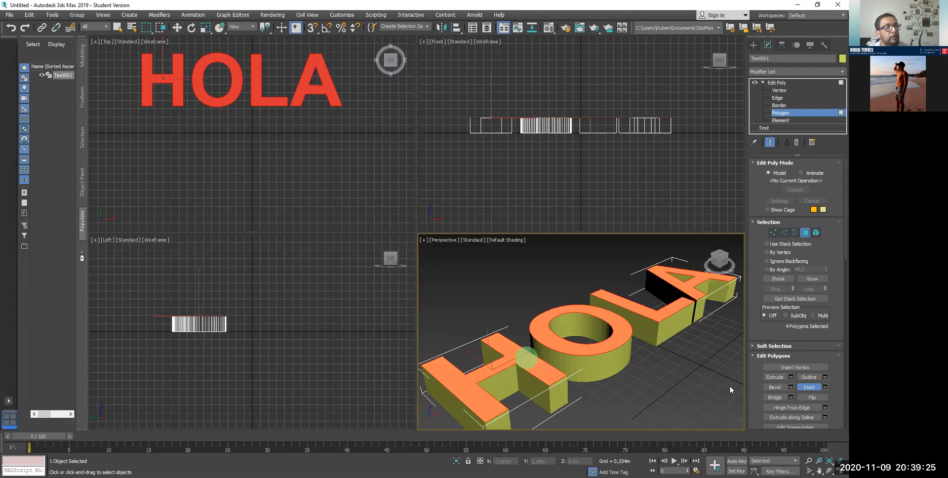
Step: Inset the four selected top polygons slightly by eye and extrude them down into the letters to hollow them out
{"action": "left_click", "coordinate": [551, 339]}
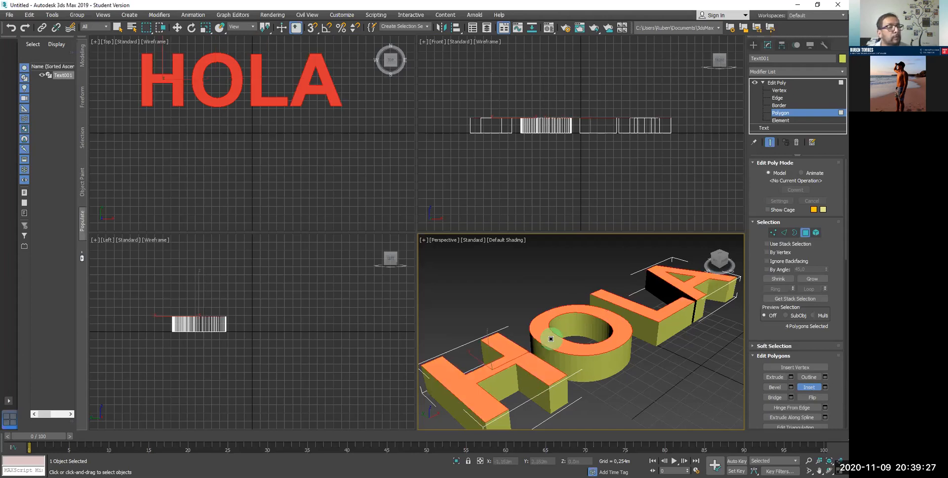
{"action": "left_click_drag", "start_coordinate": [550, 339], "coordinate": [556, 342]}
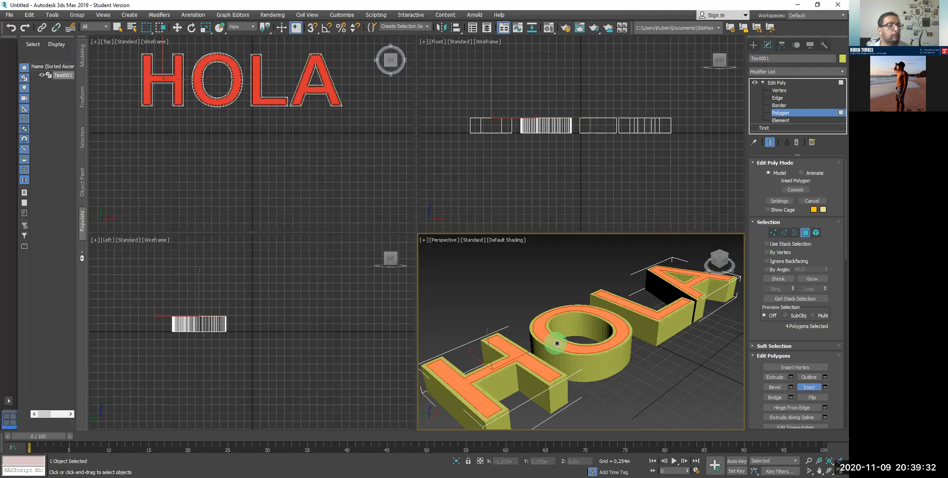
{"action": "left_click", "coordinate": [776, 377]}
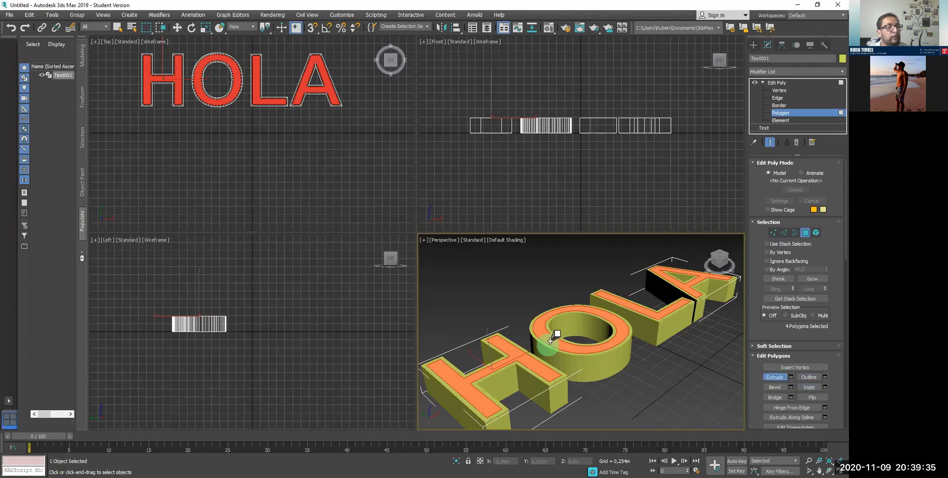
{"action": "left_click_drag", "start_coordinate": [554, 328], "coordinate": [559, 371]}
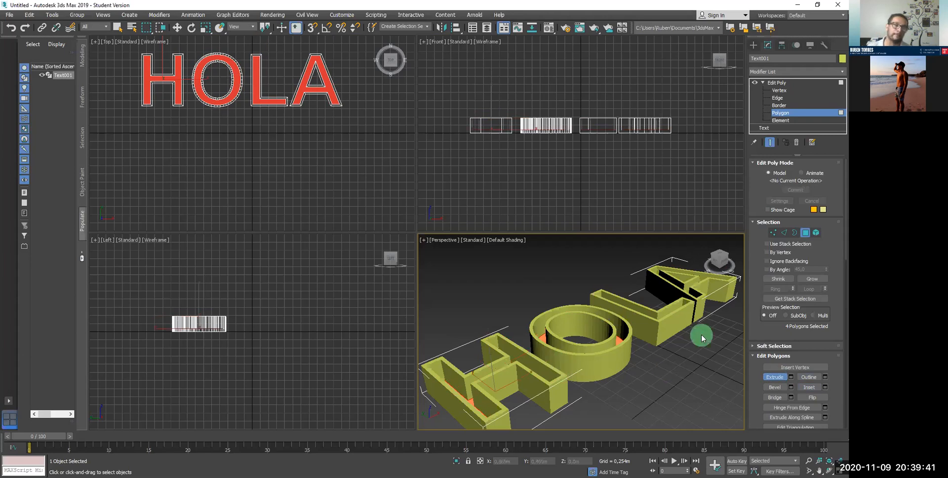
{"action": "middle_click_drag", "start_coordinate": [595, 319], "coordinate": [558, 336]}
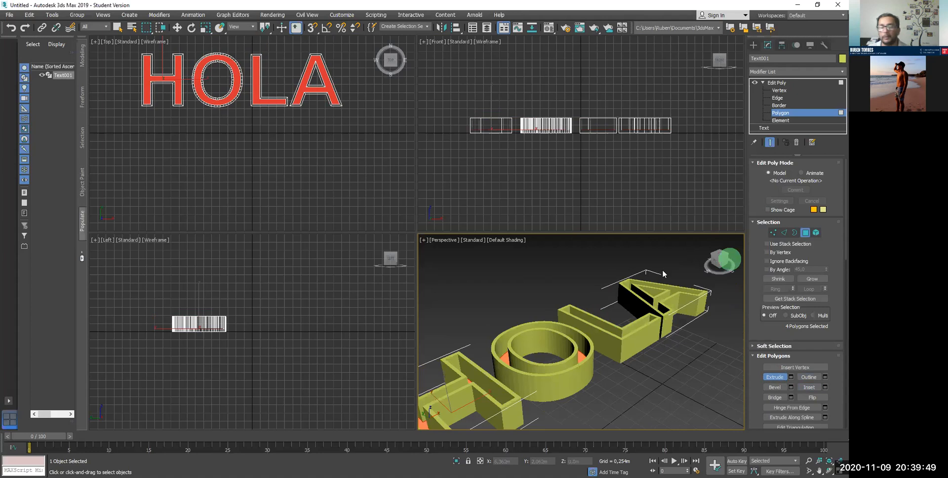
{"action": "middle_click_drag", "start_coordinate": [586, 363], "coordinate": [619, 318]}
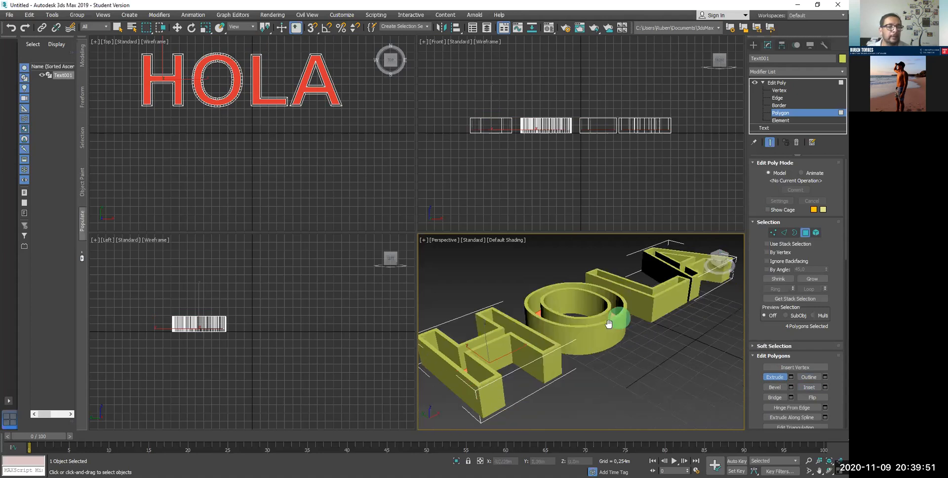
{"action": "scroll", "coordinate": [609, 325], "scroll_direction": "down", "scroll_amount": 2}
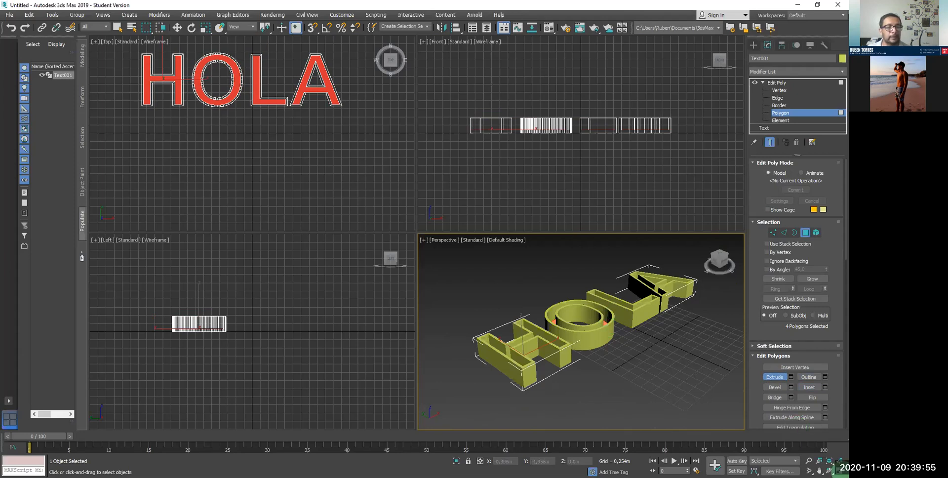
{"action": "left_click", "coordinate": [838, 470]}
{"action": "middle_click_drag", "start_coordinate": [472, 227], "coordinate": [463, 280]}
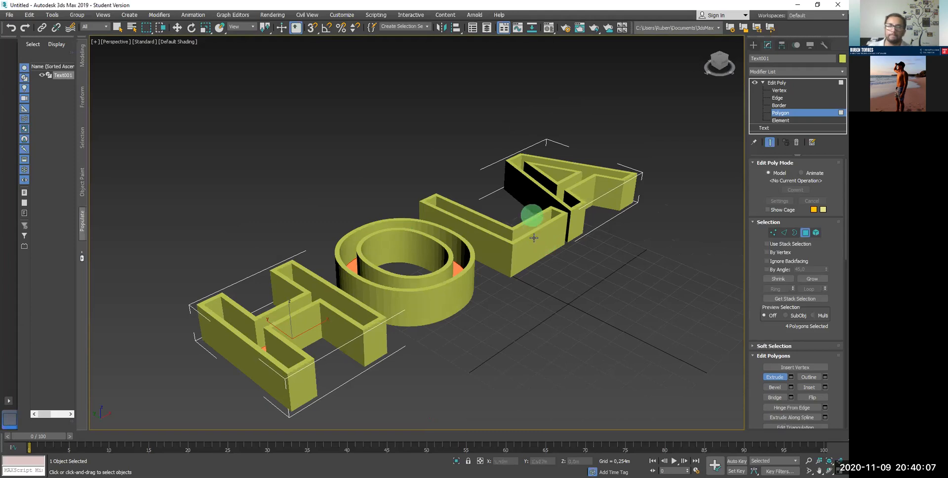
Step: Draw a box around the HOLA text in the Top view, about 3.37 m long, 8.31 m wide and 0.28 m high
{"action": "left_click", "coordinate": [753, 45]}
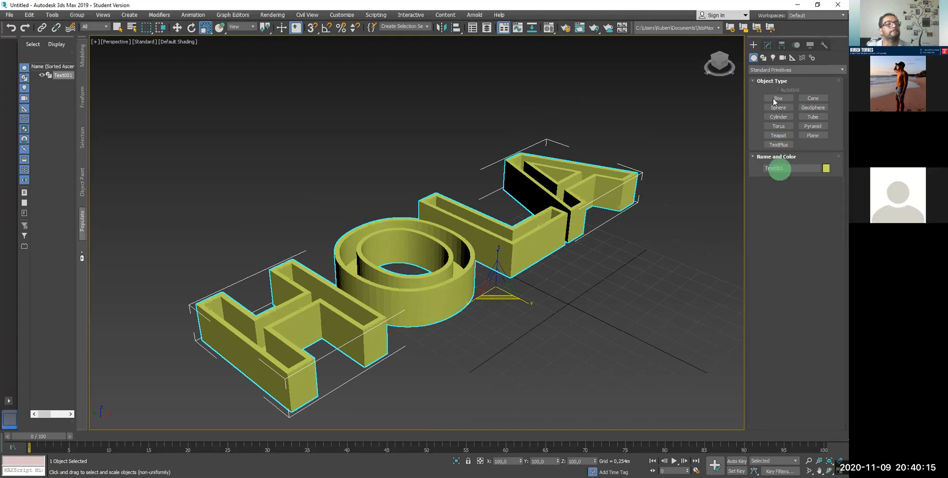
{"action": "left_click", "coordinate": [775, 98]}
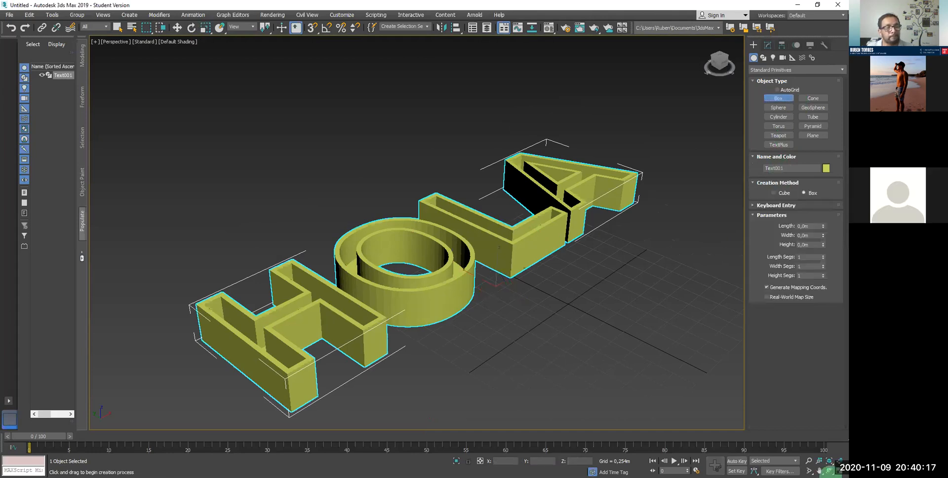
{"action": "key", "text": "alt+w"}
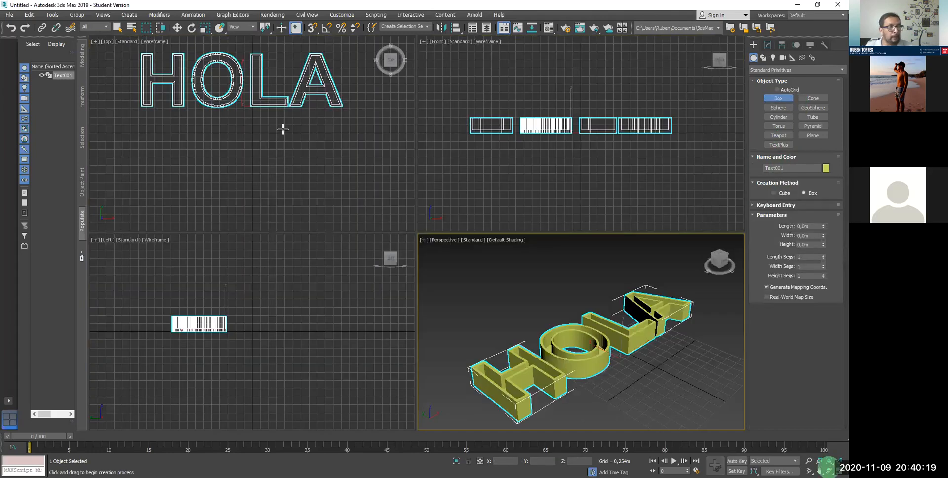
{"action": "left_click", "coordinate": [270, 126]}
{"action": "middle_click_drag", "start_coordinate": [240, 119], "coordinate": [255, 176]}
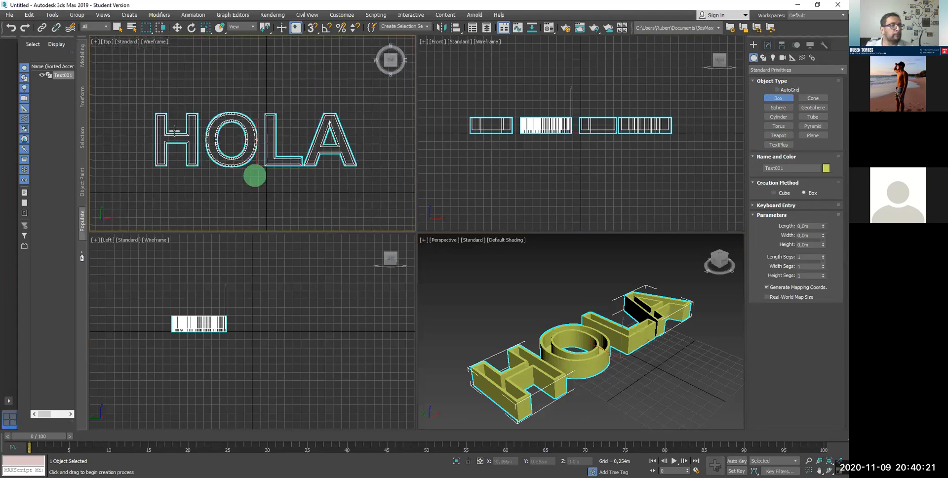
{"action": "left_click_drag", "start_coordinate": [115, 95], "coordinate": [380, 194]}
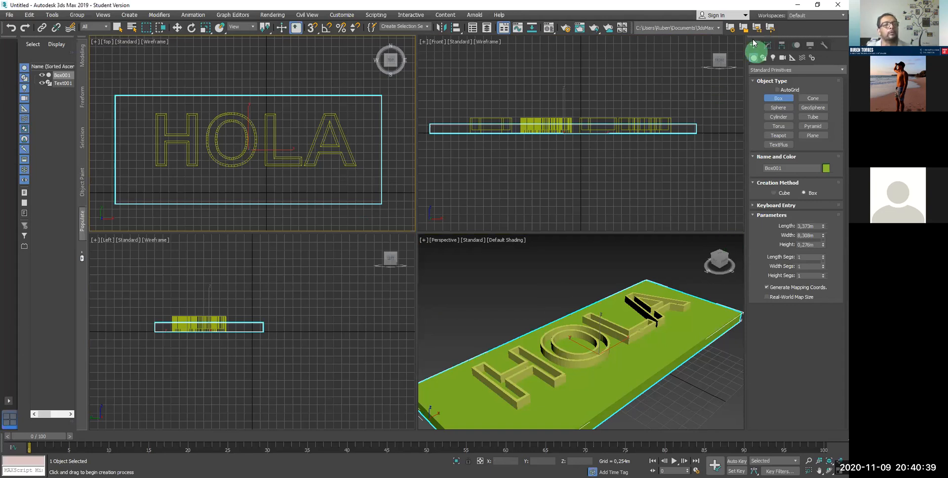
Step: Start a ProBoolean subtraction on the box and try to subtract the HOLA text by picking it in the Top view
{"action": "left_click", "coordinate": [769, 70]}
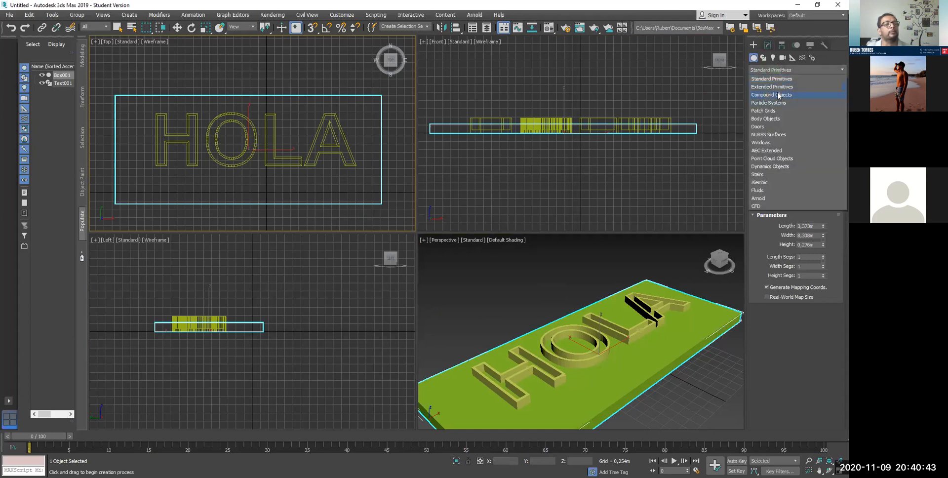
{"action": "left_click", "coordinate": [778, 96]}
{"action": "key", "text": "r"}
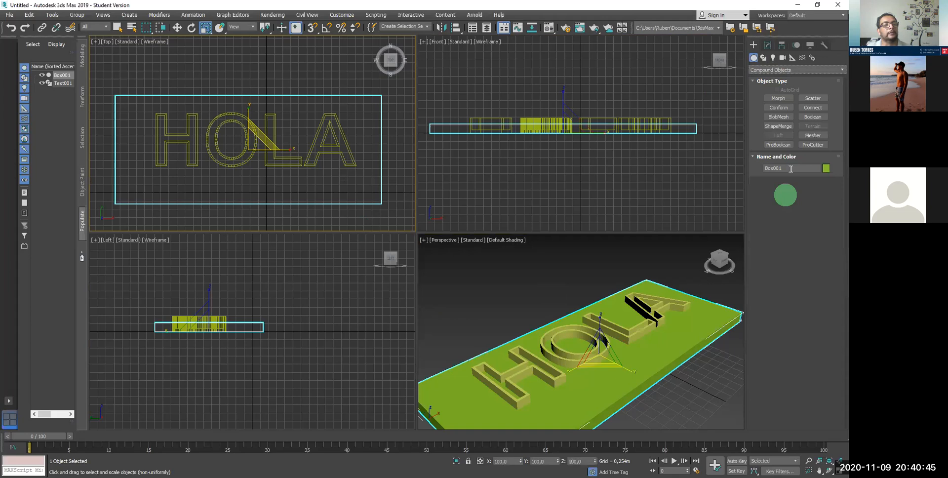
{"action": "left_click", "coordinate": [778, 144]}
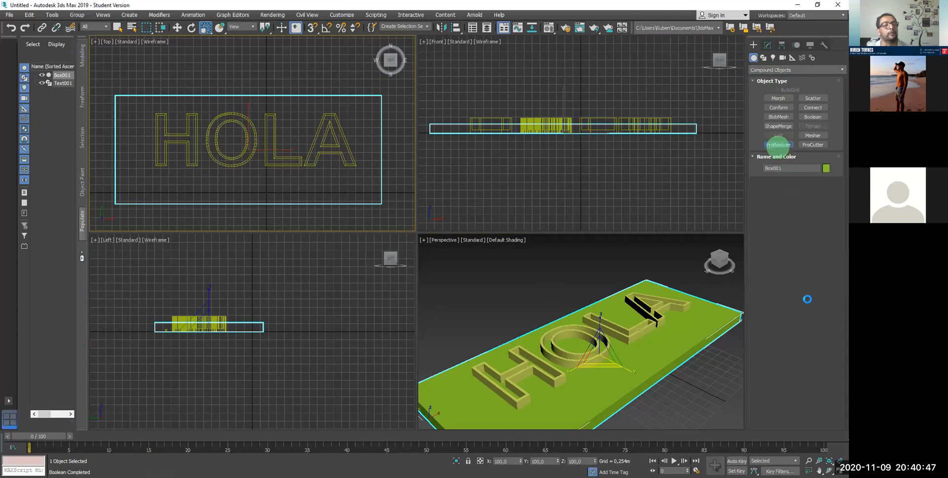
{"action": "scroll", "coordinate": [785, 313], "scroll_direction": "down", "scroll_amount": 1}
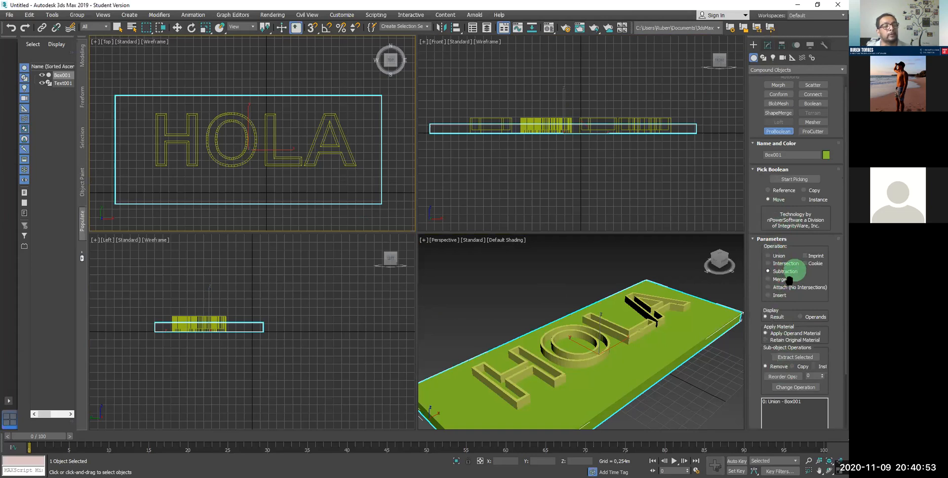
{"action": "left_click", "coordinate": [793, 181]}
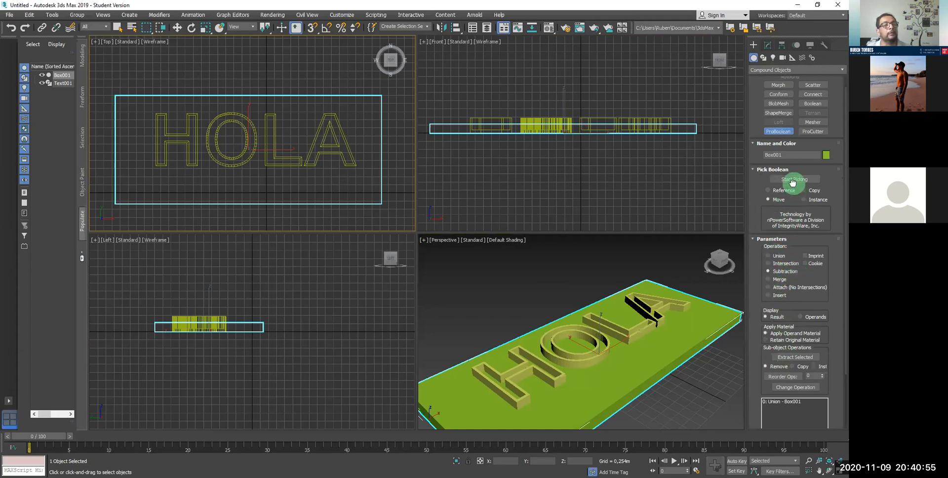
{"action": "left_click", "coordinate": [220, 171]}
{"action": "left_click", "coordinate": [228, 161]}
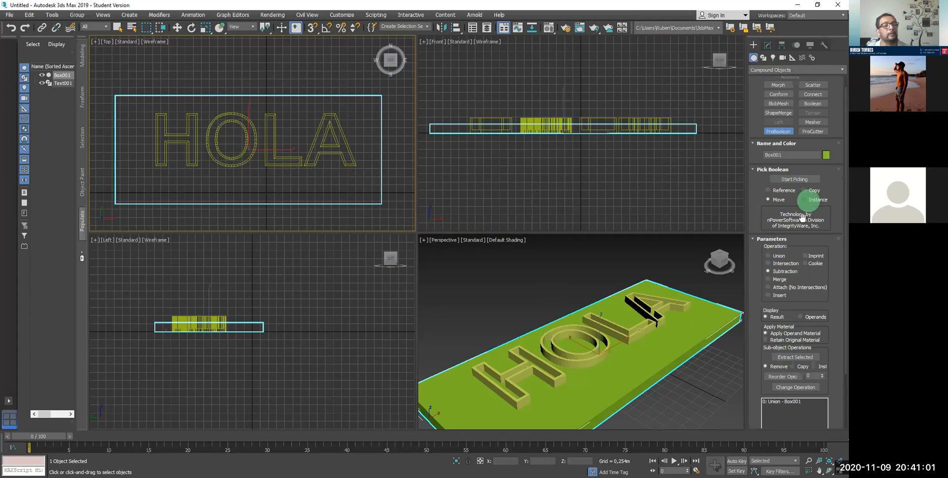
Step: Retry subtracting the HOLA text from the box by picking it in the Front, Perspective and Top views, undoing the attempts
{"action": "left_click", "coordinate": [795, 179]}
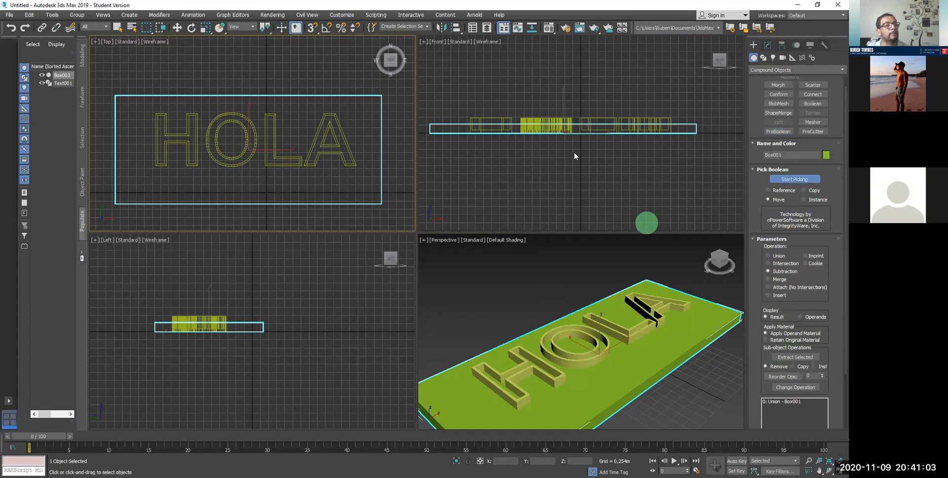
{"action": "left_click", "coordinate": [545, 123]}
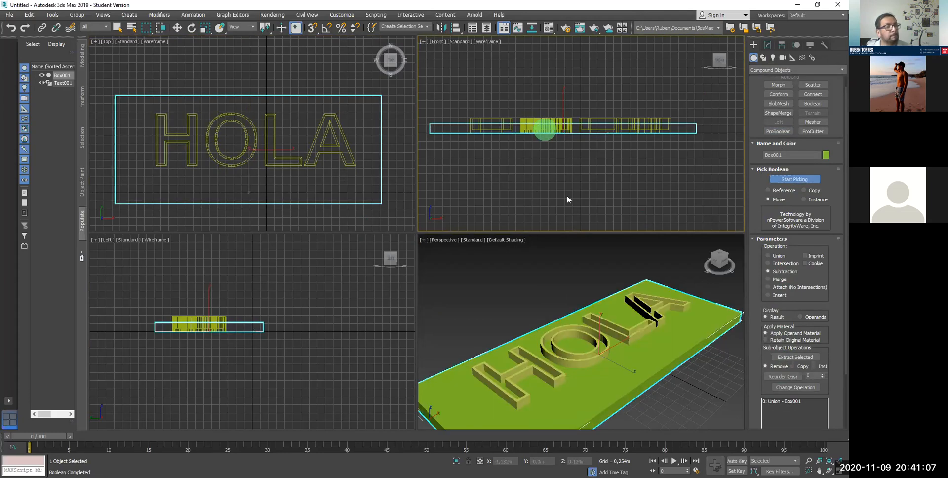
{"action": "left_click", "coordinate": [518, 366]}
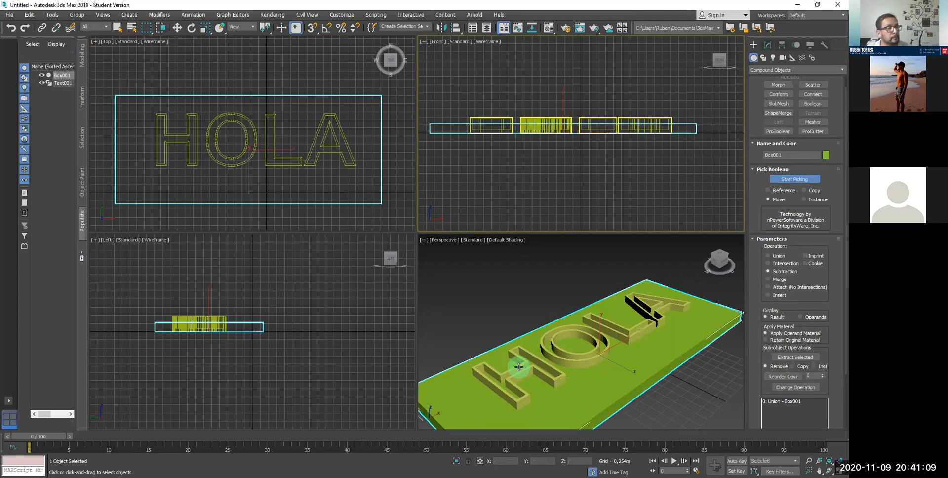
{"action": "key", "text": "ctrl+z"}
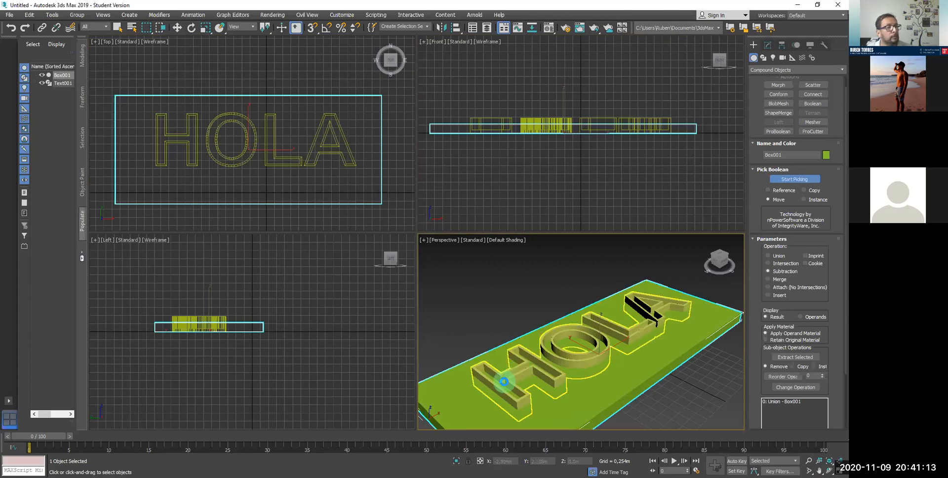
{"action": "left_click", "coordinate": [505, 385]}
{"action": "key", "text": "ctrl+z"}
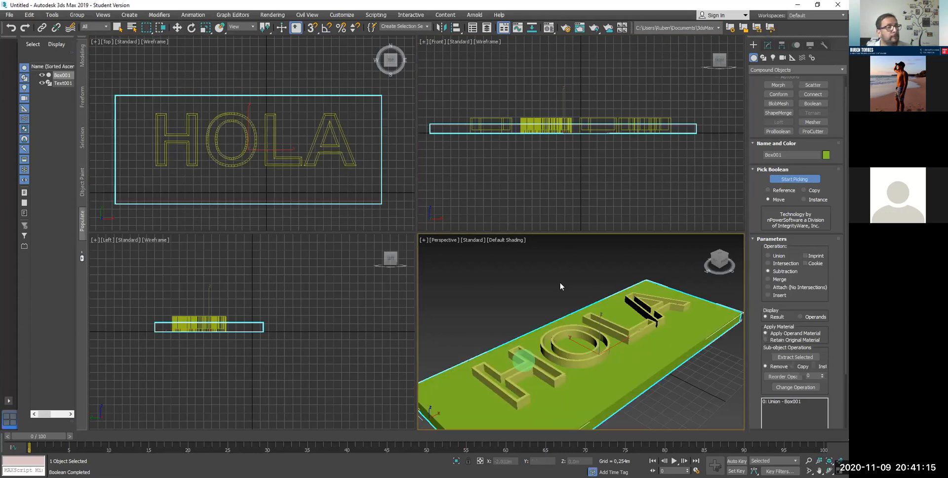
{"action": "left_click", "coordinate": [334, 144]}
{"action": "key", "text": "ctrl+z"}
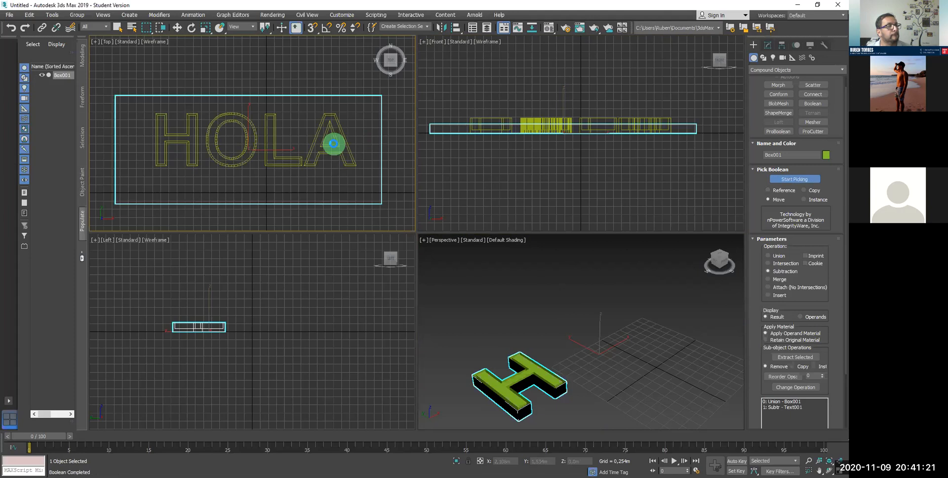
Step: Stop picking operands and undo the ProBoolean, the box and the hollowing back to the solid extruded letters
{"action": "left_click", "coordinate": [795, 180]}
{"action": "right_click", "coordinate": [586, 186]}
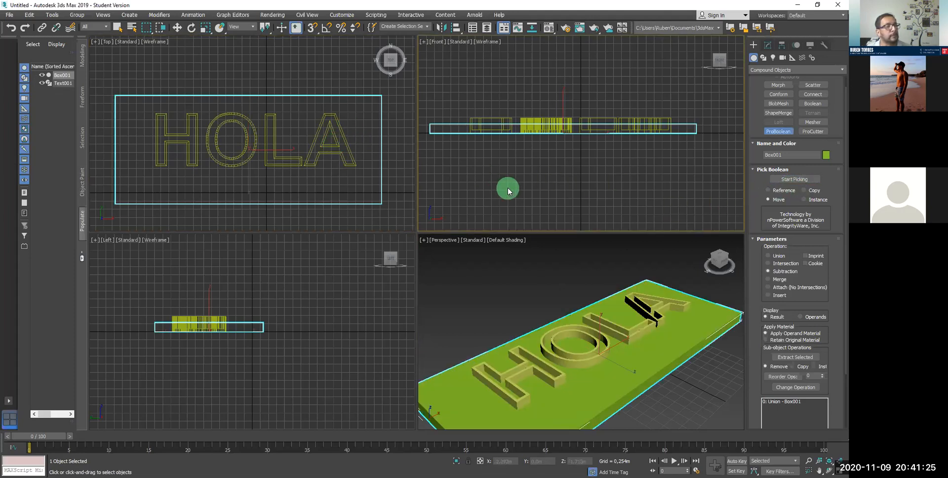
{"action": "key", "text": "ctrl+z"}
{"action": "key", "text": "ctrl+z"}
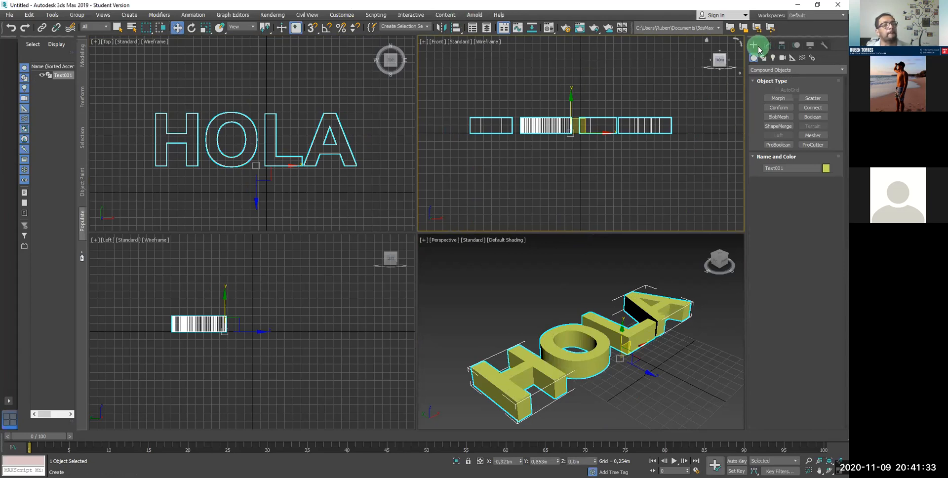
Step: Draw a box around the HOLA text in the Top view, about 3.54 m long, 8.05 m wide and 0.26 m high
{"action": "left_click", "coordinate": [769, 70]}
{"action": "left_click", "coordinate": [775, 79]}
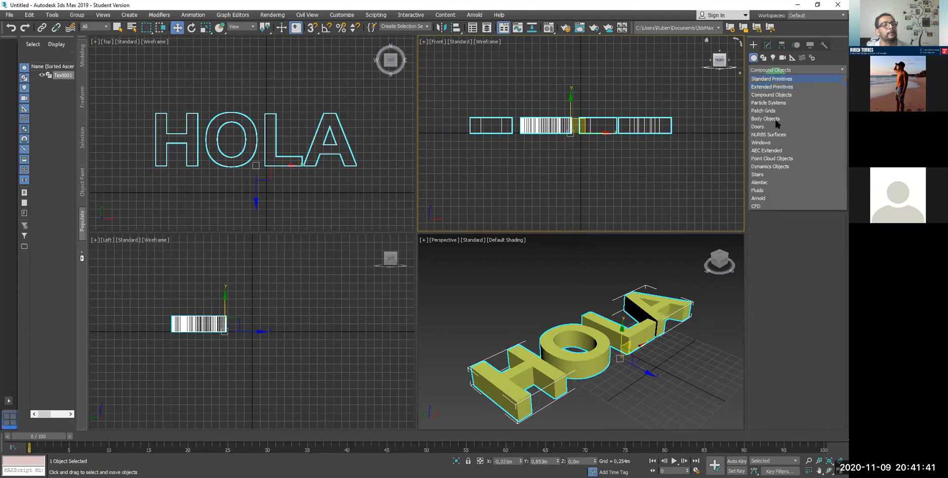
{"action": "left_click", "coordinate": [778, 100]}
{"action": "left_click_drag", "start_coordinate": [124, 84], "coordinate": [381, 198]}
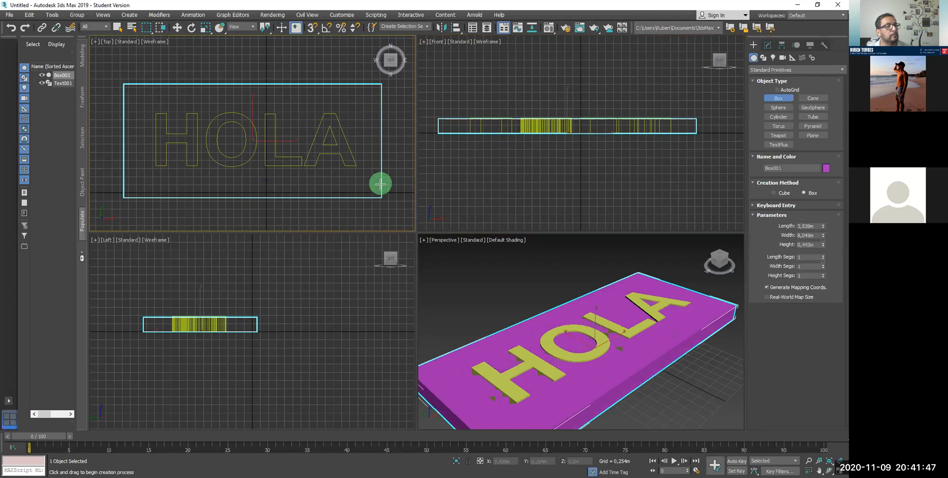
{"action": "left_click", "coordinate": [391, 184]}
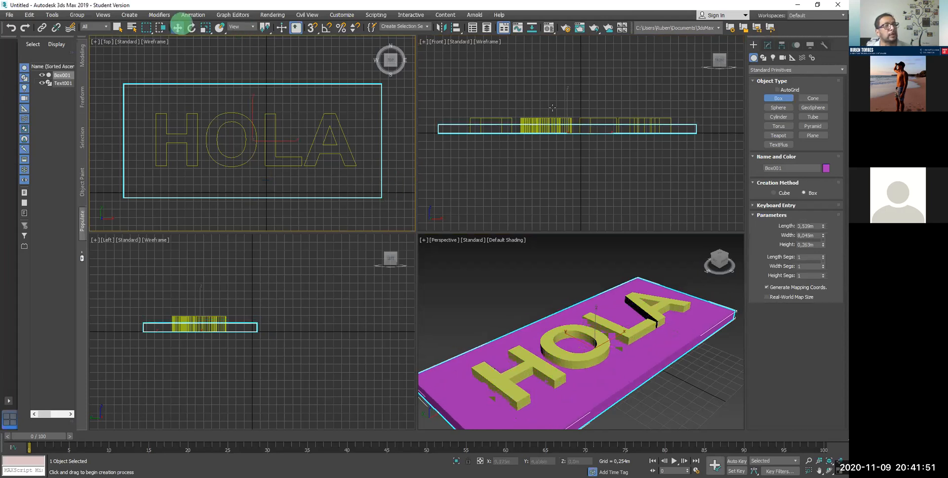
Step: Move the box down about 0.04 m in the Front view so its base sits slightly below the letters
{"action": "key", "text": "w"}
{"action": "left_click", "coordinate": [568, 101]}
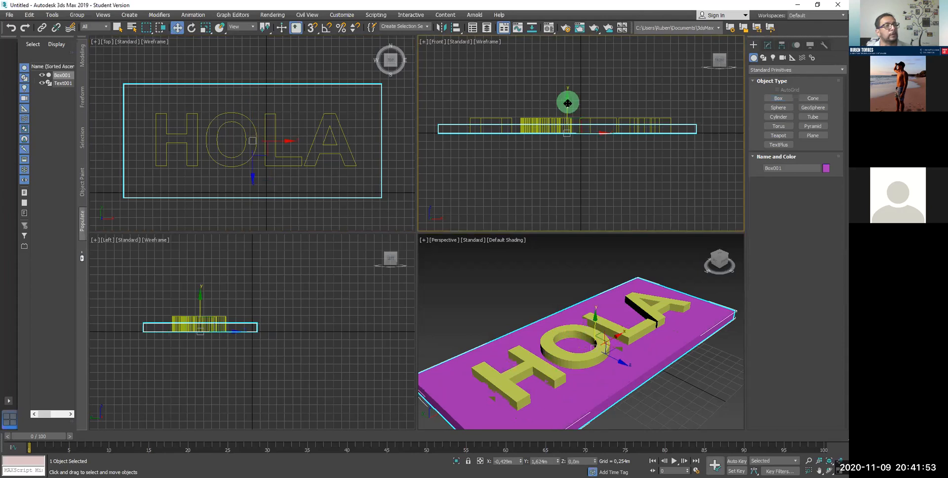
{"action": "left_click_drag", "start_coordinate": [568, 102], "coordinate": [568, 104]}
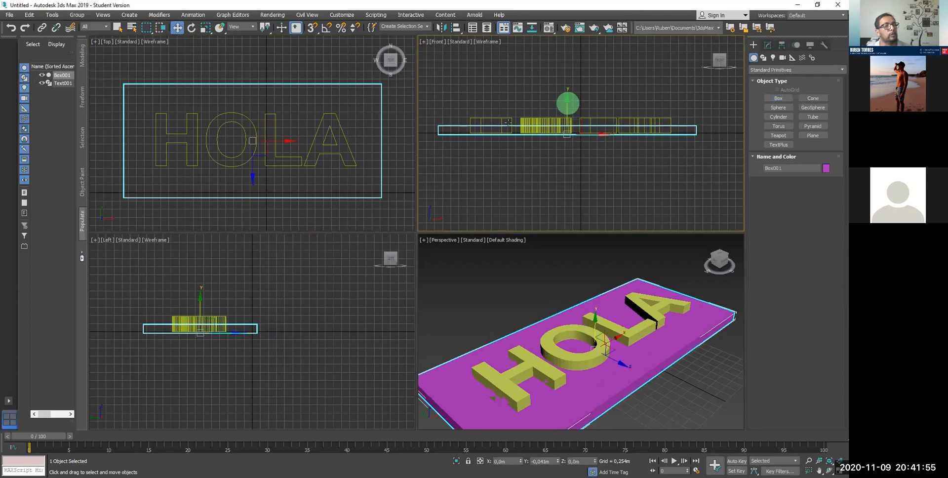
{"action": "left_click", "coordinate": [473, 125]}
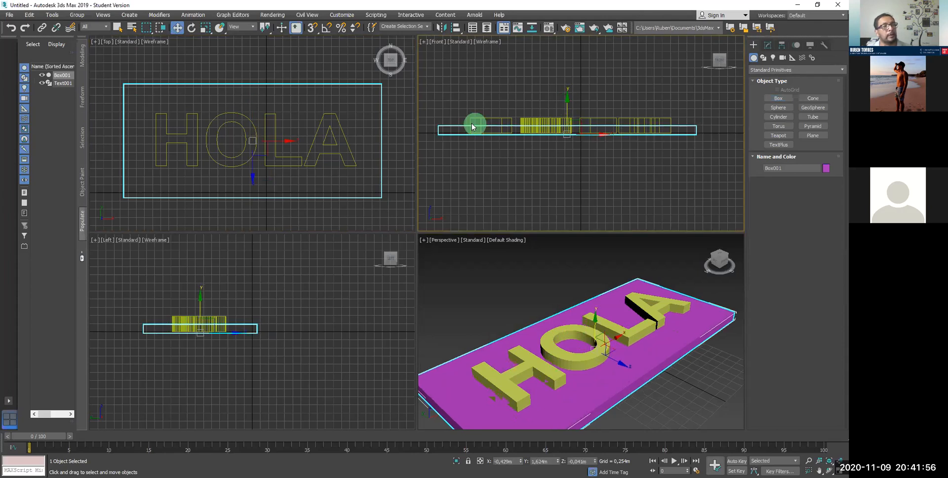
{"action": "left_click", "coordinate": [718, 118]}
{"action": "left_click", "coordinate": [682, 134]}
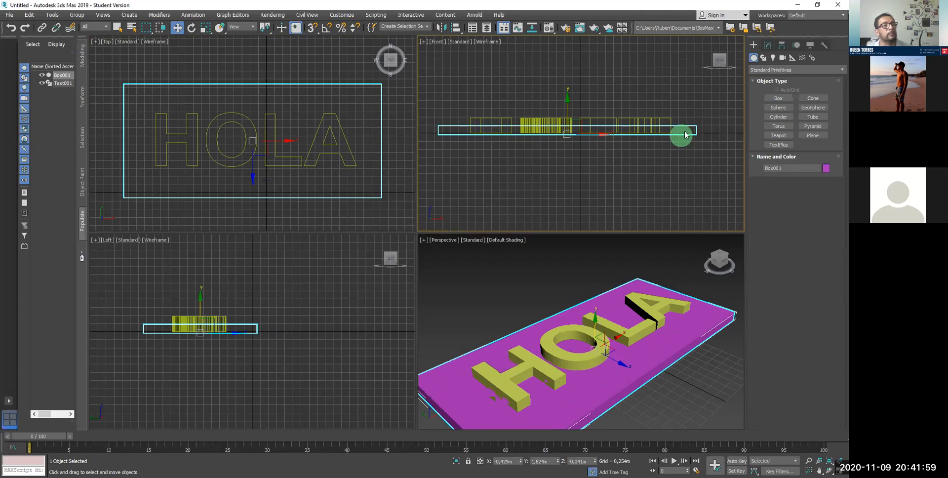
{"action": "left_click", "coordinate": [677, 152]}
{"action": "left_click", "coordinate": [661, 351]}
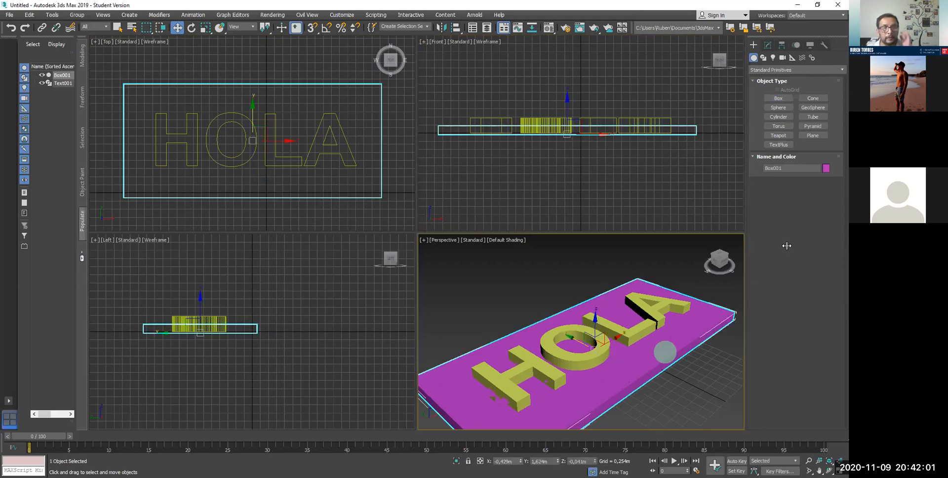
Step: Subtract the HOLA text from the box with ProBoolean, picking the letters in the Perspective view, and orbit around the cut-out
{"action": "left_click", "coordinate": [750, 64]}
{"action": "left_click", "coordinate": [769, 71]}
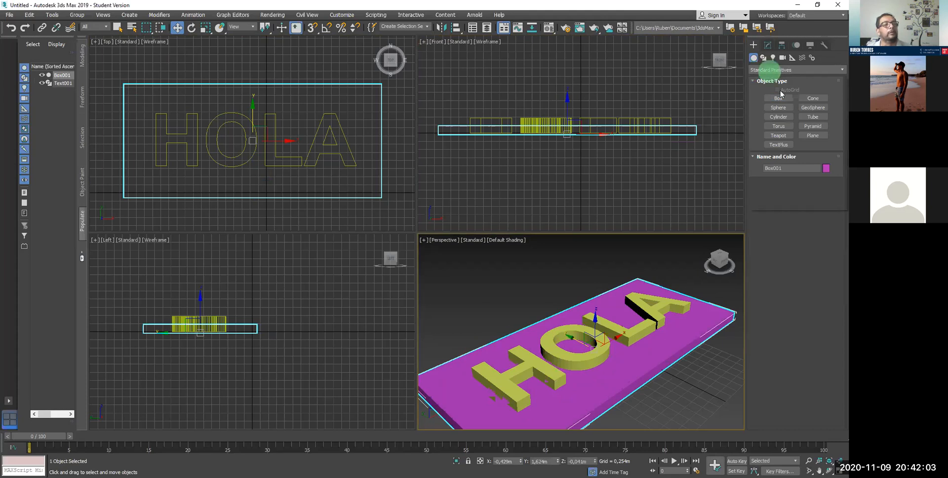
{"action": "left_click", "coordinate": [781, 94]}
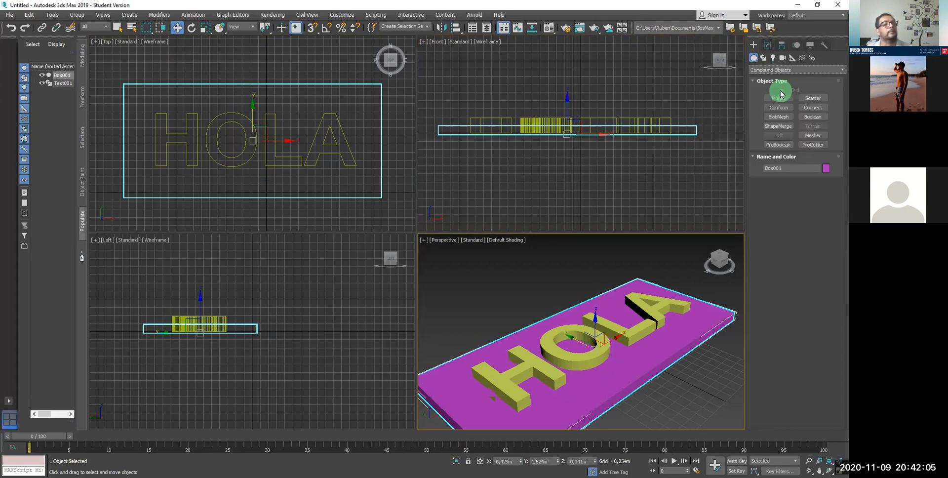
{"action": "left_click", "coordinate": [785, 196]}
{"action": "left_click", "coordinate": [784, 148]}
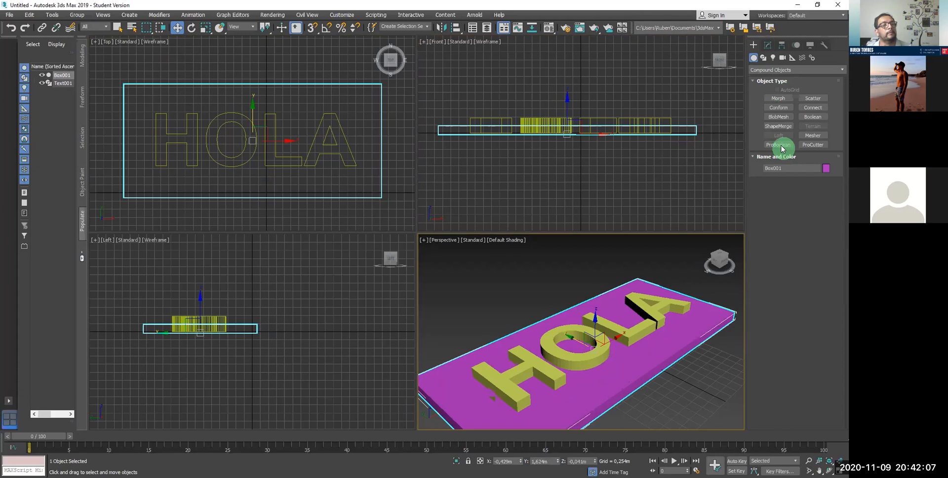
{"action": "left_click", "coordinate": [799, 268]}
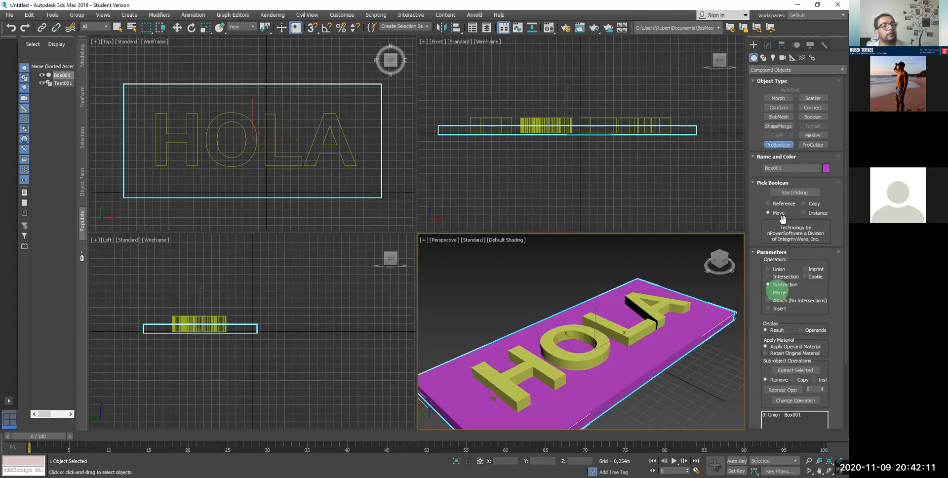
{"action": "left_click", "coordinate": [802, 193]}
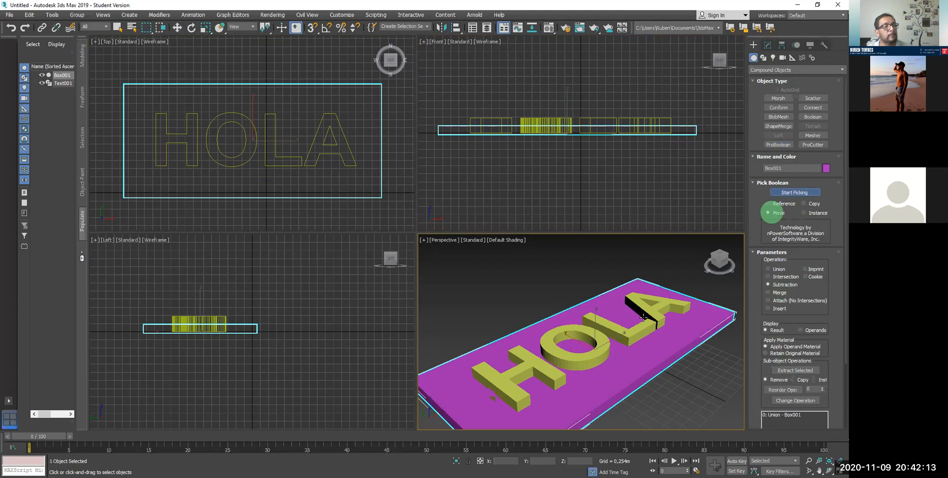
{"action": "left_click", "coordinate": [651, 306]}
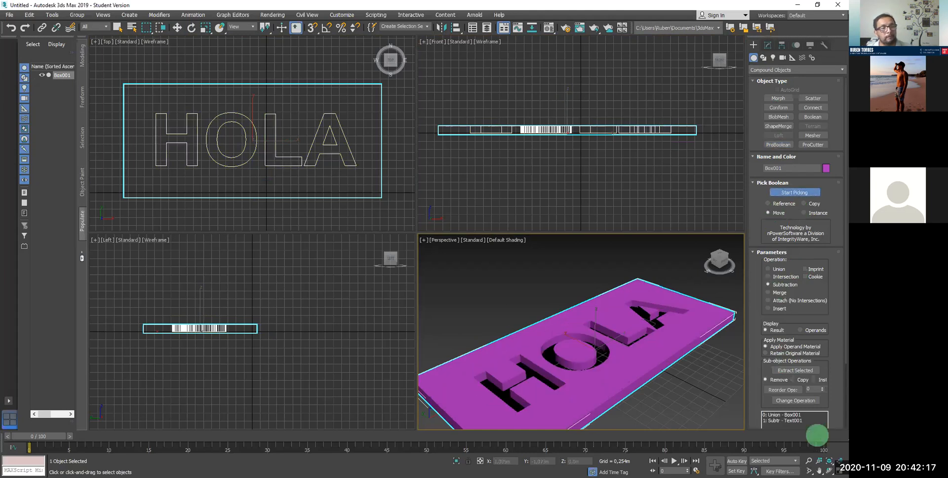
{"action": "key", "text": "ctrl+r"}
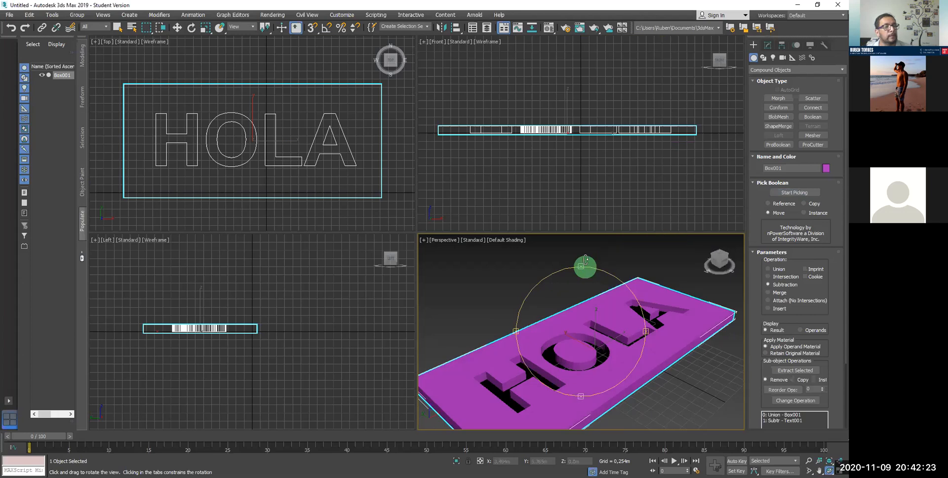
{"action": "left_click_drag", "start_coordinate": [585, 260], "coordinate": [582, 269]}
{"action": "left_click_drag", "start_coordinate": [575, 315], "coordinate": [583, 270]}
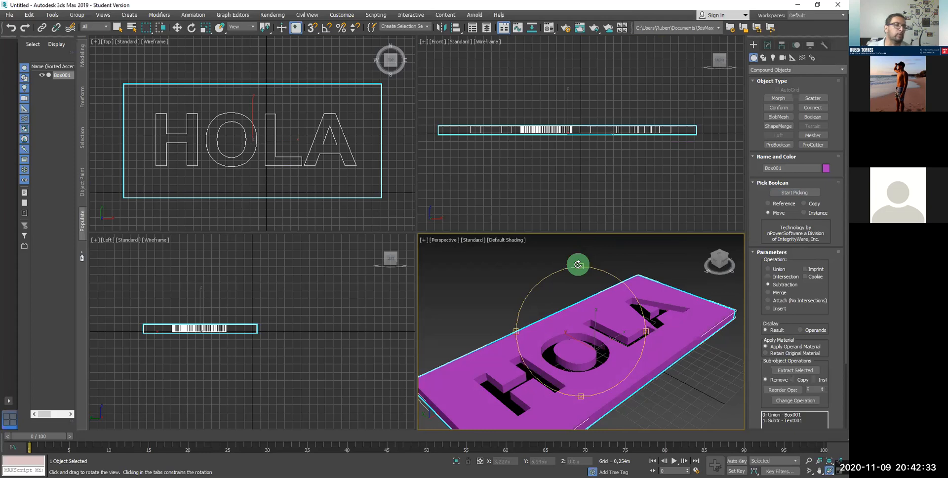
Step: Reset the scene without saving the changes
{"action": "left_click", "coordinate": [10, 14]}
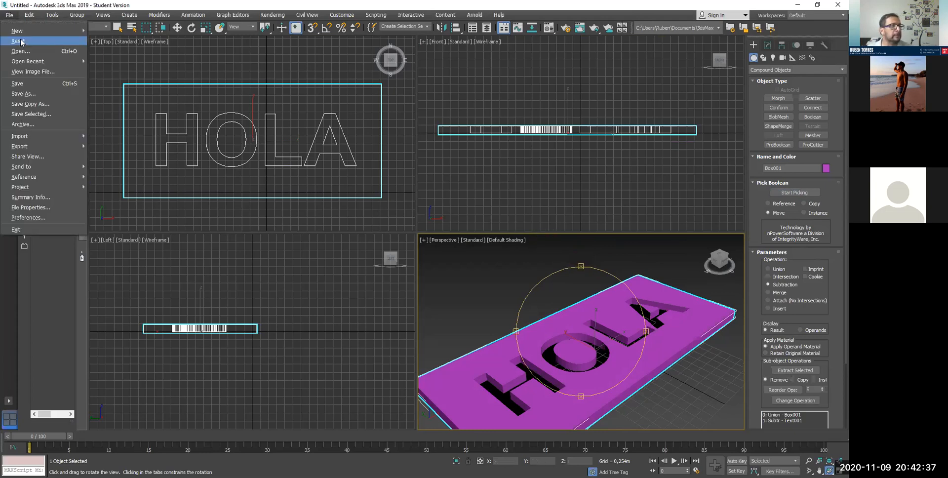
{"action": "left_click", "coordinate": [20, 42]}
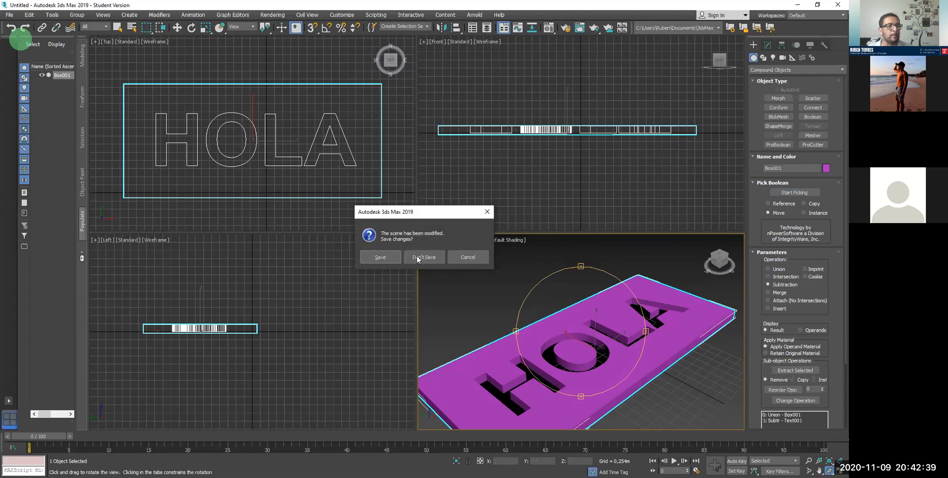
{"action": "left_click", "coordinate": [418, 257]}
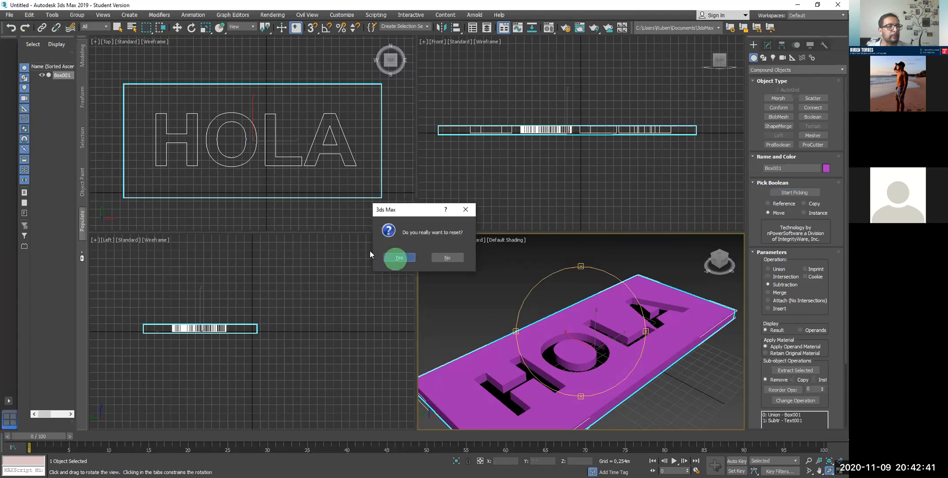
{"action": "left_click", "coordinate": [398, 257]}
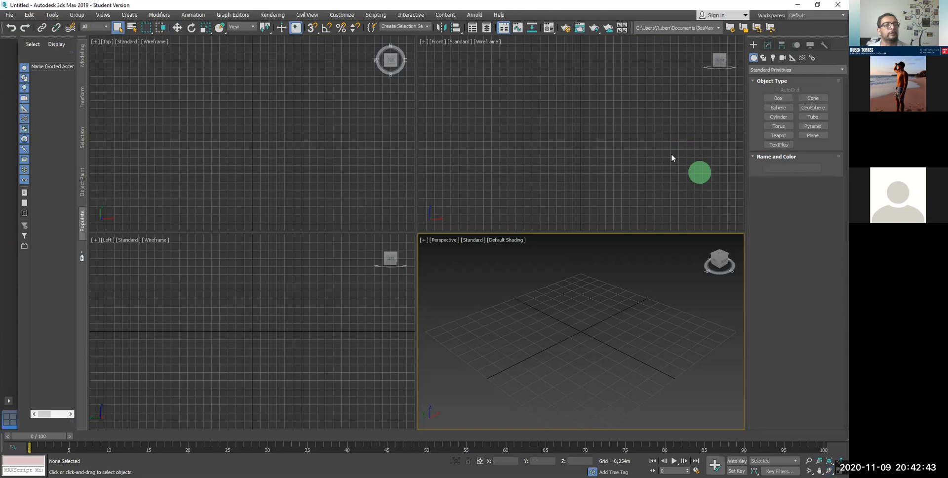
Step: Draw a cylinder at the centre of the Top view, about 0.57 m in radius and 2.89 m high, and open its modification settings
{"action": "left_click", "coordinate": [776, 107]}
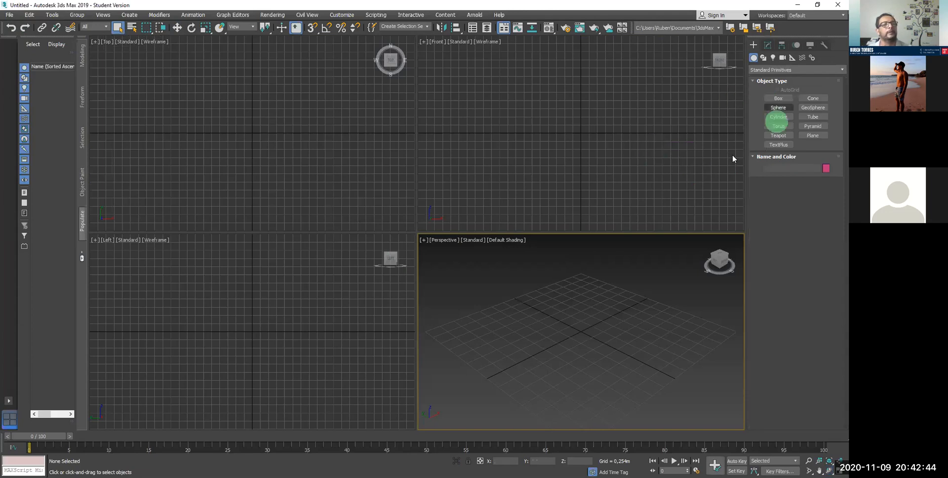
{"action": "left_click", "coordinate": [776, 100]}
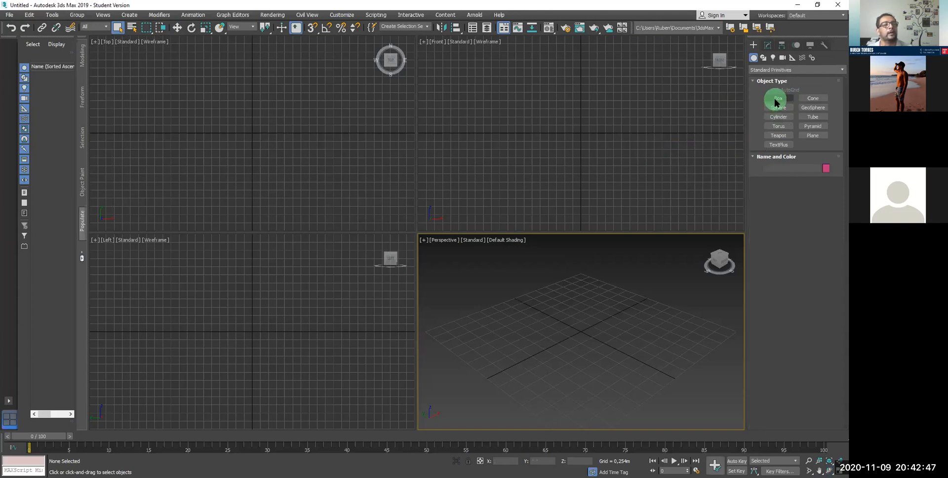
{"action": "left_click", "coordinate": [785, 109]}
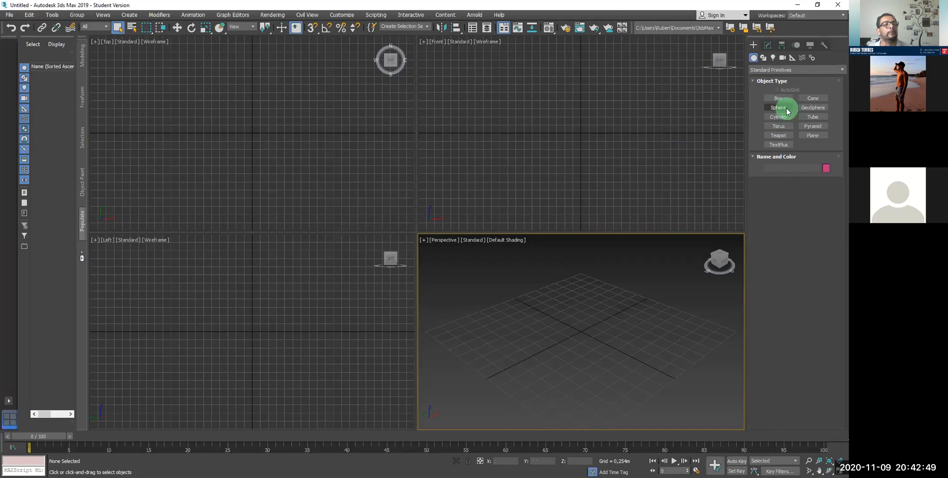
{"action": "left_click", "coordinate": [785, 118]}
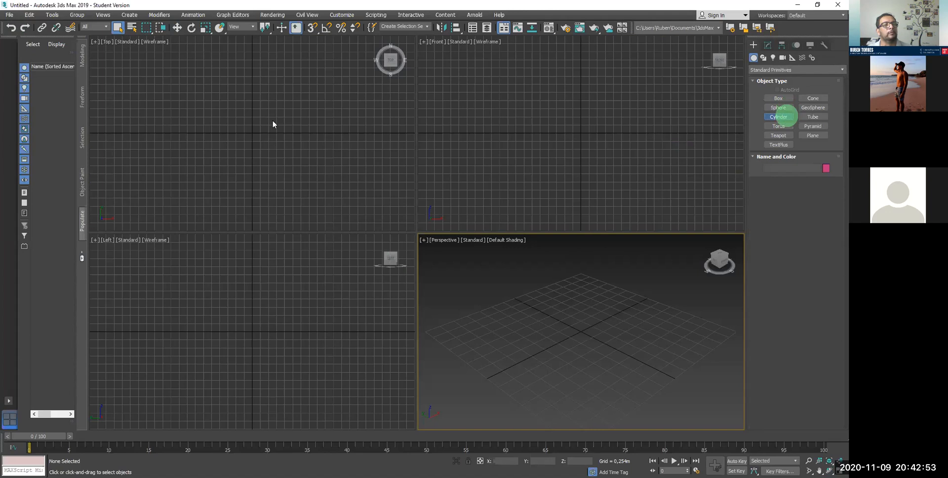
{"action": "left_click_drag", "start_coordinate": [254, 133], "coordinate": [272, 125]}
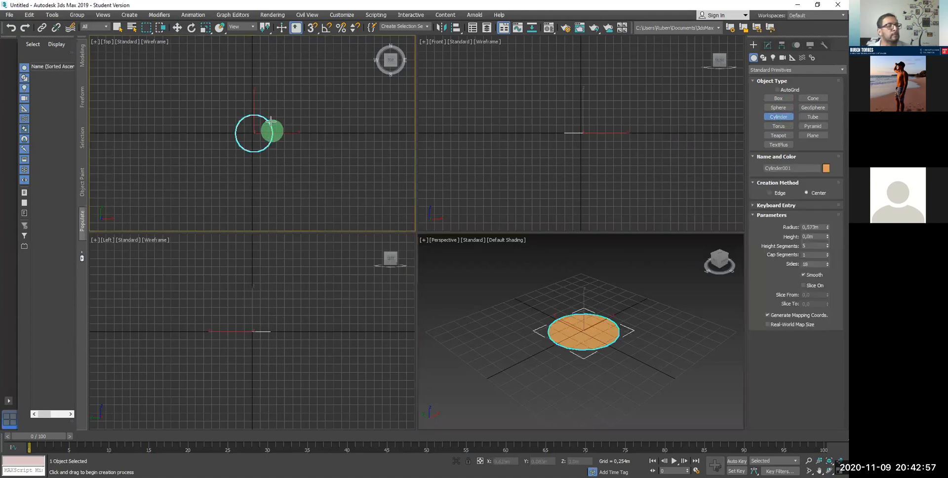
{"action": "left_click", "coordinate": [267, 38]}
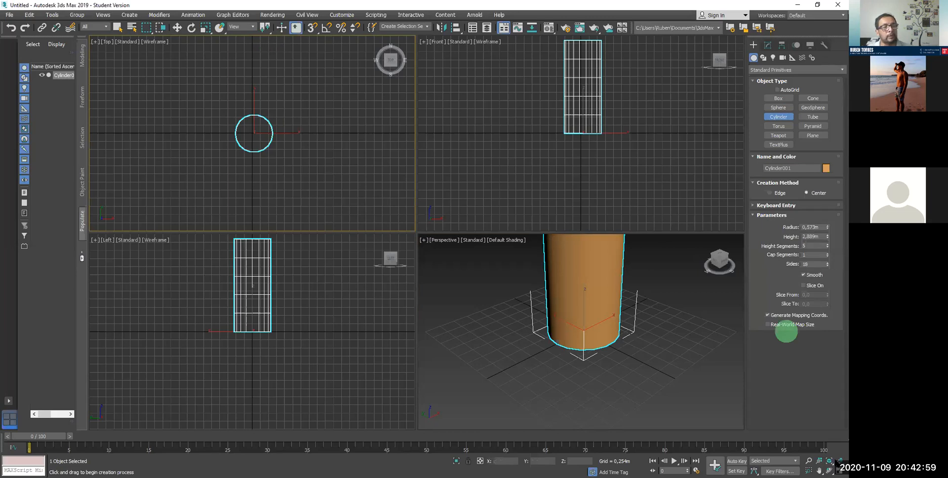
{"action": "left_click", "coordinate": [834, 463]}
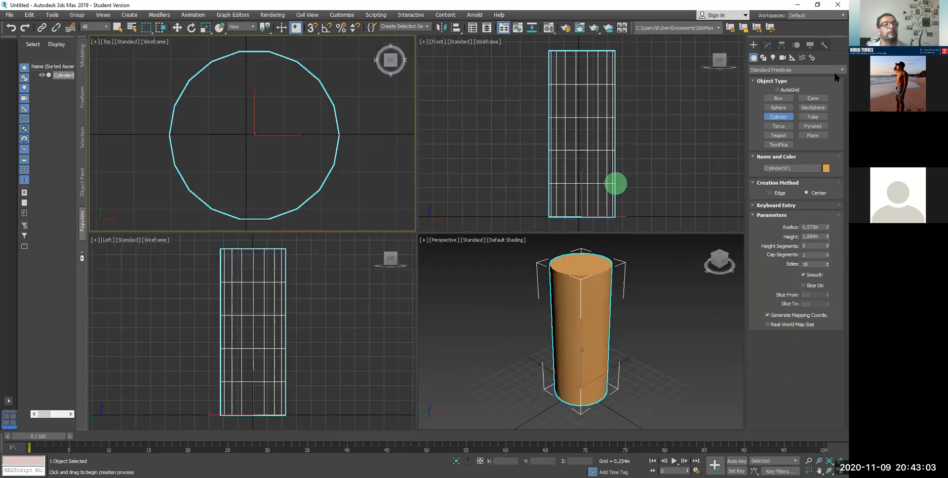
{"action": "left_click", "coordinate": [836, 75]}
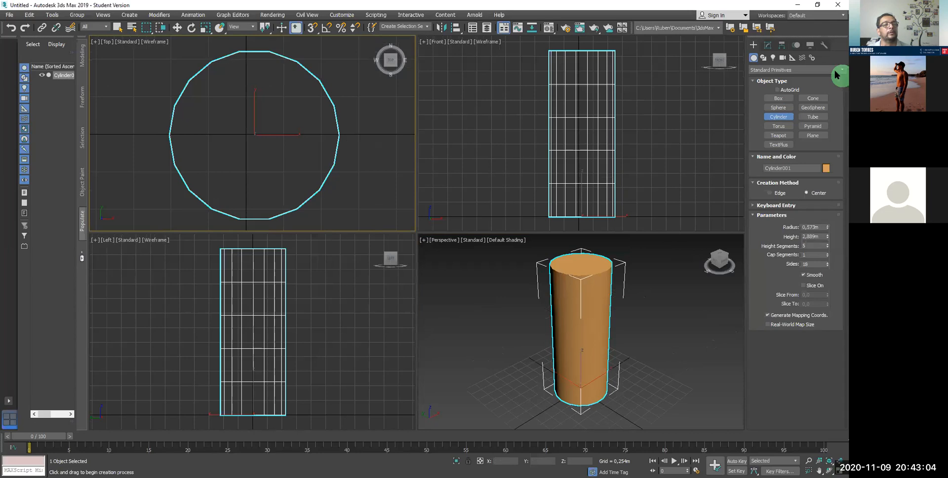
{"action": "left_click", "coordinate": [768, 46]}
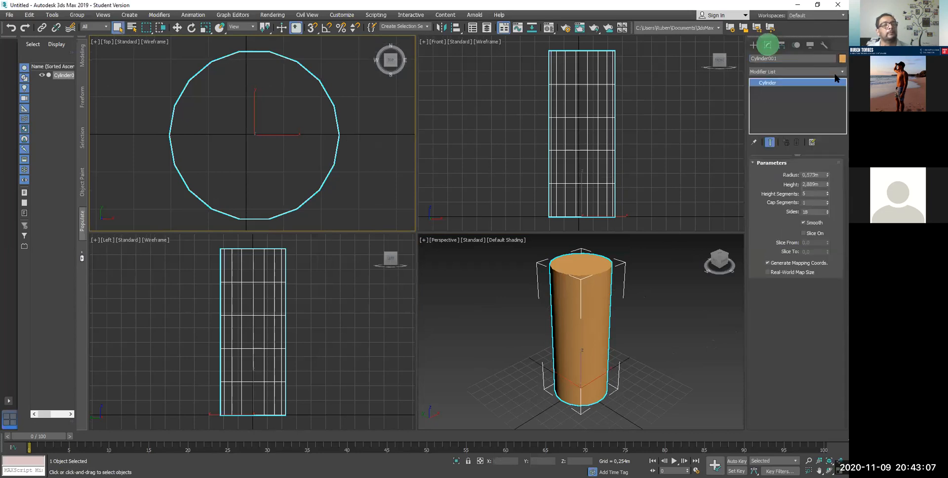
{"action": "left_click", "coordinate": [836, 72]}
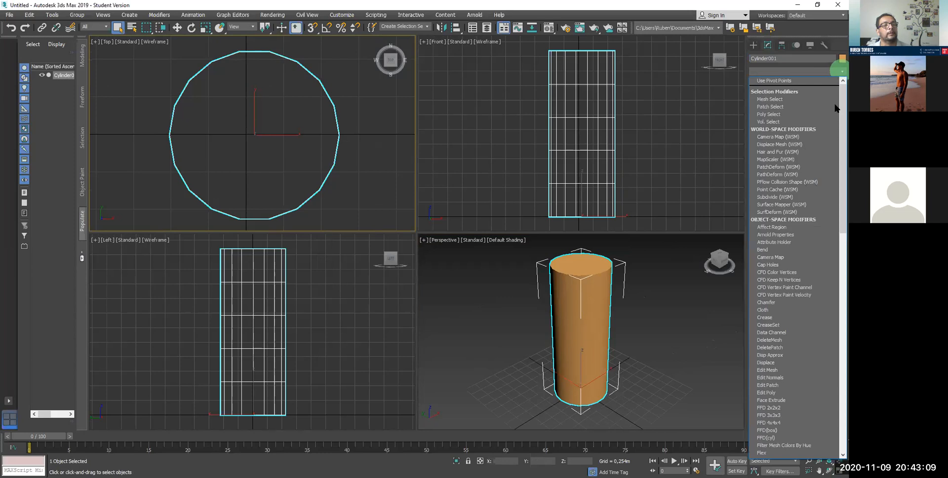
{"action": "left_click", "coordinate": [836, 99]}
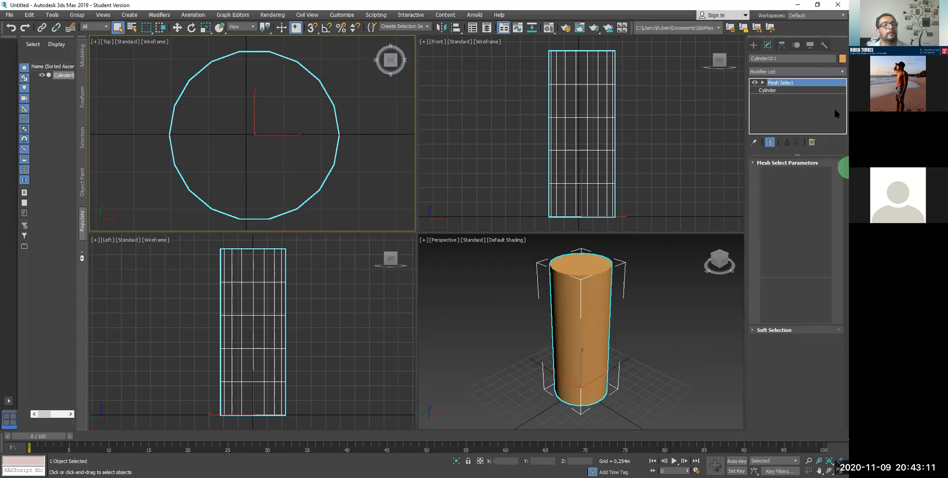
{"action": "right_click", "coordinate": [784, 84]}
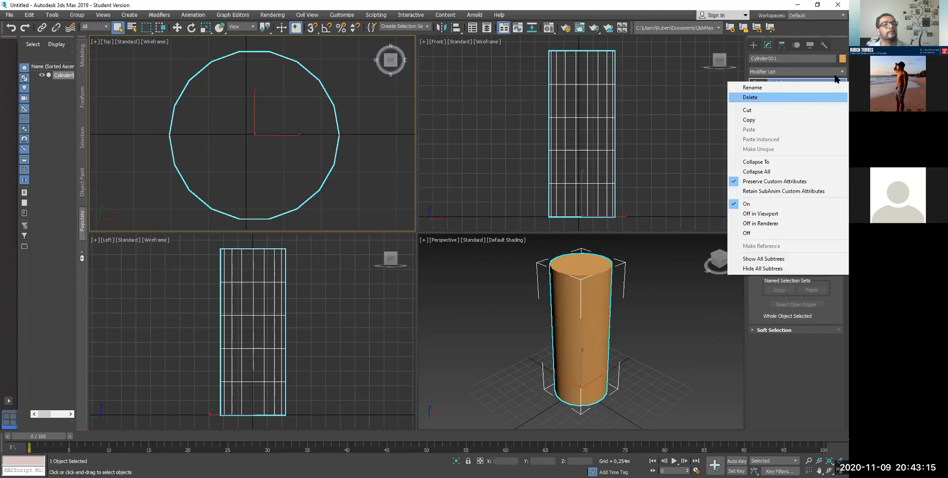
{"action": "left_click", "coordinate": [835, 97]}
Step: Add the Taper modifier to the cylinder
{"action": "left_click", "coordinate": [835, 74]}
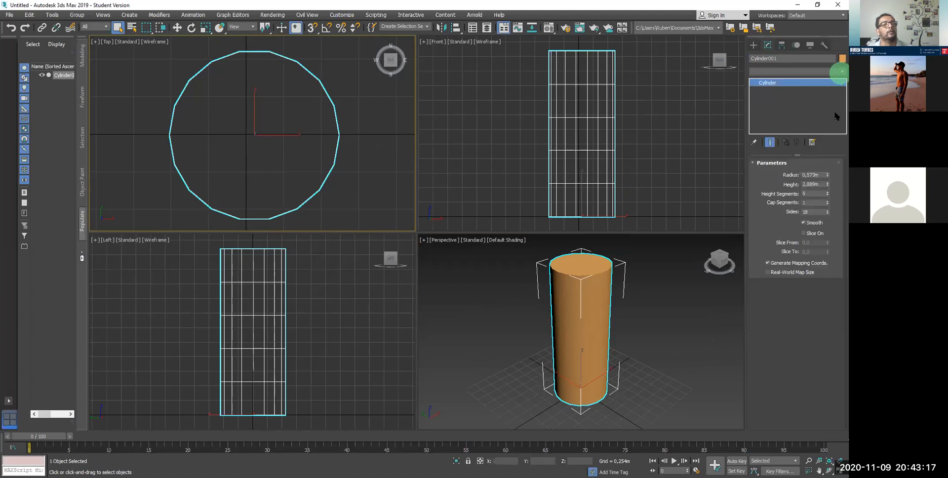
{"action": "scroll", "coordinate": [835, 110], "scroll_direction": "down", "scroll_amount": 5}
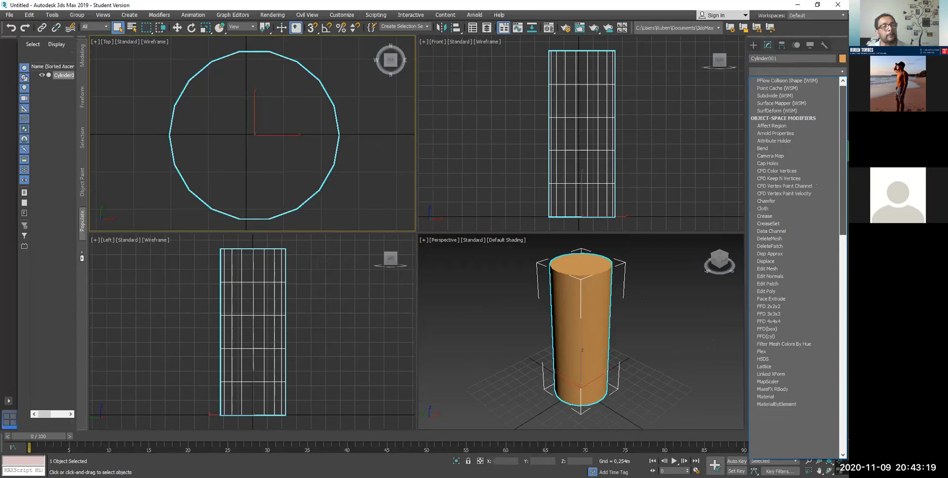
{"action": "scroll", "coordinate": [795, 266], "scroll_direction": "down", "scroll_amount": 15}
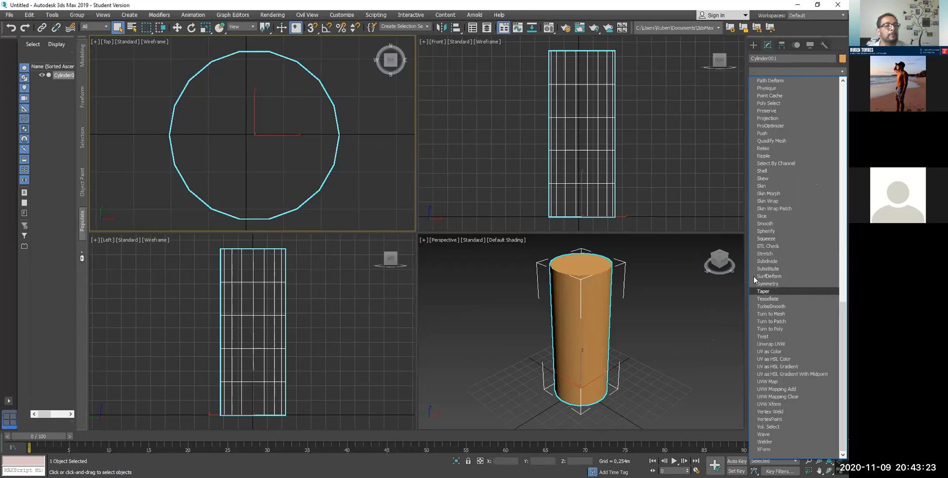
{"action": "left_click", "coordinate": [768, 292]}
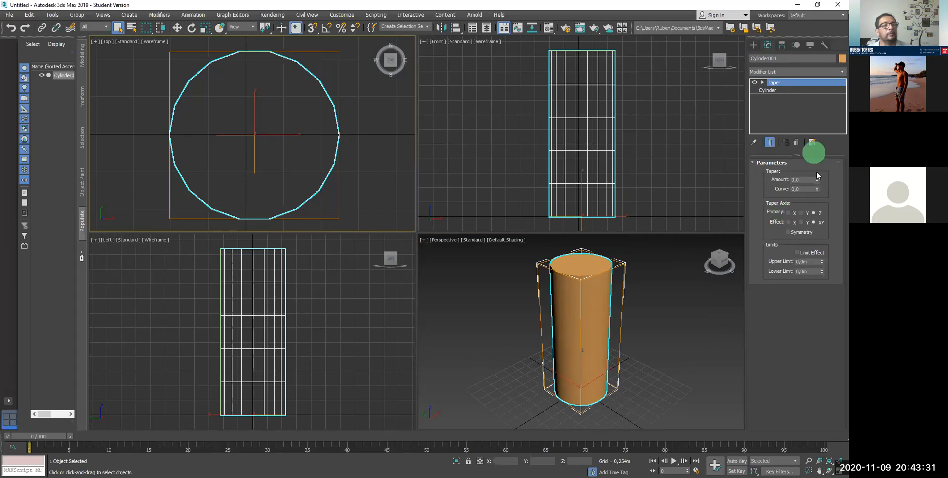
Step: Bulge the cylinder by setting the taper amount to about 0.56 and the taper curve to about 2.38
{"action": "left_click_drag", "start_coordinate": [816, 180], "coordinate": [816, 169]}
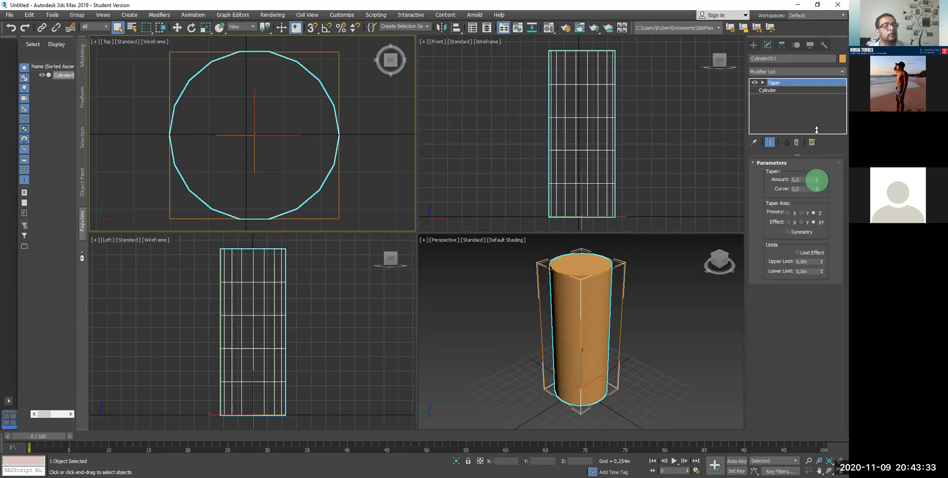
{"action": "left_click_drag", "start_coordinate": [816, 130], "coordinate": [817, 123]}
{"action": "left_click_drag", "start_coordinate": [816, 178], "coordinate": [829, 104]}
{"action": "mouse_move", "coordinate": [834, 203]}
{"action": "left_mouse_down"}
{"action": "mouse_move", "coordinate": [837, 158]}
{"action": "mouse_move", "coordinate": [821, 186]}
{"action": "mouse_move", "coordinate": [819, 167]}
{"action": "mouse_move", "coordinate": [826, 96]}
{"action": "left_mouse_up"}
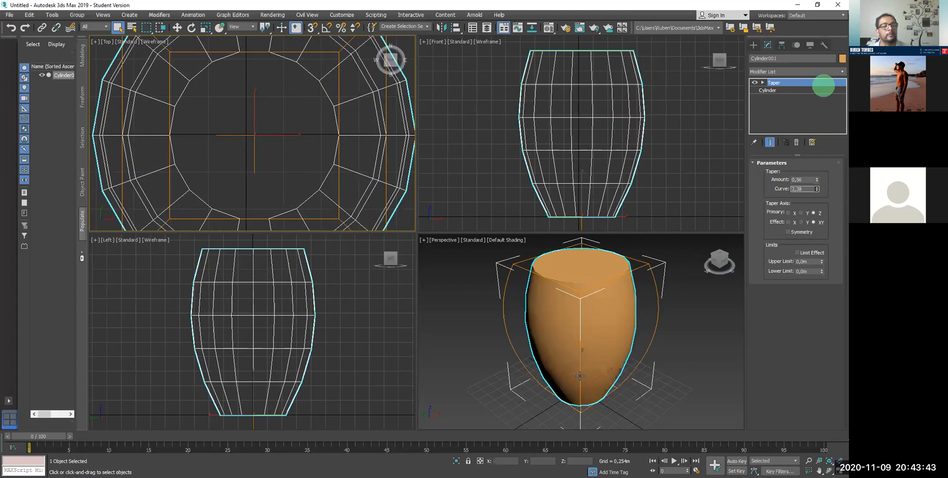
Step: Raise the taper amount to about 1.48 and turn on symmetry for the taper axis
{"action": "left_click", "coordinate": [594, 383]}
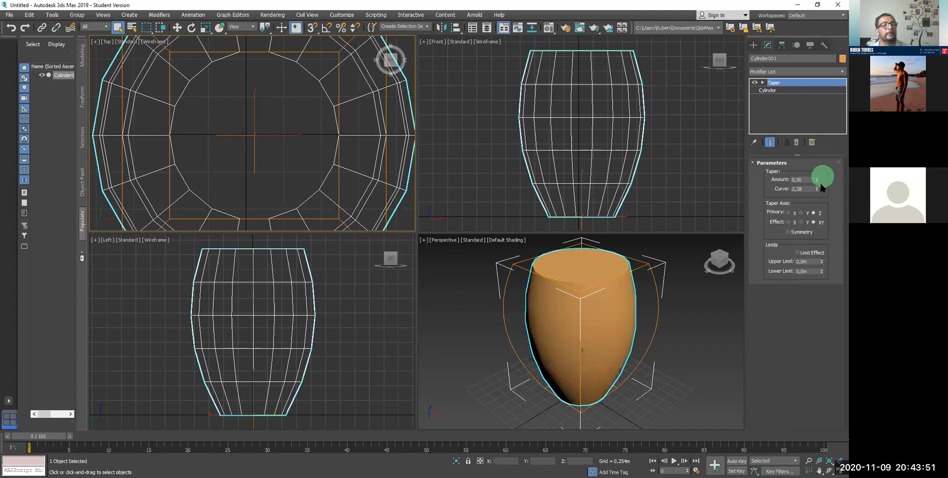
{"action": "left_click_drag", "start_coordinate": [815, 208], "coordinate": [814, 224]}
{"action": "left_click_drag", "start_coordinate": [832, 154], "coordinate": [833, 140]}
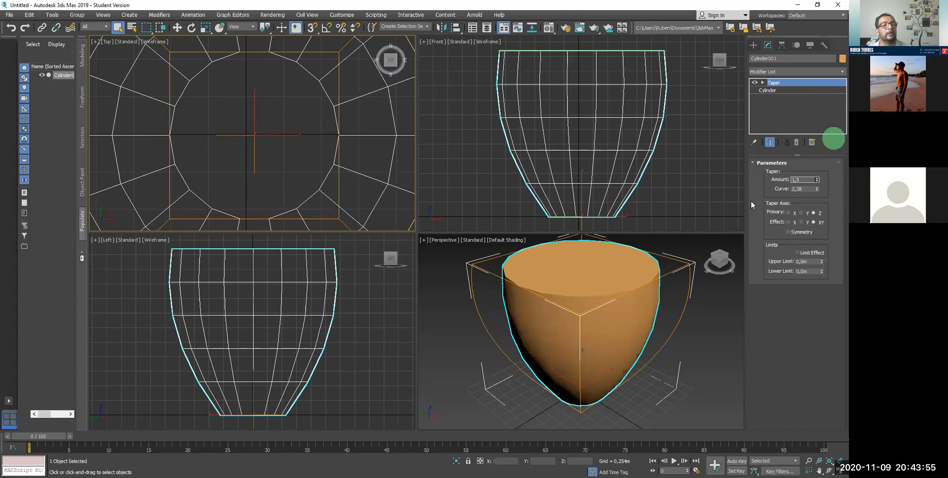
{"action": "left_click_drag", "start_coordinate": [751, 201], "coordinate": [749, 220]}
{"action": "left_click", "coordinate": [786, 232]}
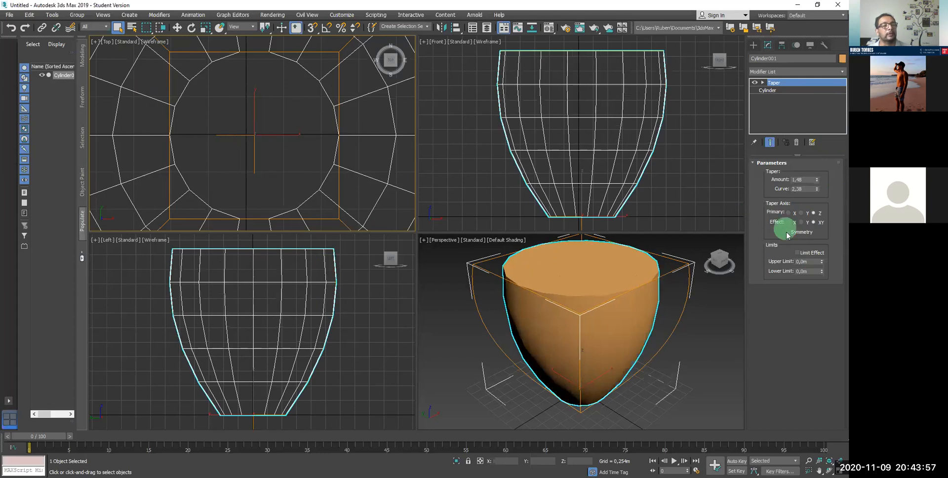
{"action": "left_click", "coordinate": [787, 231]}
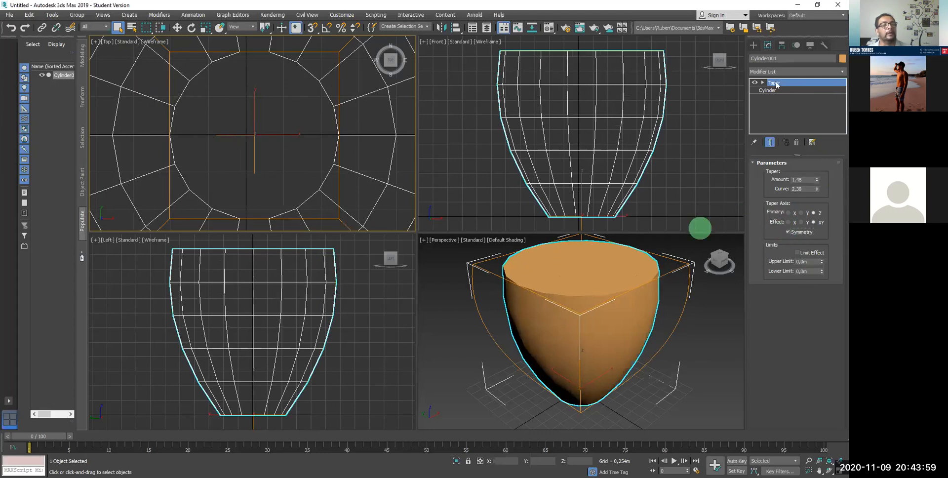
Step: Move the taper's center up about 0.62 m in the Front view, and set the amount to 2.89 and the curve to 2.53
{"action": "left_click", "coordinate": [764, 83]}
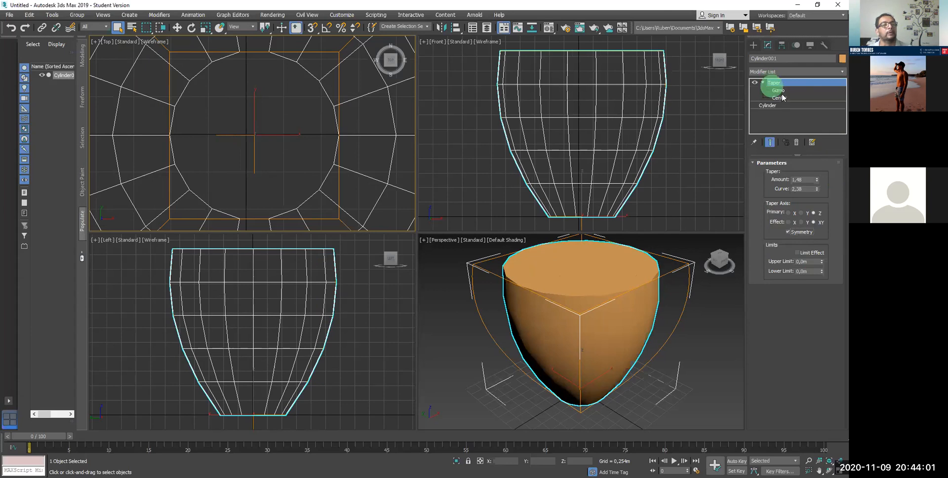
{"action": "left_click", "coordinate": [782, 100]}
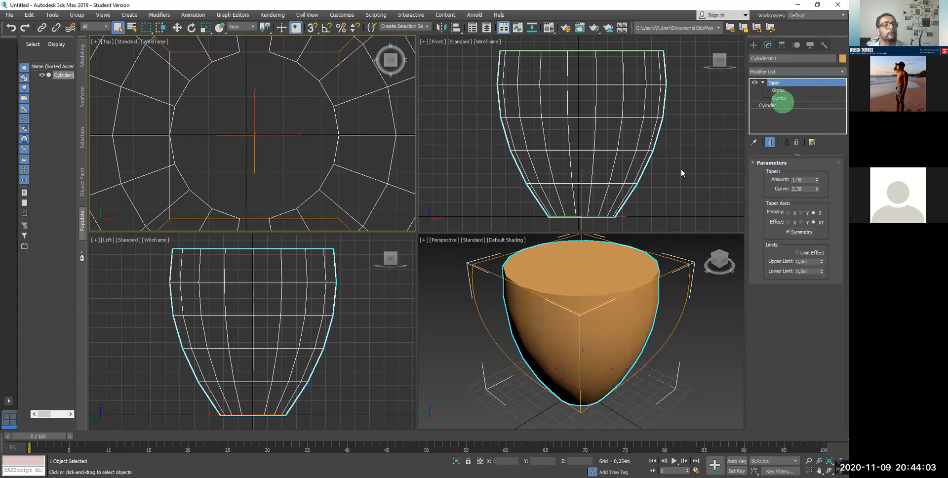
{"action": "left_click_drag", "start_coordinate": [580, 192], "coordinate": [595, 180]}
{"action": "left_click_drag", "start_coordinate": [601, 121], "coordinate": [599, 159]}
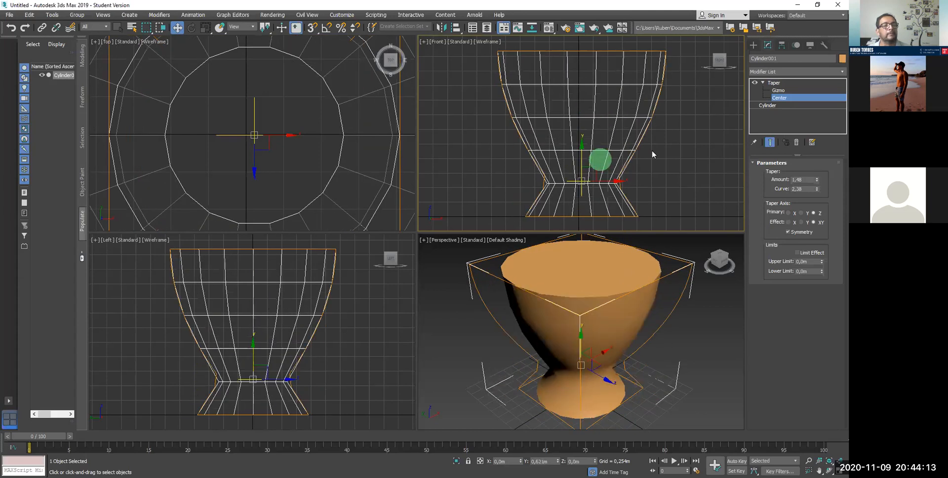
{"action": "left_click_drag", "start_coordinate": [818, 173], "coordinate": [825, 117]}
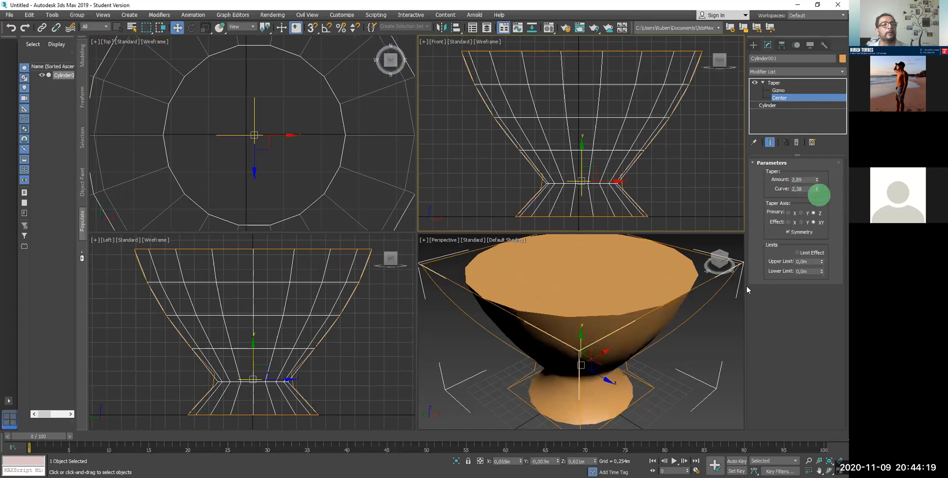
{"action": "mouse_move", "coordinate": [818, 190]}
{"action": "left_mouse_down"}
{"action": "mouse_move", "coordinate": [821, 168]}
{"action": "mouse_move", "coordinate": [820, 191]}
{"action": "left_mouse_up"}
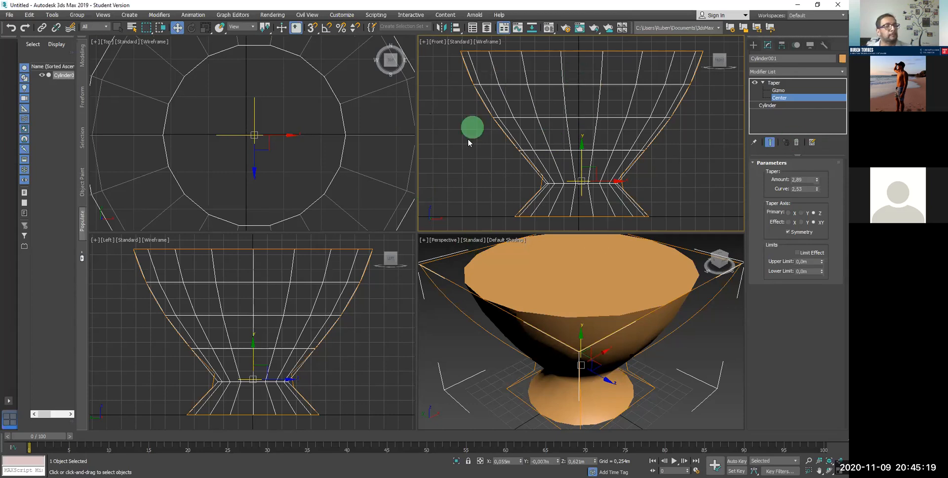
Step: Reset the scene, discarding the tapered cylinder without saving
{"action": "left_click", "coordinate": [10, 16]}
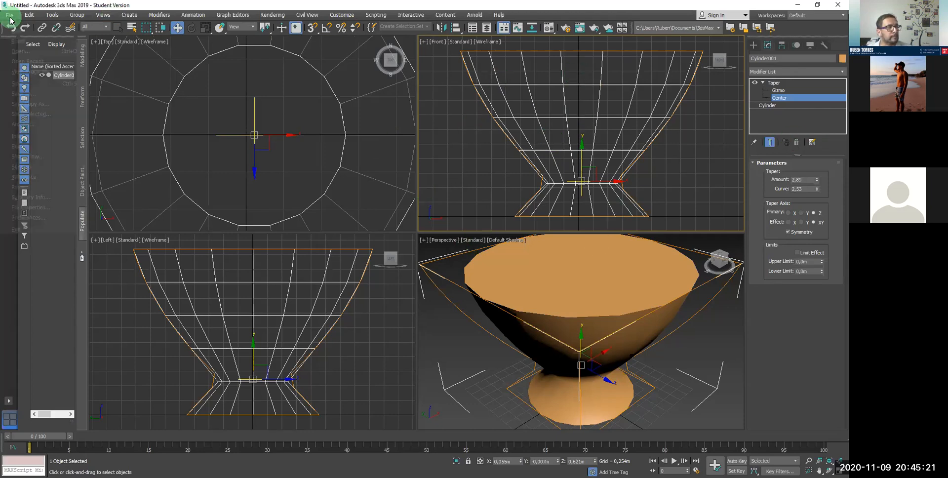
{"action": "left_click", "coordinate": [22, 40]}
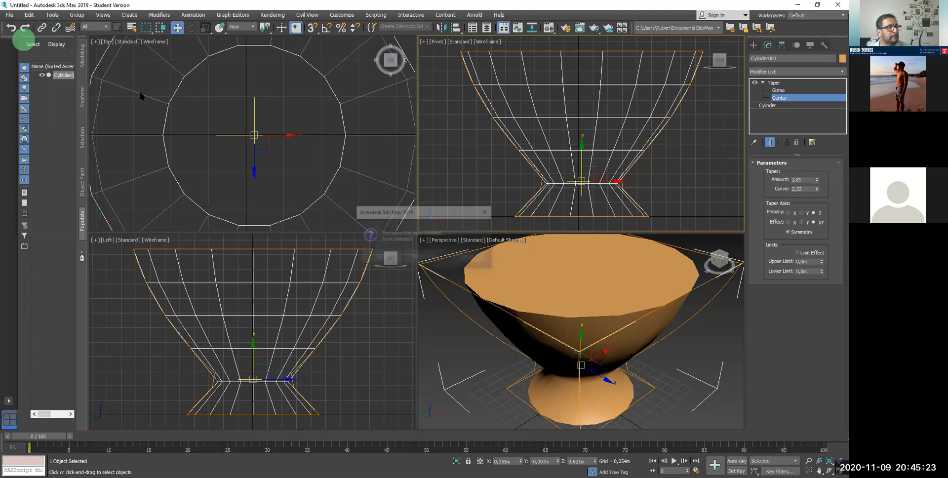
{"action": "left_click", "coordinate": [420, 256]}
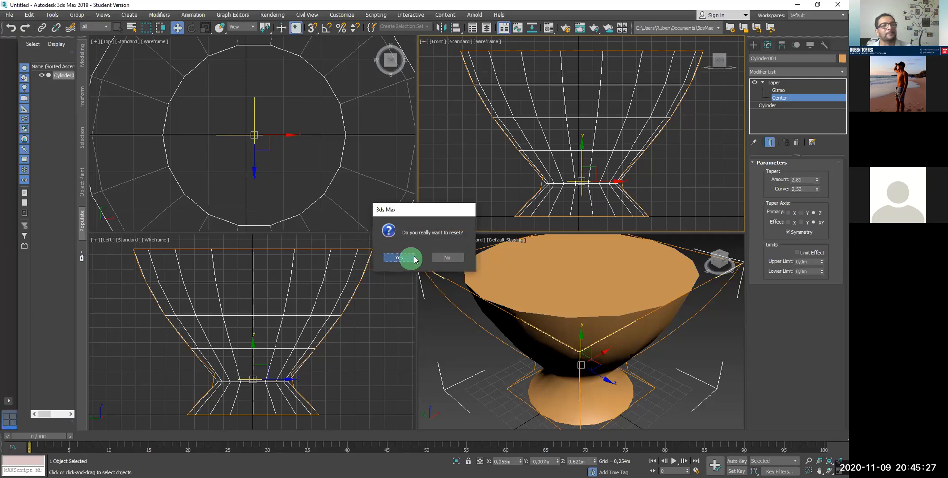
{"action": "left_click", "coordinate": [399, 257]}
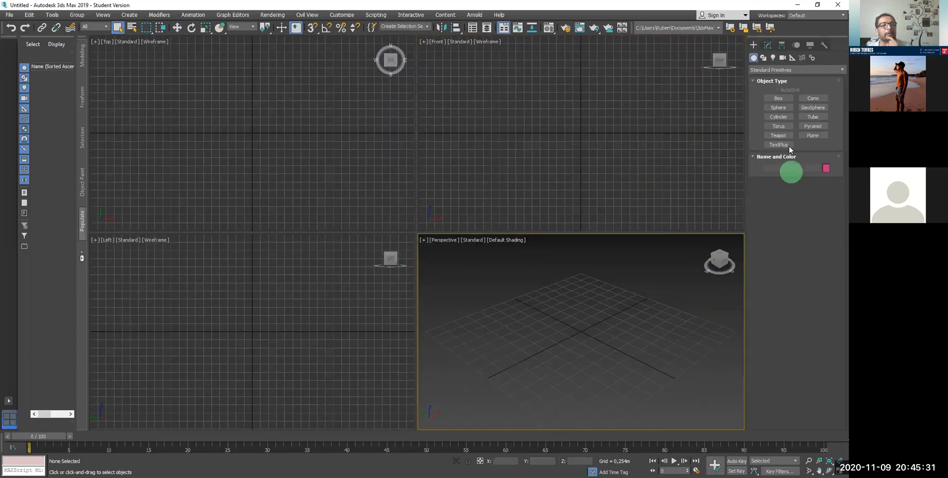
Step: Draw a cylinder near the centre of the Top view, about 0.78 m in radius and 2.49 m high
{"action": "left_click", "coordinate": [770, 96]}
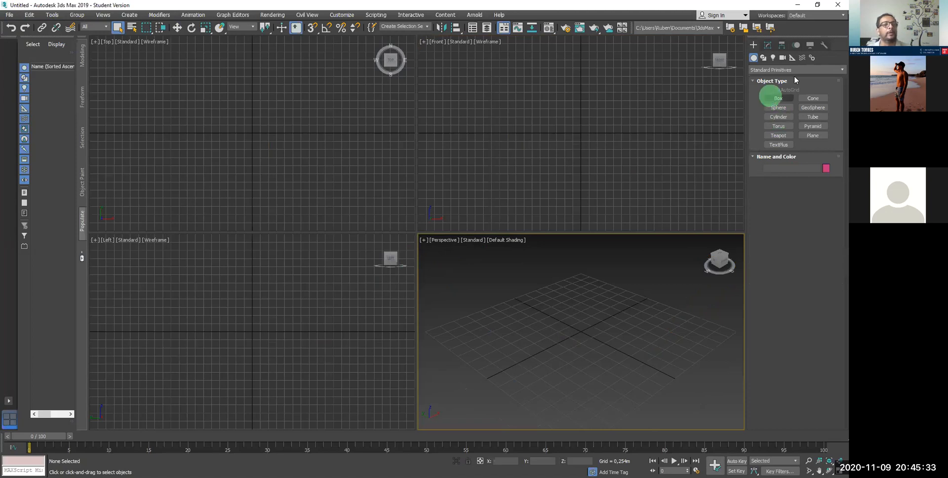
{"action": "left_click", "coordinate": [792, 78]}
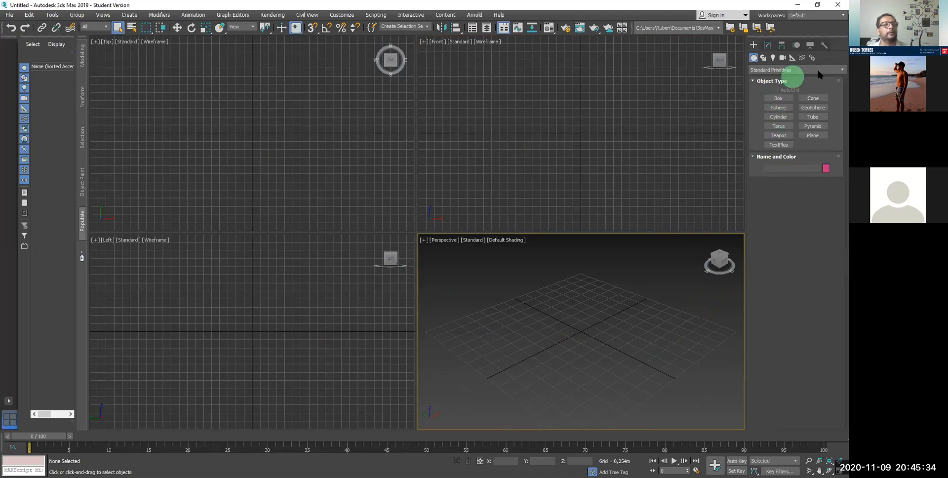
{"action": "left_click", "coordinate": [785, 118]}
{"action": "left_click_drag", "start_coordinate": [248, 140], "coordinate": [271, 134]}
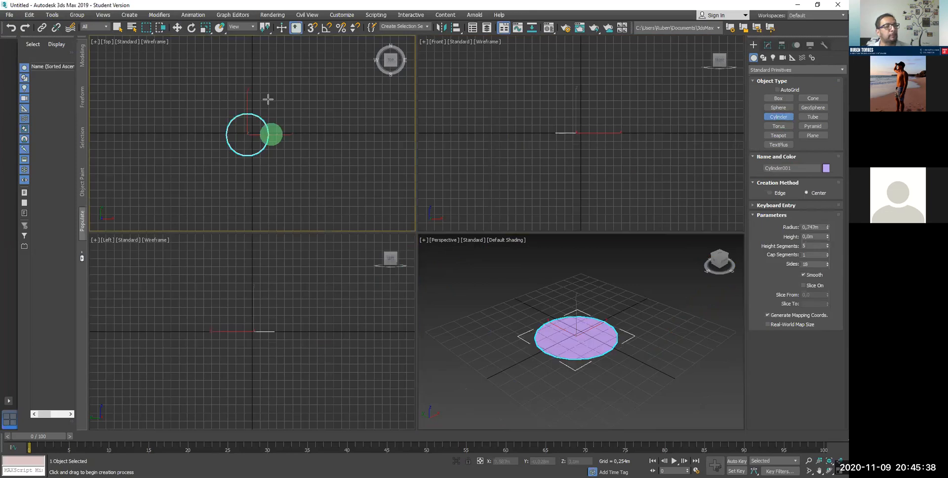
{"action": "left_click", "coordinate": [264, 55]}
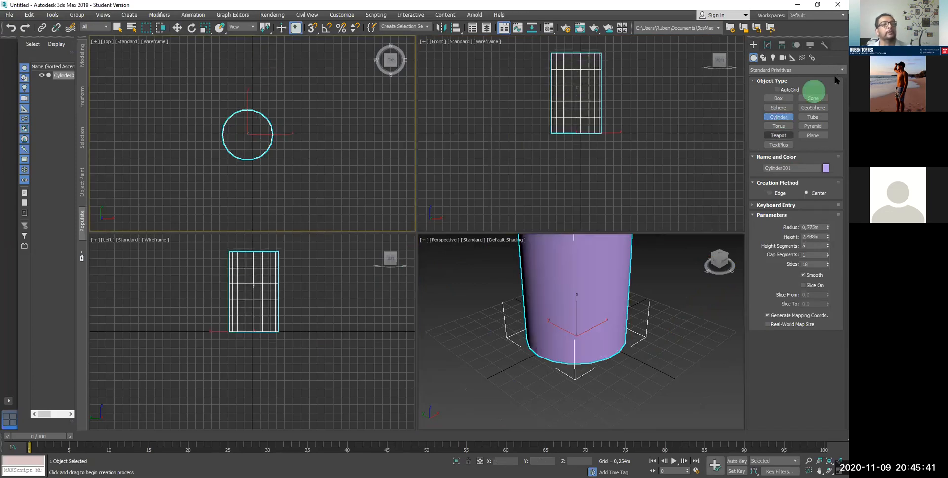
Step: Open the new cylinder's modification settings and add the Melt modifier
{"action": "left_click", "coordinate": [784, 74]}
{"action": "left_click", "coordinate": [766, 46]}
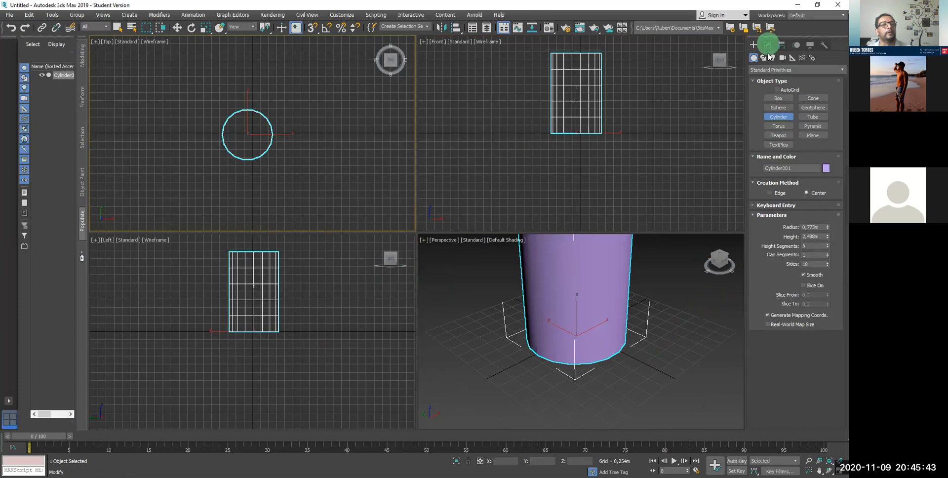
{"action": "left_click", "coordinate": [822, 88]}
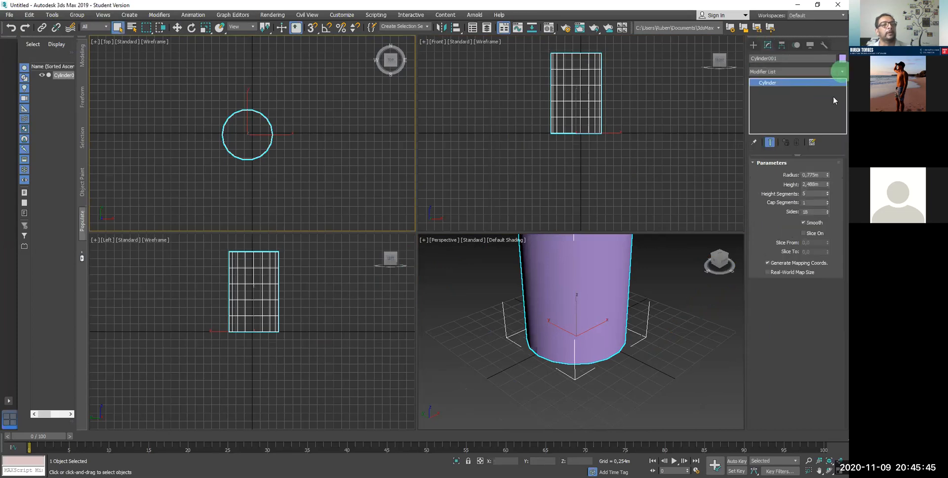
{"action": "scroll", "coordinate": [836, 168], "scroll_direction": "down", "scroll_amount": 3}
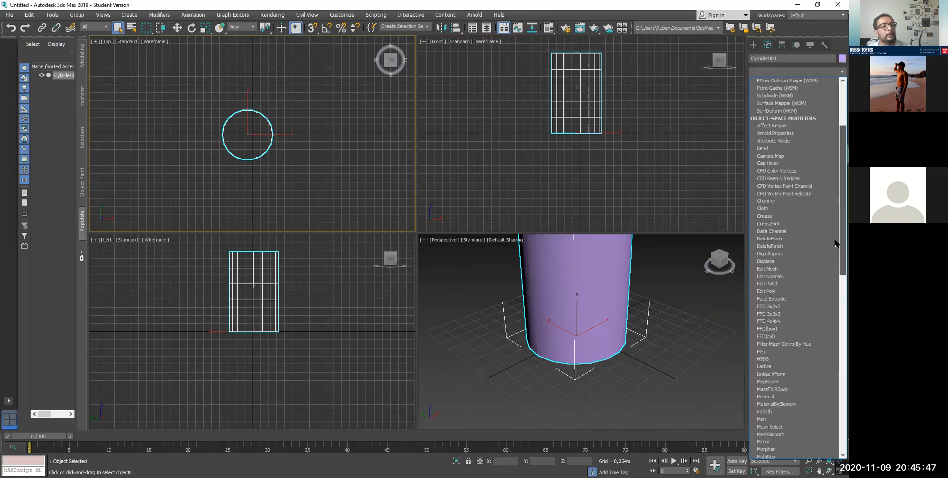
{"action": "scroll", "coordinate": [834, 244], "scroll_direction": "down", "scroll_amount": 10}
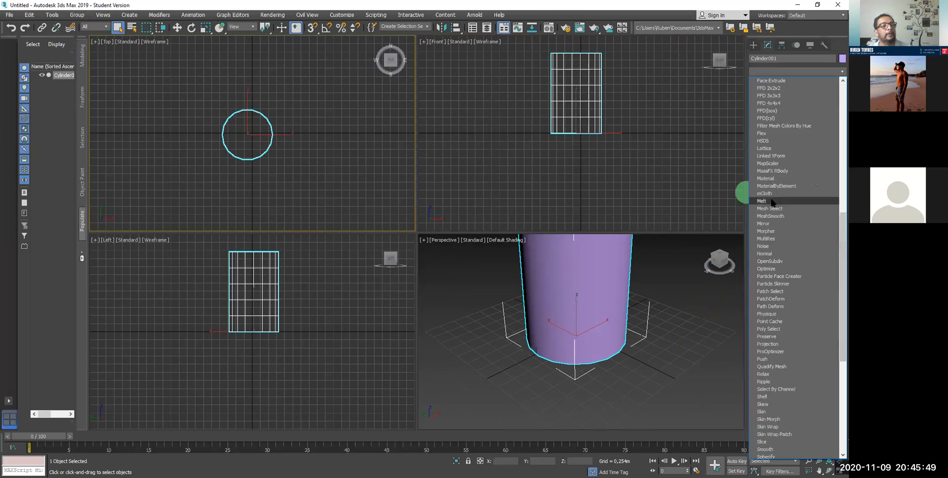
{"action": "left_click", "coordinate": [755, 201]}
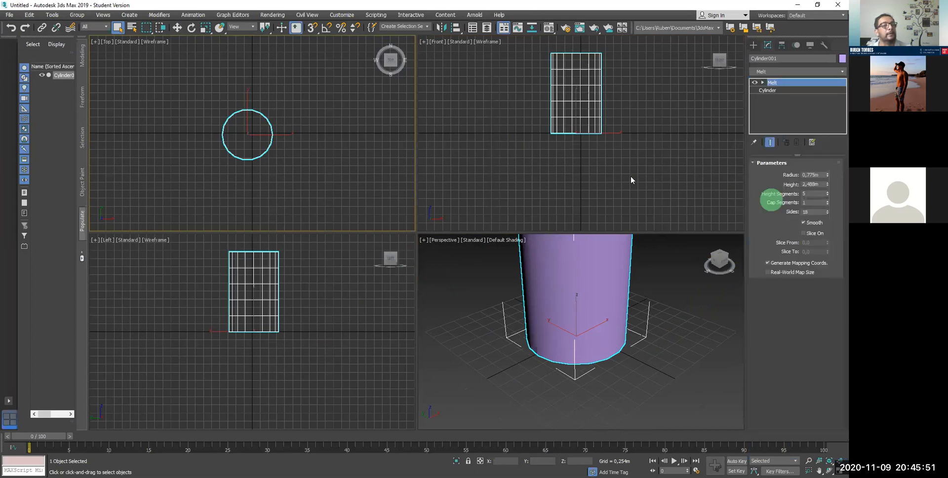
Step: Try melting the cylinder with Ice solidity at an amount of about 392, and undo the melt
{"action": "left_click_drag", "start_coordinate": [821, 166], "coordinate": [833, 66]}
{"action": "left_click_drag", "start_coordinate": [831, 109], "coordinate": [786, 84]}
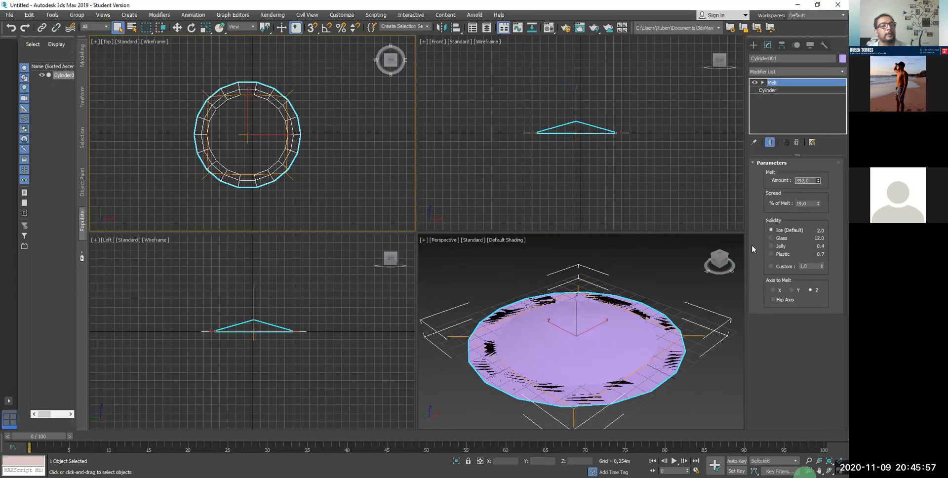
{"action": "key", "text": "ctrl+z"}
Step: Try Glass solidity with melt amounts up to 1000, and return the amount to 0
{"action": "left_click", "coordinate": [773, 240]}
{"action": "left_click", "coordinate": [818, 180]}
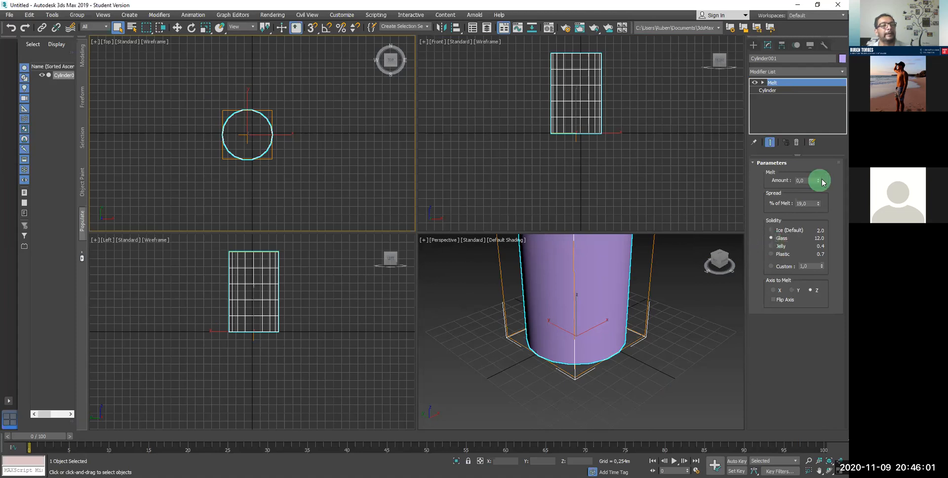
{"action": "left_click_drag", "start_coordinate": [822, 183], "coordinate": [818, 123]}
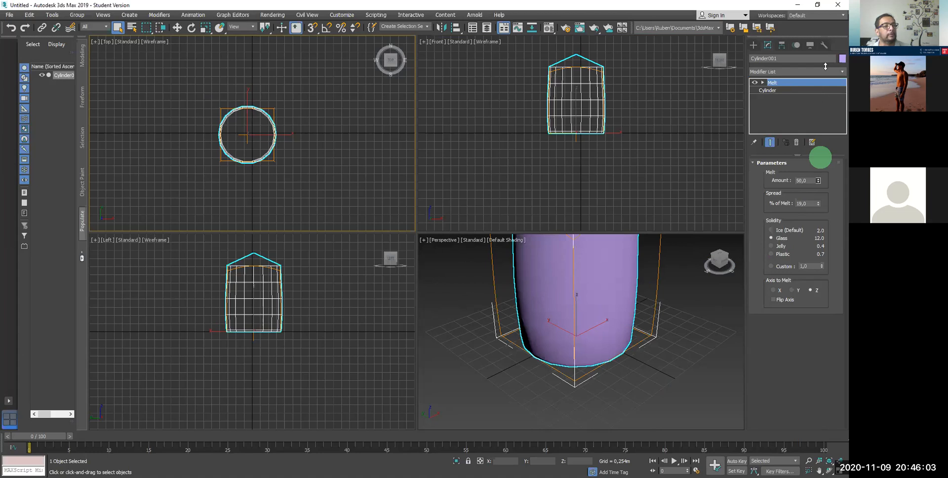
{"action": "left_click_drag", "start_coordinate": [824, 66], "coordinate": [823, 33]}
{"action": "left_click_drag", "start_coordinate": [802, 429], "coordinate": [794, 394]}
{"action": "left_click_drag", "start_coordinate": [764, 24], "coordinate": [810, 43]}
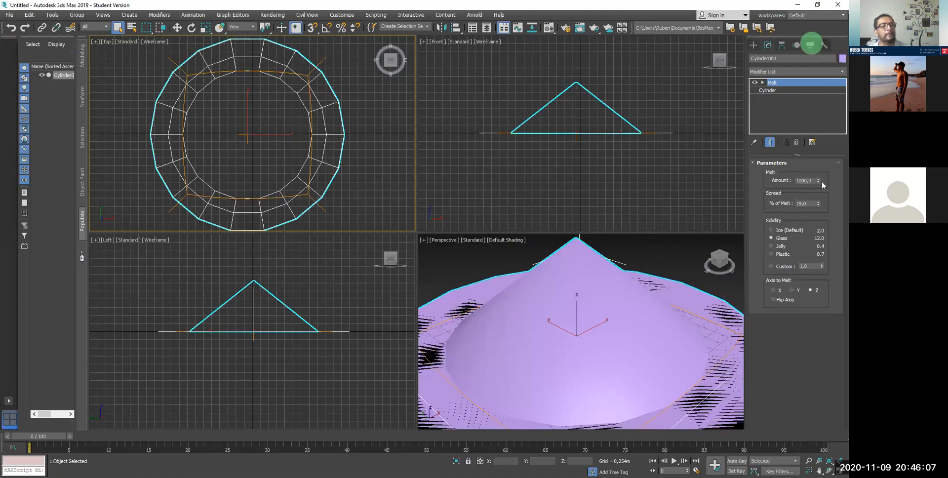
{"action": "left_click_drag", "start_coordinate": [821, 232], "coordinate": [819, 197]}
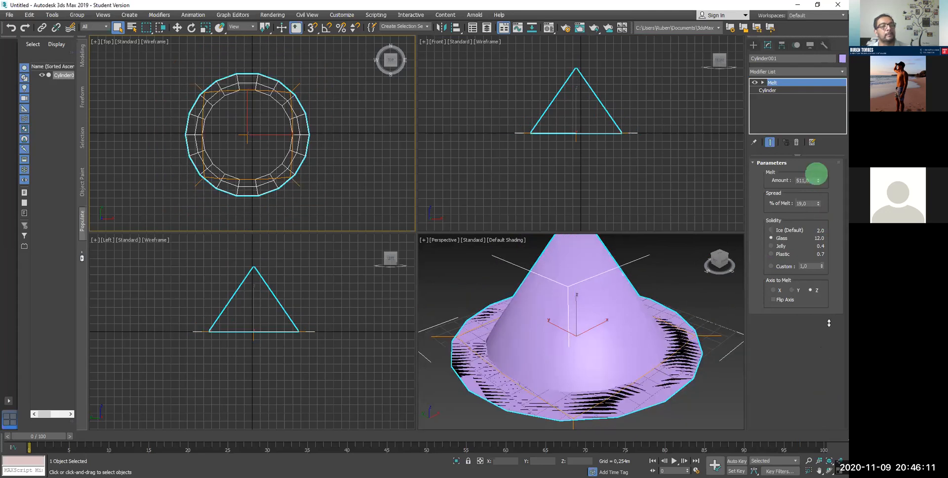
{"action": "left_click_drag", "start_coordinate": [829, 322], "coordinate": [829, 390]}
{"action": "left_click_drag", "start_coordinate": [830, 422], "coordinate": [777, 260]}
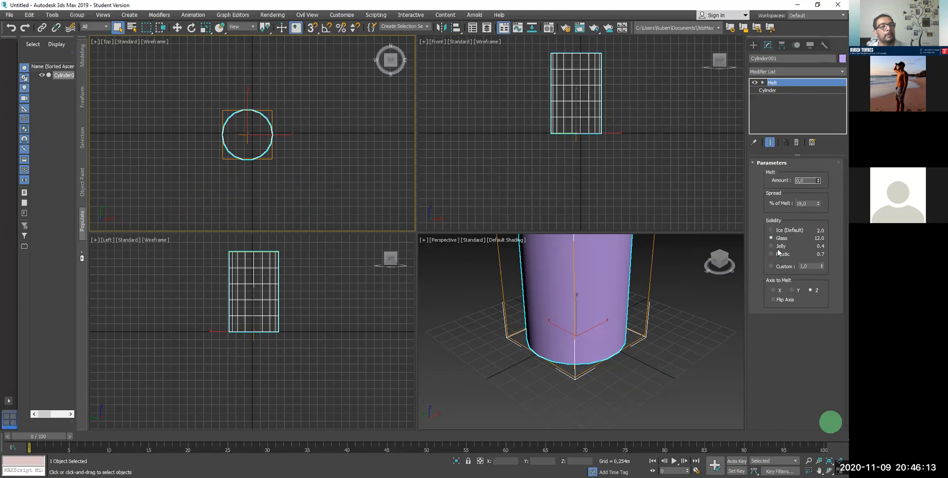
Step: Try melting the cylinder with Jelly solidity, and return the amount to 0
{"action": "left_click", "coordinate": [778, 247]}
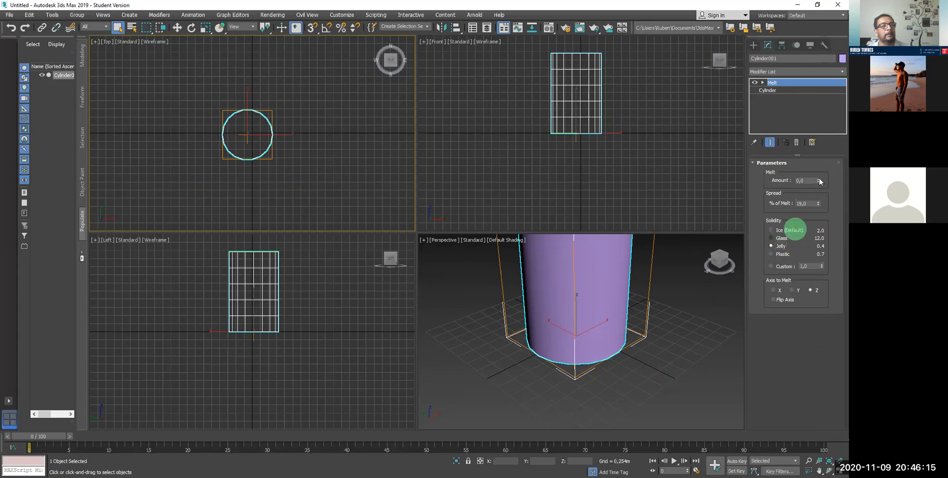
{"action": "left_click_drag", "start_coordinate": [819, 182], "coordinate": [829, 127]}
{"action": "left_click_drag", "start_coordinate": [818, 181], "coordinate": [832, 117]}
{"action": "left_click_drag", "start_coordinate": [9, 209], "coordinate": [2, 262]}
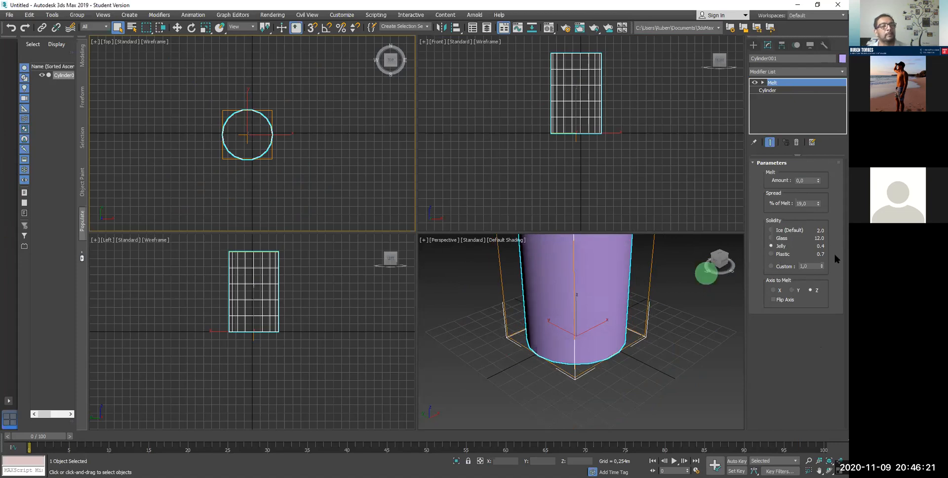
Step: Try melting the cylinder with Plastic solidity, and undo the melt
{"action": "left_click", "coordinate": [770, 254]}
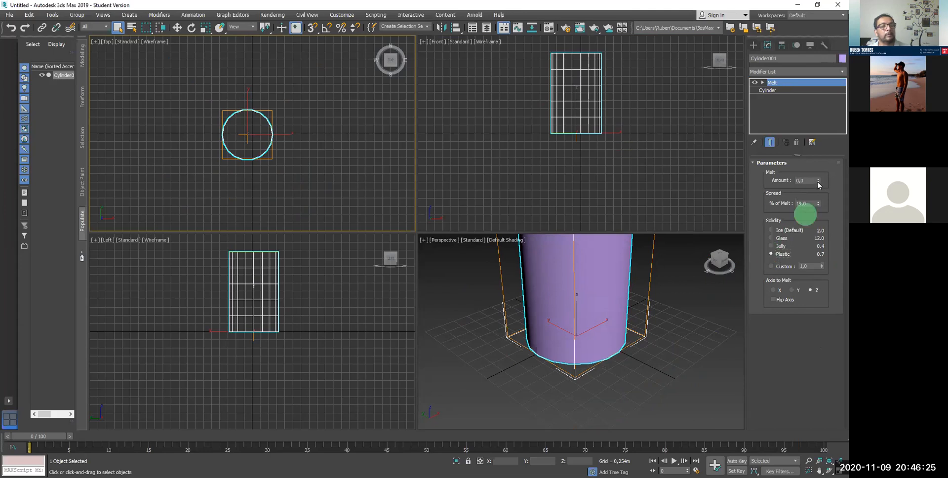
{"action": "left_click_drag", "start_coordinate": [820, 113], "coordinate": [815, 138]}
{"action": "key", "text": "ctrl+z"}
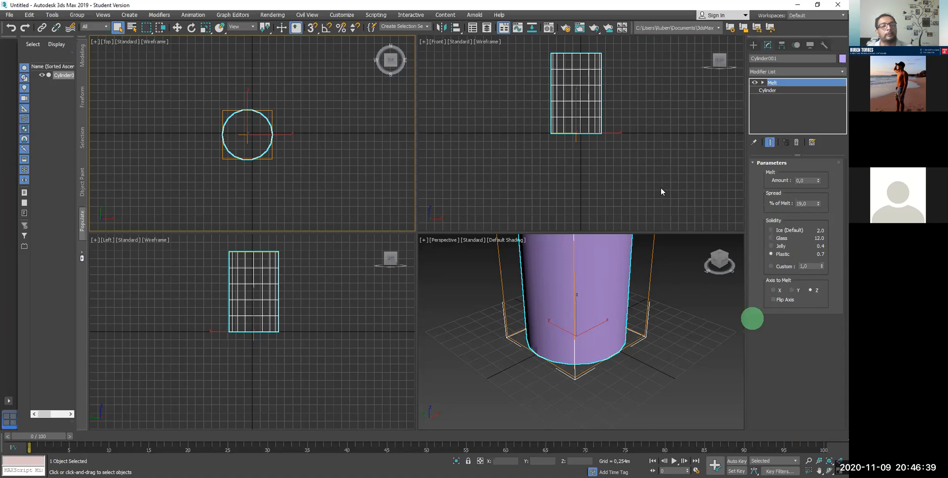
Step: Delete the Melt modifier from the cylinder and open the list of available modifiers
{"action": "right_click", "coordinate": [777, 105]}
{"action": "left_click", "coordinate": [758, 100]}
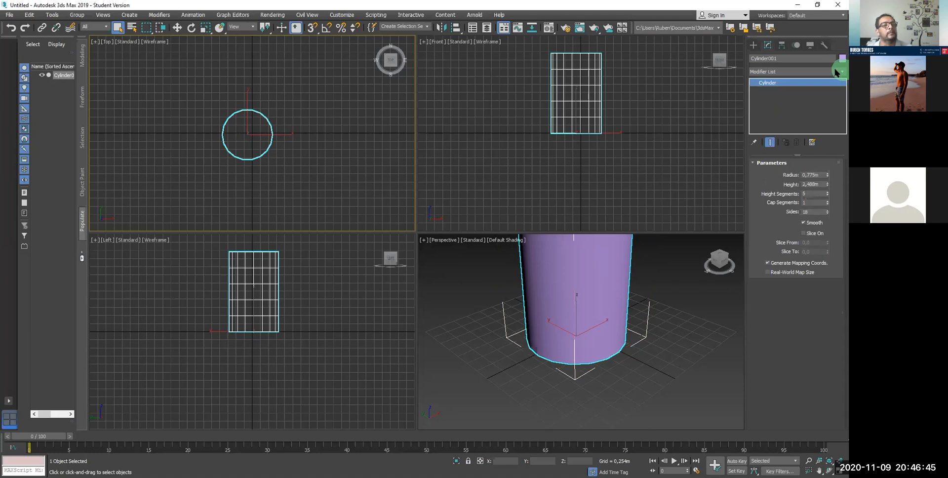
{"action": "left_click", "coordinate": [835, 72]}
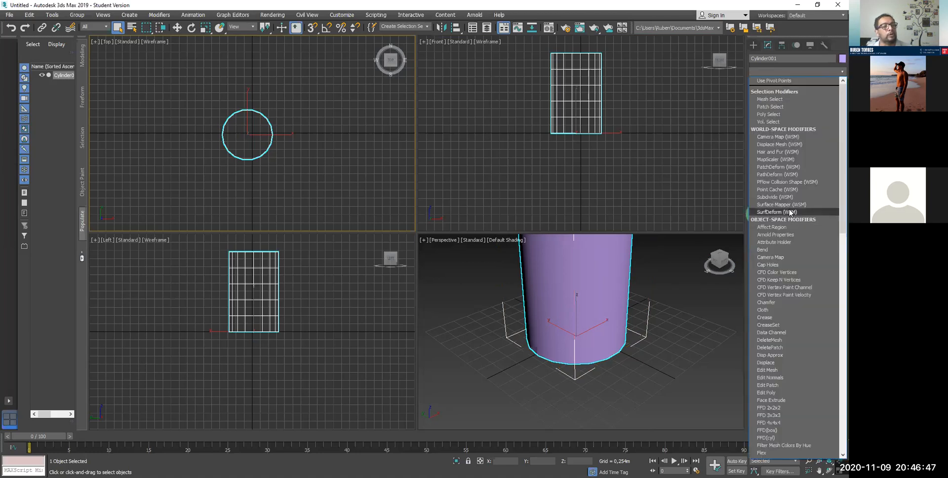
{"action": "scroll", "coordinate": [788, 247], "scroll_direction": "down", "scroll_amount": 1}
{"action": "scroll", "coordinate": [784, 279], "scroll_direction": "down", "scroll_amount": 2}
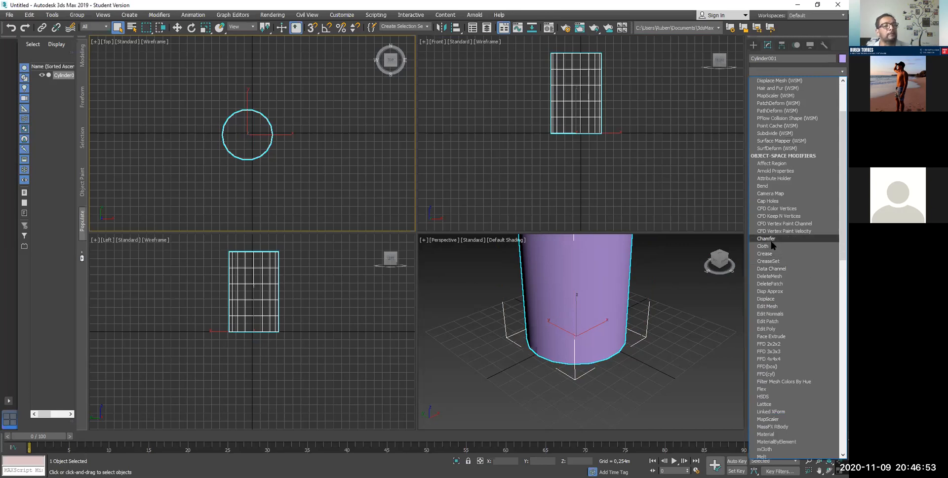
{"action": "left_click", "coordinate": [459, 190]}
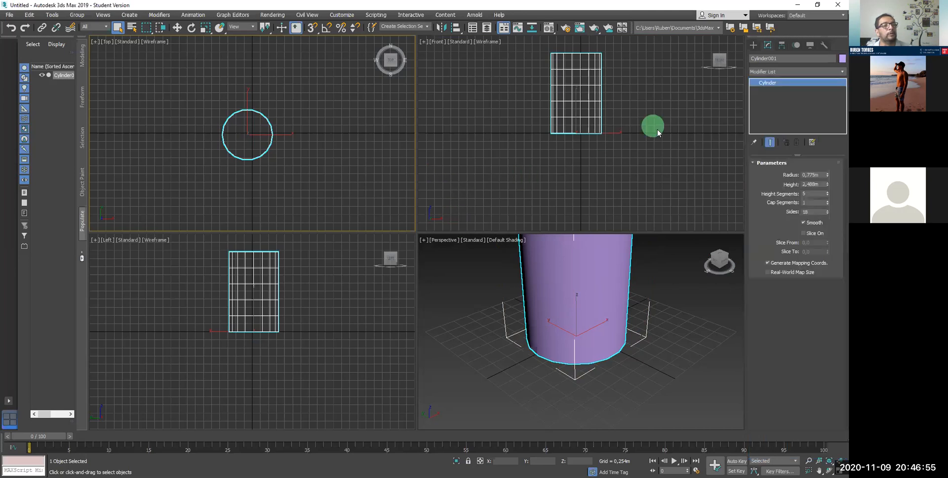
Step: Delete the cylinder from the scene
{"action": "left_click", "coordinate": [225, 120]}
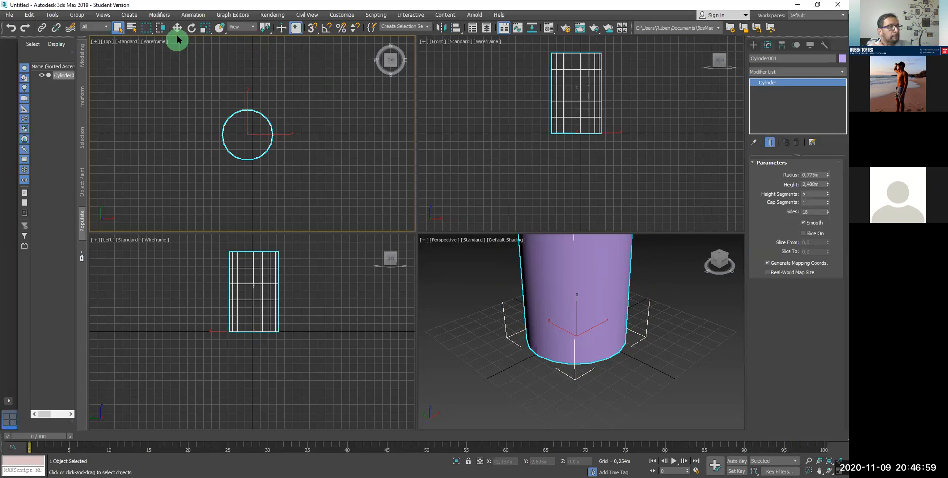
{"action": "key", "text": "Delete"}
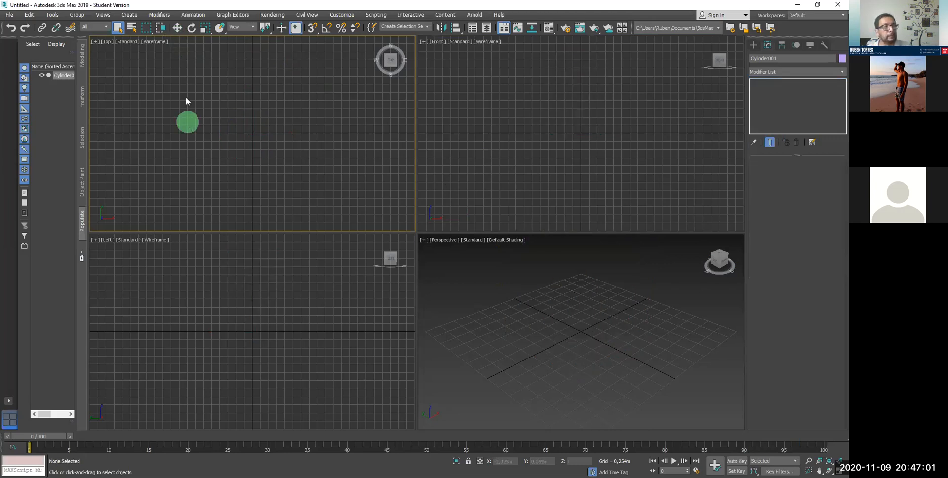
Step: Create a box in the Top view about 1.88 m long, 4.49 m wide and 0.97 m high
{"action": "left_click", "coordinate": [754, 45]}
{"action": "left_click", "coordinate": [775, 100]}
{"action": "left_click_drag", "start_coordinate": [205, 120], "coordinate": [179, 110]}
{"action": "left_click_drag", "start_coordinate": [242, 133], "coordinate": [324, 171]}
{"action": "left_click", "coordinate": [323, 141]}
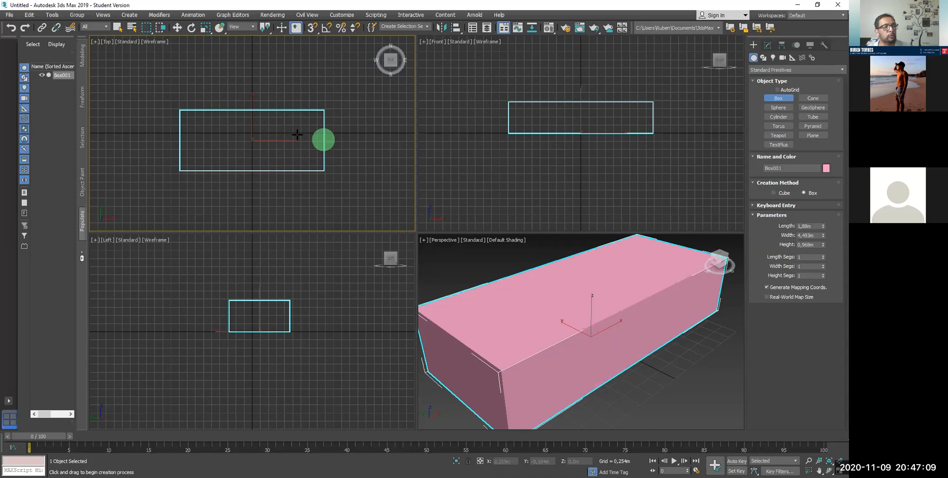
{"action": "left_click", "coordinate": [631, 71]}
Step: Apply an Edit Poly modifier to the box
{"action": "left_click", "coordinate": [767, 46]}
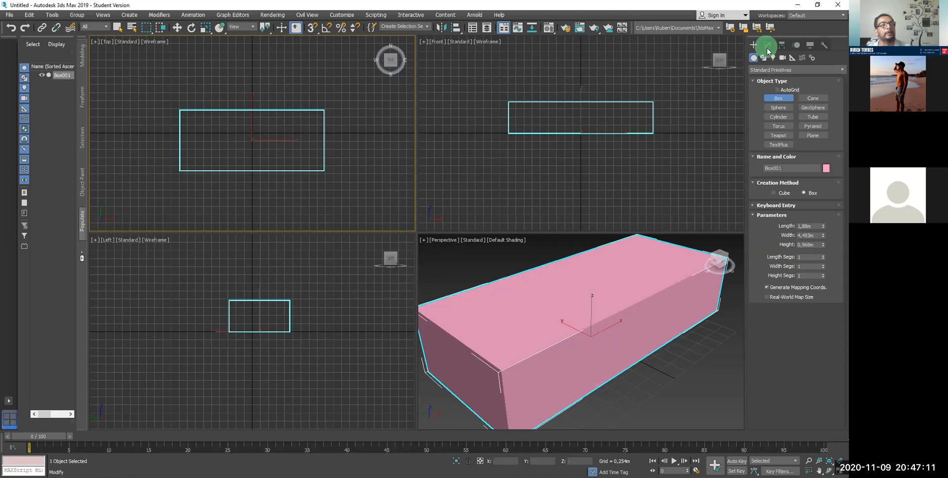
{"action": "left_click", "coordinate": [797, 80]}
{"action": "left_click", "coordinate": [836, 74]}
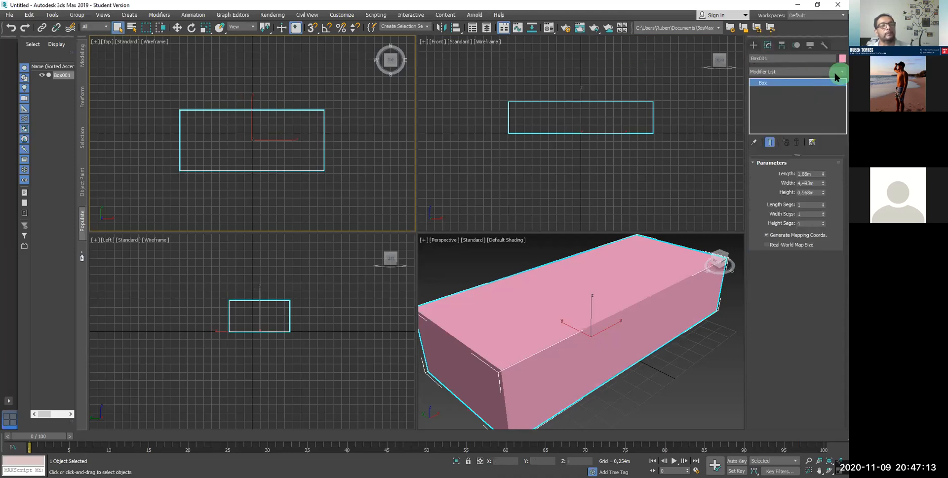
{"action": "scroll", "coordinate": [792, 257], "scroll_direction": "up", "scroll_amount": 3}
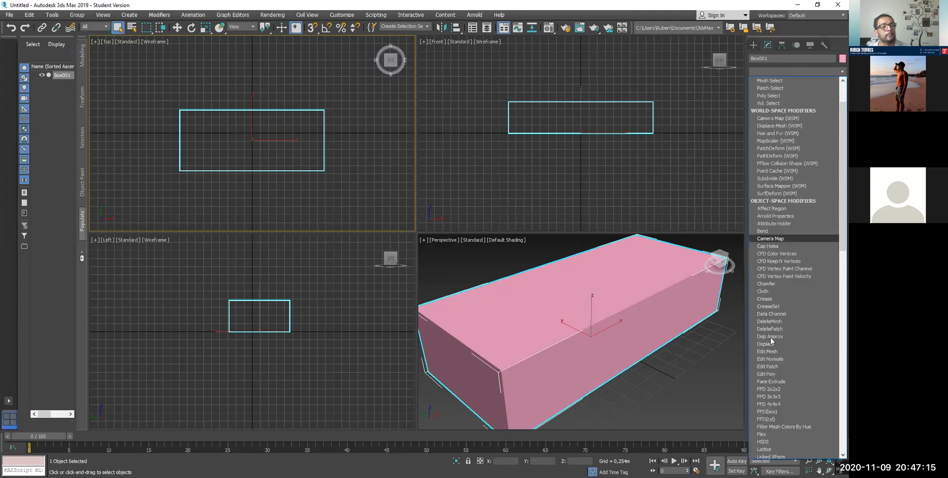
{"action": "scroll", "coordinate": [781, 338], "scroll_direction": "down", "scroll_amount": 2}
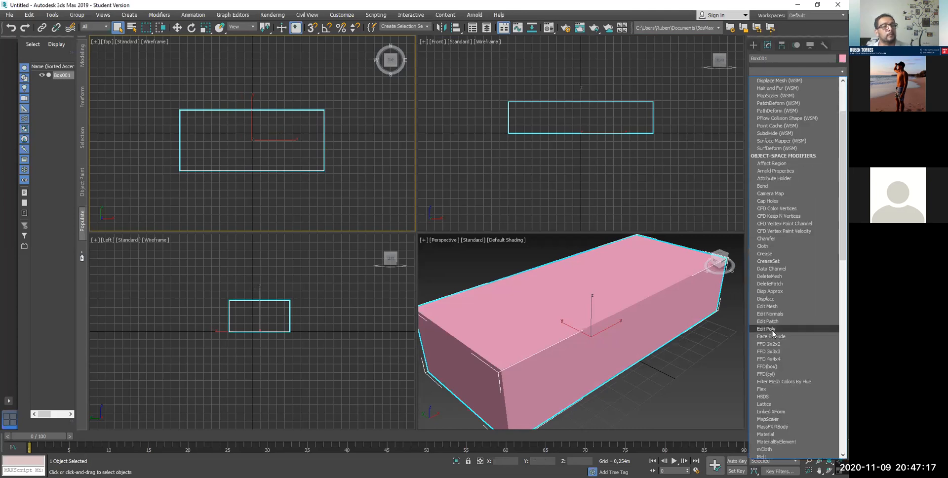
{"action": "left_click", "coordinate": [768, 329]}
{"action": "left_click", "coordinate": [789, 123]}
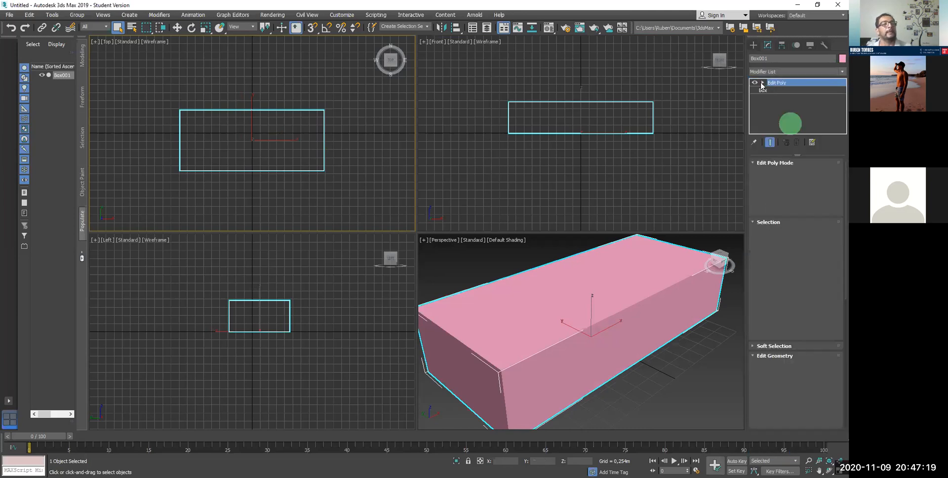
Step: Enter the Edge level of the Edit Poly modifier and select the long top edge at the box's front
{"action": "left_click", "coordinate": [762, 83]}
{"action": "left_click", "coordinate": [779, 99]}
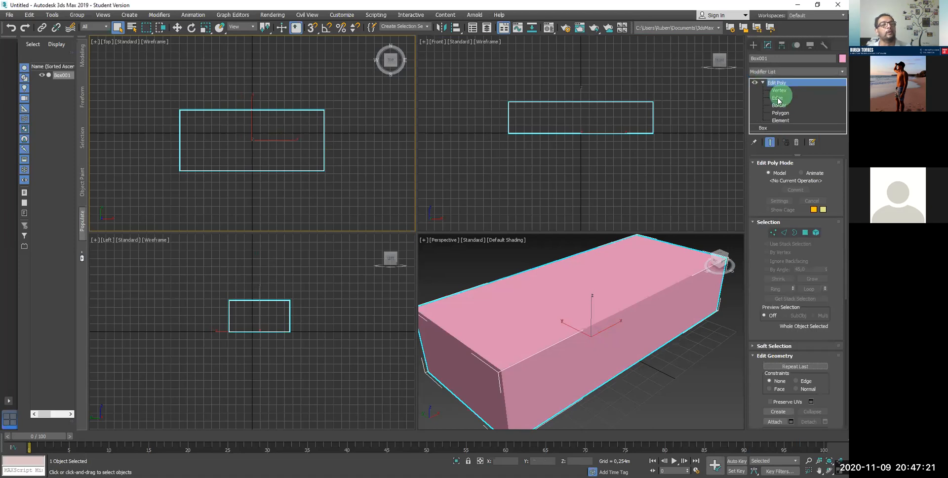
{"action": "left_click", "coordinate": [608, 316]}
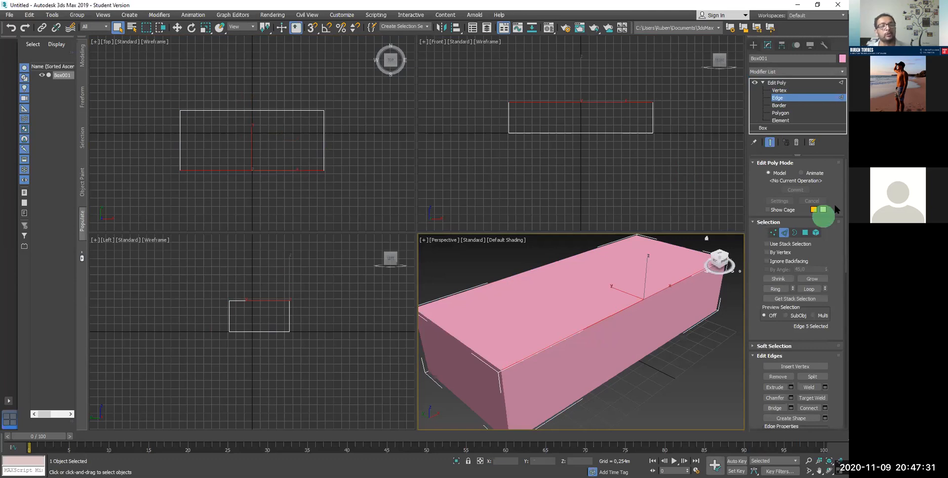
Step: Try to chamfer the selected front top edge freehand in the Perspective view
{"action": "scroll", "coordinate": [819, 239], "scroll_direction": "down", "scroll_amount": 5}
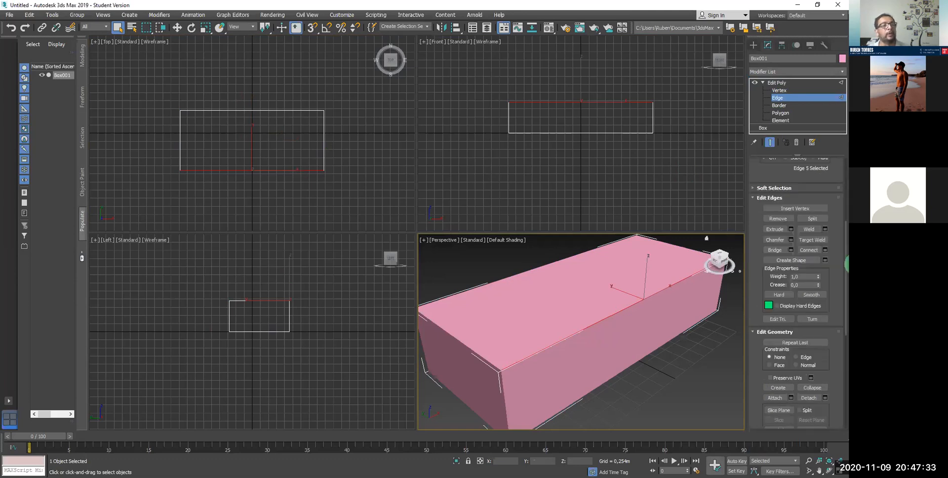
{"action": "left_click", "coordinate": [767, 242]}
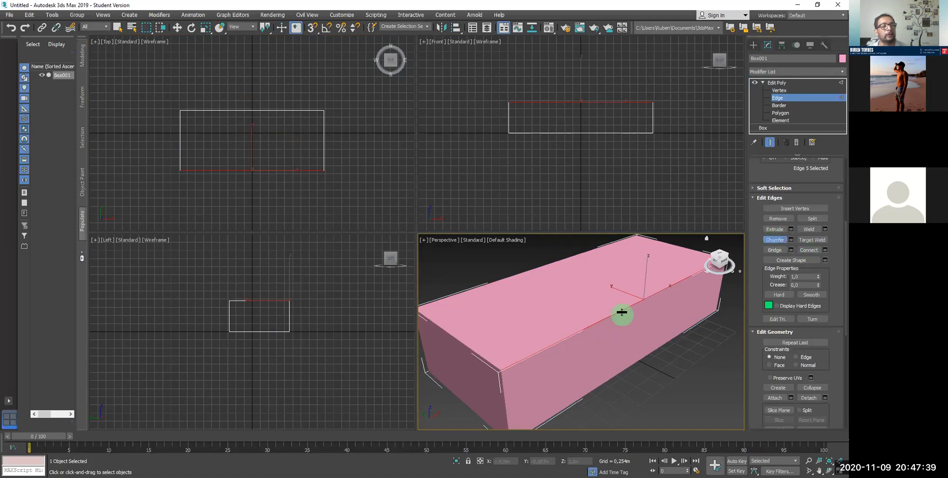
{"action": "left_click_drag", "start_coordinate": [620, 310], "coordinate": [620, 289]}
{"action": "key", "text": "ctrl+z"}
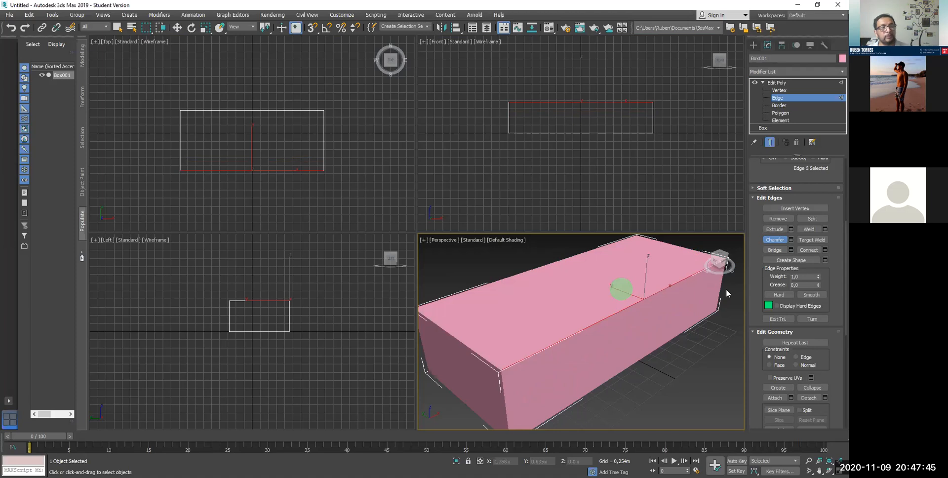
Step: Chamfer the front top edge by 0.334 m with 22 segments, switching the chamfer type to get a rounded profile
{"action": "left_click", "coordinate": [788, 241]}
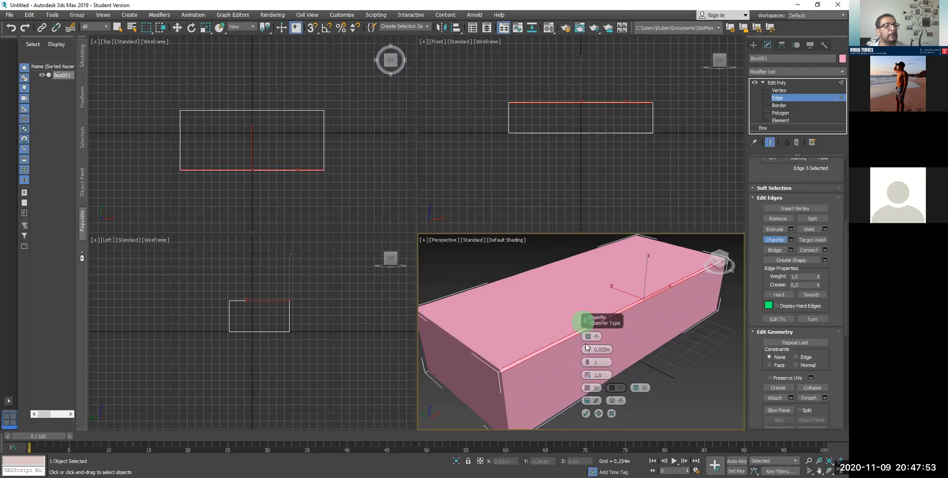
{"action": "mouse_move", "coordinate": [587, 351]}
{"action": "left_mouse_down"}
{"action": "mouse_move", "coordinate": [585, 323]}
{"action": "mouse_move", "coordinate": [585, 340]}
{"action": "left_mouse_up"}
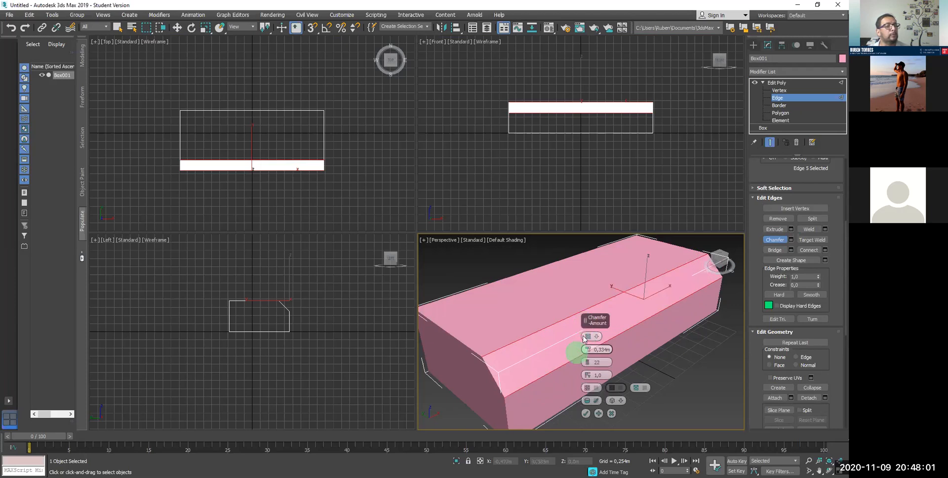
{"action": "left_click", "coordinate": [590, 336]}
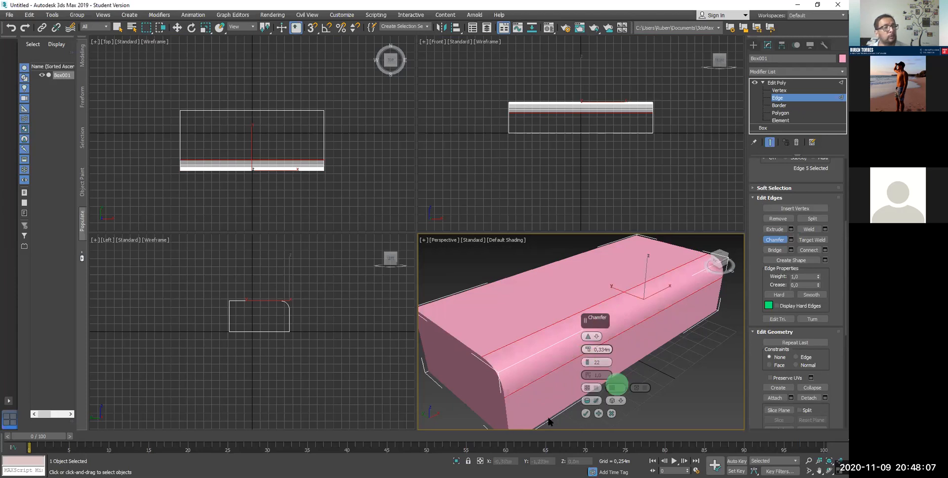
{"action": "left_click", "coordinate": [585, 413]}
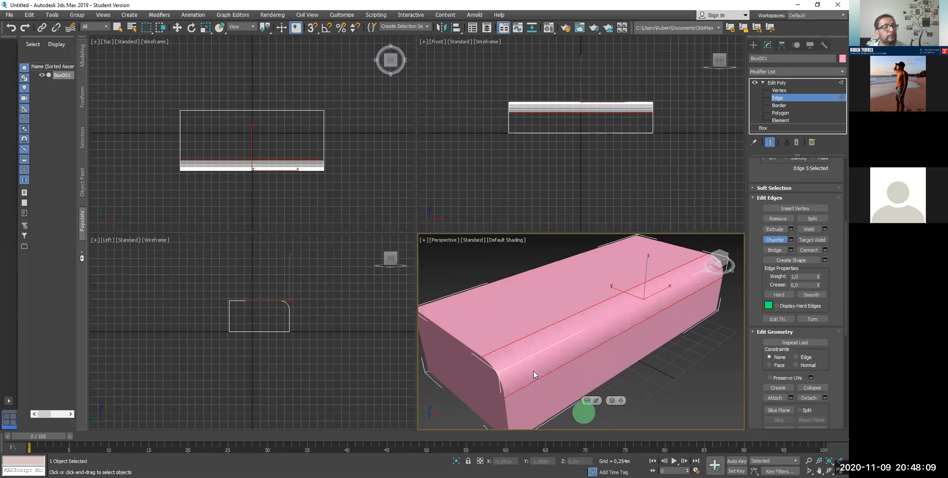
Step: Chamfer the opposite long top edge of the box with the same 0.334 m amount and 22 segments
{"action": "middle_click_drag", "start_coordinate": [556, 356], "coordinate": [562, 332]}
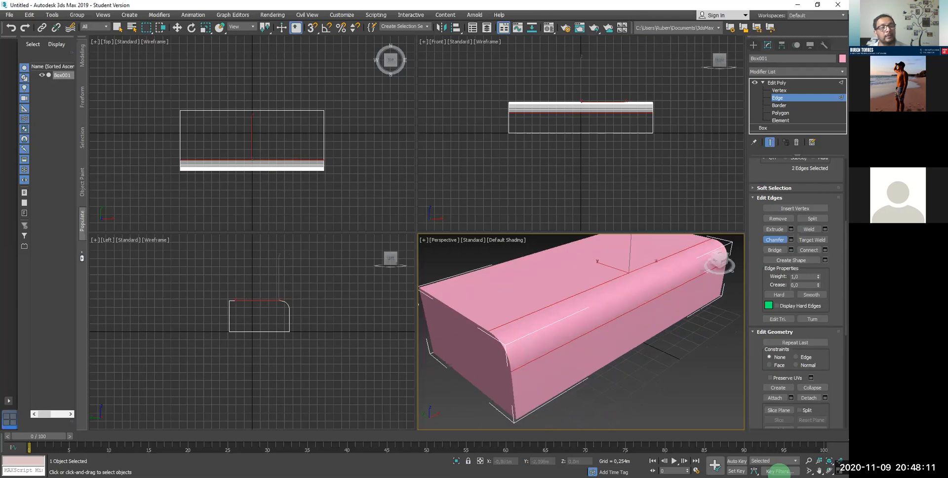
{"action": "key", "text": "alt+w"}
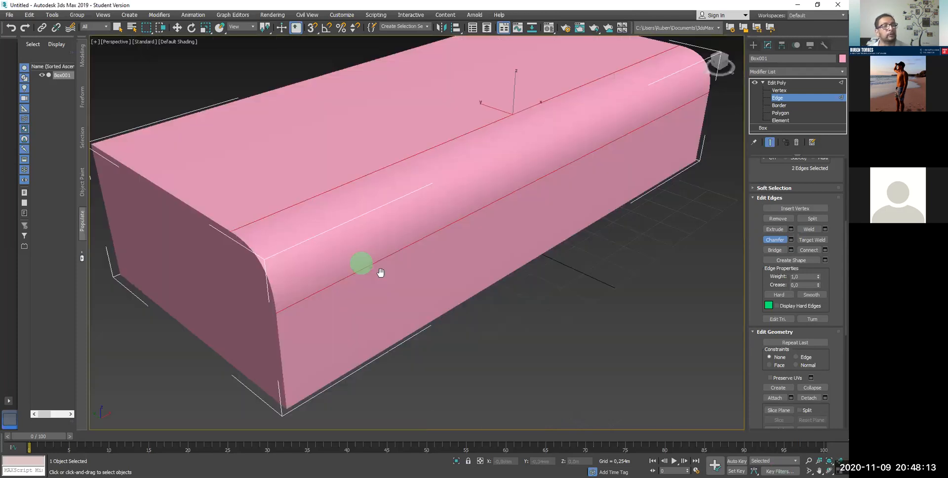
{"action": "middle_click_drag", "start_coordinate": [361, 263], "coordinate": [381, 274]}
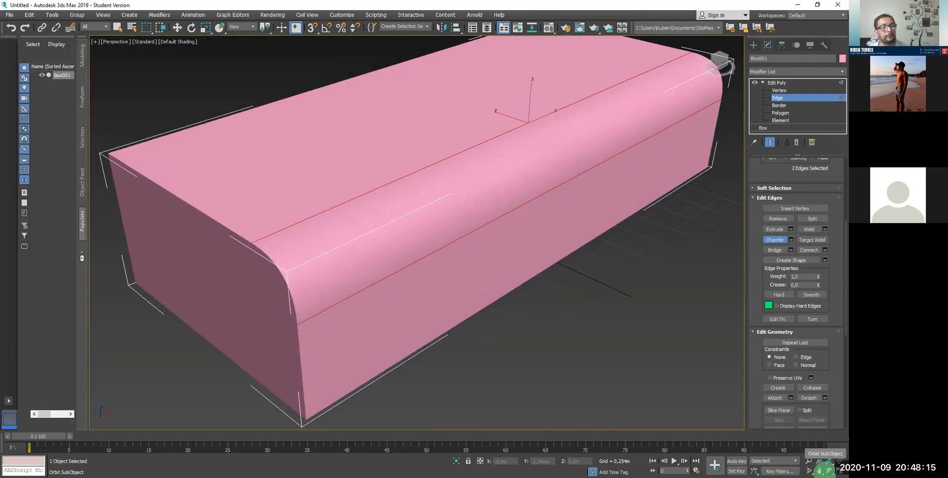
{"action": "left_click", "coordinate": [828, 469]}
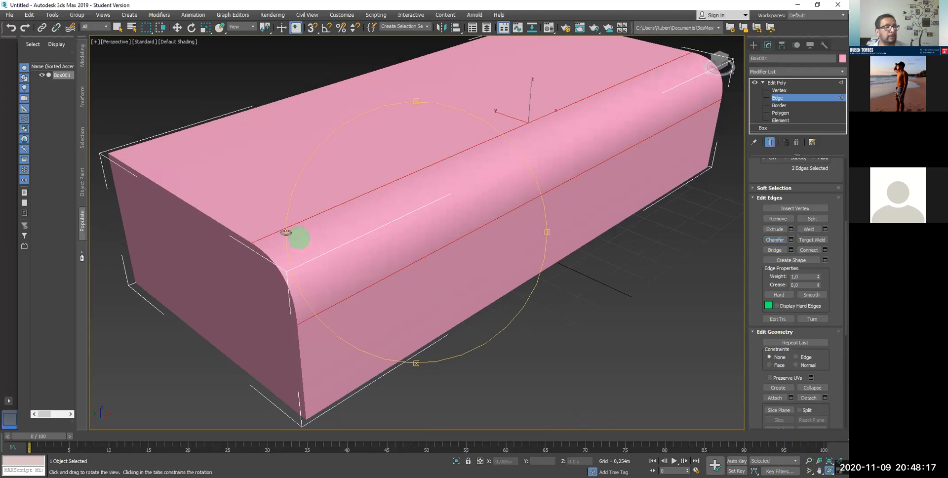
{"action": "left_click_drag", "start_coordinate": [324, 265], "coordinate": [307, 284]}
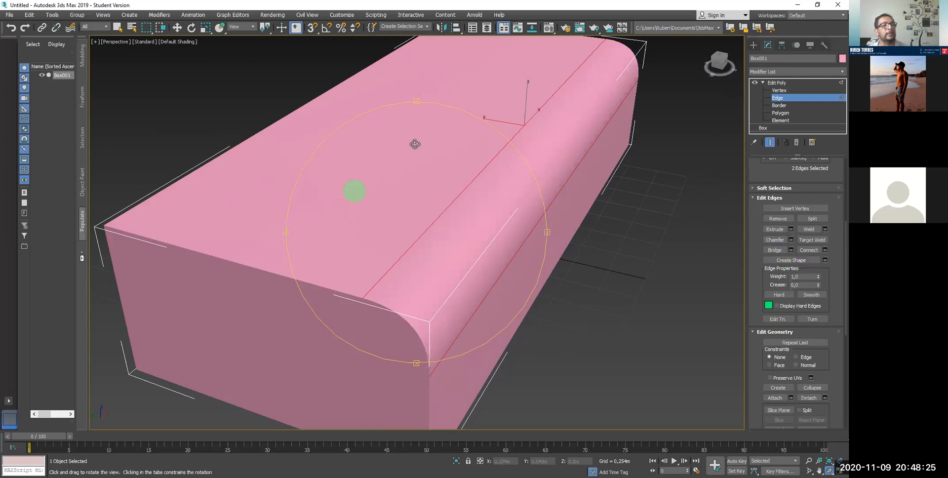
{"action": "left_click", "coordinate": [177, 27]}
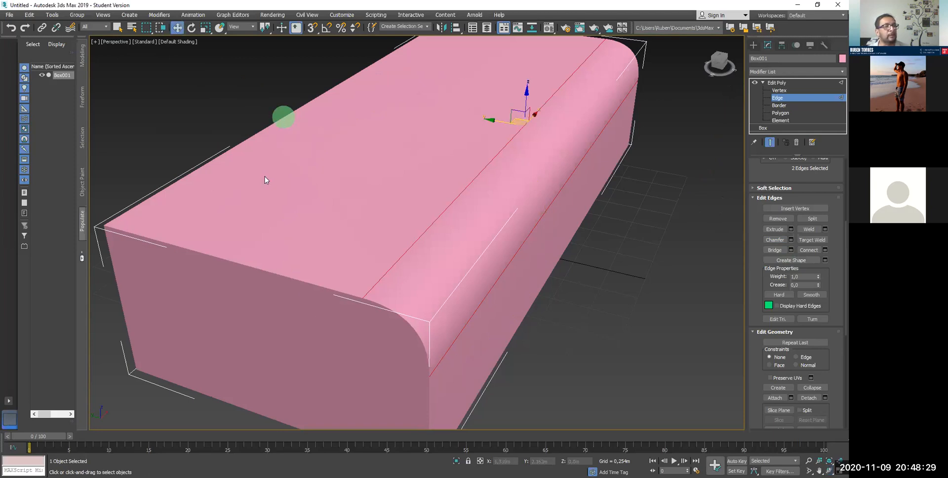
{"action": "left_click", "coordinate": [432, 74]}
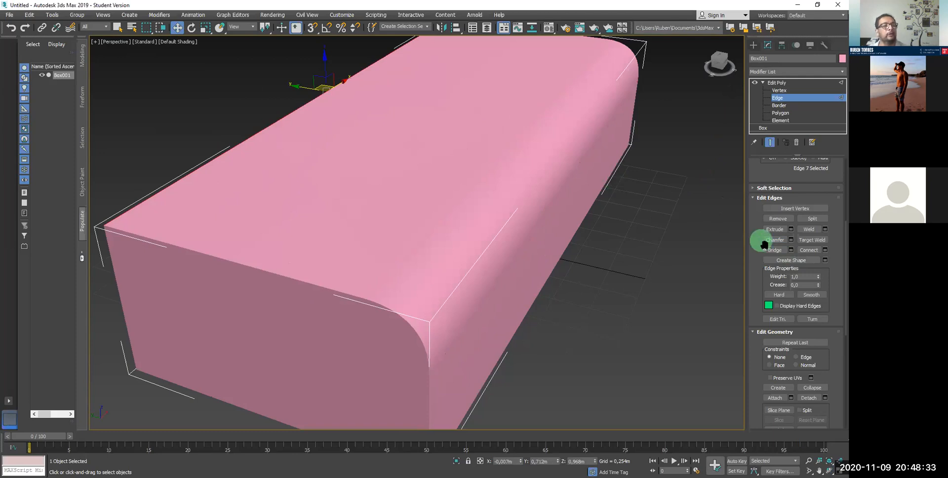
{"action": "left_click", "coordinate": [790, 239]}
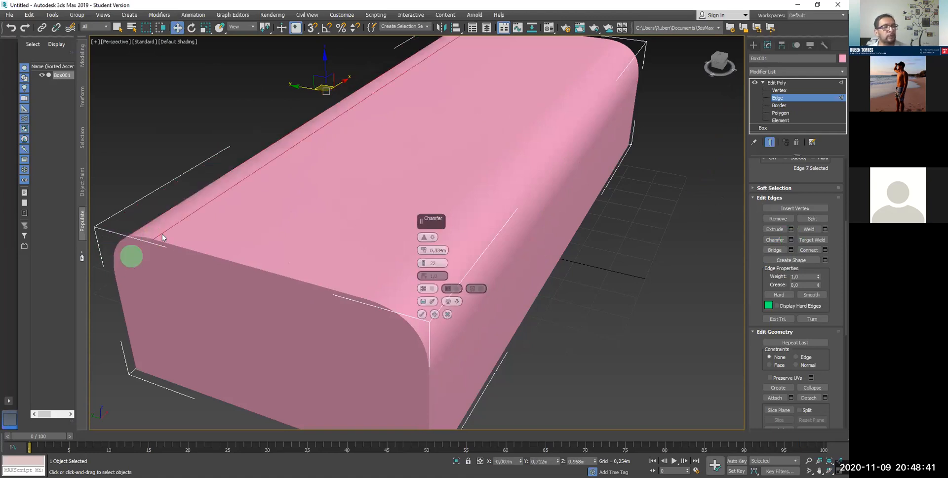
{"action": "left_click", "coordinate": [422, 315]}
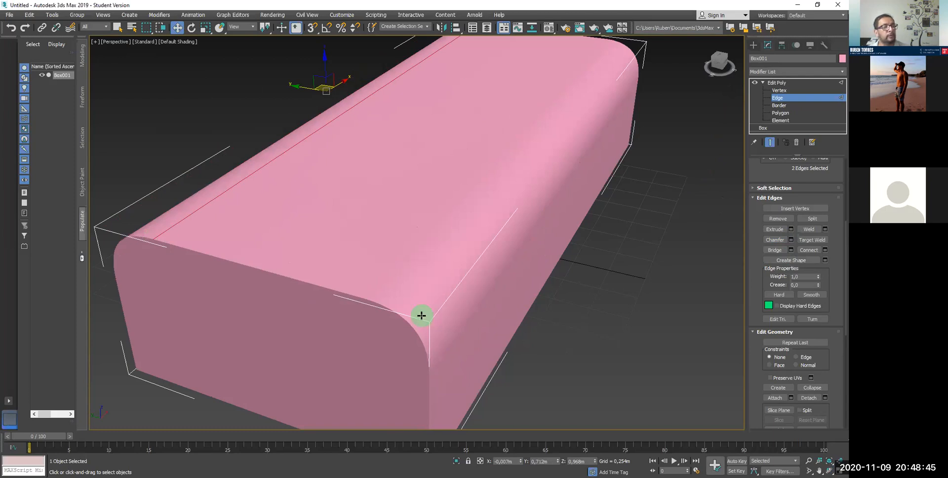
Step: Examine both rounded edges and the end face of the box from different angles
{"action": "middle_click_drag", "start_coordinate": [582, 294], "coordinate": [635, 296]}
{"action": "middle_click_drag", "start_coordinate": [541, 298], "coordinate": [620, 306]}
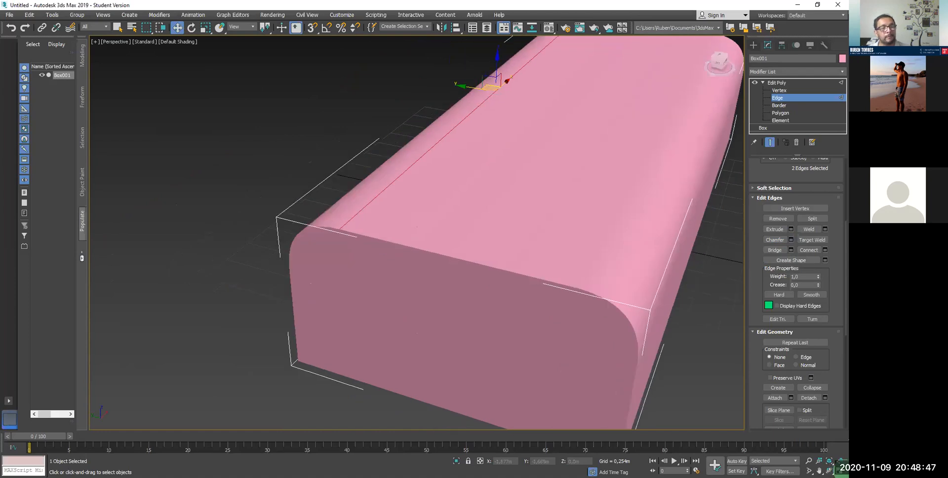
{"action": "key", "text": "ctrl+r"}
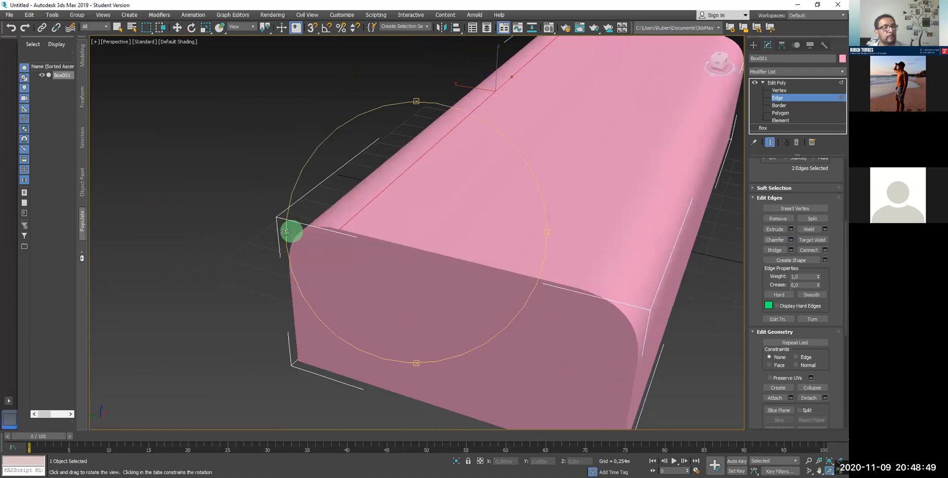
{"action": "left_click_drag", "start_coordinate": [326, 239], "coordinate": [376, 245]}
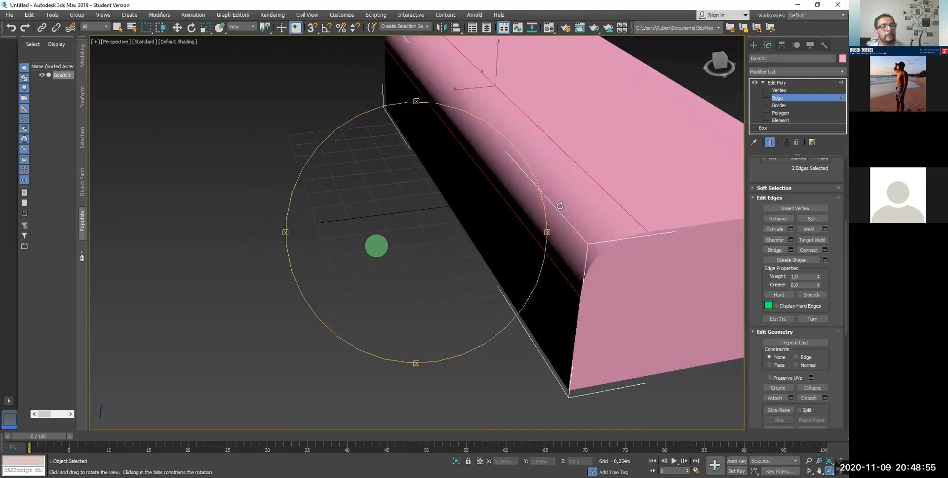
{"action": "left_click_drag", "start_coordinate": [466, 233], "coordinate": [362, 234]}
{"action": "middle_click_drag", "start_coordinate": [362, 234], "coordinate": [362, 234]}
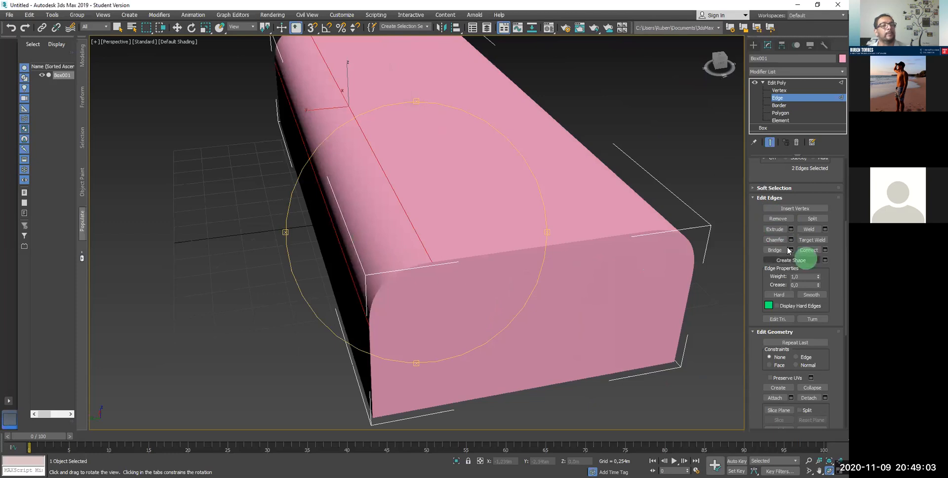
{"action": "left_click", "coordinate": [759, 288]}
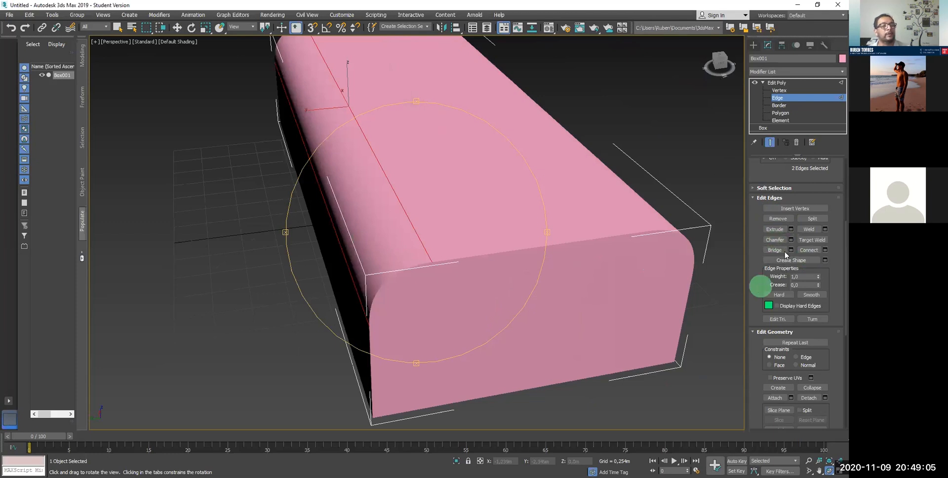
{"action": "left_click", "coordinate": [672, 274]}
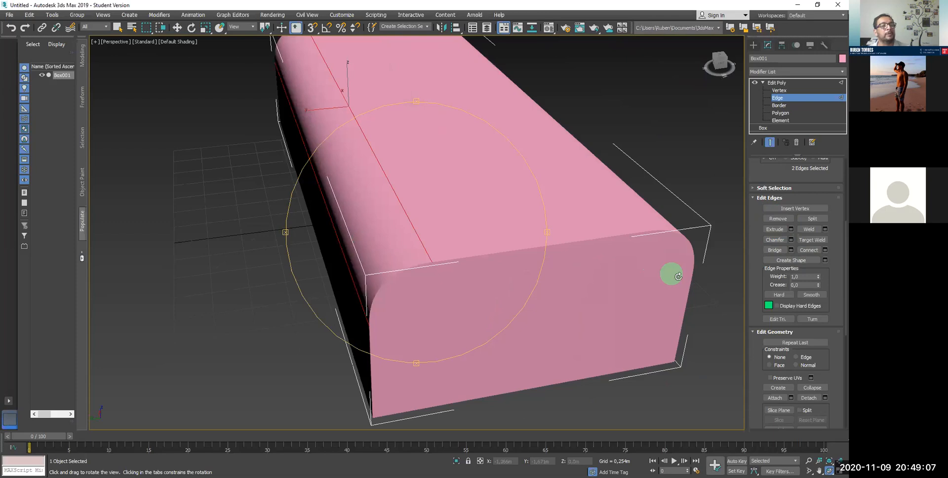
{"action": "left_click", "coordinate": [784, 295]}
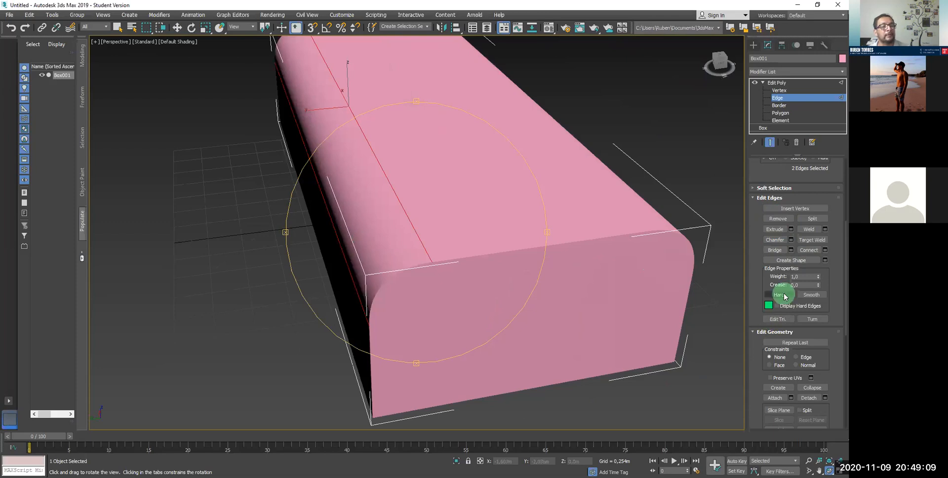
Step: Cut a closed four-sided outline into the top face of the box, starting and ending at the same point on the rounded edge's border
{"action": "scroll", "coordinate": [782, 295], "scroll_direction": "down", "scroll_amount": 2}
{"action": "scroll", "coordinate": [745, 358], "scroll_direction": "down", "scroll_amount": 1}
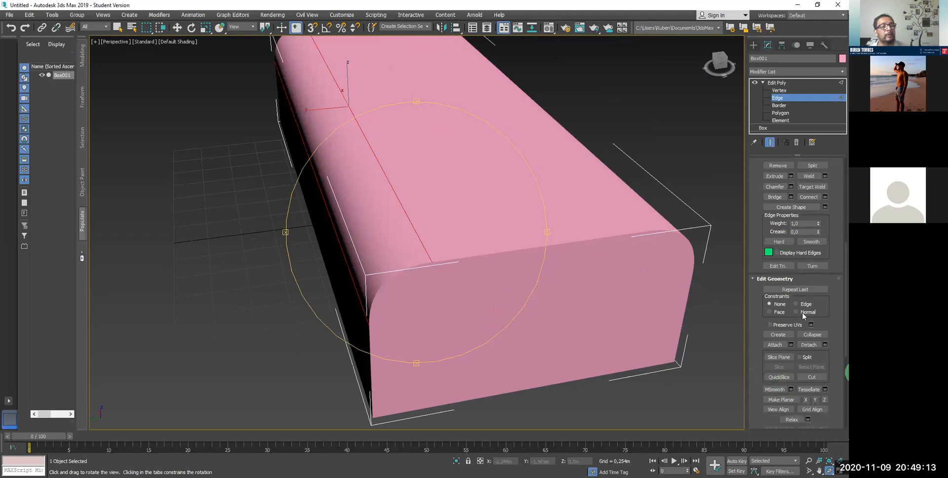
{"action": "scroll", "coordinate": [792, 324], "scroll_direction": "down", "scroll_amount": 4}
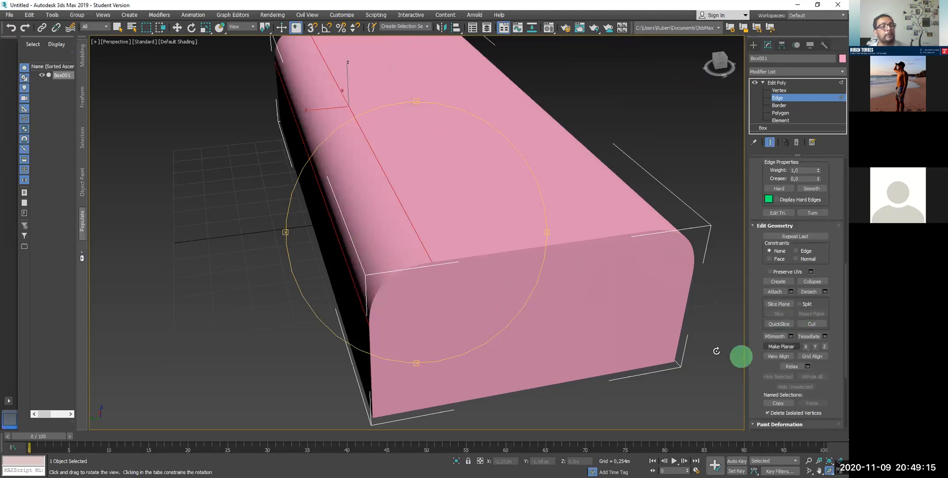
{"action": "scroll", "coordinate": [717, 351], "scroll_direction": "up", "scroll_amount": 1}
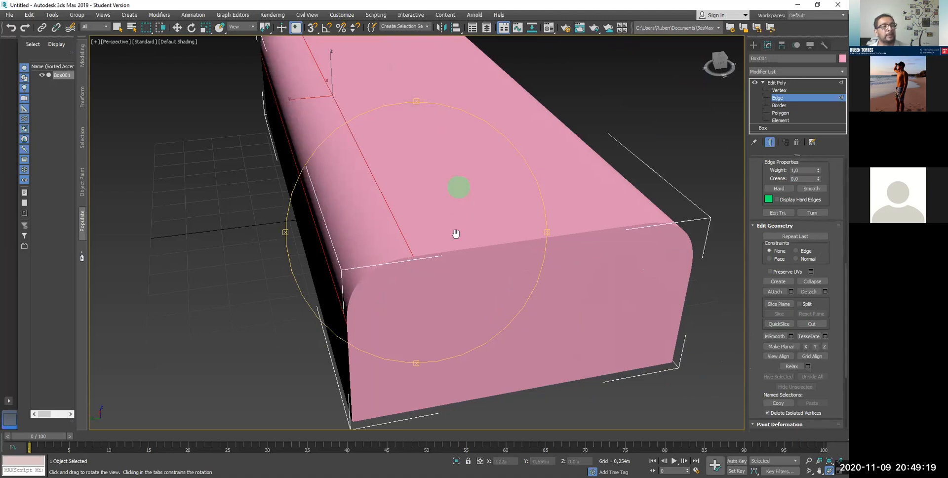
{"action": "left_click_drag", "start_coordinate": [461, 252], "coordinate": [470, 252]}
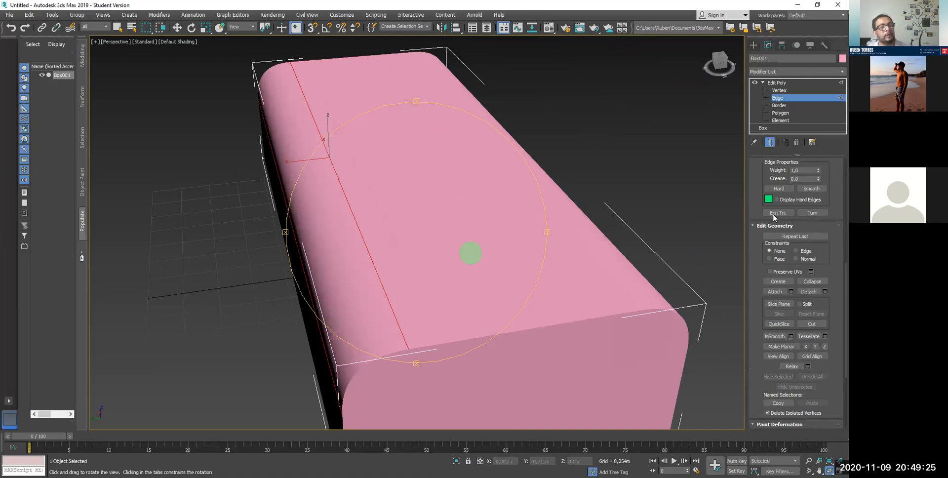
{"action": "scroll", "coordinate": [802, 256], "scroll_direction": "down", "scroll_amount": 3}
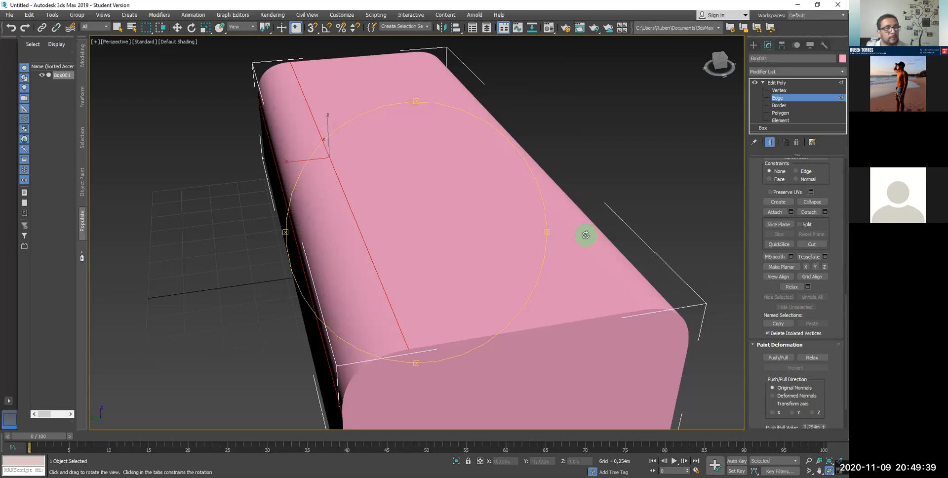
{"action": "key", "text": "z"}
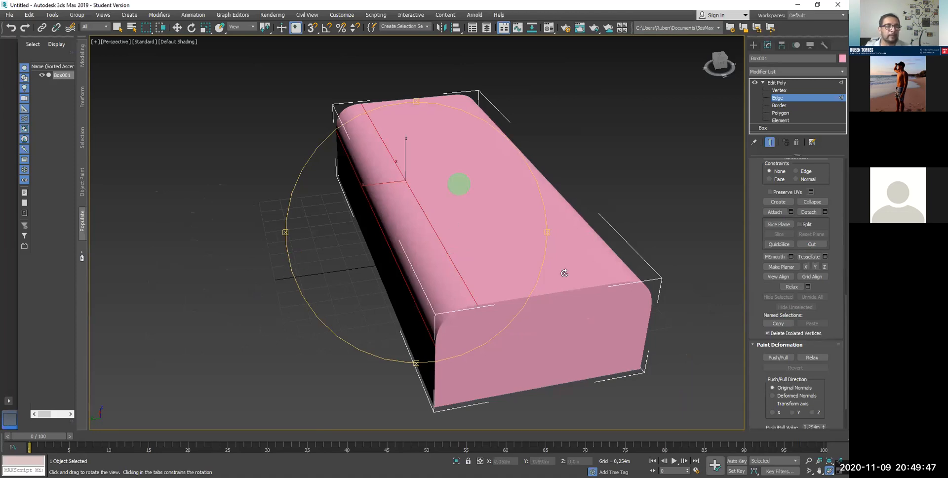
{"action": "middle_click_drag", "start_coordinate": [484, 239], "coordinate": [427, 215]}
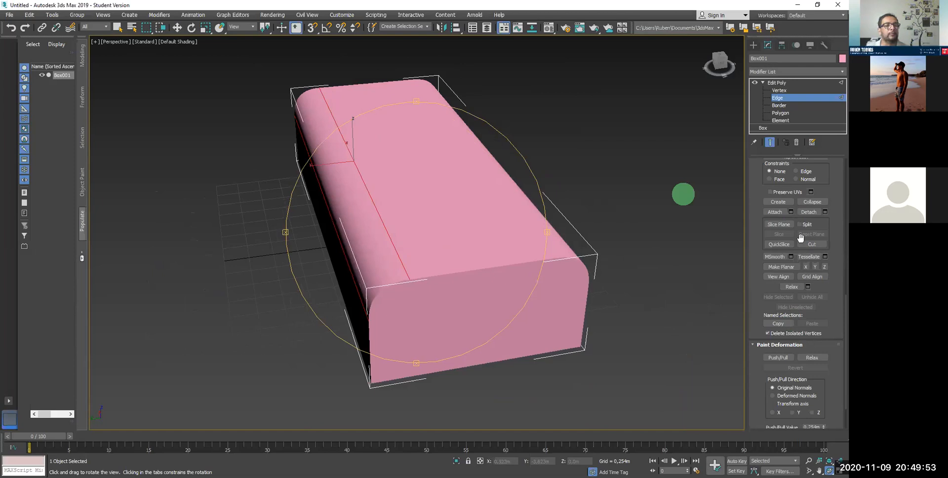
{"action": "left_click", "coordinate": [812, 246]}
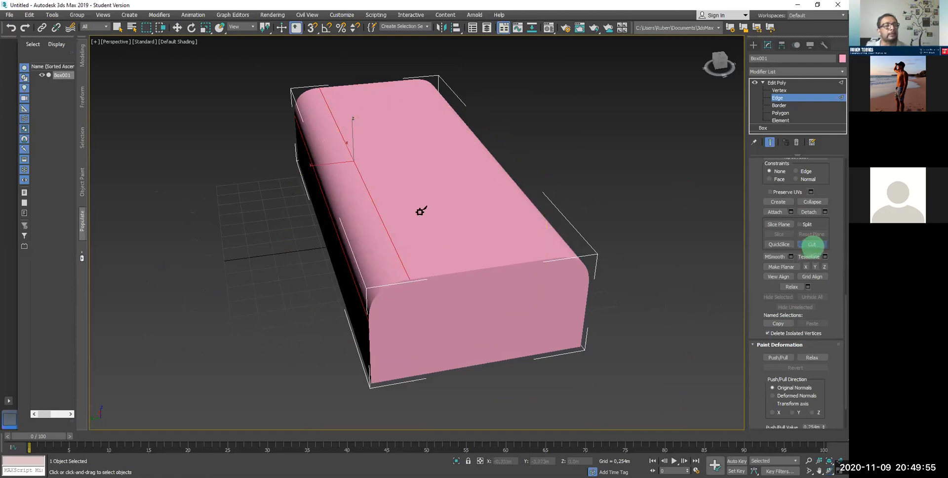
{"action": "left_click", "coordinate": [373, 194]}
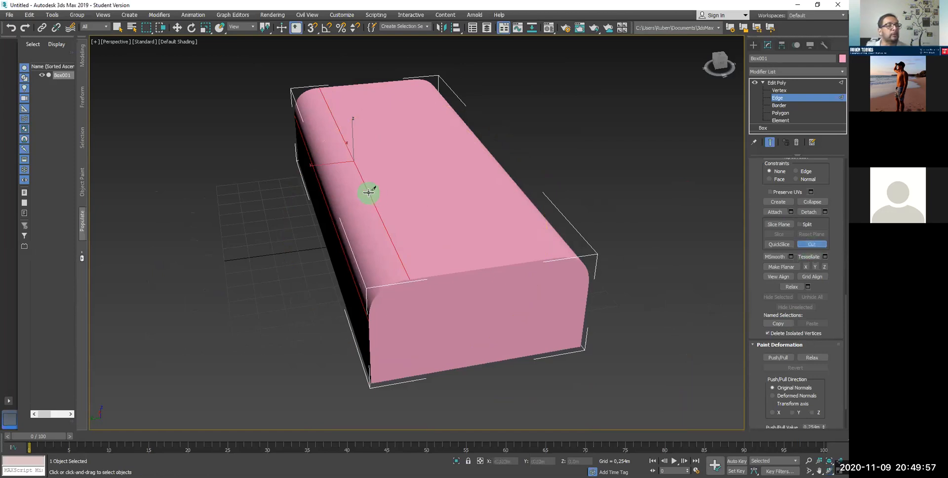
{"action": "left_click", "coordinate": [397, 145]}
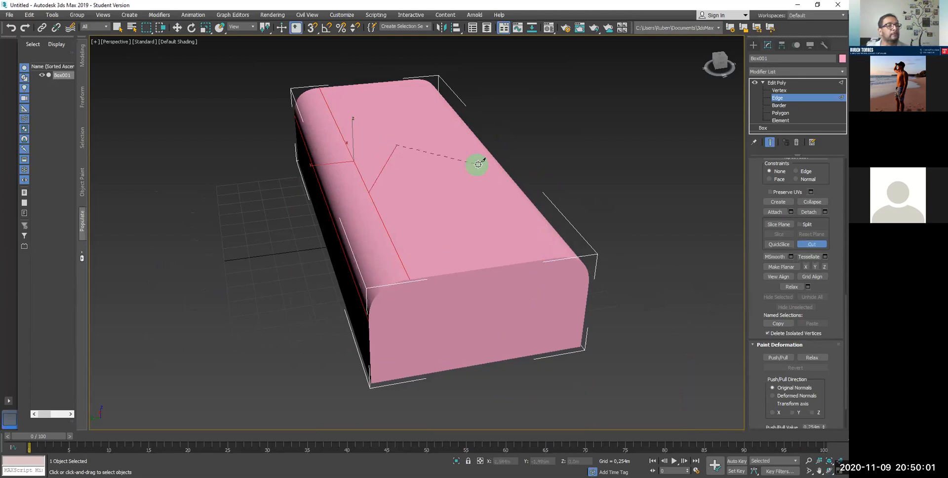
{"action": "left_click", "coordinate": [488, 165]}
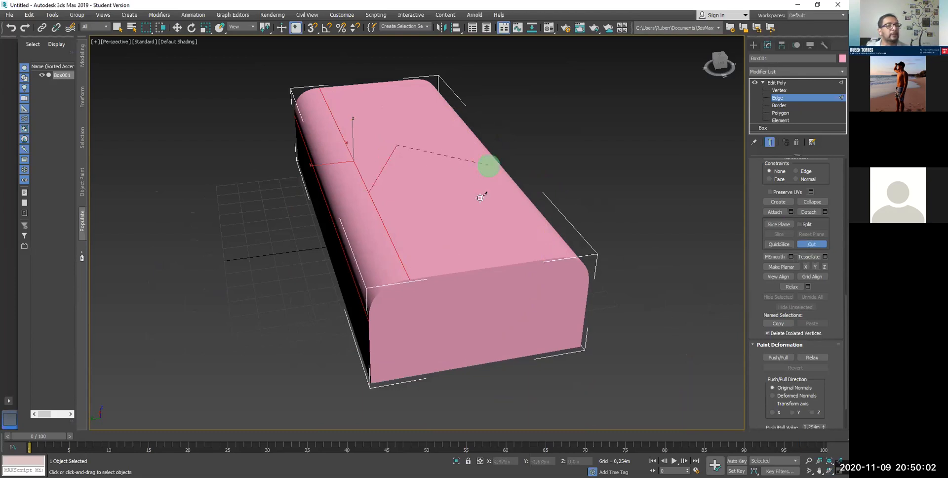
{"action": "left_click", "coordinate": [515, 257]}
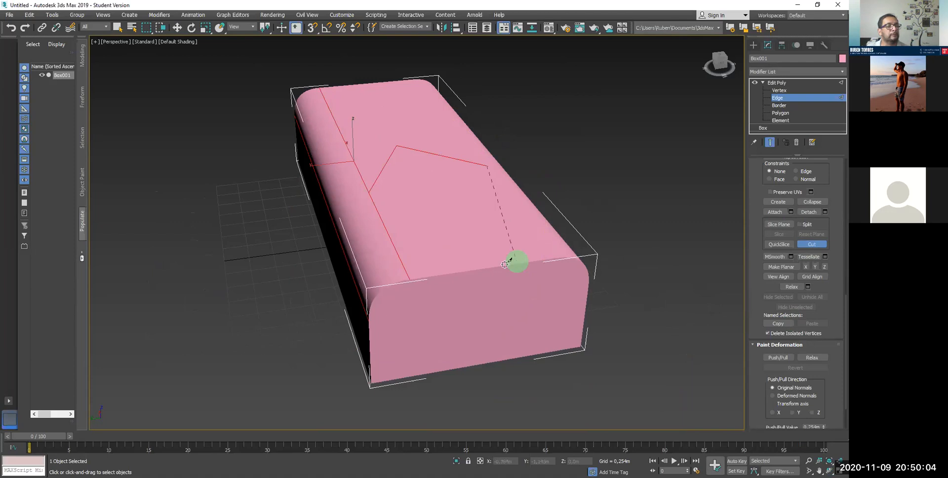
{"action": "left_click", "coordinate": [369, 193]}
{"action": "right_click", "coordinate": [368, 193]}
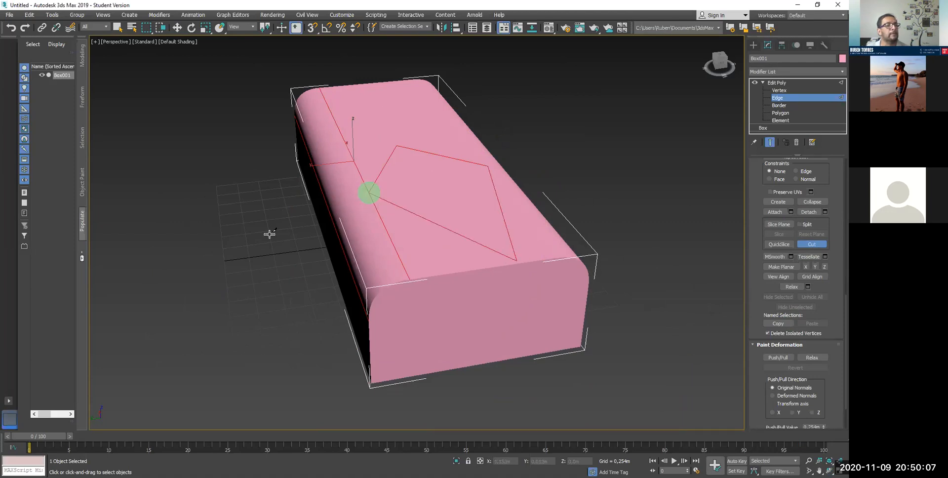
Step: End the Cut tool and select both polygons inside the four-sided outline on the box's top face
{"action": "left_click", "coordinate": [782, 113]}
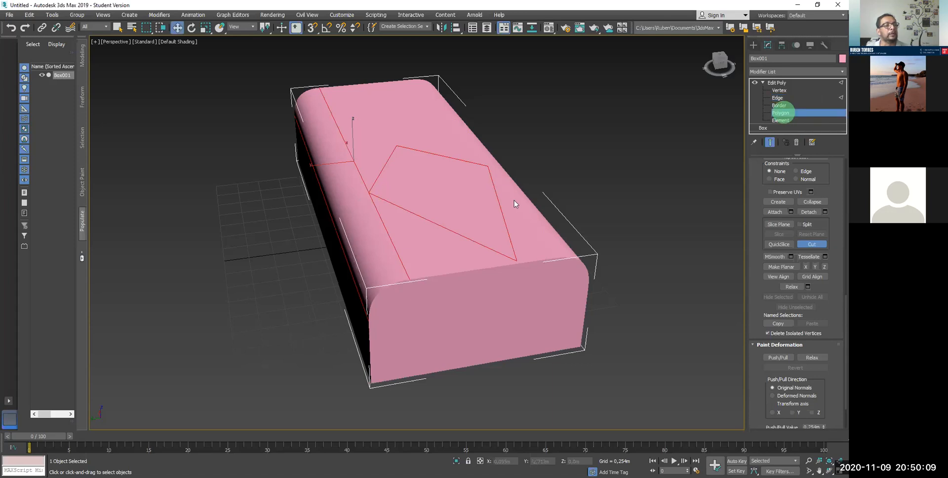
{"action": "left_click", "coordinate": [447, 191]}
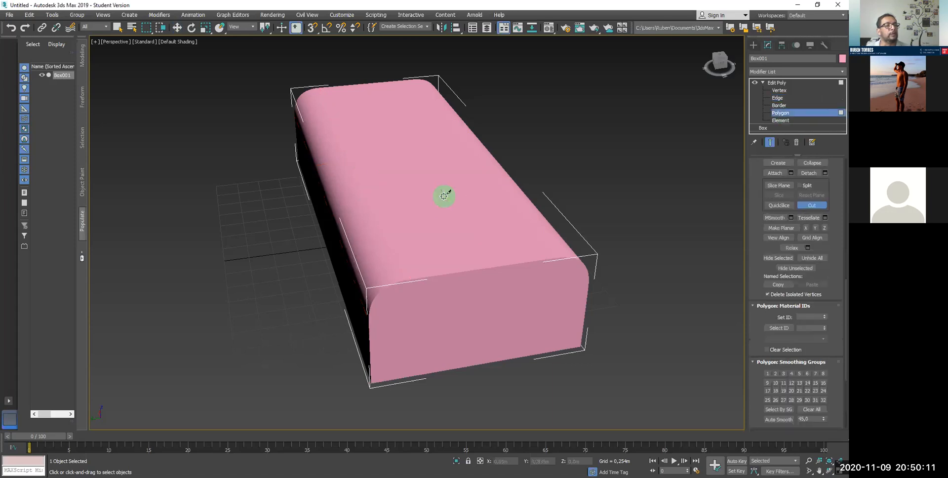
{"action": "left_click", "coordinate": [812, 205]}
{"action": "left_click", "coordinate": [787, 118]}
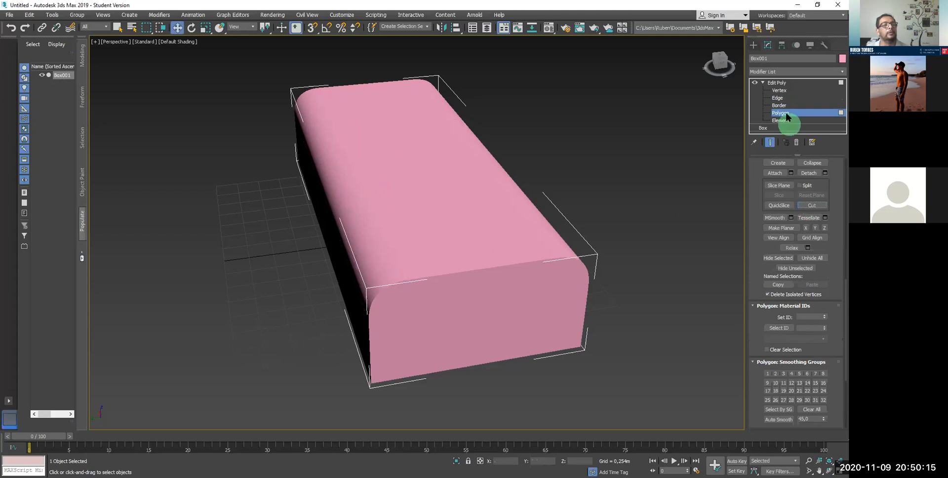
{"action": "left_click", "coordinate": [430, 182]}
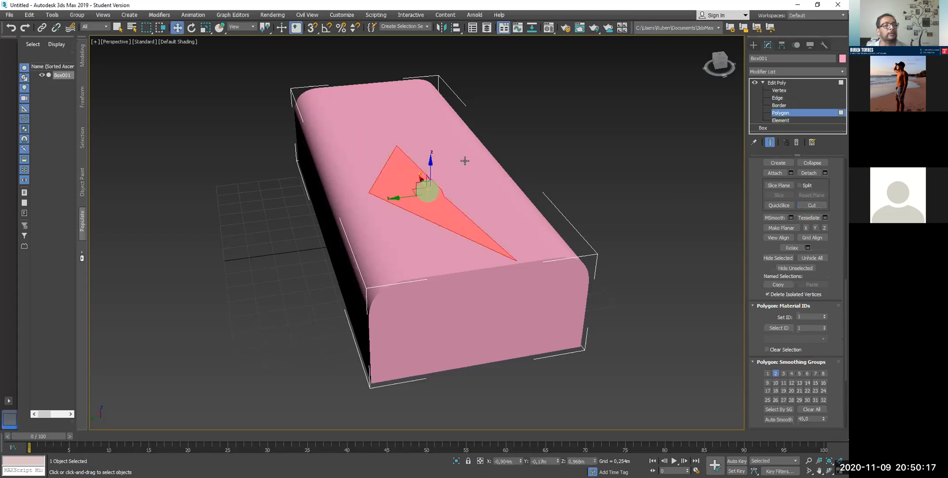
{"action": "left_click", "coordinate": [452, 176]}
{"action": "left_click", "coordinate": [415, 188]}
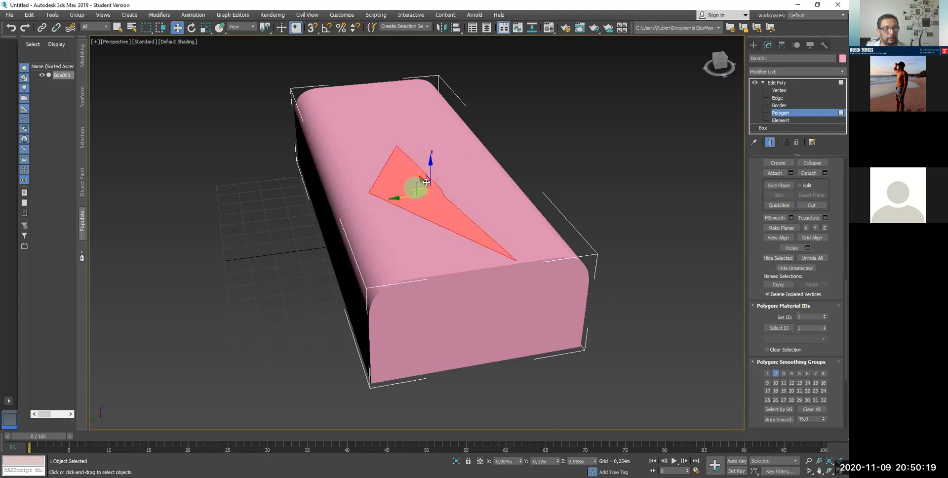
{"action": "left_click", "coordinate": [449, 182]}
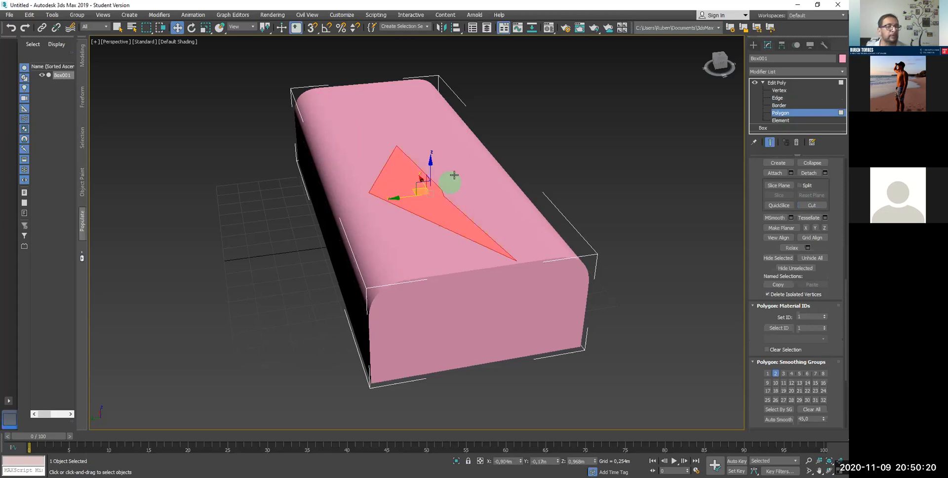
{"action": "left_click", "coordinate": [458, 215]}
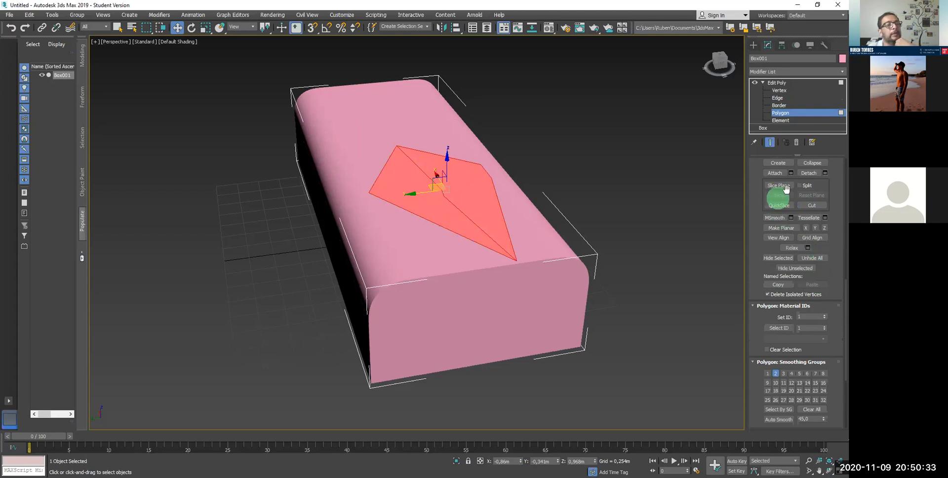
Step: Extrude the selected four-sided area upward by a small freehand amount to form a raised block
{"action": "scroll", "coordinate": [806, 235], "scroll_direction": "up", "scroll_amount": 5}
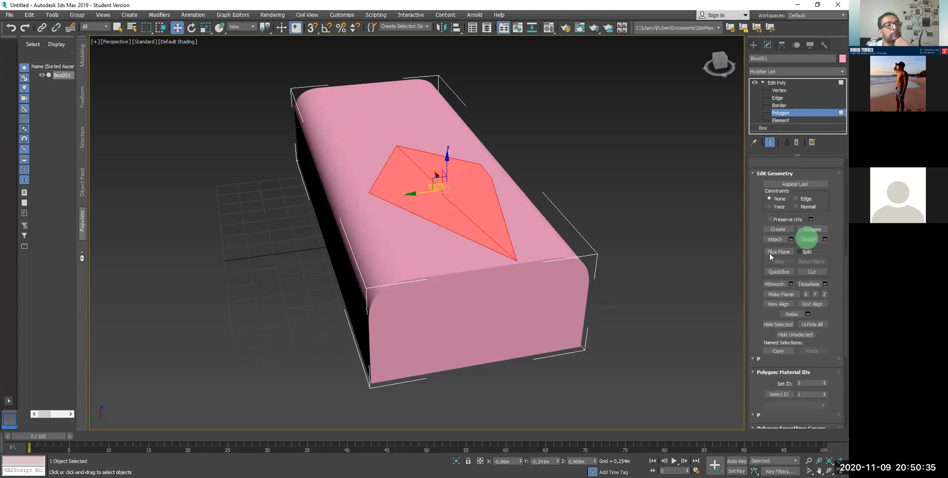
{"action": "scroll", "coordinate": [776, 240], "scroll_direction": "up", "scroll_amount": 3}
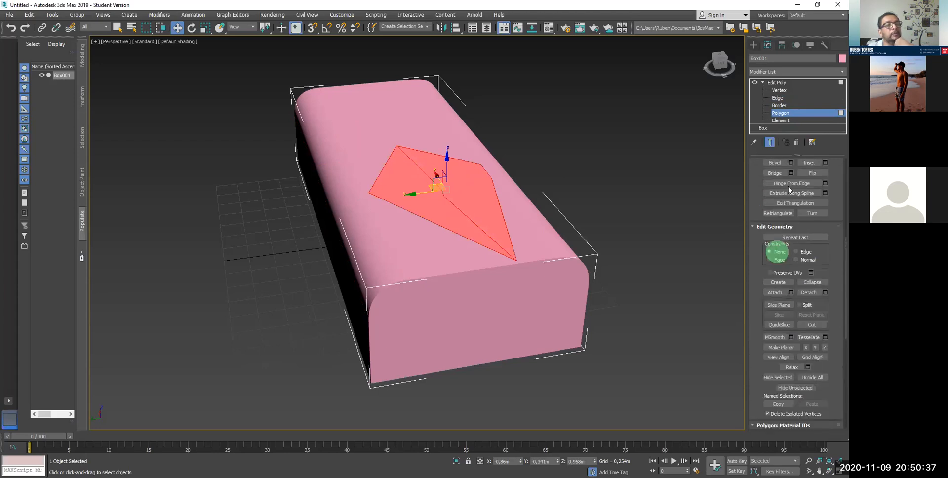
{"action": "scroll", "coordinate": [789, 238], "scroll_direction": "up", "scroll_amount": 3}
{"action": "left_click", "coordinate": [774, 193]}
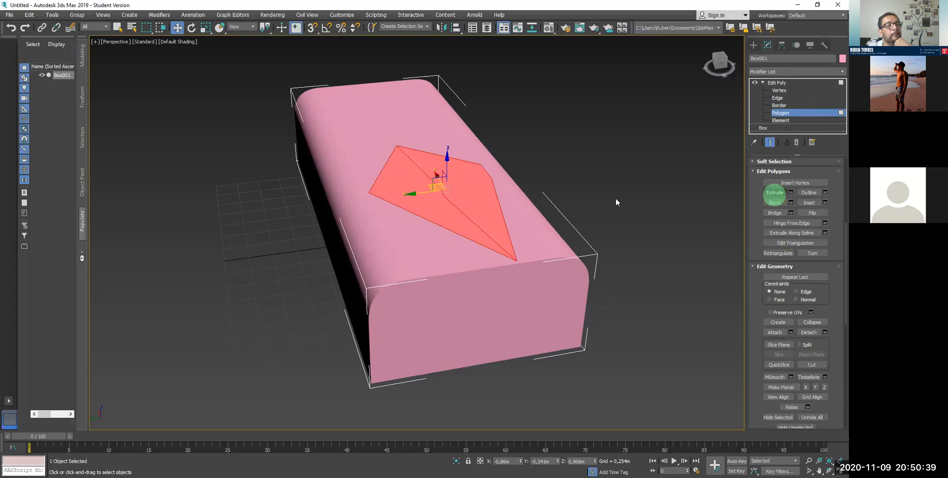
{"action": "mouse_move", "coordinate": [434, 190]}
{"action": "left_mouse_down"}
{"action": "mouse_move", "coordinate": [445, 209]}
{"action": "mouse_move", "coordinate": [443, 175]}
{"action": "left_mouse_up"}
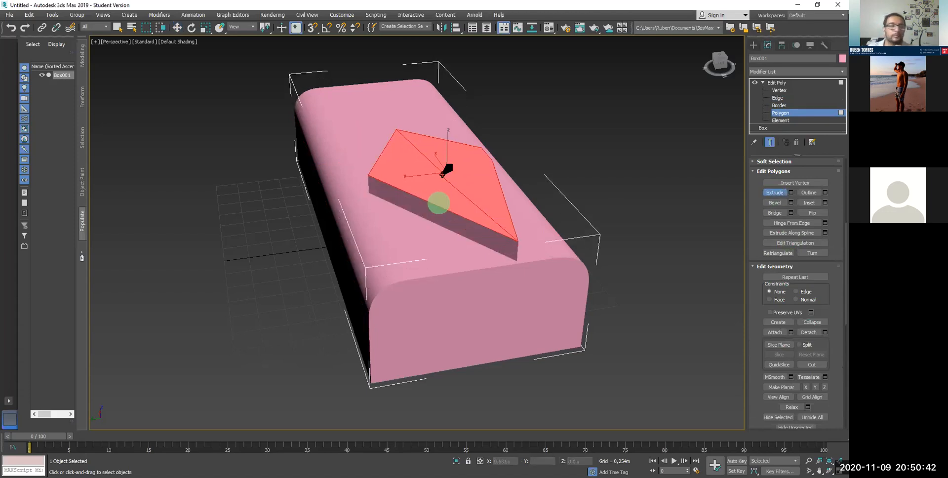
Step: Inset the raised block's top polygons slightly and extrude the inner area downward to leave a thin-walled recess
{"action": "left_click", "coordinate": [810, 202]}
{"action": "left_click_drag", "start_coordinate": [486, 182], "coordinate": [484, 188]}
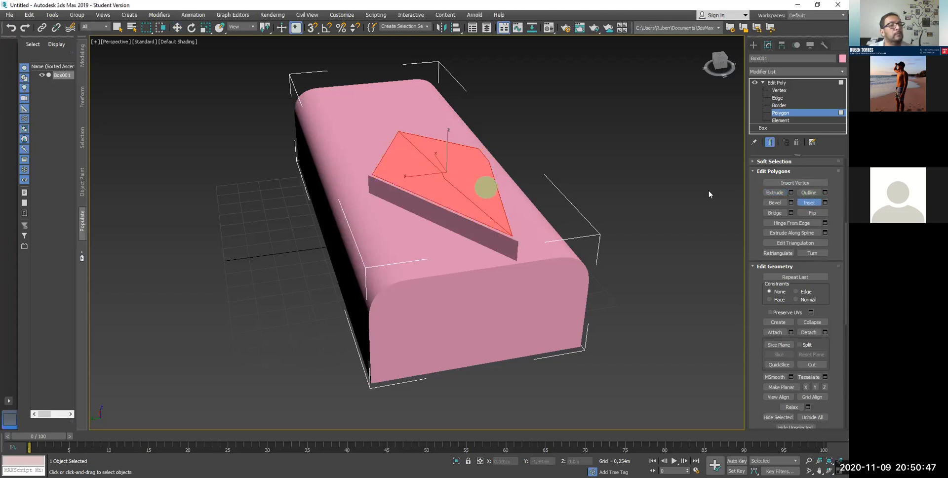
{"action": "left_click", "coordinate": [779, 193]}
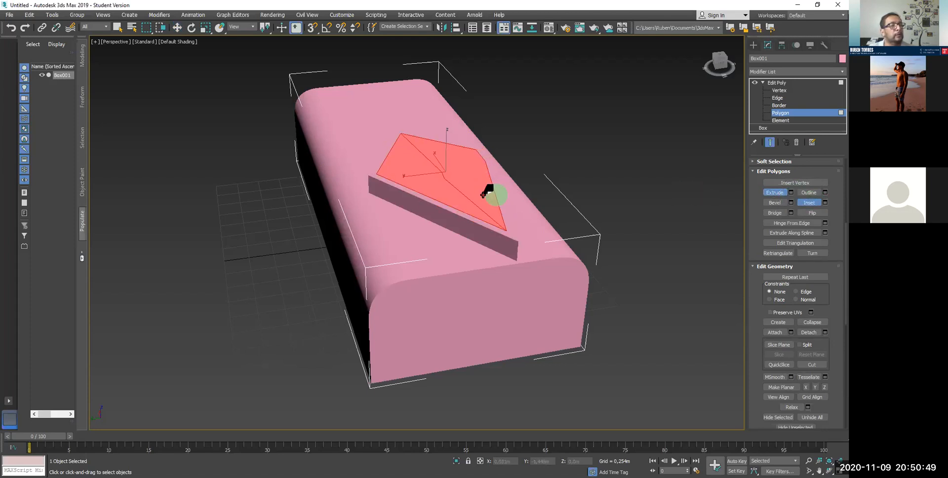
{"action": "left_click_drag", "start_coordinate": [481, 177], "coordinate": [482, 225]}
{"action": "left_click", "coordinate": [462, 223]}
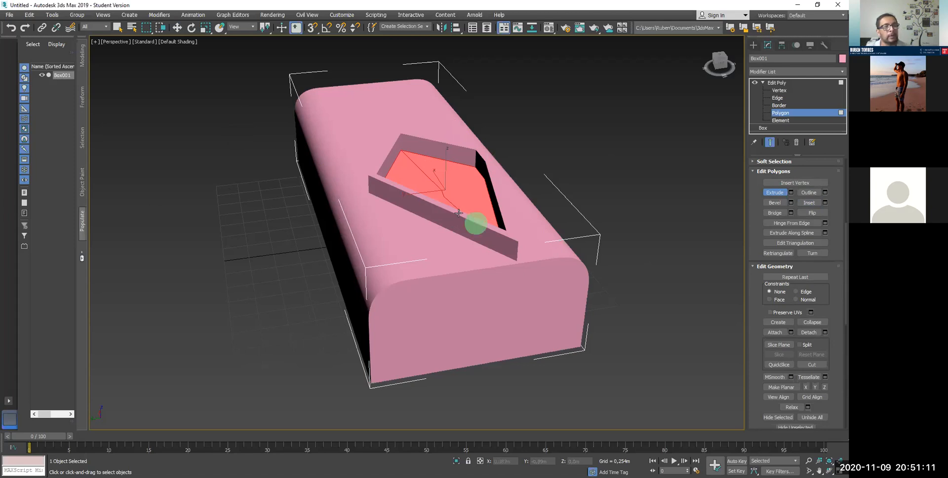
Step: Reset the scene without saving the changes to the modified box
{"action": "left_click", "coordinate": [9, 15]}
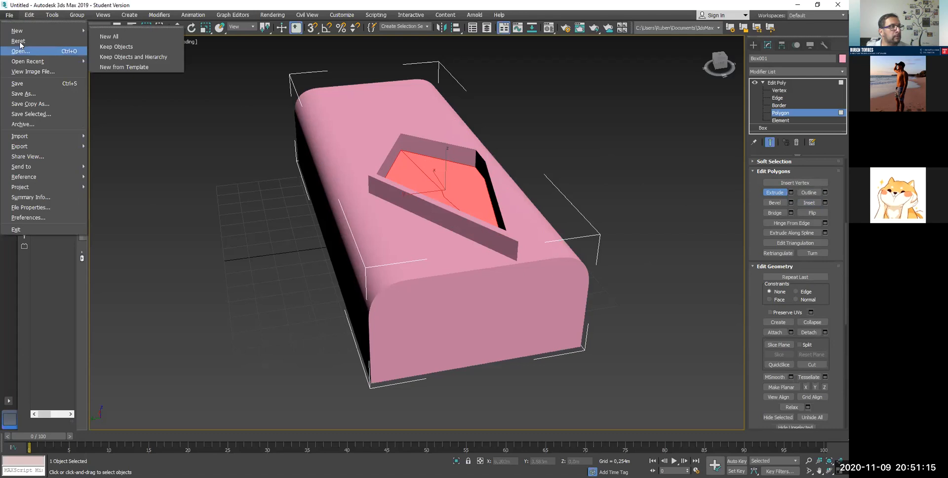
{"action": "left_click", "coordinate": [20, 42]}
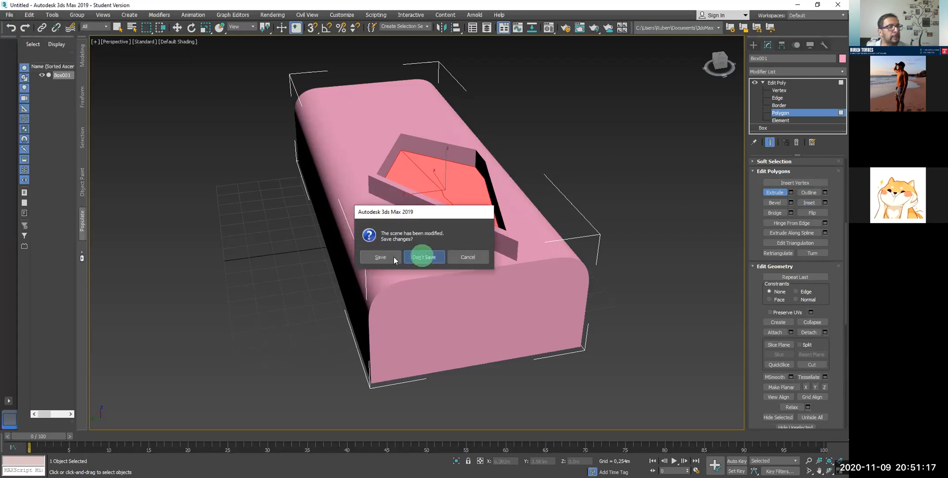
{"action": "left_click", "coordinate": [393, 257]}
{"action": "left_click", "coordinate": [397, 264]}
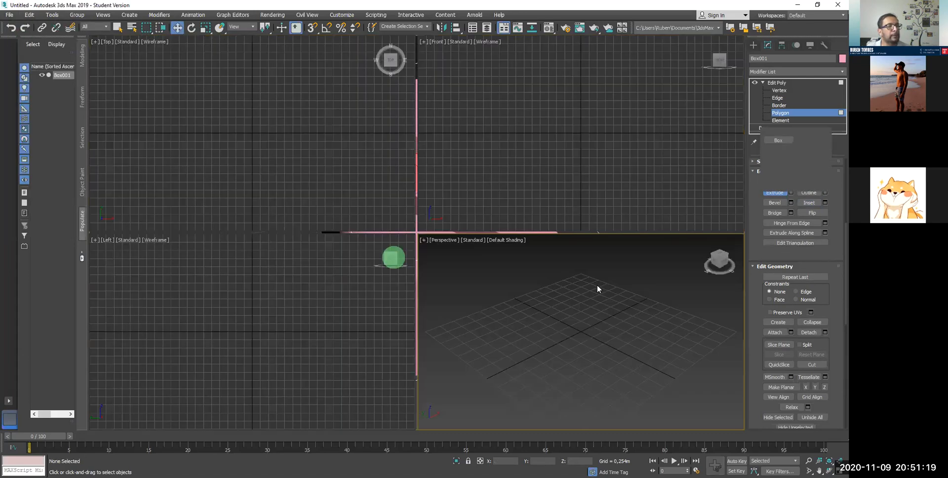
Step: Draw a flat box in the Top view, about 3.9 m long, 2.4 m wide and 0.51 m high, and frame it in Perspective
{"action": "left_click", "coordinate": [779, 99]}
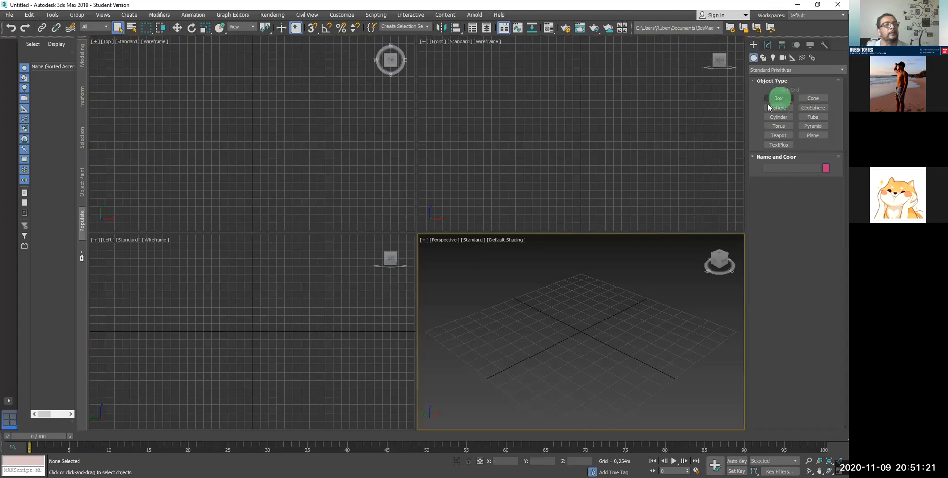
{"action": "left_click_drag", "start_coordinate": [254, 95], "coordinate": [330, 220]}
{"action": "left_click", "coordinate": [330, 202]}
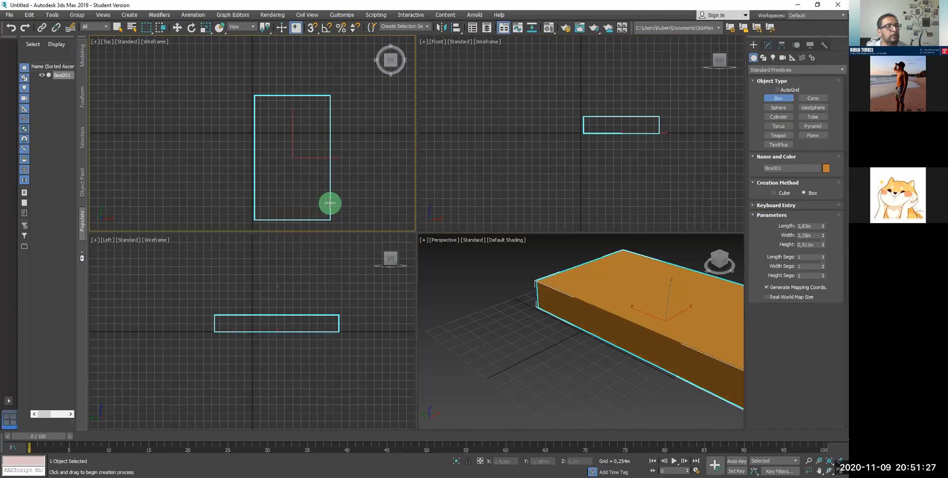
{"action": "middle_click", "coordinate": [538, 328]}
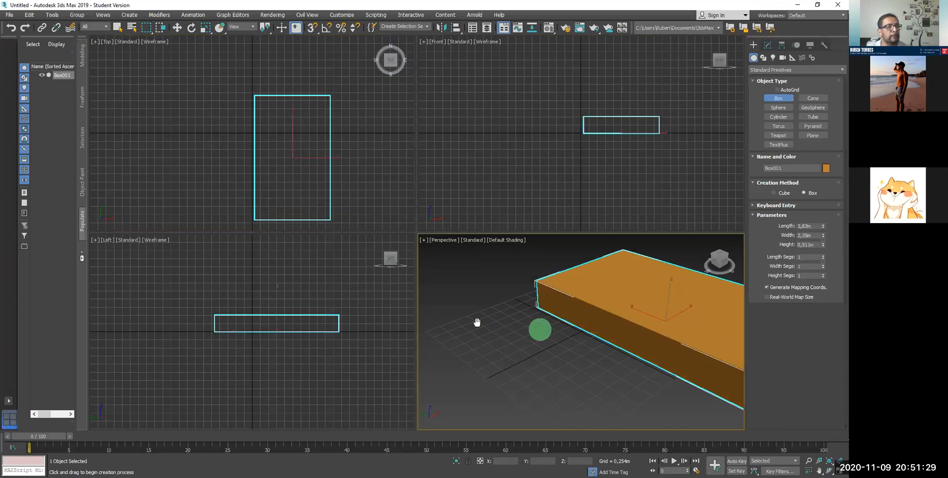
{"action": "middle_click_drag", "start_coordinate": [440, 338], "coordinate": [558, 270], "text": "alt"}
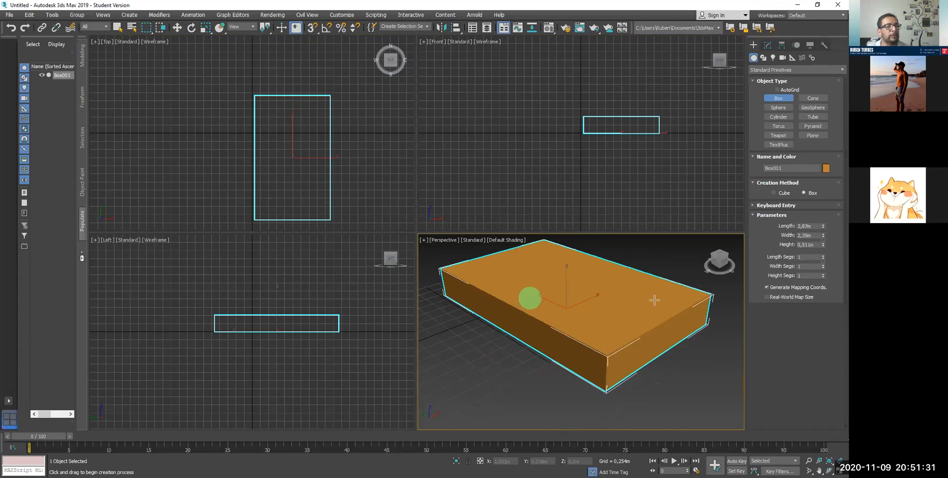
{"action": "middle_click", "coordinate": [569, 312]}
{"action": "left_click", "coordinate": [689, 209]}
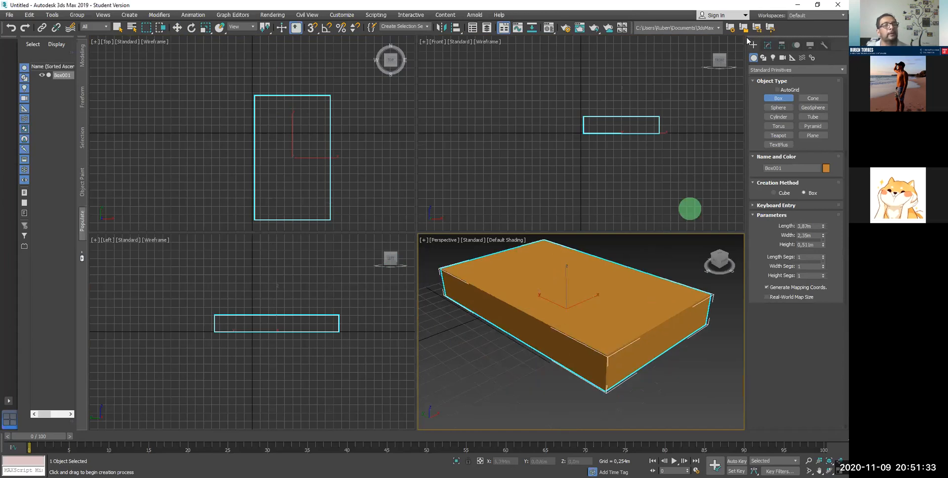
Step: Try seven length segments on the box and reduce the length segments to 4
{"action": "left_click", "coordinate": [768, 46]}
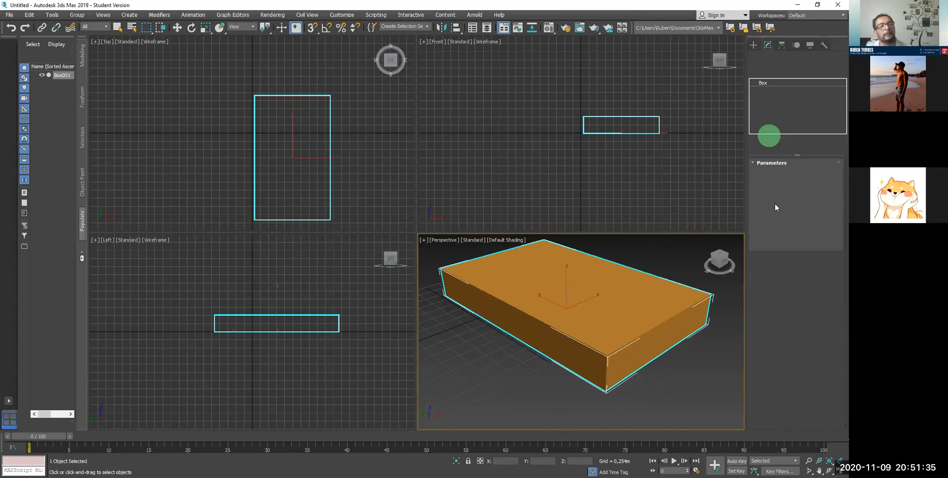
{"action": "left_click", "coordinate": [810, 204]}
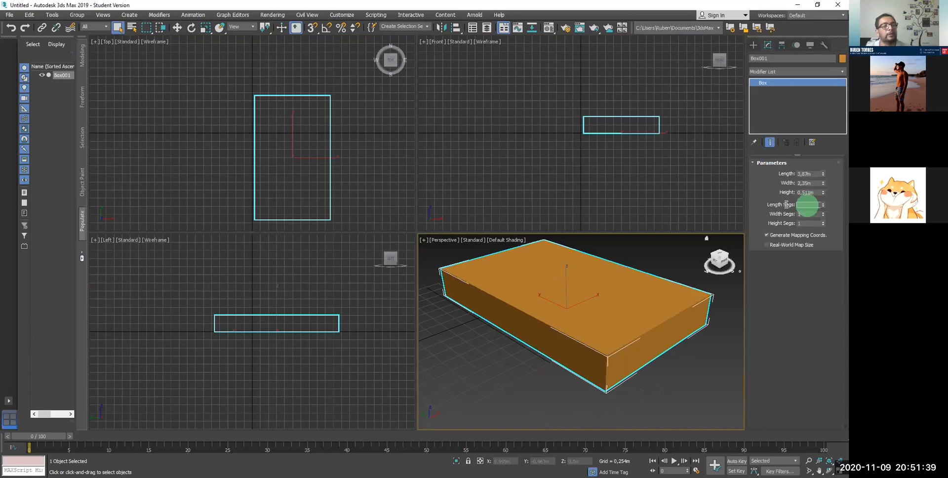
{"action": "left_click", "coordinate": [796, 206]}
{"action": "type", "text": "7"}
{"action": "key", "text": "Return"}
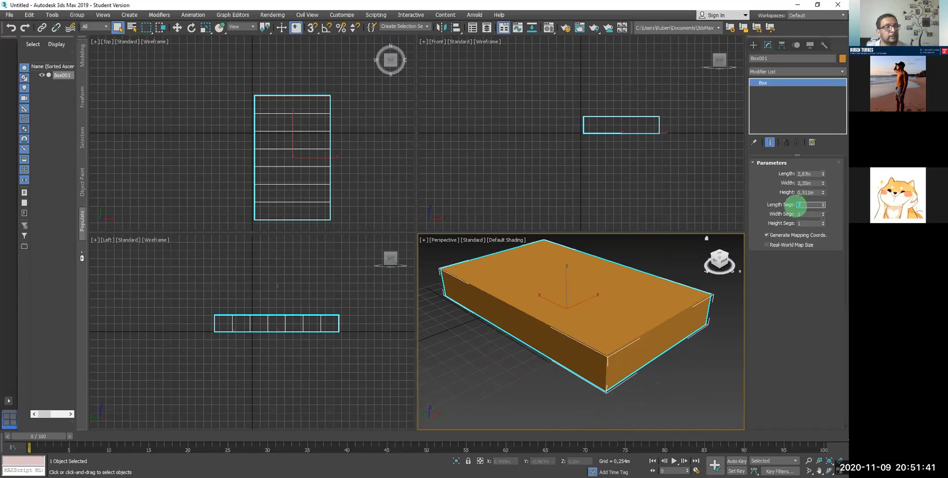
{"action": "left_click", "coordinate": [759, 217]}
{"action": "left_click", "coordinate": [821, 206]}
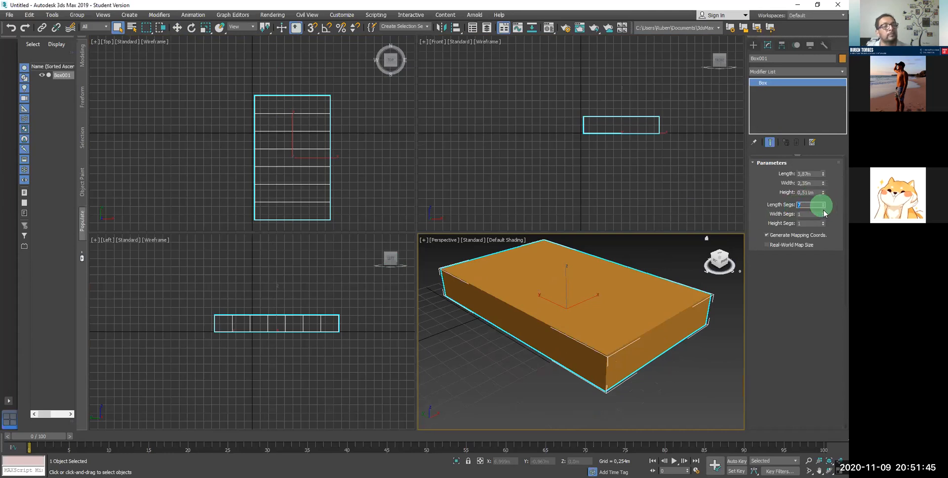
{"action": "left_click", "coordinate": [823, 205]}
{"action": "left_click", "coordinate": [823, 207]}
{"action": "left_click", "coordinate": [823, 206]}
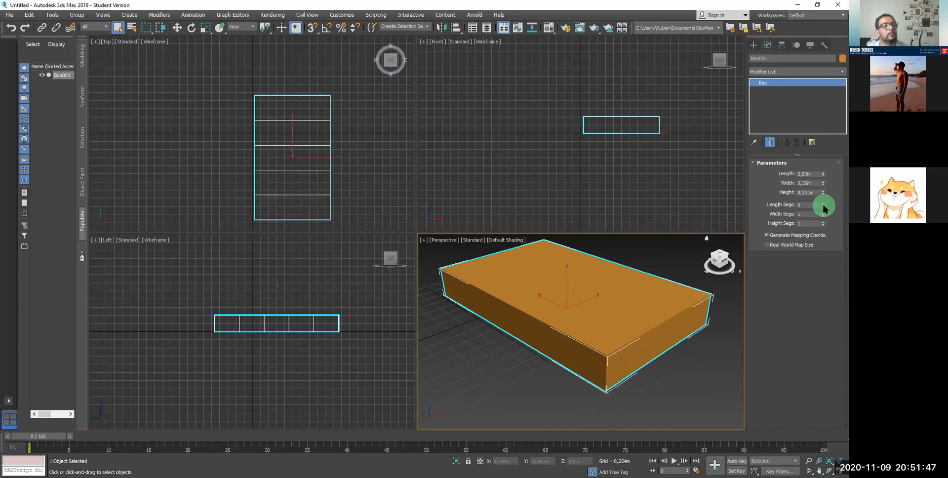
{"action": "left_click", "coordinate": [823, 206]}
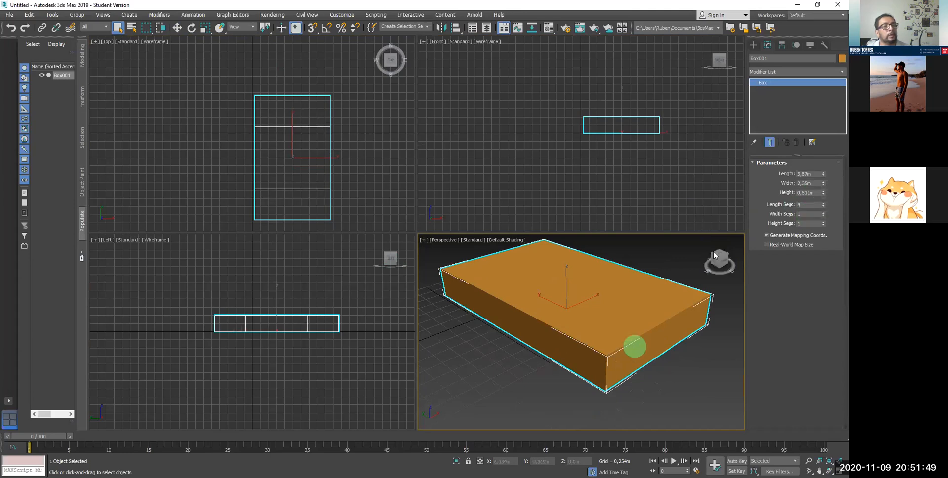
Step: Set the box's width segments to 7 and its height segments to 30
{"action": "double_click", "coordinate": [811, 214]}
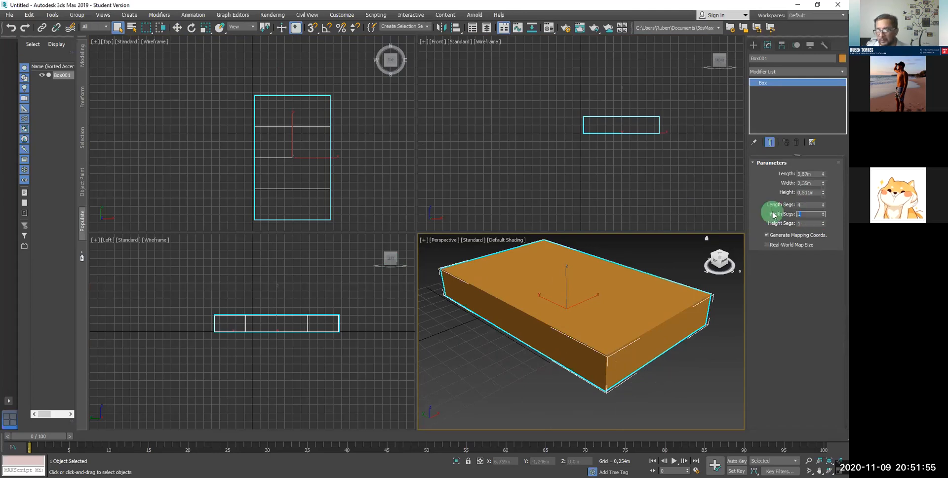
{"action": "type", "text": "7"}
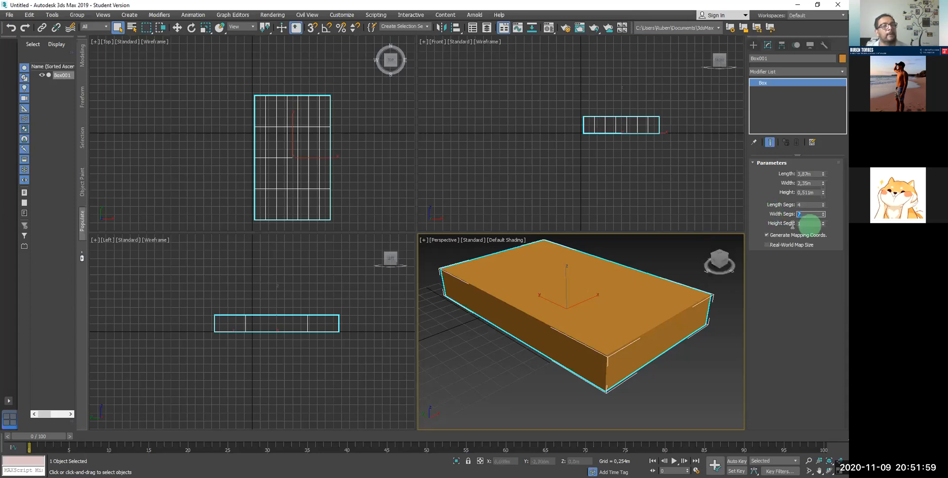
{"action": "key", "text": "Tab"}
{"action": "type", "text": "30"}
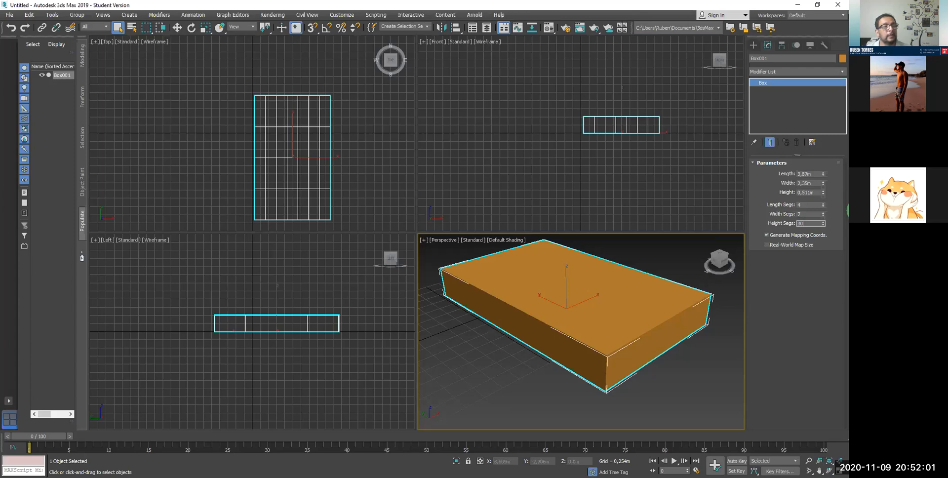
{"action": "key", "text": "Return"}
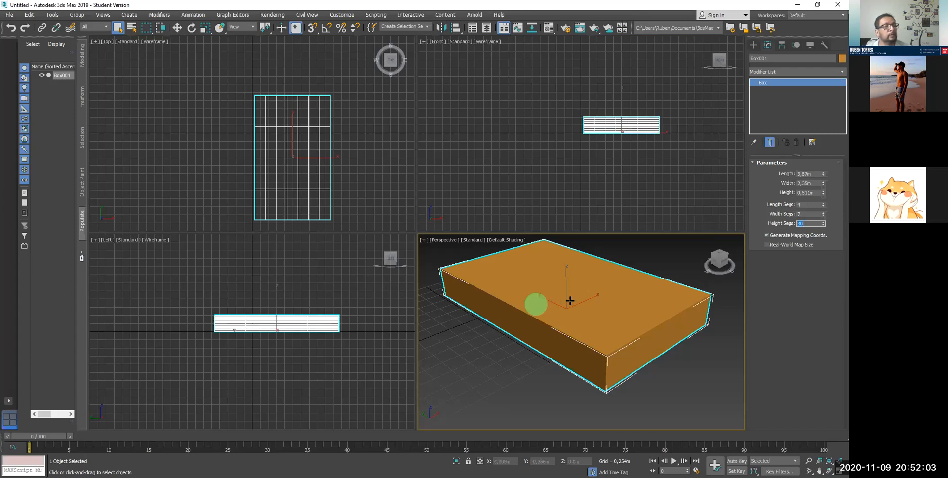
Step: Apply an FFD 2x2x2 modifier to the segmented box
{"action": "middle_click_drag", "start_coordinate": [602, 294], "coordinate": [587, 316]}
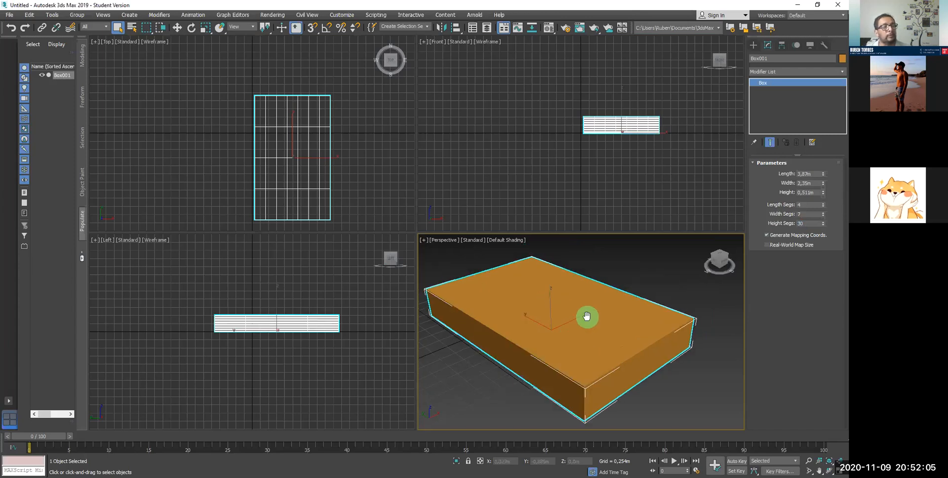
{"action": "middle_click_drag", "start_coordinate": [576, 154], "coordinate": [486, 188]}
{"action": "scroll", "coordinate": [537, 161], "scroll_direction": "up", "scroll_amount": 2}
{"action": "scroll", "coordinate": [486, 188], "scroll_direction": "up", "scroll_amount": 1}
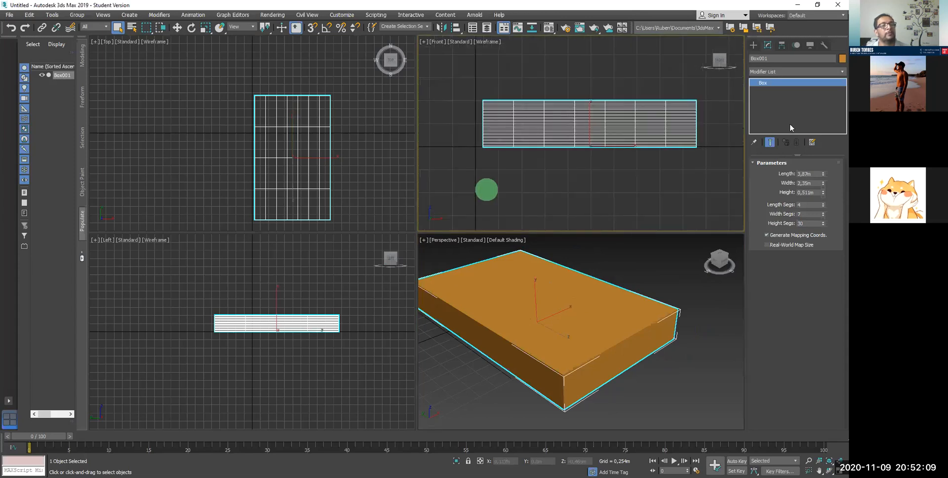
{"action": "left_click", "coordinate": [789, 126]}
{"action": "left_click", "coordinate": [775, 66]}
{"action": "left_click", "coordinate": [691, 99]}
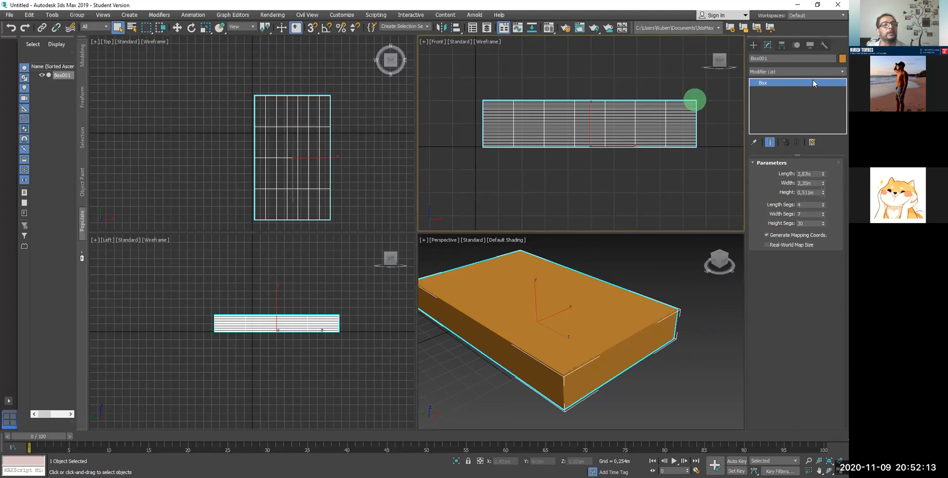
{"action": "left_click", "coordinate": [839, 72]}
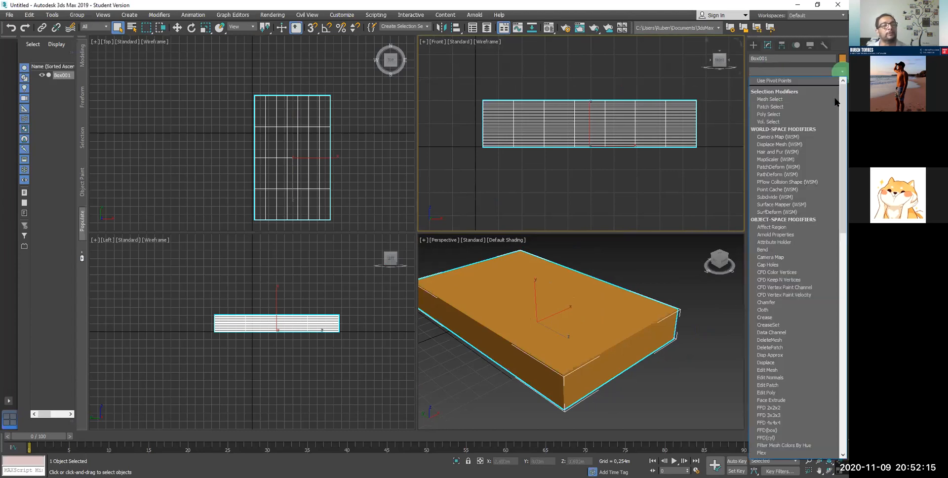
{"action": "scroll", "coordinate": [835, 207], "scroll_direction": "down", "scroll_amount": 9}
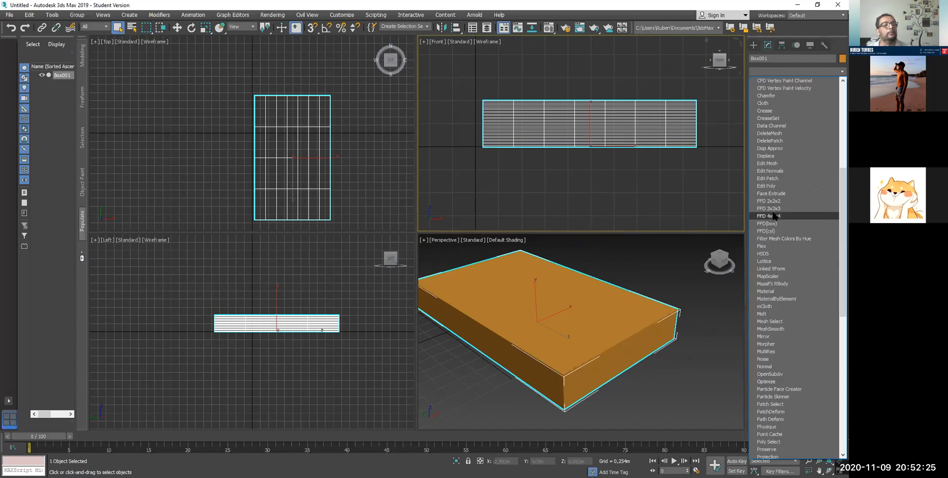
{"action": "left_click", "coordinate": [762, 201]}
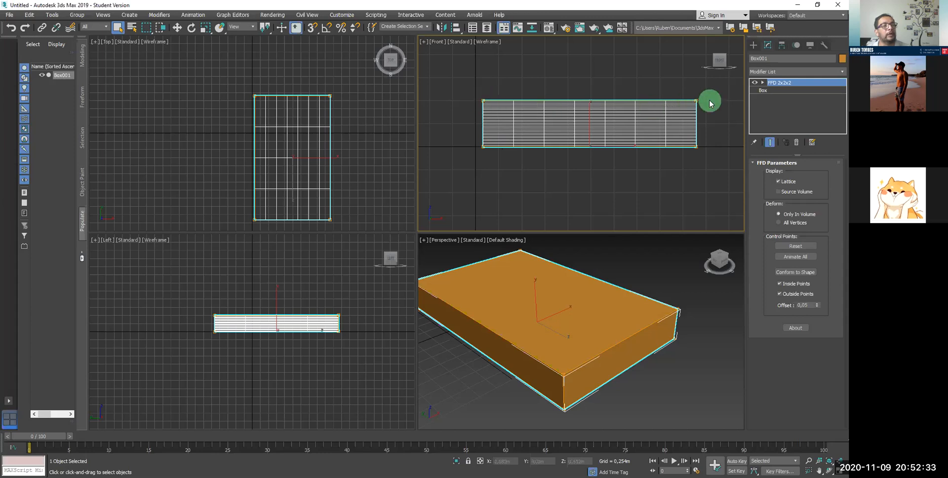
Step: Enter the FFD 2x2x2 Control Points level and select the upper points at the box's +X end in the Front view for moving
{"action": "scroll", "coordinate": [583, 156], "scroll_direction": "up", "scroll_amount": 5}
{"action": "middle_click_drag", "start_coordinate": [444, 146], "coordinate": [752, 191]}
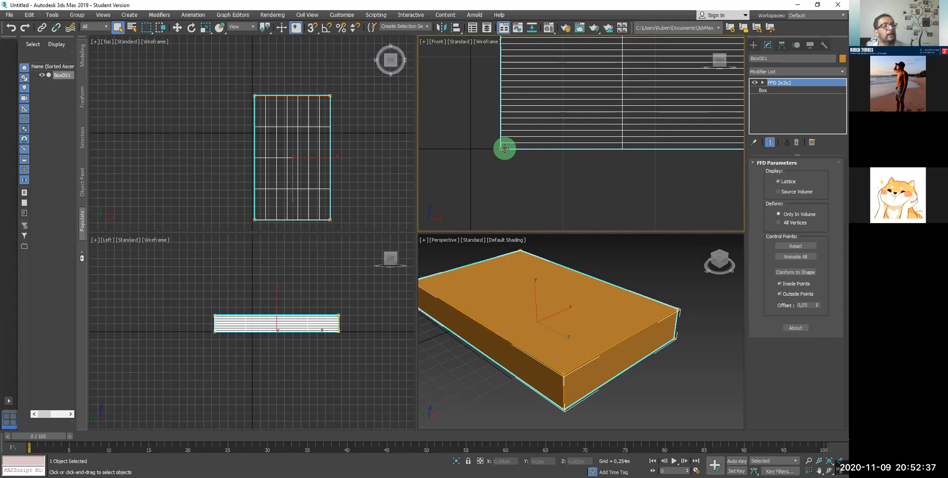
{"action": "scroll", "coordinate": [492, 103], "scroll_direction": "down", "scroll_amount": 2}
{"action": "middle_click_drag", "start_coordinate": [492, 105], "coordinate": [477, 184]}
{"action": "middle_click_drag", "start_coordinate": [535, 158], "coordinate": [465, 146]}
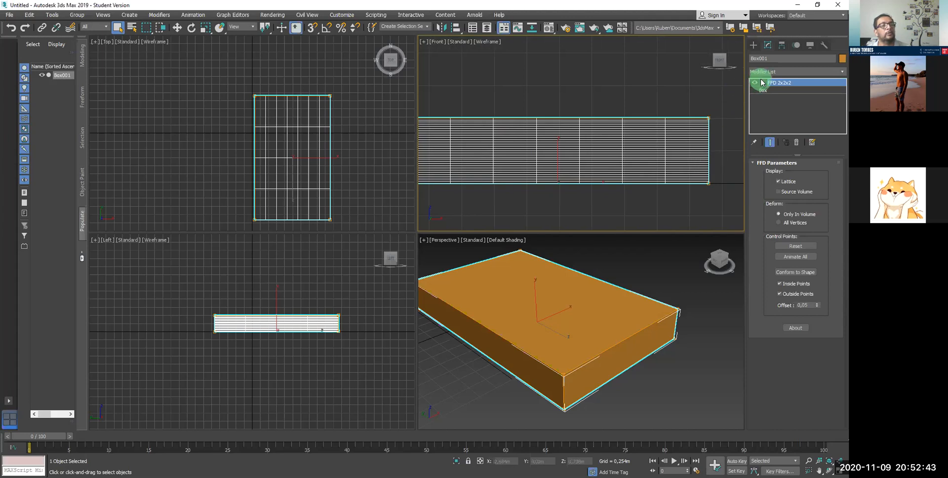
{"action": "left_click", "coordinate": [763, 83]}
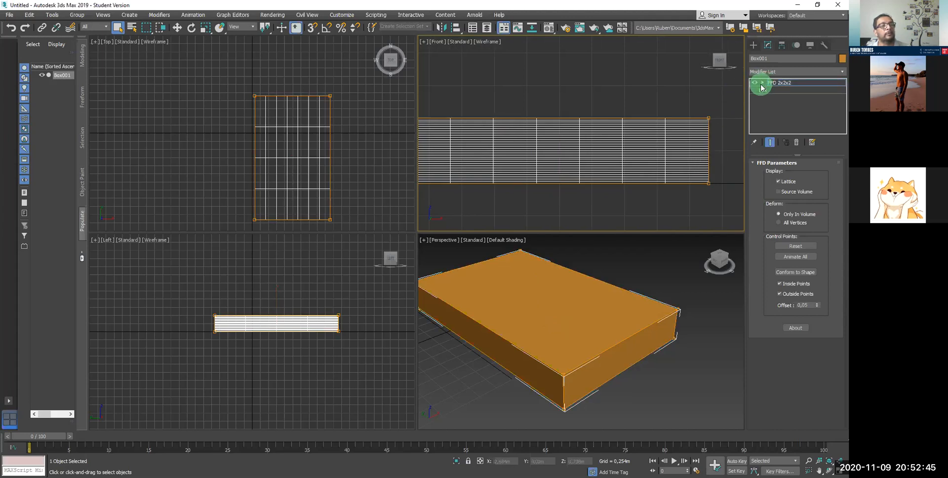
{"action": "left_click", "coordinate": [777, 93]}
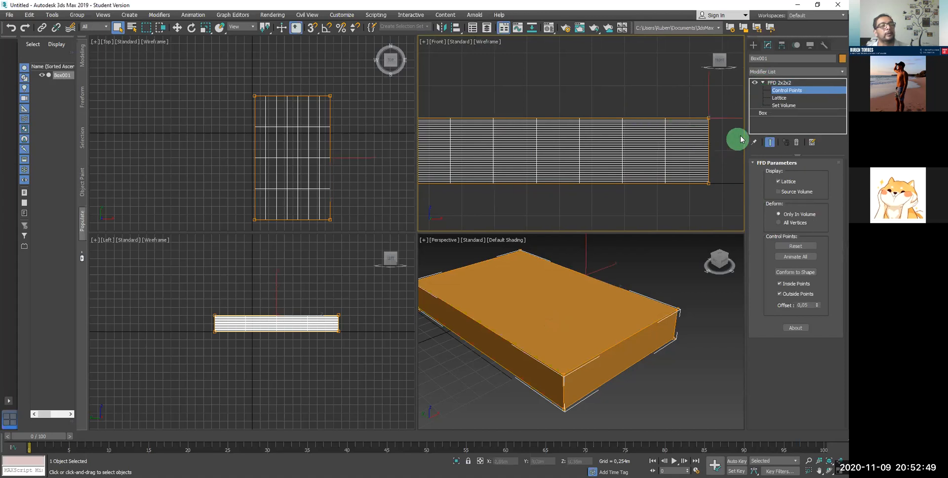
{"action": "left_click", "coordinate": [706, 123]}
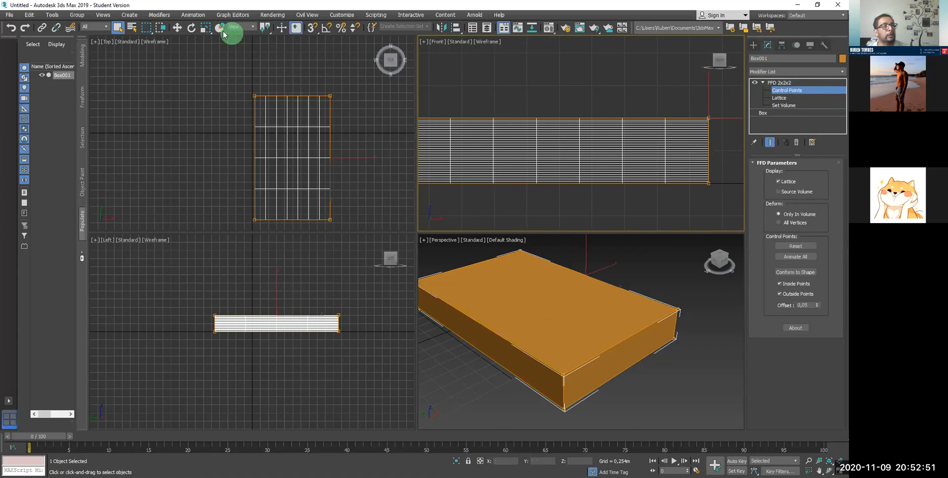
{"action": "left_click", "coordinate": [182, 30]}
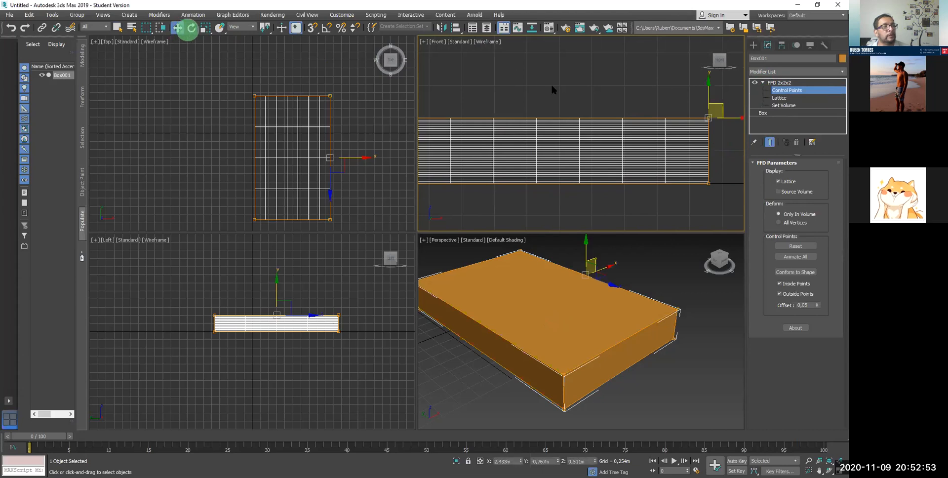
Step: Try to move the selected upper control points about 0.33 m inward along X
{"action": "left_click", "coordinate": [715, 114]}
{"action": "left_click_drag", "start_coordinate": [718, 116], "coordinate": [675, 116]}
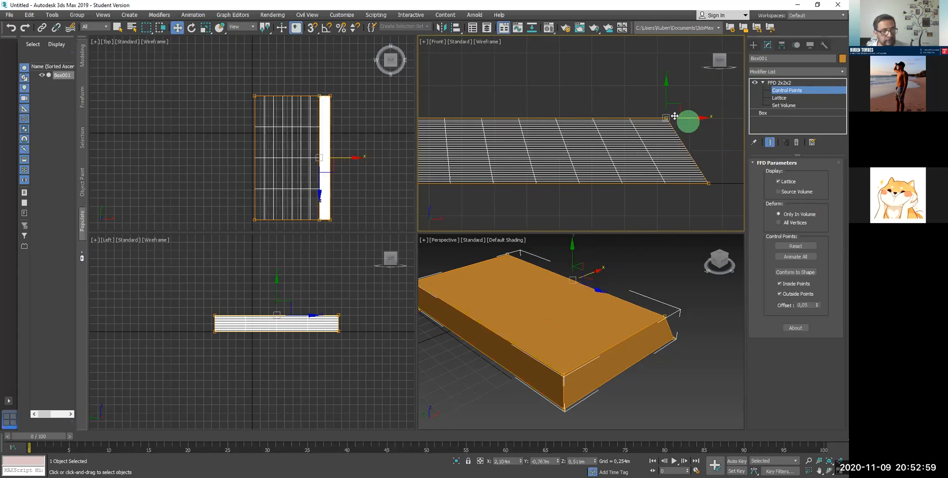
{"action": "right_click", "coordinate": [674, 116]}
{"action": "left_click", "coordinate": [681, 80]}
{"action": "left_click_drag", "start_coordinate": [679, 79], "coordinate": [678, 312]}
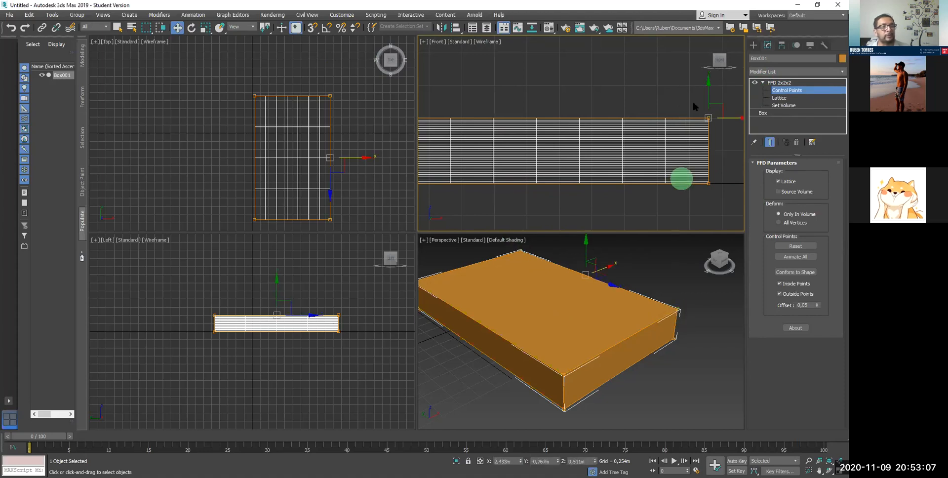
Step: Move the upper +X control points about 0.2 m inward along X to slant the box's end, and leave the Control Points level
{"action": "left_click_drag", "start_coordinate": [733, 118], "coordinate": [710, 124]}
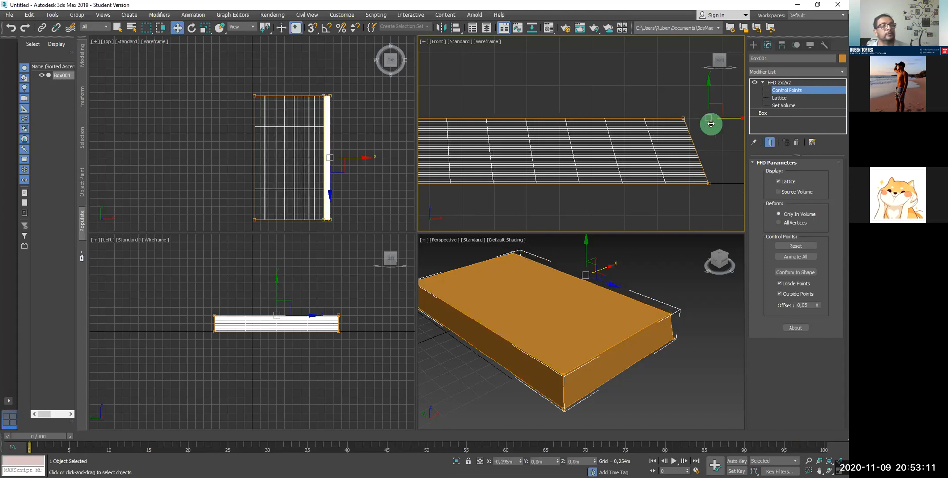
{"action": "left_click", "coordinate": [785, 90]}
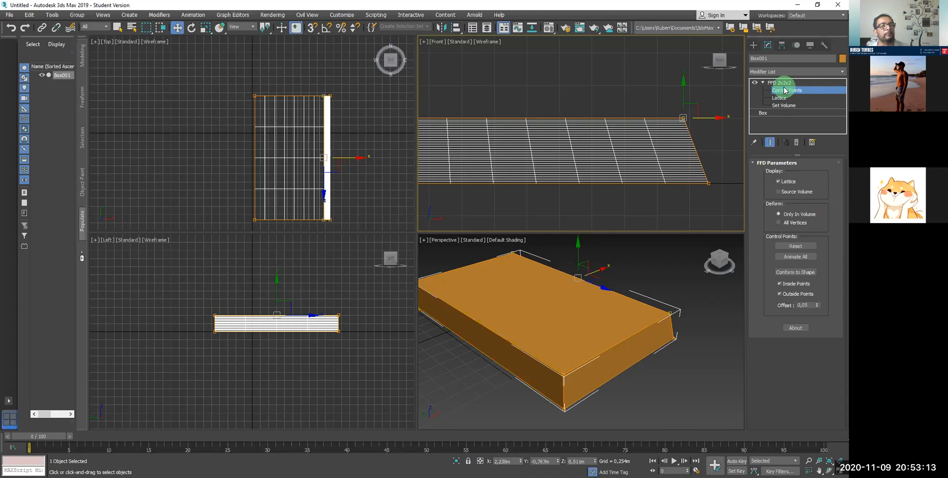
{"action": "left_click", "coordinate": [809, 90]}
Step: Add an FFD 4x4x4 modifier above the FFD 2x2x2 and enter its Control Points level
{"action": "left_click", "coordinate": [838, 73]}
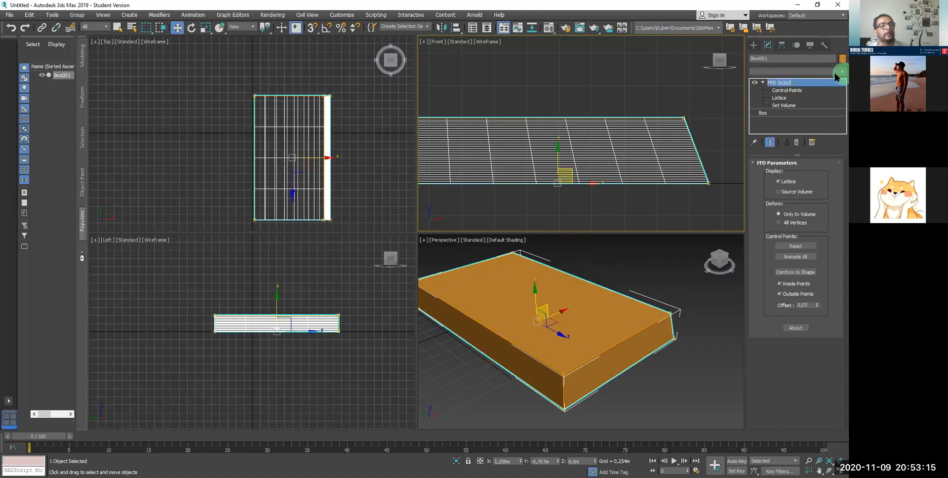
{"action": "scroll", "coordinate": [784, 266], "scroll_direction": "down", "scroll_amount": 2}
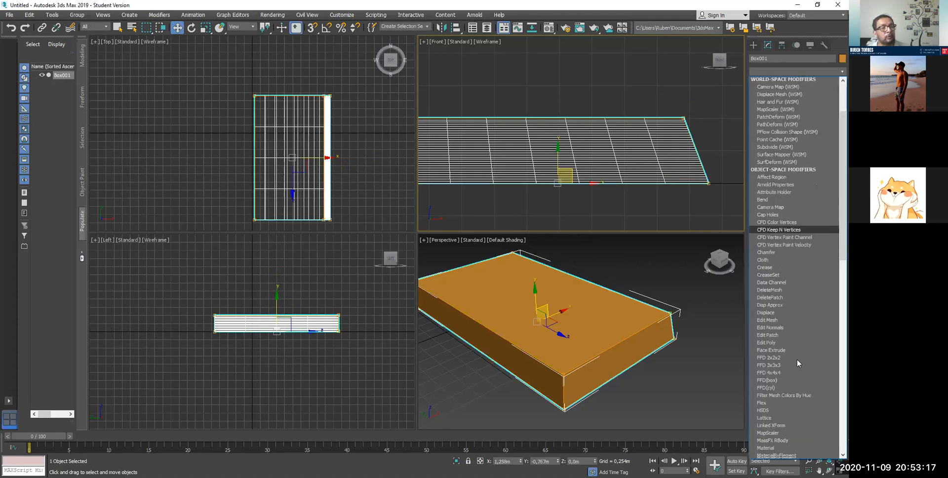
{"action": "scroll", "coordinate": [799, 364], "scroll_direction": "down", "scroll_amount": 1}
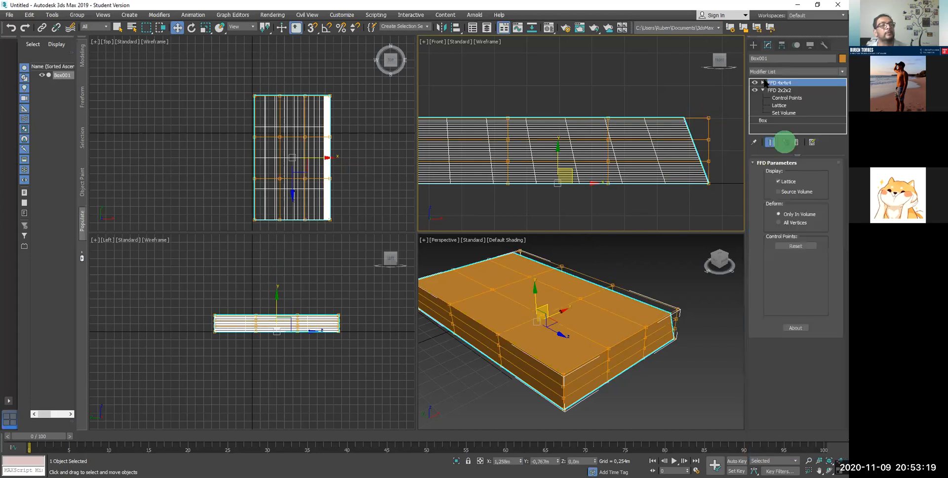
{"action": "left_click", "coordinate": [763, 83]}
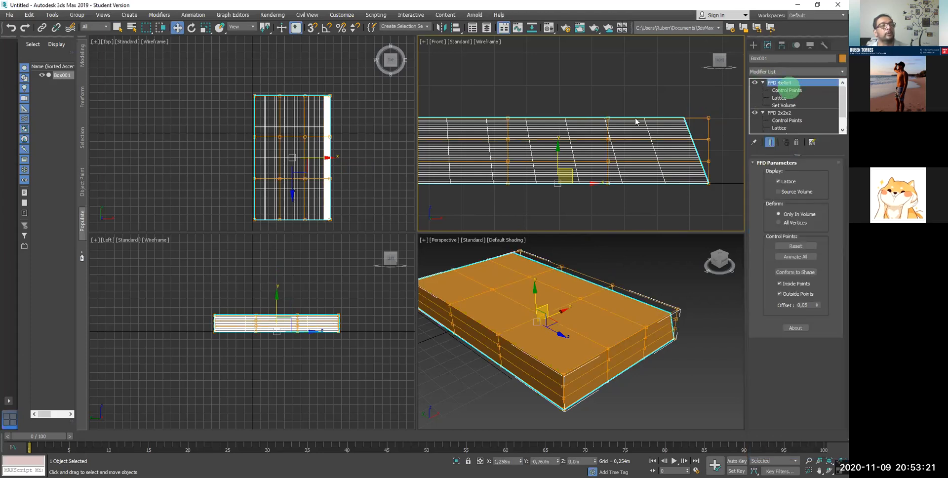
{"action": "left_click", "coordinate": [786, 90]}
{"action": "left_click", "coordinate": [626, 216]}
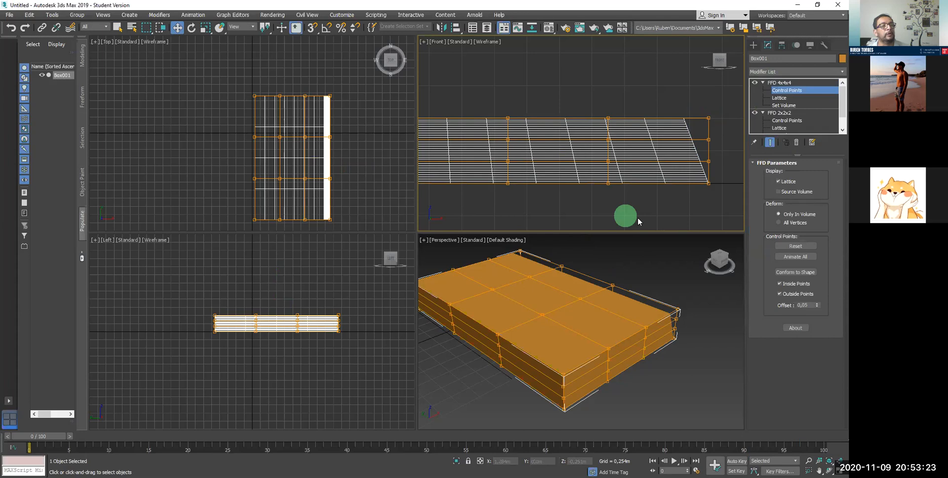
Step: Select the inner column of lattice points nearest the slanted end in the Front view and lower it about 0.22 m
{"action": "left_click", "coordinate": [626, 193]}
{"action": "left_click", "coordinate": [608, 109]}
{"action": "left_click_drag", "start_coordinate": [599, 108], "coordinate": [640, 205]}
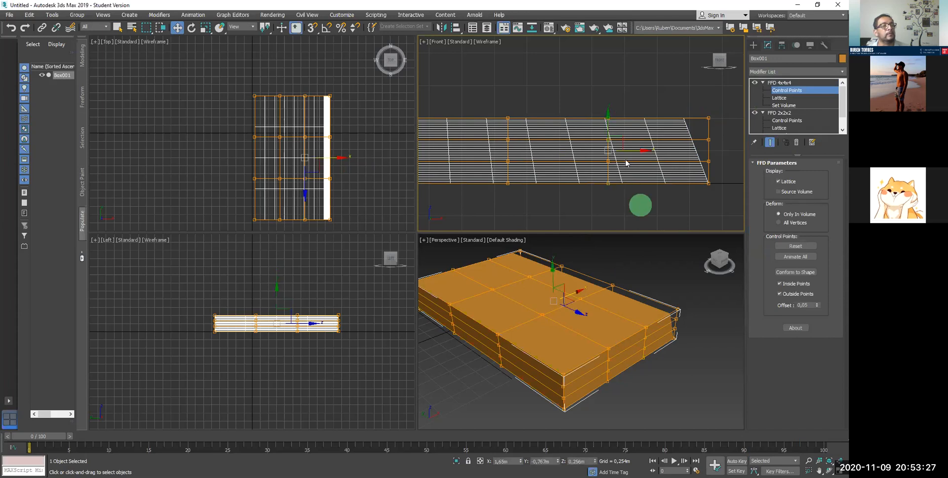
{"action": "left_click", "coordinate": [609, 126]}
{"action": "mouse_move", "coordinate": [606, 145]}
{"action": "left_mouse_down"}
{"action": "mouse_move", "coordinate": [624, 69]}
{"action": "mouse_move", "coordinate": [614, 154]}
{"action": "left_mouse_up"}
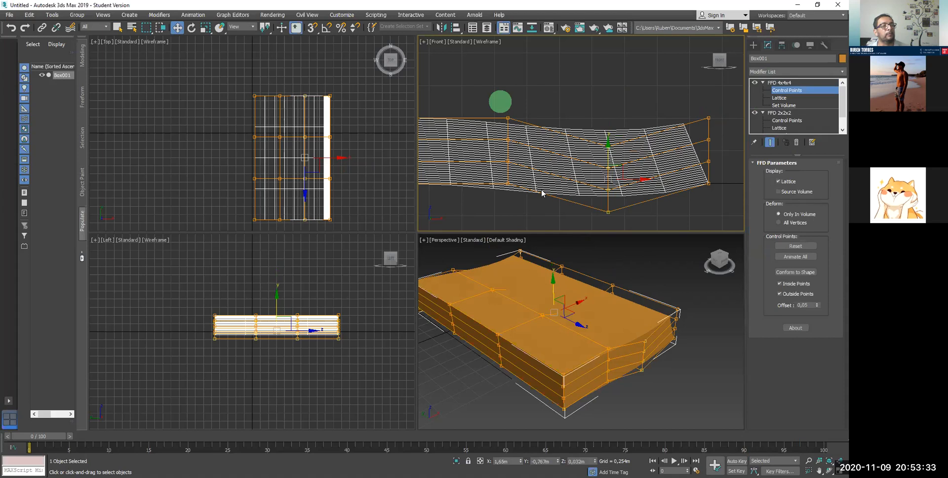
Step: Select the other inner column of lattice points in the Front view and raise it about 0.54 m to form a wave
{"action": "left_click_drag", "start_coordinate": [541, 193], "coordinate": [535, 209]}
{"action": "left_click_drag", "start_coordinate": [508, 117], "coordinate": [515, 58]}
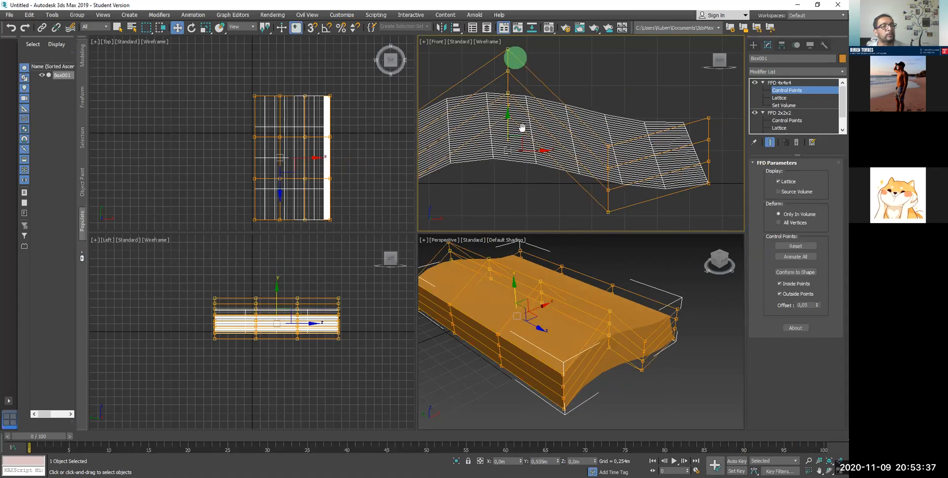
{"action": "left_click", "coordinate": [515, 126]}
{"action": "middle_click_drag", "start_coordinate": [515, 126], "coordinate": [591, 139]}
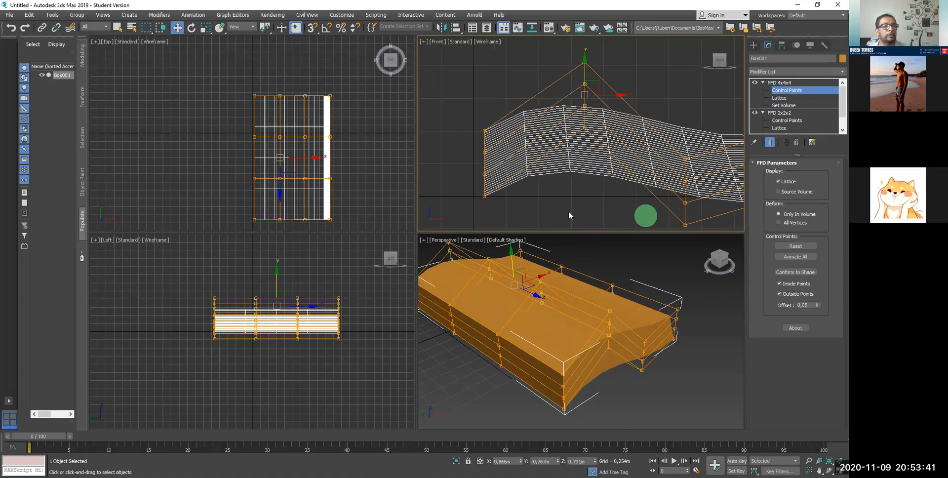
Step: Leave the FFD 4x4x4 Control Points level and mirror the wavy box across the X axis as a Copy
{"action": "scroll", "coordinate": [583, 206], "scroll_direction": "down", "scroll_amount": 2}
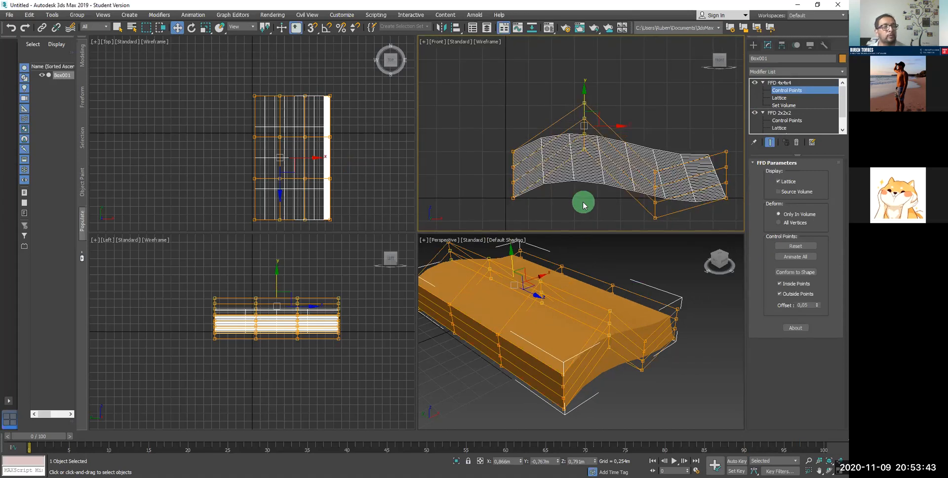
{"action": "scroll", "coordinate": [583, 205], "scroll_direction": "up", "scroll_amount": 2}
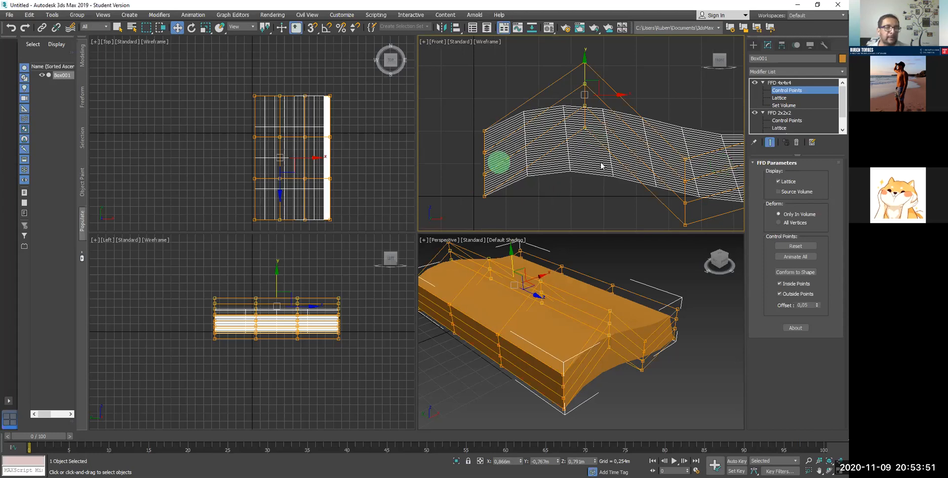
{"action": "middle_click_drag", "start_coordinate": [630, 164], "coordinate": [580, 149]}
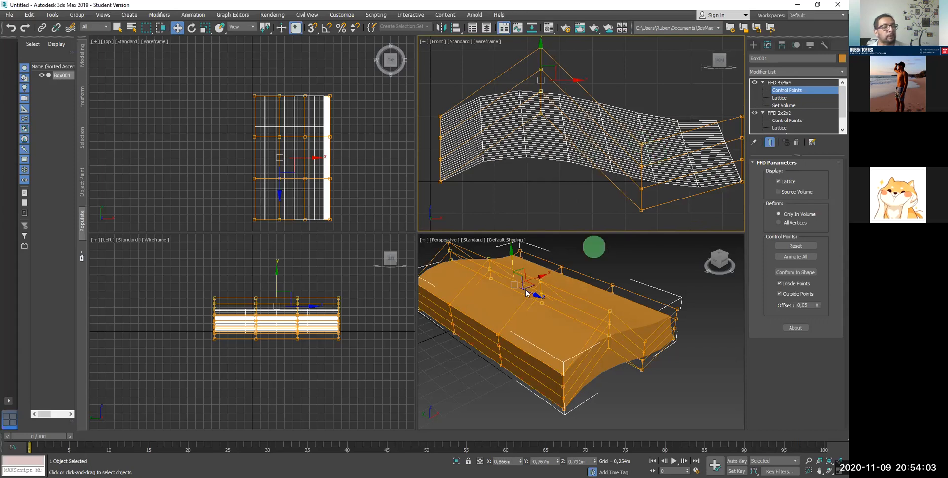
{"action": "middle_click_drag", "start_coordinate": [518, 212], "coordinate": [702, 202]}
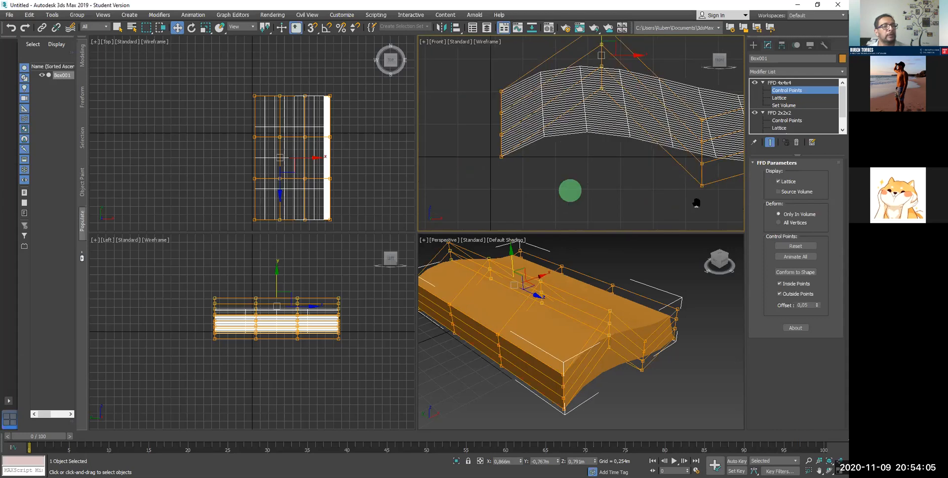
{"action": "left_click", "coordinate": [787, 90]}
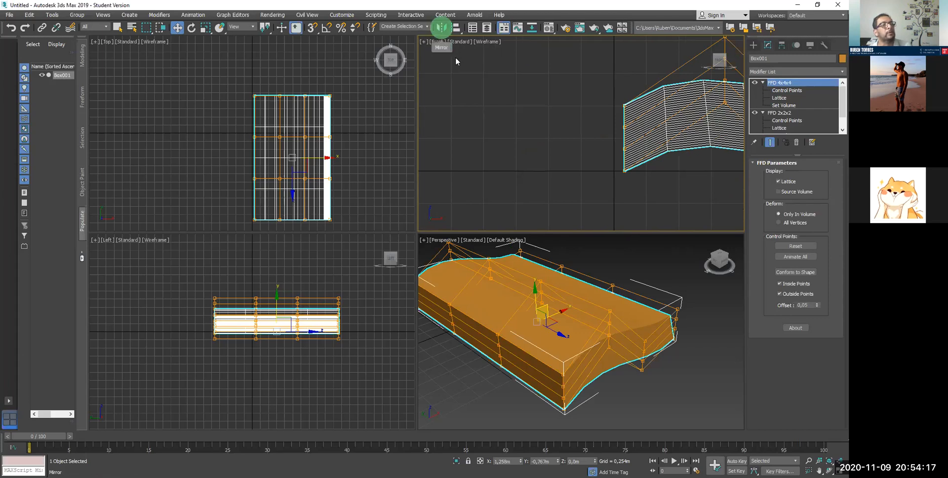
{"action": "left_click", "coordinate": [441, 28]}
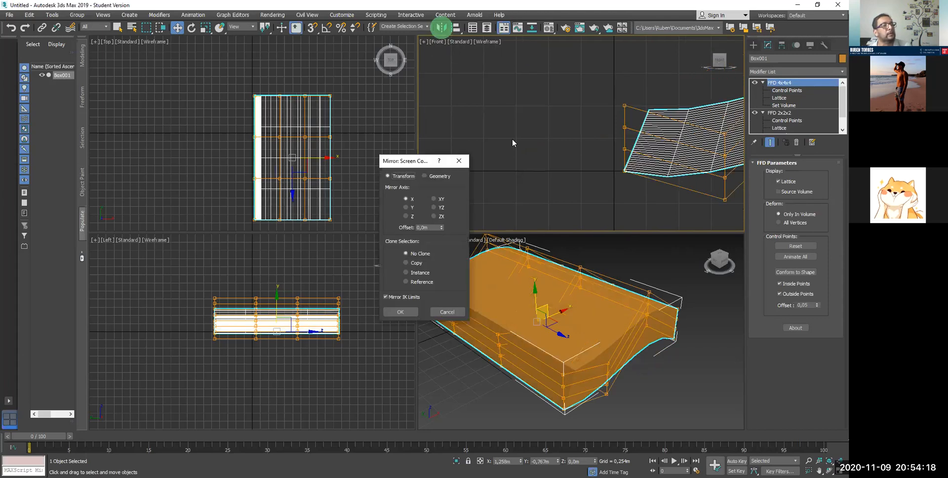
{"action": "left_click", "coordinate": [414, 263]}
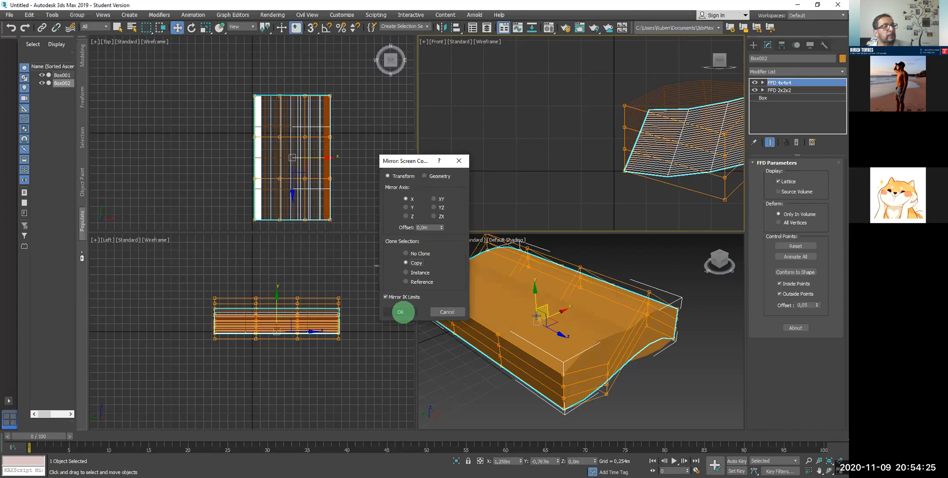
{"action": "left_click", "coordinate": [407, 311]}
Step: Move the mirrored copy along X to about -1.12 m so it sits edge to edge with the original, and deselect it
{"action": "left_click", "coordinate": [561, 312]}
{"action": "left_click_drag", "start_coordinate": [522, 328], "coordinate": [412, 379]}
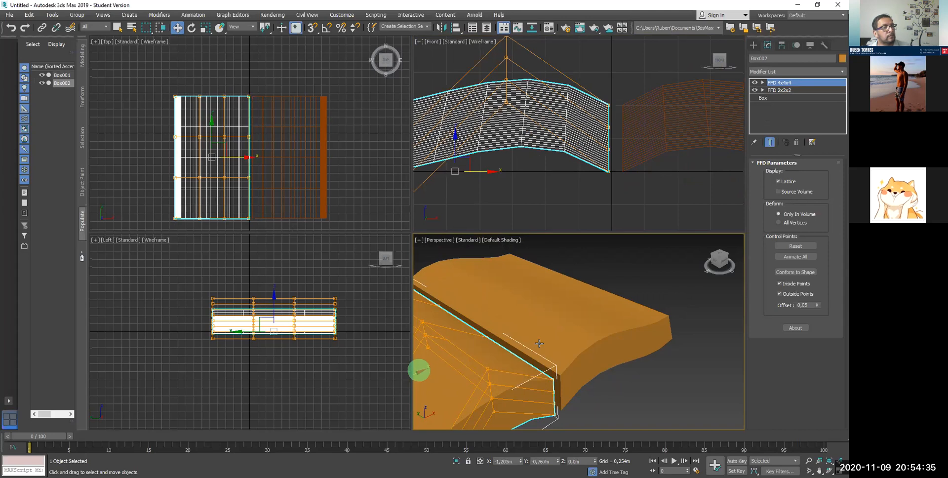
{"action": "scroll", "coordinate": [539, 343], "scroll_direction": "down", "scroll_amount": 5}
{"action": "left_click_drag", "start_coordinate": [522, 341], "coordinate": [518, 353]}
{"action": "left_click", "coordinate": [635, 351]}
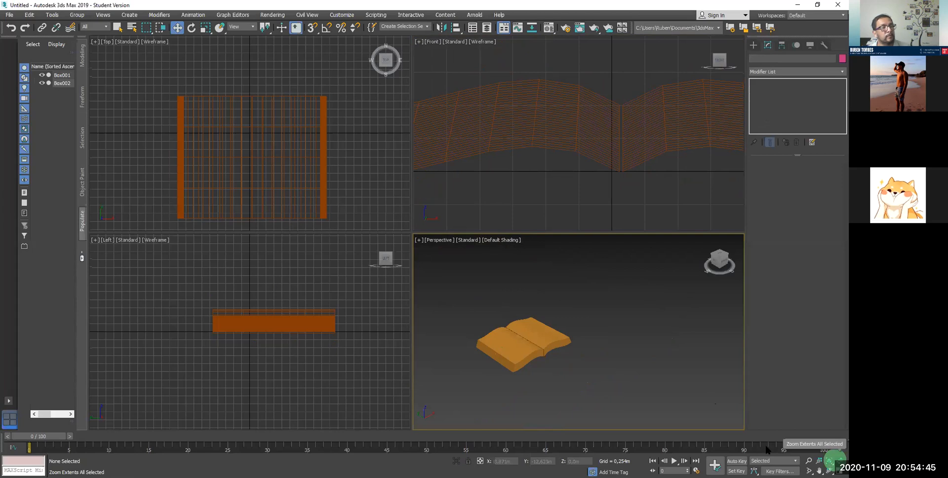
Step: Select both halves of the open book and set their object color to white
{"action": "left_click", "coordinate": [830, 461]}
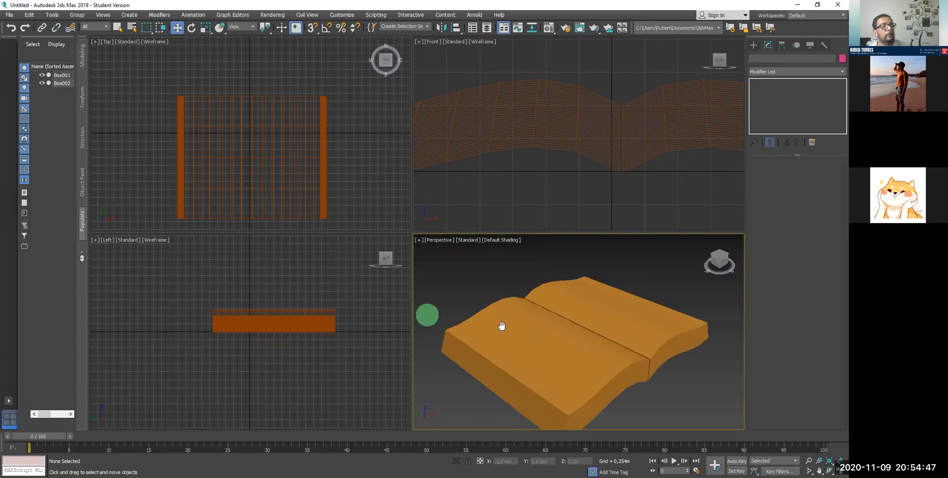
{"action": "scroll", "coordinate": [429, 315], "scroll_direction": "up", "scroll_amount": 3}
{"action": "scroll", "coordinate": [481, 301], "scroll_direction": "down", "scroll_amount": 3}
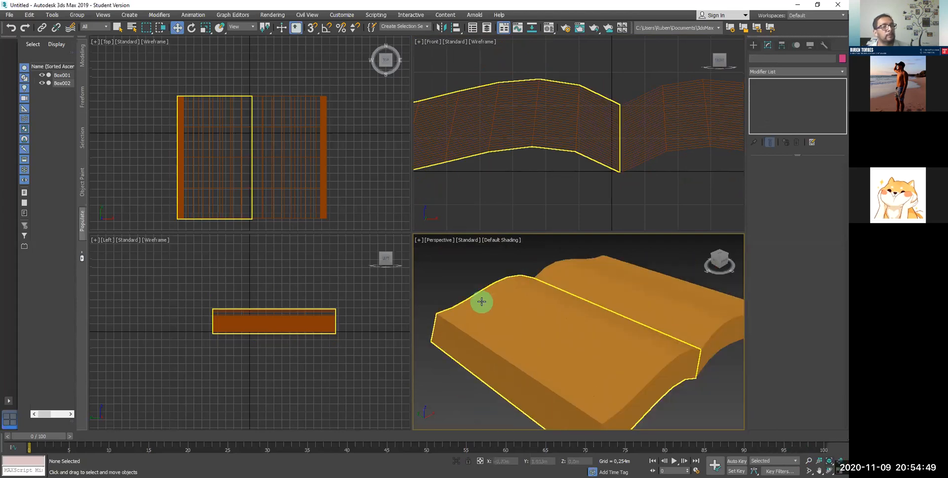
{"action": "left_click", "coordinate": [607, 291]}
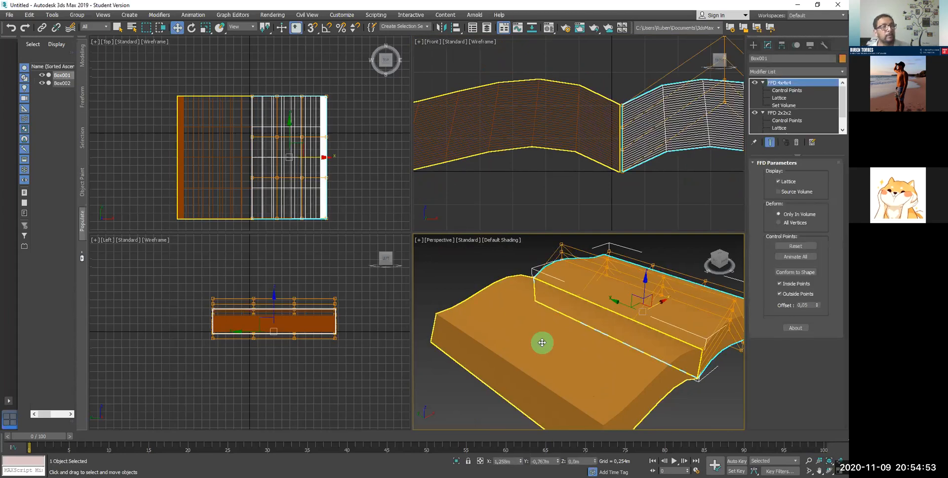
{"action": "left_click", "coordinate": [509, 336], "text": "ctrl"}
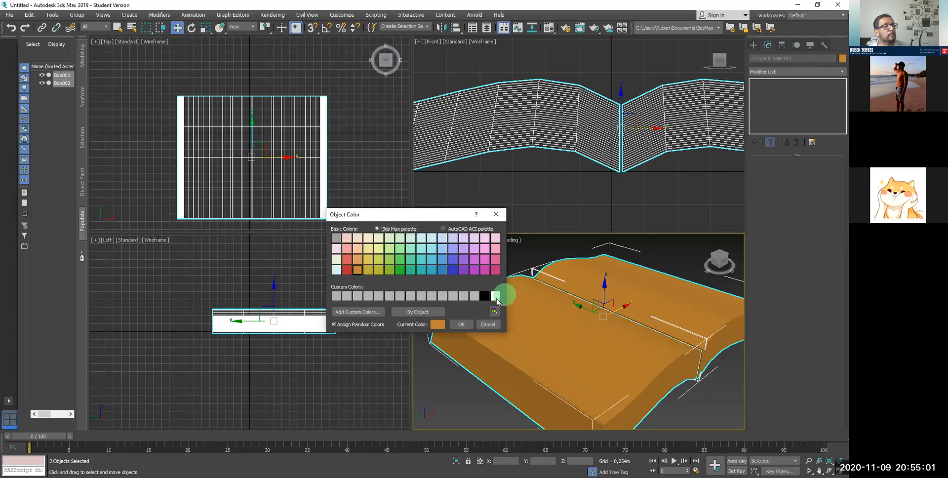
{"action": "left_click", "coordinate": [462, 297]}
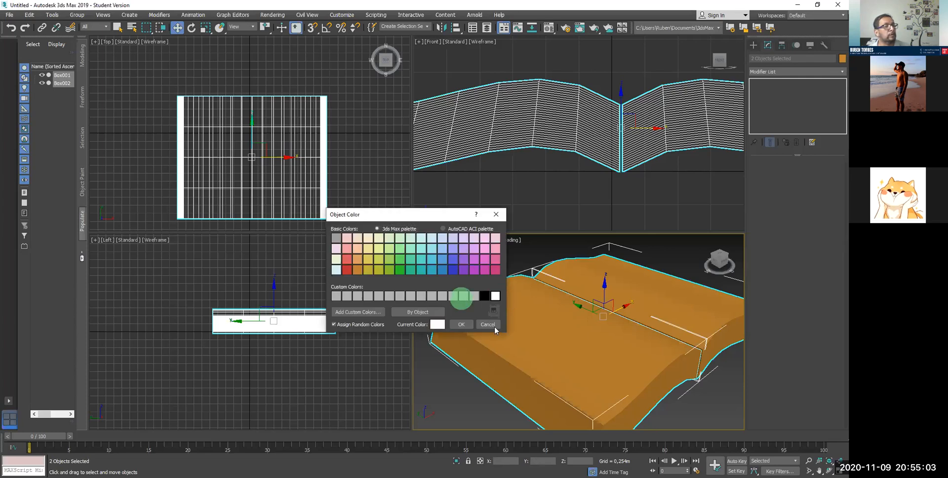
{"action": "left_click", "coordinate": [461, 325]}
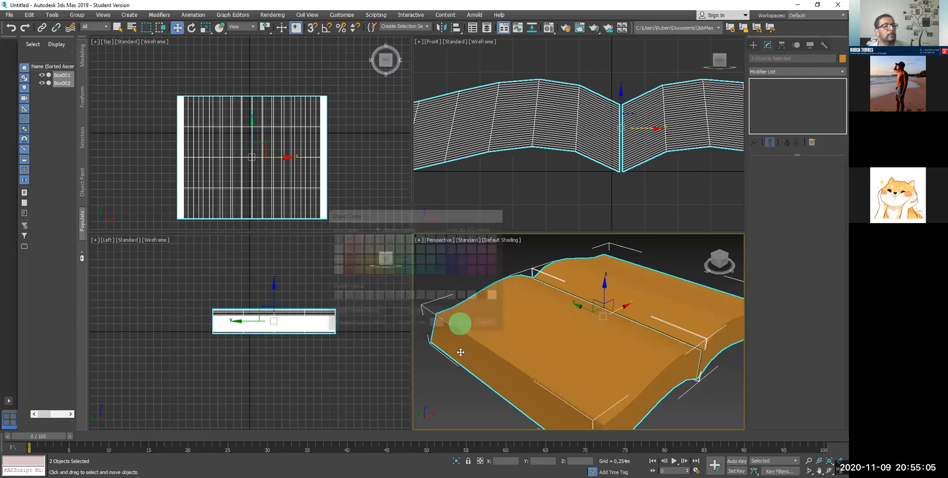
Step: Maximize the Perspective viewport and orbit to examine the open book from its front end
{"action": "middle_click_drag", "start_coordinate": [502, 343], "coordinate": [474, 329], "text": "alt"}
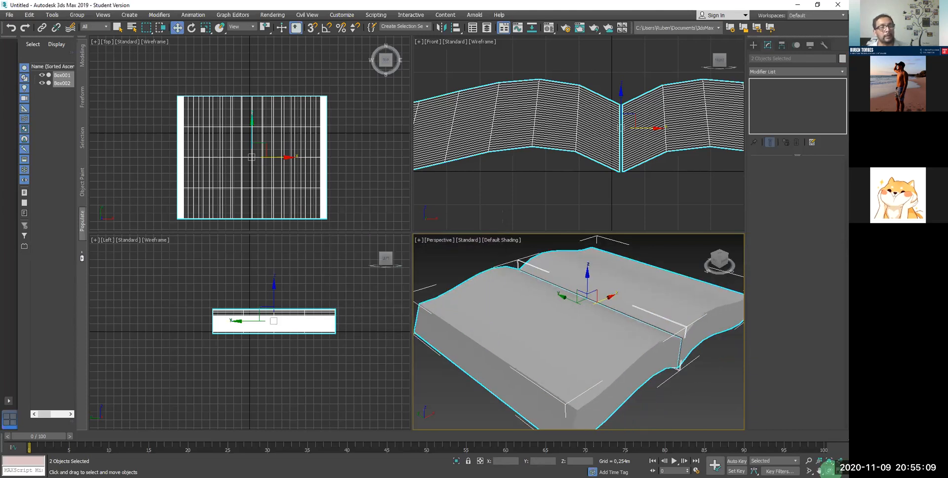
{"action": "left_click", "coordinate": [829, 470]}
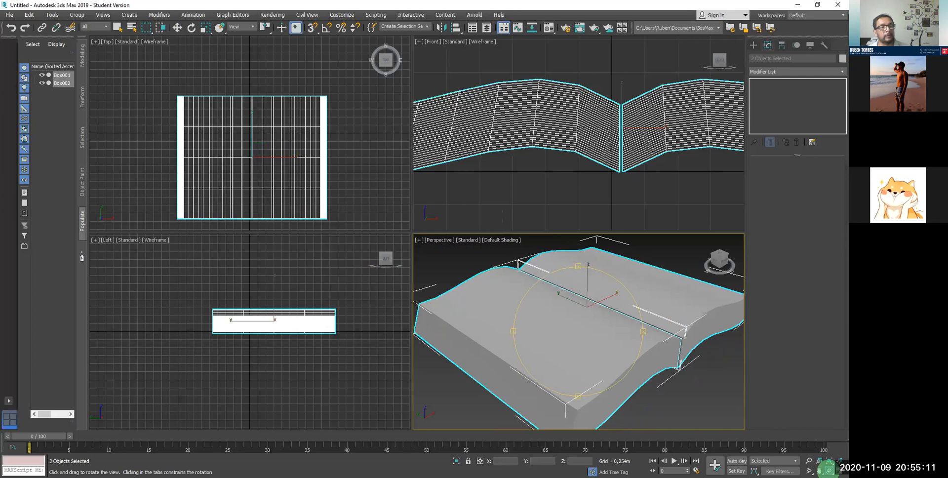
{"action": "left_click", "coordinate": [839, 470]}
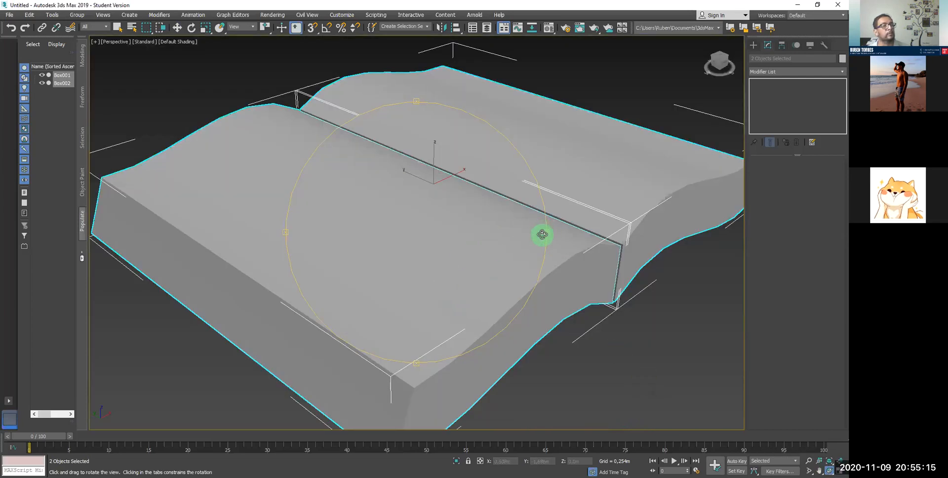
{"action": "left_click_drag", "start_coordinate": [542, 234], "coordinate": [497, 271]}
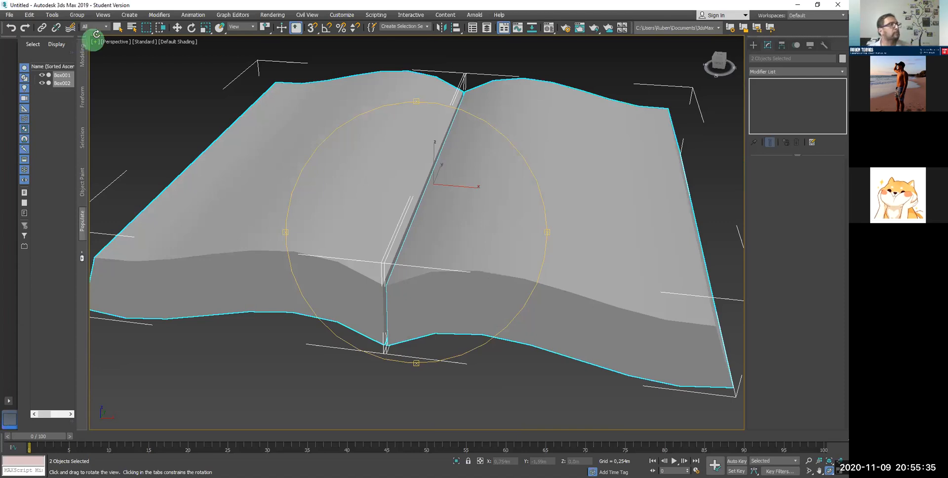
{"action": "left_click", "coordinate": [77, 15]}
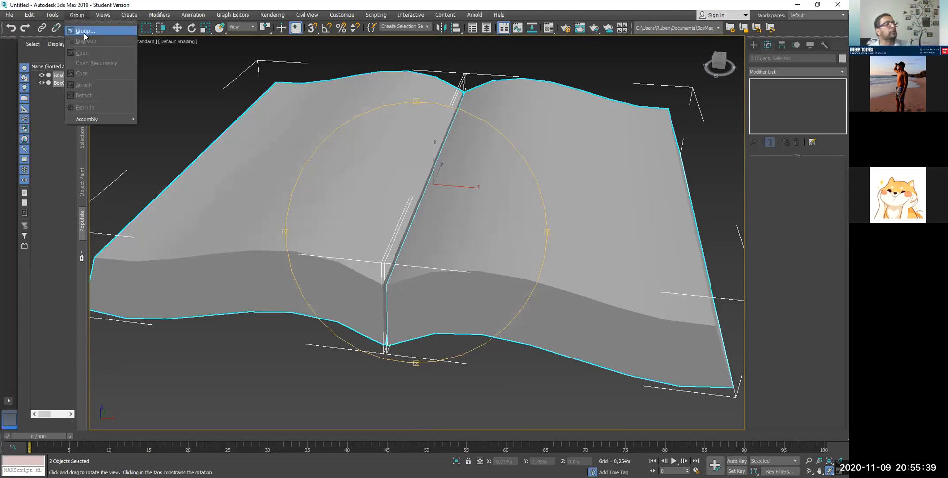
{"action": "left_click", "coordinate": [317, 184]}
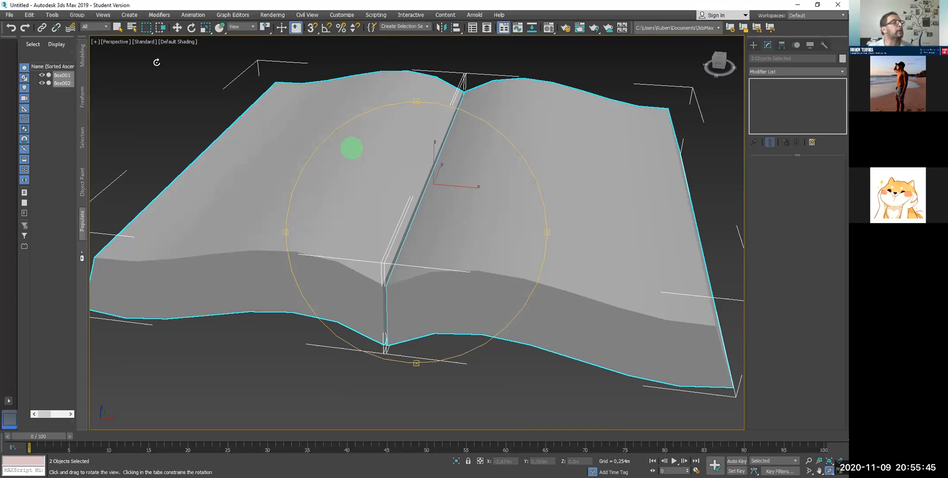
Step: Select the mirrored half of the book with the Move tool and add an Edit Poly modifier above its FFD 4x4x4
{"action": "left_click", "coordinate": [178, 29]}
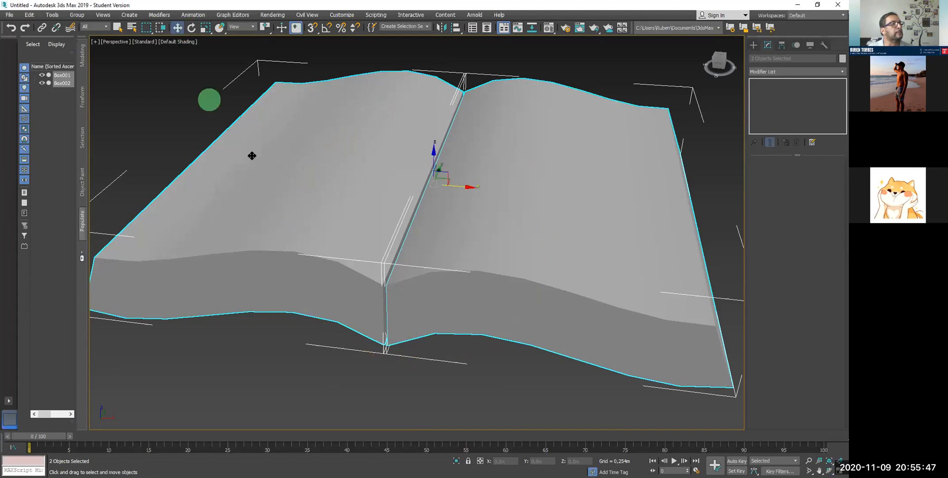
{"action": "left_click", "coordinate": [277, 254]}
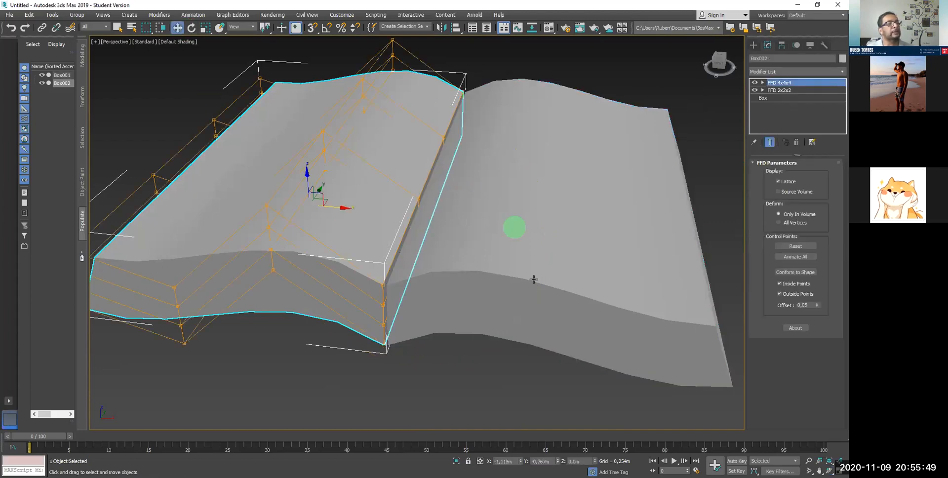
{"action": "left_click", "coordinate": [559, 241]}
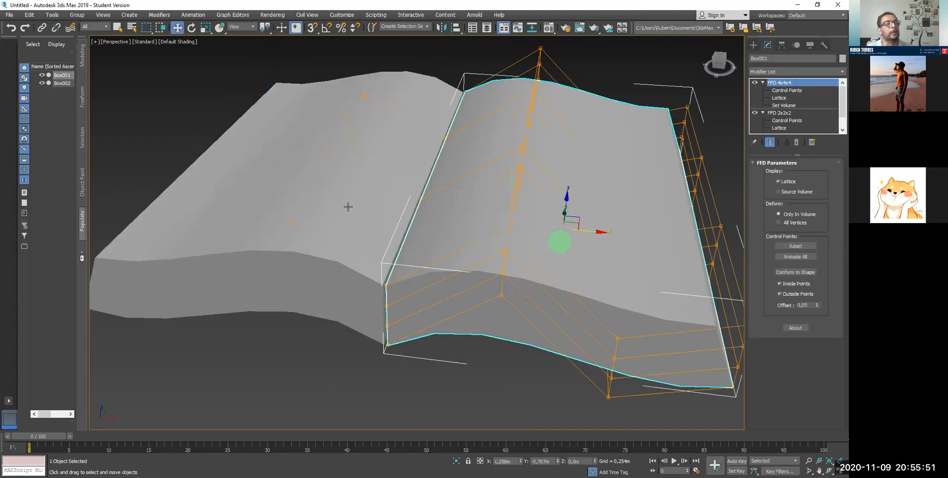
{"action": "left_click", "coordinate": [314, 201]}
{"action": "left_click", "coordinate": [815, 84]}
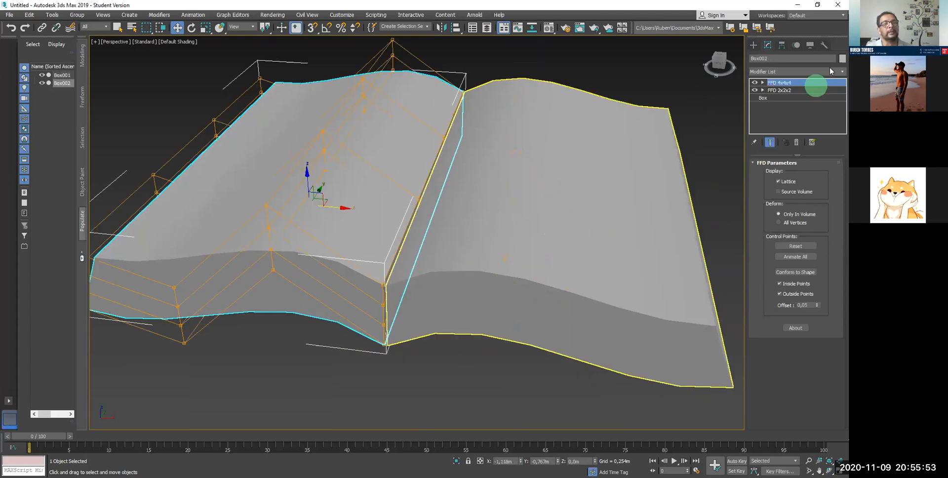
{"action": "left_click", "coordinate": [839, 71]}
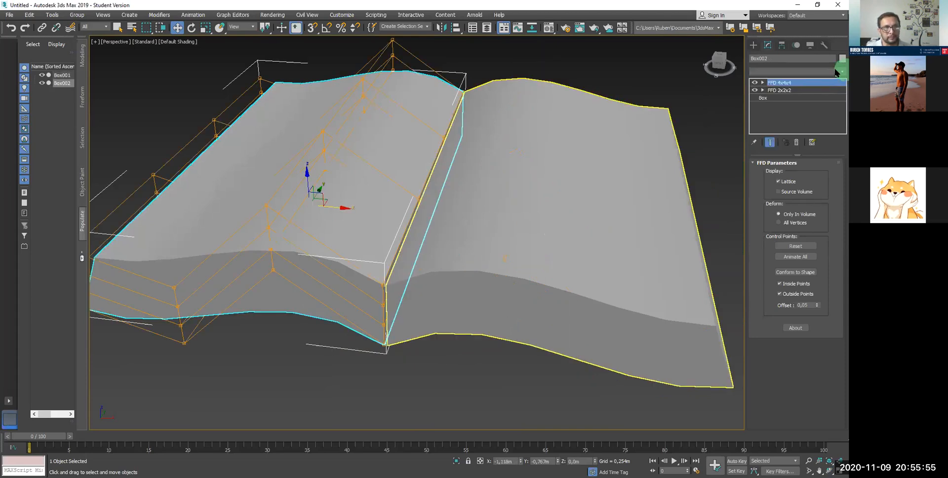
{"action": "scroll", "coordinate": [836, 123], "scroll_direction": "down", "scroll_amount": 5}
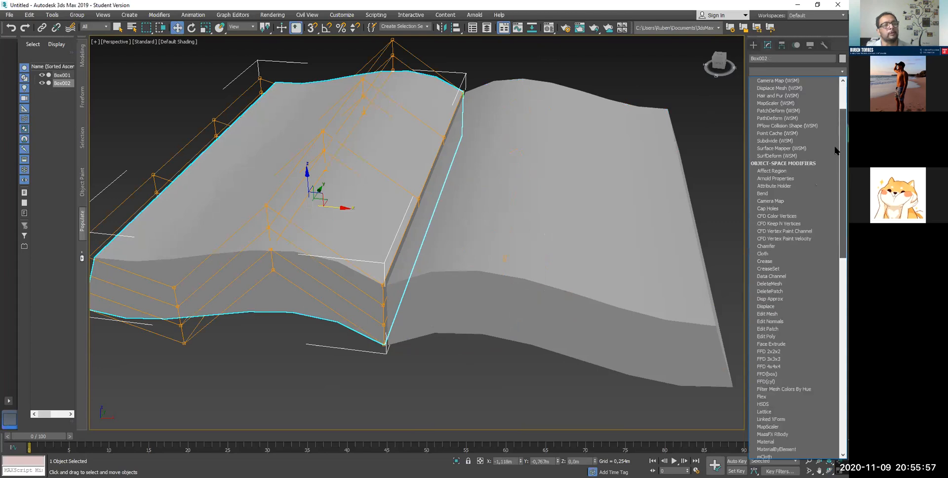
{"action": "scroll", "coordinate": [770, 227], "scroll_direction": "down", "scroll_amount": 2}
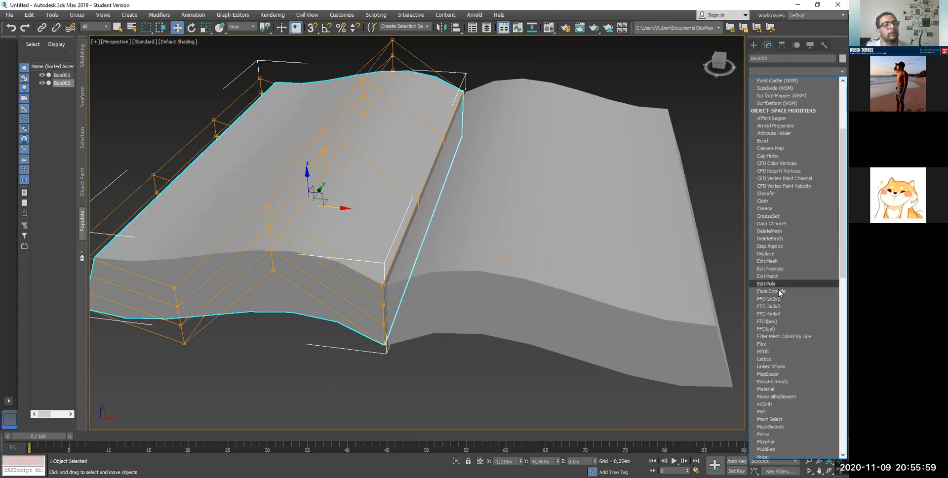
{"action": "left_click", "coordinate": [775, 282]}
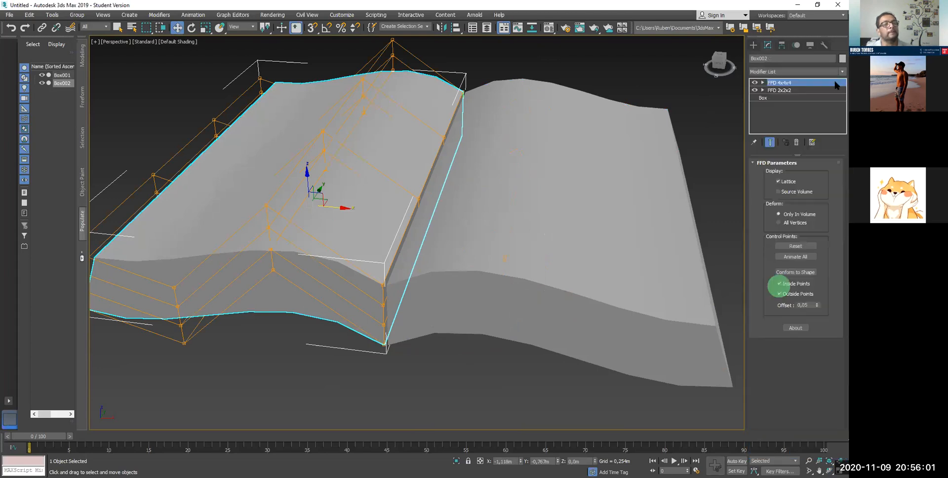
Step: Select the original half of the book and add an Edit Poly modifier on top of its stack
{"action": "left_click", "coordinate": [521, 189]}
{"action": "left_click", "coordinate": [781, 97]}
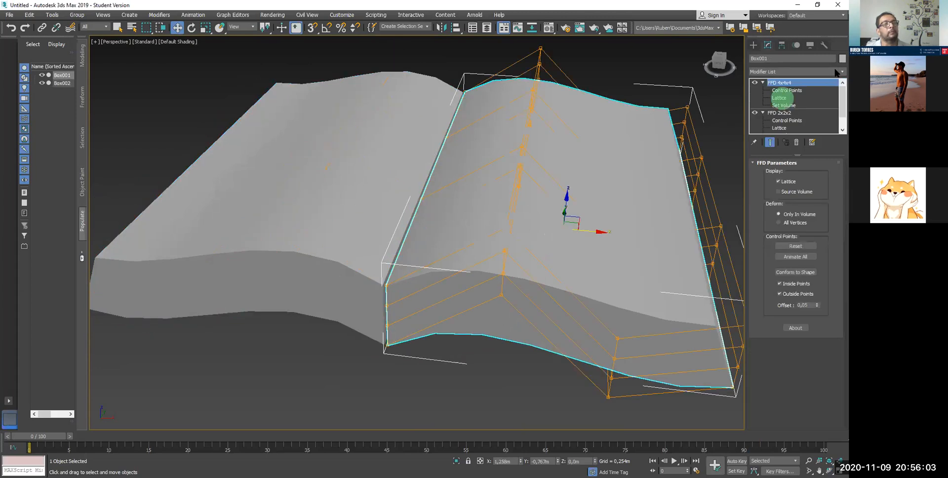
{"action": "left_click", "coordinate": [836, 72]}
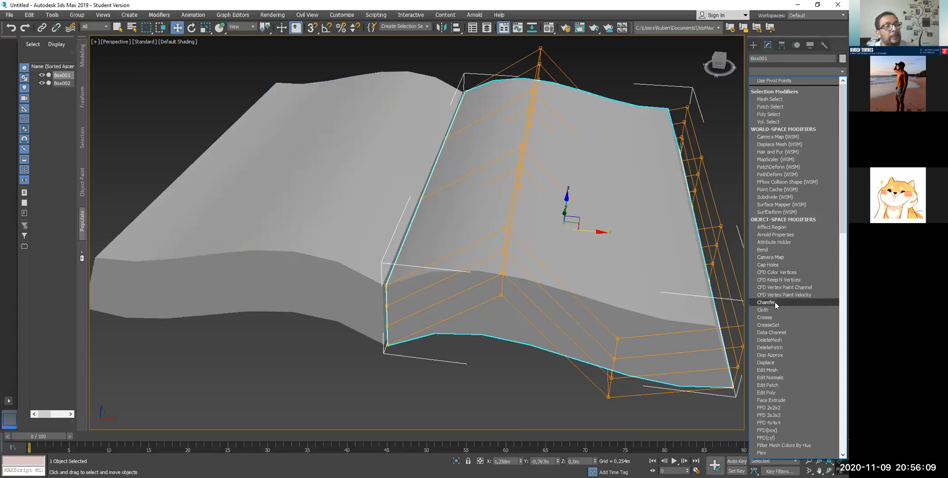
{"action": "left_click", "coordinate": [775, 393]}
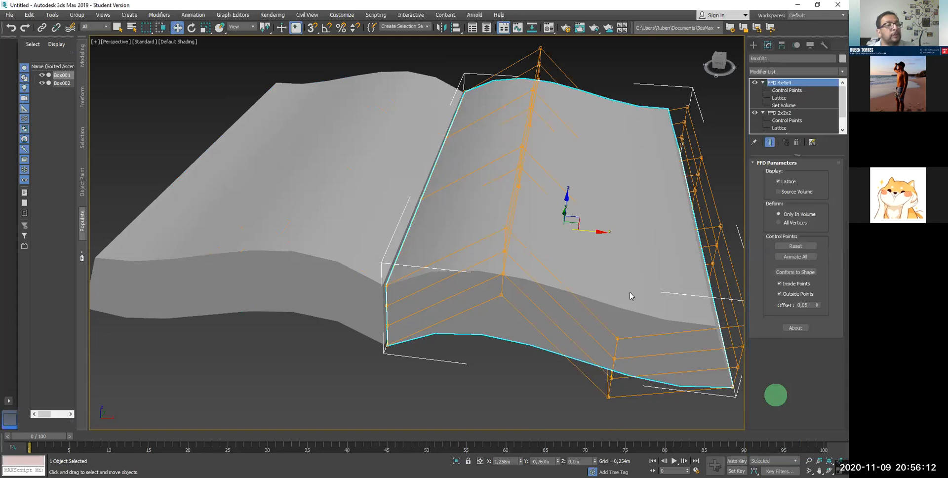
Step: Select the mirrored half of the book and add the original half to the selection
{"action": "left_click", "coordinate": [361, 118]}
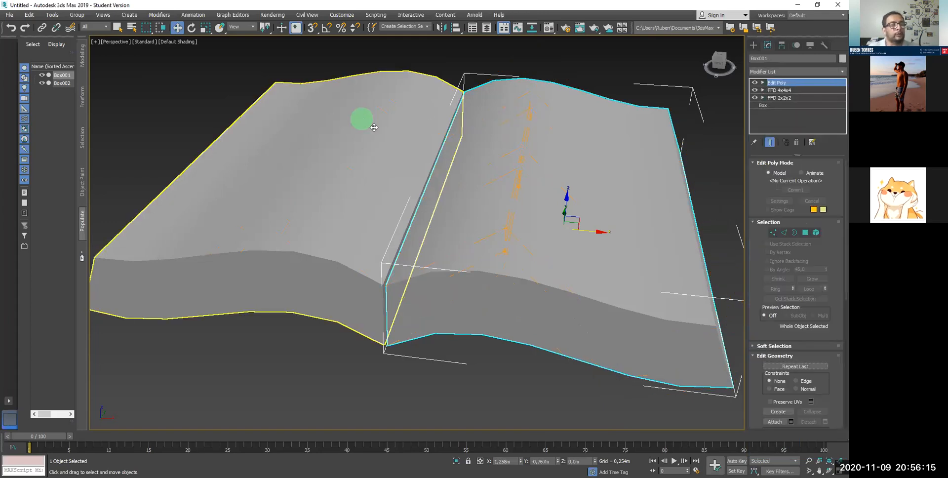
{"action": "left_click", "coordinate": [437, 189]}
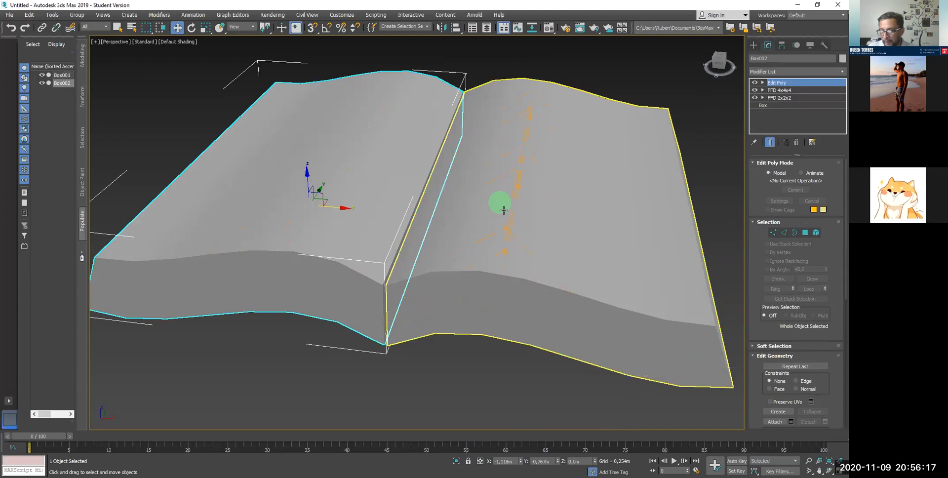
{"action": "left_click", "coordinate": [532, 206], "text": "ctrl"}
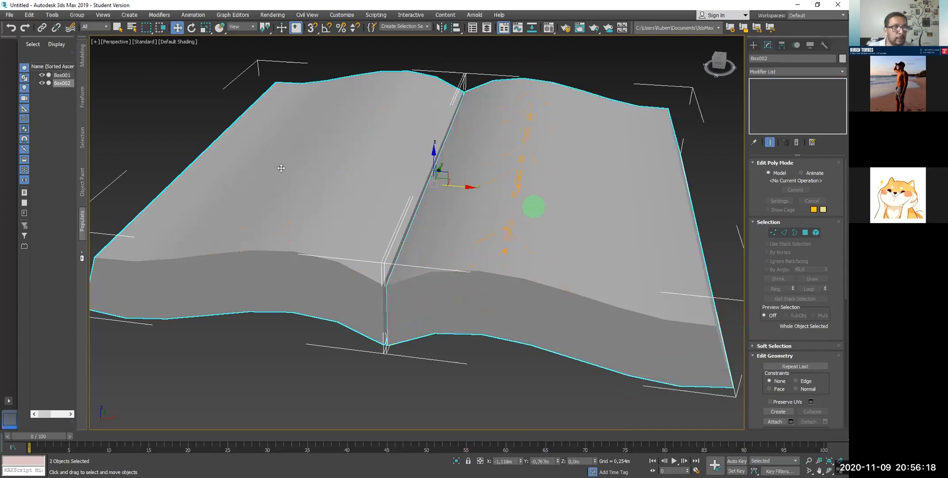
Step: Reduce the selection to only the mirrored half of the book
{"action": "left_click", "coordinate": [74, 16]}
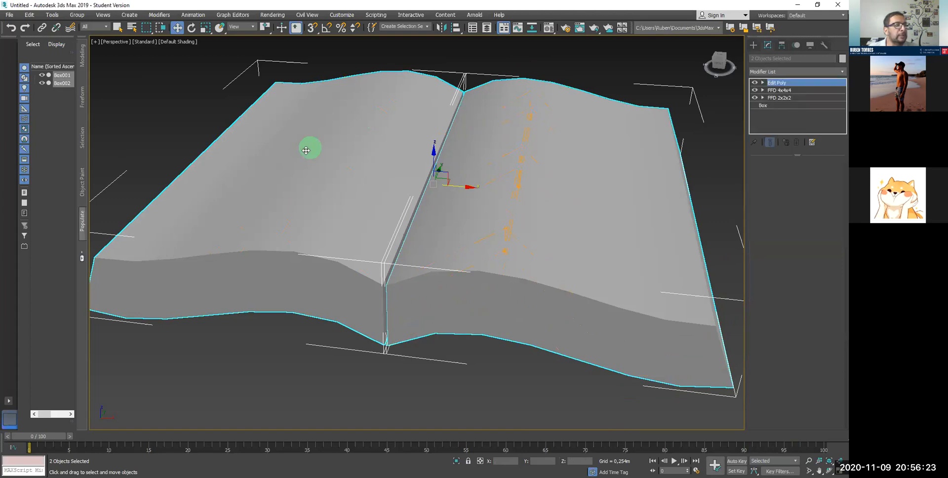
{"action": "left_click", "coordinate": [644, 345], "text": "alt"}
{"action": "left_click", "coordinate": [527, 191]}
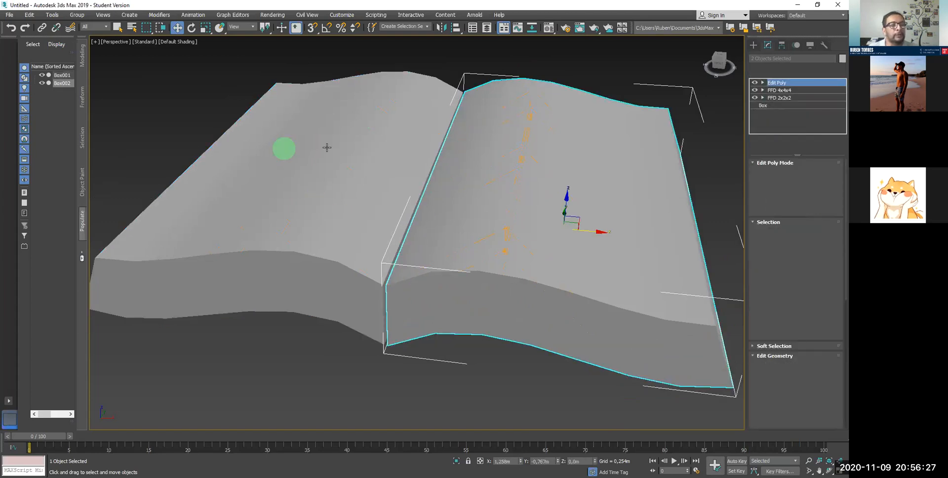
{"action": "left_click", "coordinate": [298, 155]}
{"action": "left_click", "coordinate": [482, 165]}
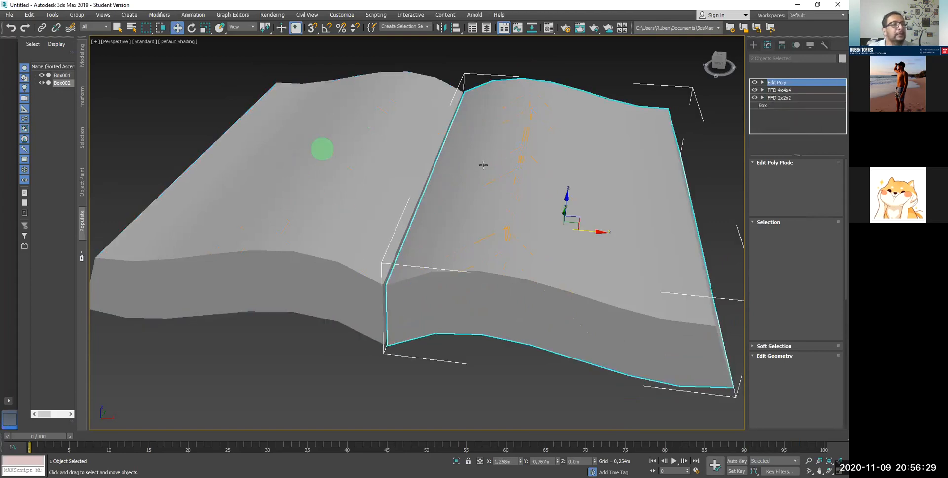
{"action": "left_click", "coordinate": [322, 148]}
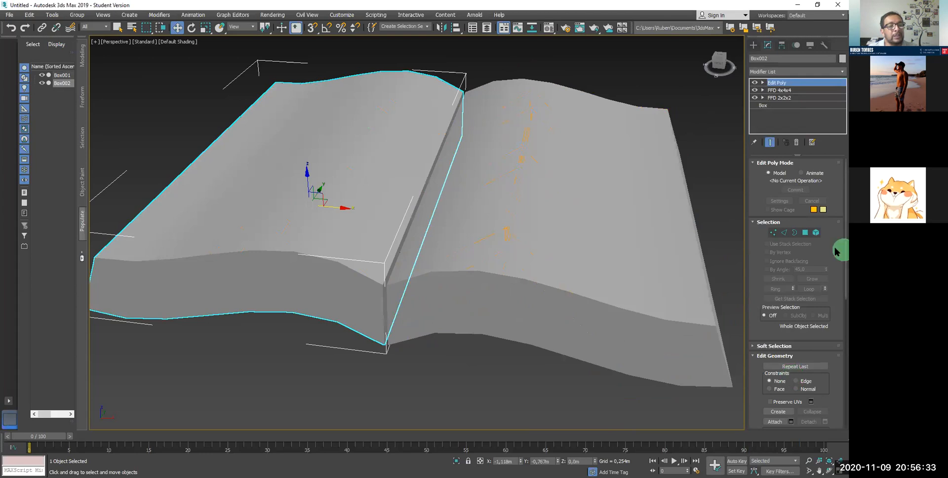
Step: Attach the original half of the book to the mirrored half through its Edit Poly modifier
{"action": "left_click_drag", "start_coordinate": [842, 243], "coordinate": [846, 296]}
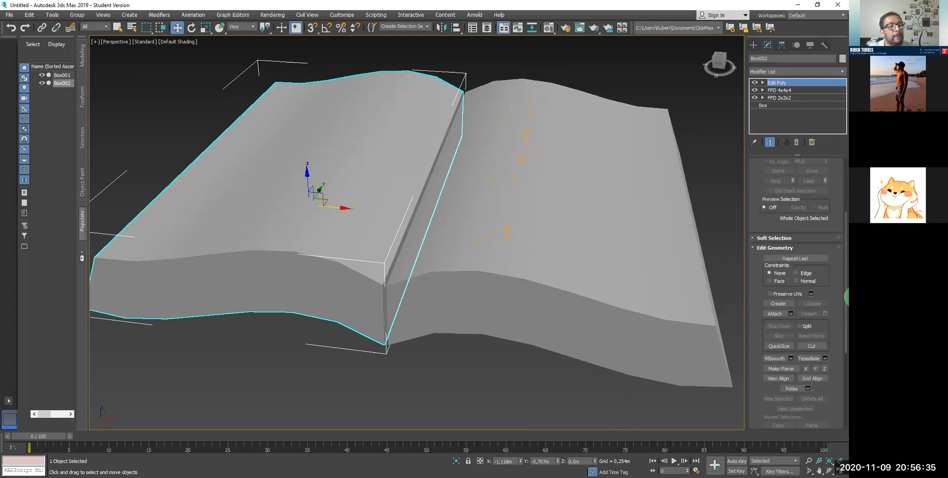
{"action": "scroll", "coordinate": [810, 327], "scroll_direction": "down", "scroll_amount": 2}
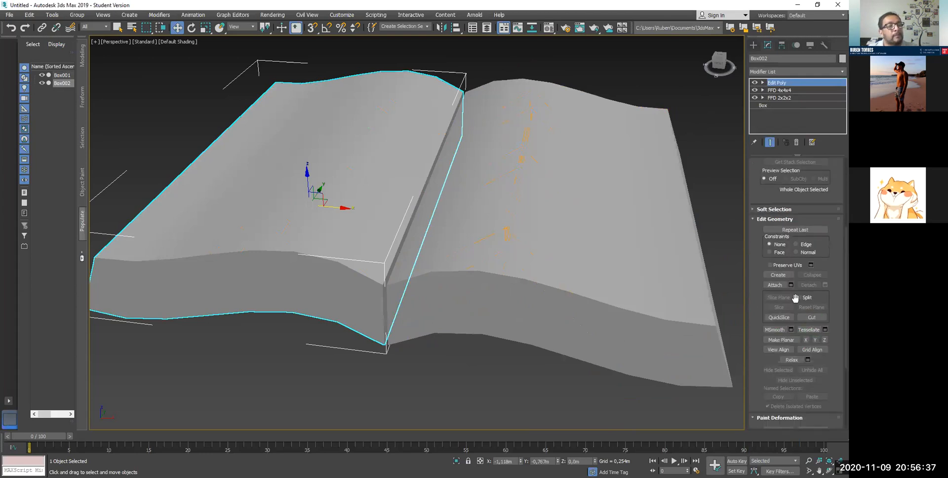
{"action": "left_click", "coordinate": [774, 286]}
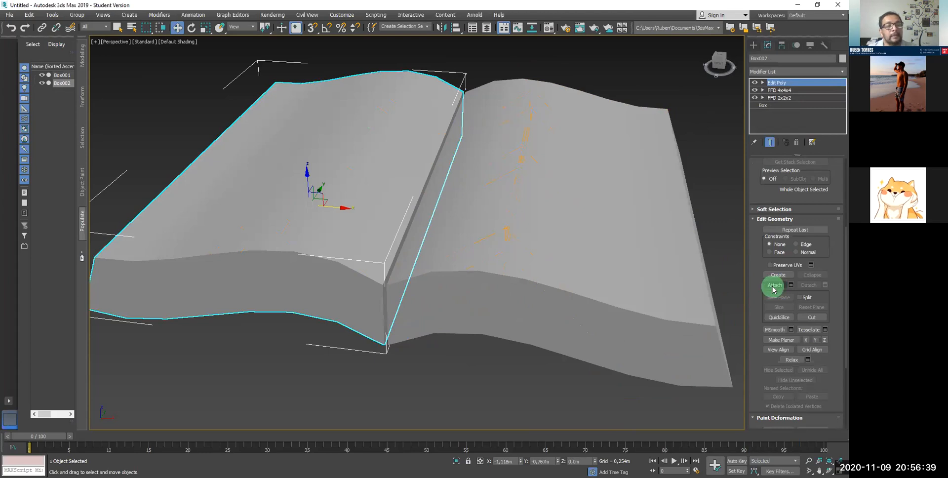
{"action": "left_click", "coordinate": [550, 251]}
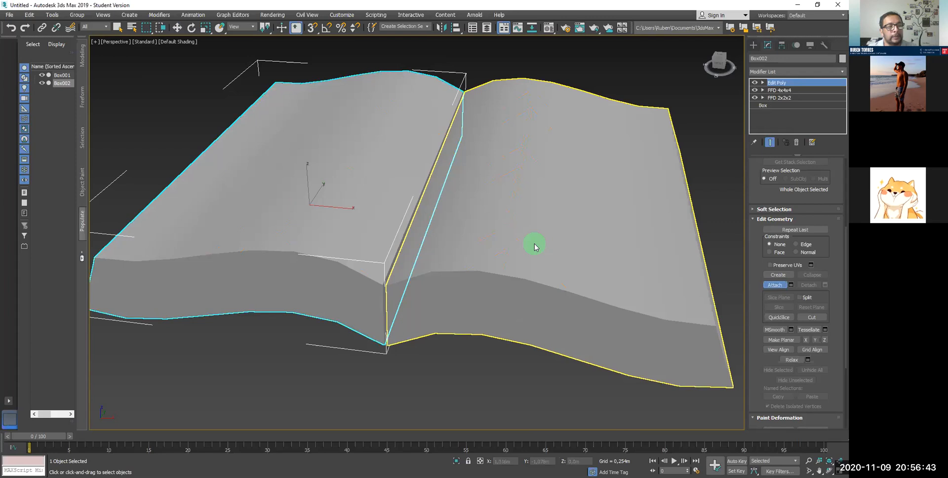
{"action": "left_click", "coordinate": [535, 247]}
{"action": "left_click", "coordinate": [771, 142]}
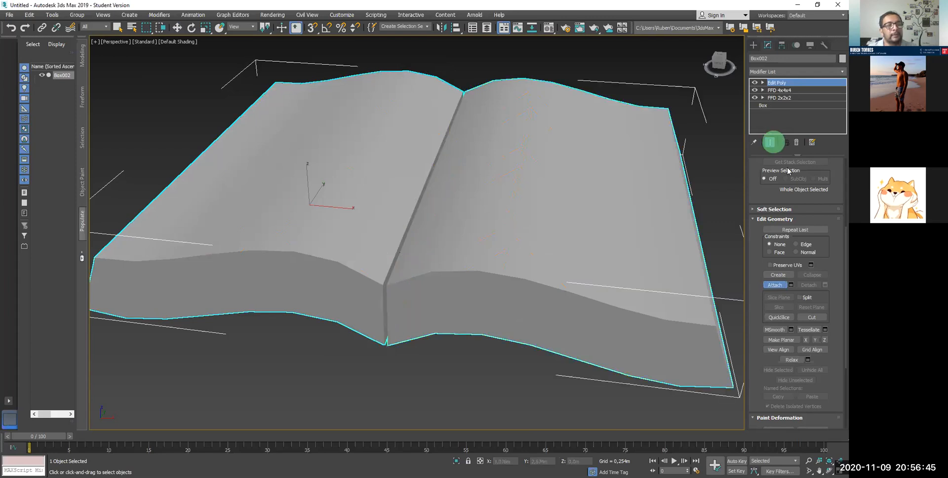
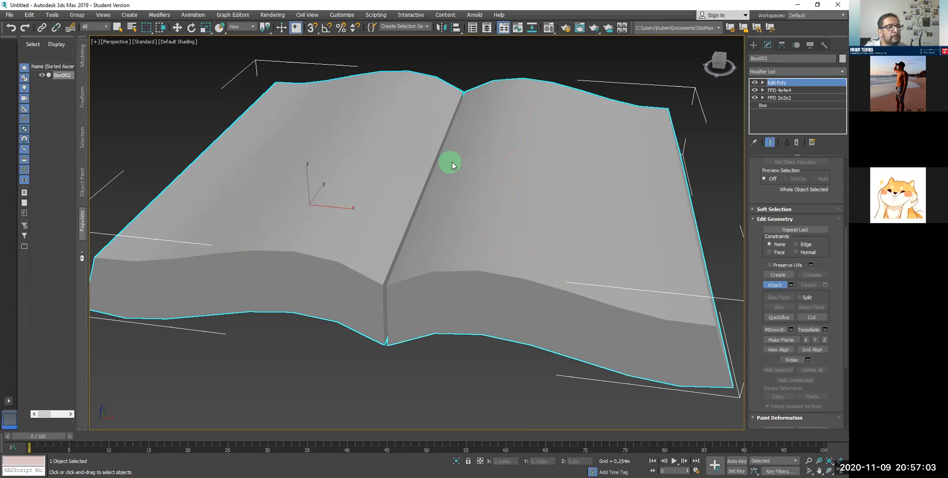
{"action": "scroll", "coordinate": [473, 168], "scroll_direction": "down", "scroll_amount": 5}
{"action": "scroll", "coordinate": [472, 169], "scroll_direction": "up", "scroll_amount": 4}
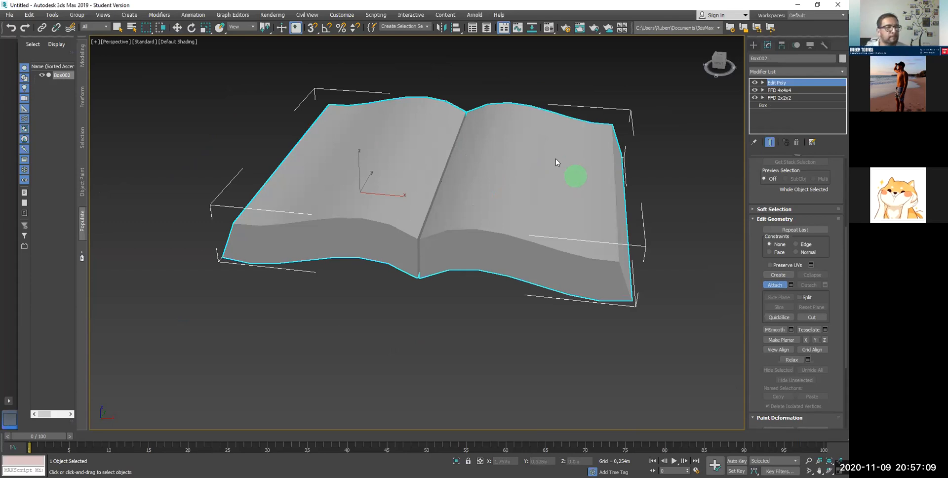
{"action": "scroll", "coordinate": [548, 202], "scroll_direction": "up", "scroll_amount": 2}
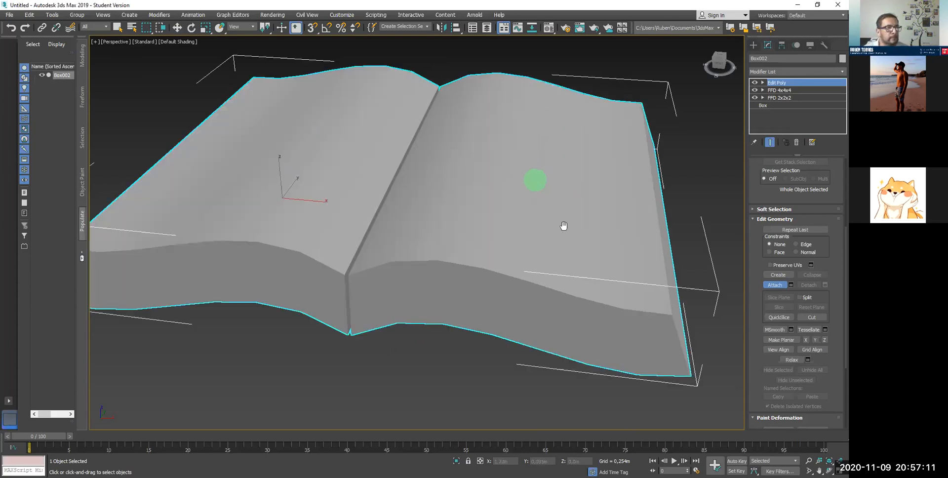
{"action": "middle_click_drag", "start_coordinate": [577, 242], "coordinate": [565, 210]}
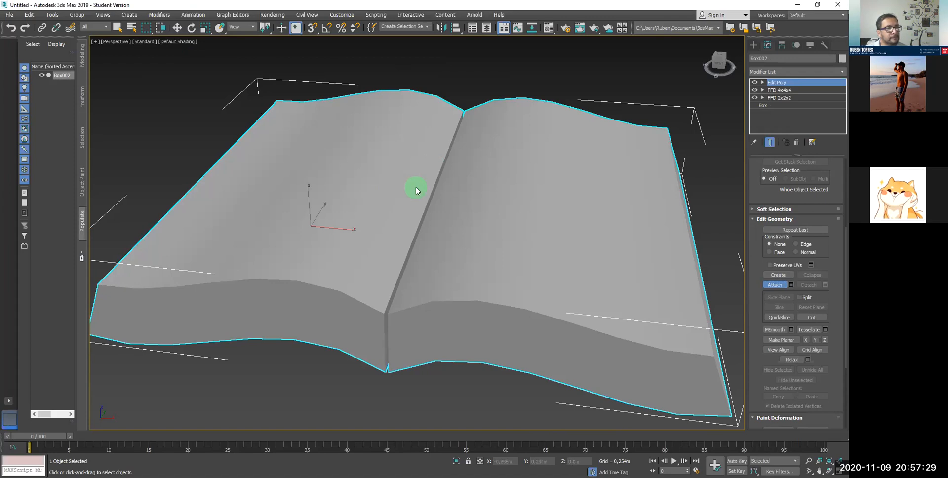
{"action": "scroll", "coordinate": [416, 187], "scroll_direction": "down", "scroll_amount": 3}
{"action": "scroll", "coordinate": [421, 187], "scroll_direction": "up", "scroll_amount": 3}
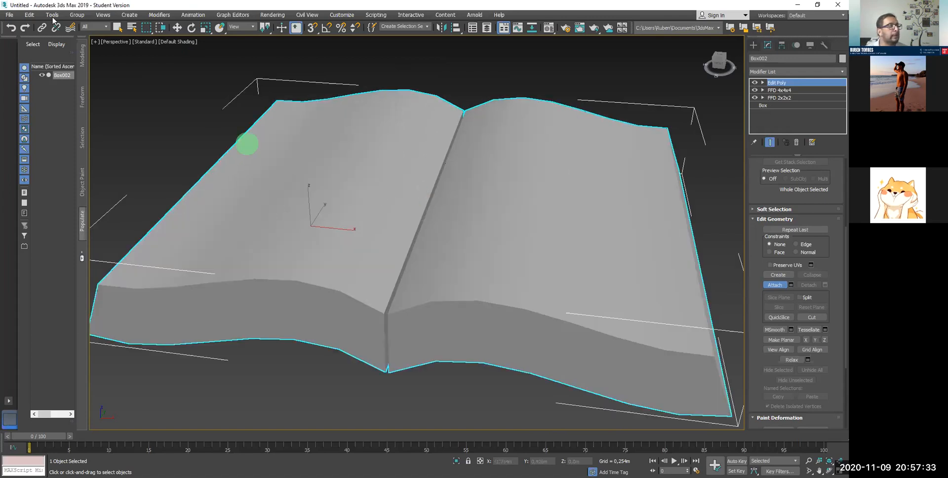
Step: Reset the scene without saving the book
{"action": "left_click", "coordinate": [10, 14]}
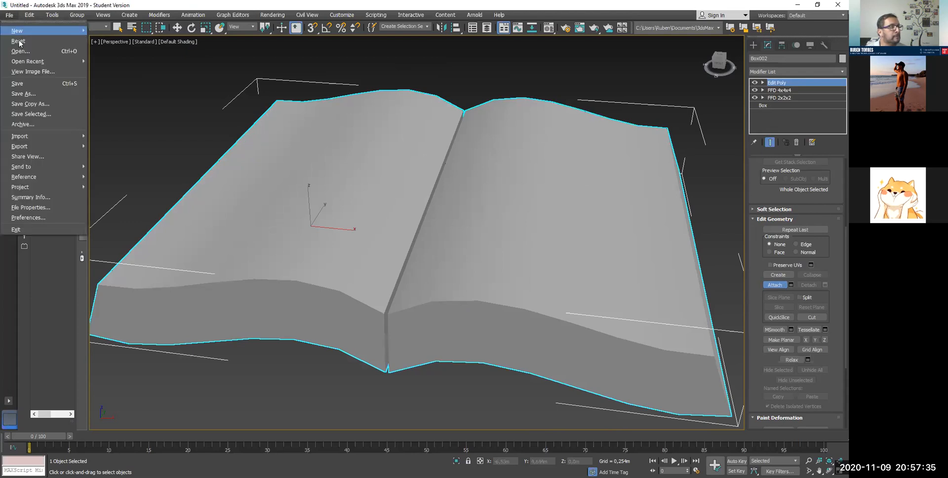
{"action": "left_click", "coordinate": [18, 41]}
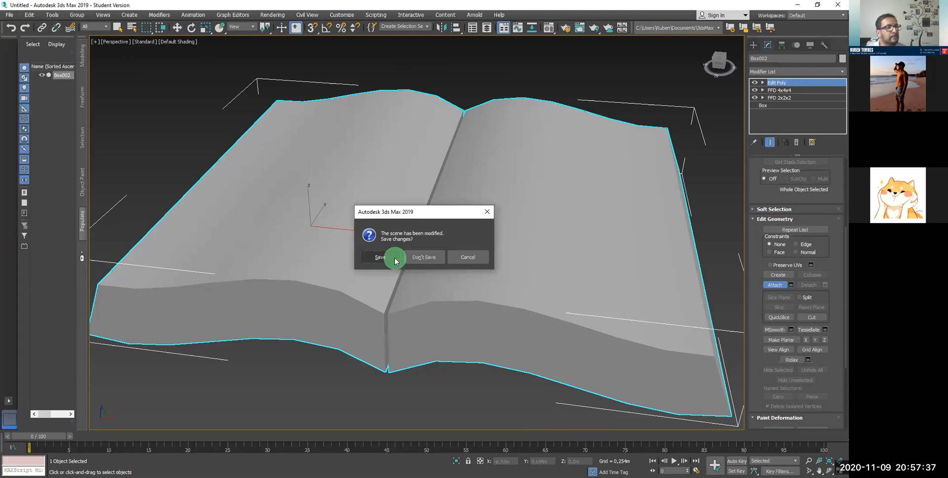
{"action": "left_click", "coordinate": [419, 257]}
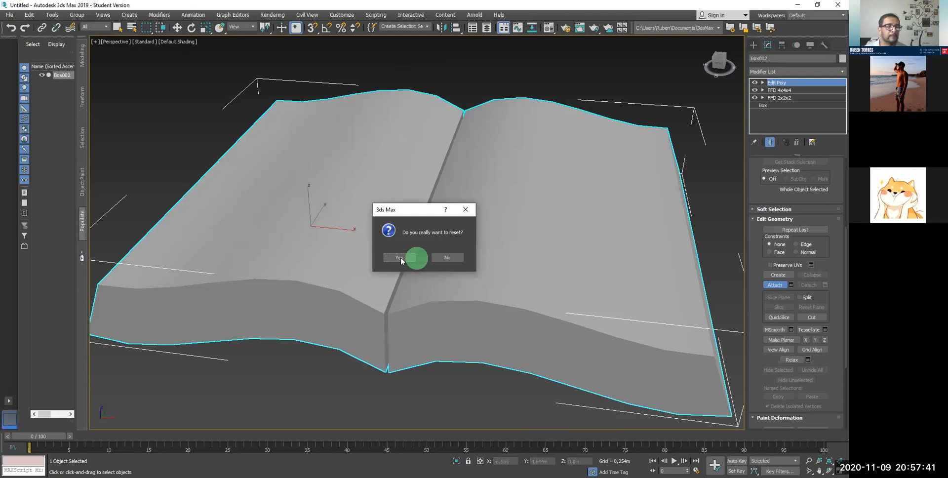
{"action": "left_click", "coordinate": [399, 258]}
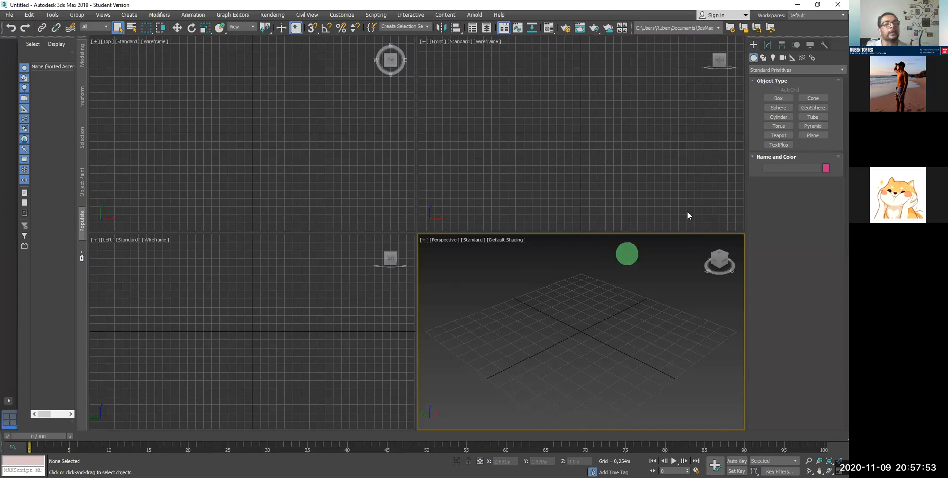
{"action": "left_click", "coordinate": [776, 107]}
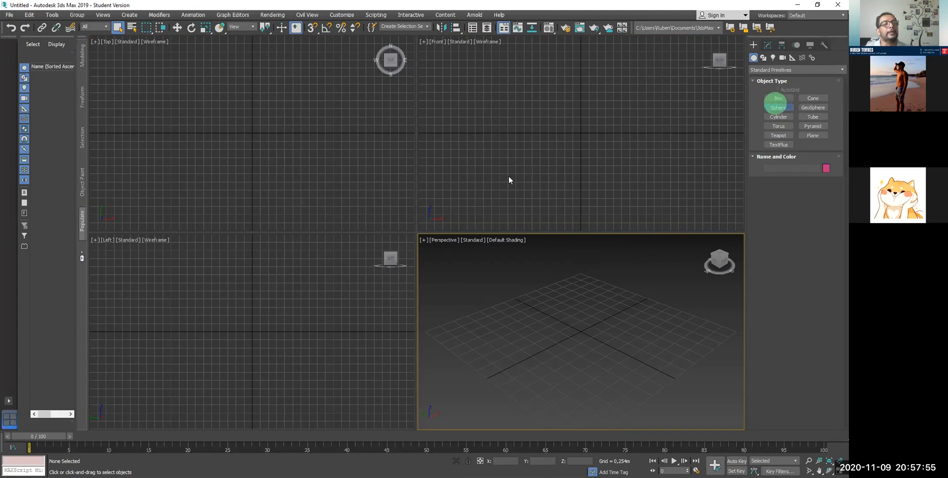
{"action": "left_click_drag", "start_coordinate": [251, 135], "coordinate": [280, 116]}
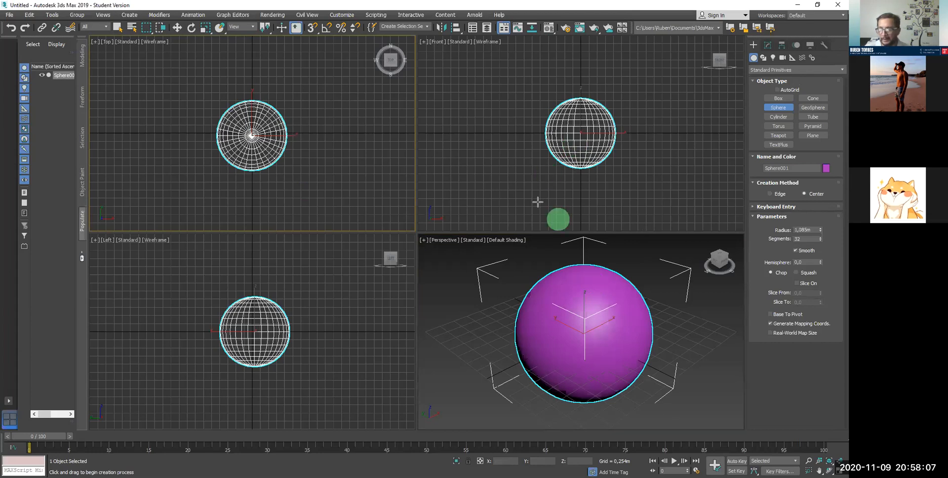
{"action": "key", "text": "Delete"}
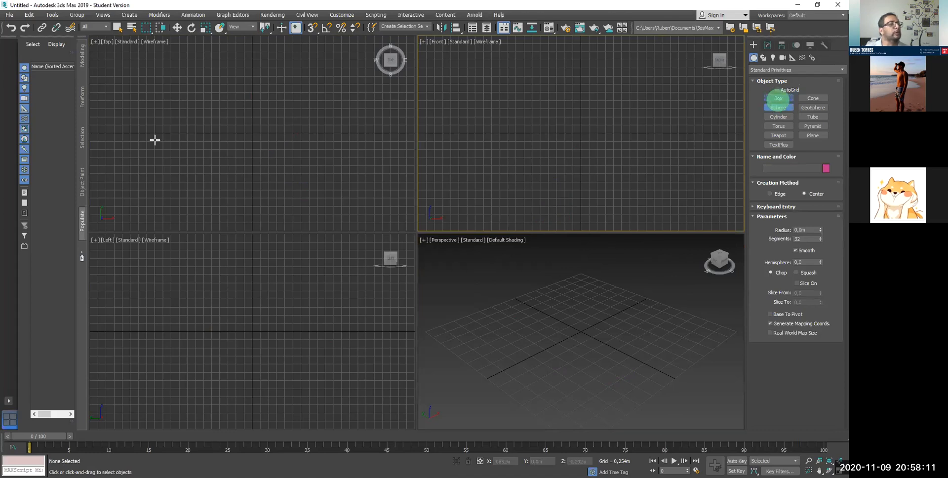
Step: Create a box near the origin in the Top viewport, about 1.18 m long, 1.48 m wide and 1.56 m high
{"action": "left_click", "coordinate": [238, 125]}
{"action": "left_click_drag", "start_coordinate": [273, 148], "coordinate": [279, 159]}
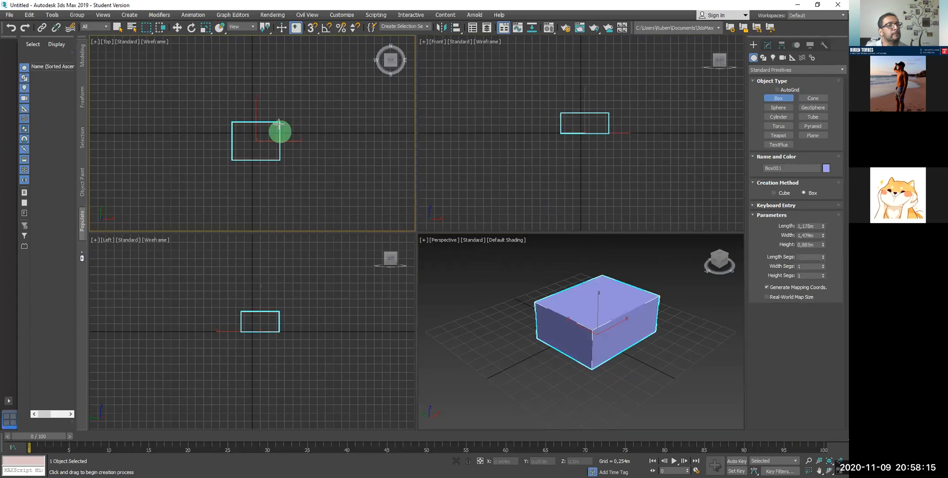
{"action": "left_click", "coordinate": [278, 111]}
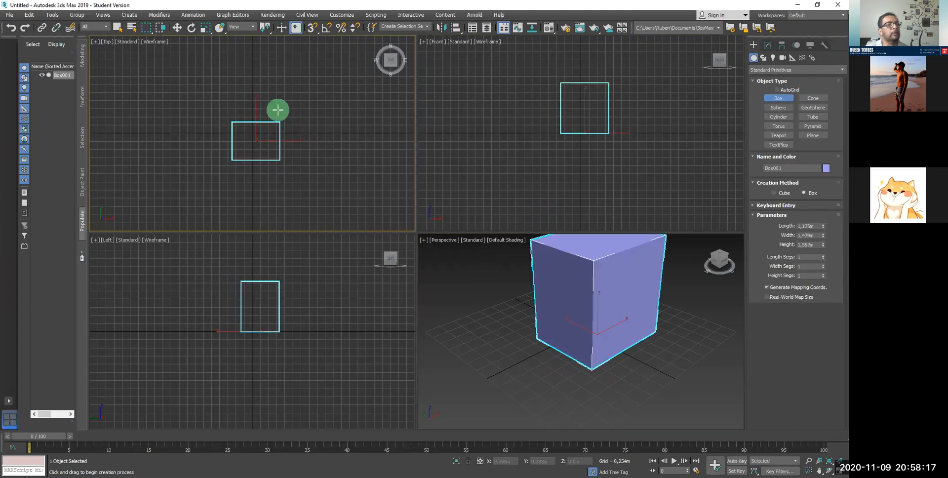
{"action": "left_click", "coordinate": [777, 323]}
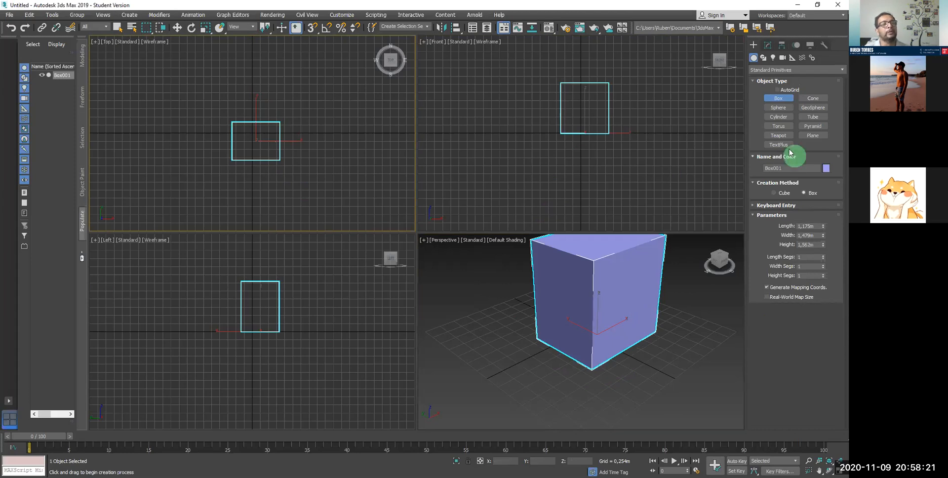
Step: Set the box's length segments to 6 and its width segments to 5
{"action": "left_click", "coordinate": [768, 45]}
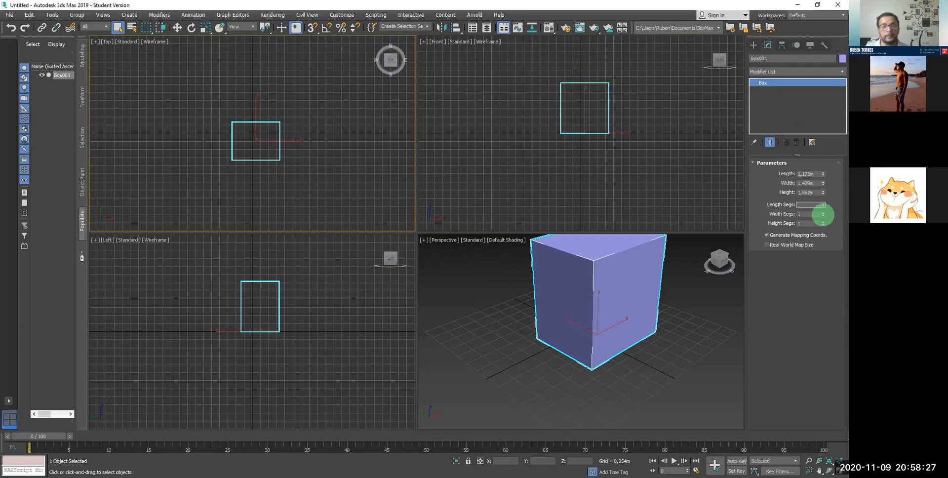
{"action": "key", "text": "Tab"}
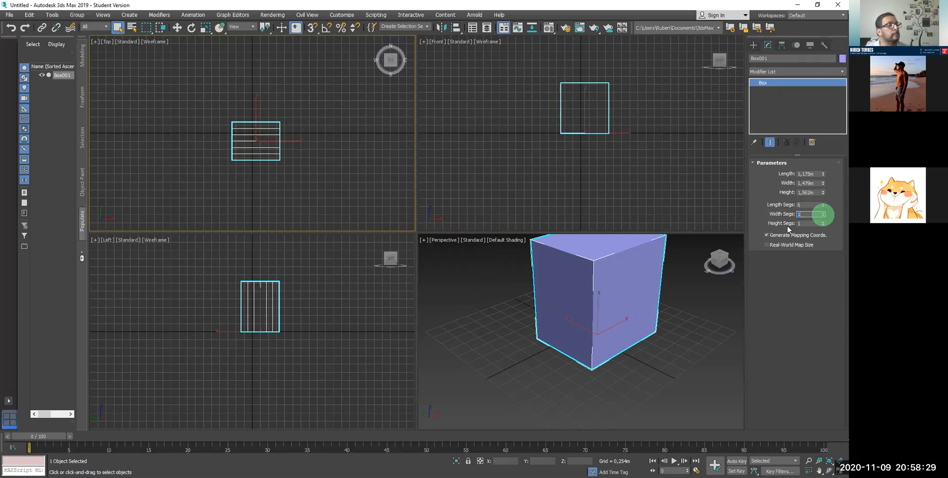
{"action": "left_click", "coordinate": [806, 214]}
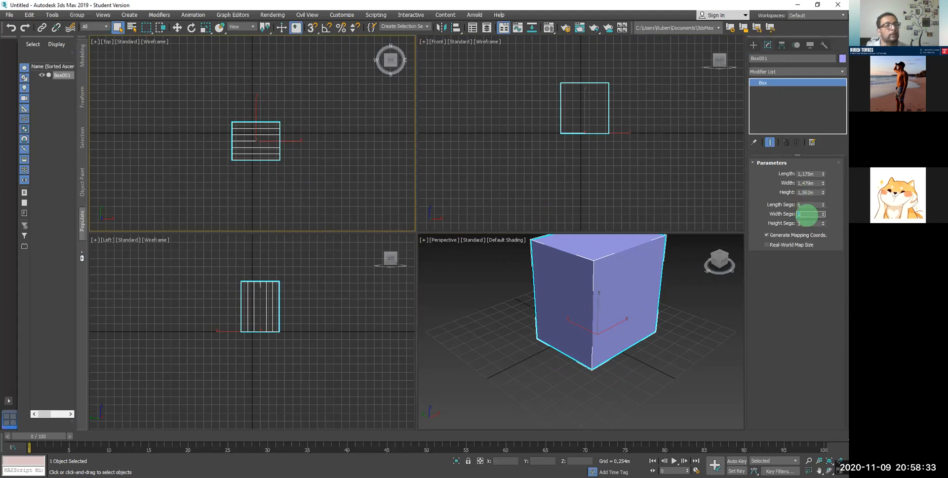
{"action": "type", "text": "5"}
{"action": "key", "text": "Tab"}
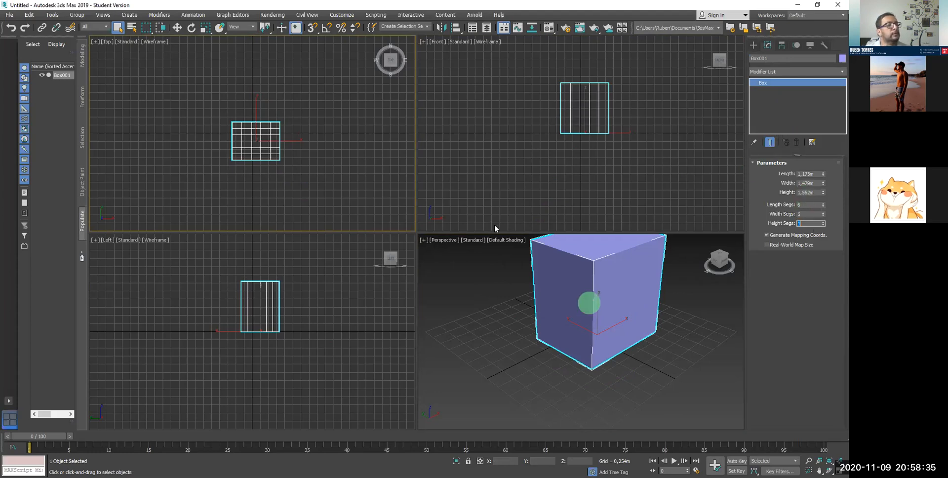
Step: Display edged faces in the Perspective viewport and bring the whole box into view
{"action": "left_click", "coordinate": [507, 242]}
{"action": "left_click", "coordinate": [500, 243]}
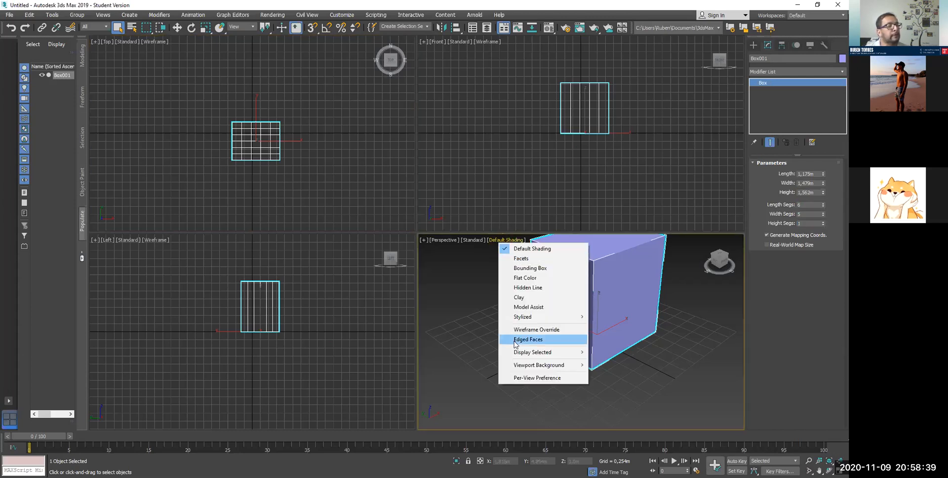
{"action": "left_click", "coordinate": [568, 339]}
{"action": "middle_click_drag", "start_coordinate": [547, 359], "coordinate": [504, 412]}
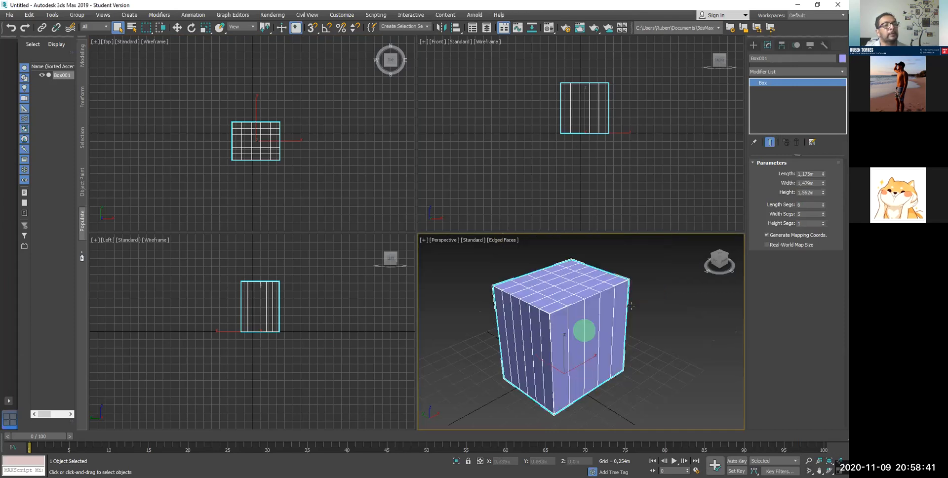
Step: Set the box's height segments to 6
{"action": "left_click", "coordinate": [807, 222]}
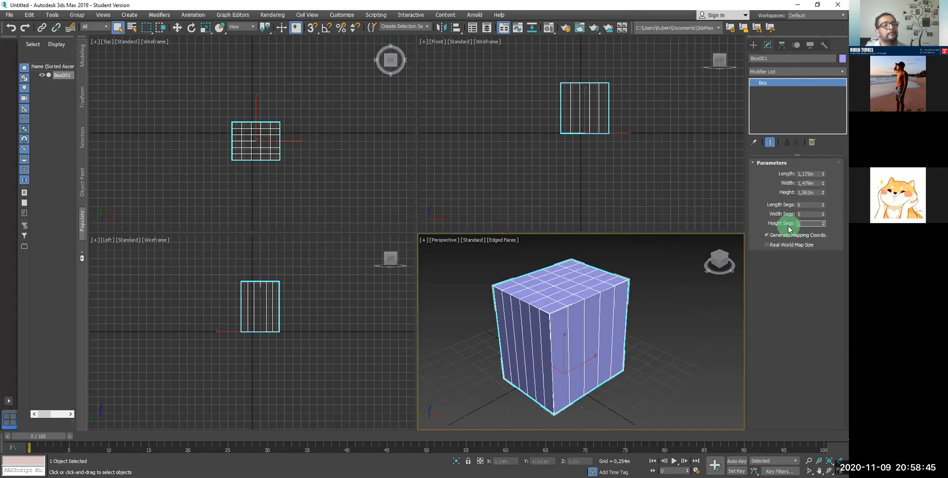
{"action": "left_click", "coordinate": [798, 225]}
{"action": "double_click", "coordinate": [806, 225]}
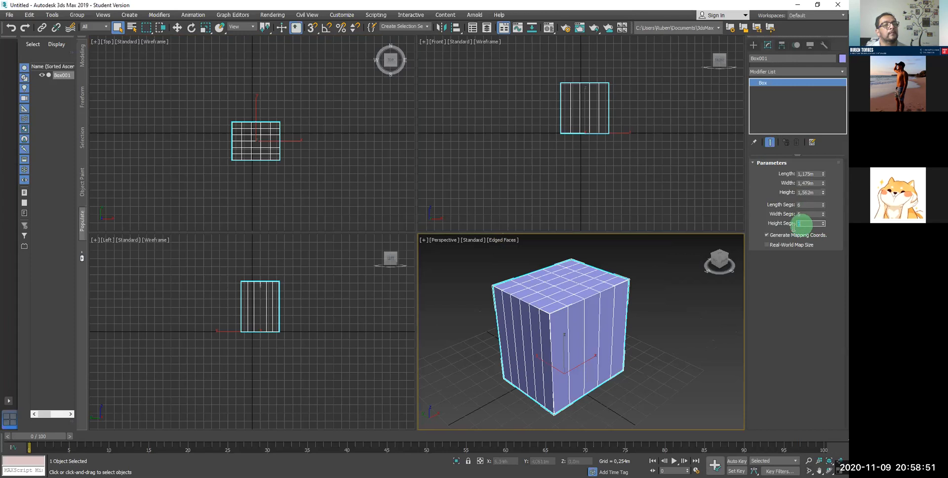
{"action": "type", "text": "5"}
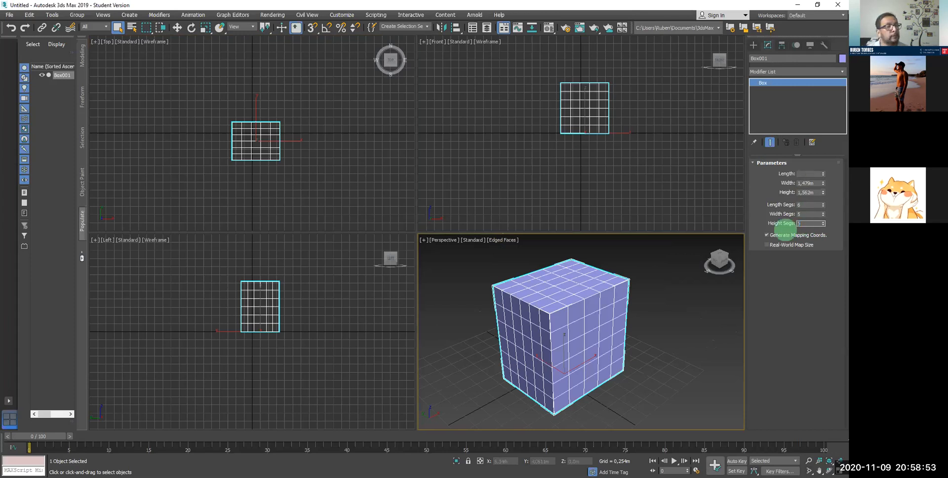
{"action": "key", "text": "Tab"}
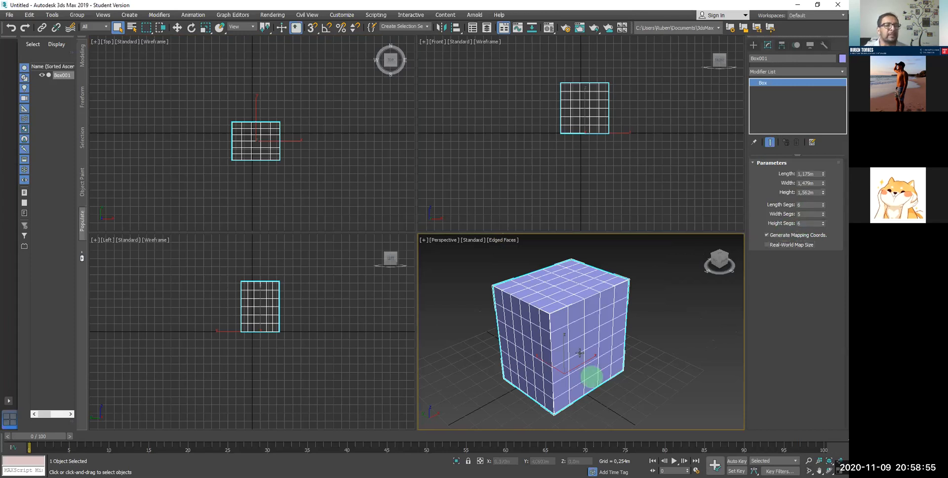
{"action": "left_click", "coordinate": [835, 116]}
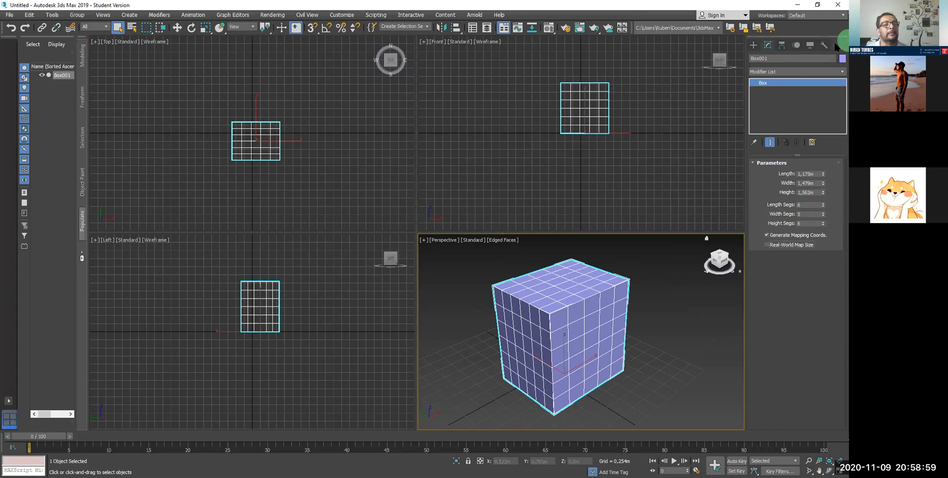
Step: Apply the Spherify modifier to the segmented box
{"action": "left_click", "coordinate": [841, 70]}
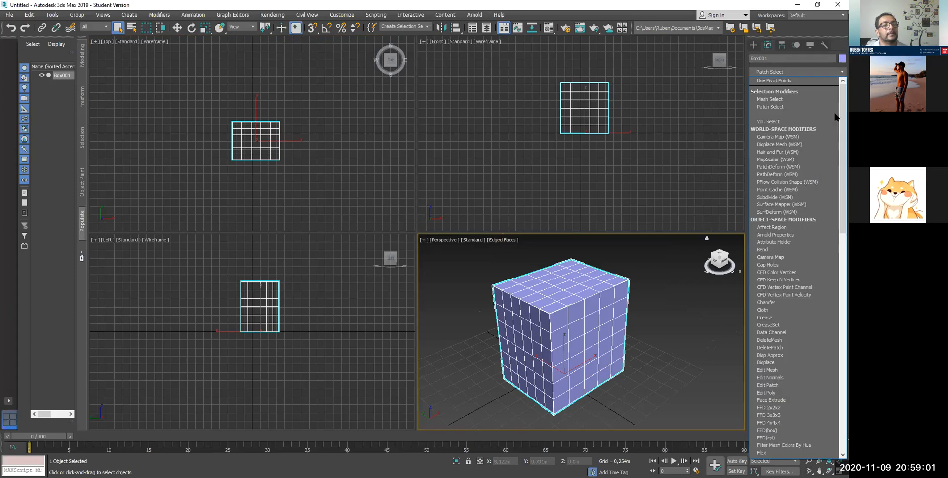
{"action": "scroll", "coordinate": [815, 184], "scroll_direction": "down", "scroll_amount": 18}
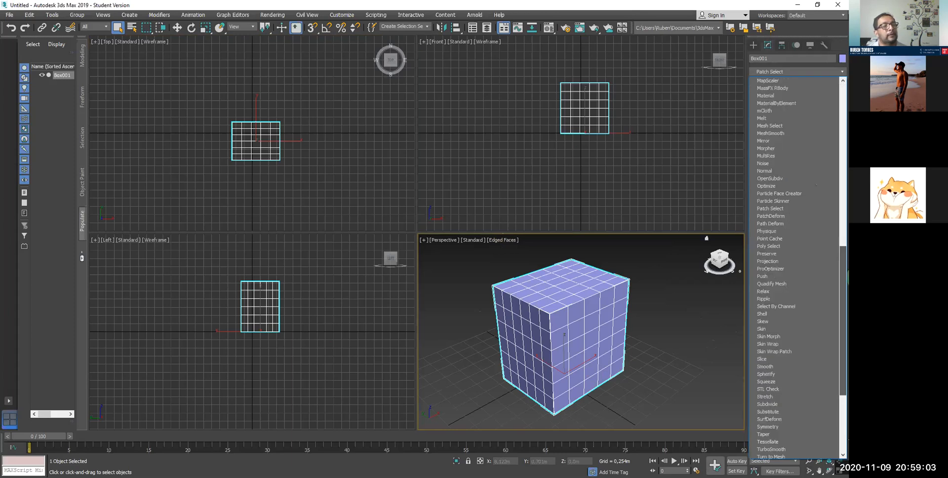
{"action": "scroll", "coordinate": [815, 185], "scroll_direction": "down", "scroll_amount": 5}
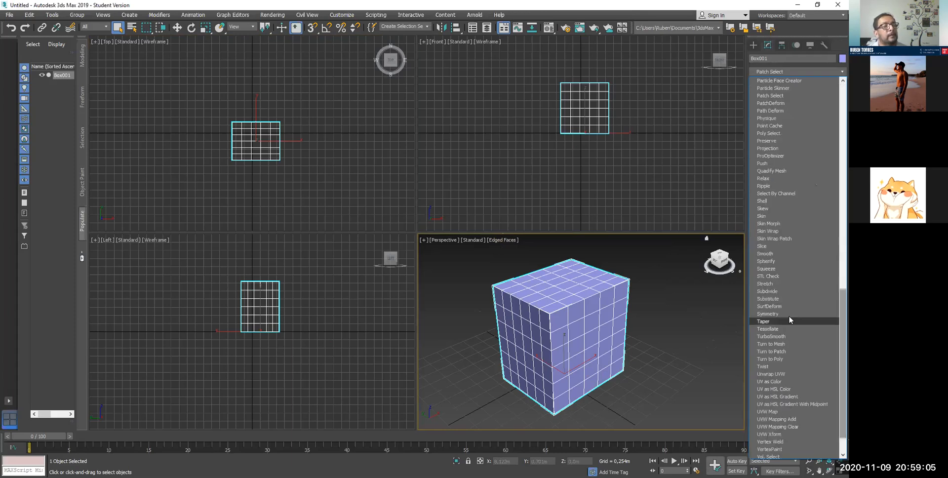
{"action": "left_click", "coordinate": [766, 261]}
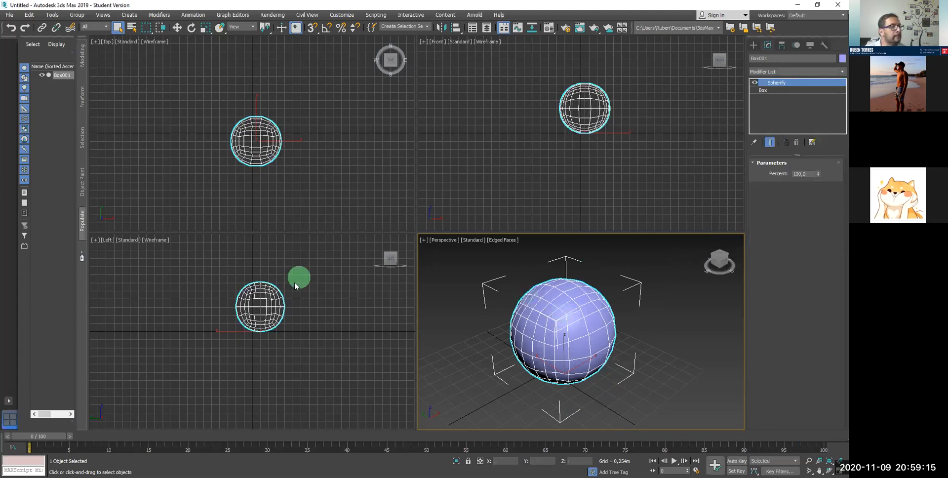
Step: Add an Edit Poly modifier above Spherify and enter its Vertex level, working in a full-size Front viewport
{"action": "middle_click_drag", "start_coordinate": [304, 310], "coordinate": [350, 309]}
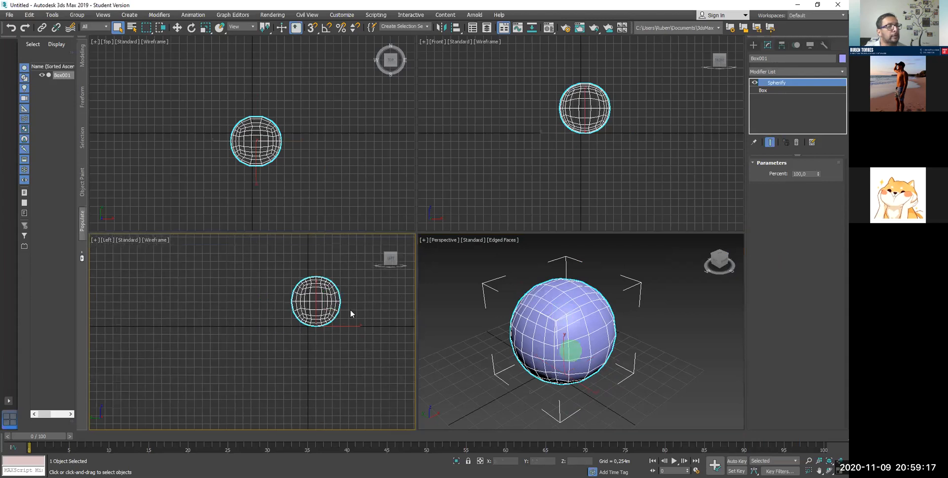
{"action": "mouse_move", "coordinate": [591, 115]}
{"action": "middle_mouse_down"}
{"action": "mouse_move", "coordinate": [569, 173]}
{"action": "mouse_move", "coordinate": [574, 82]}
{"action": "middle_mouse_up"}
{"action": "scroll", "coordinate": [559, 128], "scroll_direction": "up", "scroll_amount": 5}
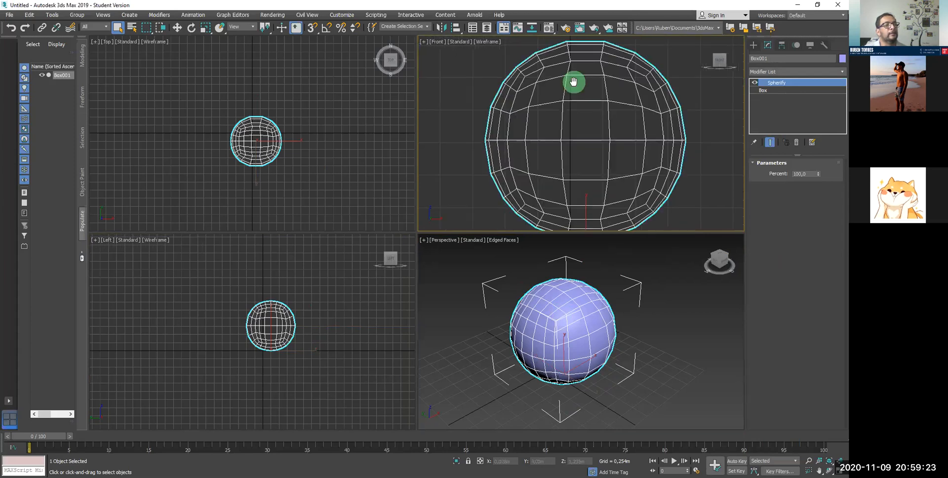
{"action": "scroll", "coordinate": [575, 92], "scroll_direction": "down", "scroll_amount": 2}
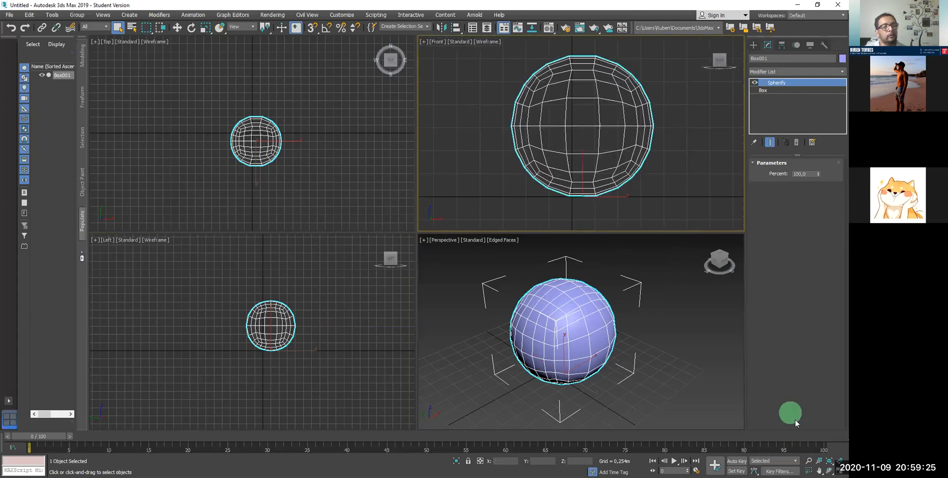
{"action": "middle_click_drag", "start_coordinate": [425, 221], "coordinate": [445, 200]}
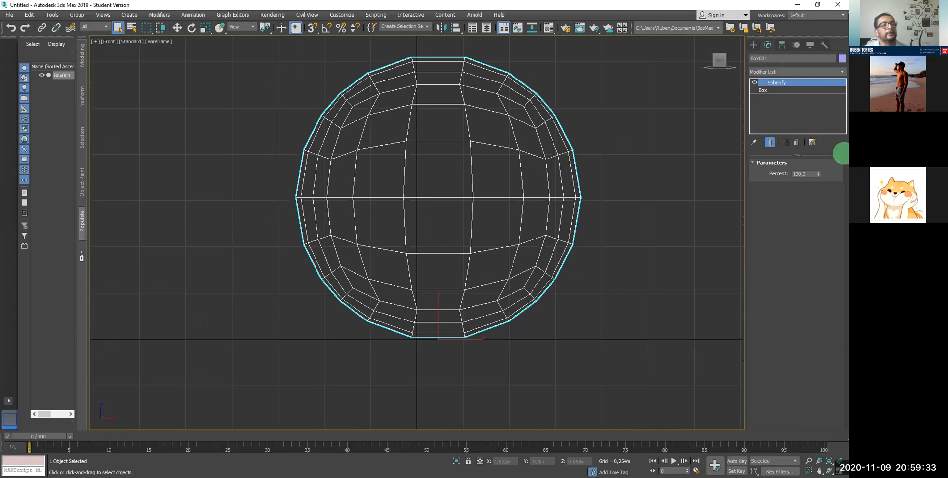
{"action": "left_click", "coordinate": [837, 74]}
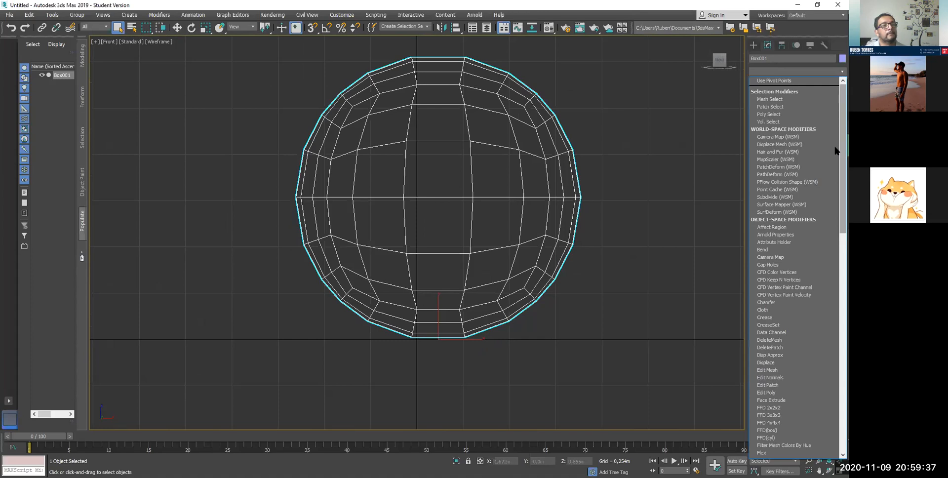
{"action": "scroll", "coordinate": [835, 186], "scroll_direction": "down", "scroll_amount": 8}
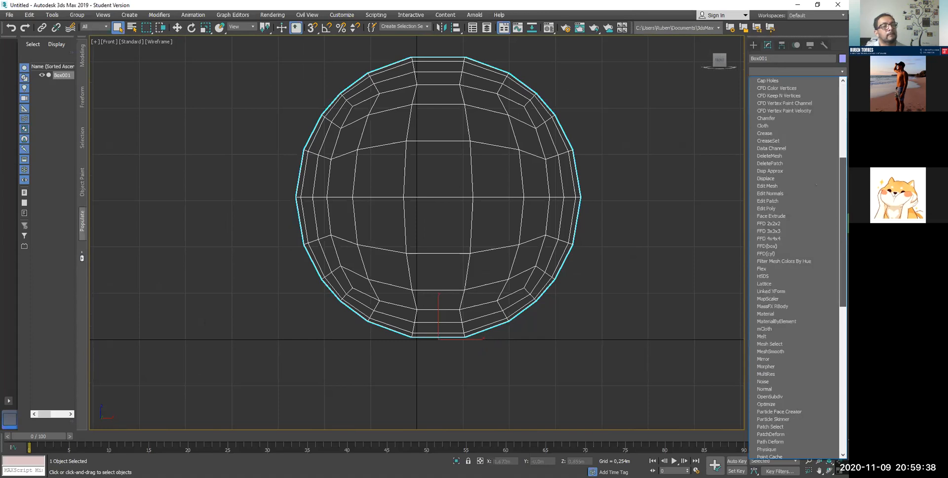
{"action": "left_click", "coordinate": [770, 208]}
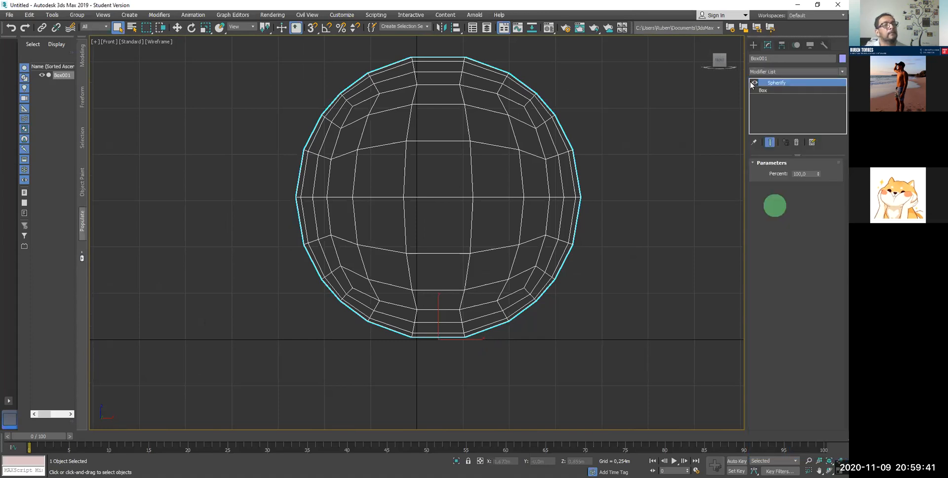
{"action": "left_click", "coordinate": [759, 87]}
{"action": "left_click", "coordinate": [761, 86]}
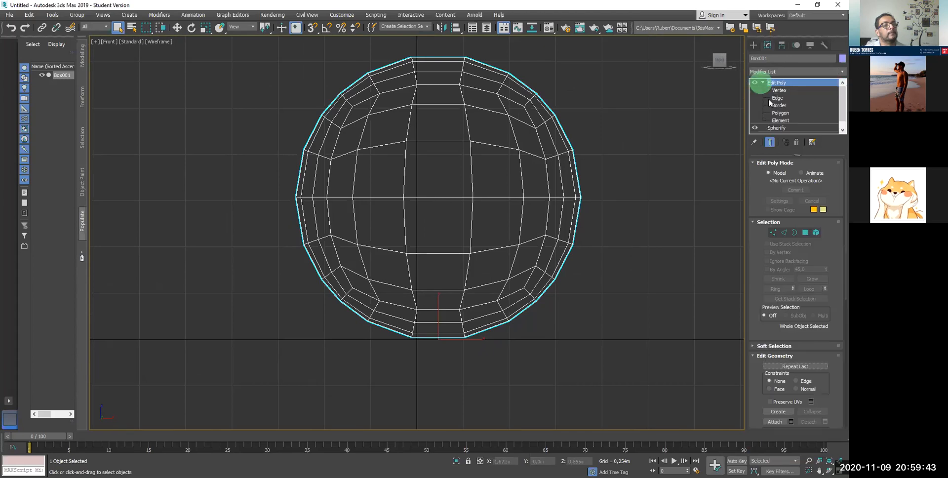
{"action": "left_click", "coordinate": [772, 92]}
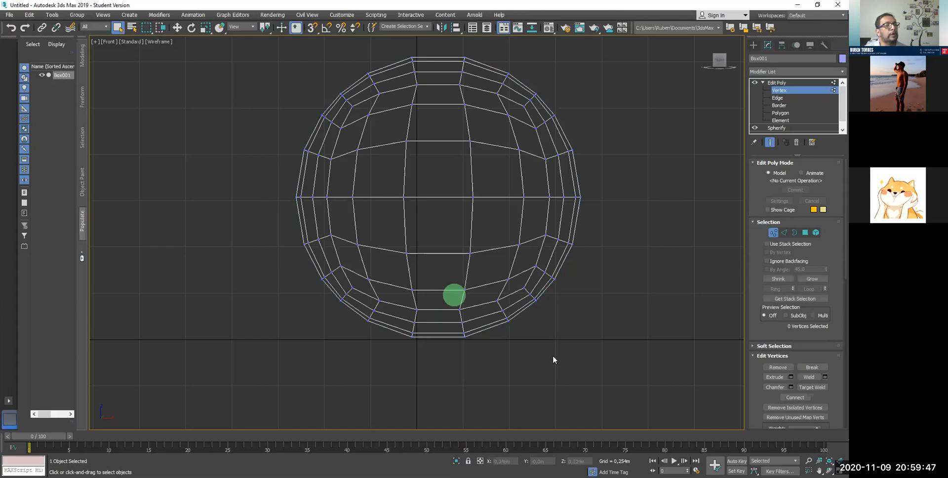
Step: Narrow the sphere's lower half along X with Scale, including its equator, and scale the rows below the equator further inward
{"action": "left_click_drag", "start_coordinate": [624, 364], "coordinate": [269, 180]}
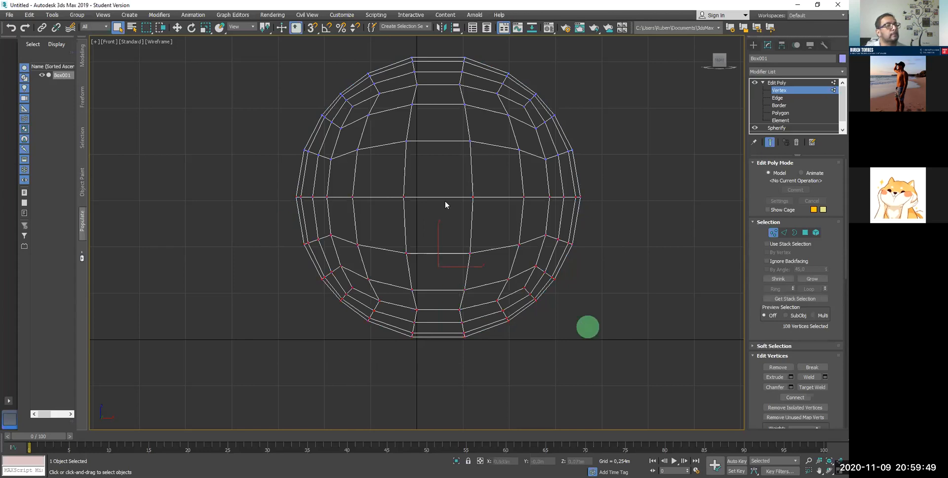
{"action": "left_click", "coordinate": [208, 29]}
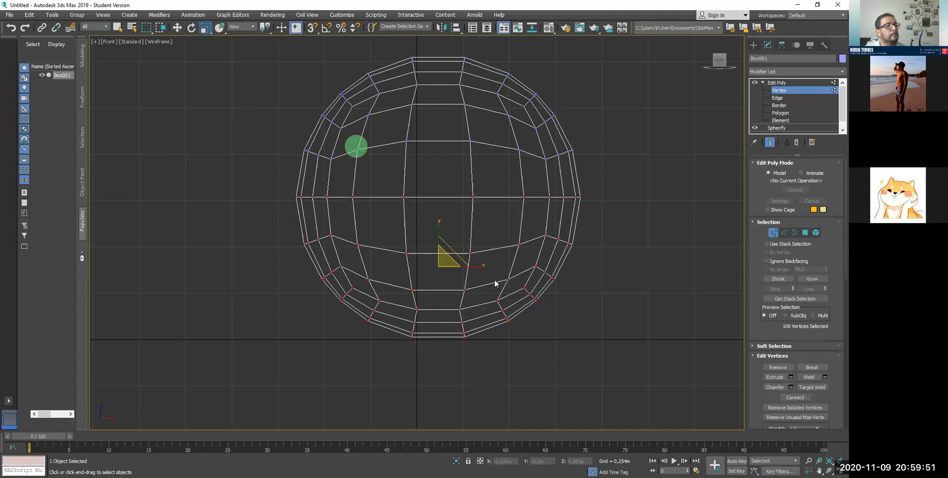
{"action": "left_click_drag", "start_coordinate": [472, 268], "coordinate": [474, 271]}
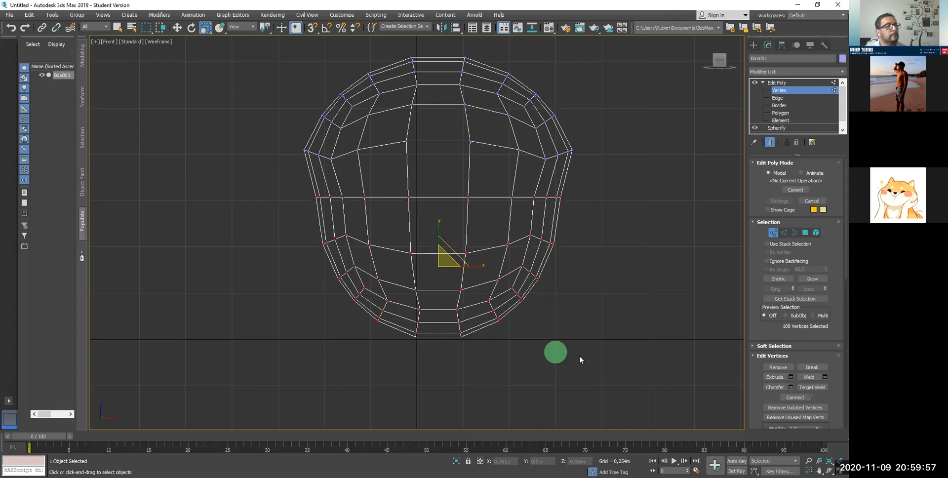
{"action": "left_click_drag", "start_coordinate": [302, 235], "coordinate": [582, 361]}
{"action": "left_click_drag", "start_coordinate": [470, 286], "coordinate": [457, 286]}
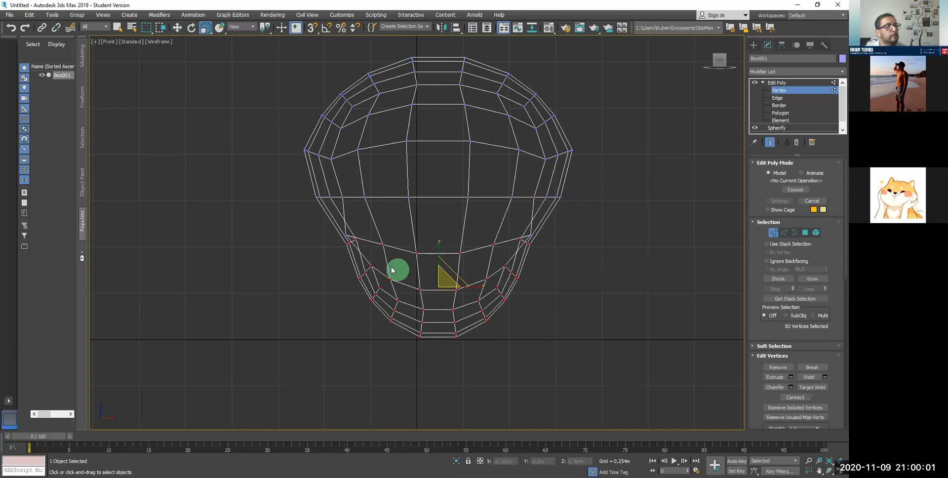
Step: Select the lowest vertex rows of the mesh and scale them slightly narrower along X to taper the chin area
{"action": "left_click_drag", "start_coordinate": [339, 271], "coordinate": [496, 352]}
{"action": "left_click_drag", "start_coordinate": [549, 379], "coordinate": [547, 376]}
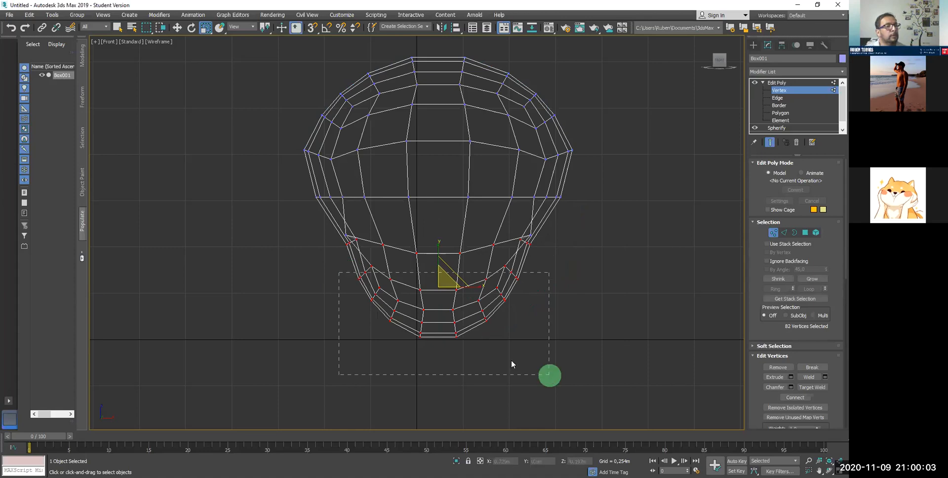
{"action": "left_click_drag", "start_coordinate": [325, 265], "coordinate": [468, 315]}
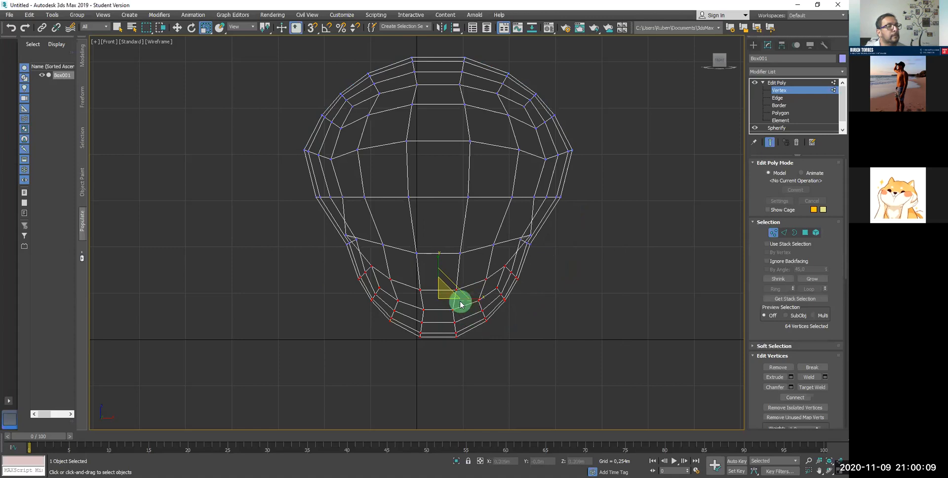
{"action": "left_click", "coordinate": [468, 298]}
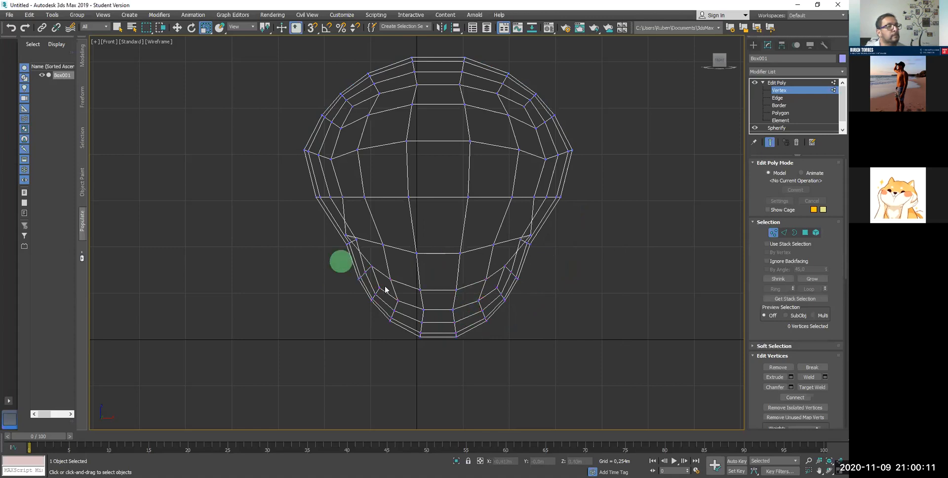
{"action": "key", "text": "ctrl+z"}
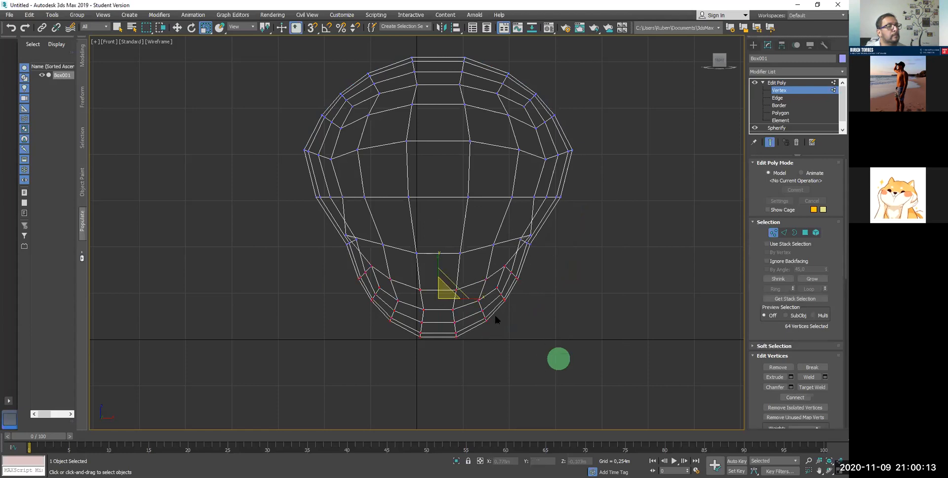
{"action": "left_click_drag", "start_coordinate": [476, 298], "coordinate": [474, 299]}
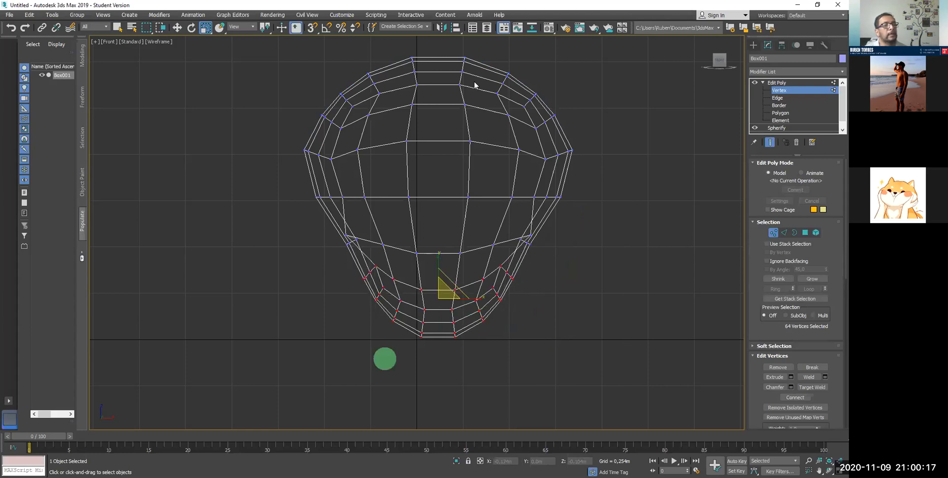
Step: Select the outermost vertices on both sides just above the equator and scale them slightly inward along X
{"action": "left_click", "coordinate": [591, 140]}
{"action": "left_click", "coordinate": [287, 124]}
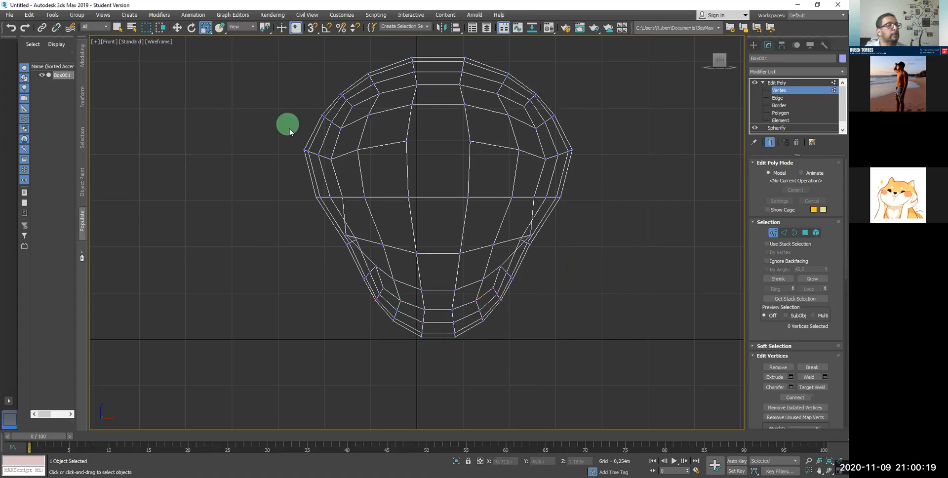
{"action": "left_click_drag", "start_coordinate": [320, 180], "coordinate": [316, 177]}
{"action": "left_click", "coordinate": [595, 136]}
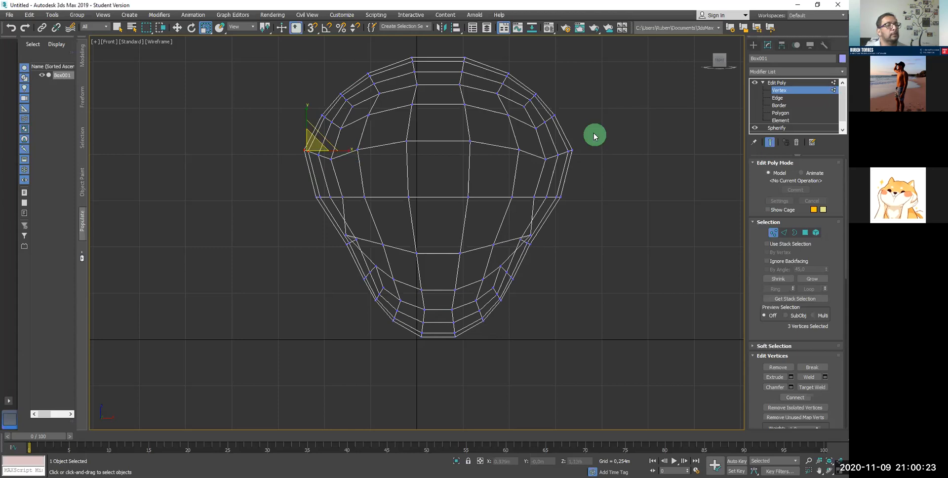
{"action": "left_click_drag", "start_coordinate": [589, 132], "coordinate": [568, 176]}
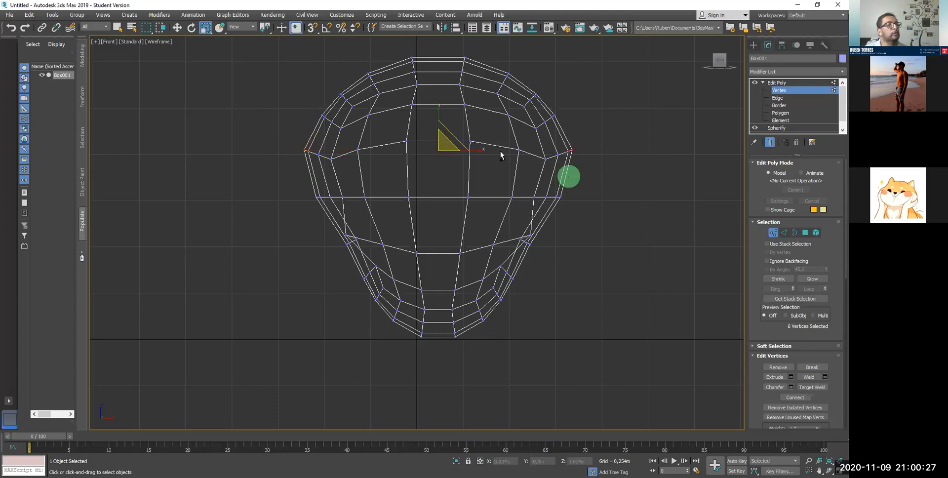
{"action": "left_click", "coordinate": [480, 147]}
{"action": "left_click_drag", "start_coordinate": [480, 147], "coordinate": [479, 148]}
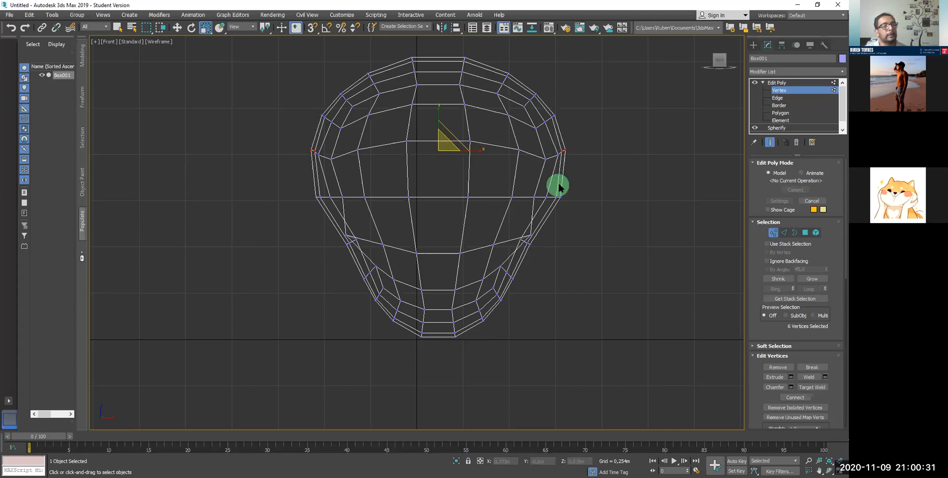
Step: Restore the four-viewport layout and frame the central lower face closely in the Front viewport
{"action": "left_click", "coordinate": [837, 470]}
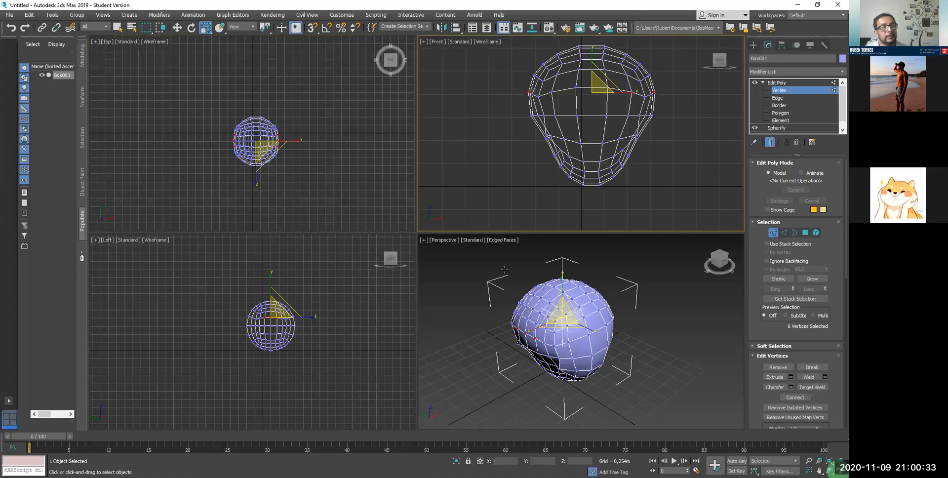
{"action": "middle_click_drag", "start_coordinate": [536, 322], "coordinate": [549, 301]}
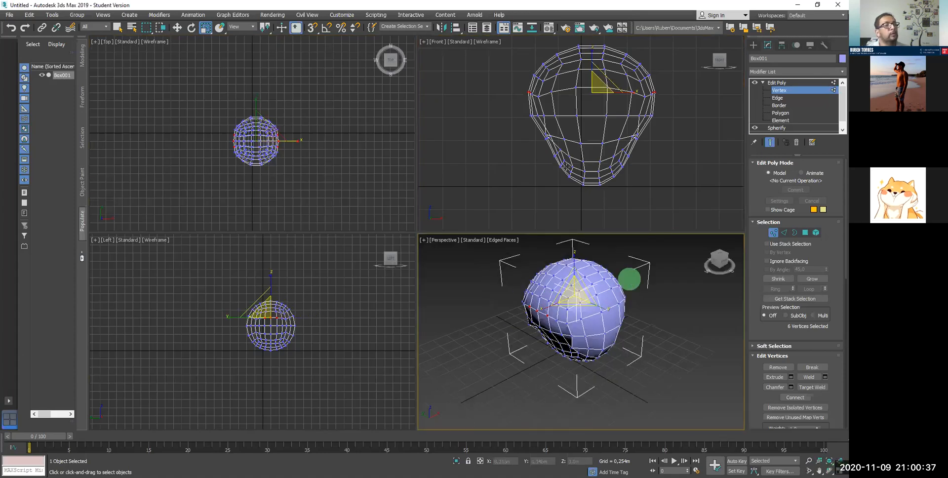
{"action": "scroll", "coordinate": [607, 175], "scroll_direction": "up", "scroll_amount": 3}
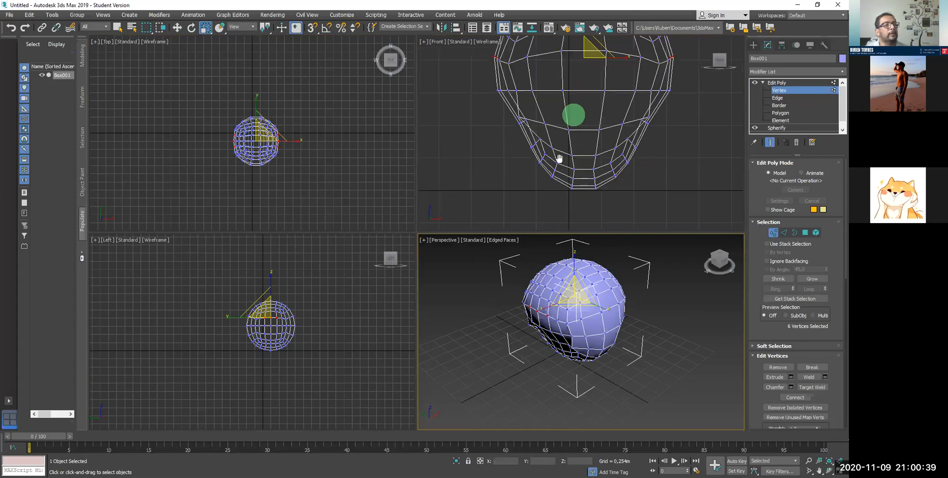
{"action": "middle_click", "coordinate": [559, 158]}
{"action": "scroll", "coordinate": [582, 156], "scroll_direction": "up", "scroll_amount": 2}
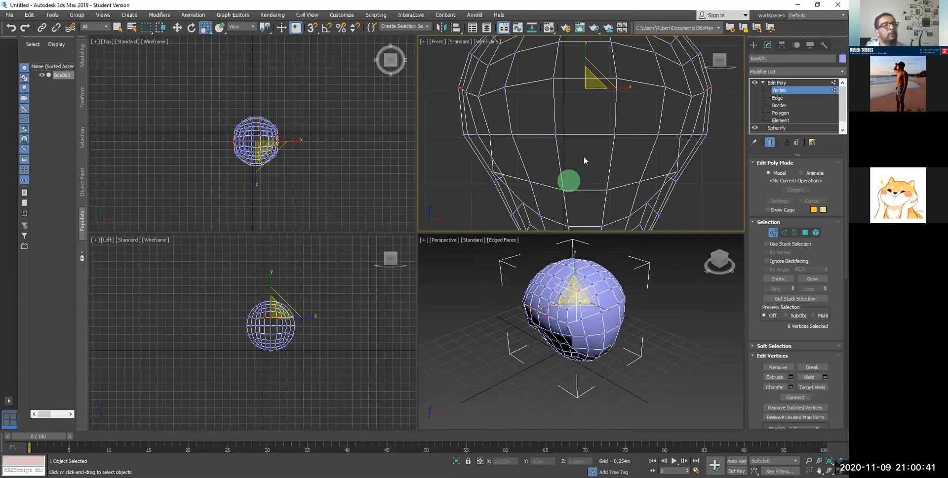
{"action": "middle_click_drag", "start_coordinate": [581, 156], "coordinate": [592, 152]}
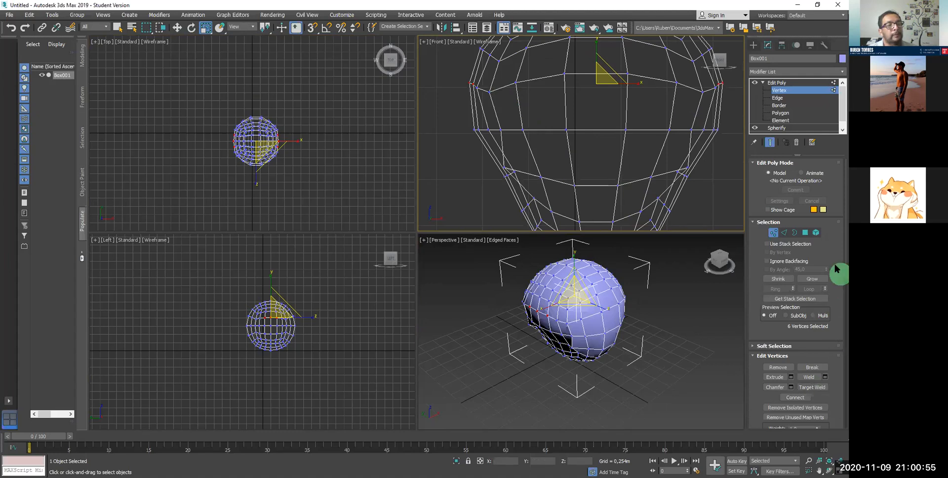
Step: Activate Cut for the Edit Poly mesh and switch on 3D snapping with the Vertex snap option active
{"action": "scroll", "coordinate": [834, 291], "scroll_direction": "down", "scroll_amount": 3}
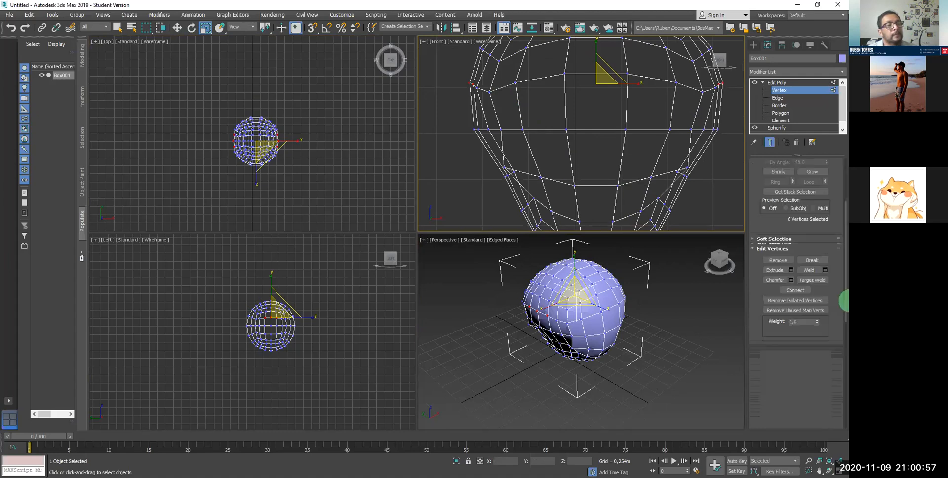
{"action": "scroll", "coordinate": [844, 303], "scroll_direction": "down", "scroll_amount": 1}
{"action": "scroll", "coordinate": [844, 311], "scroll_direction": "down", "scroll_amount": 1}
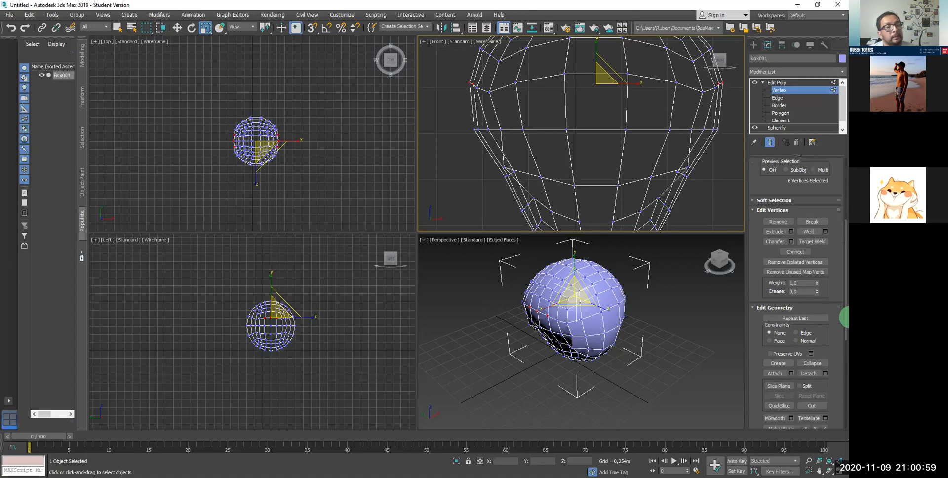
{"action": "scroll", "coordinate": [814, 395], "scroll_direction": "down", "scroll_amount": 1}
{"action": "left_click", "coordinate": [811, 378]}
{"action": "left_click", "coordinate": [522, 165]}
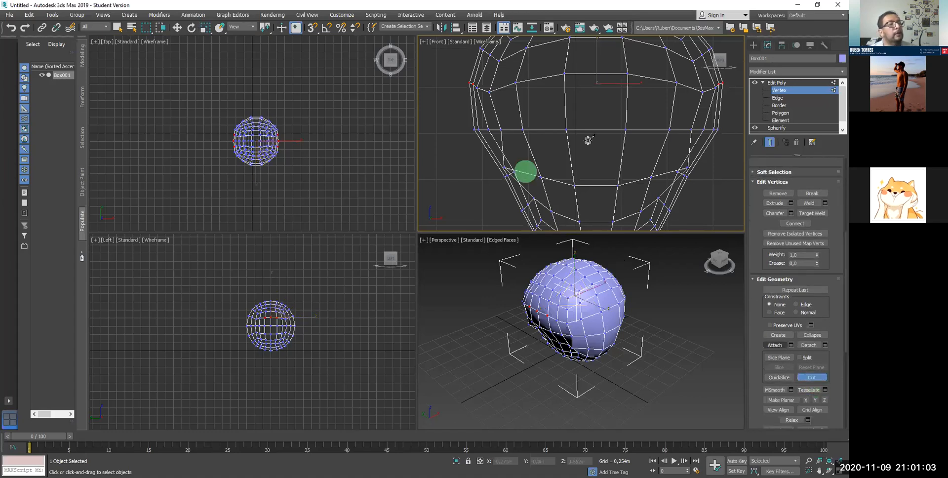
{"action": "left_click", "coordinate": [574, 186]}
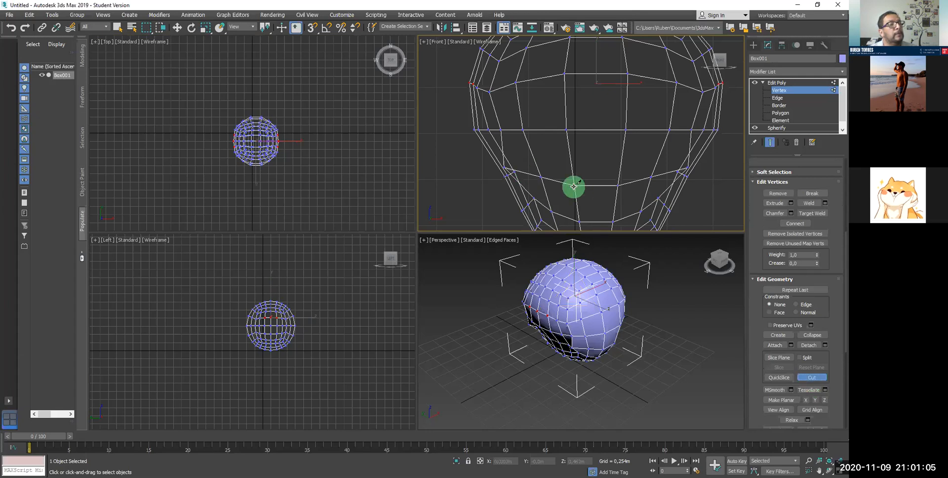
{"action": "left_click", "coordinate": [490, 89]}
{"action": "left_click", "coordinate": [393, 19]}
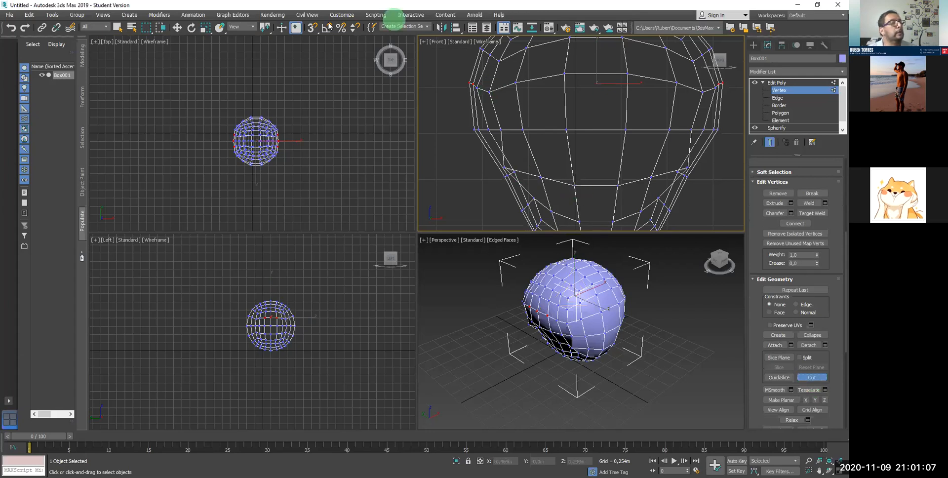
{"action": "left_click", "coordinate": [310, 28]}
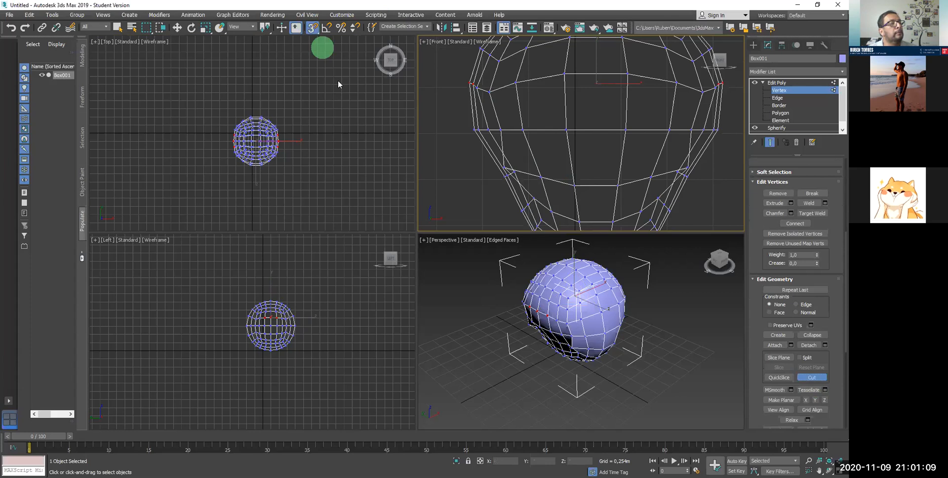
{"action": "right_click", "coordinate": [312, 27]}
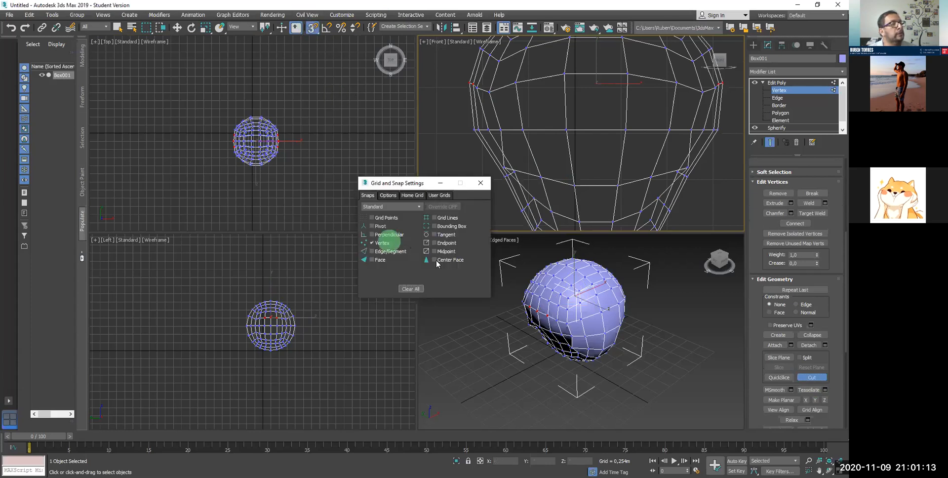
{"action": "left_click", "coordinate": [480, 183]}
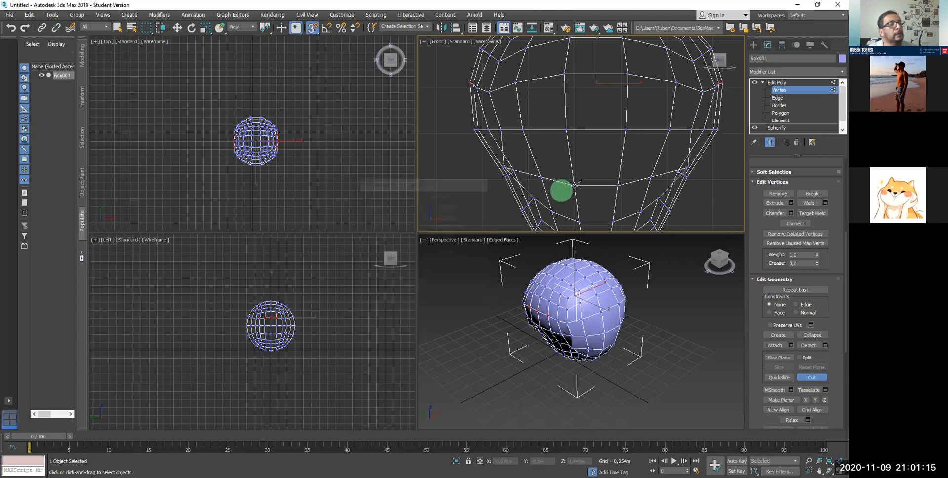
Step: Cut a triangle at the centre of the face, from the two central vertices below the equator up to the equator edge
{"action": "left_click", "coordinate": [574, 185]}
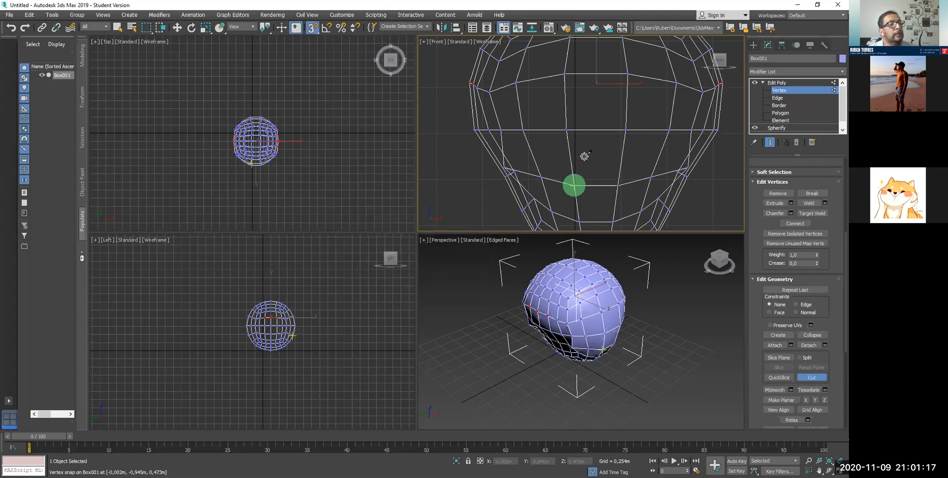
{"action": "left_click", "coordinate": [593, 129]}
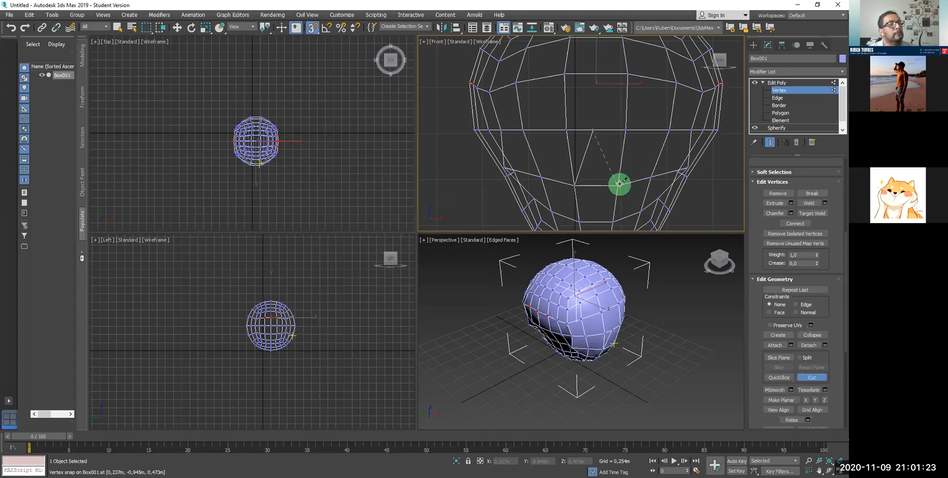
{"action": "left_click", "coordinate": [618, 184]}
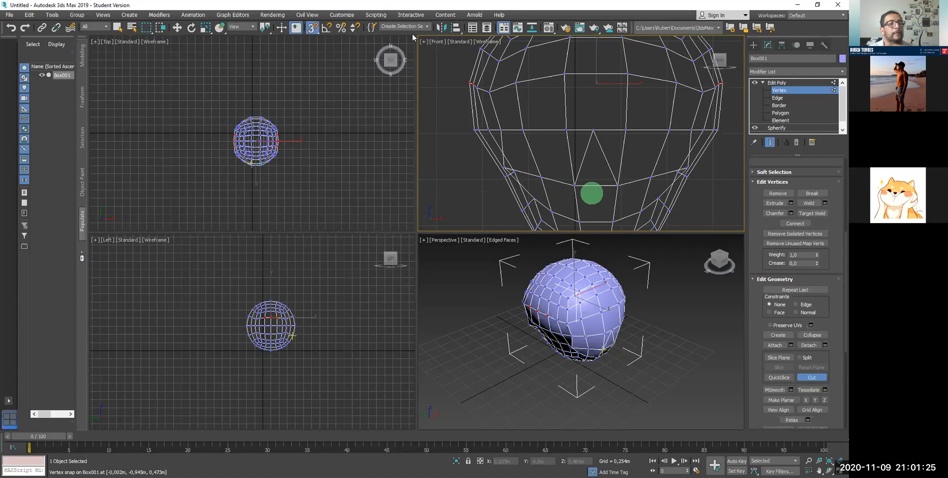
Step: At the Polygon level, select the triangular nose face and inset it to form a smaller triangle
{"action": "left_click", "coordinate": [780, 114]}
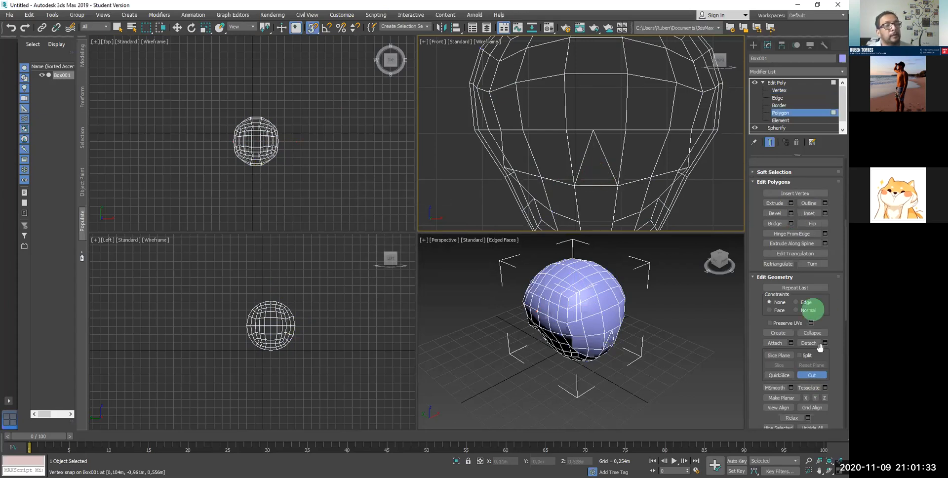
{"action": "left_click", "coordinate": [811, 375]}
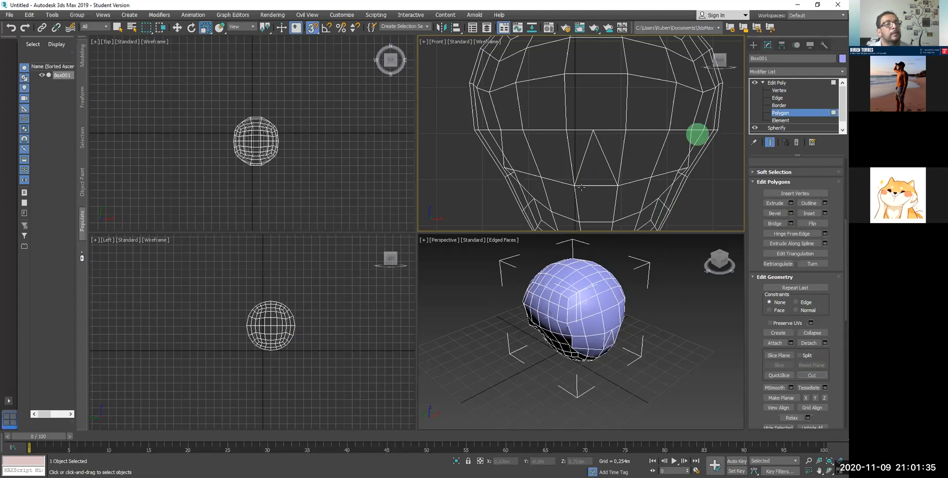
{"action": "left_click", "coordinate": [592, 165]}
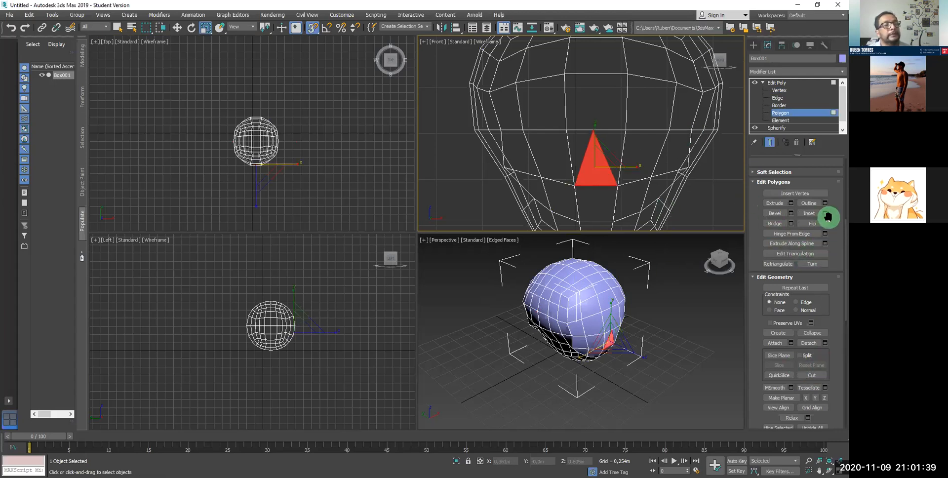
{"action": "left_click", "coordinate": [808, 213]}
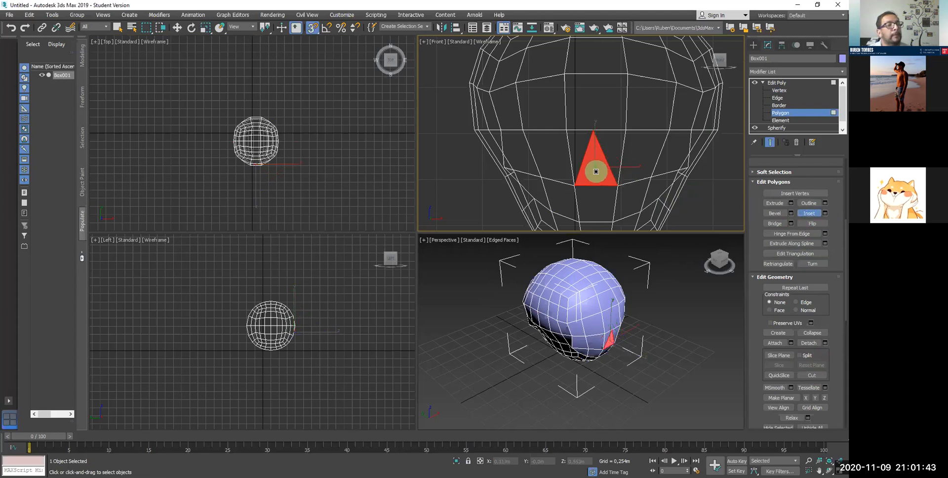
{"action": "left_click_drag", "start_coordinate": [595, 172], "coordinate": [591, 192]}
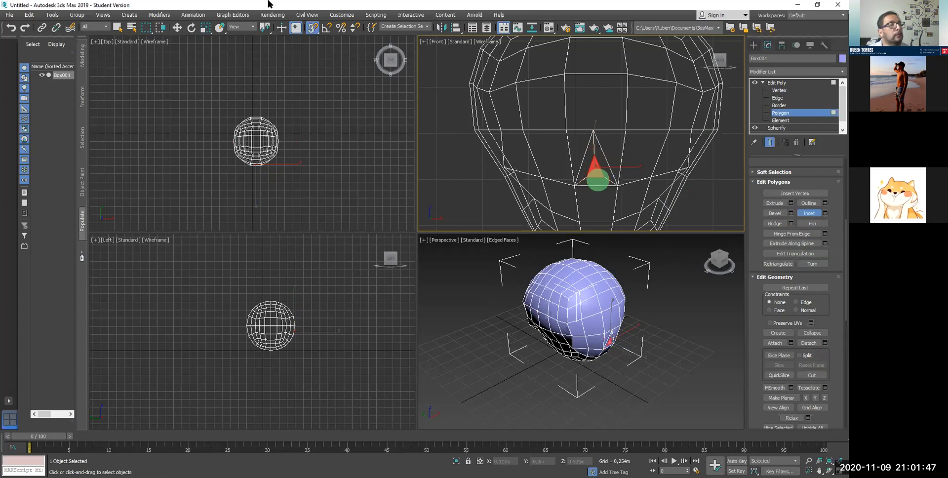
Step: Move the inset triangle straight out of the face along Y to about -1.28 m, without snapping, to form a protruding nose
{"action": "left_click", "coordinate": [180, 28]}
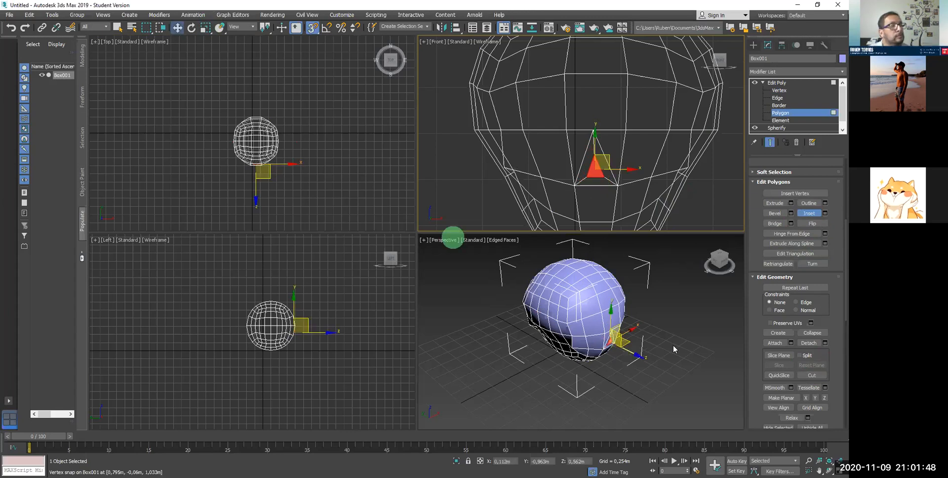
{"action": "left_click", "coordinate": [625, 353]}
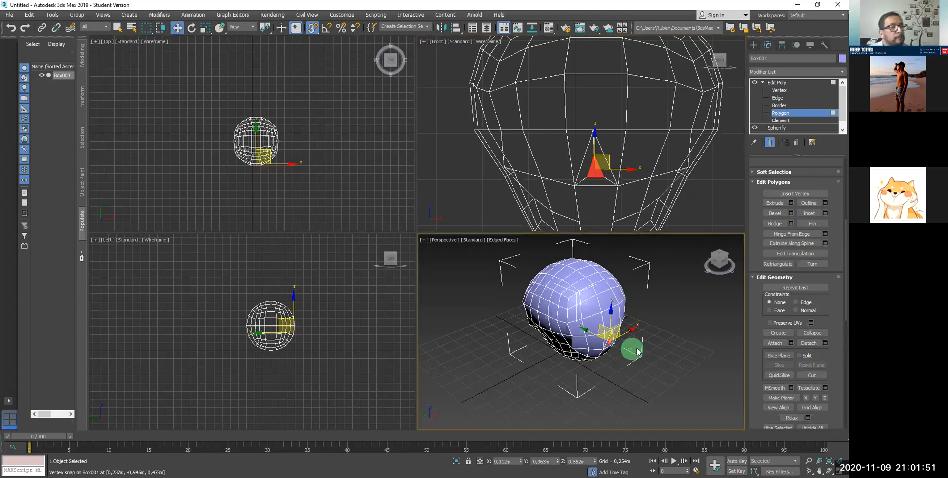
{"action": "left_click", "coordinate": [623, 349]}
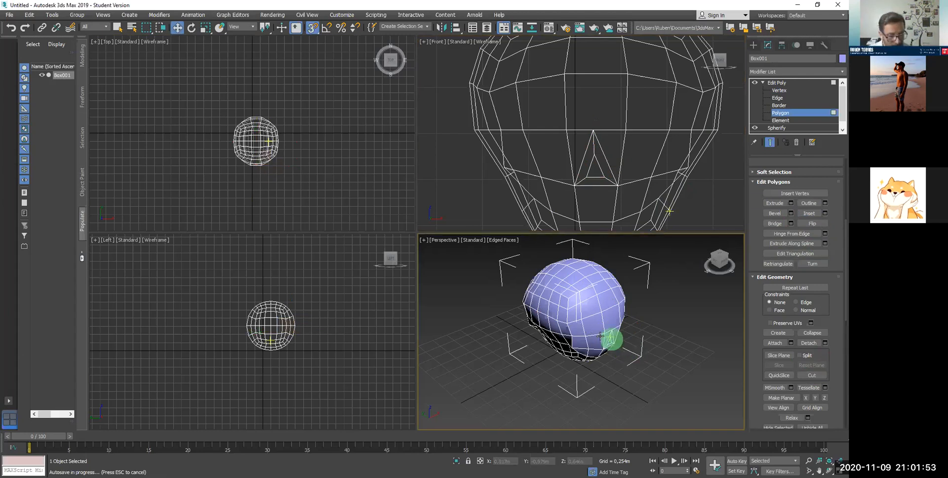
{"action": "left_click", "coordinate": [585, 344]}
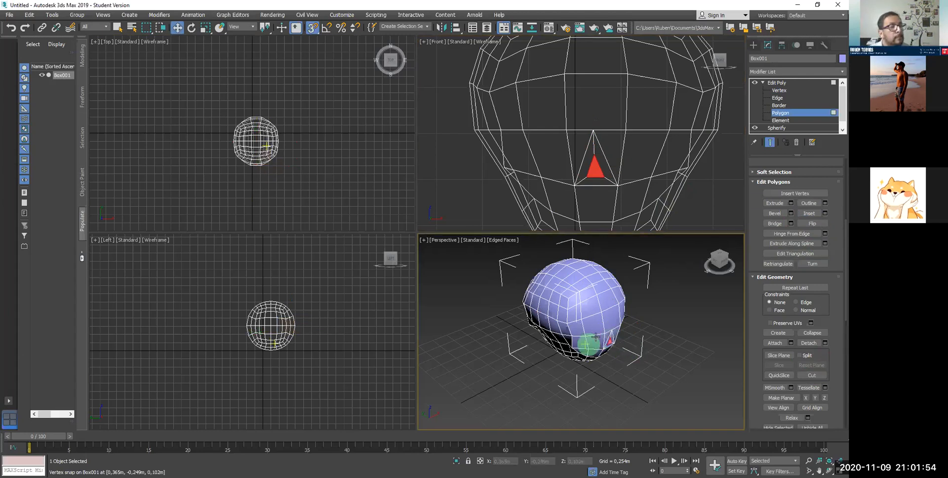
{"action": "left_click", "coordinate": [593, 169]}
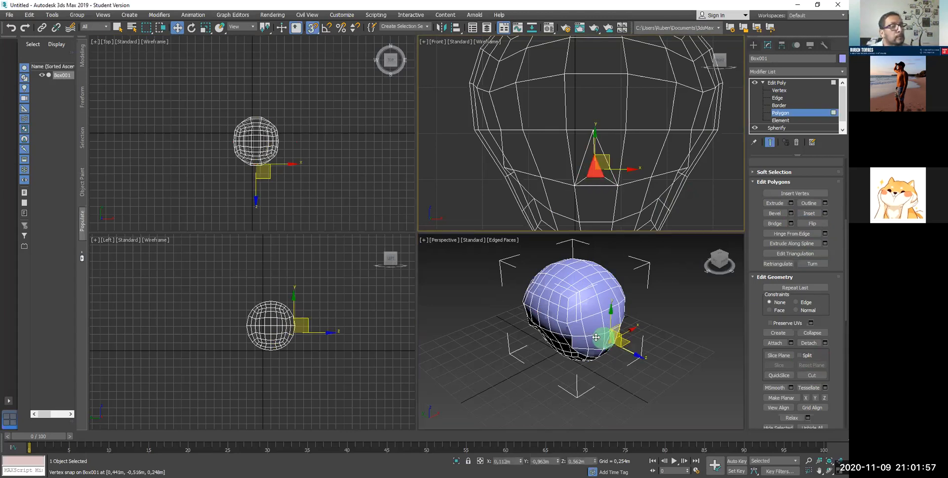
{"action": "left_click", "coordinate": [596, 333]}
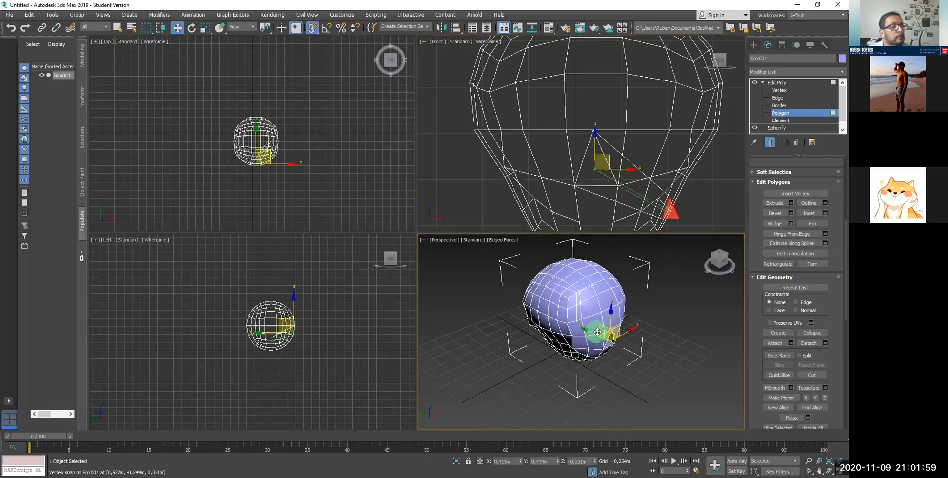
{"action": "mouse_move", "coordinate": [610, 340]}
{"action": "left_mouse_down"}
{"action": "mouse_move", "coordinate": [624, 345]}
{"action": "mouse_move", "coordinate": [609, 353]}
{"action": "left_mouse_up"}
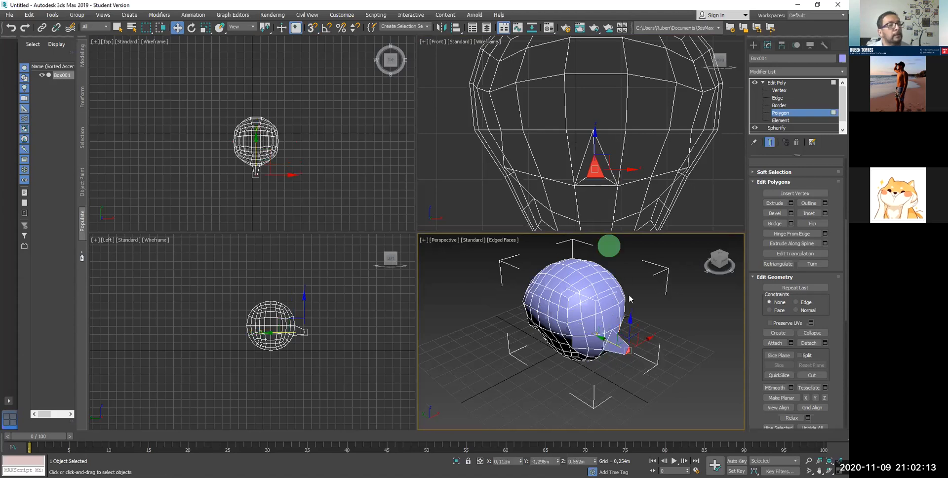
{"action": "middle_click_drag", "start_coordinate": [602, 298], "coordinate": [590, 274]}
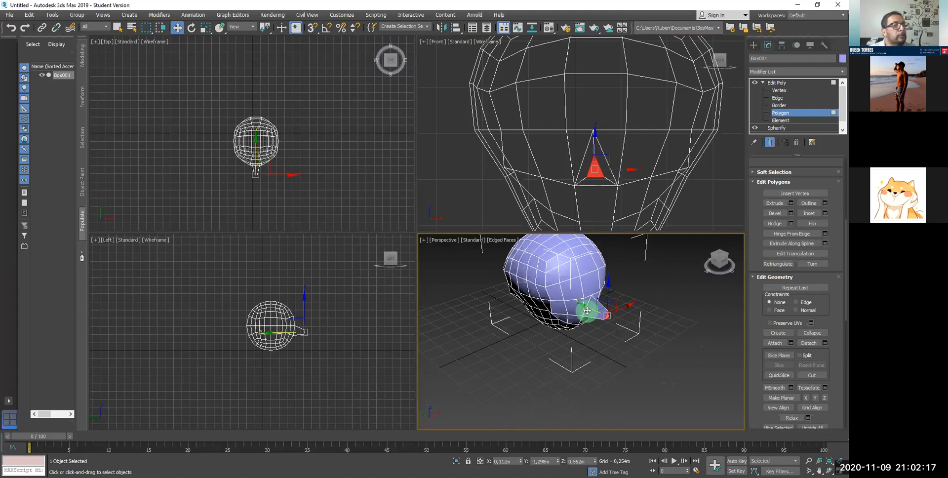
{"action": "mouse_move", "coordinate": [586, 311]}
{"action": "left_mouse_down"}
{"action": "mouse_move", "coordinate": [599, 315]}
{"action": "mouse_move", "coordinate": [586, 312]}
{"action": "left_mouse_up"}
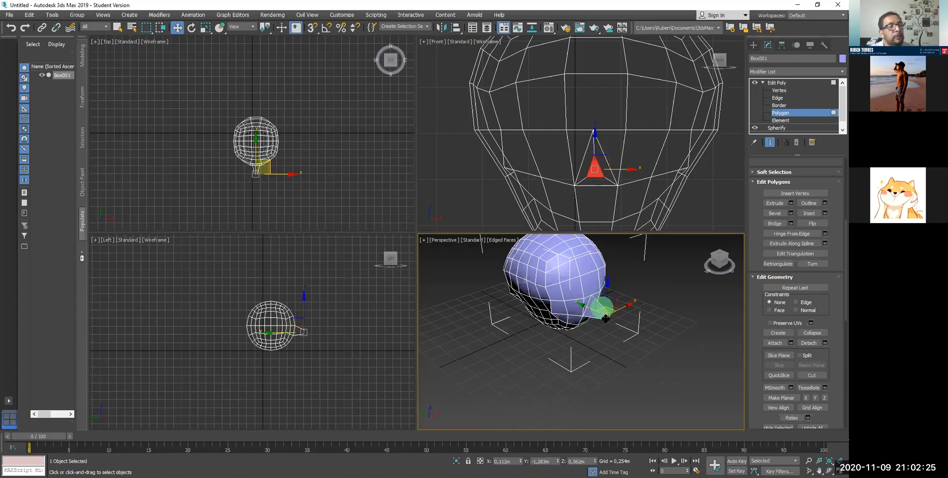
{"action": "scroll", "coordinate": [613, 313], "scroll_direction": "up", "scroll_amount": 3}
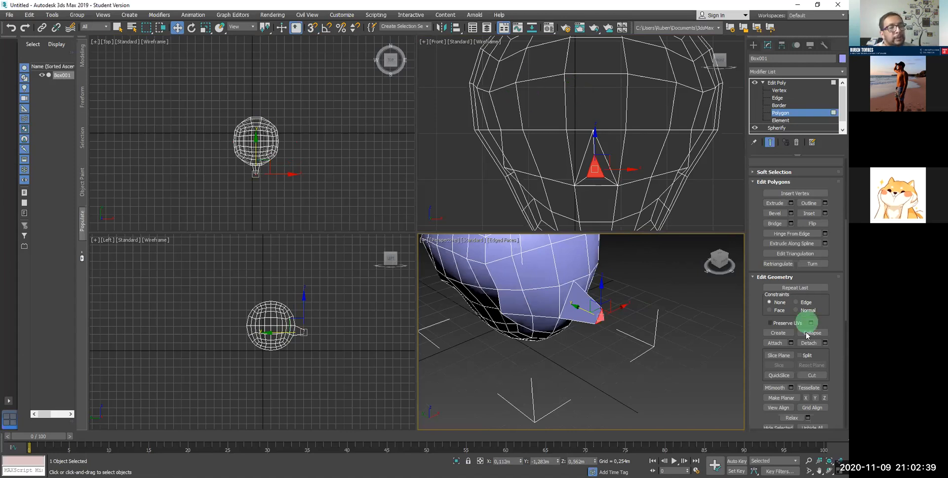
Step: Cut a closed diamond-shaped eye outline into the face just above the equator, on the Front viewport's left half
{"action": "left_click", "coordinate": [811, 375]}
{"action": "left_click", "coordinate": [522, 109]}
{"action": "left_click", "coordinate": [557, 98]}
{"action": "left_click", "coordinate": [538, 91]}
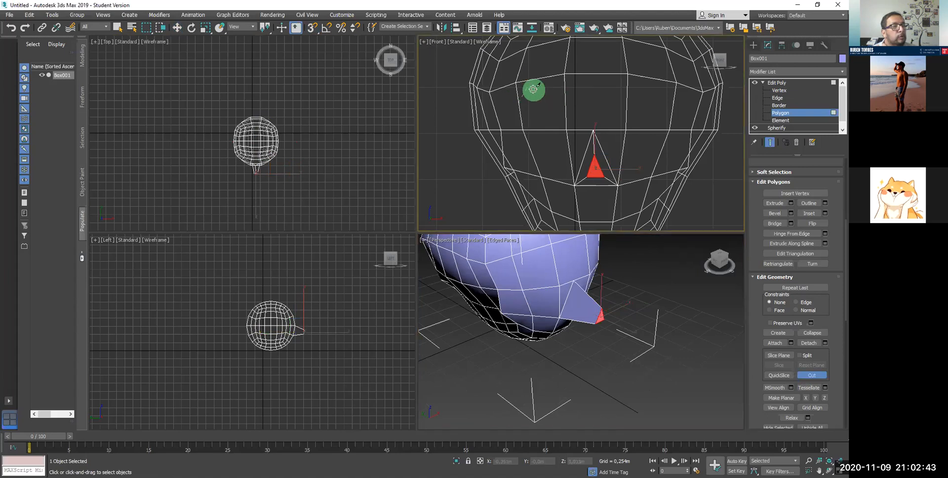
{"action": "left_click", "coordinate": [563, 101]}
{"action": "left_click", "coordinate": [547, 112]}
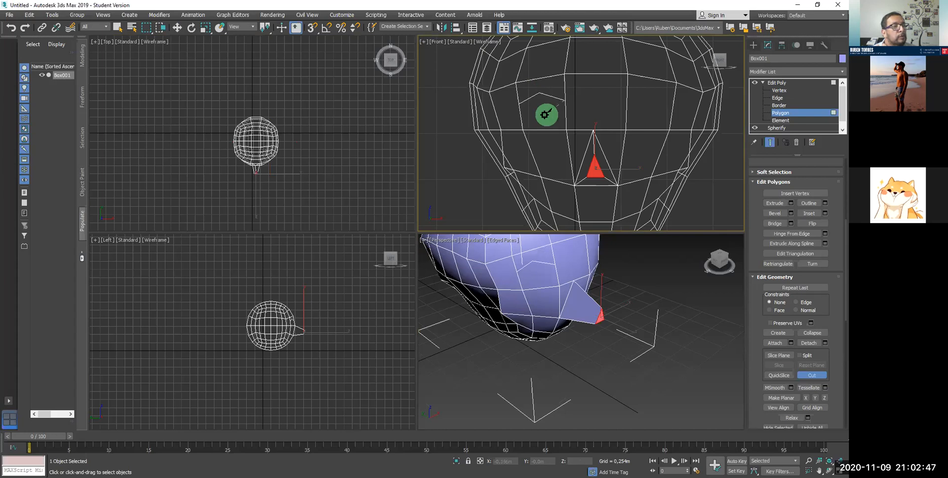
{"action": "left_click", "coordinate": [541, 114]}
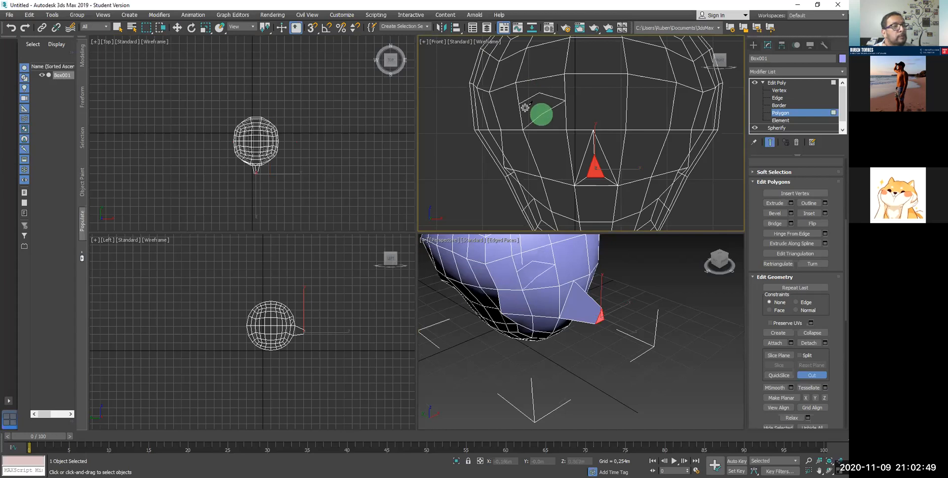
{"action": "left_click", "coordinate": [519, 106]}
{"action": "right_click", "coordinate": [621, 110]}
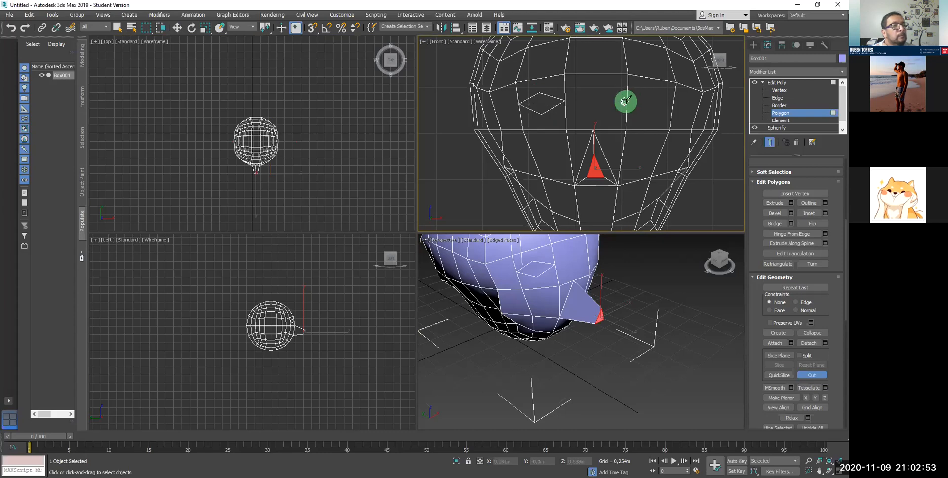
Step: Cut a closed diamond-shaped outline for the second eye into the face just above the equator, on the Front viewport's right half
{"action": "left_click", "coordinate": [627, 101]}
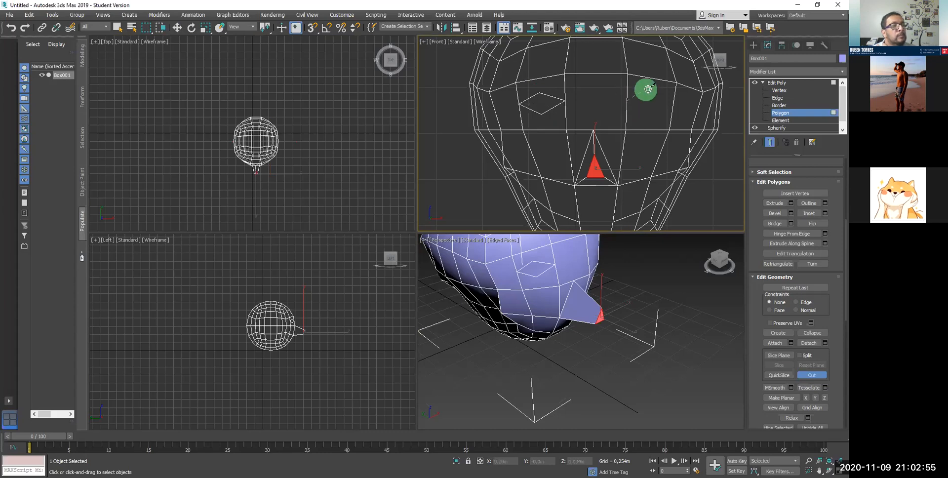
{"action": "left_click", "coordinate": [652, 92]}
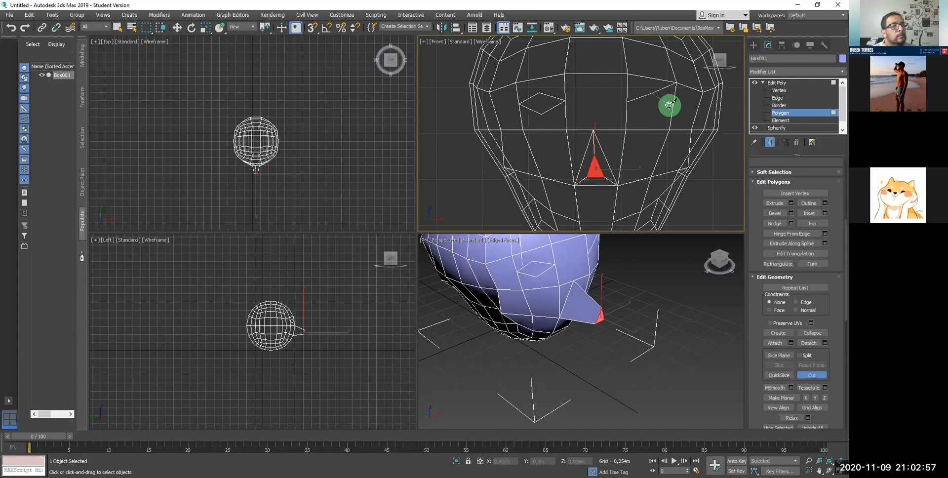
{"action": "left_click", "coordinate": [671, 103]}
{"action": "left_click", "coordinate": [649, 119]}
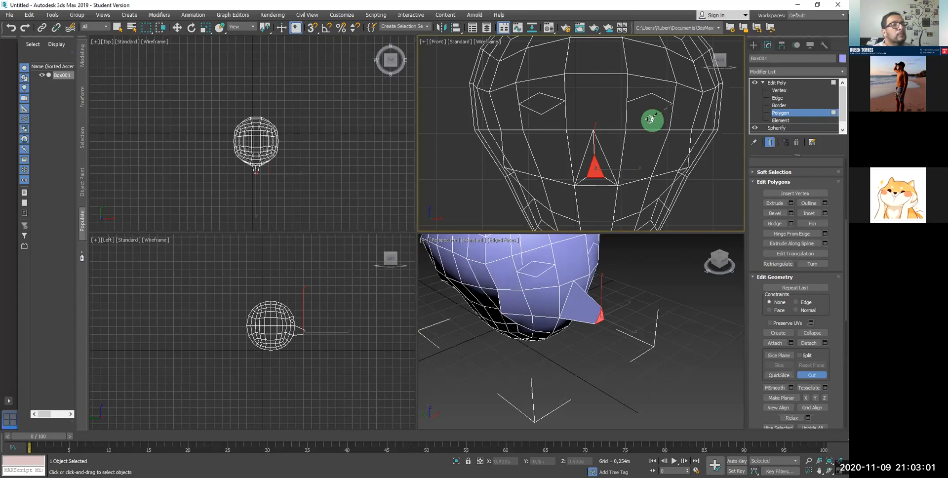
{"action": "left_click", "coordinate": [625, 103]}
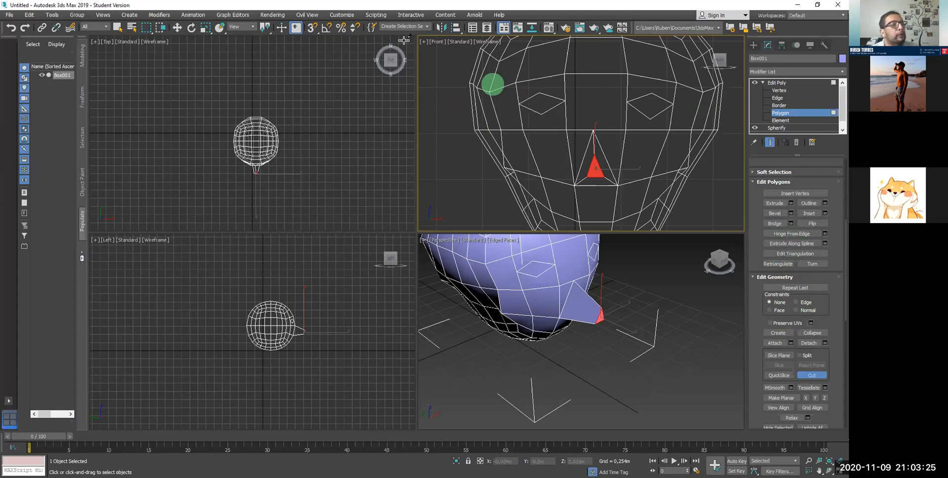
Step: Select the diamond eye polygon on the Front viewport's left half and inset it slightly to form a narrow rim
{"action": "key", "text": "w"}
{"action": "left_click", "coordinate": [543, 102]}
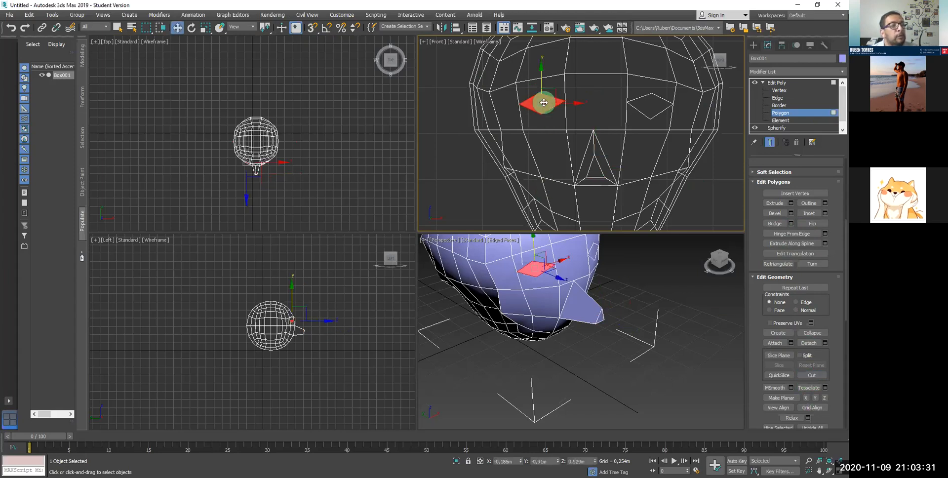
{"action": "left_click", "coordinate": [645, 108]}
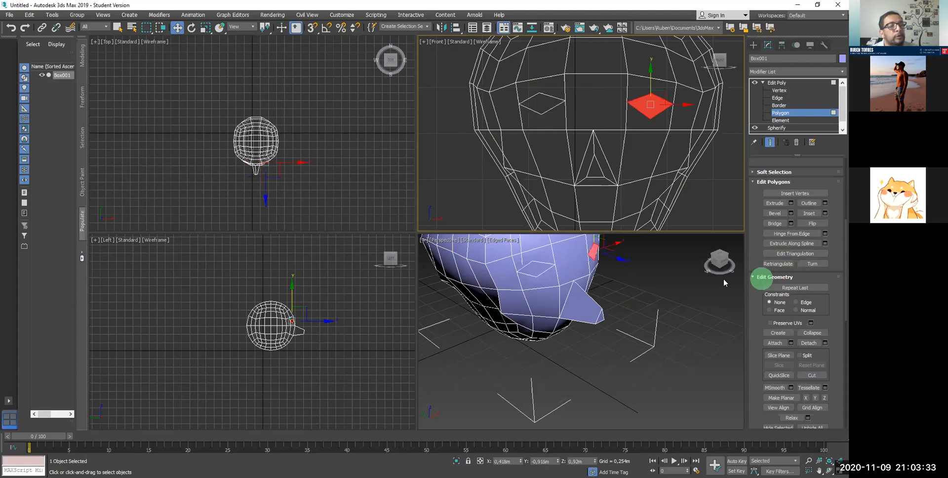
{"action": "left_click", "coordinate": [632, 134]}
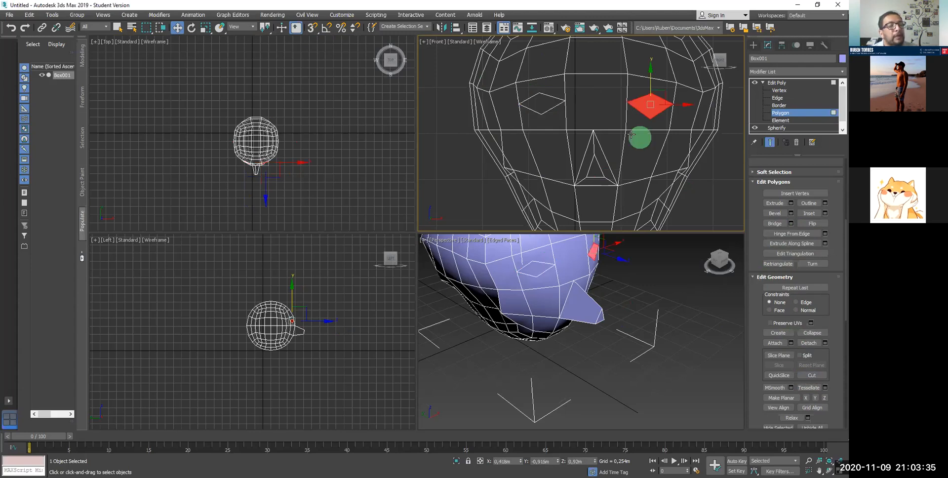
{"action": "left_click", "coordinate": [539, 104]}
{"action": "left_click", "coordinate": [777, 192]}
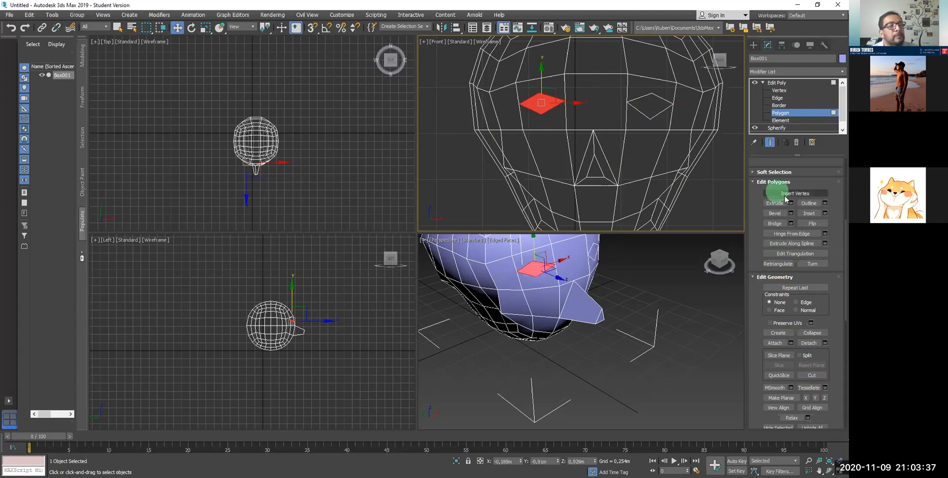
{"action": "left_click", "coordinate": [809, 216]}
{"action": "left_click", "coordinate": [810, 214]}
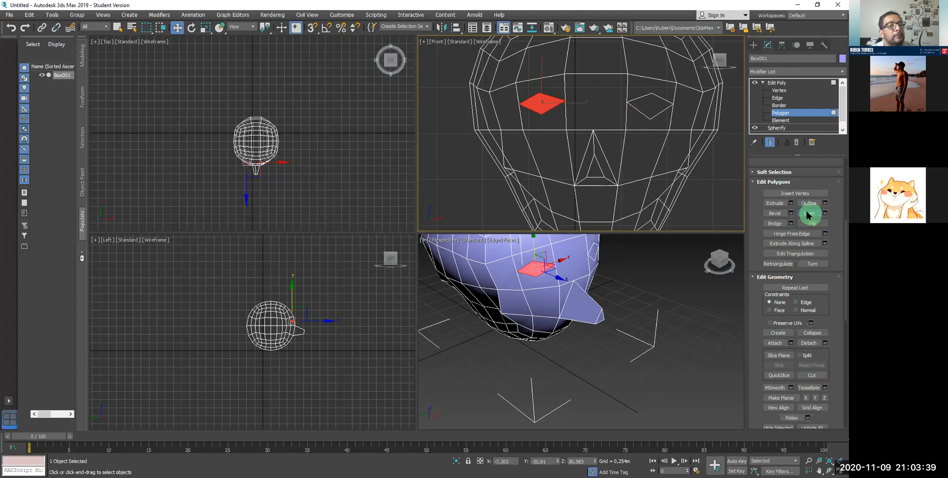
{"action": "left_click", "coordinate": [544, 101]}
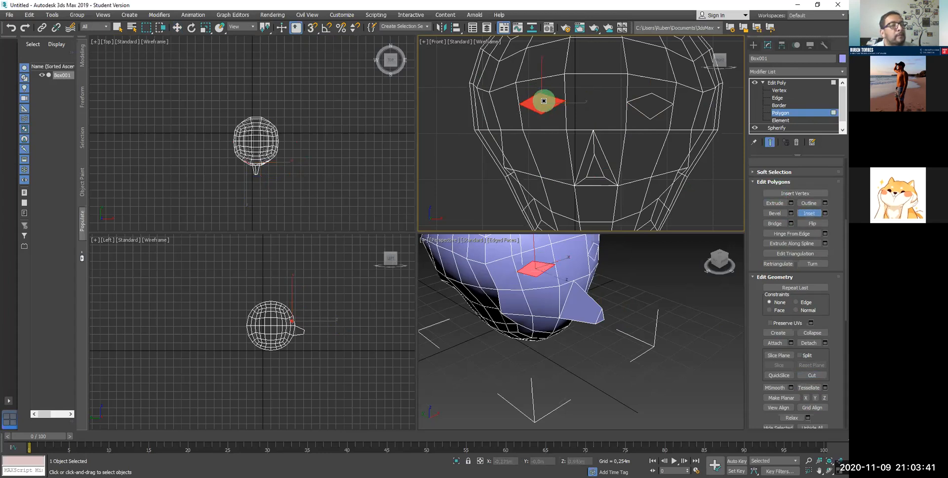
{"action": "left_click_drag", "start_coordinate": [543, 101], "coordinate": [543, 102]}
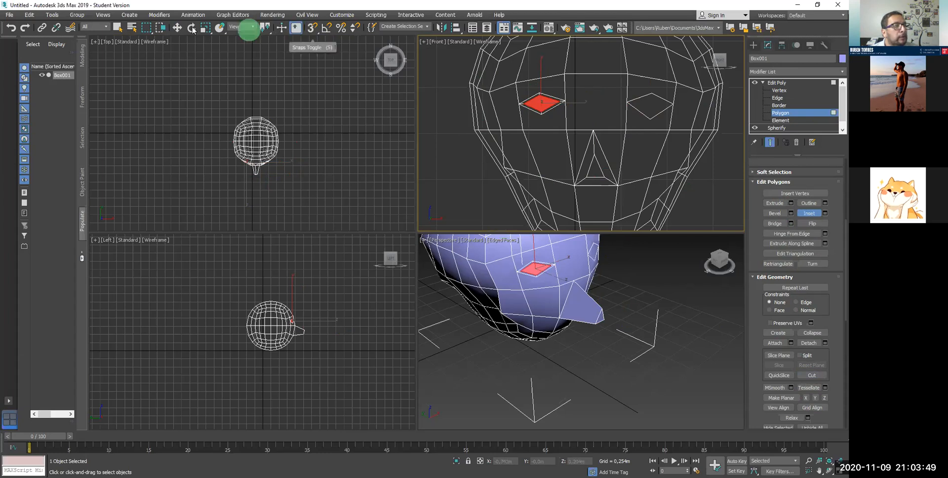
Step: Move the inset eye polygon slightly into the head along Y, to about -0.89 m
{"action": "left_click", "coordinate": [178, 28]}
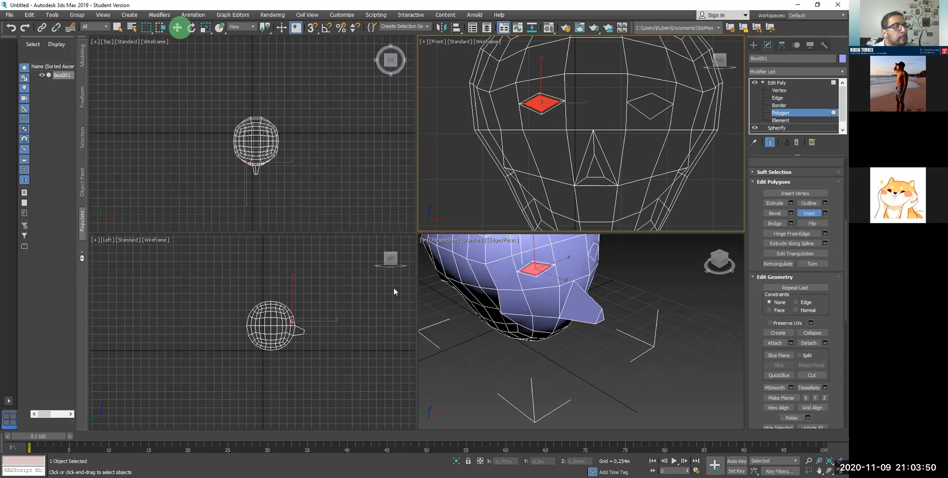
{"action": "left_click", "coordinate": [552, 273]}
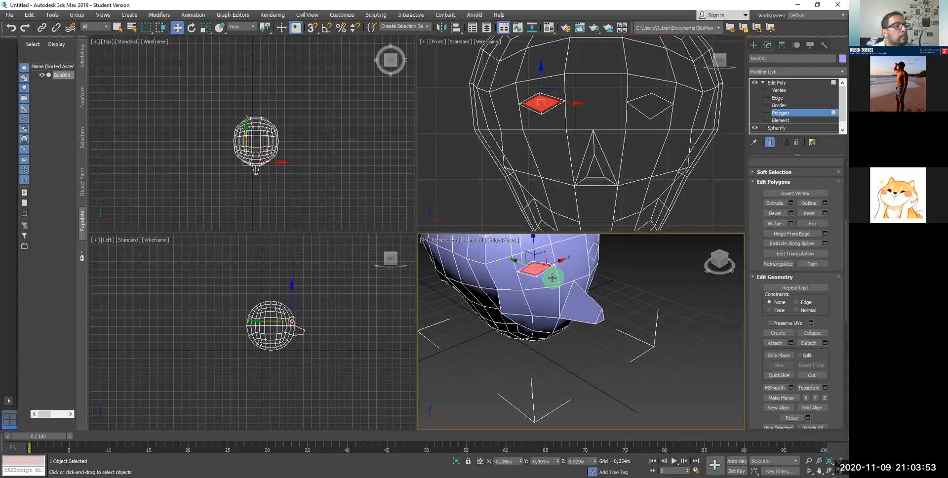
{"action": "left_click_drag", "start_coordinate": [523, 266], "coordinate": [521, 265]}
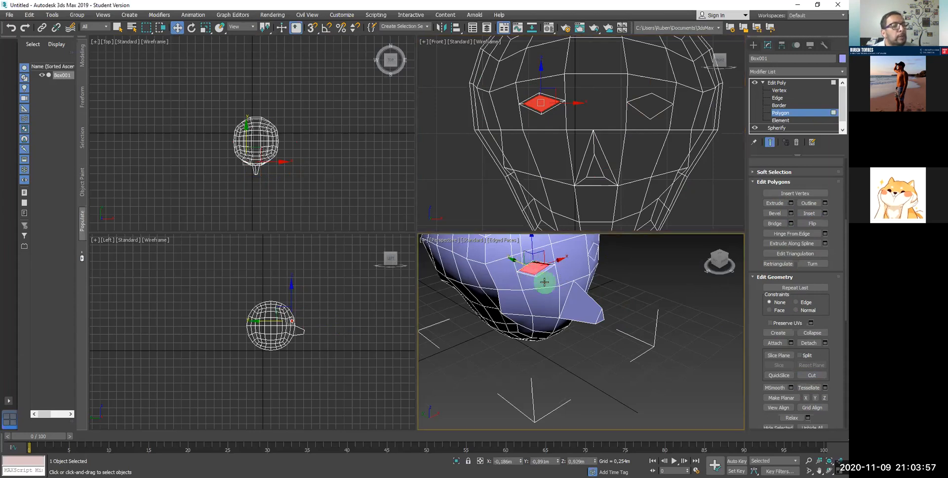
{"action": "scroll", "coordinate": [544, 282], "scroll_direction": "up", "scroll_amount": 2}
{"action": "scroll", "coordinate": [589, 324], "scroll_direction": "up", "scroll_amount": 3}
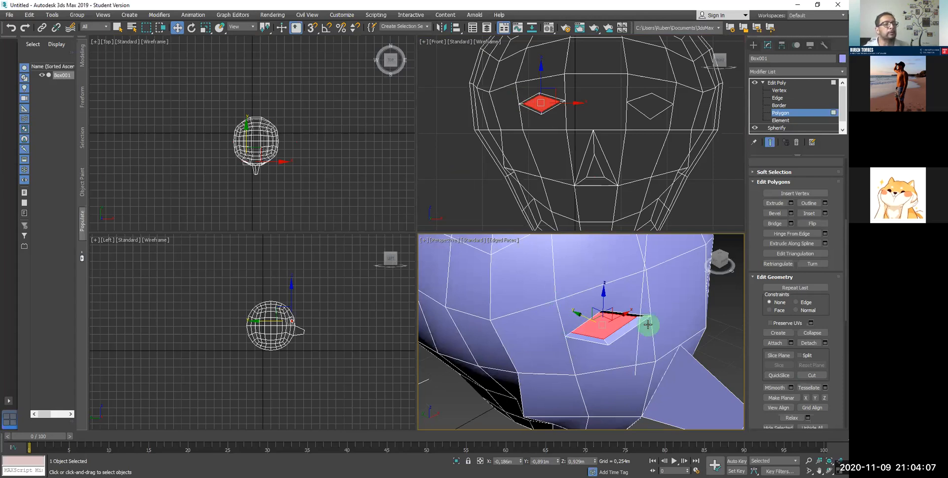
Step: Select the triangular polygon at the nose tip and scale it down uniformly to almost a point
{"action": "middle_click_drag", "start_coordinate": [622, 307], "coordinate": [601, 237]}
{"action": "middle_click_drag", "start_coordinate": [639, 318], "coordinate": [594, 292]}
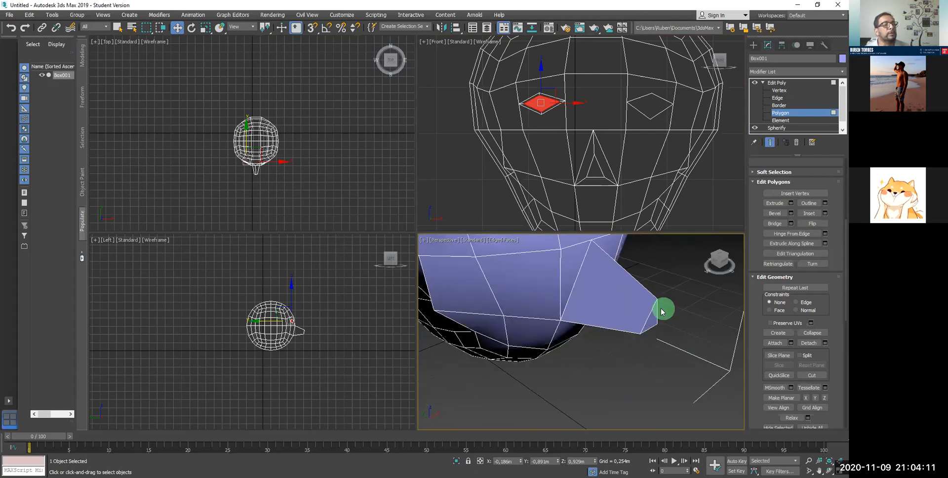
{"action": "left_click", "coordinate": [650, 317]}
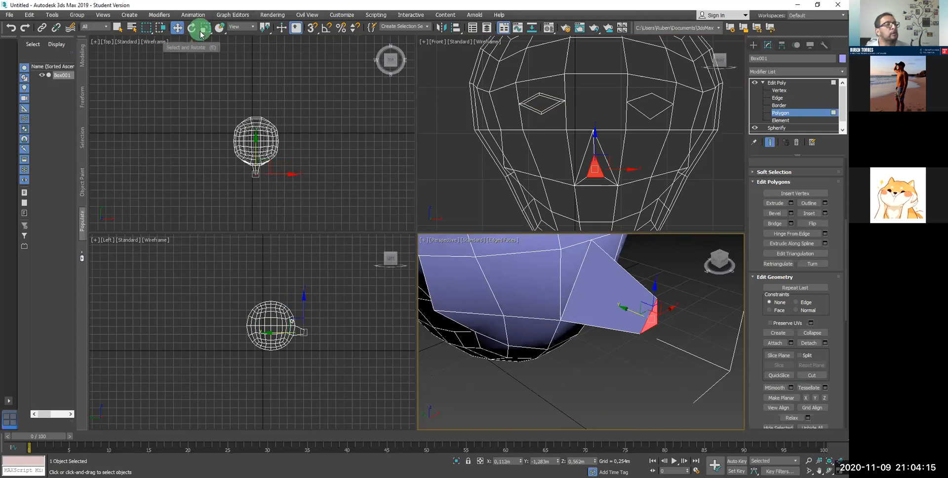
{"action": "left_click", "coordinate": [203, 31]}
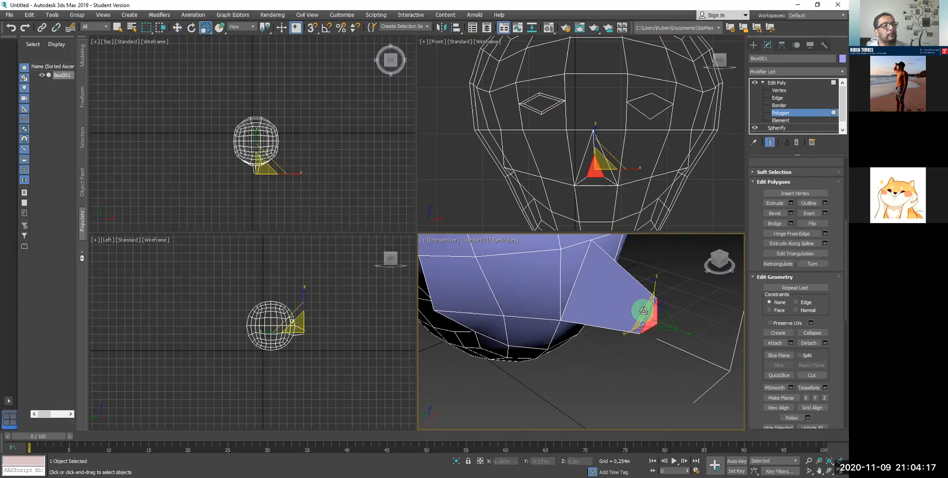
{"action": "left_click_drag", "start_coordinate": [652, 320], "coordinate": [605, 405]}
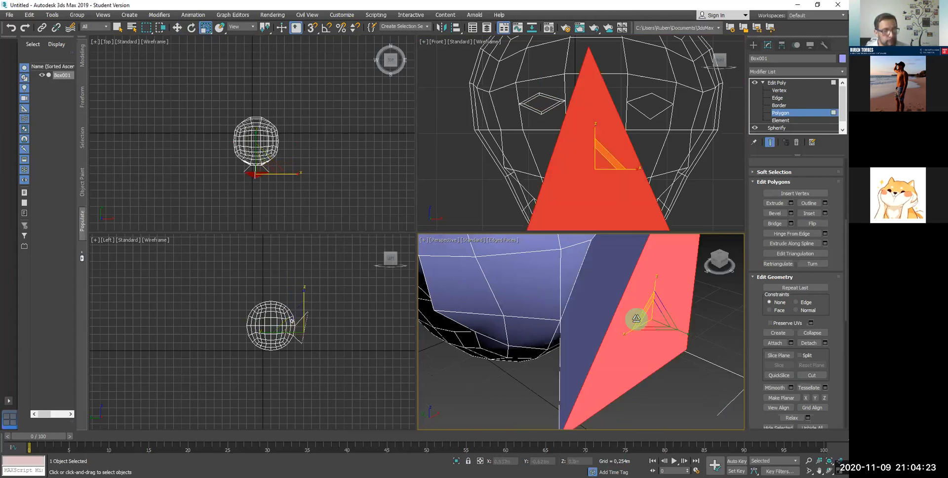
{"action": "key", "text": "ctrl+z"}
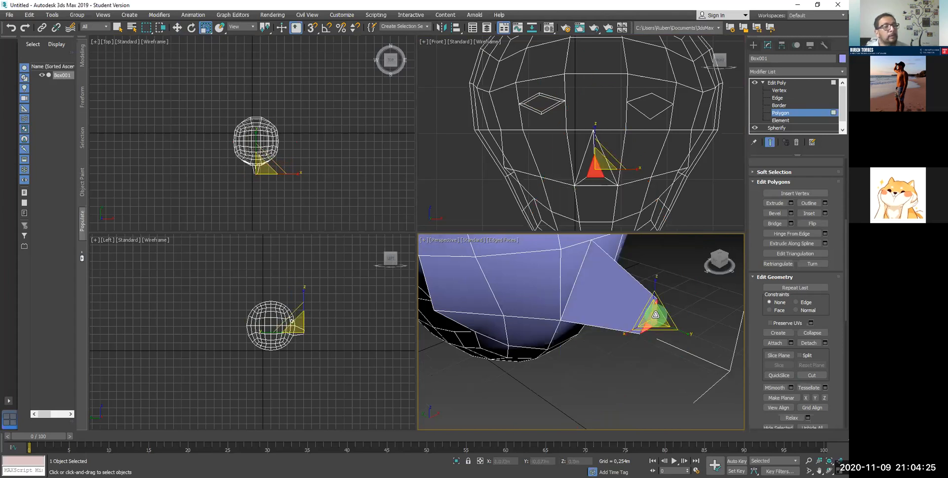
{"action": "left_click_drag", "start_coordinate": [655, 334], "coordinate": [655, 345]}
{"action": "left_click_drag", "start_coordinate": [654, 315], "coordinate": [639, 362]}
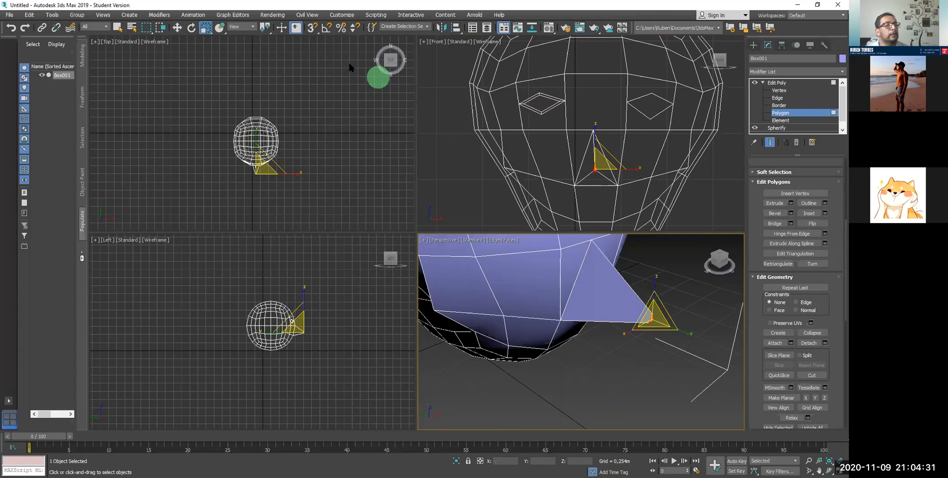
Step: Move the nose tip down and back toward the face, to about -1.13 m in Y and 0.49 m in Z
{"action": "left_click", "coordinate": [186, 28]}
{"action": "left_click", "coordinate": [177, 28]}
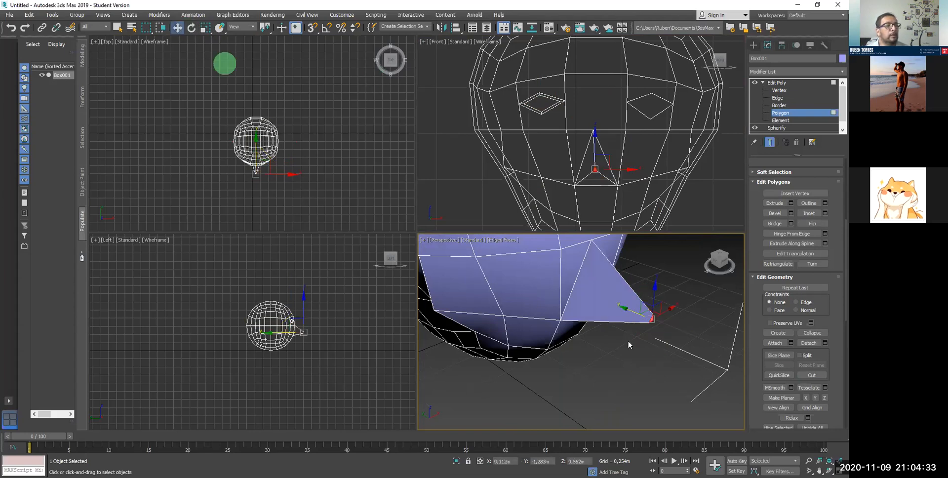
{"action": "left_click", "coordinate": [641, 311]}
{"action": "mouse_move", "coordinate": [628, 309]}
{"action": "left_mouse_down"}
{"action": "mouse_move", "coordinate": [620, 306]}
{"action": "mouse_move", "coordinate": [635, 290]}
{"action": "mouse_move", "coordinate": [626, 299]}
{"action": "left_mouse_up"}
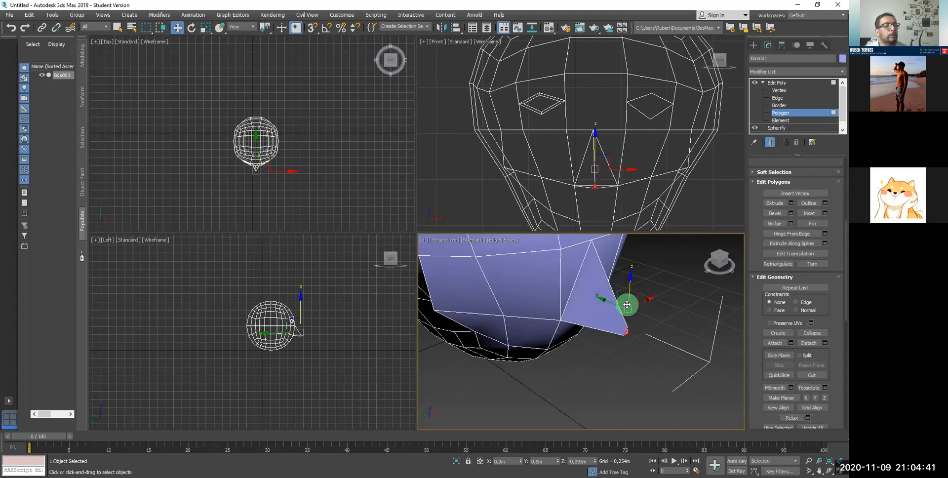
{"action": "left_click_drag", "start_coordinate": [626, 303], "coordinate": [607, 281]}
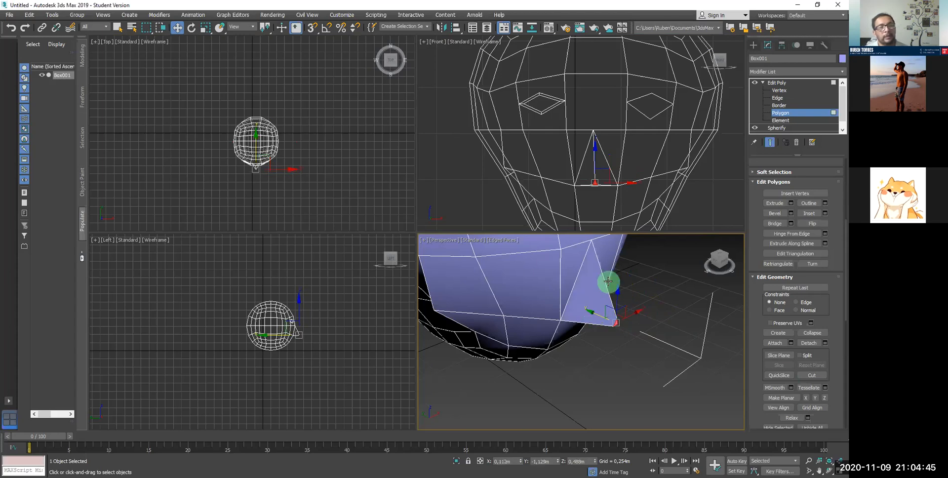
Step: Select the recessed eye polygon in a maximized Perspective view and inset it again to form a smaller diamond
{"action": "scroll", "coordinate": [608, 280], "scroll_direction": "up", "scroll_amount": 5}
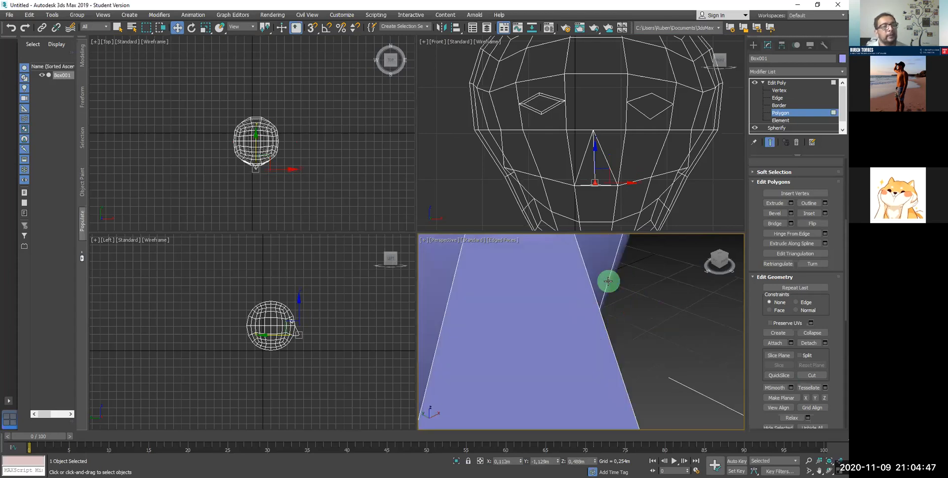
{"action": "scroll", "coordinate": [607, 281], "scroll_direction": "down", "scroll_amount": 3}
{"action": "scroll", "coordinate": [592, 277], "scroll_direction": "down", "scroll_amount": 6}
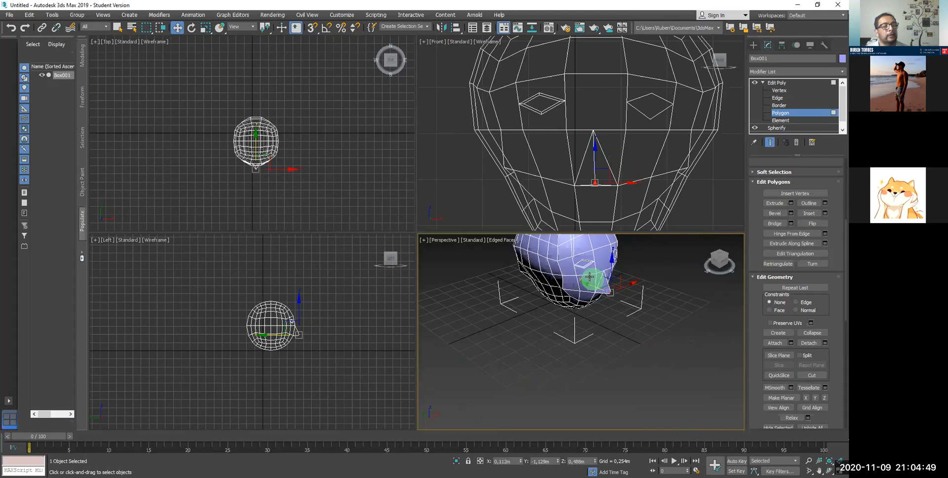
{"action": "scroll", "coordinate": [590, 277], "scroll_direction": "up", "scroll_amount": 5}
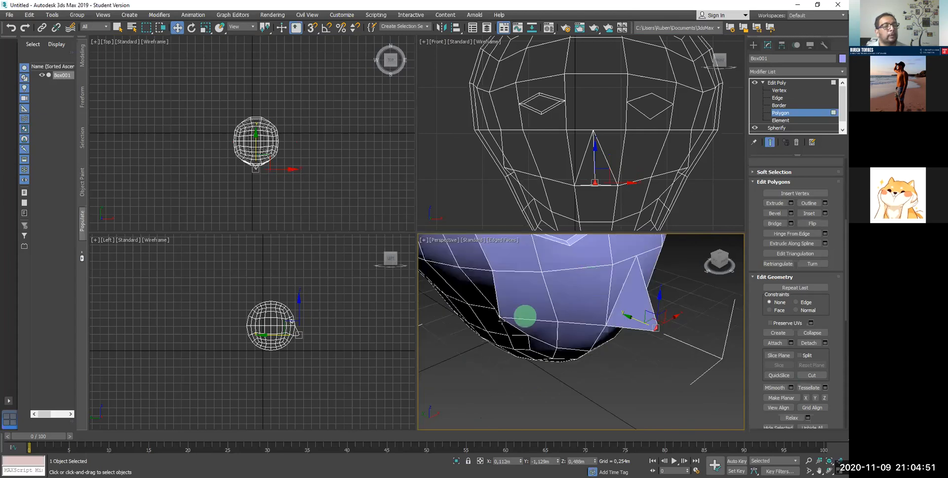
{"action": "middle_click_drag", "start_coordinate": [524, 317], "coordinate": [683, 350], "text": "alt"}
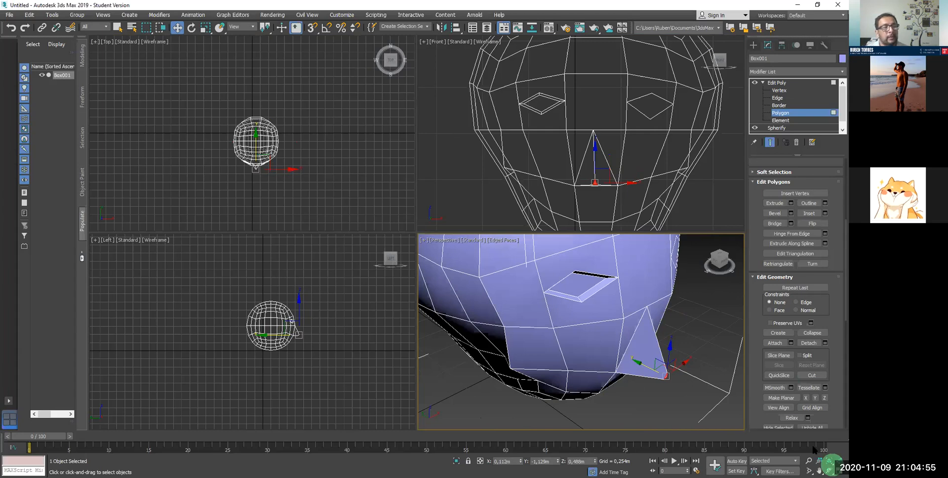
{"action": "left_click", "coordinate": [836, 469]}
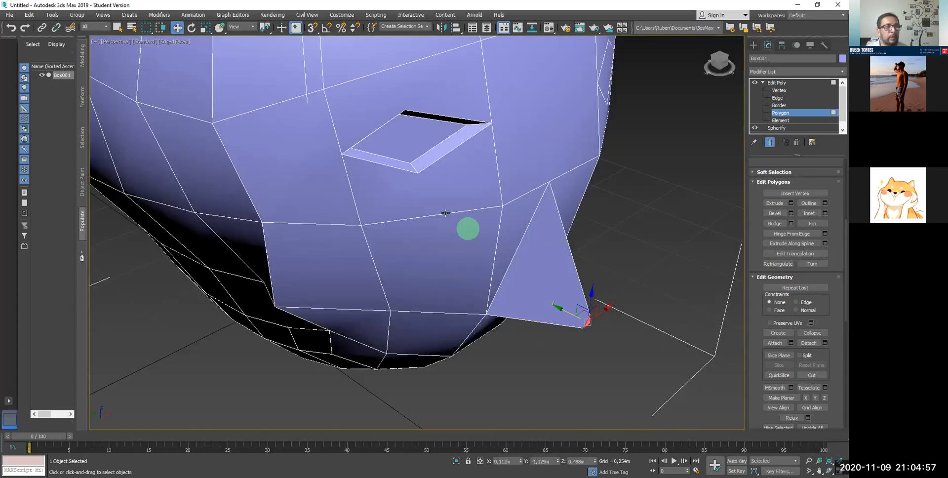
{"action": "middle_click_drag", "start_coordinate": [444, 213], "coordinate": [415, 182], "text": "alt"}
{"action": "left_click", "coordinate": [420, 168]}
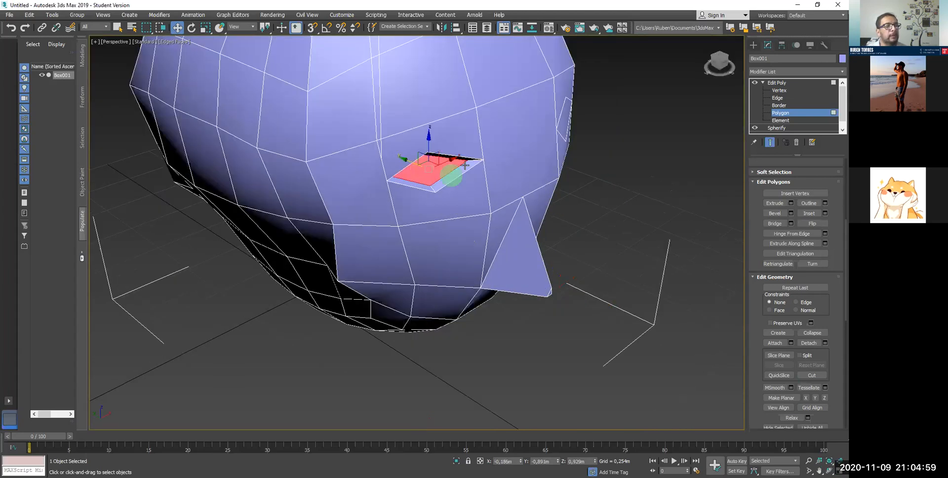
{"action": "left_click", "coordinate": [809, 213]}
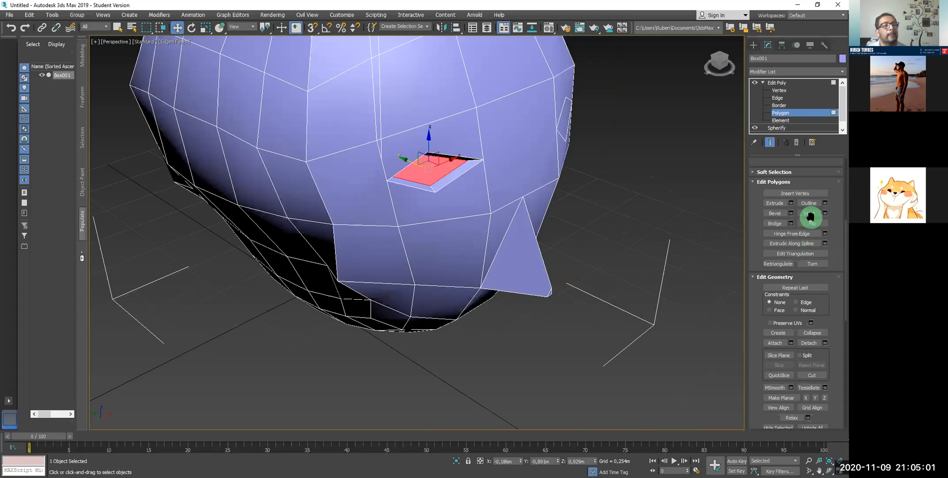
{"action": "left_click_drag", "start_coordinate": [426, 165], "coordinate": [428, 167]}
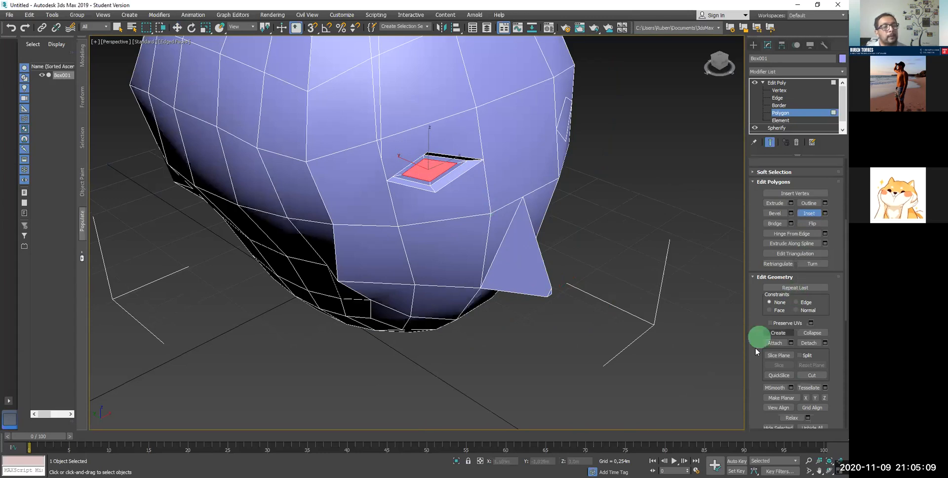
Step: Extrude the innermost eye polygon slightly into the head and return to the four-viewport layout
{"action": "left_click", "coordinate": [774, 203]}
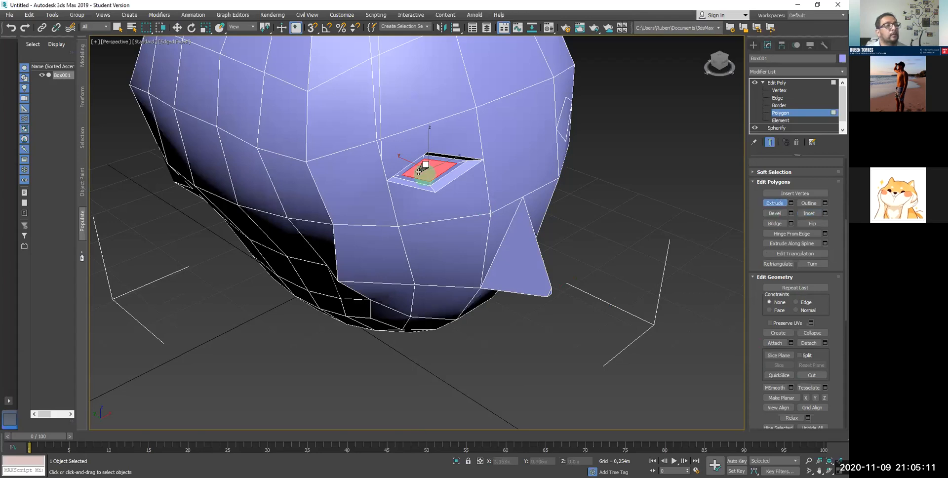
{"action": "left_click_drag", "start_coordinate": [431, 167], "coordinate": [435, 173]}
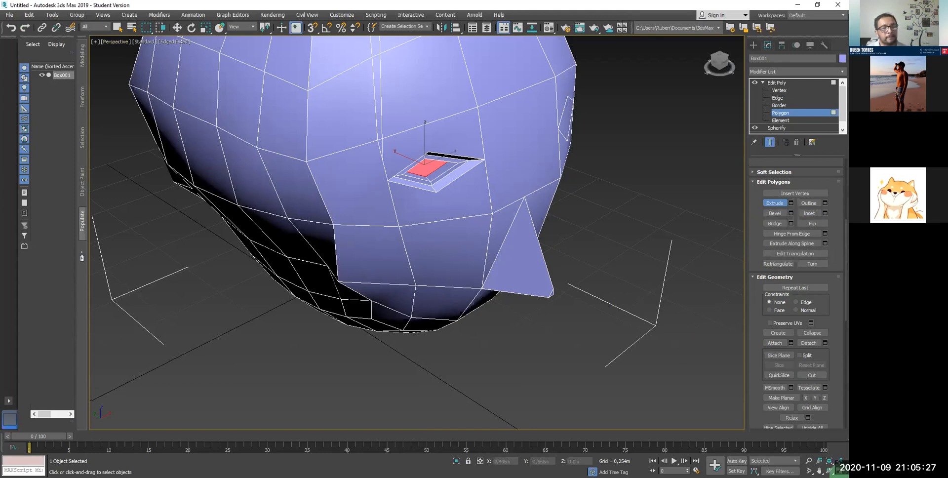
{"action": "key", "text": "alt+w"}
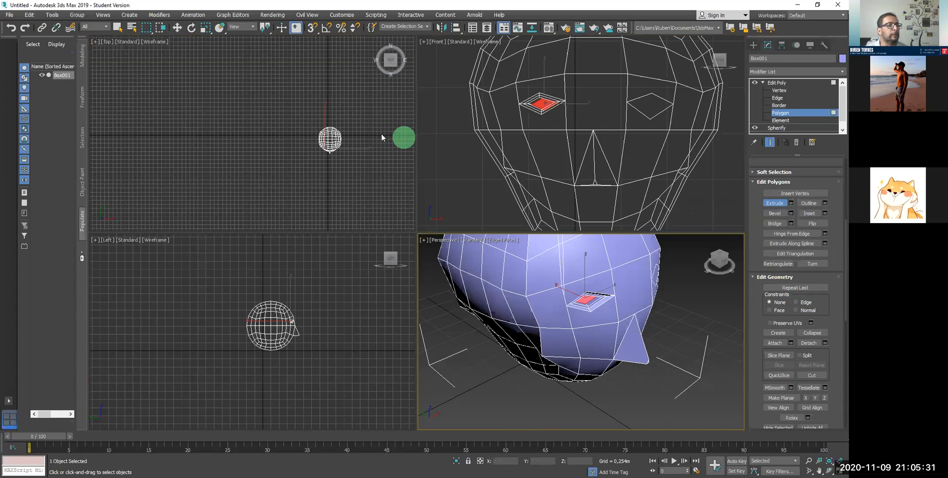
{"action": "scroll", "coordinate": [390, 134], "scroll_direction": "up", "scroll_amount": 2}
{"action": "scroll", "coordinate": [533, 148], "scroll_direction": "down", "scroll_amount": 5}
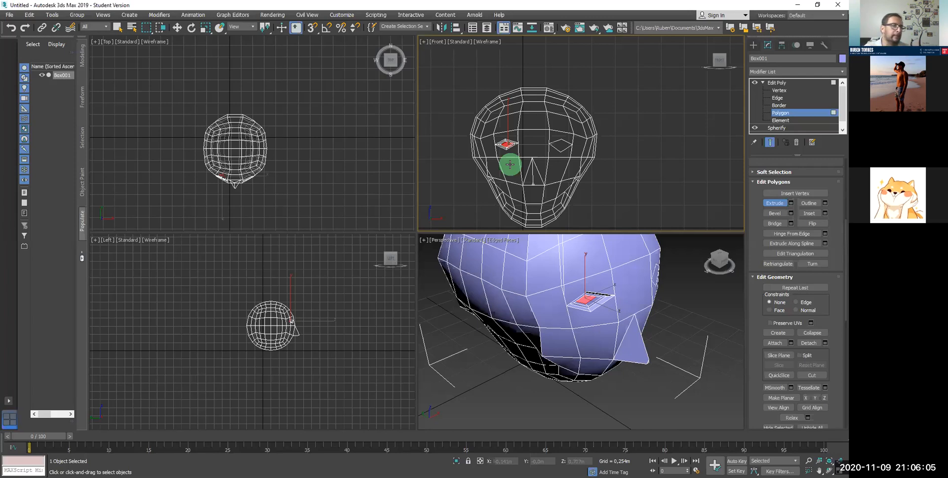
{"action": "left_click", "coordinate": [317, 179]}
{"action": "scroll", "coordinate": [317, 181], "scroll_direction": "up", "scroll_amount": 3}
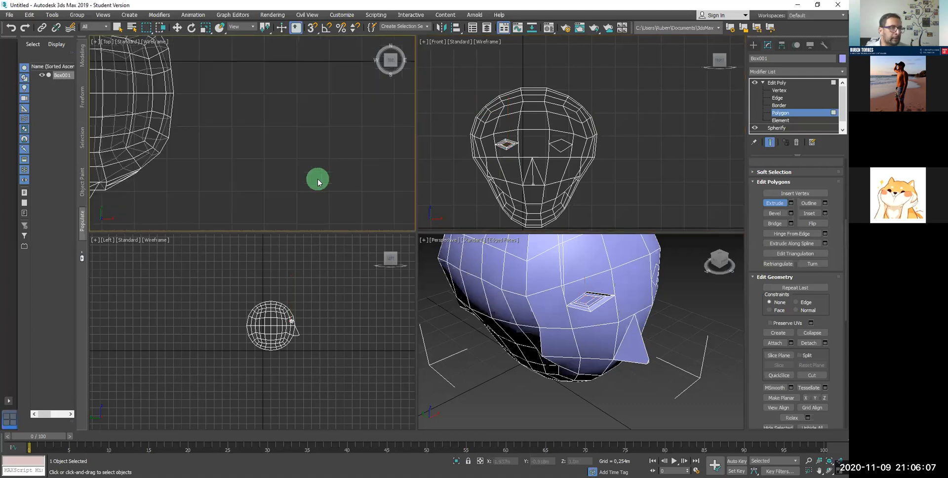
{"action": "middle_click_drag", "start_coordinate": [264, 154], "coordinate": [373, 165]}
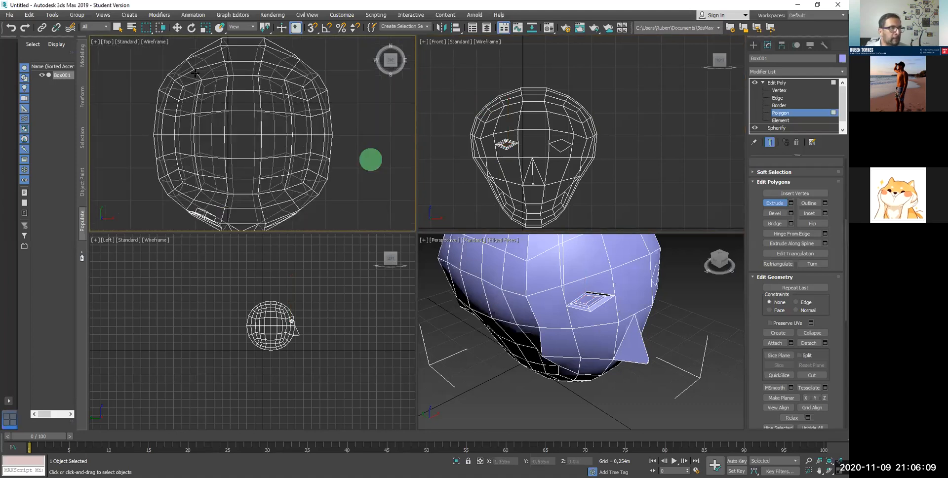
Step: Reset the scene to an empty one, discarding the head model without saving the changes
{"action": "left_click", "coordinate": [8, 15]}
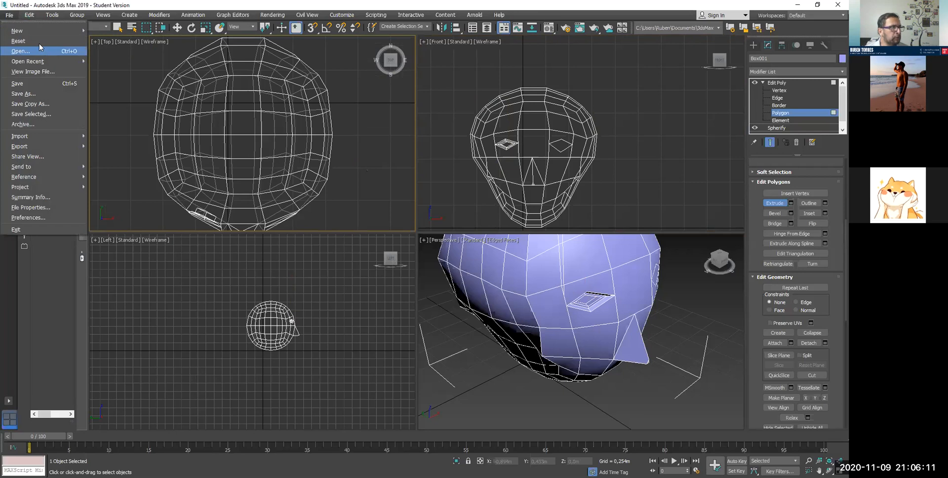
{"action": "left_click", "coordinate": [40, 47]}
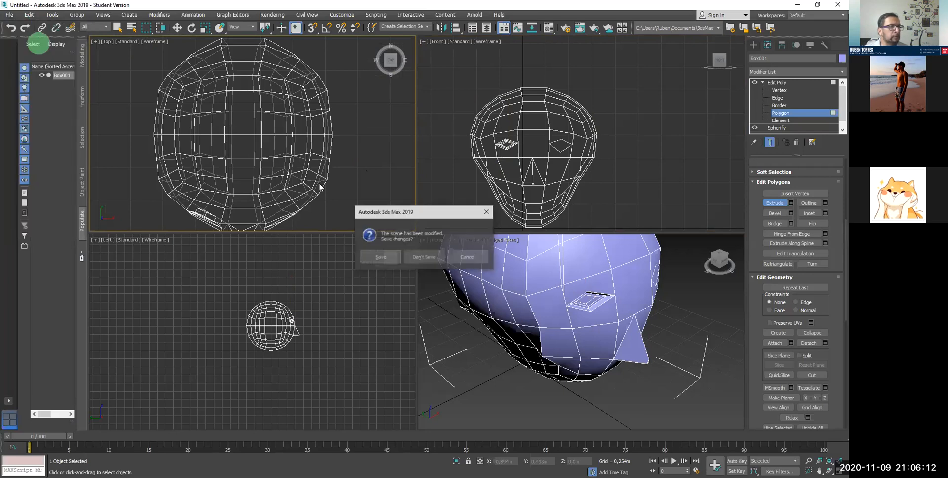
{"action": "left_click", "coordinate": [423, 258]}
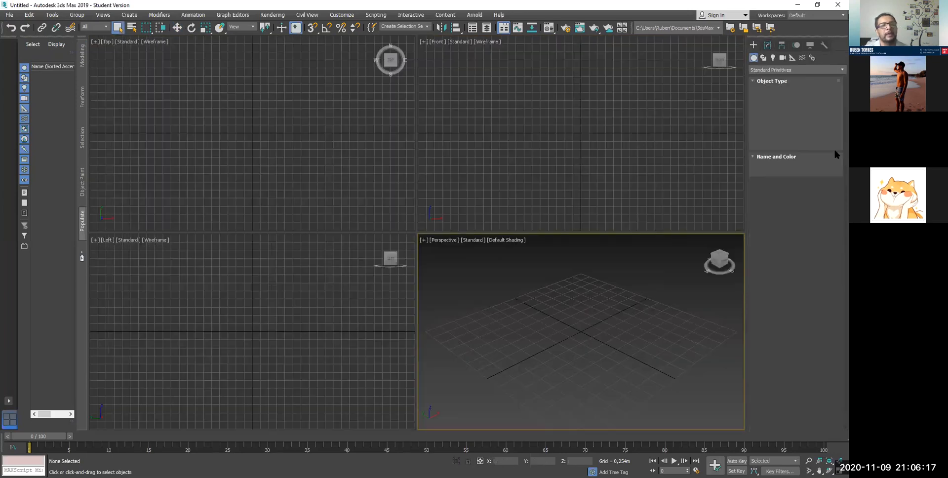
{"action": "left_click", "coordinate": [560, 280]}
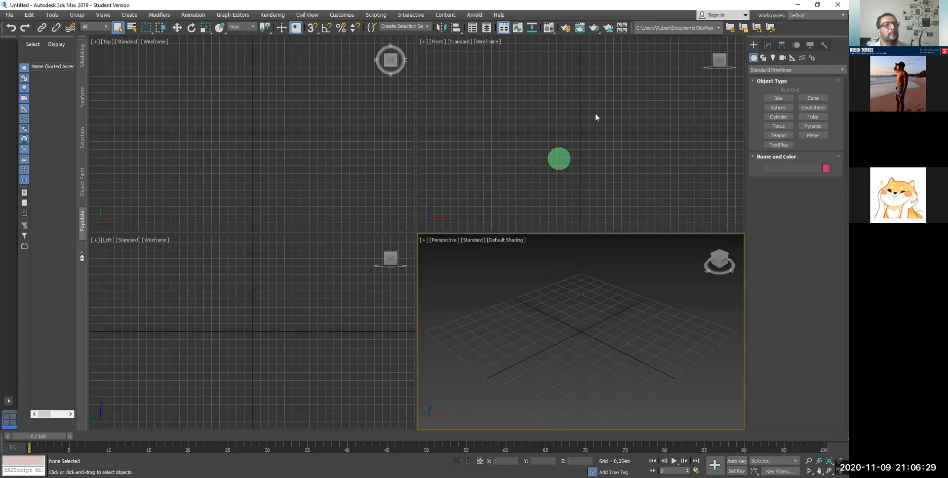
{"action": "left_click", "coordinate": [771, 44]}
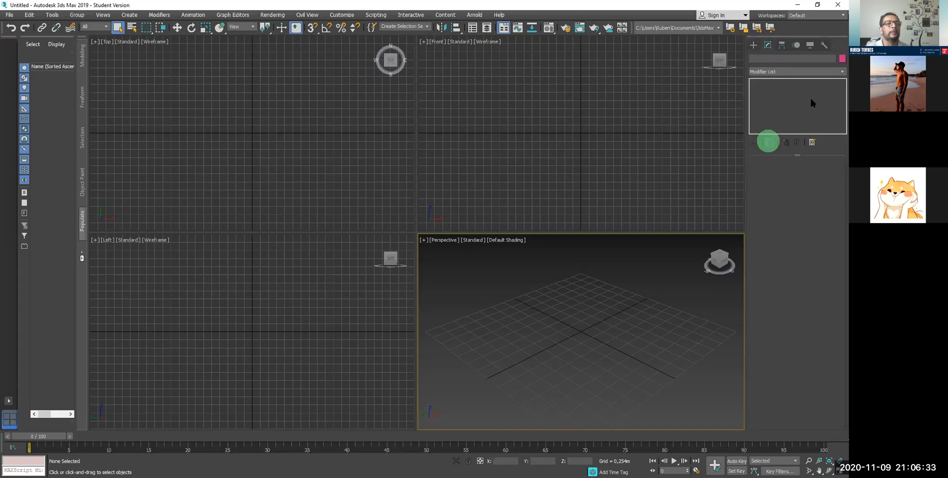
{"action": "left_click", "coordinate": [835, 77]}
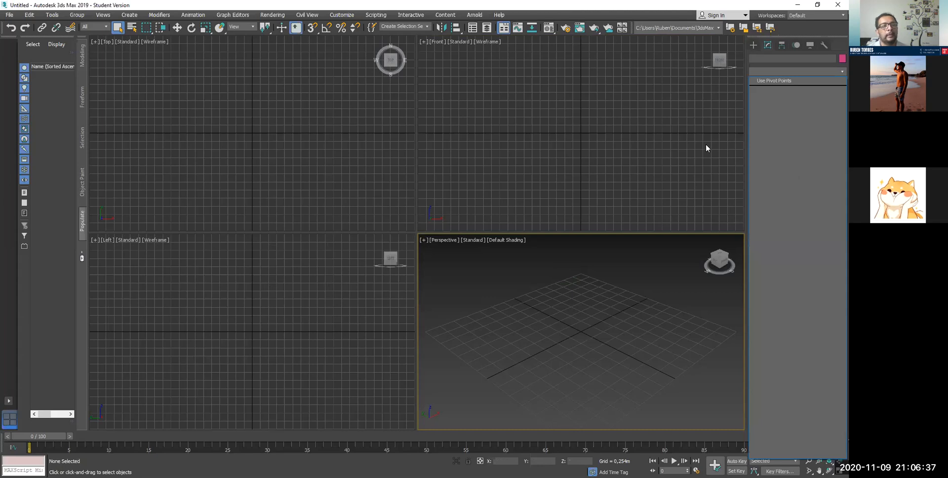
{"action": "left_click", "coordinate": [678, 129]}
Step: Switch object creation to the spline shapes
{"action": "left_click", "coordinate": [754, 46]}
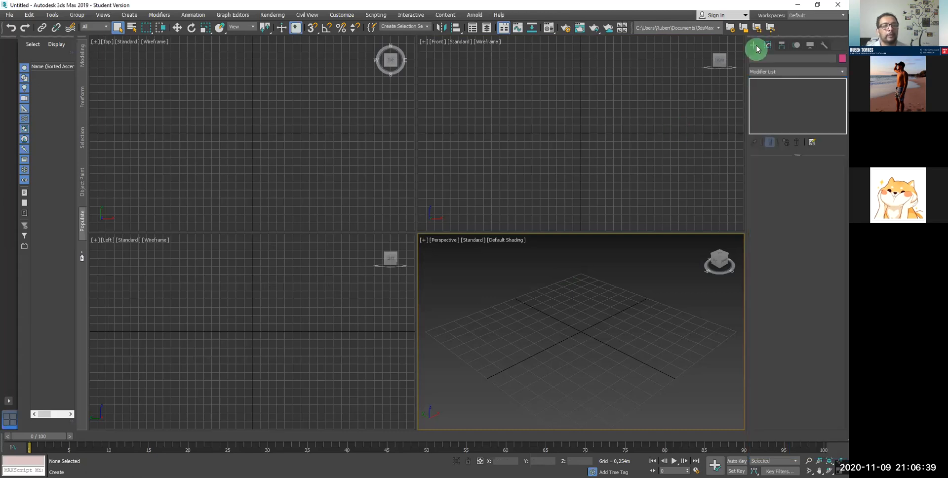
{"action": "left_click", "coordinate": [255, 146]}
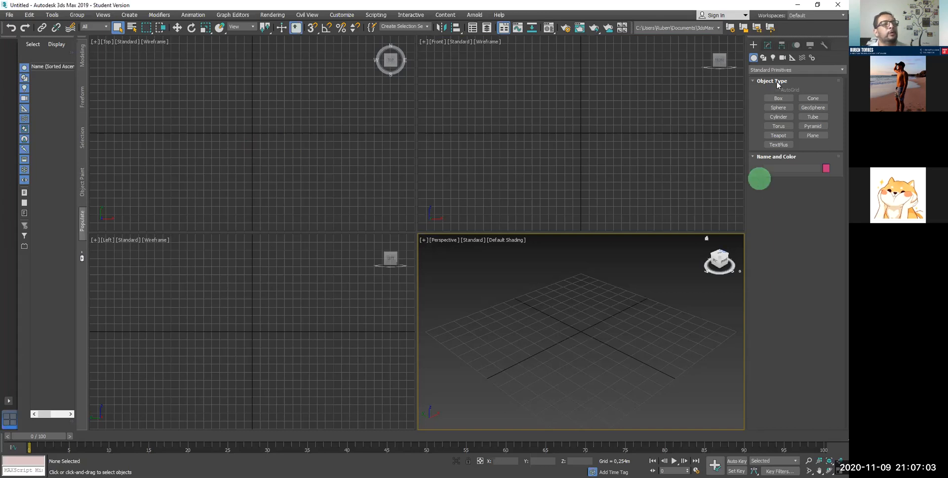
{"action": "left_click", "coordinate": [763, 58]}
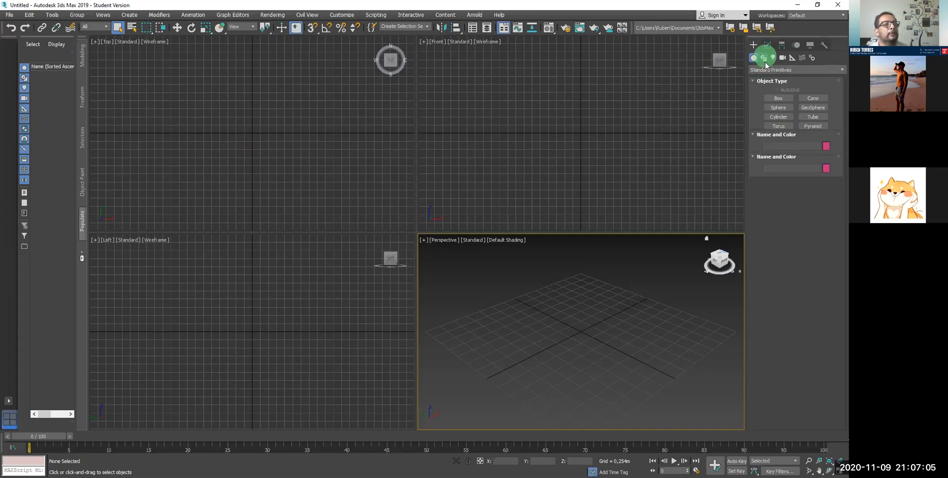
{"action": "left_click", "coordinate": [778, 105]}
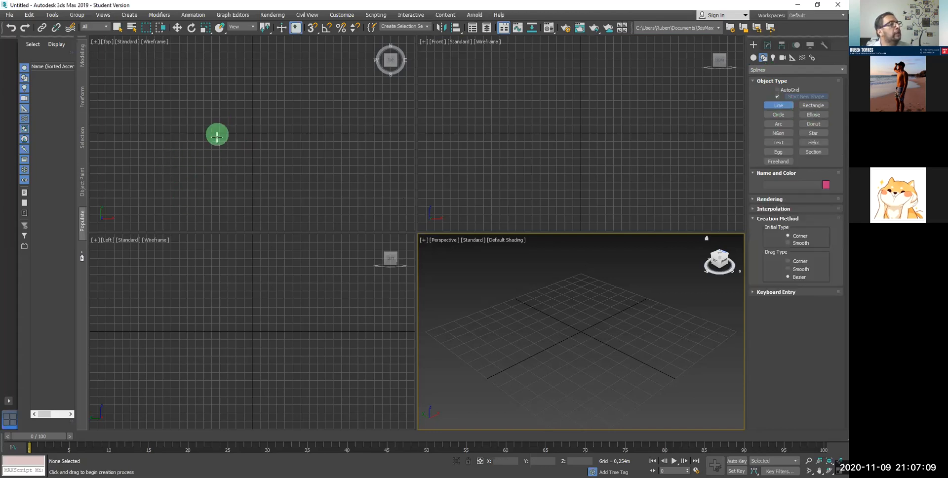
{"action": "left_click", "coordinate": [243, 133]}
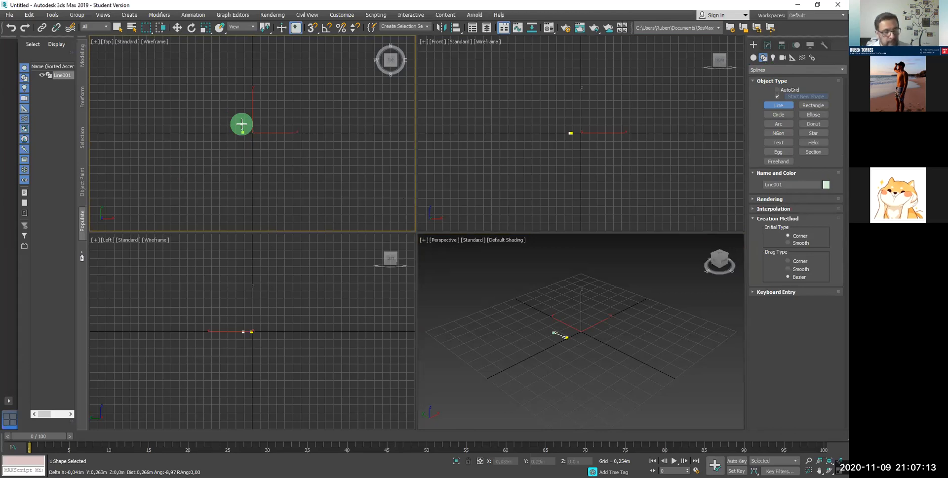
{"action": "right_click", "coordinate": [242, 124]}
{"action": "right_click", "coordinate": [232, 138]}
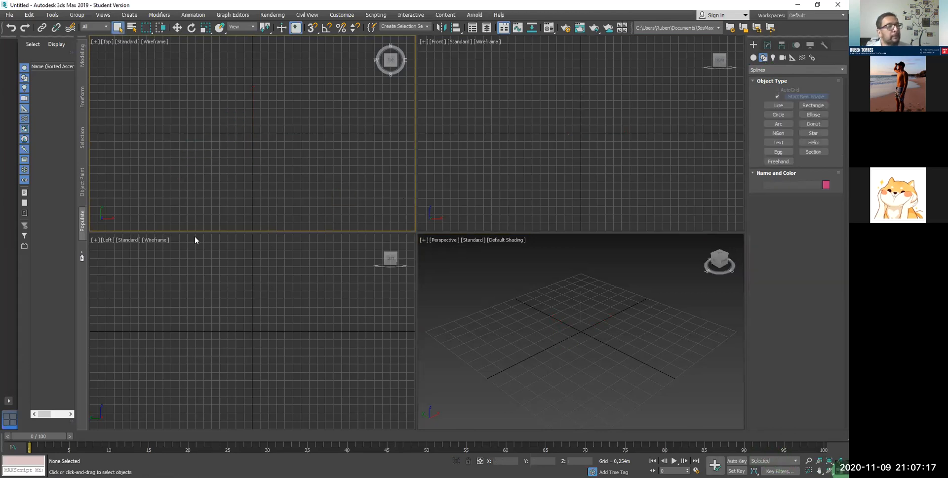
Step: Maximize the Top viewport and activate the Line tool for drawing a spline
{"action": "key", "text": "alt+w"}
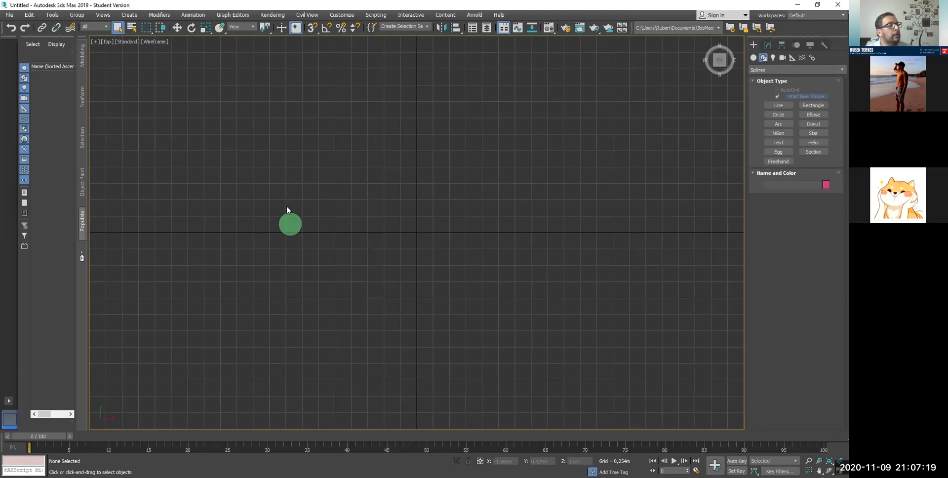
{"action": "left_click", "coordinate": [772, 106]}
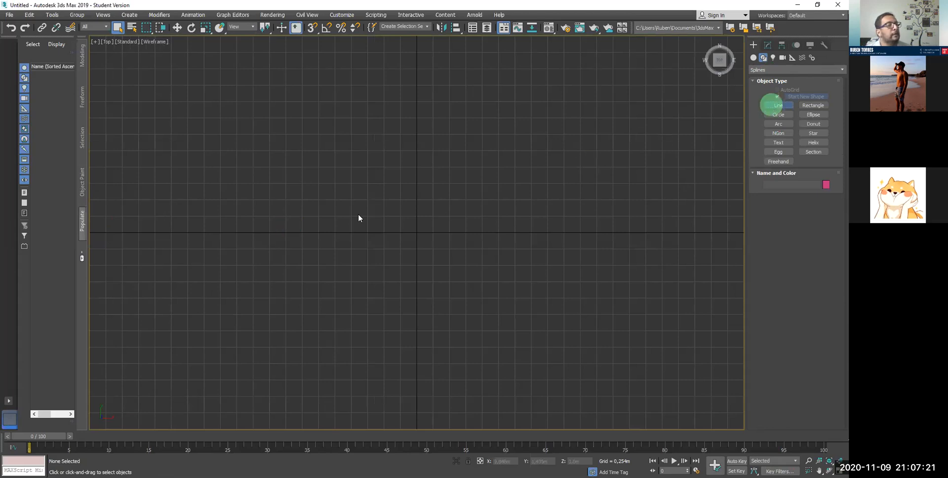
Step: Try to draw a tapered six-cornered outline with straight segments left of the origin, and delete it
{"action": "left_click_drag", "start_coordinate": [322, 206], "coordinate": [321, 241]}
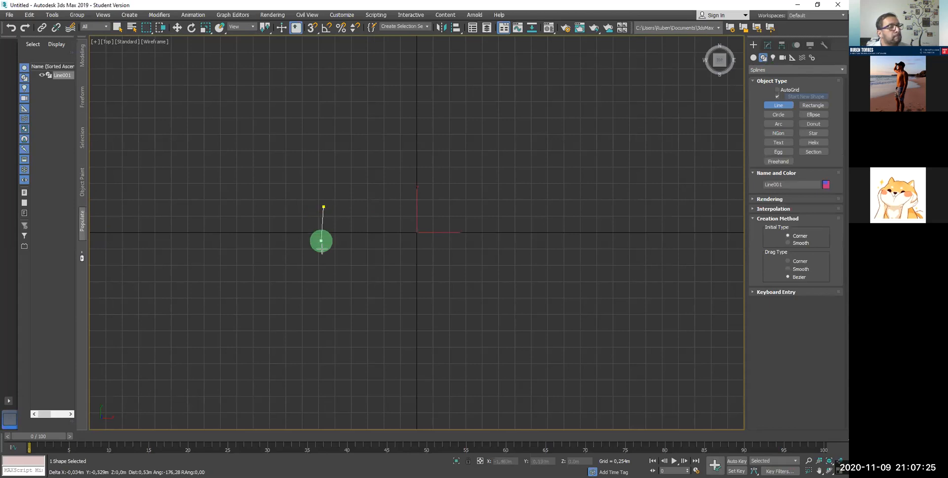
{"action": "left_click", "coordinate": [331, 253]}
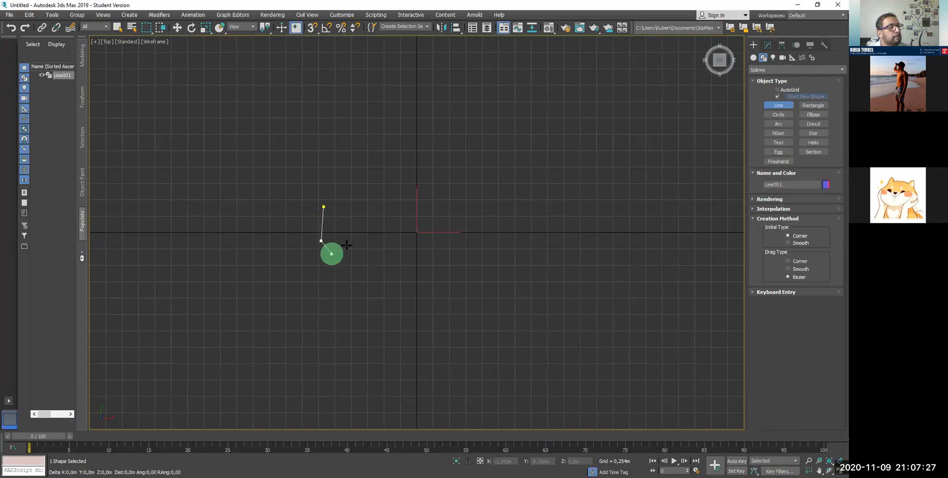
{"action": "left_click", "coordinate": [341, 254]}
{"action": "left_click", "coordinate": [355, 243]}
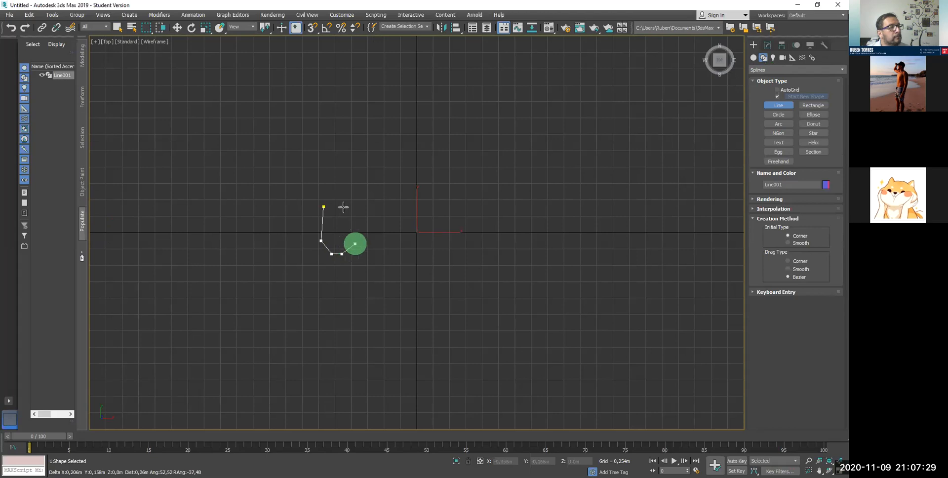
{"action": "left_click", "coordinate": [352, 205]}
{"action": "left_click", "coordinate": [347, 206]}
{"action": "left_click", "coordinate": [328, 206]}
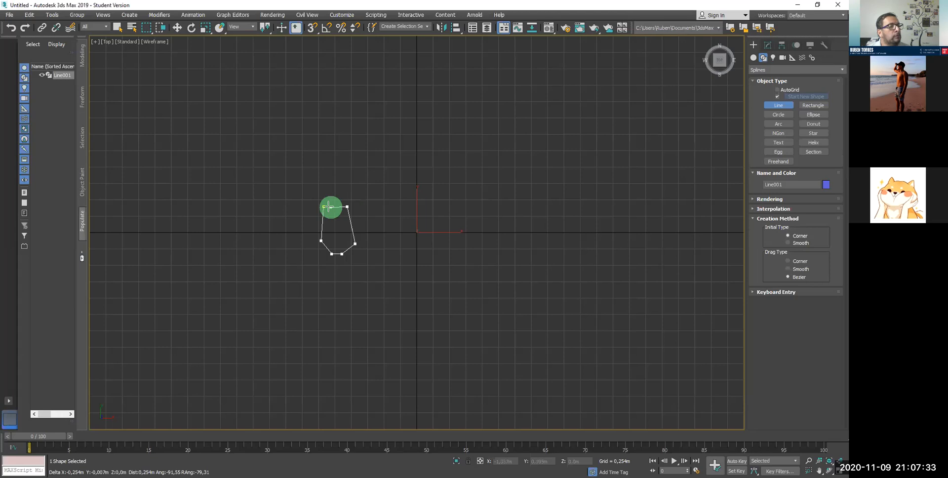
{"action": "right_click", "coordinate": [376, 217]}
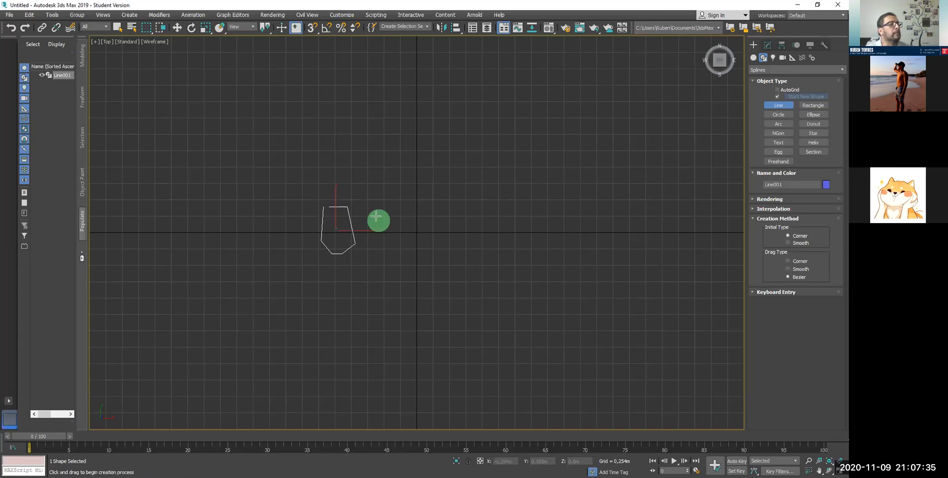
{"action": "key", "text": "Delete"}
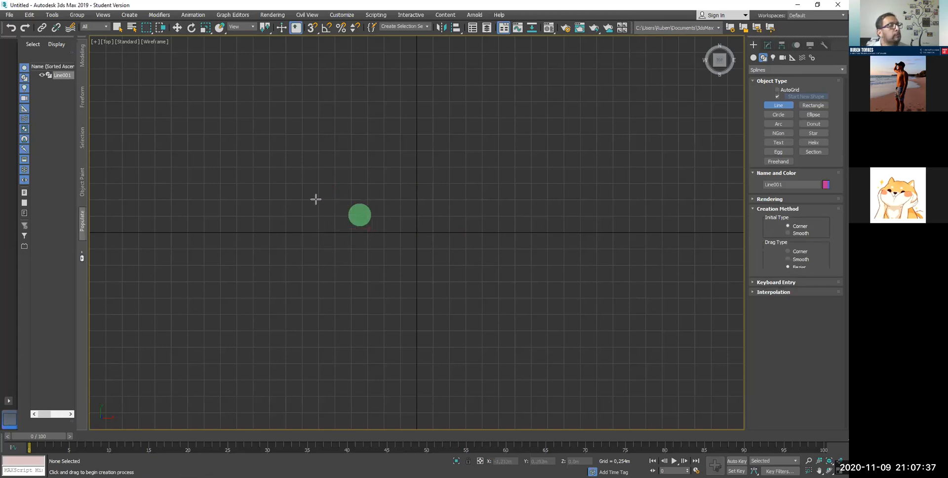
Step: Draw a closed six-sided spline left of the origin, with a bottom edge about 0.53 m and a top edge about 0.32 m long
{"action": "left_click", "coordinate": [327, 176]}
{"action": "left_click_drag", "start_coordinate": [347, 177], "coordinate": [334, 221]}
{"action": "left_click", "coordinate": [336, 243]}
{"action": "left_click", "coordinate": [340, 238]}
{"action": "left_click", "coordinate": [371, 241]}
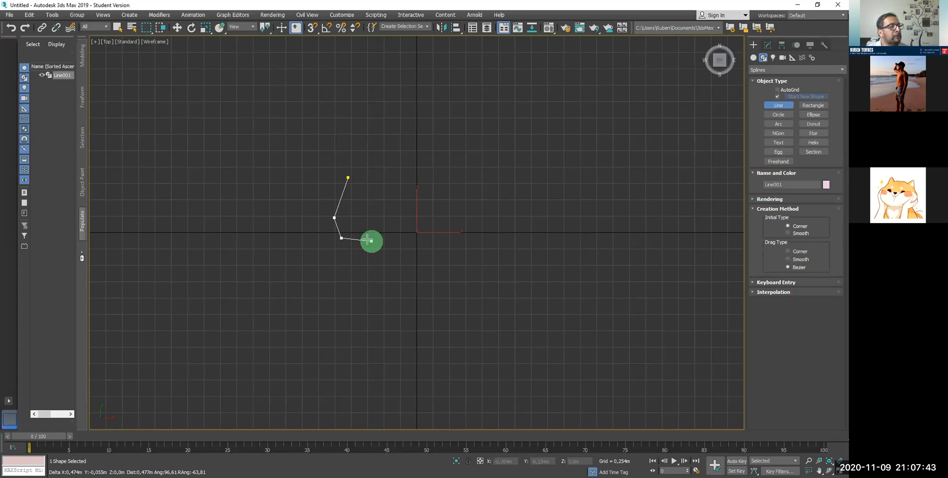
{"action": "left_click", "coordinate": [375, 238]}
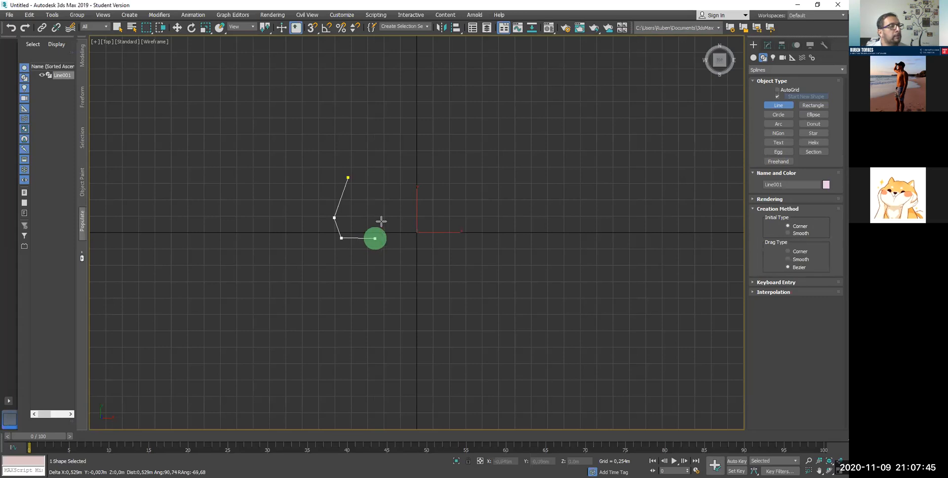
{"action": "left_click", "coordinate": [382, 218]}
{"action": "left_click", "coordinate": [375, 207]}
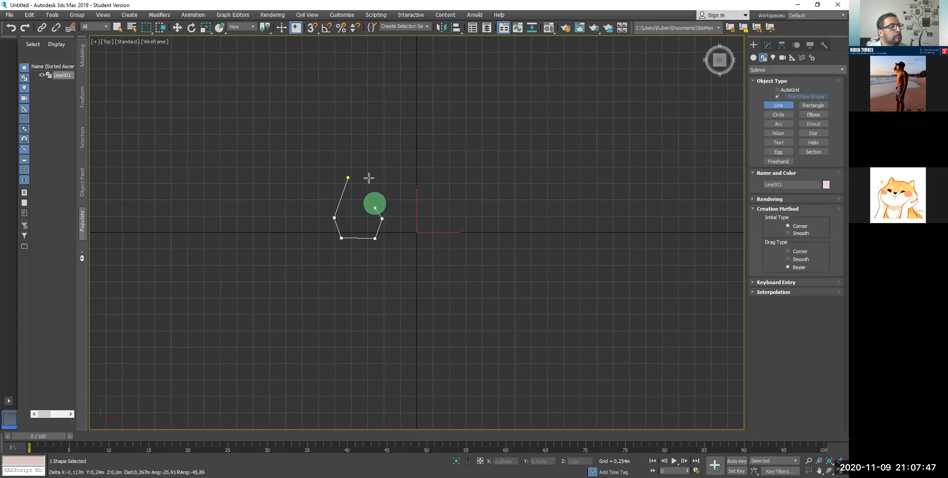
{"action": "left_click", "coordinate": [369, 178]}
{"action": "left_click", "coordinate": [365, 164]}
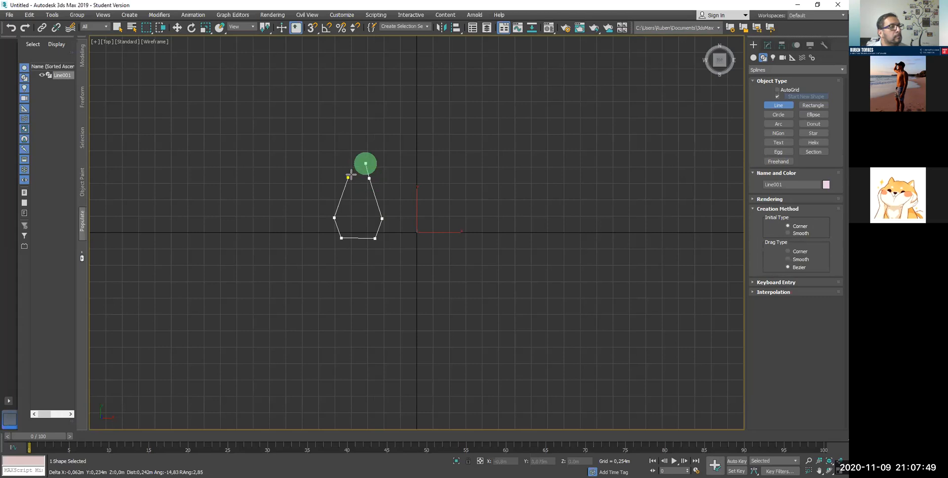
{"action": "left_click", "coordinate": [349, 178]}
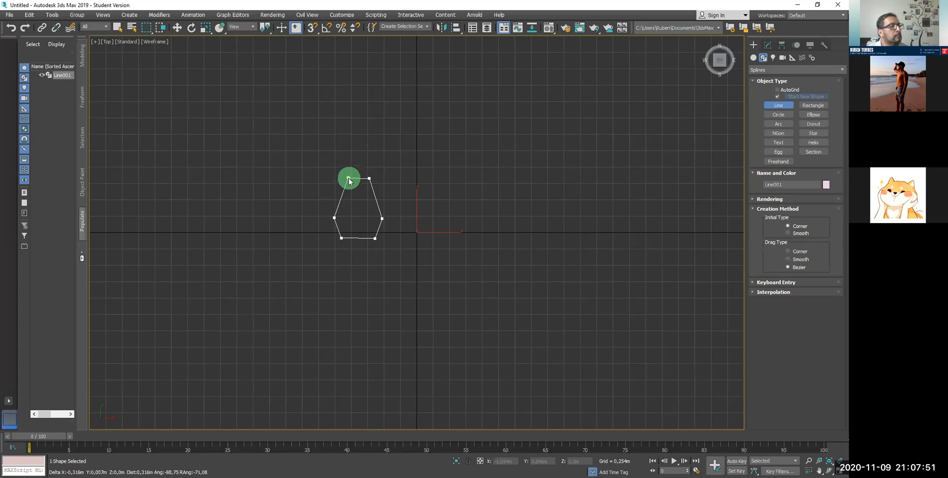
{"action": "left_click", "coordinate": [407, 271]}
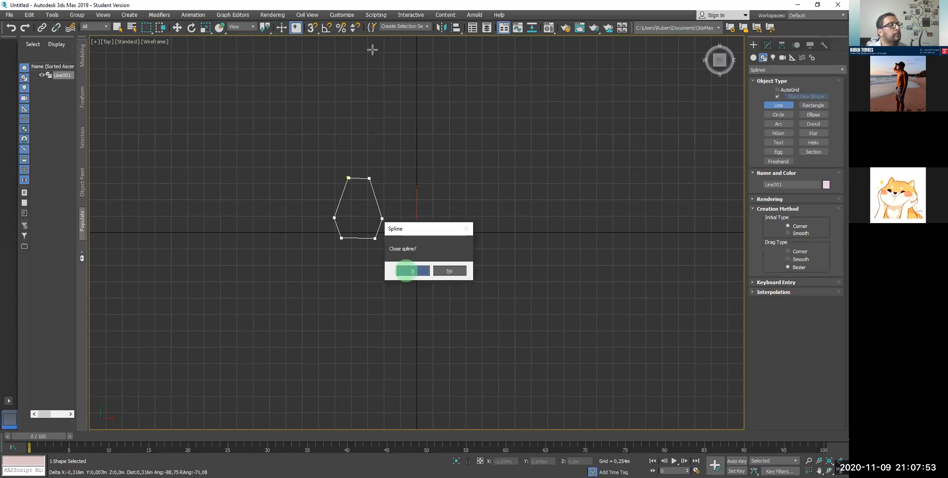
{"action": "left_click", "coordinate": [365, 62]}
Step: Select the two top vertices of the closed outline at Vertex level and move them slightly upward along Y
{"action": "left_click", "coordinate": [275, 29]}
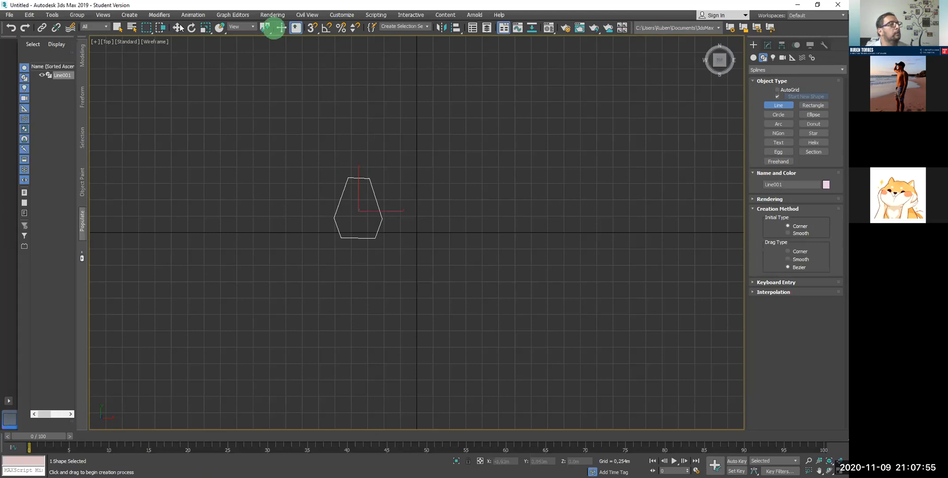
{"action": "left_click", "coordinate": [178, 28]}
{"action": "left_click", "coordinate": [365, 179]}
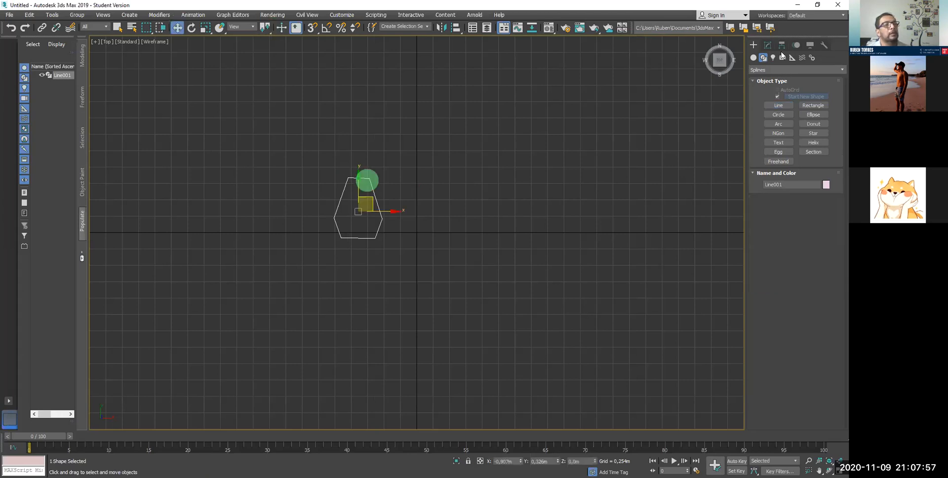
{"action": "left_click", "coordinate": [765, 46]}
{"action": "left_click", "coordinate": [767, 49]}
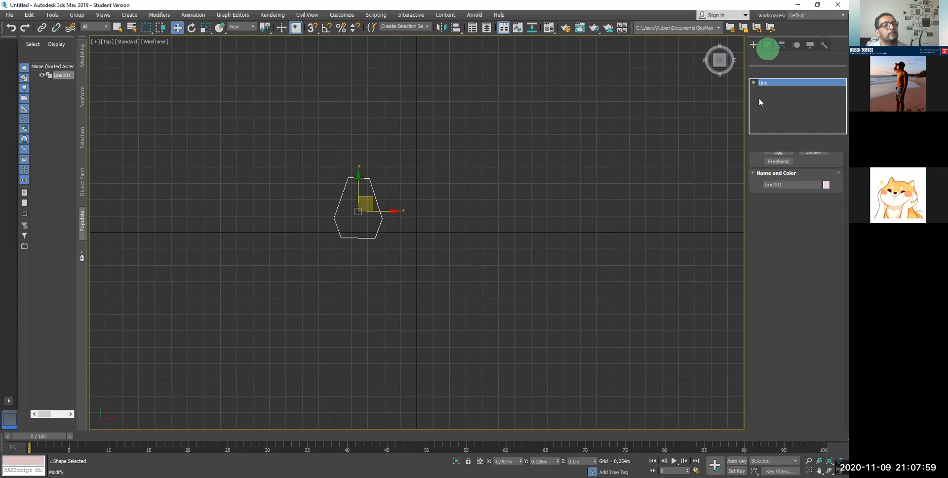
{"action": "left_click", "coordinate": [754, 83]}
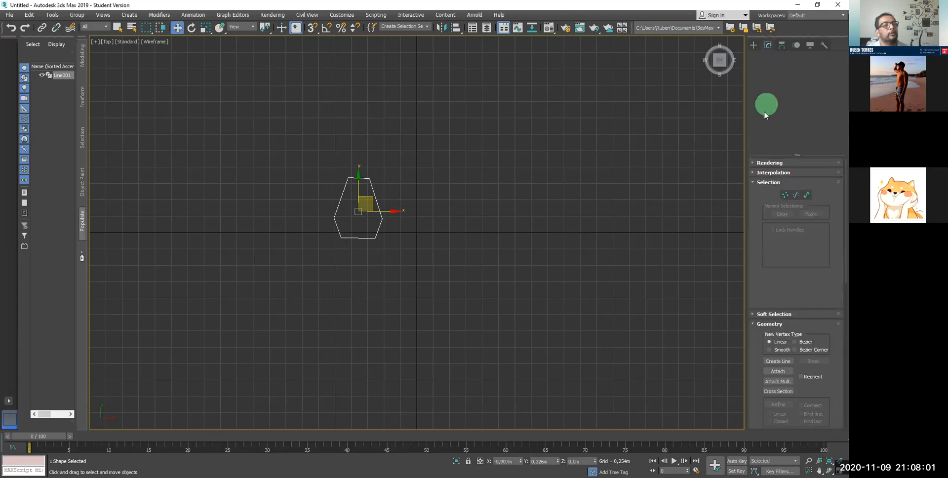
{"action": "left_click", "coordinate": [769, 91]}
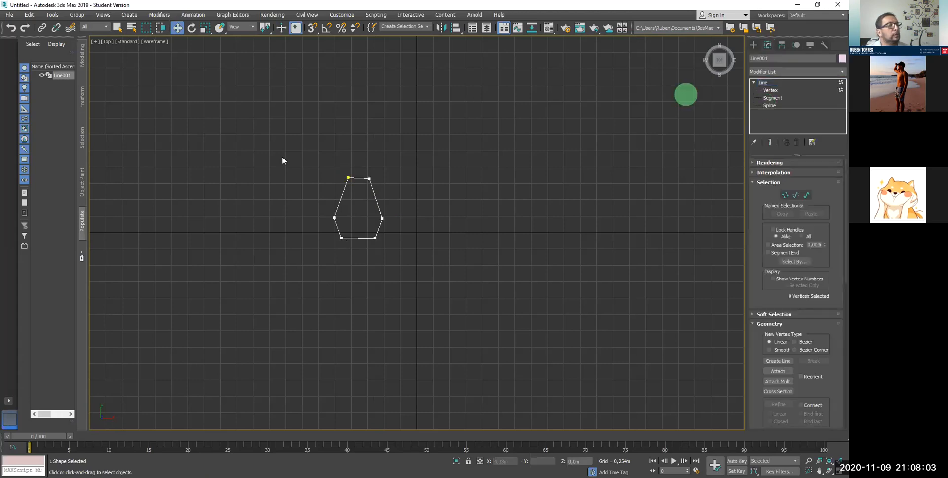
{"action": "left_click_drag", "start_coordinate": [413, 199], "coordinate": [348, 124]}
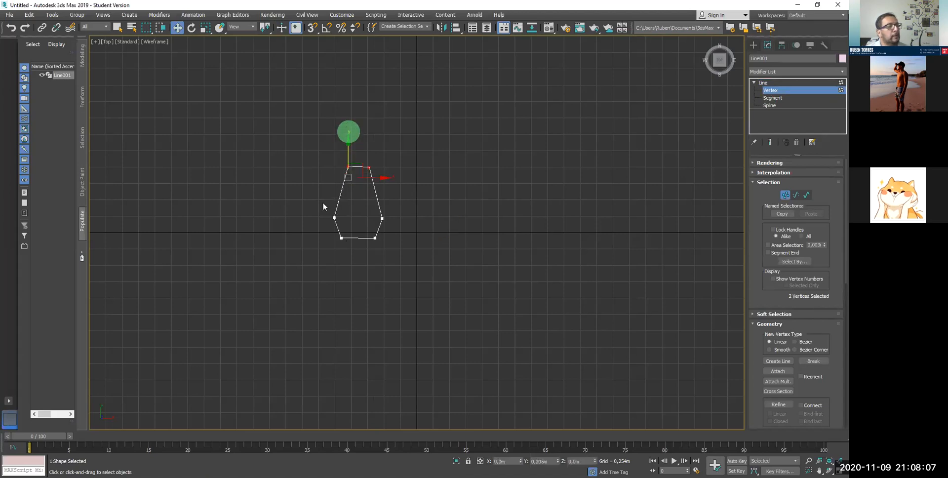
Step: Select the two middle side vertices at the outline's widest part and try to scale them uniformly
{"action": "left_click_drag", "start_coordinate": [322, 202], "coordinate": [396, 224]}
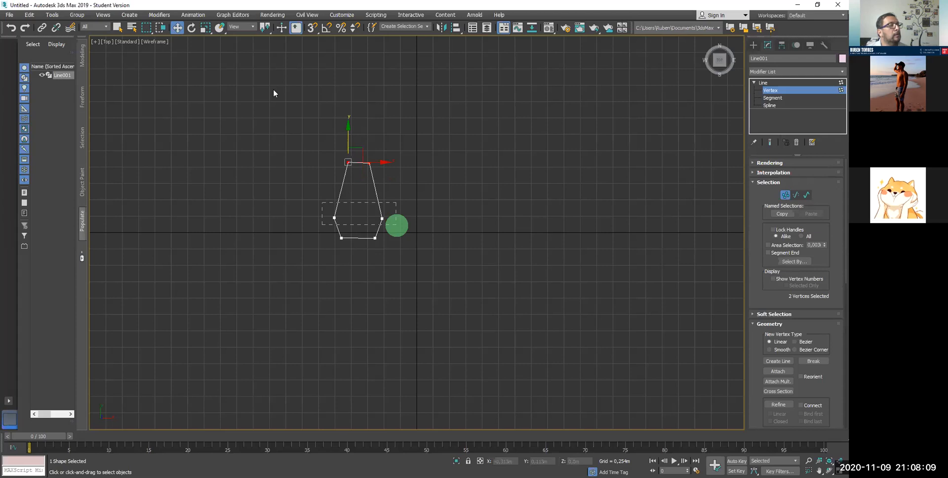
{"action": "left_click", "coordinate": [205, 28]}
{"action": "left_click_drag", "start_coordinate": [345, 205], "coordinate": [448, 279]}
Step: Leave the line's sub-object levels and apply an Edit Poly modifier to the closed outline
{"action": "left_click", "coordinate": [761, 84]}
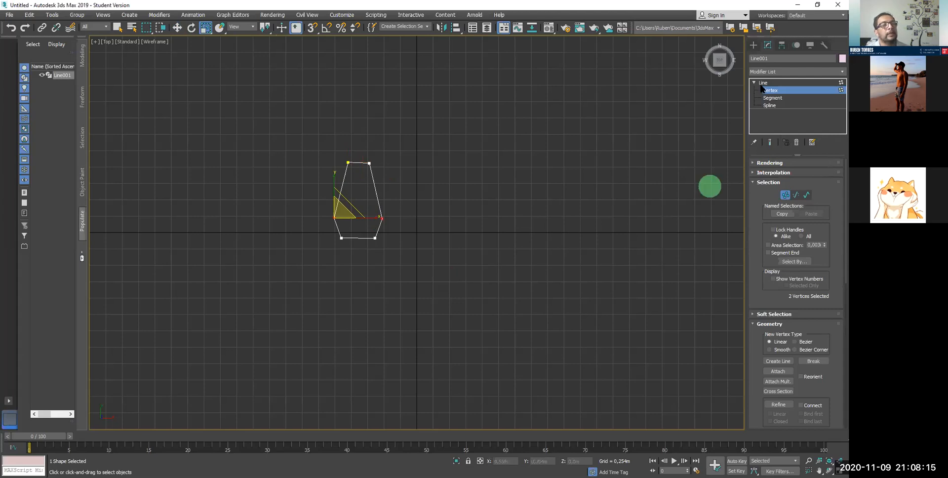
{"action": "left_click", "coordinate": [799, 97]}
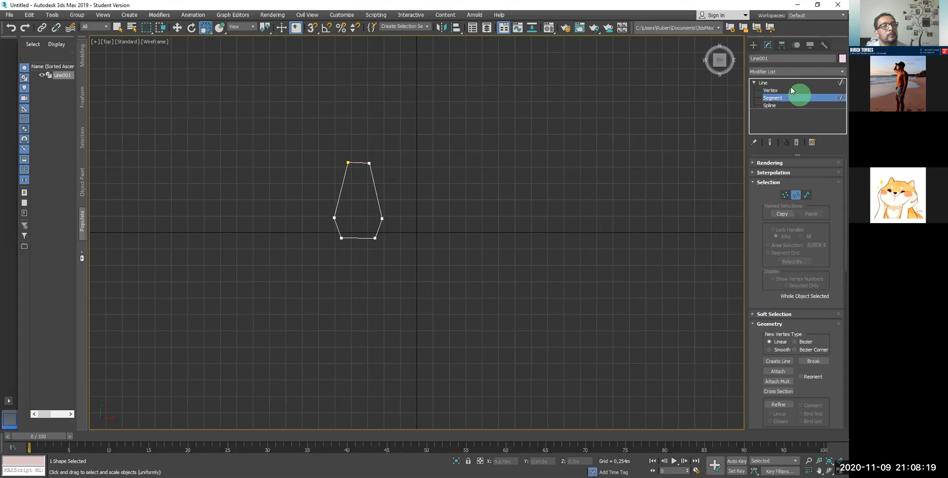
{"action": "left_click", "coordinate": [790, 90]}
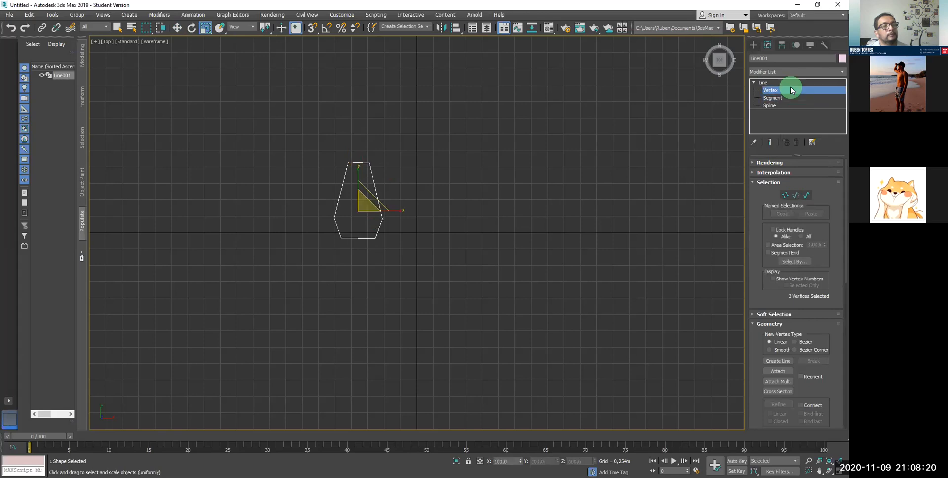
{"action": "left_click", "coordinate": [837, 82]}
{"action": "left_click", "coordinate": [841, 72]}
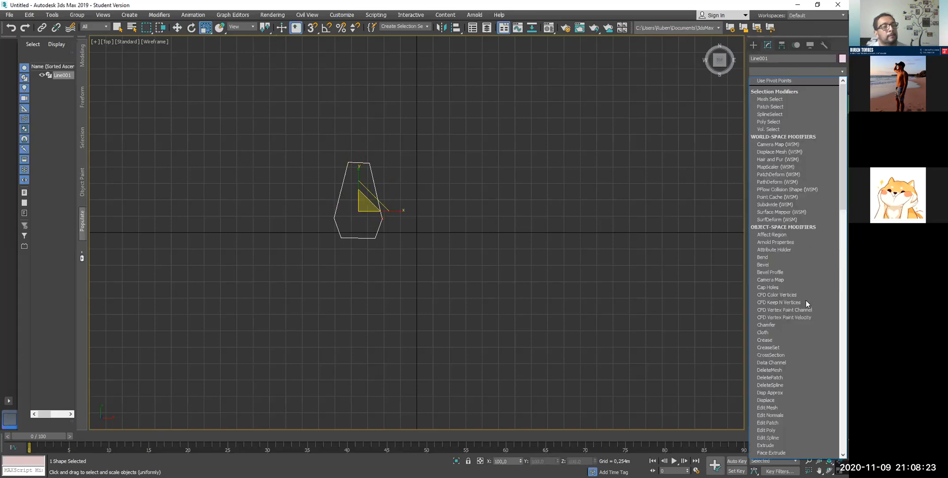
{"action": "scroll", "coordinate": [785, 342], "scroll_direction": "down", "scroll_amount": 1}
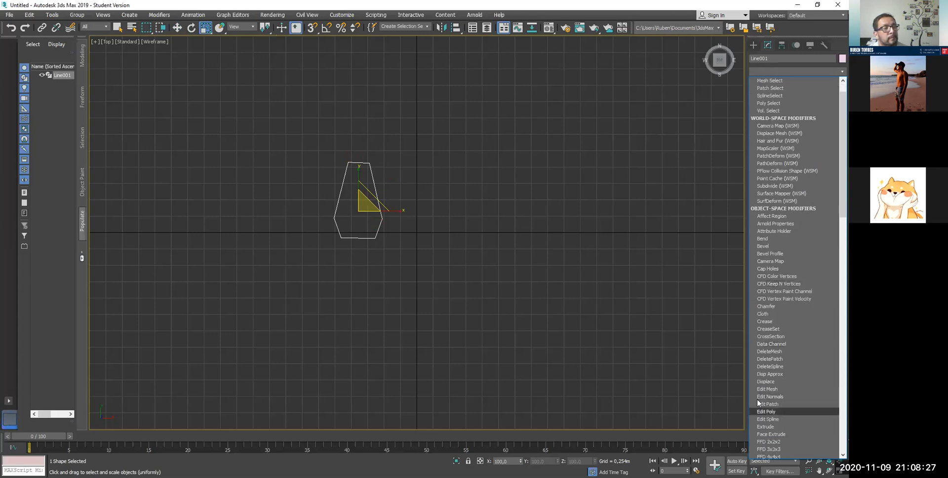
{"action": "left_click", "coordinate": [779, 413]}
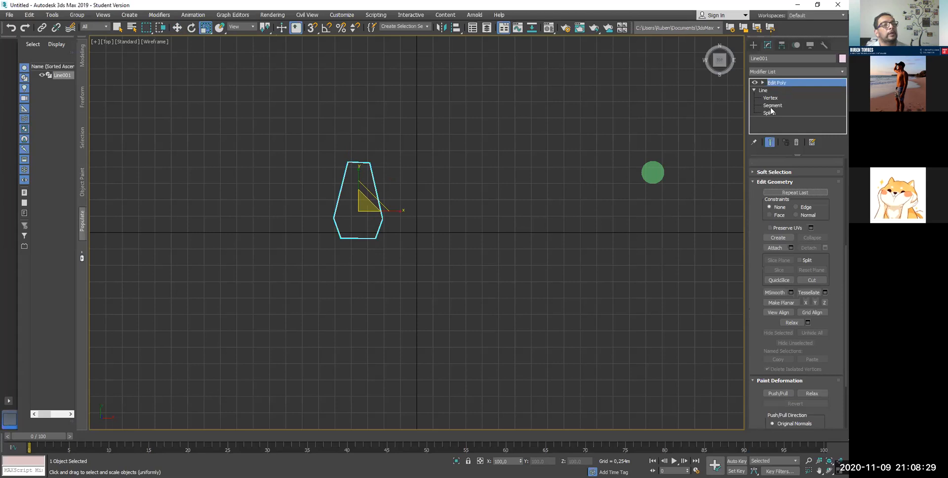
Step: Select the face filling the outline at the Polygon level of Edit Poly
{"action": "left_click", "coordinate": [762, 83]}
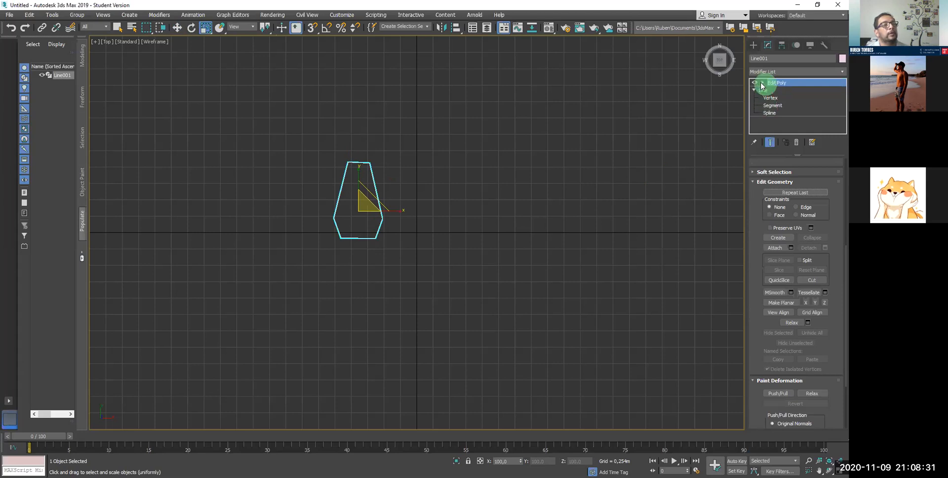
{"action": "left_click", "coordinate": [781, 112]}
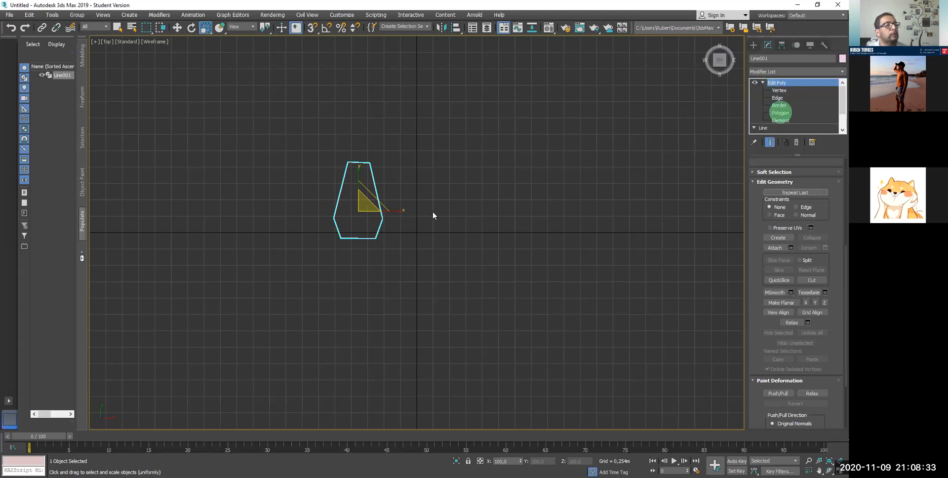
{"action": "left_click", "coordinate": [350, 210]}
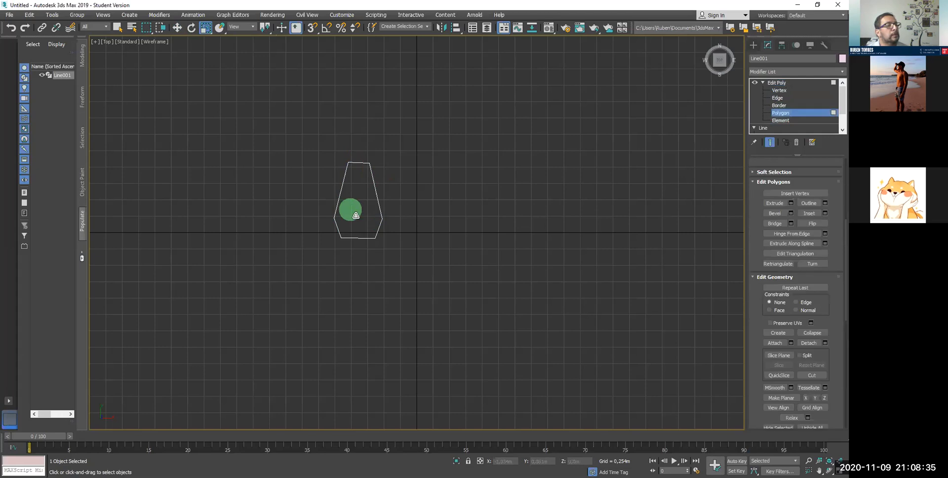
{"action": "left_click", "coordinate": [372, 222]}
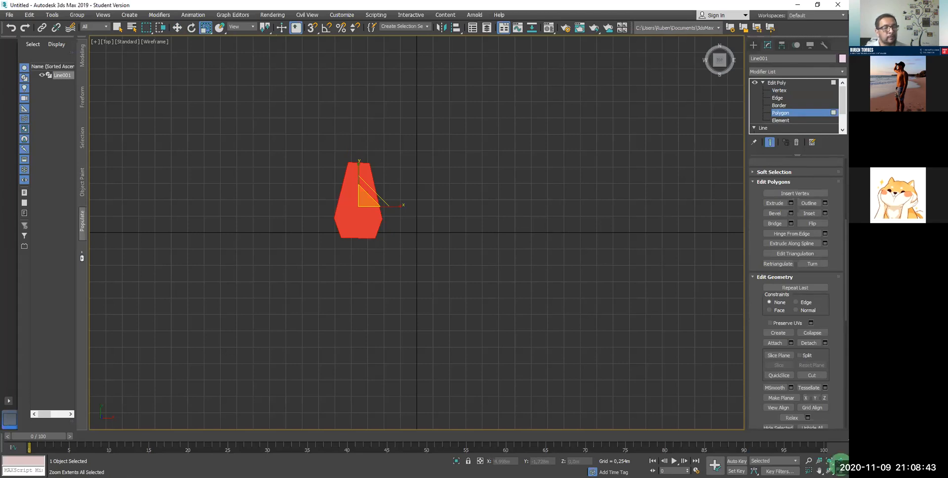
Step: Restore the four-viewport layout and extrude the selected polygon upward into a low block in the Perspective view
{"action": "key", "text": "alt+w"}
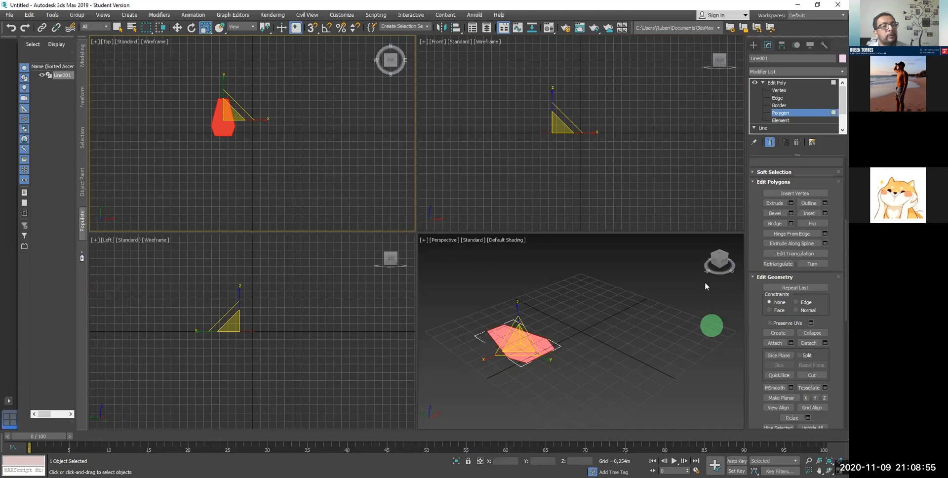
{"action": "left_click", "coordinate": [773, 203]}
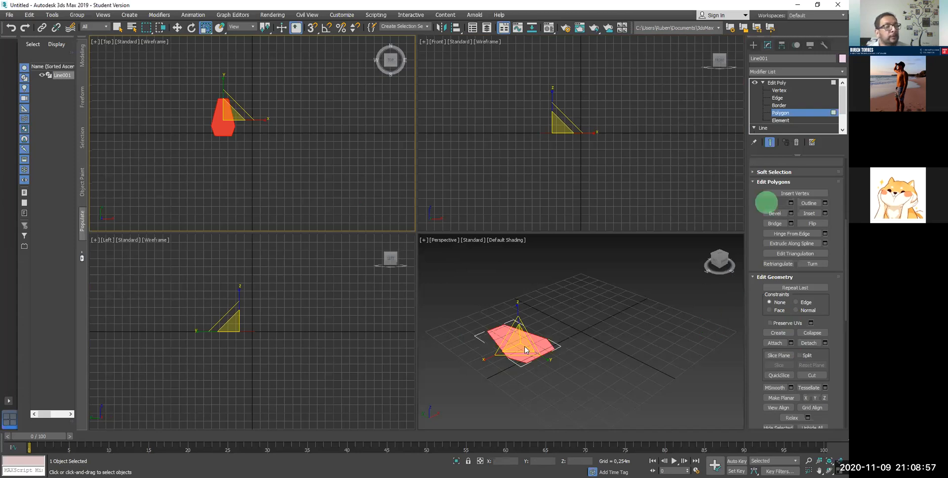
{"action": "mouse_move", "coordinate": [517, 331]}
{"action": "left_mouse_down"}
{"action": "mouse_move", "coordinate": [527, 328]}
{"action": "mouse_move", "coordinate": [523, 341]}
{"action": "mouse_move", "coordinate": [523, 325]}
{"action": "left_mouse_up"}
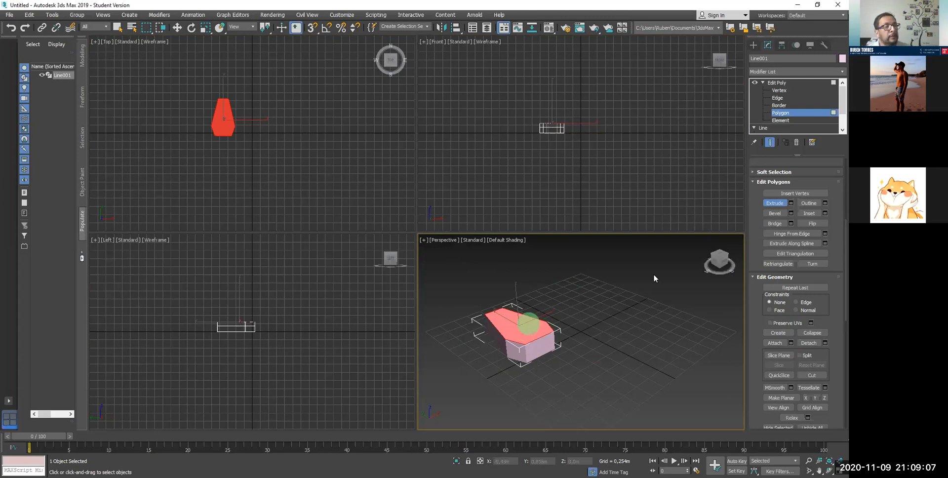
Step: Bevel the block's top polygon slightly inward, with its face at a height of about 0.31 m
{"action": "key", "text": "ctrl+z"}
{"action": "left_click", "coordinate": [778, 213]}
{"action": "left_click_drag", "start_coordinate": [517, 328], "coordinate": [519, 326]}
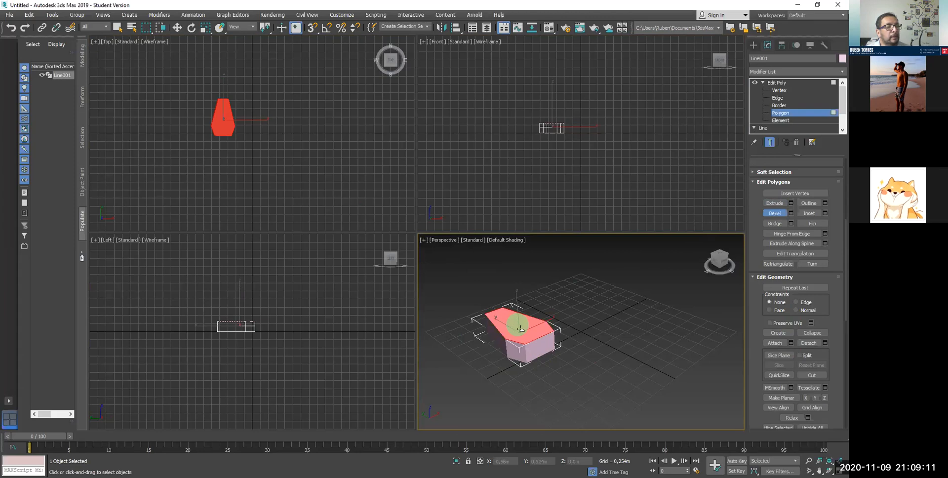
{"action": "left_click", "coordinate": [520, 329]}
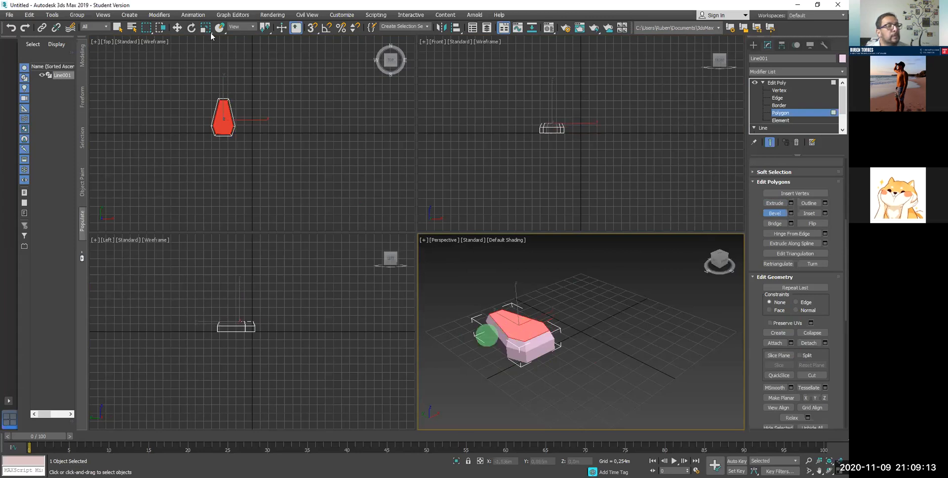
Step: Move the beveled top polygon toward the block's narrow end, to a Y position of about 0.485 m
{"action": "left_click", "coordinate": [178, 28]}
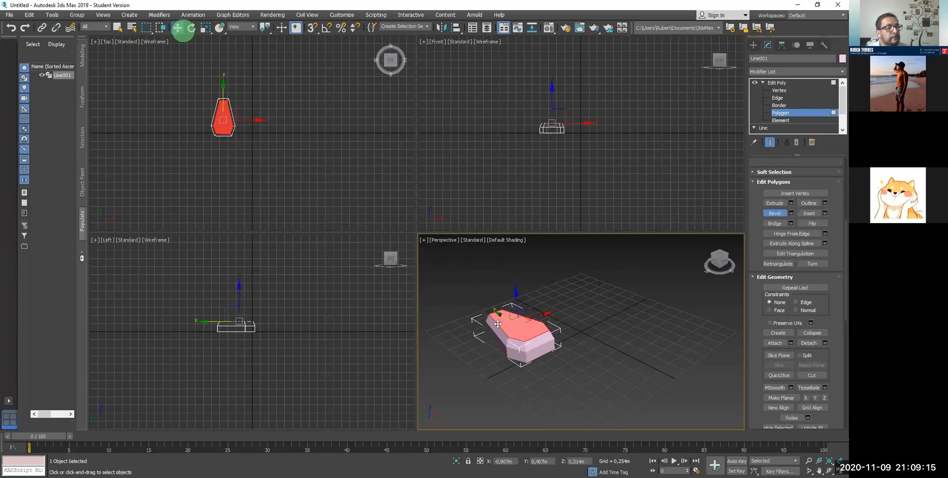
{"action": "mouse_move", "coordinate": [489, 307]}
{"action": "left_mouse_down"}
{"action": "mouse_move", "coordinate": [491, 332]}
{"action": "mouse_move", "coordinate": [490, 319]}
{"action": "left_mouse_up"}
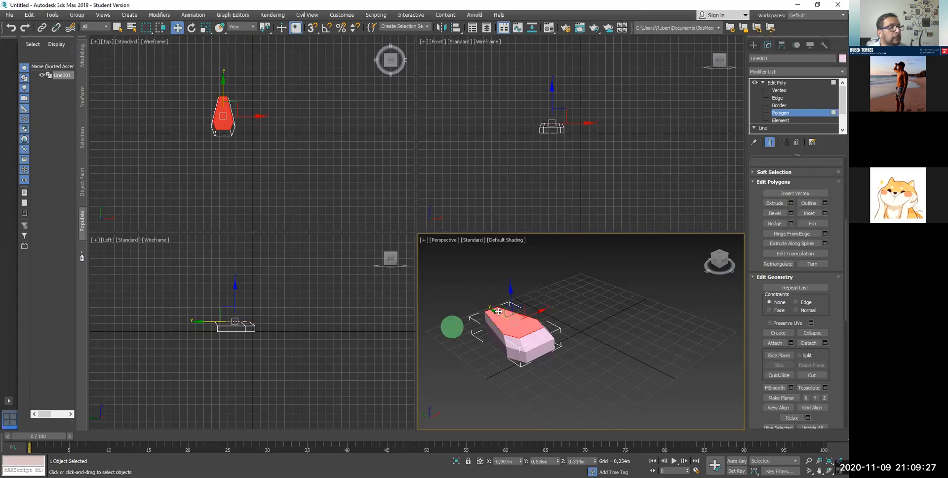
{"action": "left_click_drag", "start_coordinate": [499, 312], "coordinate": [501, 312]}
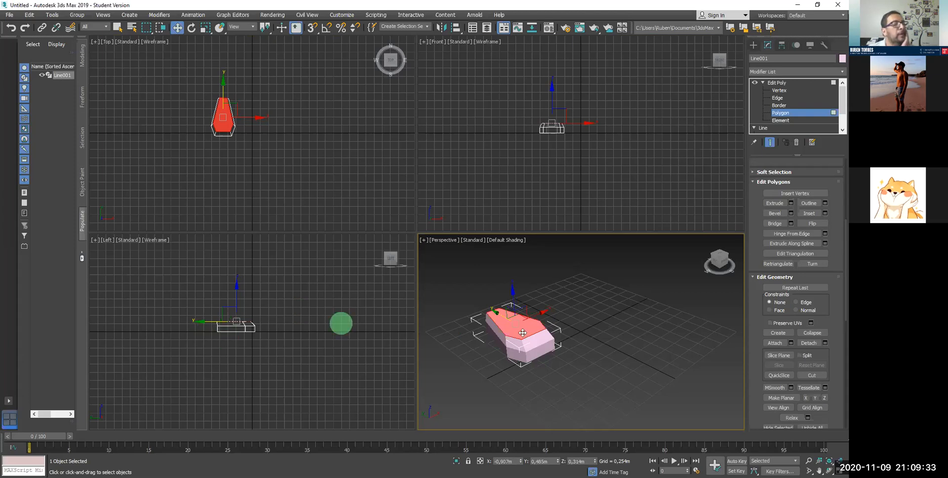
Step: Inset the top polygon and shrink the inner face, scaling it down uniformly and narrowing it to 90% along X
{"action": "left_click", "coordinate": [813, 213]}
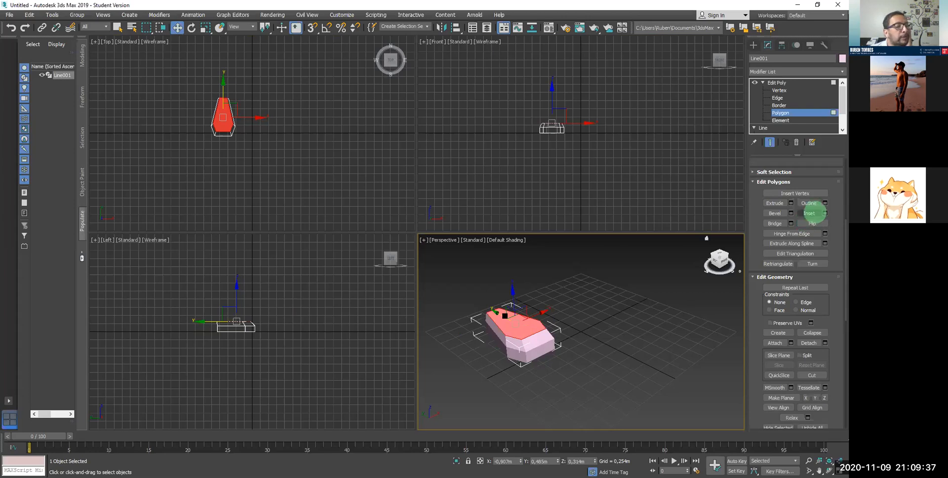
{"action": "left_click_drag", "start_coordinate": [508, 318], "coordinate": [521, 315]}
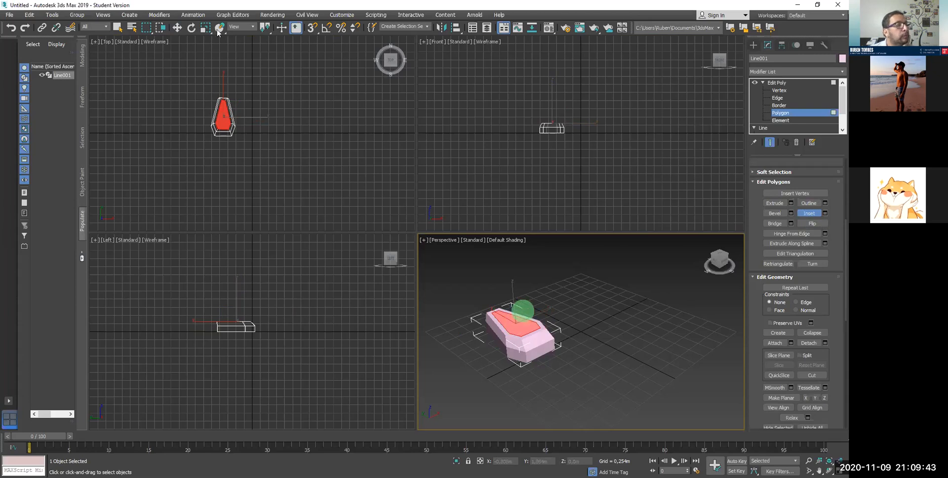
{"action": "left_click", "coordinate": [219, 28]}
{"action": "left_click", "coordinate": [177, 28]}
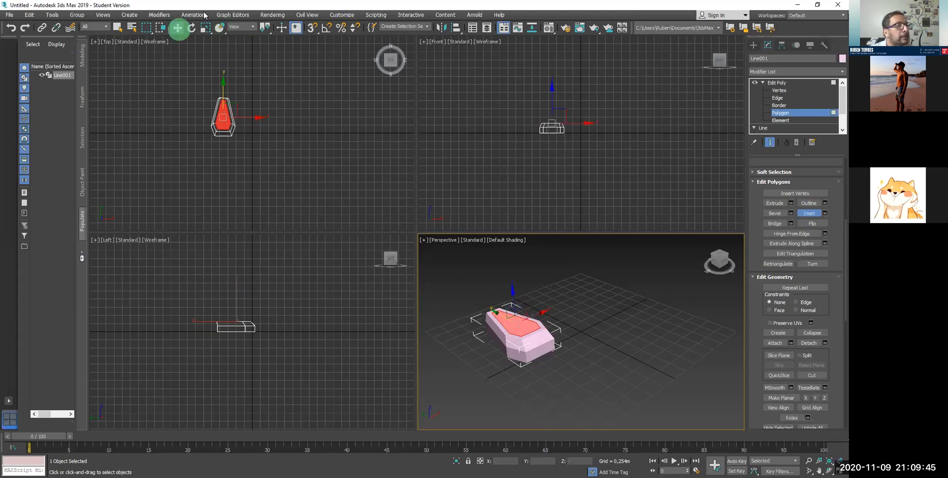
{"action": "key", "text": "r"}
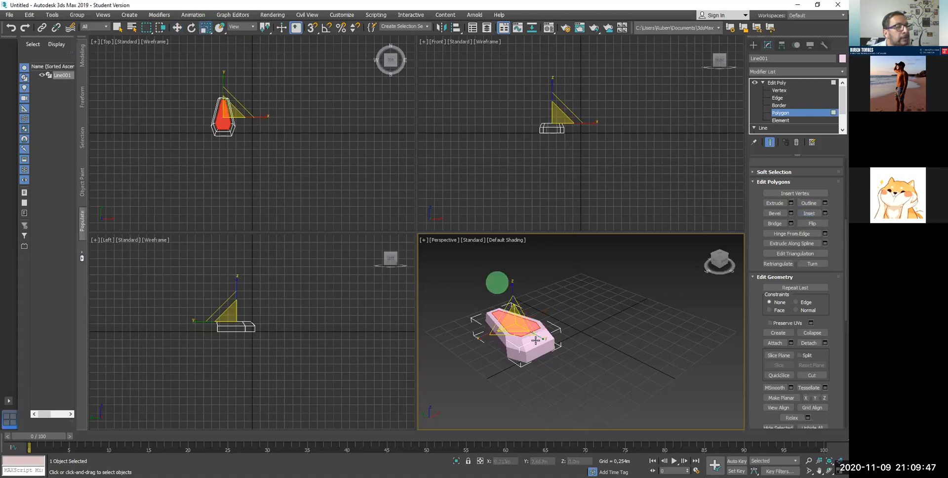
{"action": "left_click_drag", "start_coordinate": [535, 338], "coordinate": [472, 294]}
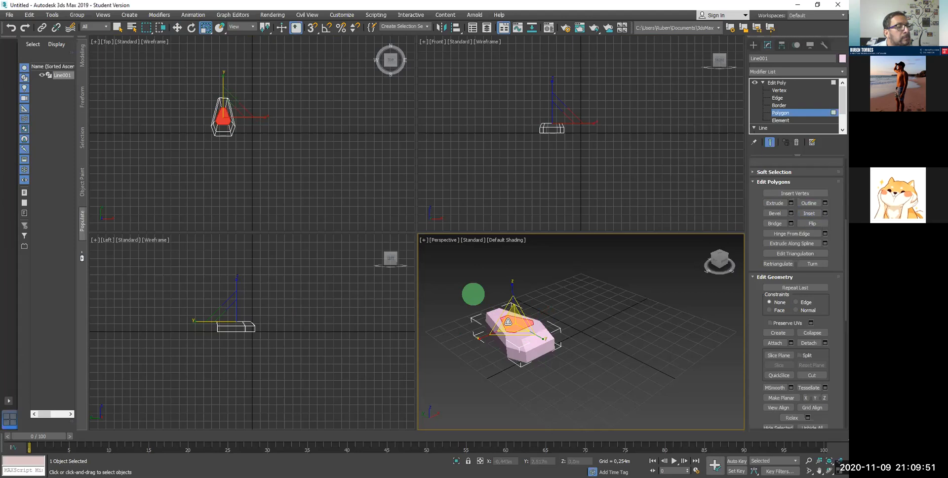
{"action": "left_click_drag", "start_coordinate": [481, 337], "coordinate": [497, 330]}
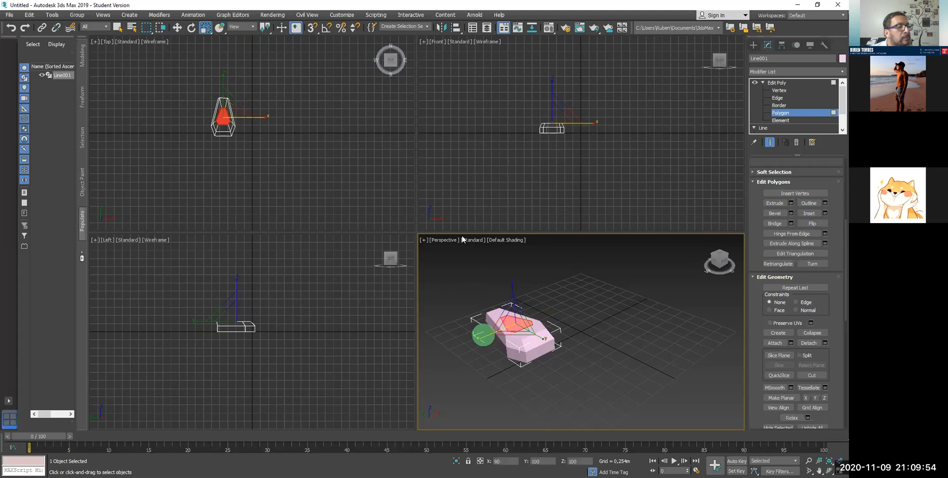
Step: Move the small inner polygon along Y by about 0.29 m toward the narrow end of the foot
{"action": "left_click", "coordinate": [178, 31]}
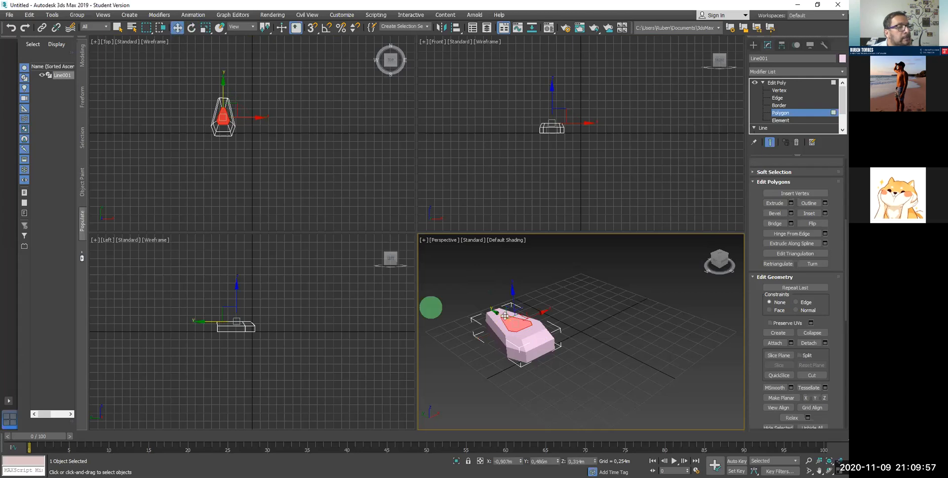
{"action": "left_click_drag", "start_coordinate": [495, 315], "coordinate": [494, 312]}
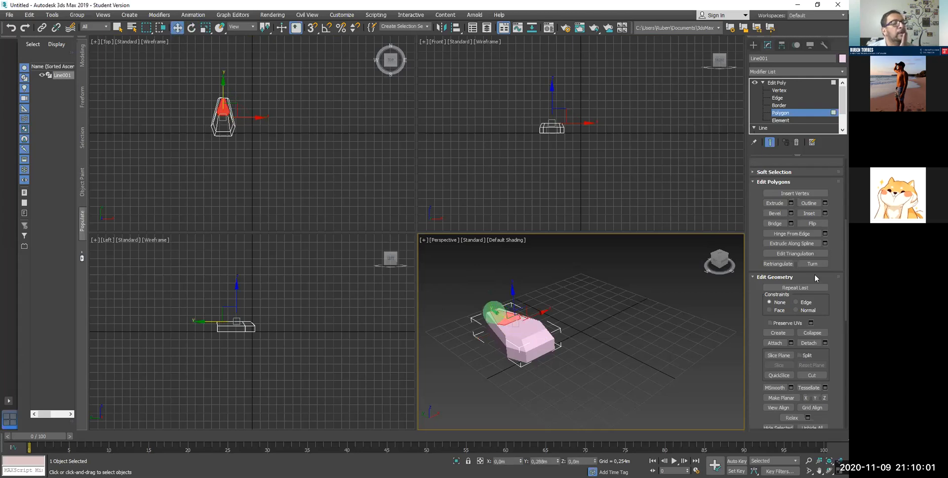
{"action": "left_click", "coordinate": [812, 274]}
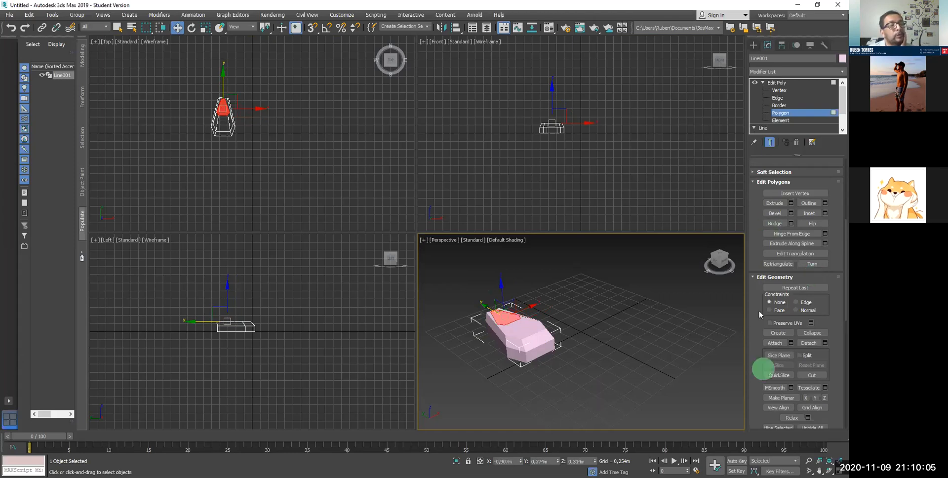
Step: Extrude the inner polygon upward to a height of about 1.5 m and shift its top along X to lean the lower leg
{"action": "left_click", "coordinate": [774, 202]}
{"action": "left_click_drag", "start_coordinate": [508, 308], "coordinate": [504, 227]}
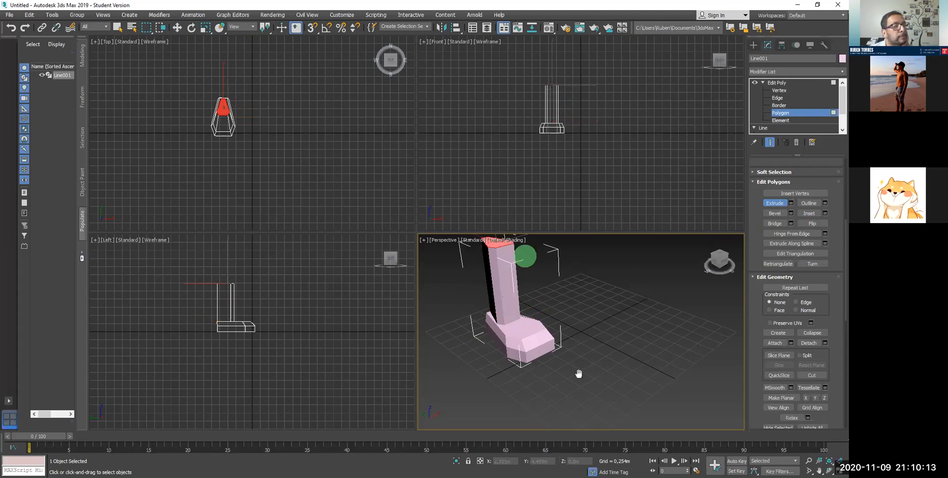
{"action": "middle_click_drag", "start_coordinate": [578, 374], "coordinate": [654, 404]}
{"action": "middle_click_drag", "start_coordinate": [486, 302], "coordinate": [577, 334]}
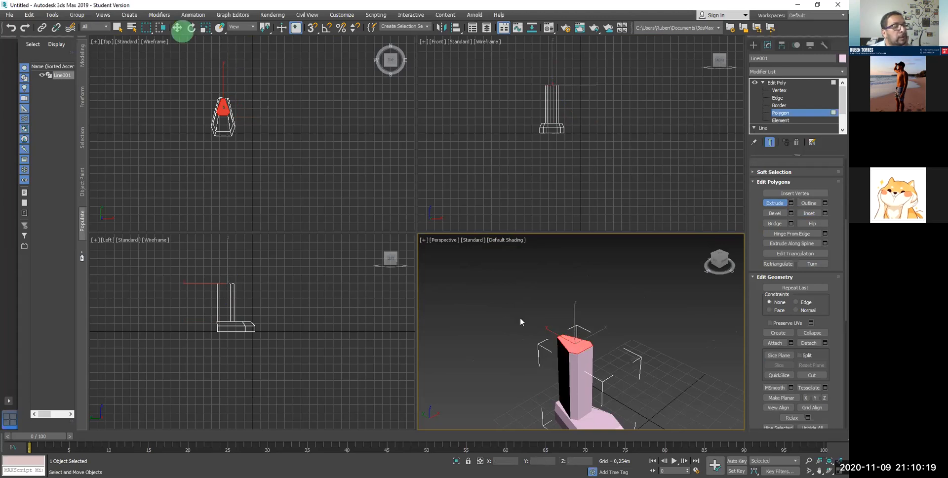
{"action": "key", "text": "w"}
{"action": "left_click_drag", "start_coordinate": [594, 331], "coordinate": [605, 328]}
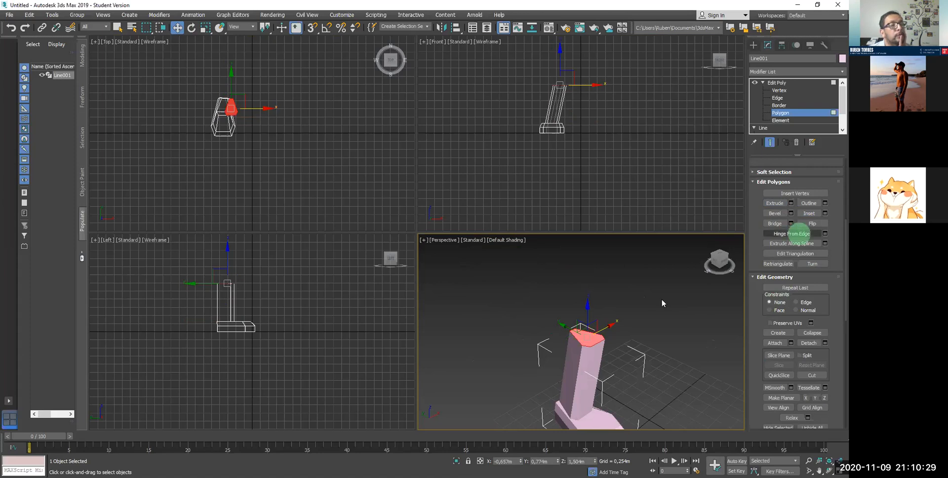
Step: Extrude the leg's top polygon again to a height of about 2.57 m and shift it along X to about -0.52 m
{"action": "left_click", "coordinate": [773, 203]}
{"action": "left_click_drag", "start_coordinate": [583, 318], "coordinate": [590, 241]}
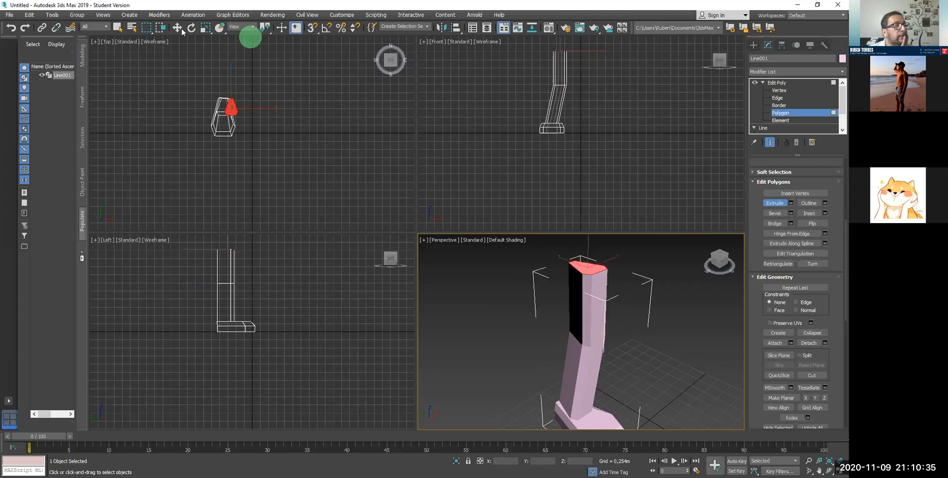
{"action": "left_click", "coordinate": [179, 28]}
{"action": "left_click", "coordinate": [583, 253]}
{"action": "left_click_drag", "start_coordinate": [606, 259], "coordinate": [613, 257]}
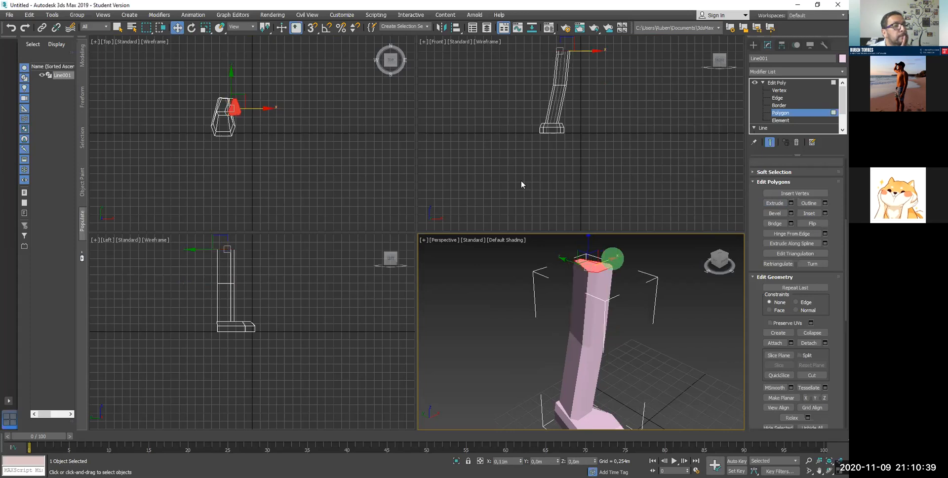
Step: Rotate the leg's top polygon in the front view so that it slopes down toward positive X
{"action": "middle_click_drag", "start_coordinate": [525, 133], "coordinate": [483, 210]}
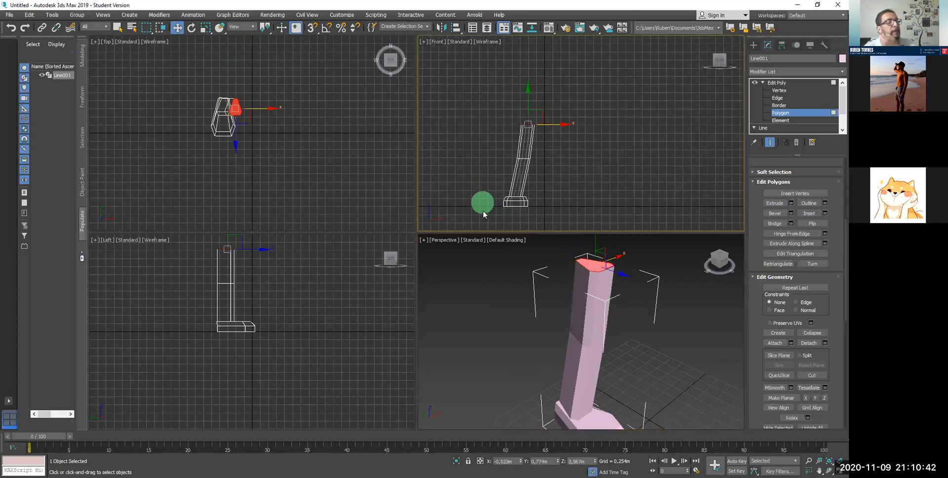
{"action": "left_click", "coordinate": [192, 27]}
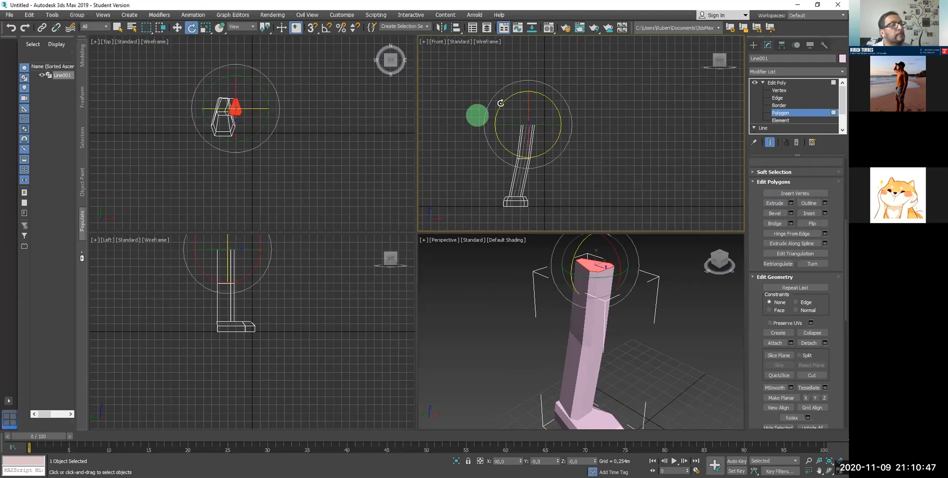
{"action": "left_click_drag", "start_coordinate": [502, 100], "coordinate": [505, 73]}
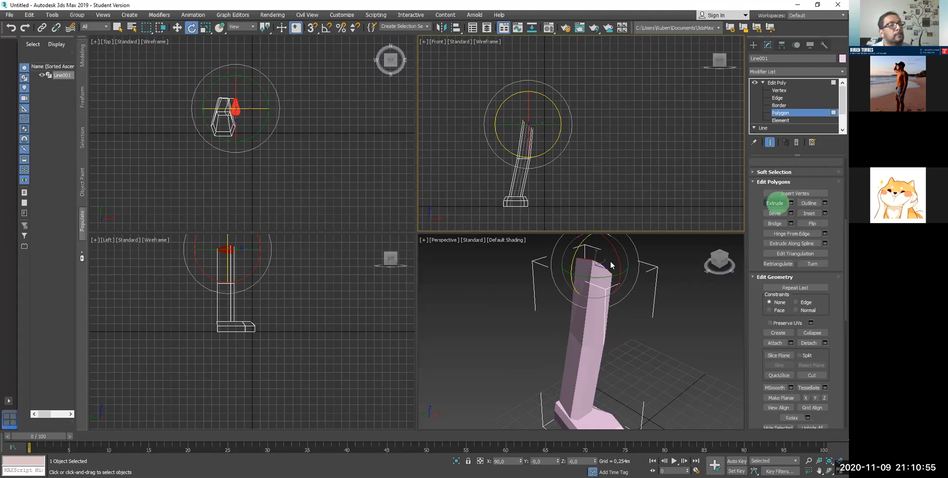
Step: Bevel the tilted polygon at the top of the leg
{"action": "left_click", "coordinate": [775, 203]}
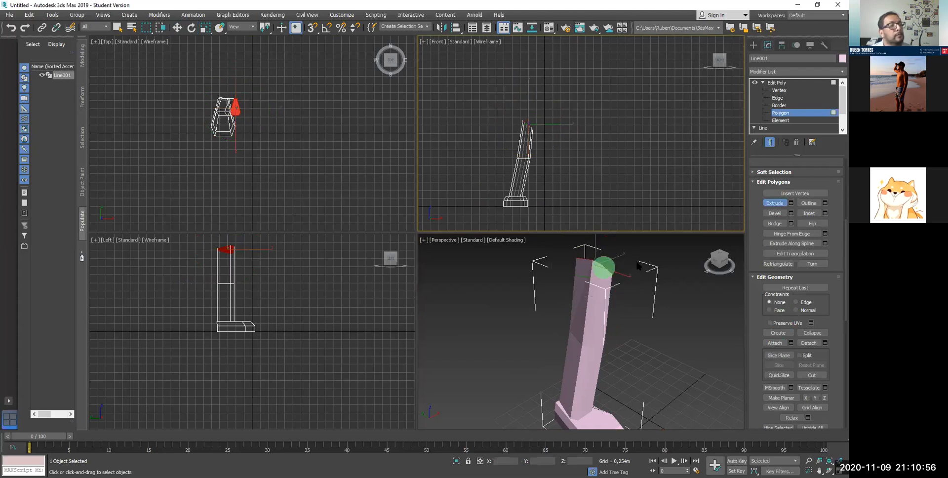
{"action": "left_click", "coordinate": [774, 213]}
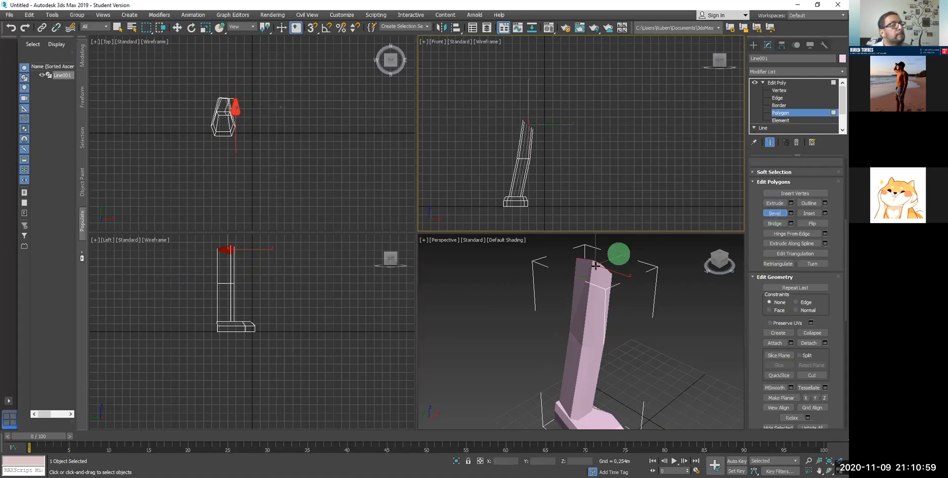
{"action": "left_click", "coordinate": [662, 369]}
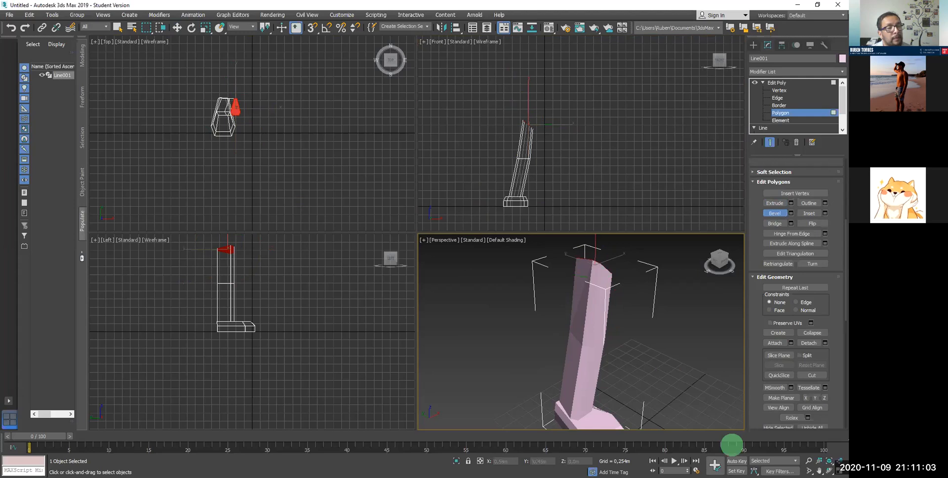
{"action": "left_click", "coordinate": [829, 470]}
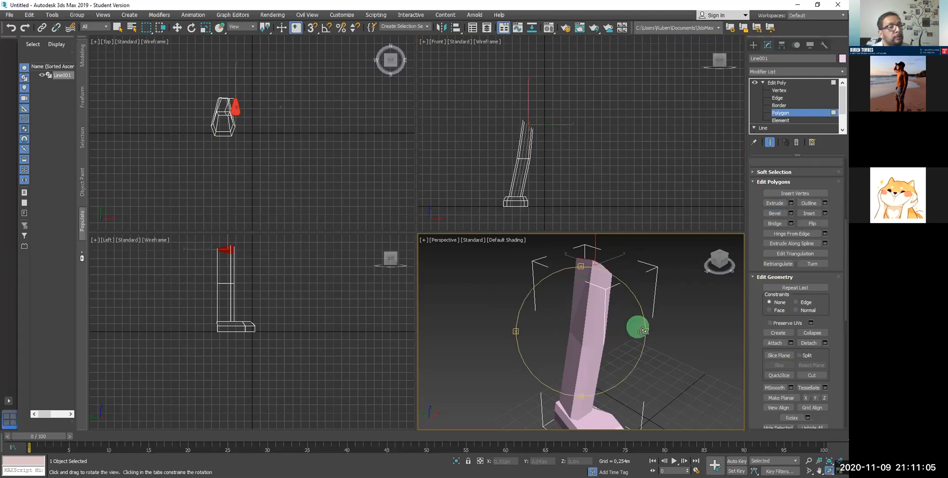
{"action": "left_click_drag", "start_coordinate": [638, 331], "coordinate": [599, 355]}
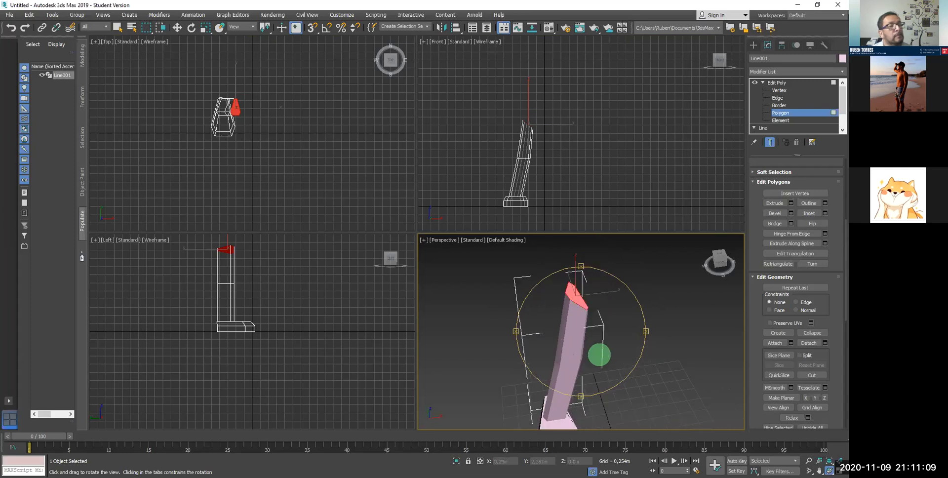
{"action": "left_click", "coordinate": [743, 237]}
{"action": "left_click", "coordinate": [774, 213]}
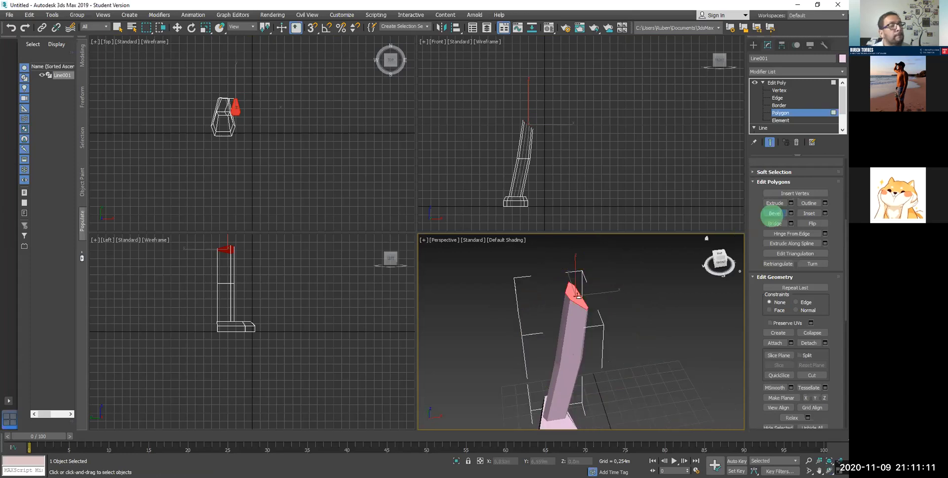
Step: Bevel the polygon at the top of the leg into a wider flared cap and scale the new face slightly narrower
{"action": "left_click", "coordinate": [577, 295]}
{"action": "left_click_drag", "start_coordinate": [577, 291], "coordinate": [563, 245]}
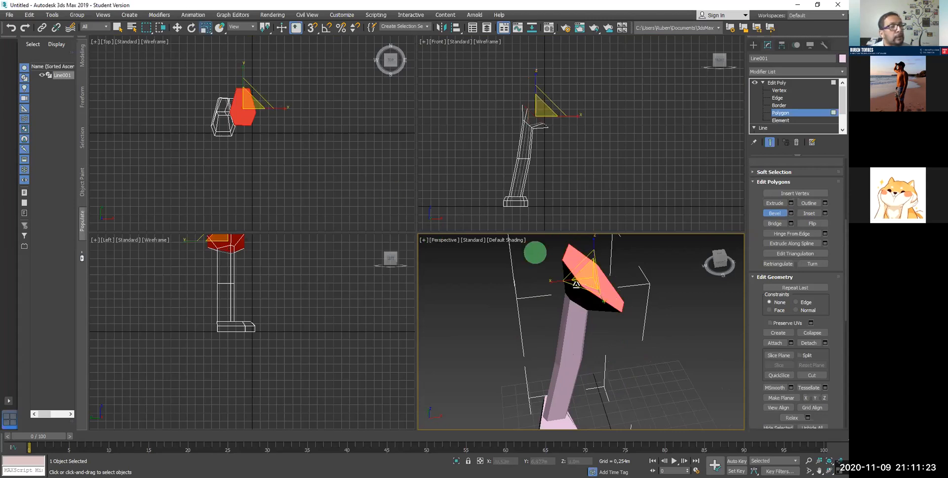
{"action": "left_click_drag", "start_coordinate": [597, 283], "coordinate": [595, 292]}
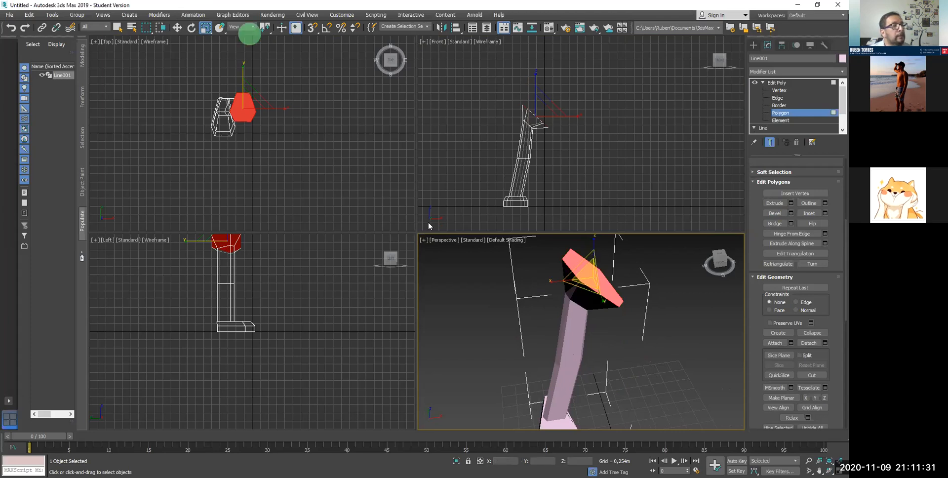
Step: Rotate the bevelled cap polygon until it stands vertical and move it outward along X from the leg
{"action": "key", "text": "e"}
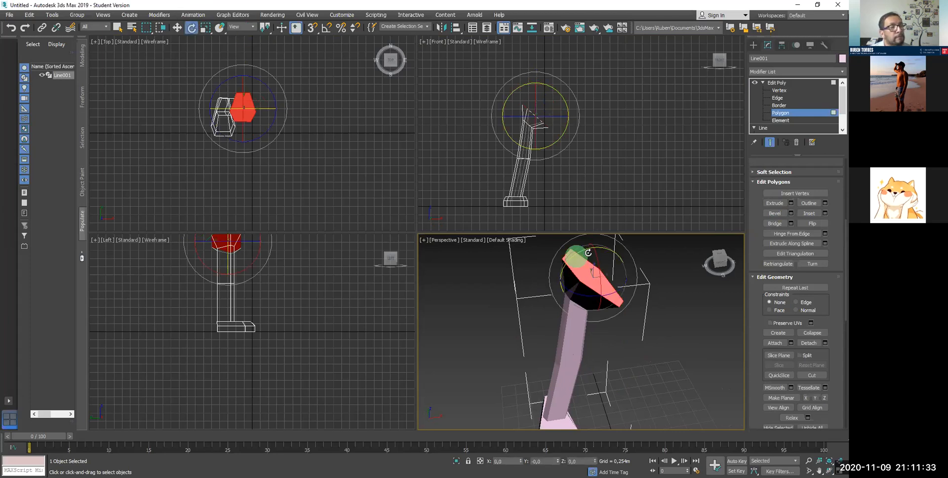
{"action": "left_click_drag", "start_coordinate": [588, 253], "coordinate": [589, 253]}
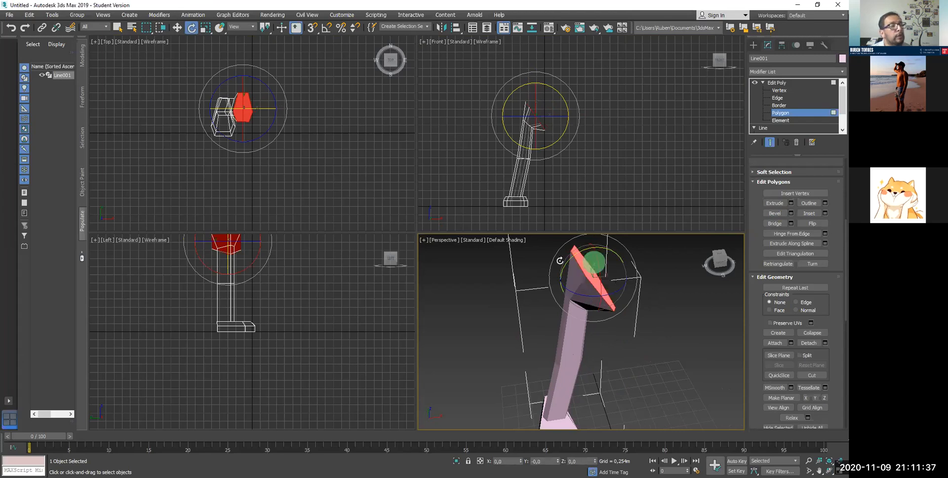
{"action": "left_click", "coordinate": [179, 29]}
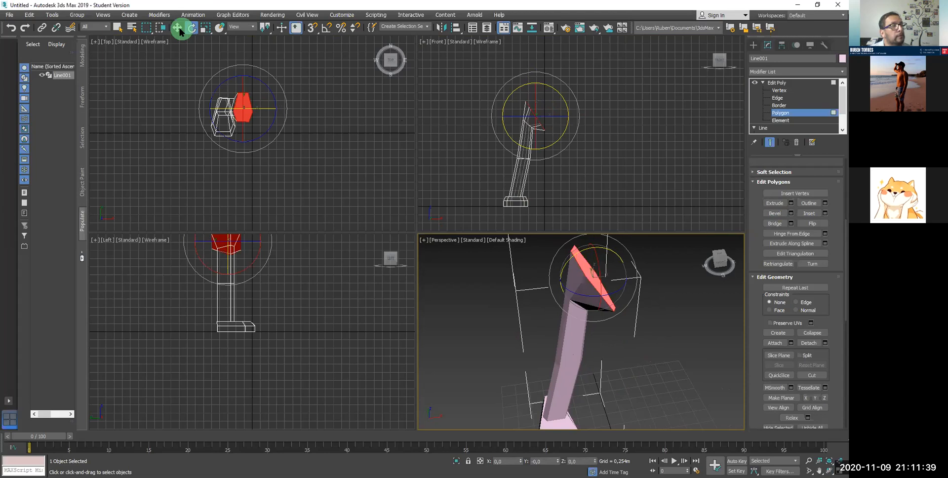
{"action": "left_click_drag", "start_coordinate": [617, 277], "coordinate": [635, 271]}
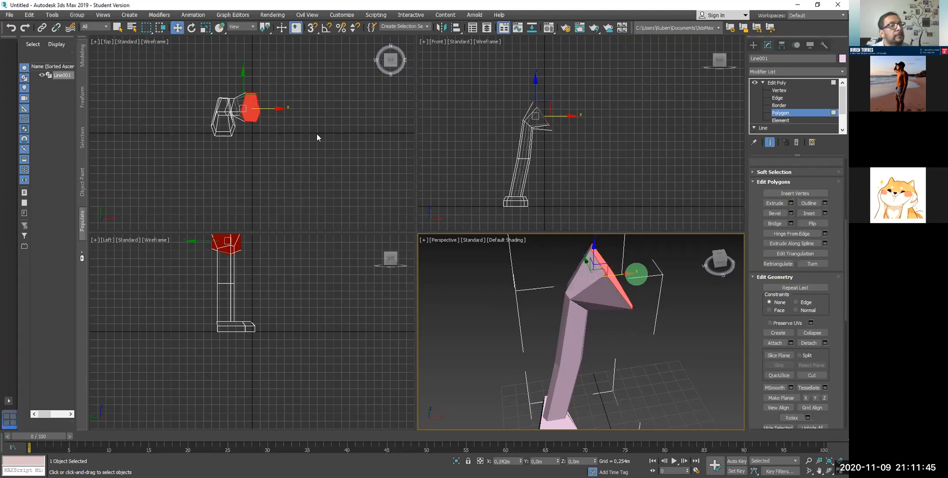
{"action": "left_click", "coordinate": [191, 28]}
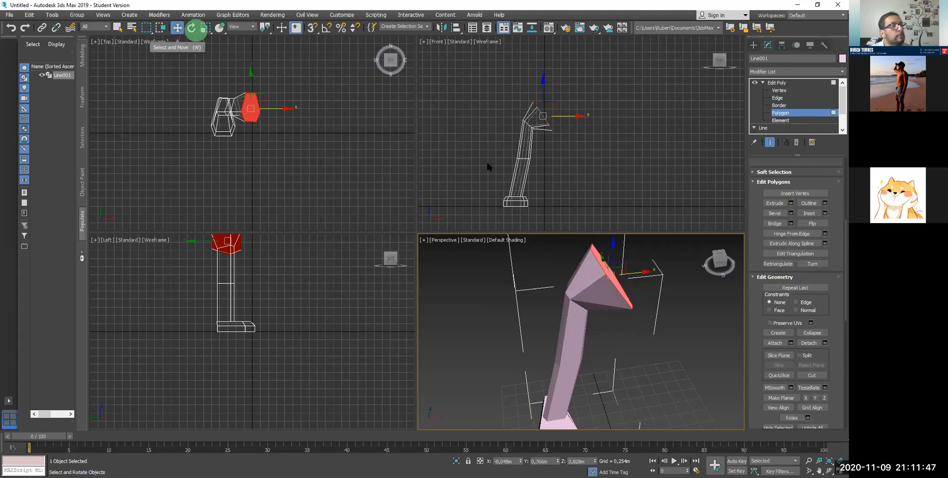
{"action": "left_click_drag", "start_coordinate": [594, 252], "coordinate": [612, 245]}
Step: In the front view, move the upper vertices of the vertical cap face back over the leg so the face slants diagonally
{"action": "left_click", "coordinate": [763, 155]}
{"action": "left_click", "coordinate": [778, 91]}
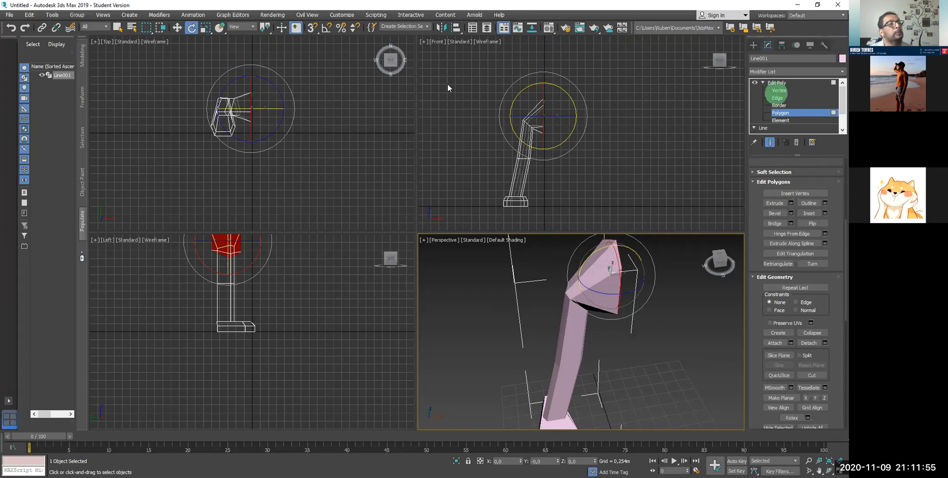
{"action": "left_click", "coordinate": [500, 93]}
{"action": "left_click_drag", "start_coordinate": [530, 87], "coordinate": [568, 116]}
{"action": "left_click", "coordinate": [173, 28]}
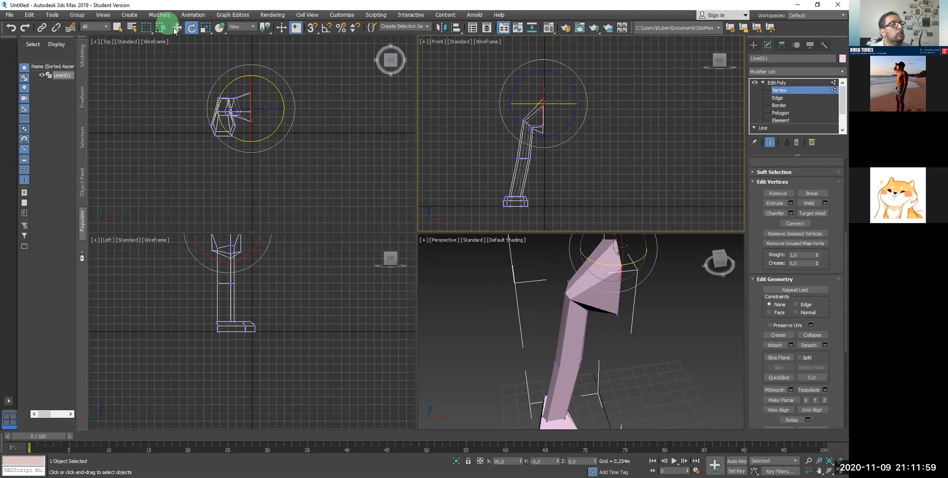
{"action": "left_click", "coordinate": [174, 29]}
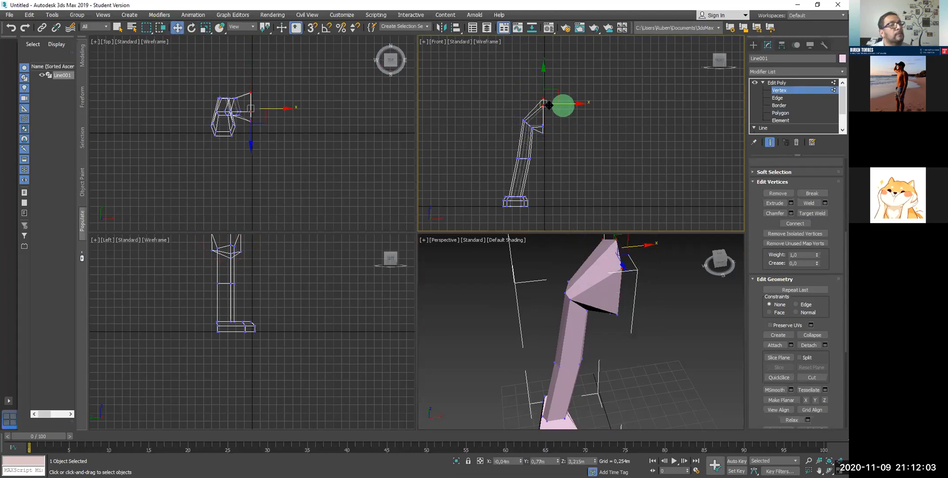
{"action": "scroll", "coordinate": [514, 104], "scroll_direction": "up", "scroll_amount": 2}
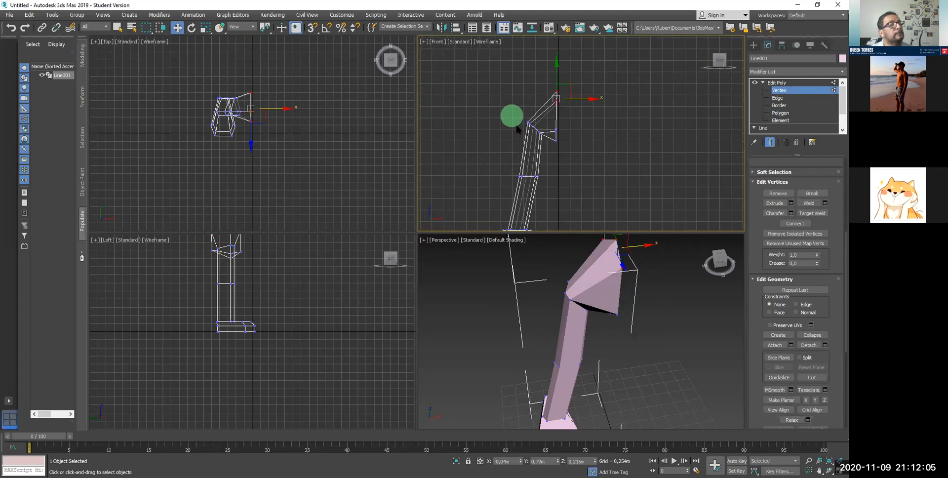
{"action": "scroll", "coordinate": [517, 130], "scroll_direction": "up", "scroll_amount": 2}
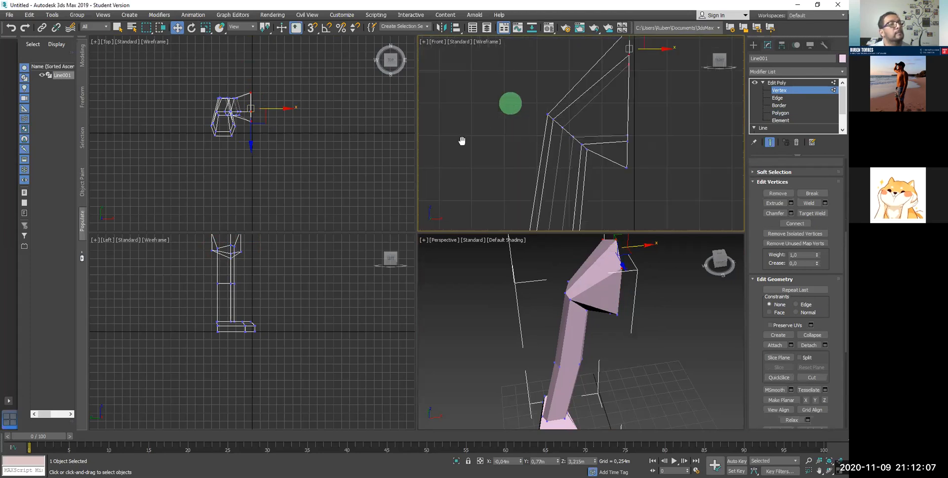
{"action": "scroll", "coordinate": [462, 141], "scroll_direction": "up", "scroll_amount": 2}
{"action": "middle_click_drag", "start_coordinate": [461, 140], "coordinate": [409, 179]}
{"action": "middle_click_drag", "start_coordinate": [641, 87], "coordinate": [624, 98]}
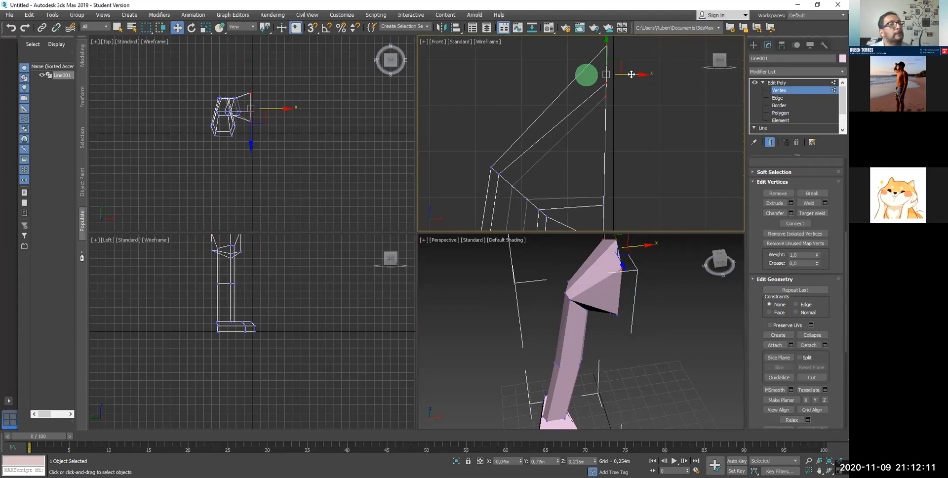
{"action": "left_click_drag", "start_coordinate": [596, 81], "coordinate": [510, 50]}
{"action": "left_click", "coordinate": [541, 59]}
{"action": "mouse_move", "coordinate": [516, 46]}
{"action": "left_mouse_down"}
{"action": "mouse_move", "coordinate": [555, 52]}
{"action": "mouse_move", "coordinate": [508, 48]}
{"action": "left_mouse_up"}
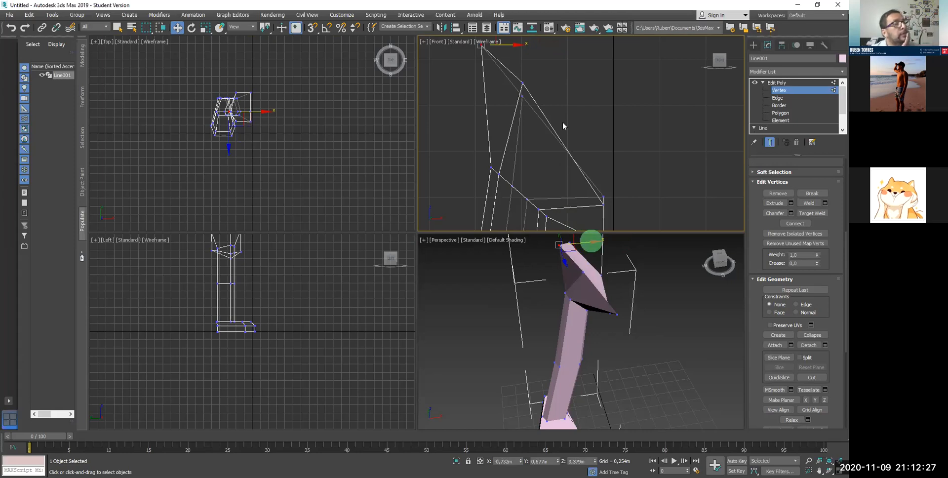
Step: Adjust the middle and lower vertices of the slanted cap face in the front view so its outline runs straight
{"action": "left_click", "coordinate": [526, 83]}
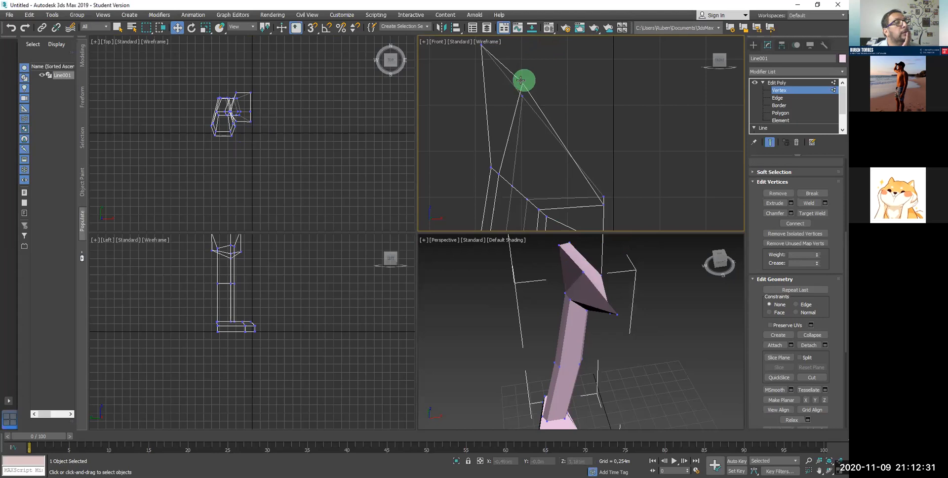
{"action": "left_click_drag", "start_coordinate": [542, 91], "coordinate": [543, 92]}
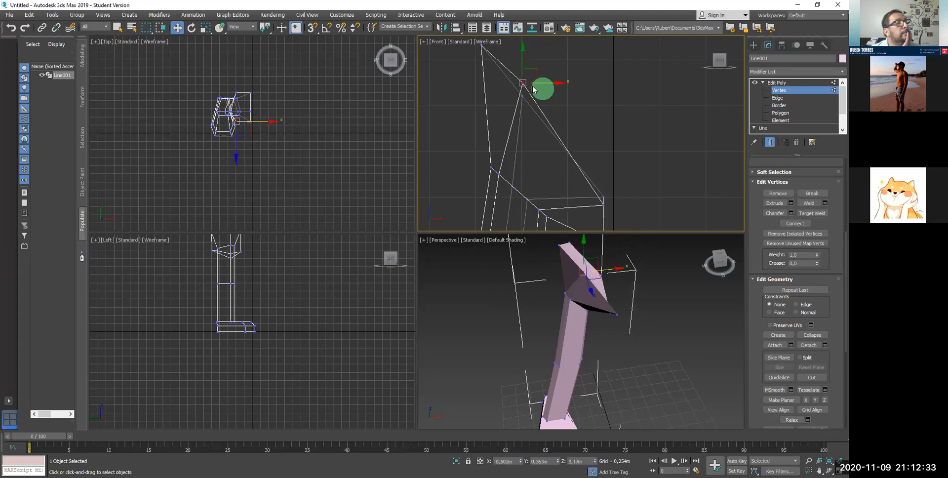
{"action": "left_click", "coordinate": [535, 87]}
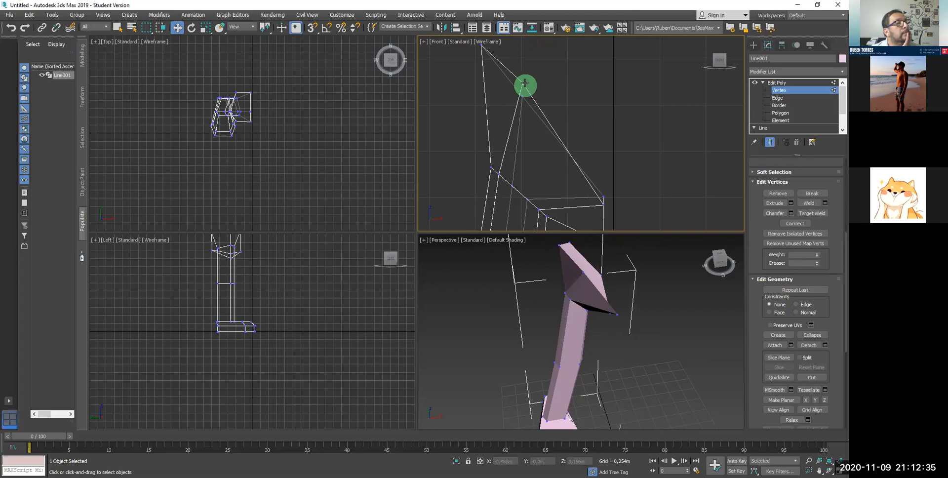
{"action": "left_click", "coordinate": [538, 82]}
{"action": "left_click_drag", "start_coordinate": [535, 83], "coordinate": [533, 91]}
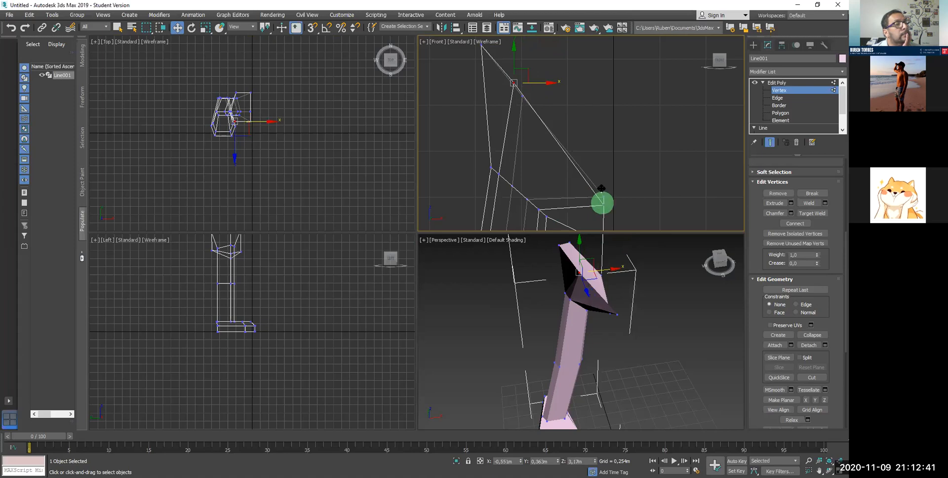
{"action": "left_click", "coordinate": [602, 202]}
{"action": "left_click_drag", "start_coordinate": [601, 182], "coordinate": [601, 182]}
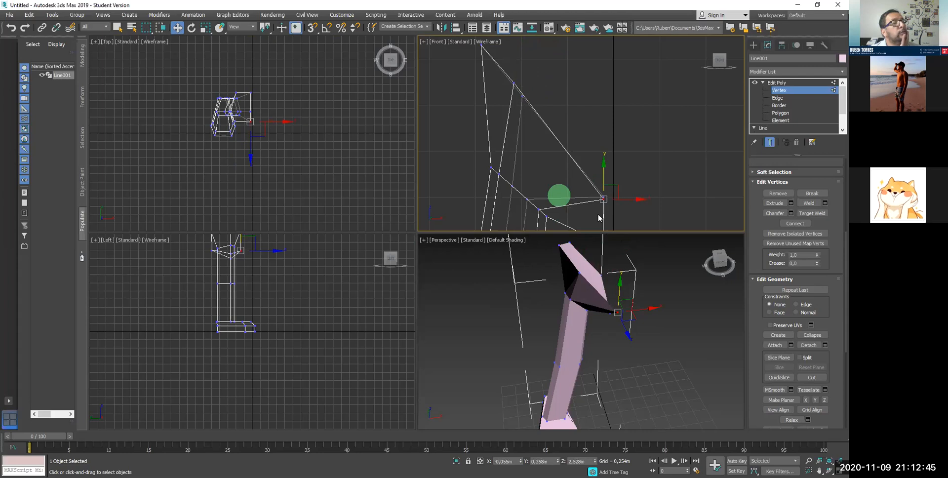
Step: Extrude the slanted cap polygon outward to add a new segment above the leg
{"action": "left_click", "coordinate": [589, 276]}
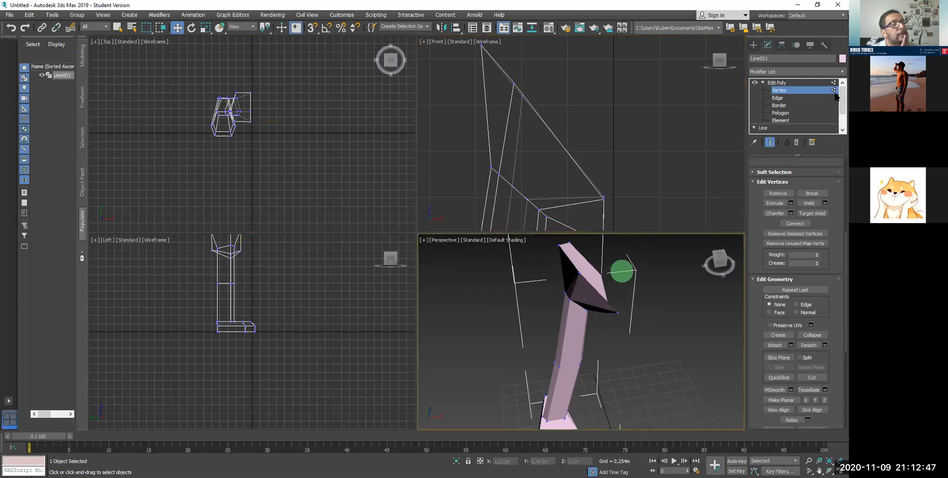
{"action": "left_click", "coordinate": [779, 112]}
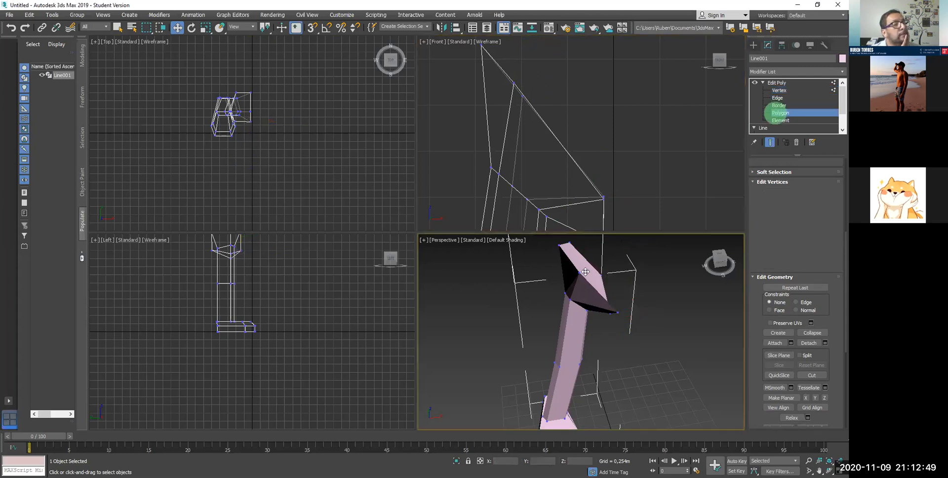
{"action": "left_click", "coordinate": [585, 272]}
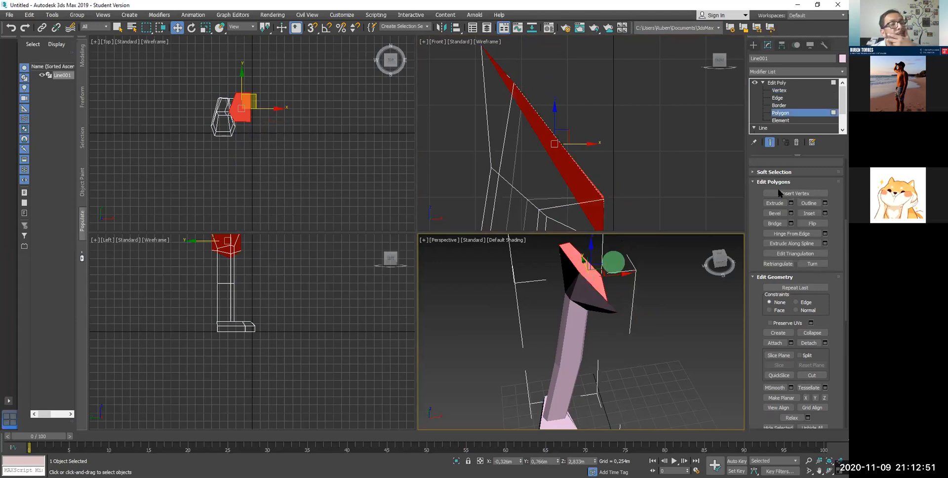
{"action": "left_click", "coordinate": [777, 203]}
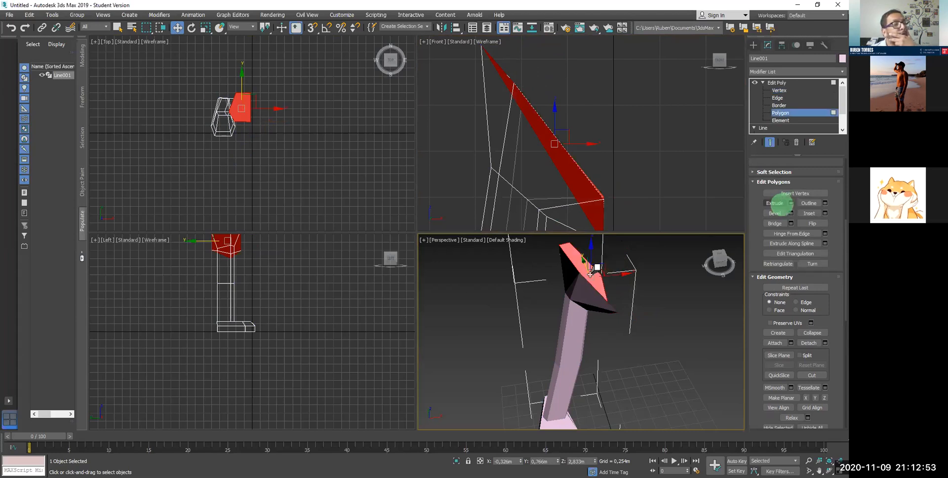
{"action": "left_click", "coordinate": [593, 273]}
{"action": "left_click_drag", "start_coordinate": [599, 269], "coordinate": [634, 252]}
Step: Move the upper and middle vertices of the extruded face outward in the front view, lowering the top vertex level with the block's inner top corner
{"action": "middle_click_drag", "start_coordinate": [555, 145], "coordinate": [547, 162]}
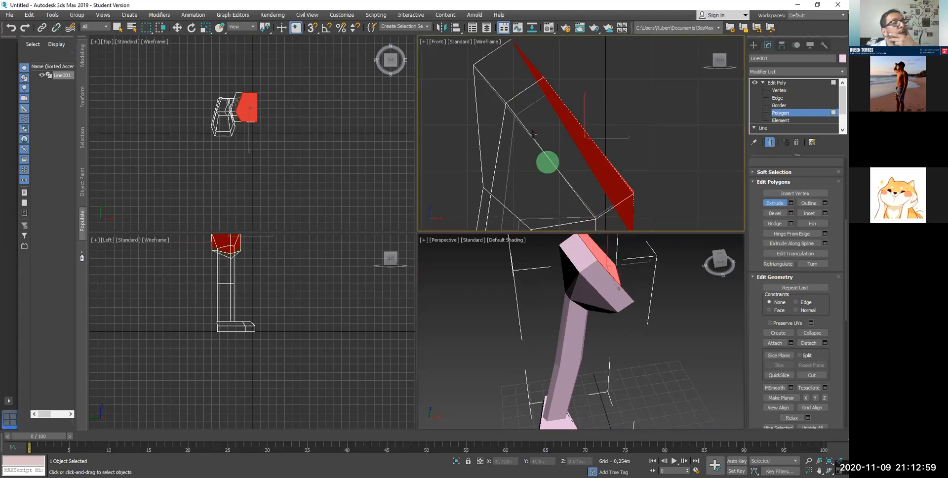
{"action": "middle_click_drag", "start_coordinate": [534, 113], "coordinate": [533, 135]}
{"action": "left_click", "coordinate": [177, 28]}
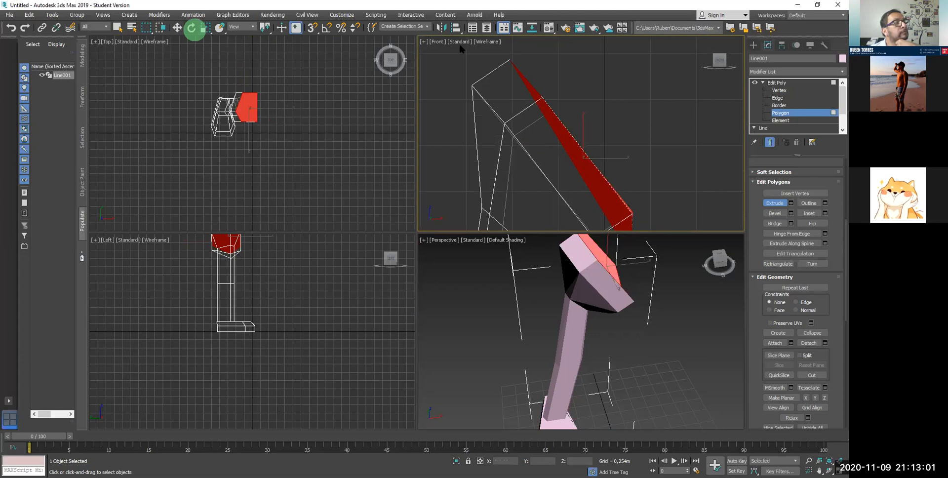
{"action": "left_click", "coordinate": [422, 43]}
{"action": "left_click", "coordinate": [512, 63]}
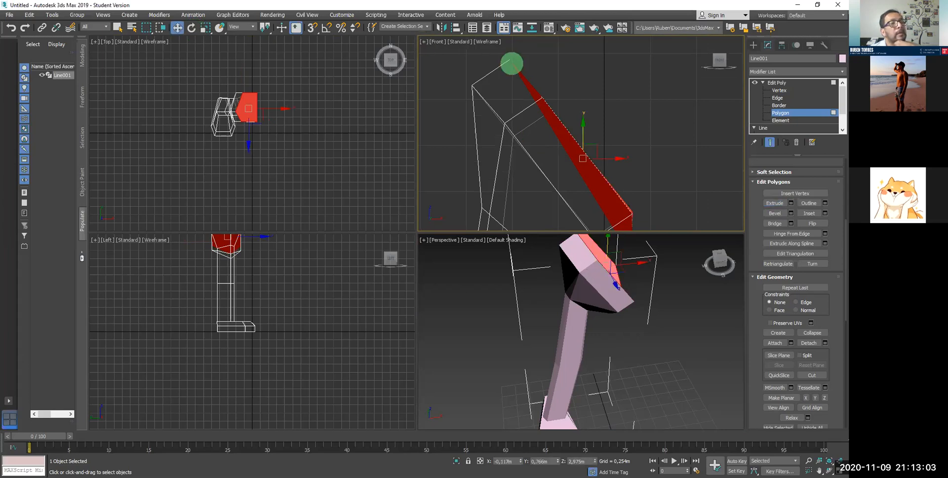
{"action": "left_click", "coordinate": [785, 91]}
{"action": "left_click", "coordinate": [487, 56]}
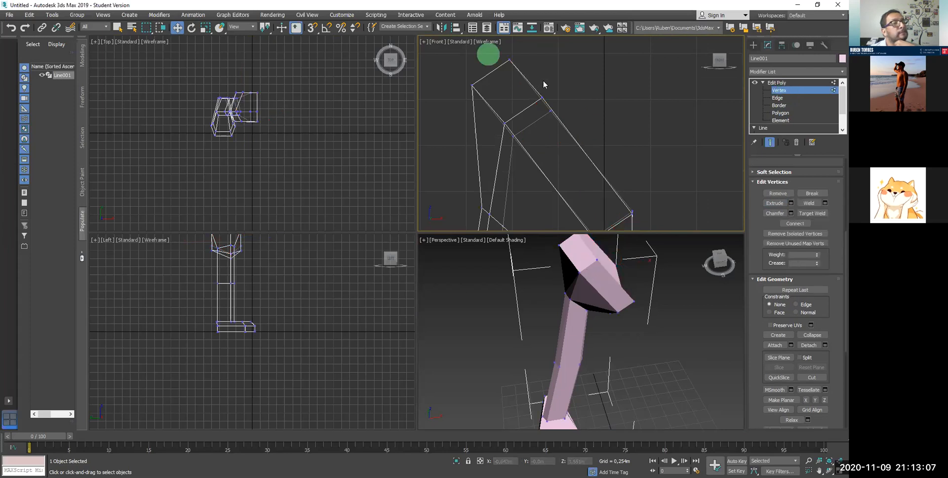
{"action": "left_click_drag", "start_coordinate": [543, 85], "coordinate": [543, 81]}
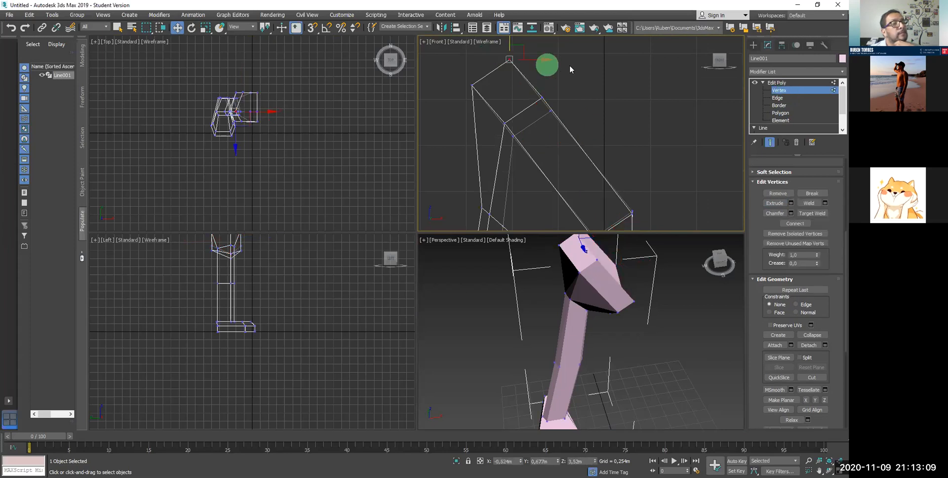
{"action": "left_click", "coordinate": [520, 69]}
{"action": "mouse_move", "coordinate": [498, 52]}
{"action": "left_mouse_down"}
{"action": "mouse_move", "coordinate": [572, 117]}
{"action": "mouse_move", "coordinate": [568, 89]}
{"action": "mouse_move", "coordinate": [670, 92]}
{"action": "left_mouse_up"}
{"action": "left_click_drag", "start_coordinate": [598, 49], "coordinate": [621, 78]}
{"action": "left_click_drag", "start_coordinate": [610, 42], "coordinate": [623, 101]}
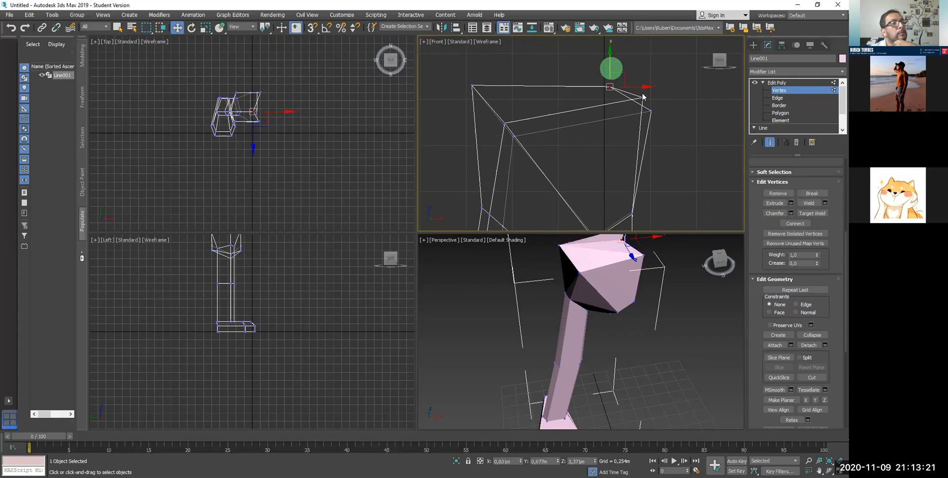
Step: Reposition the top and middle vertices of the extruded face so they line up vertically in the front view
{"action": "left_click", "coordinate": [651, 110]}
{"action": "left_click_drag", "start_coordinate": [648, 85], "coordinate": [658, 119]}
{"action": "left_click_drag", "start_coordinate": [598, 79], "coordinate": [651, 125]}
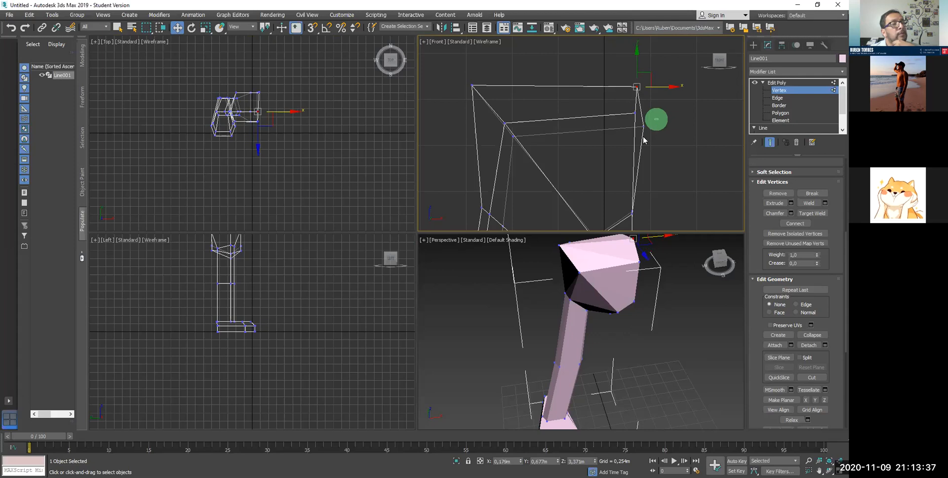
{"action": "left_click", "coordinate": [643, 126]}
{"action": "left_click_drag", "start_coordinate": [656, 126], "coordinate": [653, 128]}
Step: Align the extruded face's lower vertices with its vertical edge and raise the top corner vertex about 0.009 m
{"action": "middle_click_drag", "start_coordinate": [640, 150], "coordinate": [637, 88]}
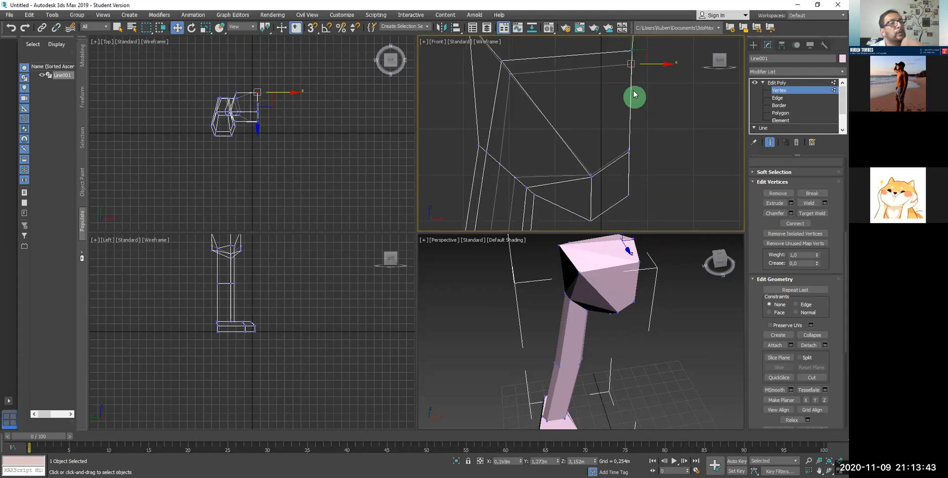
{"action": "left_click_drag", "start_coordinate": [619, 137], "coordinate": [662, 196]}
{"action": "left_click_drag", "start_coordinate": [654, 159], "coordinate": [656, 159]}
{"action": "middle_click_drag", "start_coordinate": [567, 124], "coordinate": [558, 190]}
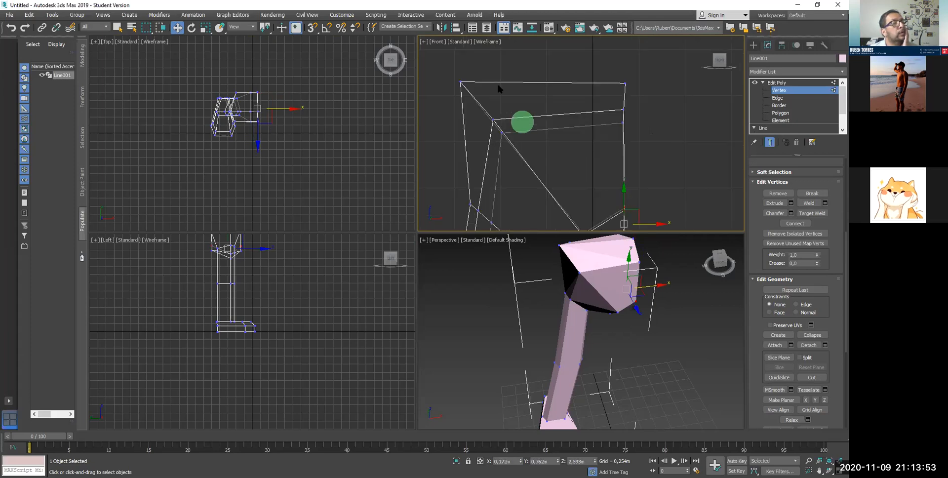
{"action": "left_click", "coordinate": [640, 96]}
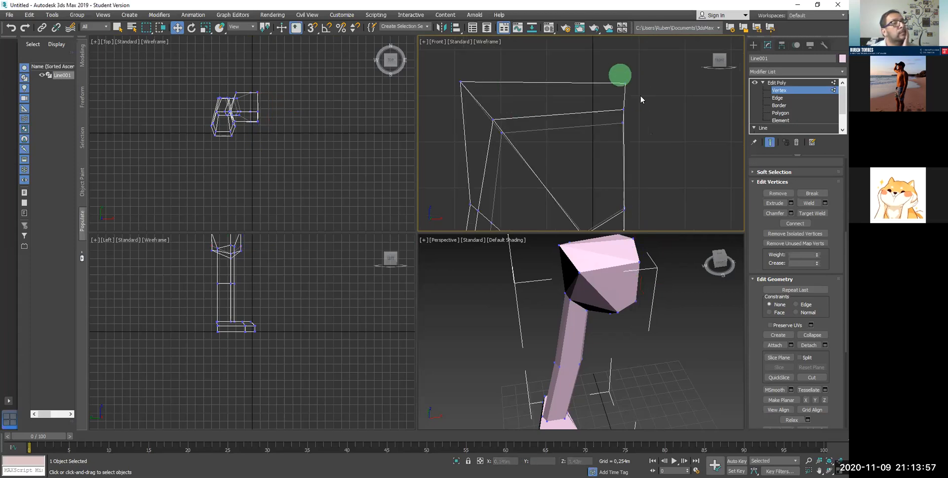
{"action": "left_click", "coordinate": [625, 71]}
{"action": "left_click_drag", "start_coordinate": [627, 64], "coordinate": [626, 62]}
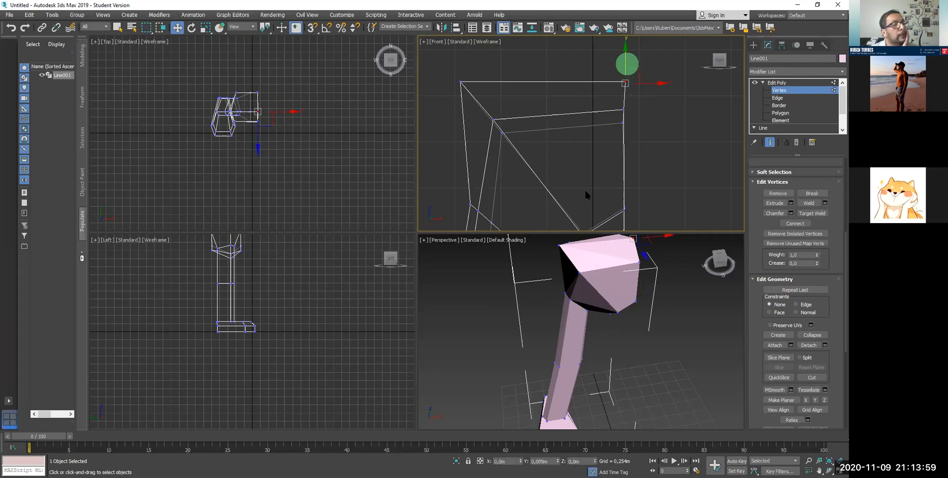
{"action": "left_click", "coordinate": [602, 251]}
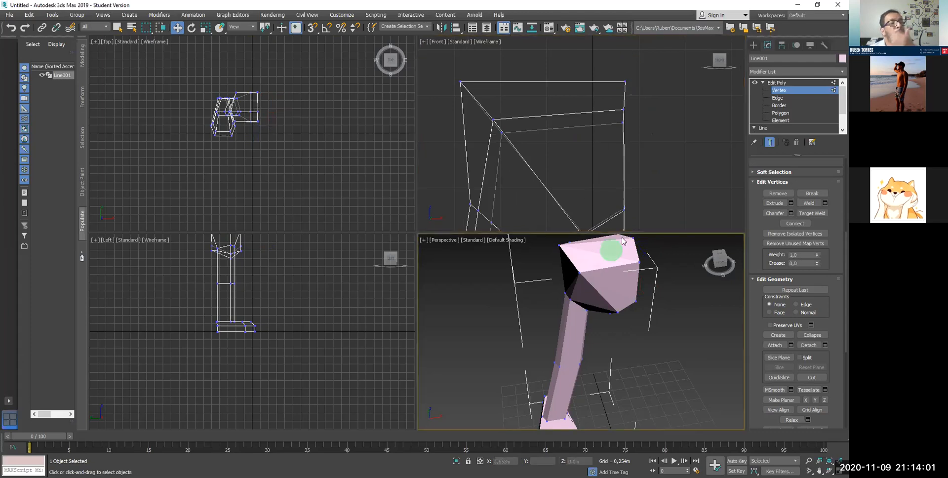
Step: Raise the two lower side vertices of the hip block's top in the left view to nearly the height of its middle top vertices
{"action": "middle_click_drag", "start_coordinate": [597, 287], "coordinate": [596, 284]}
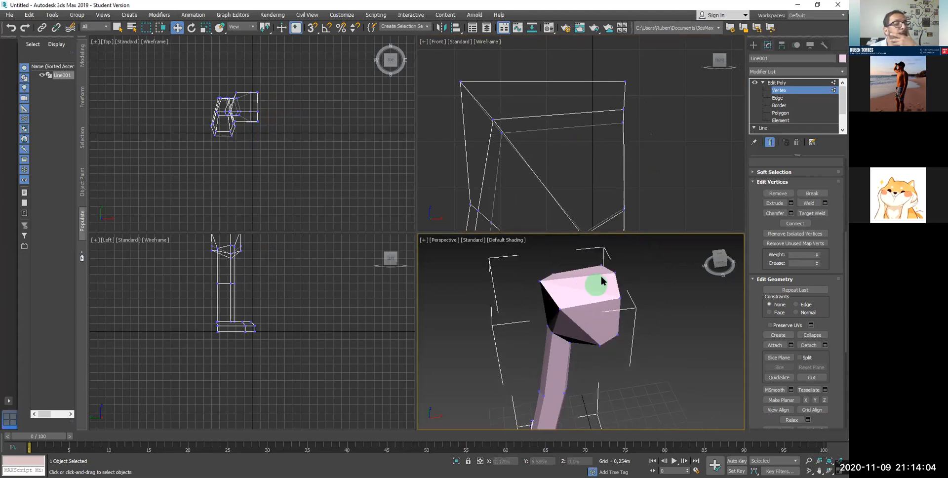
{"action": "left_click", "coordinate": [784, 112]}
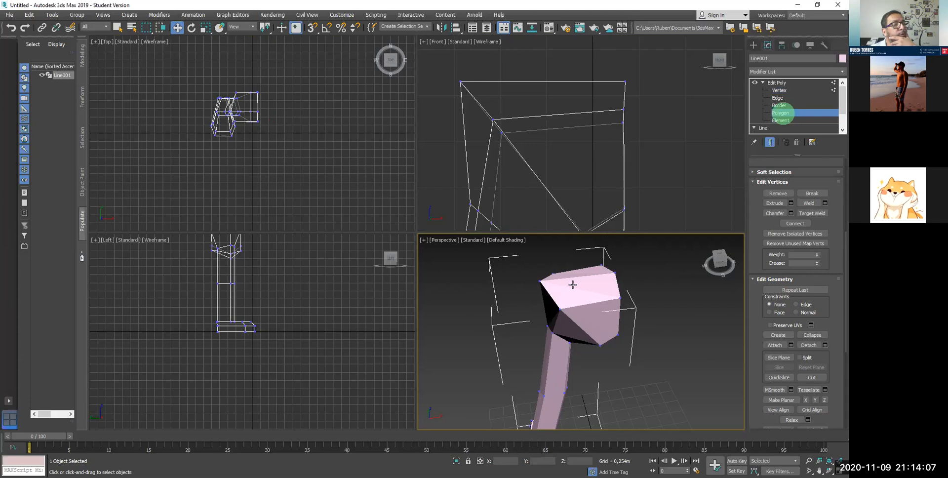
{"action": "left_click", "coordinate": [573, 283]}
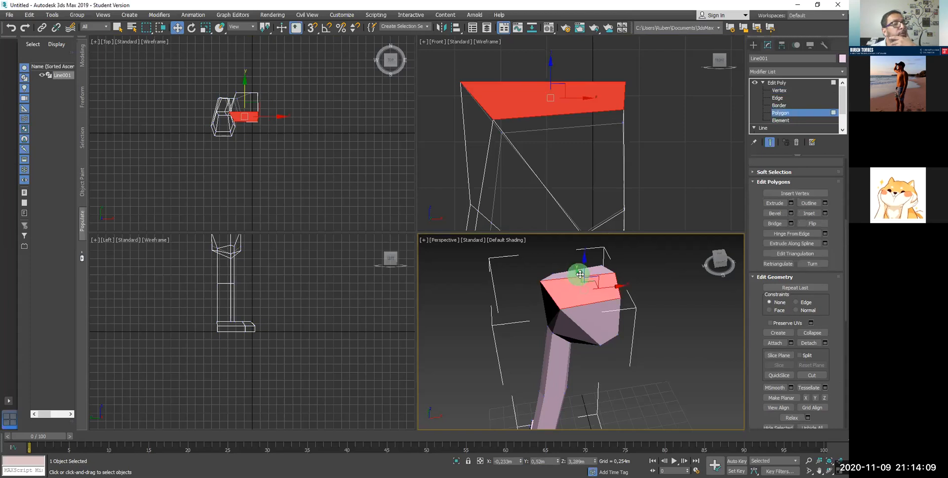
{"action": "left_click_drag", "start_coordinate": [580, 273], "coordinate": [580, 276]}
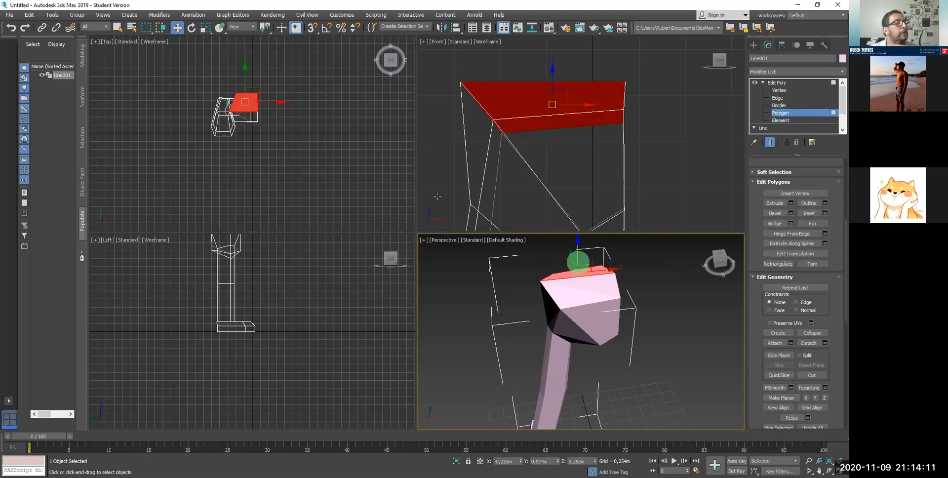
{"action": "middle_click_drag", "start_coordinate": [318, 284], "coordinate": [347, 344]}
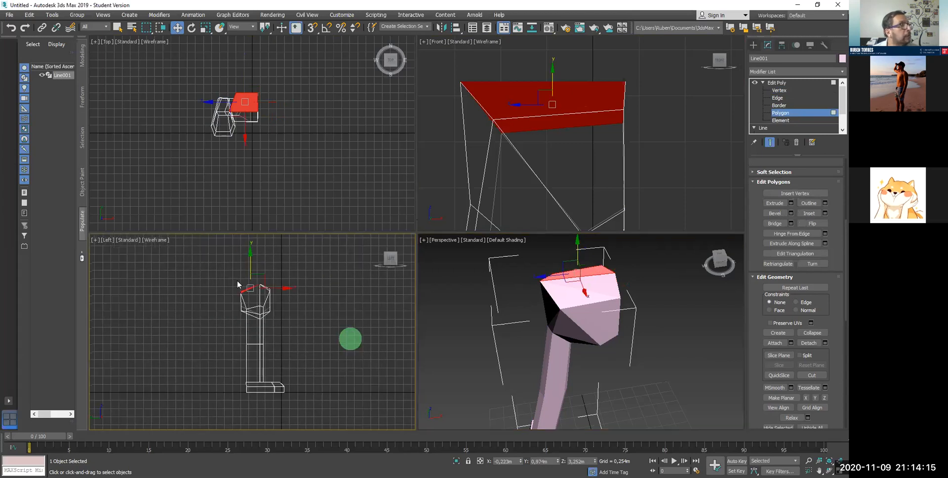
{"action": "scroll", "coordinate": [238, 285], "scroll_direction": "up", "scroll_amount": 3}
{"action": "scroll", "coordinate": [256, 306], "scroll_direction": "up", "scroll_amount": 4}
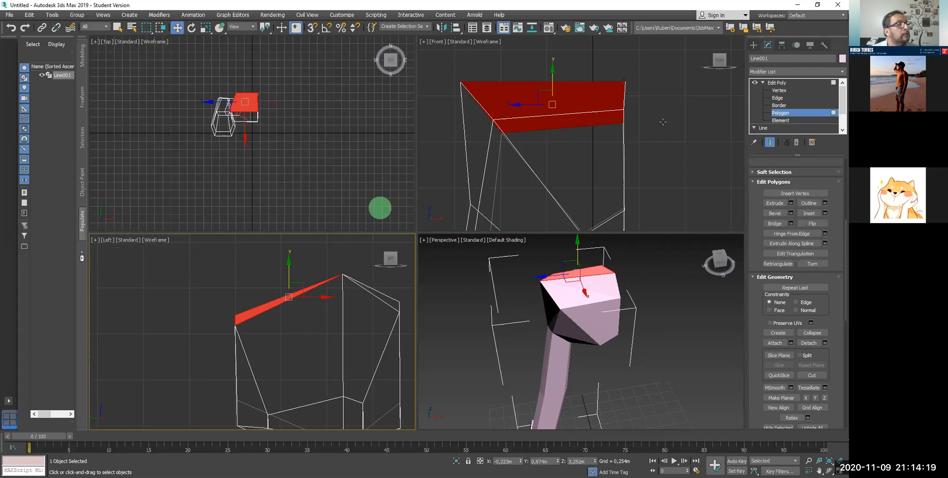
{"action": "left_click", "coordinate": [784, 93]}
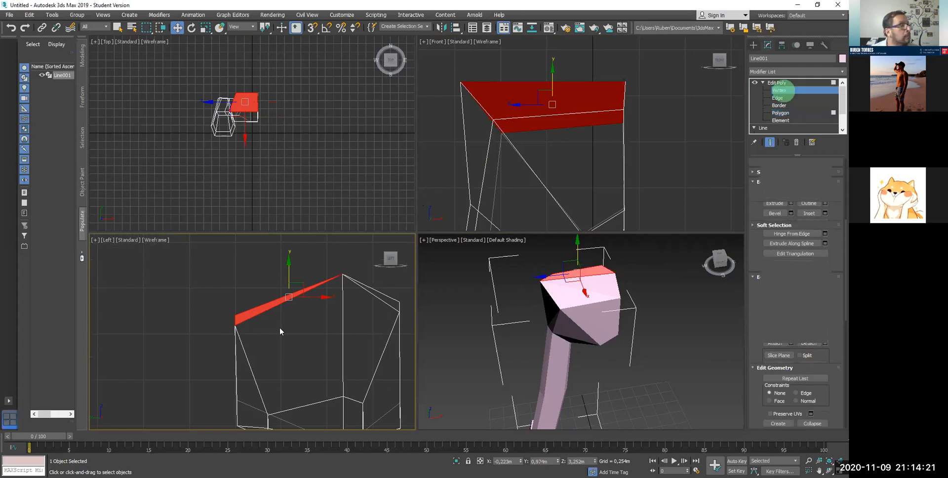
{"action": "left_click_drag", "start_coordinate": [222, 305], "coordinate": [254, 337]}
{"action": "mouse_move", "coordinate": [235, 296]}
{"action": "left_mouse_down"}
{"action": "mouse_move", "coordinate": [232, 258]}
{"action": "mouse_move", "coordinate": [243, 294]}
{"action": "left_mouse_up"}
{"action": "left_click", "coordinate": [235, 280]}
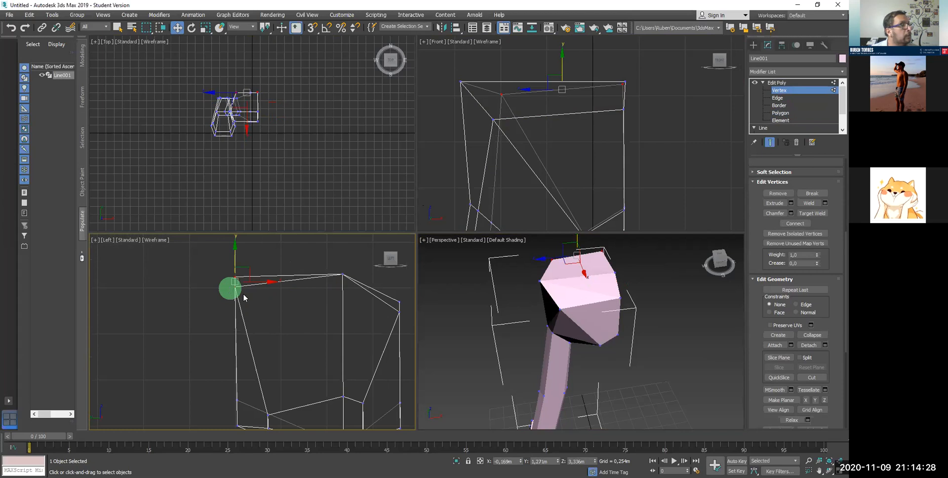
Step: Fine-tune the height of the raised top vertices in the left view so they sit level with the middle top vertices
{"action": "left_click", "coordinate": [236, 257]}
{"action": "left_click_drag", "start_coordinate": [236, 254], "coordinate": [235, 253]}
{"action": "left_click_drag", "start_coordinate": [227, 271], "coordinate": [250, 290]}
{"action": "left_click", "coordinate": [236, 257]}
{"action": "left_click_drag", "start_coordinate": [236, 256], "coordinate": [236, 253]}
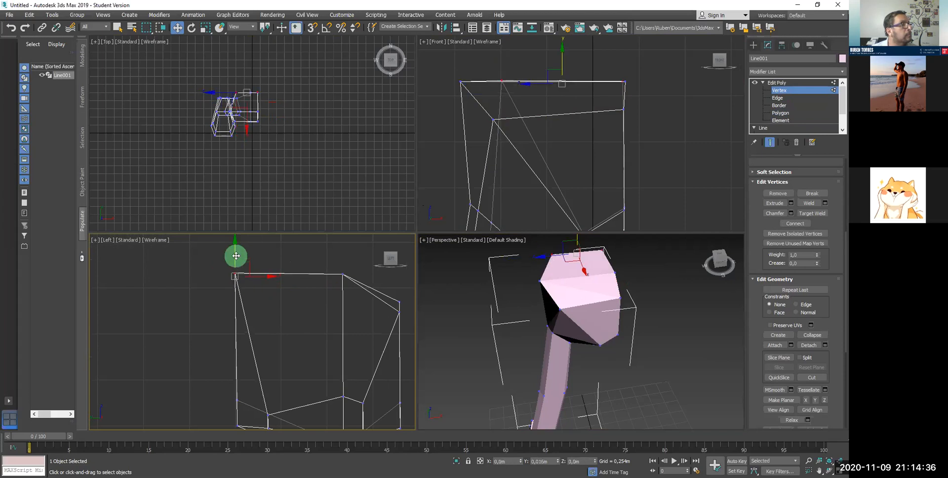
Step: Raise the lower vertex on the block's opposite top side level with its neighbour, and lift both to the flat top's height in the left view
{"action": "left_click", "coordinate": [399, 311]}
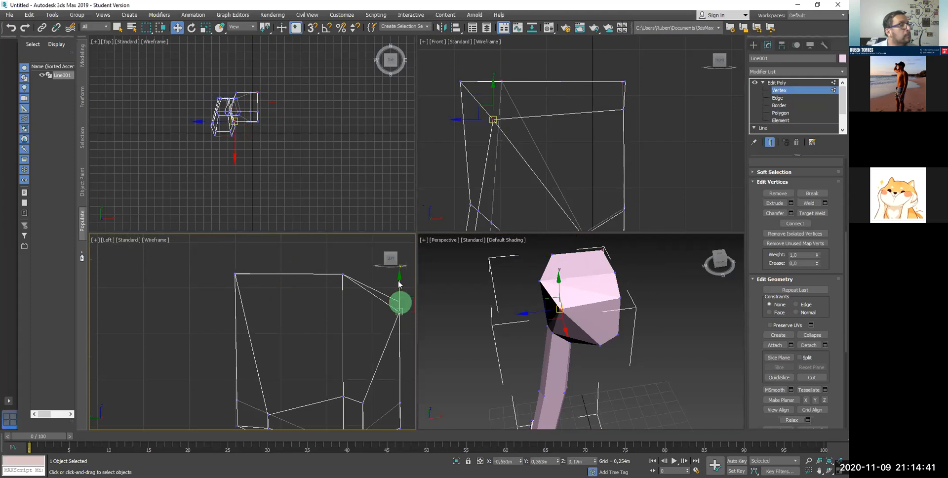
{"action": "left_click", "coordinate": [397, 312]}
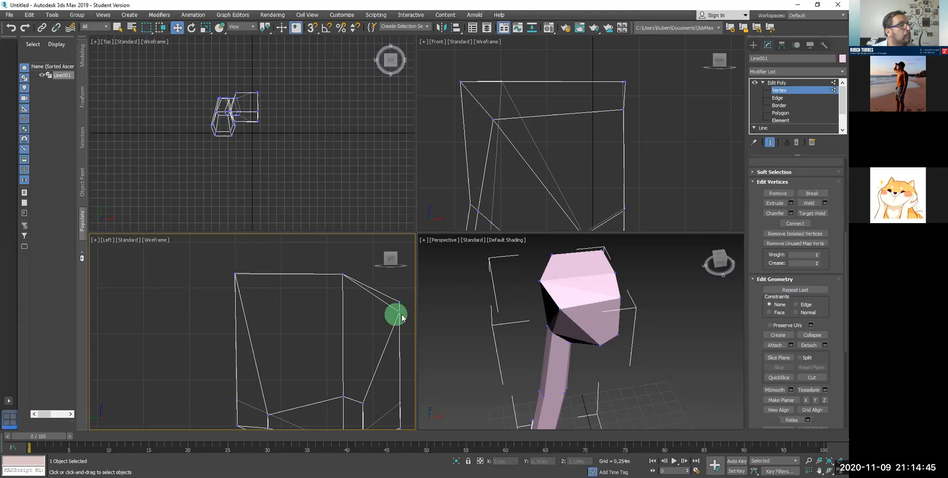
{"action": "left_click", "coordinate": [399, 311]}
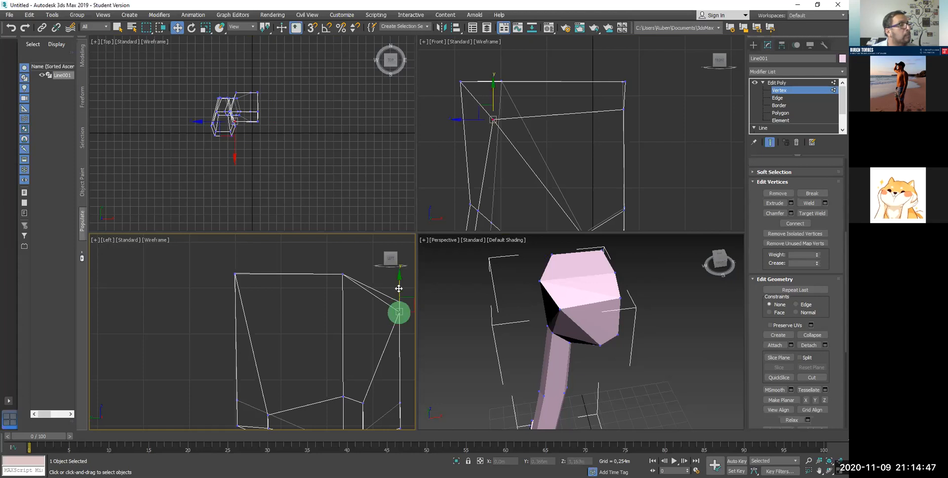
{"action": "left_click_drag", "start_coordinate": [399, 288], "coordinate": [400, 280]}
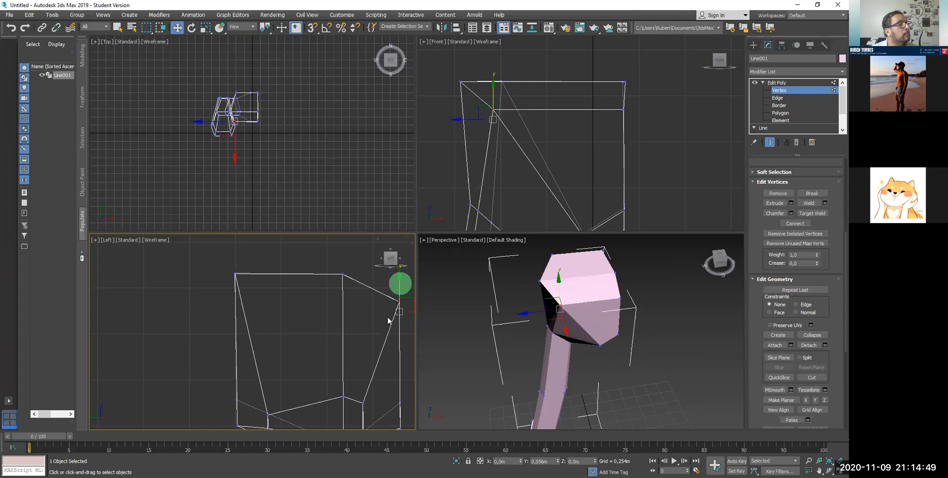
{"action": "left_click_drag", "start_coordinate": [399, 284], "coordinate": [396, 257]}
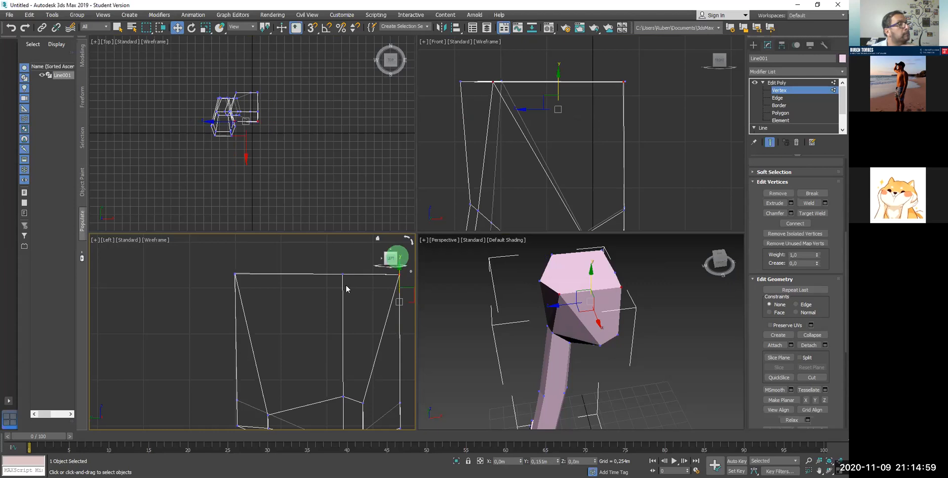
Step: Select both polygons of the hip block's flattened top
{"action": "left_click", "coordinate": [578, 280]}
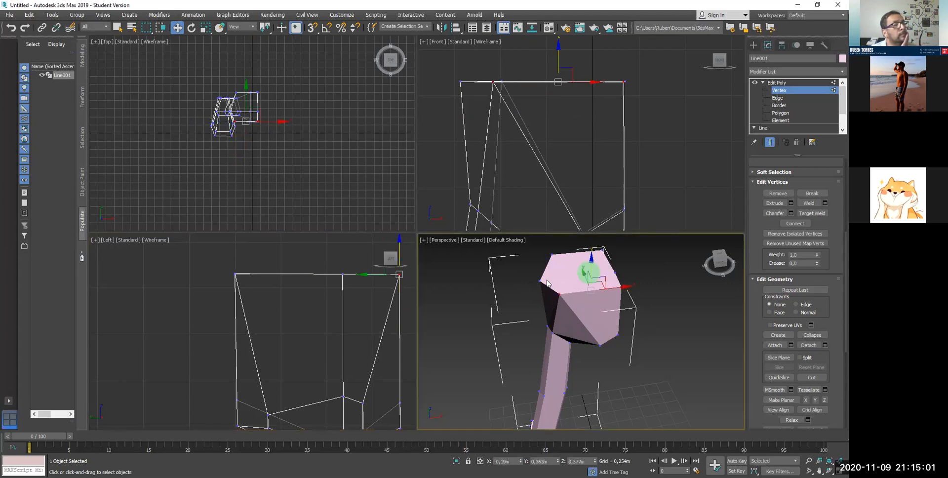
{"action": "left_click", "coordinate": [779, 113]}
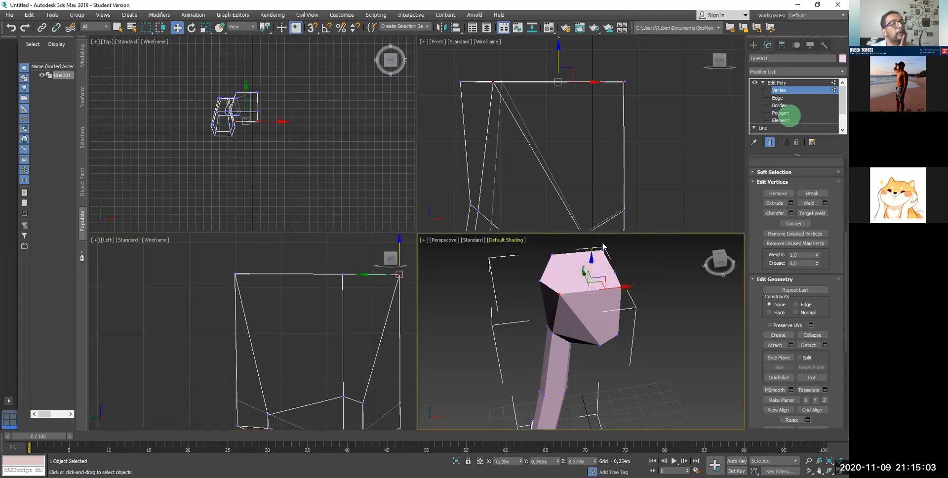
{"action": "left_click", "coordinate": [578, 283]}
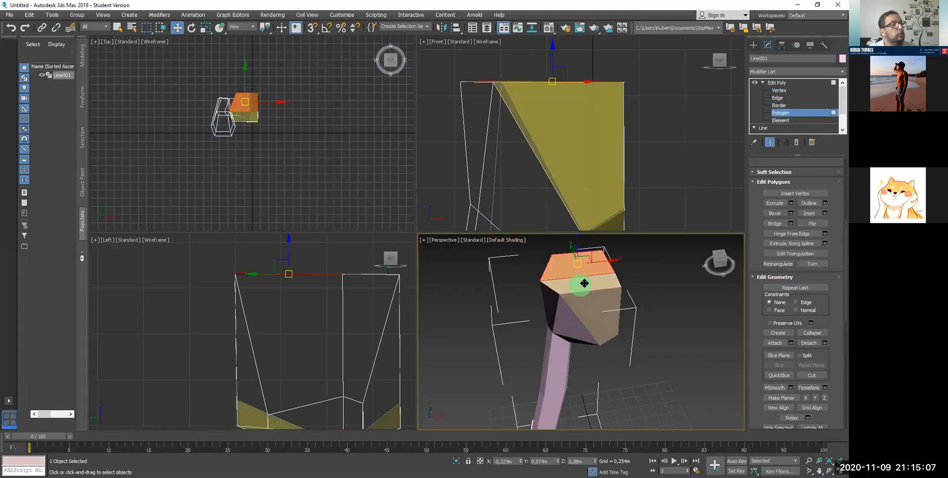
{"action": "left_click", "coordinate": [584, 283]}
{"action": "left_click", "coordinate": [573, 263]}
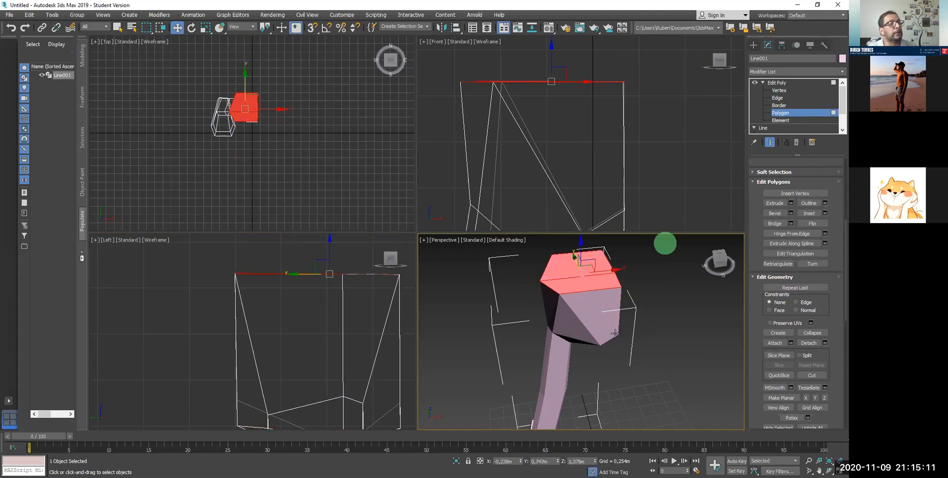
{"action": "scroll", "coordinate": [609, 351], "scroll_direction": "up", "scroll_amount": 4}
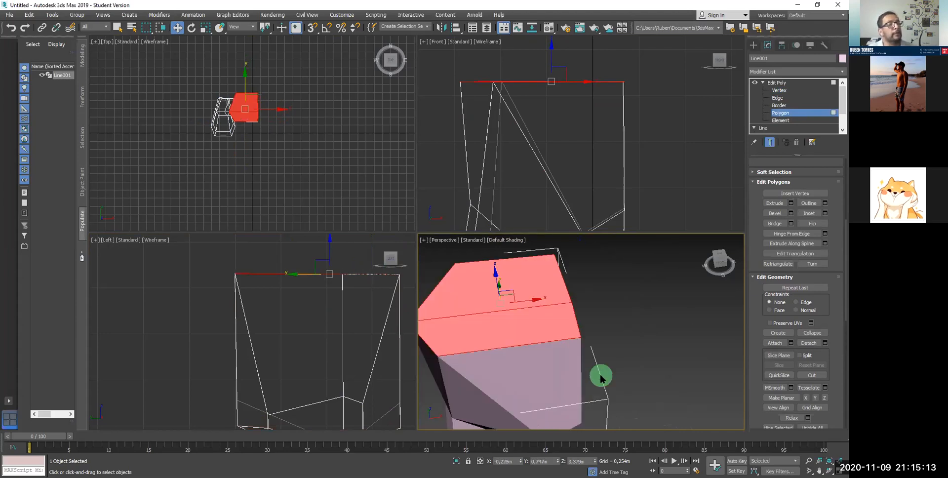
{"action": "scroll", "coordinate": [600, 378], "scroll_direction": "down", "scroll_amount": 6}
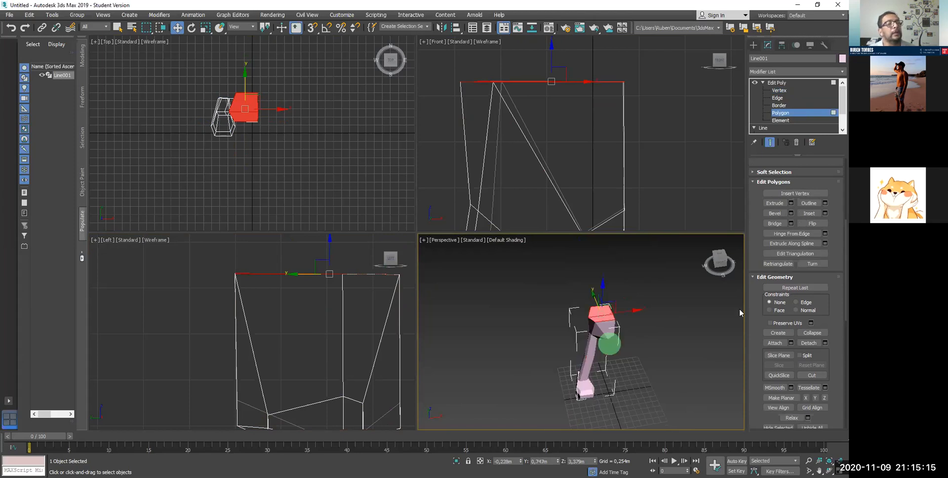
{"action": "left_click_drag", "start_coordinate": [602, 312], "coordinate": [609, 171]}
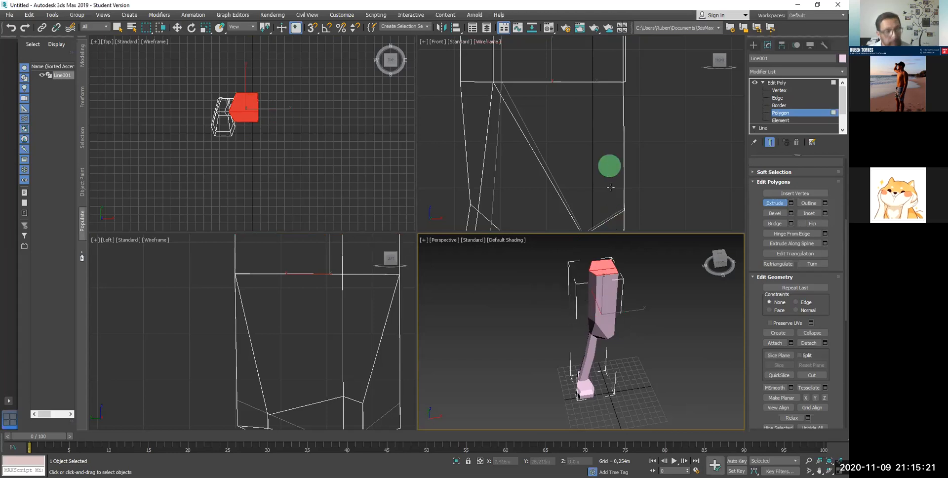
{"action": "right_click", "coordinate": [625, 215]}
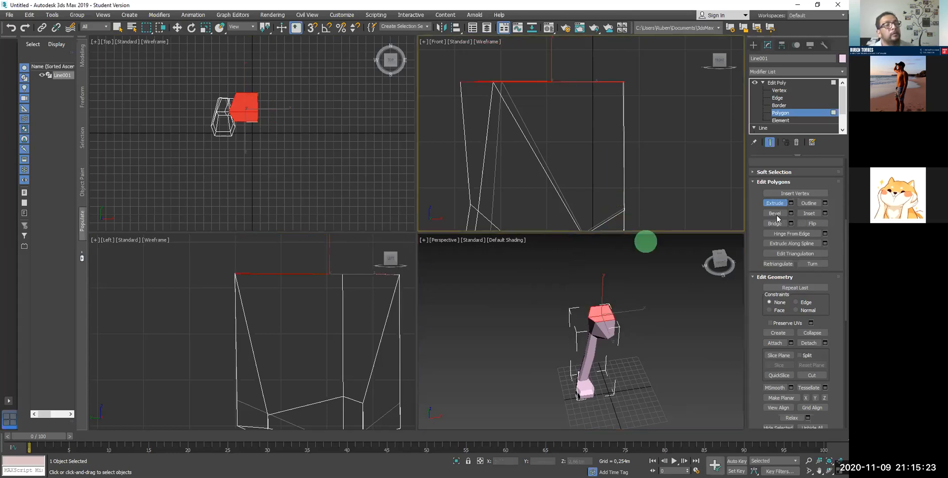
Step: Bevel the two selected top polygons upward and outward to form a thigh segment that widens towards its top
{"action": "left_click", "coordinate": [776, 216]}
{"action": "left_click", "coordinate": [606, 306]}
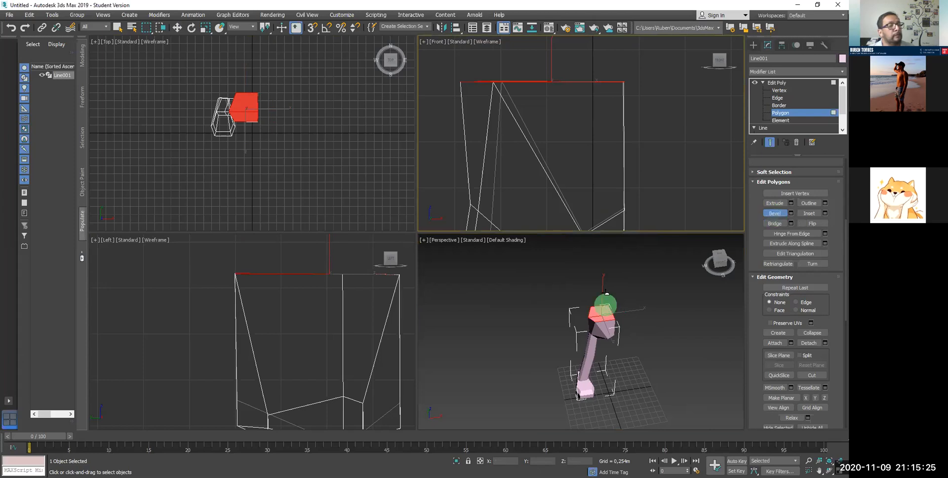
{"action": "left_click_drag", "start_coordinate": [606, 294], "coordinate": [606, 260]}
{"action": "left_click_drag", "start_coordinate": [605, 189], "coordinate": [609, 160]}
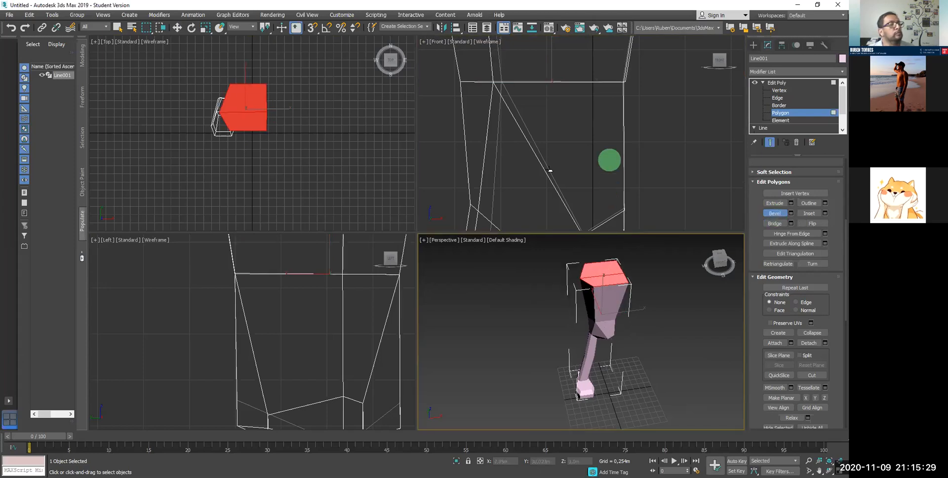
{"action": "left_click", "coordinate": [364, 101]}
{"action": "left_click", "coordinate": [280, 83]}
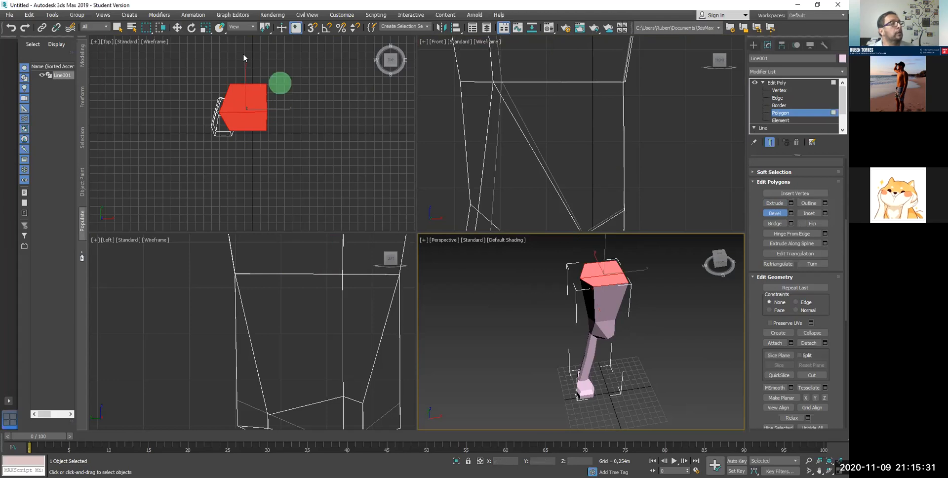
Step: Shift the bevelled top polygons about 0.22 m along negative Y and about 0.1 m along positive X
{"action": "left_click", "coordinate": [179, 29]}
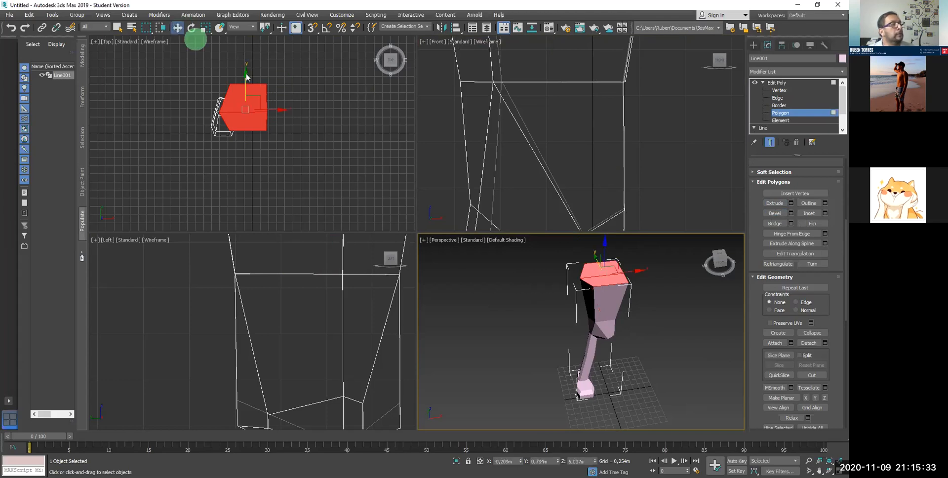
{"action": "left_click", "coordinate": [246, 77]}
{"action": "mouse_move", "coordinate": [247, 82]}
{"action": "left_mouse_down"}
{"action": "mouse_move", "coordinate": [247, 93]}
{"action": "mouse_move", "coordinate": [247, 81]}
{"action": "left_mouse_up"}
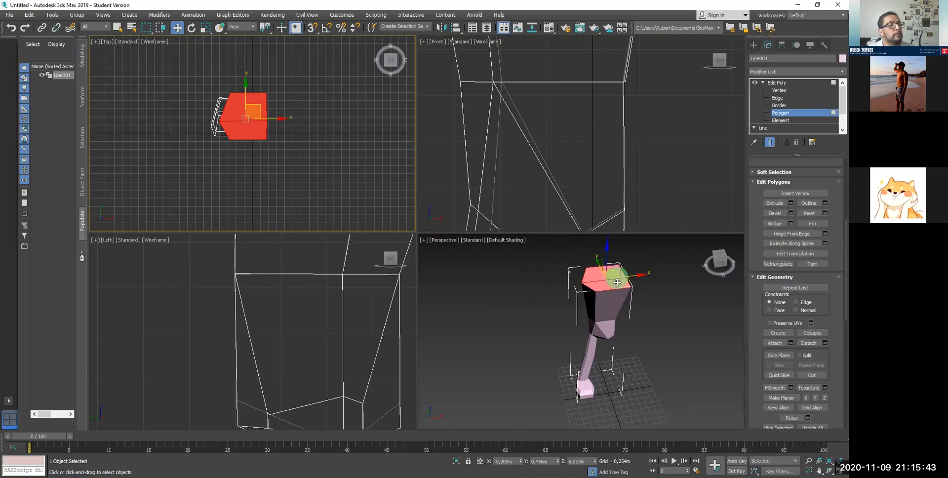
{"action": "left_click_drag", "start_coordinate": [618, 284], "coordinate": [619, 285]}
{"action": "left_click_drag", "start_coordinate": [618, 280], "coordinate": [622, 251]}
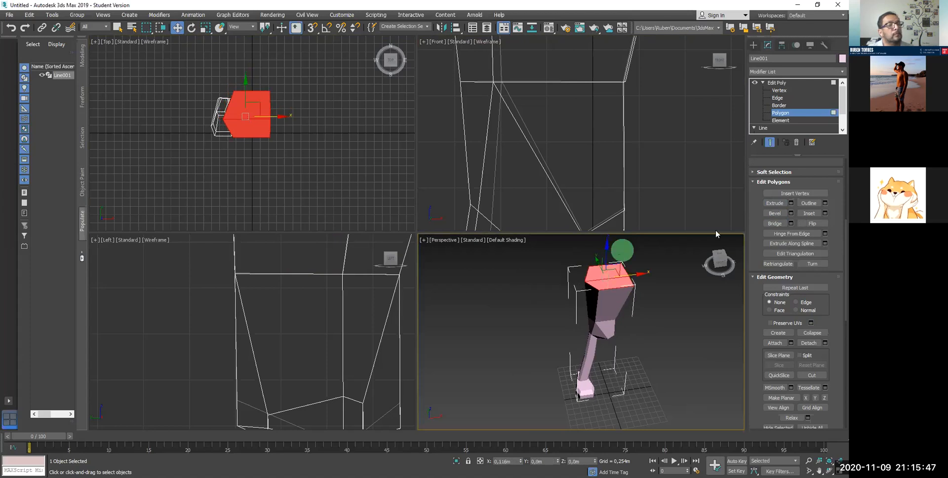
{"action": "left_click", "coordinate": [774, 202]}
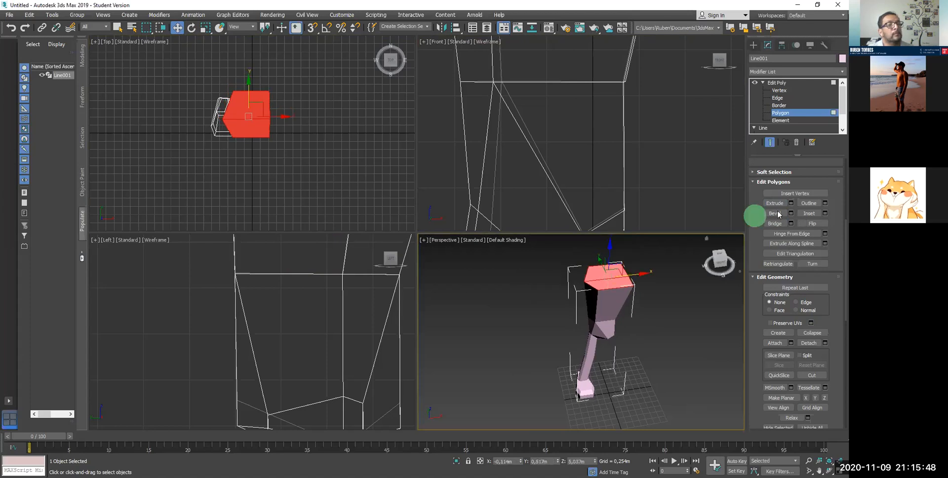
{"action": "left_click", "coordinate": [607, 272]}
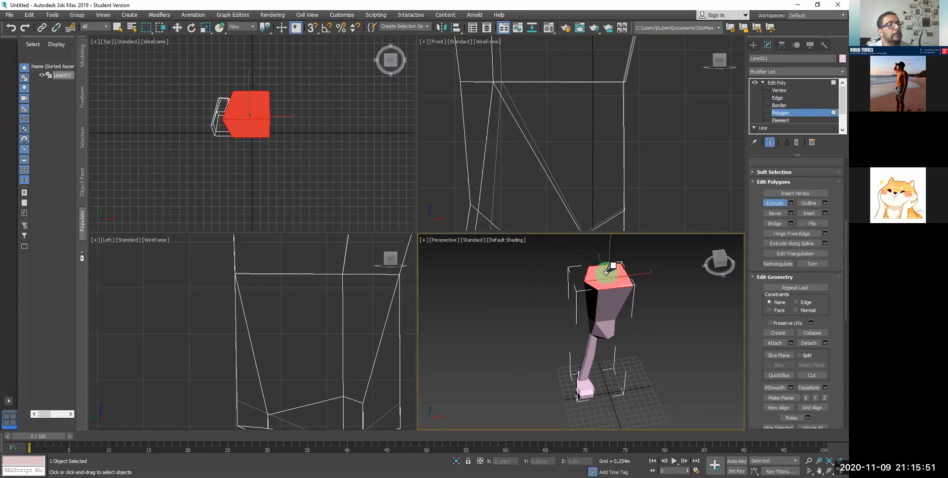
{"action": "left_click", "coordinate": [606, 272]}
{"action": "scroll", "coordinate": [606, 273], "scroll_direction": "down", "scroll_amount": 3}
{"action": "scroll", "coordinate": [606, 272], "scroll_direction": "up", "scroll_amount": 3}
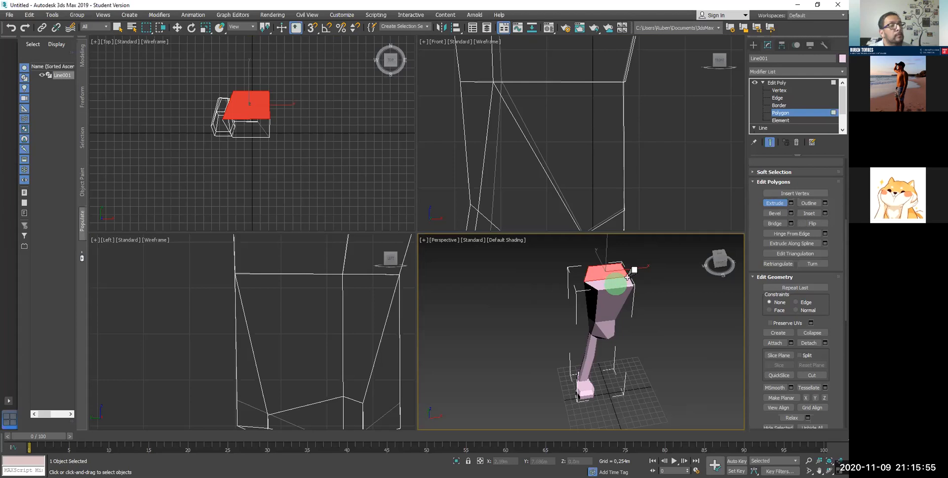
{"action": "left_click", "coordinate": [630, 275], "text": "ctrl"}
Step: Move the thigh's top polygons about 0.34 m along negative X and extrude them upward to add a straight segment
{"action": "left_click", "coordinate": [178, 27]}
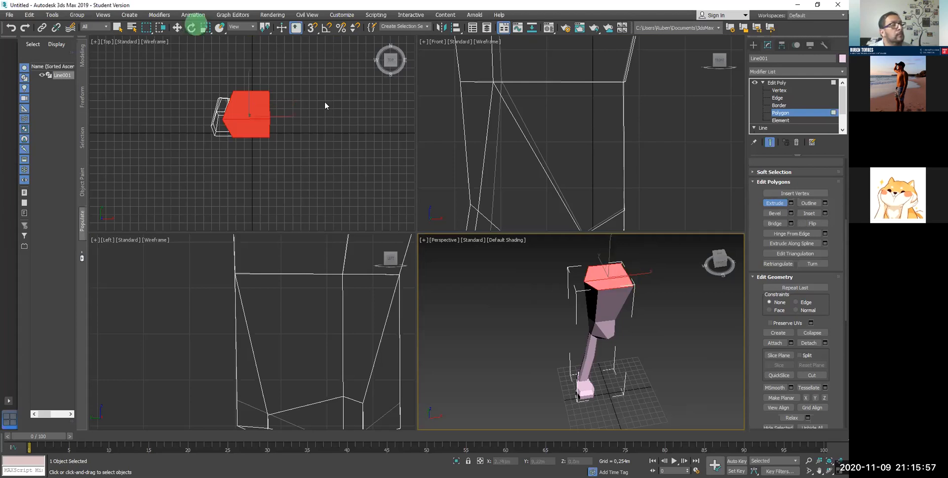
{"action": "left_click_drag", "start_coordinate": [633, 273], "coordinate": [596, 288]}
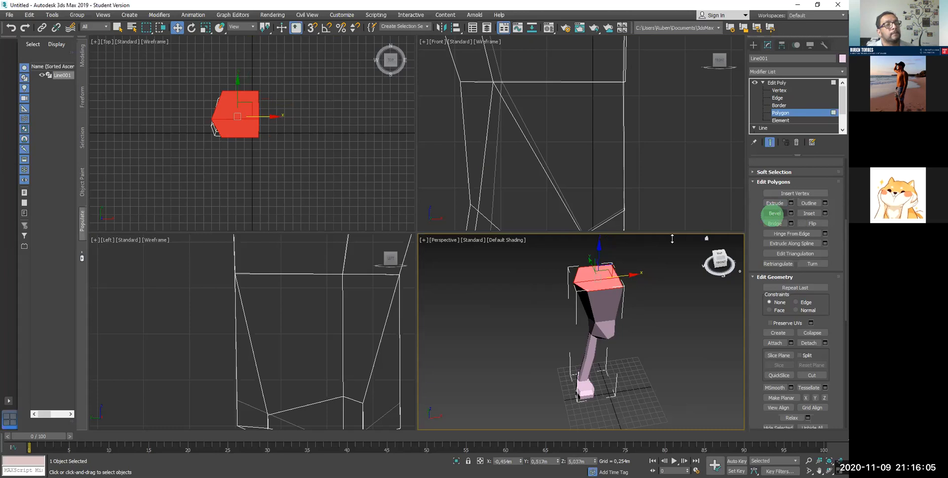
{"action": "left_click", "coordinate": [774, 203]}
{"action": "left_click_drag", "start_coordinate": [597, 200], "coordinate": [596, 165]}
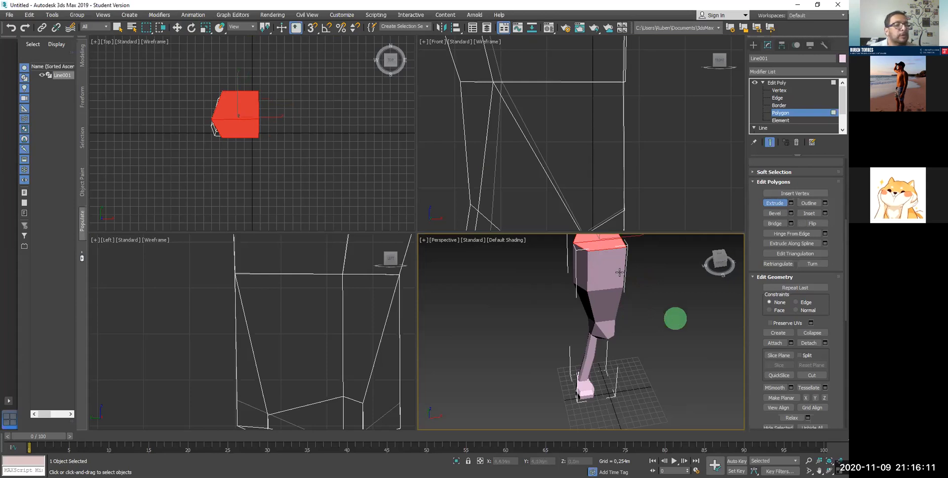
{"action": "middle_click_drag", "start_coordinate": [638, 270], "coordinate": [615, 307]}
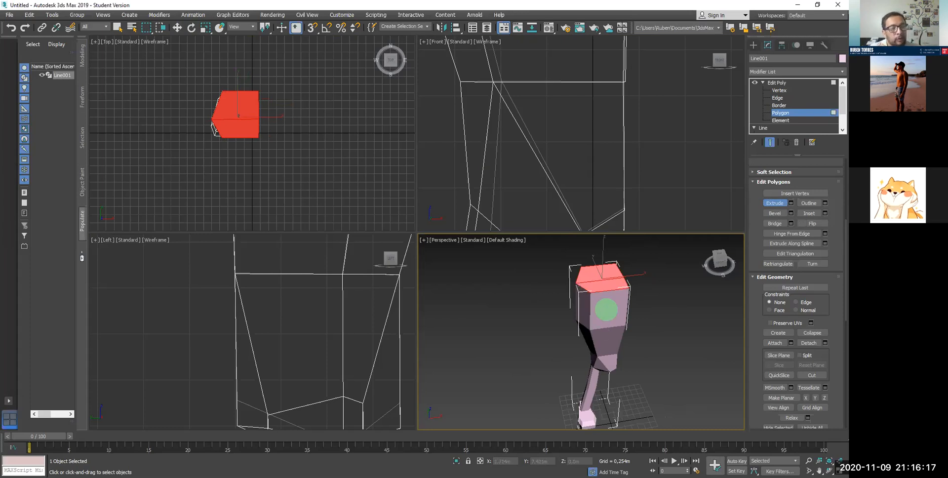
Step: Cut a small diamond-shaped polygon across the side corner of the upper segment, just below its top
{"action": "key", "text": "ctrl+r"}
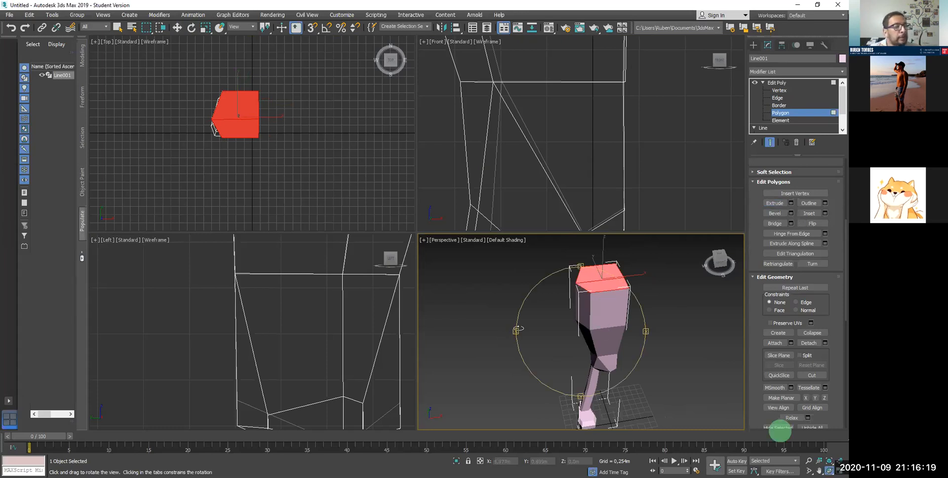
{"action": "left_click_drag", "start_coordinate": [524, 329], "coordinate": [608, 305]}
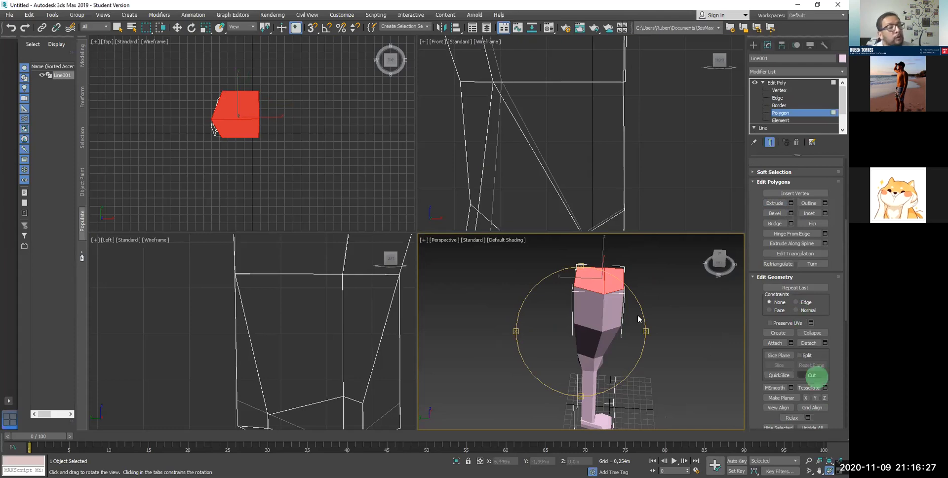
{"action": "left_click", "coordinate": [812, 375]}
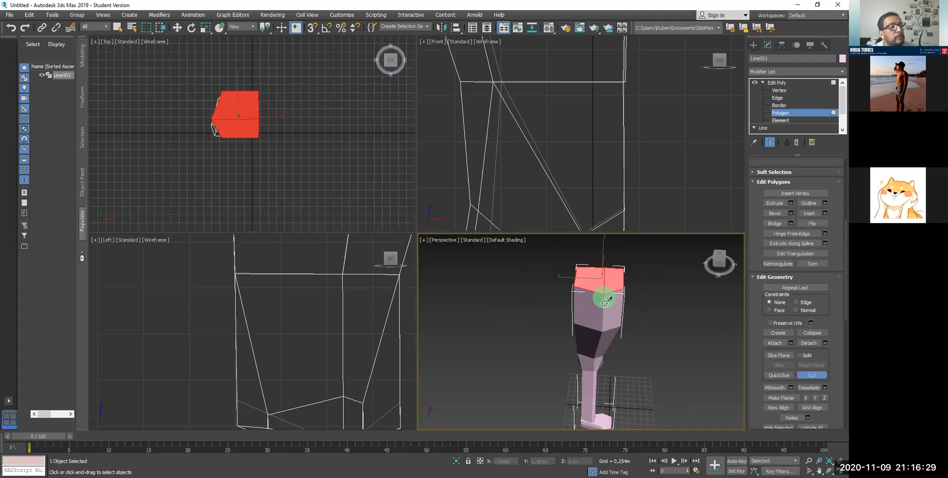
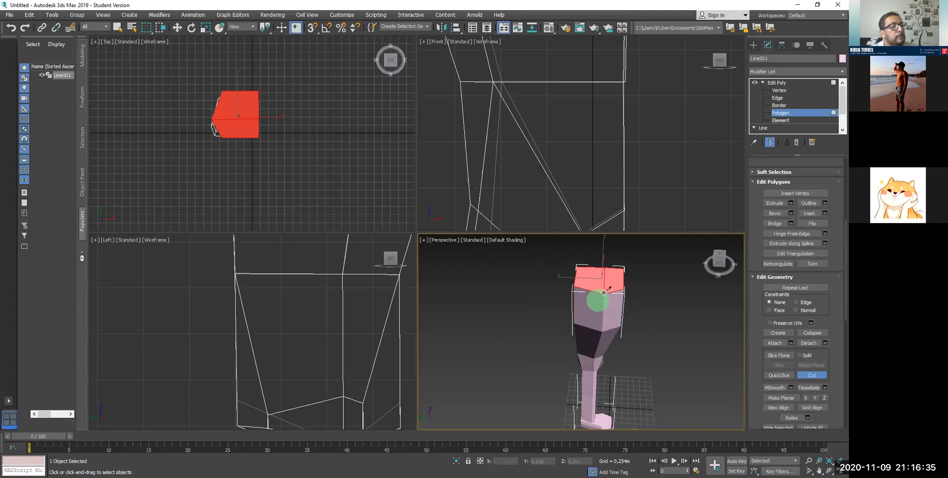
{"action": "left_click", "coordinate": [811, 375]}
Step: Select the diamond-shaped polygon on the upper segment's side and extrude it outward into a long straight arm
{"action": "left_click", "coordinate": [779, 110]}
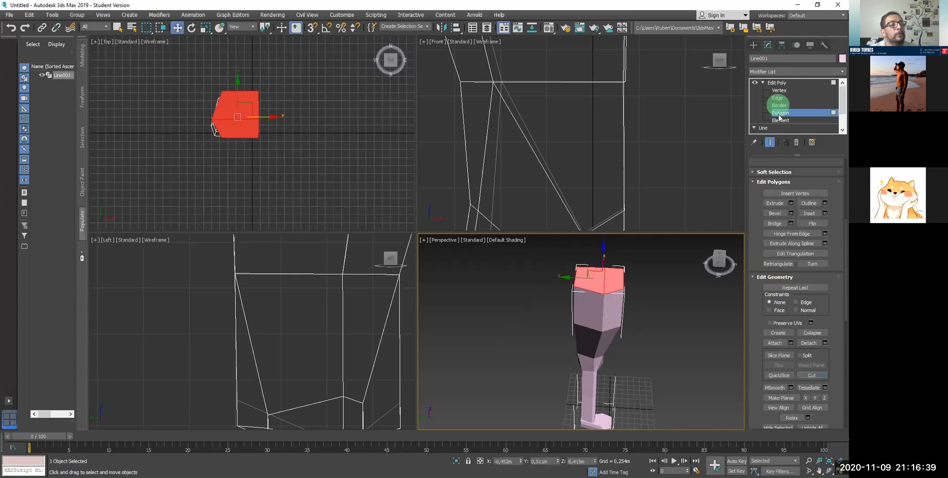
{"action": "left_click", "coordinate": [779, 116]}
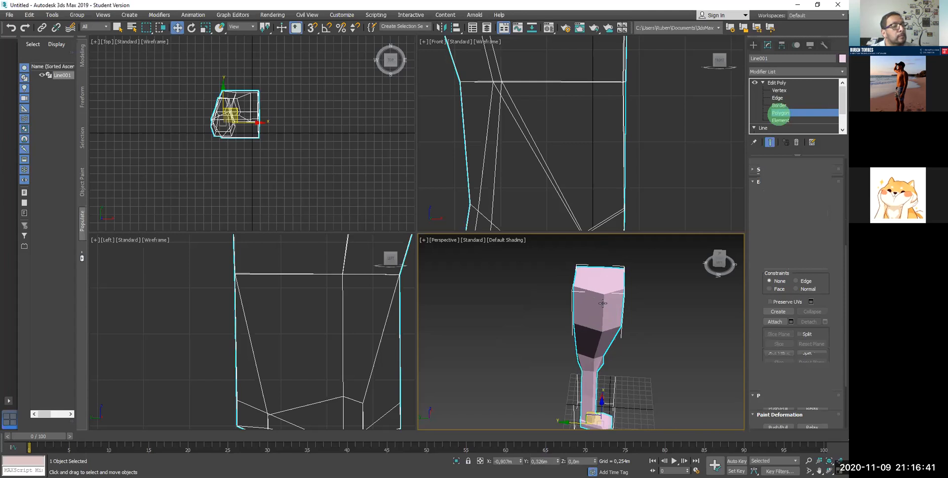
{"action": "left_click", "coordinate": [615, 315]}
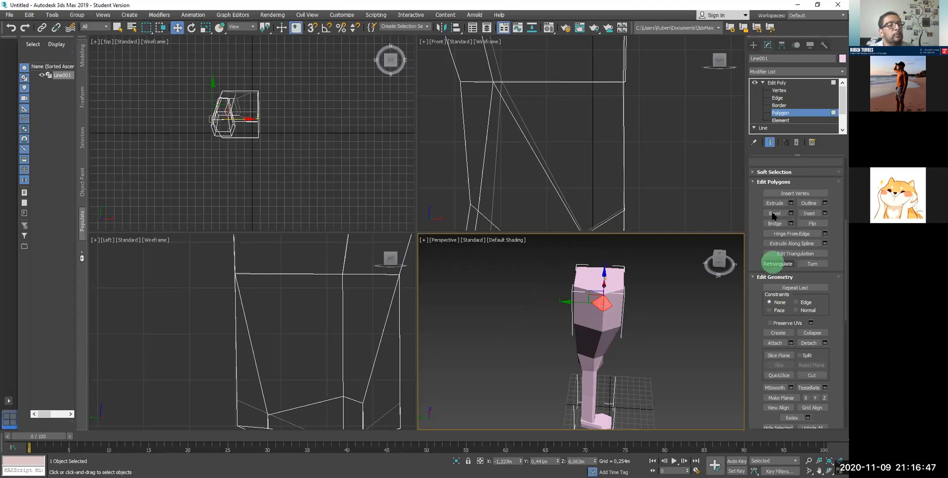
{"action": "left_click", "coordinate": [774, 203]}
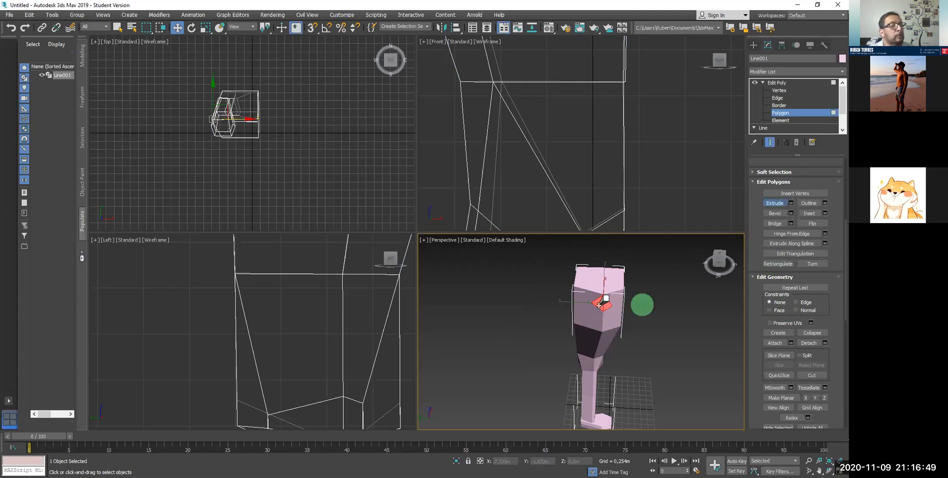
{"action": "left_click_drag", "start_coordinate": [608, 354], "coordinate": [631, 208]}
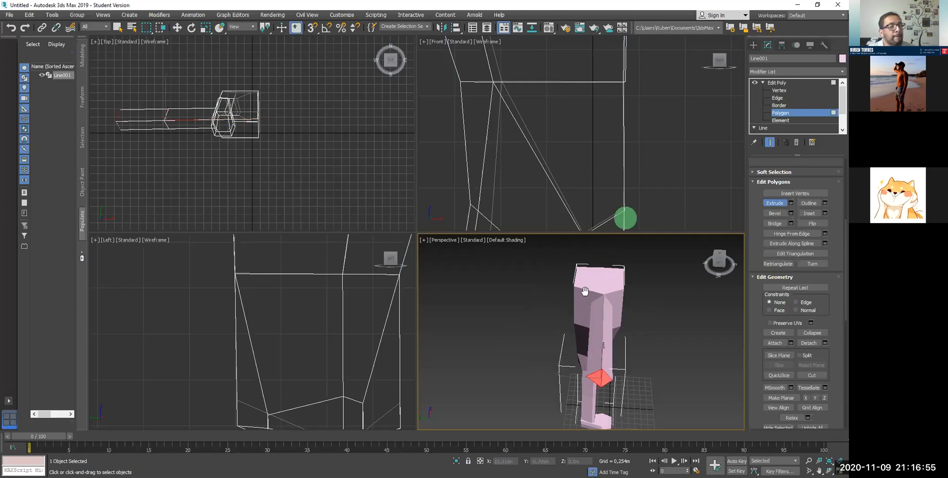
{"action": "middle_click_drag", "start_coordinate": [598, 300], "coordinate": [660, 269], "text": "alt"}
{"action": "middle_click_drag", "start_coordinate": [598, 300], "coordinate": [657, 232]}
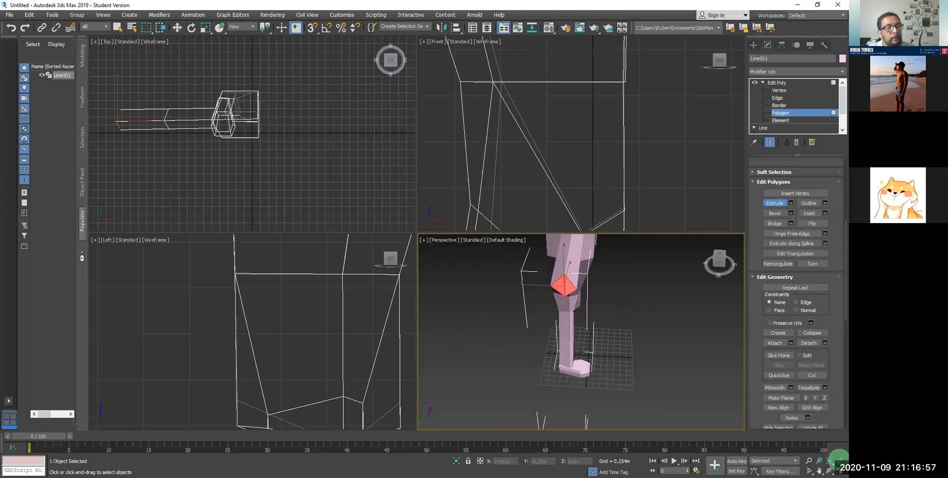
{"action": "left_click", "coordinate": [829, 471]}
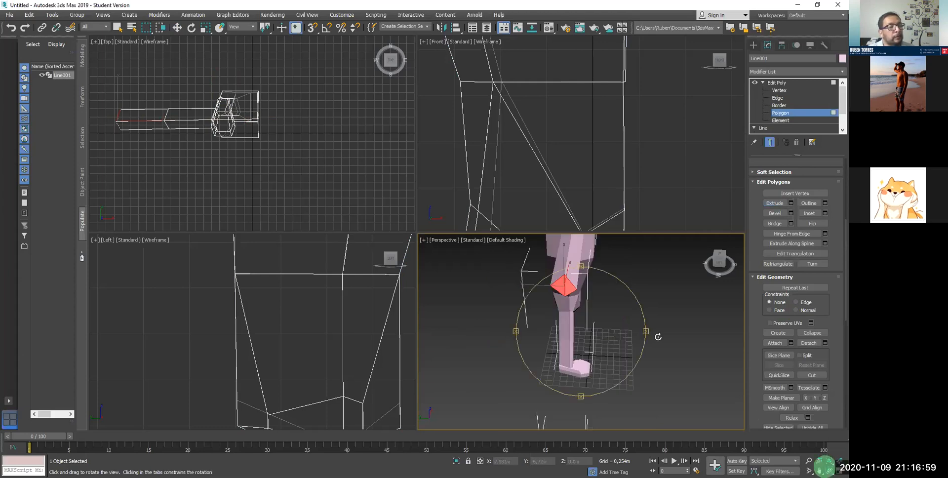
{"action": "left_click_drag", "start_coordinate": [645, 330], "coordinate": [594, 274]}
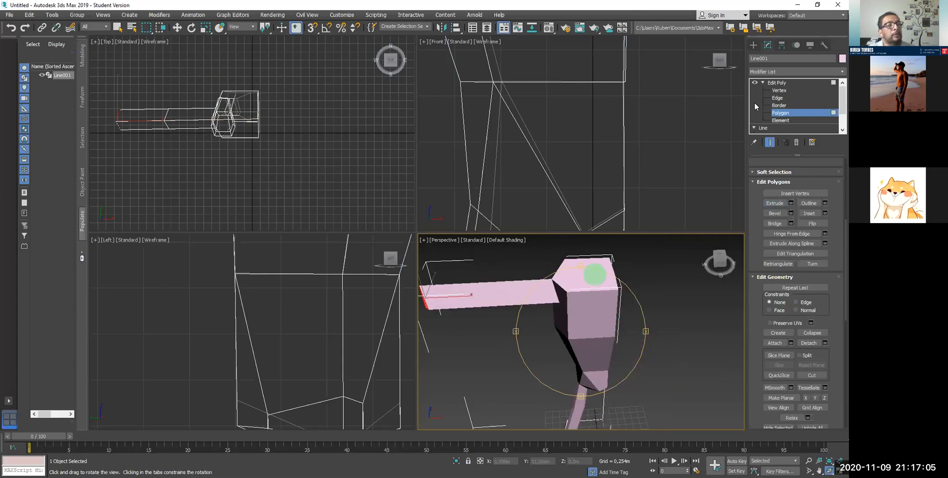
{"action": "left_click", "coordinate": [782, 114]}
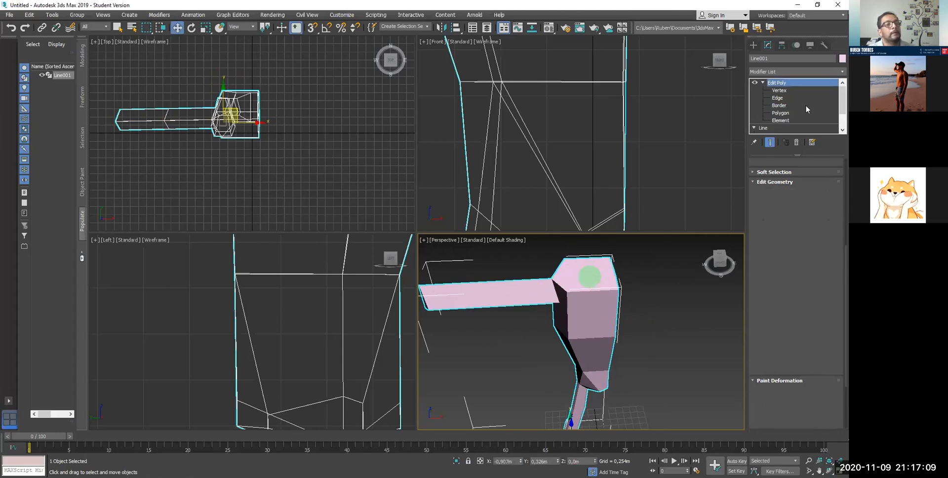
{"action": "left_click", "coordinate": [781, 106]}
{"action": "left_click", "coordinate": [781, 115]}
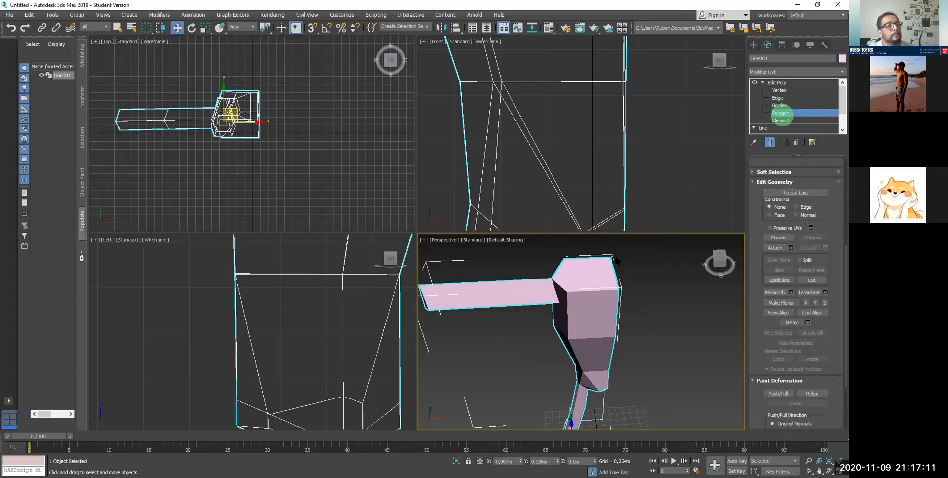
{"action": "left_click", "coordinate": [593, 280]}
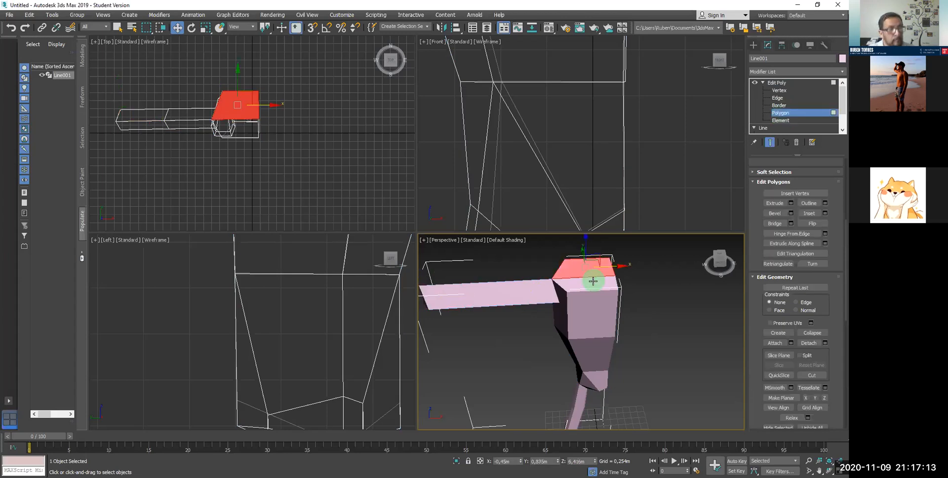
{"action": "left_click", "coordinate": [593, 281], "text": "ctrl"}
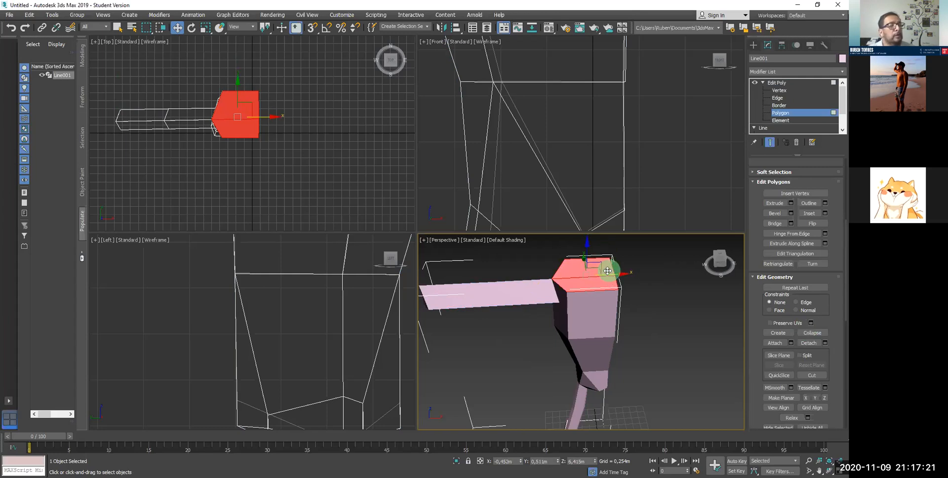
{"action": "left_click_drag", "start_coordinate": [608, 271], "coordinate": [611, 298]}
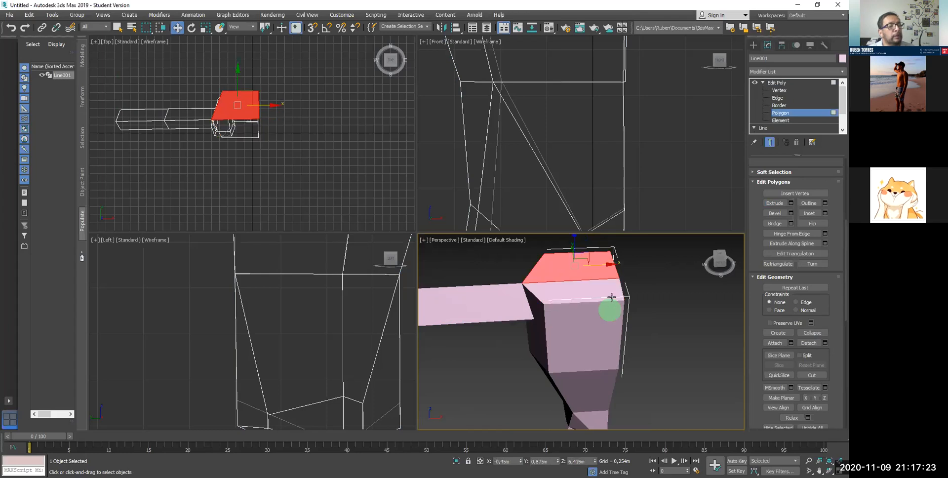
{"action": "left_click", "coordinate": [685, 293]}
{"action": "middle_click_drag", "start_coordinate": [670, 297], "coordinate": [643, 246]}
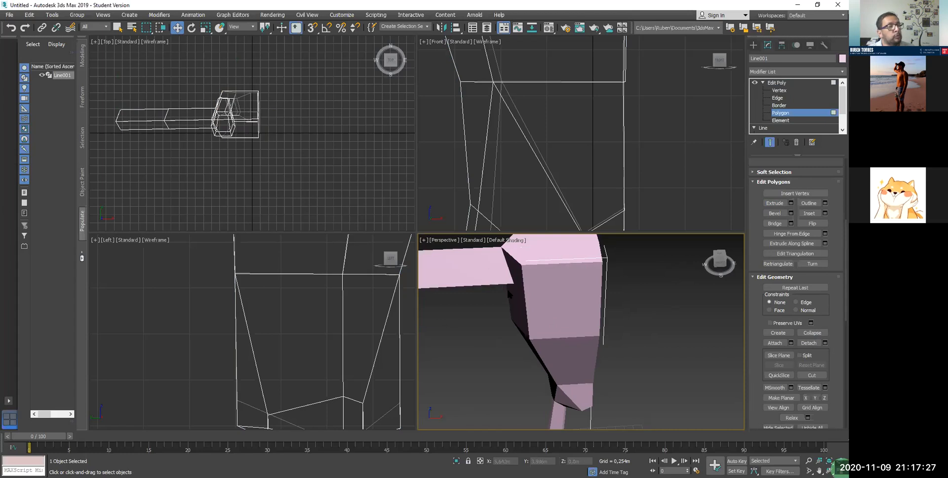
Step: Maximize the perspective view, leave polygon editing and add a Symmetry modifier above Edit Poly
{"action": "key", "text": "alt+w"}
{"action": "scroll", "coordinate": [489, 265], "scroll_direction": "down", "scroll_amount": 5}
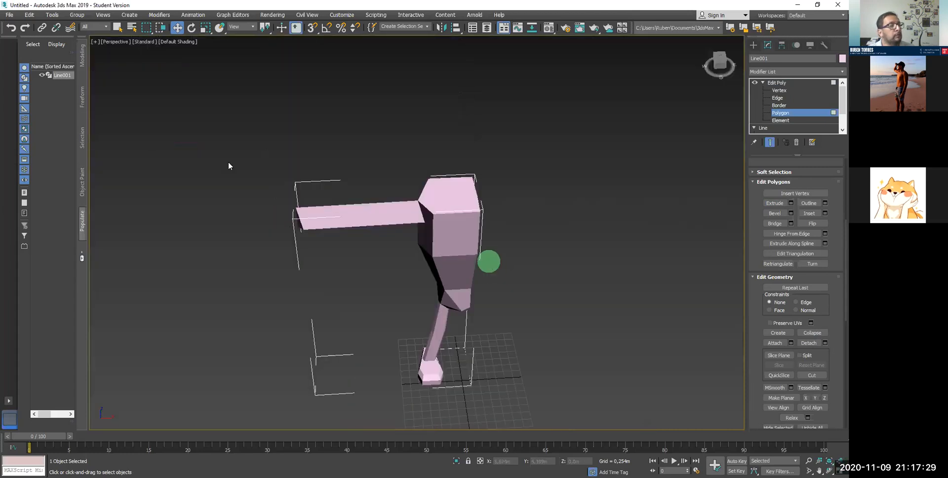
{"action": "scroll", "coordinate": [228, 161], "scroll_direction": "up", "scroll_amount": 3}
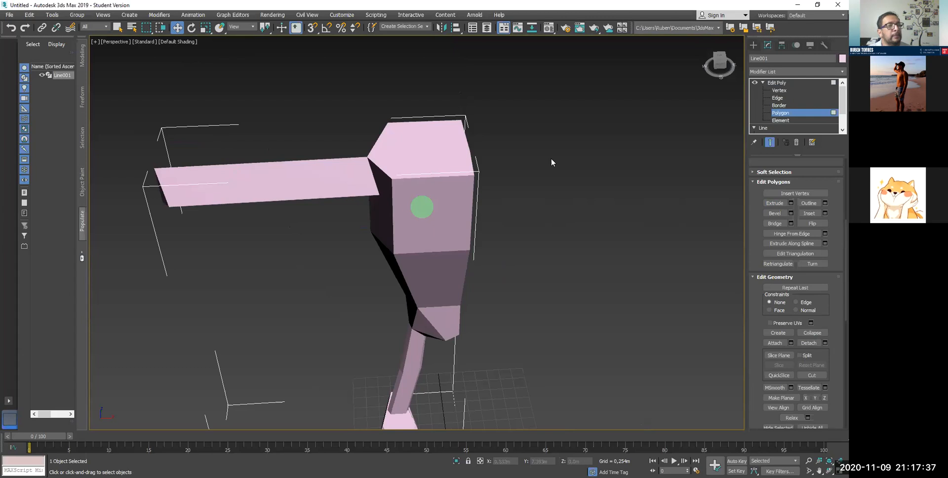
{"action": "left_click", "coordinate": [789, 112]}
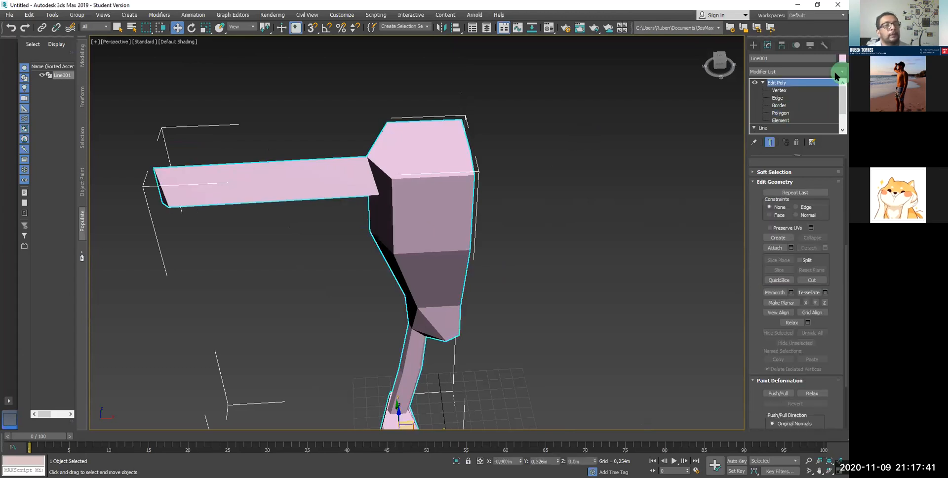
{"action": "left_click", "coordinate": [839, 72]}
{"action": "scroll", "coordinate": [835, 97], "scroll_direction": "down", "scroll_amount": 4}
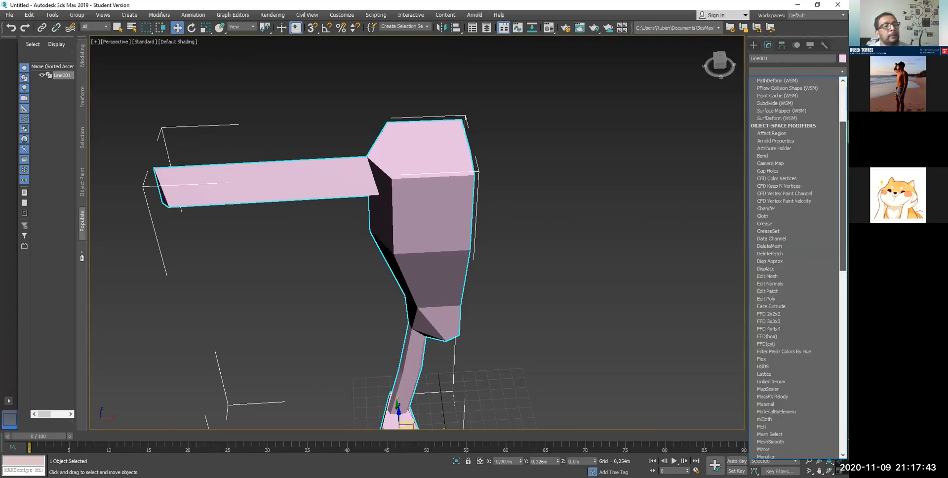
{"action": "scroll", "coordinate": [795, 266], "scroll_direction": "down", "scroll_amount": 15}
{"action": "scroll", "coordinate": [795, 266], "scroll_direction": "down", "scroll_amount": 2}
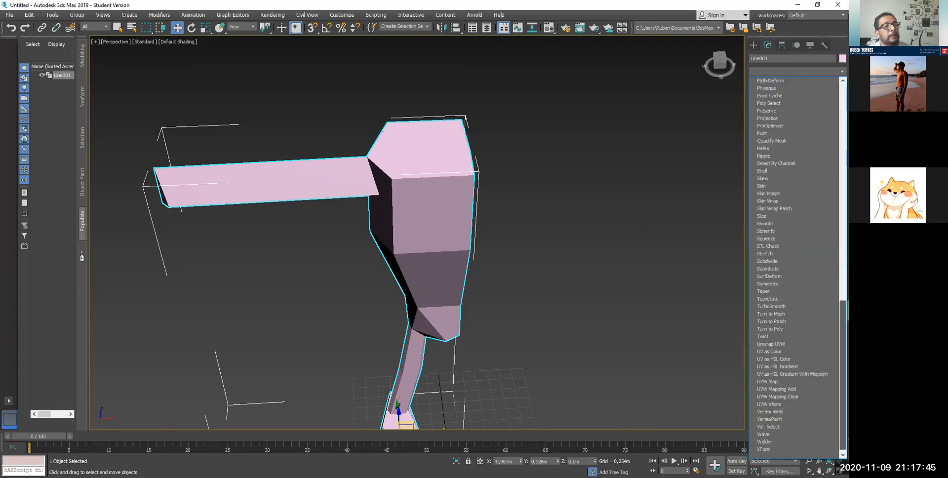
{"action": "left_click", "coordinate": [775, 285]}
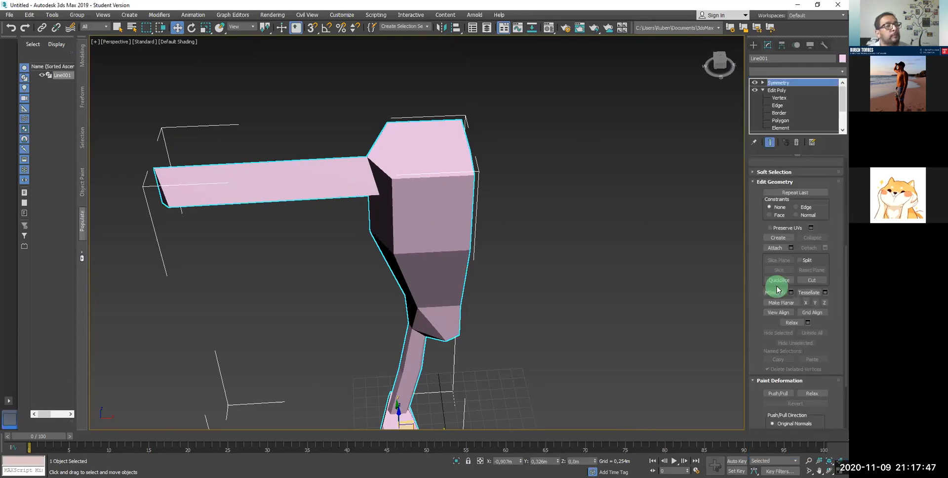
{"action": "middle_click", "coordinate": [626, 272]}
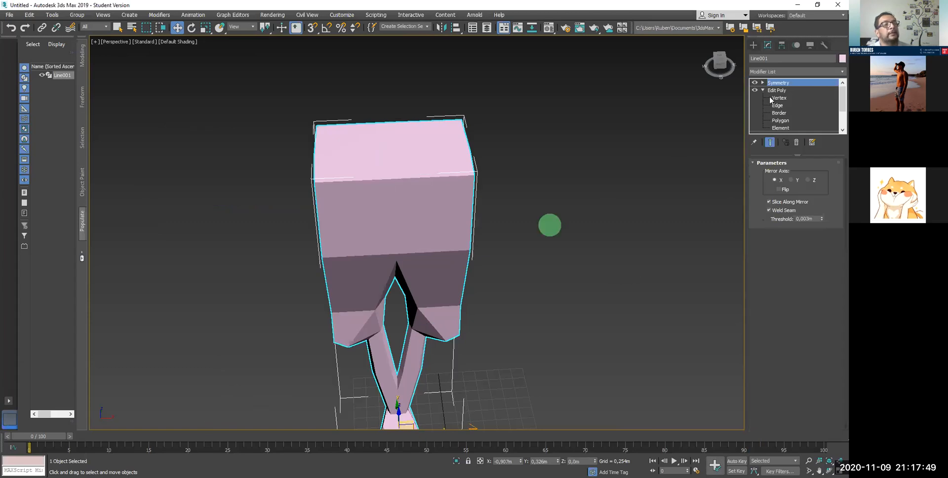
Step: Select the Symmetry modifier's mirror plane and move it along negative X until the two legs stand apart
{"action": "left_click", "coordinate": [763, 90]}
{"action": "left_click", "coordinate": [762, 83]}
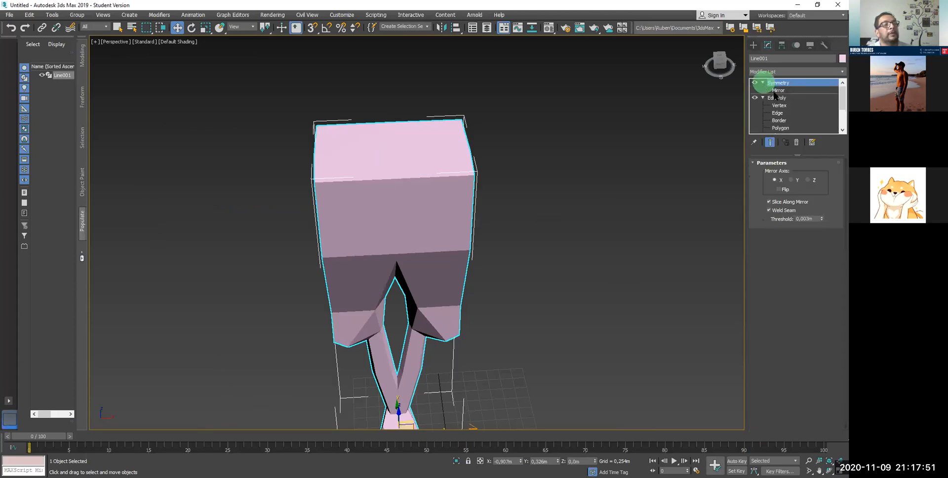
{"action": "left_click", "coordinate": [776, 91]}
{"action": "left_click_drag", "start_coordinate": [365, 331], "coordinate": [385, 370]}
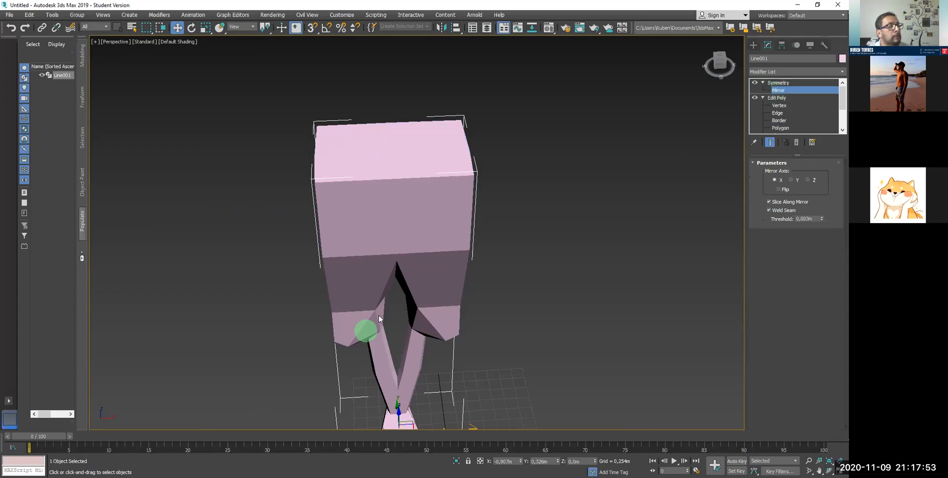
{"action": "middle_click_drag", "start_coordinate": [381, 318], "coordinate": [375, 239]}
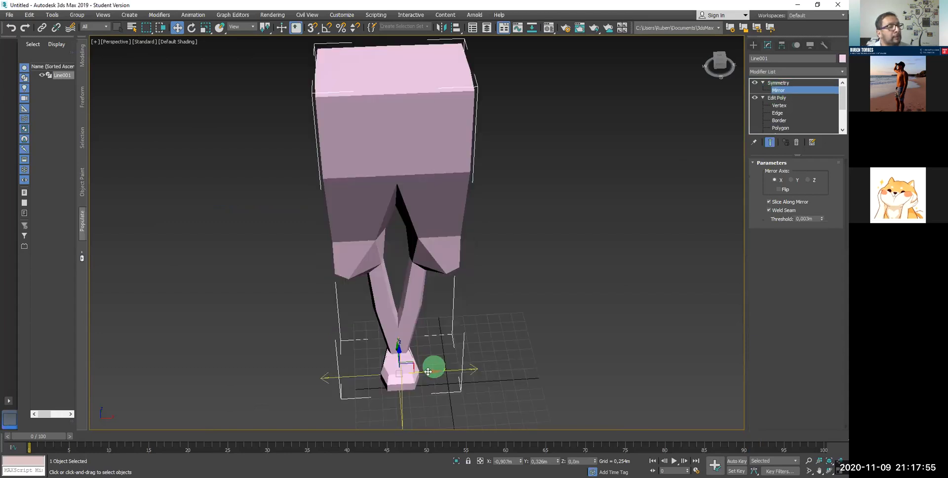
{"action": "left_click_drag", "start_coordinate": [428, 371], "coordinate": [474, 368]}
{"action": "left_click_drag", "start_coordinate": [391, 366], "coordinate": [388, 368]}
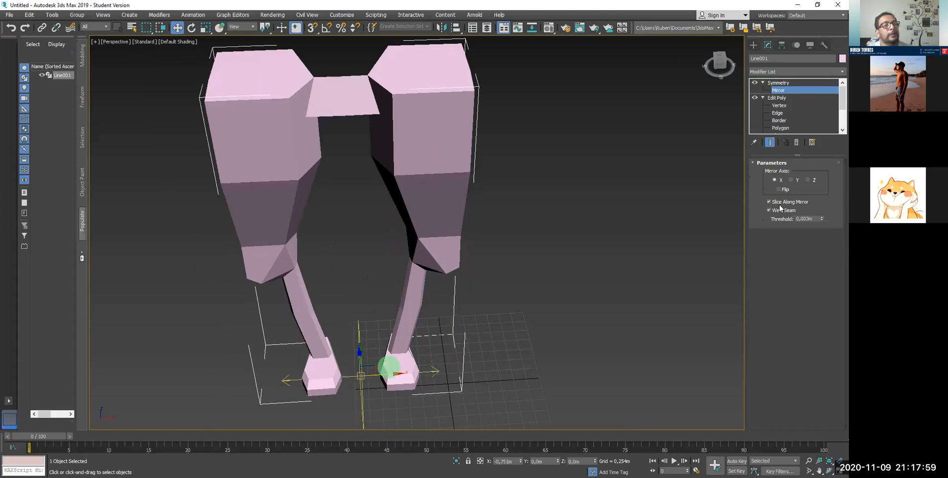
Step: Flip the symmetry on the X axis and move the mirror plane to about X 0.141 m, joining both halves with the arms outward
{"action": "left_click", "coordinate": [785, 189]}
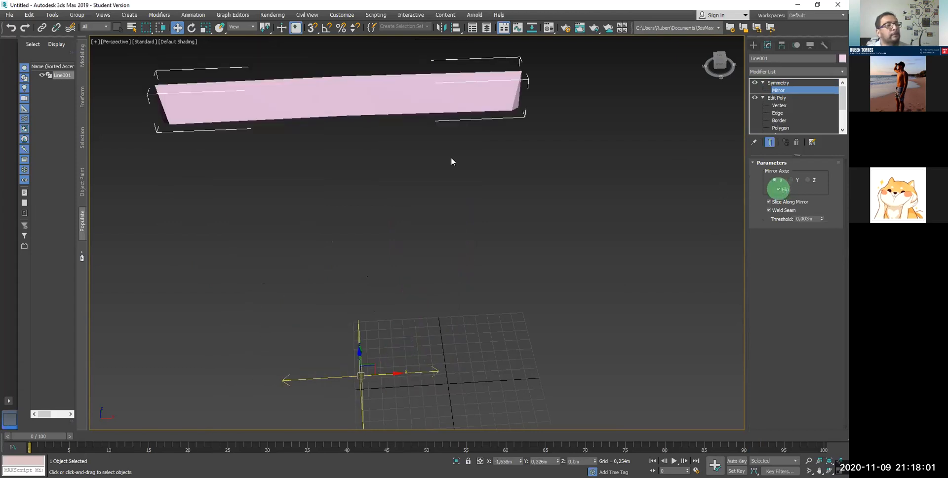
{"action": "left_click", "coordinate": [492, 143]}
{"action": "left_click_drag", "start_coordinate": [395, 371], "coordinate": [420, 372]}
{"action": "mouse_move", "coordinate": [480, 363]}
{"action": "left_mouse_down"}
{"action": "mouse_move", "coordinate": [493, 360]}
{"action": "mouse_move", "coordinate": [472, 348]}
{"action": "left_mouse_up"}
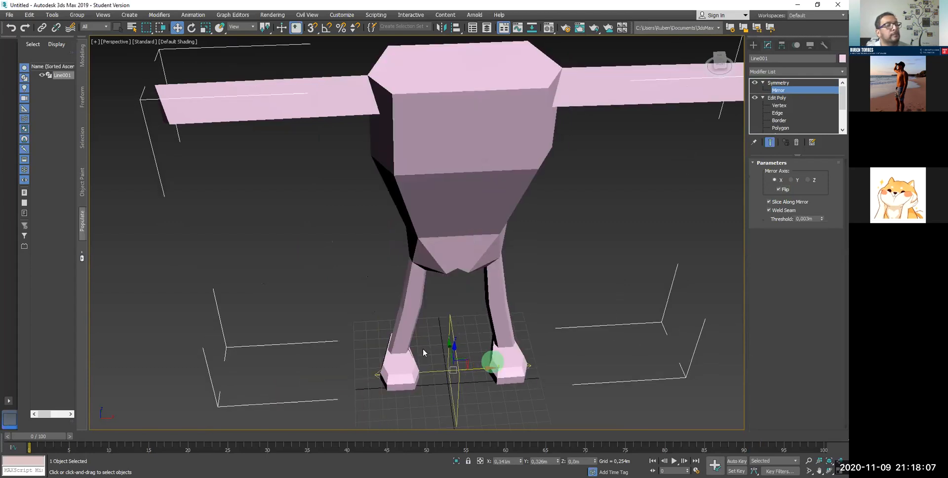
{"action": "middle_click_drag", "start_coordinate": [422, 348], "coordinate": [423, 352]}
{"action": "scroll", "coordinate": [423, 352], "scroll_direction": "down", "scroll_amount": 3}
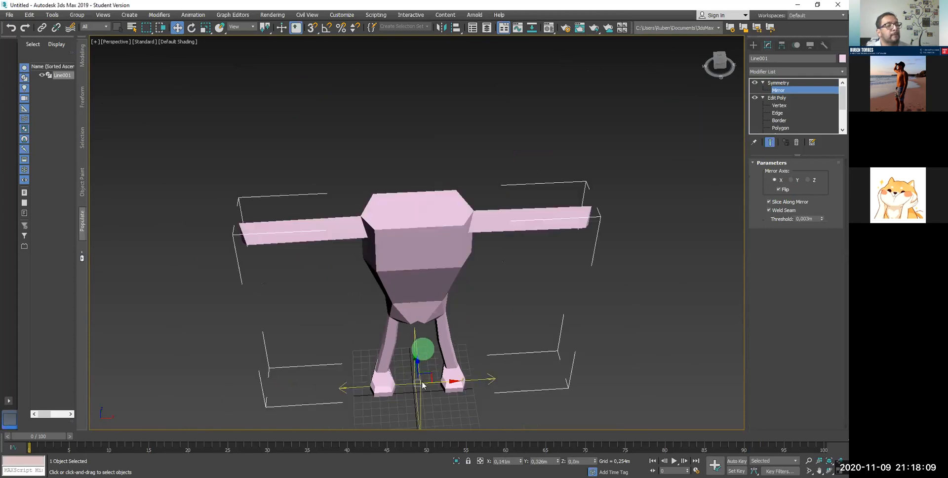
{"action": "scroll", "coordinate": [421, 381], "scroll_direction": "up", "scroll_amount": 3}
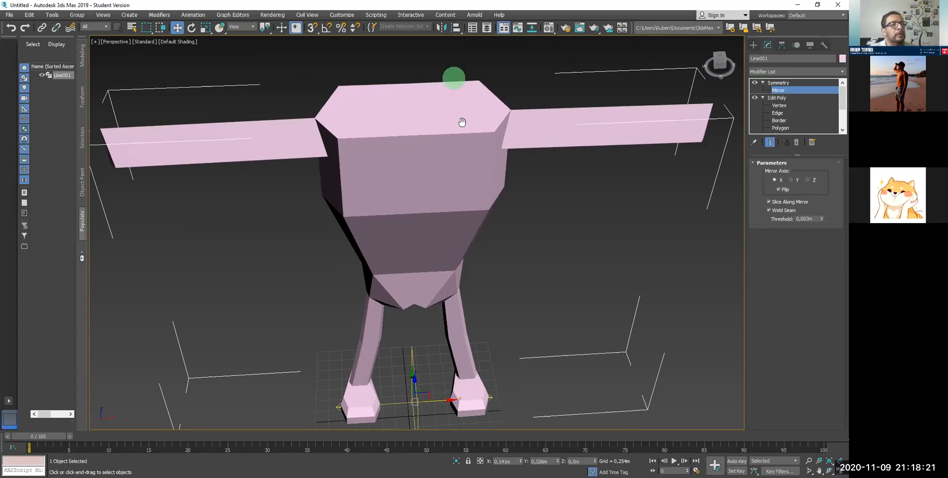
{"action": "middle_click_drag", "start_coordinate": [708, 116], "coordinate": [713, 155]}
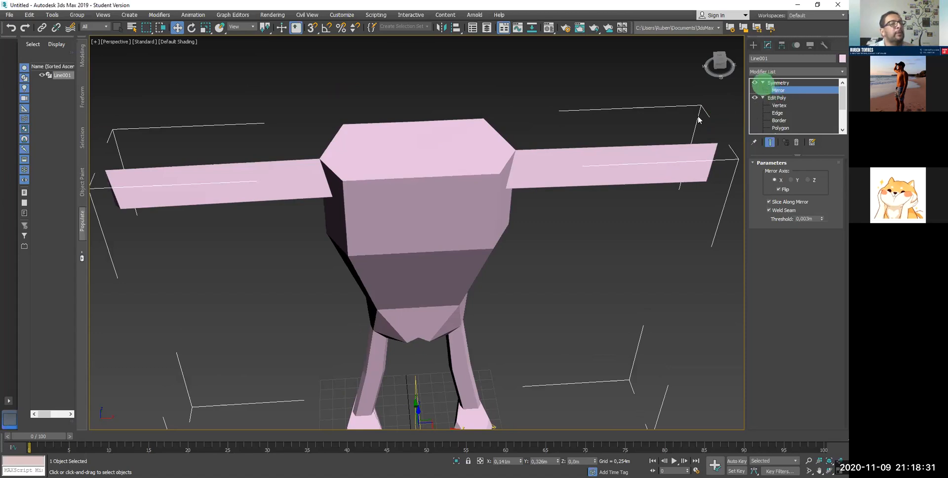
{"action": "left_click", "coordinate": [763, 83]}
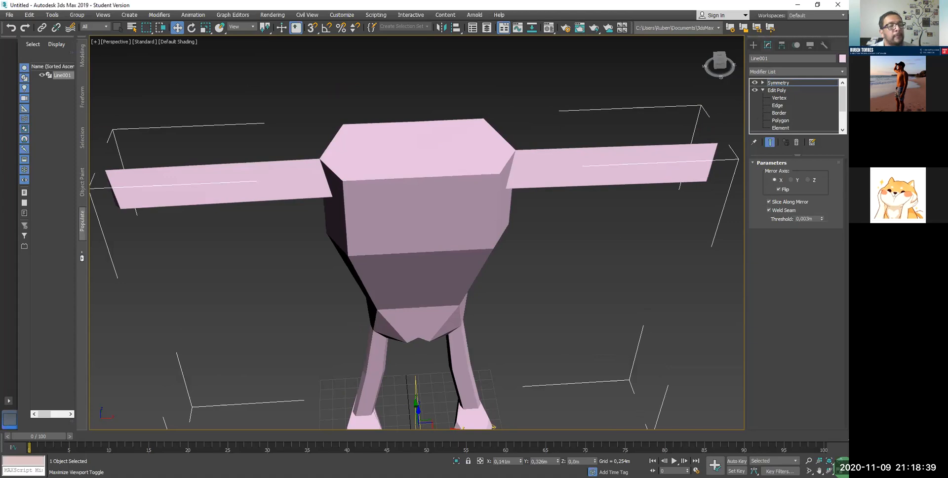
Step: Restore the four-view layout and create a box above the torso in the front view, about 1.13 m long and 0.98 m wide
{"action": "left_click", "coordinate": [839, 471]}
{"action": "scroll", "coordinate": [567, 110], "scroll_direction": "down", "scroll_amount": 5}
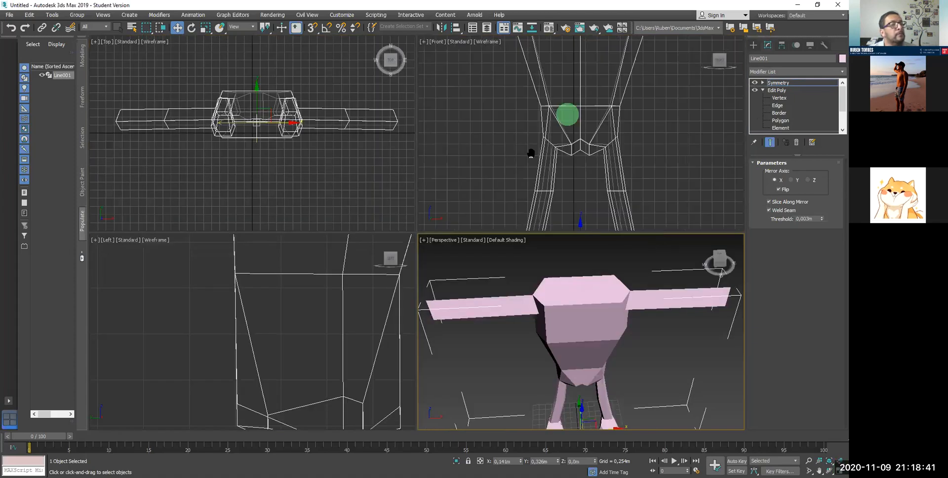
{"action": "scroll", "coordinate": [527, 149], "scroll_direction": "up", "scroll_amount": 3}
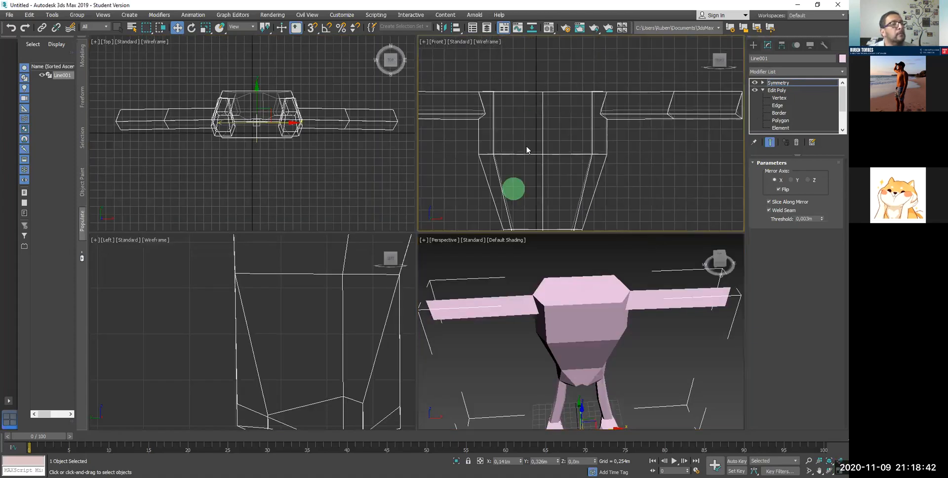
{"action": "left_click", "coordinate": [753, 45]}
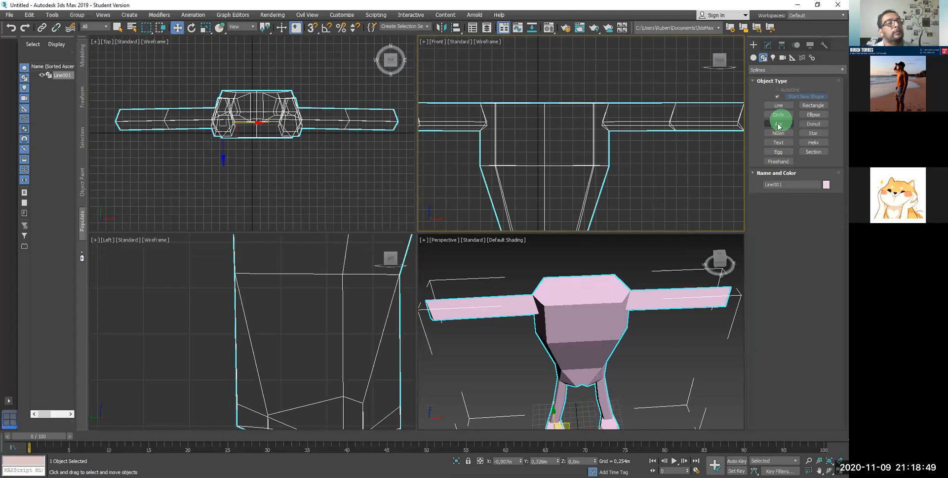
{"action": "left_click", "coordinate": [753, 59]}
{"action": "left_click", "coordinate": [778, 99]}
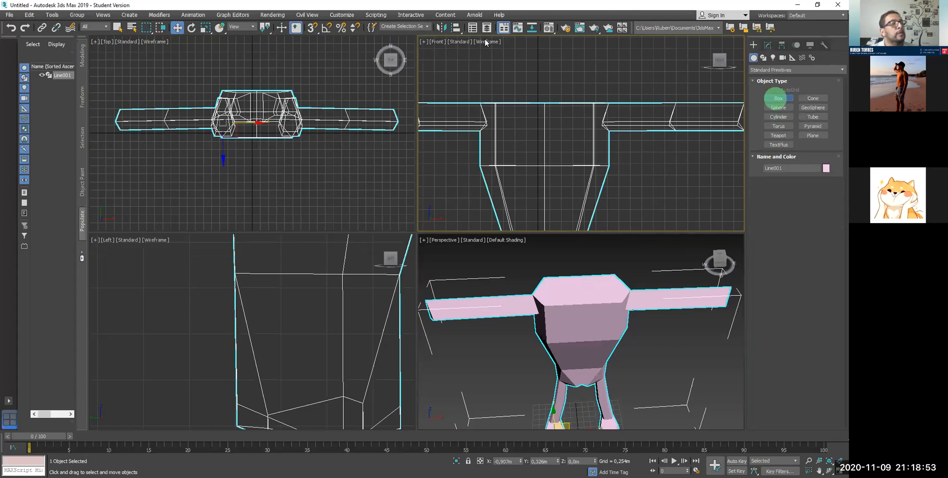
{"action": "left_click_drag", "start_coordinate": [526, 46], "coordinate": [570, 97]}
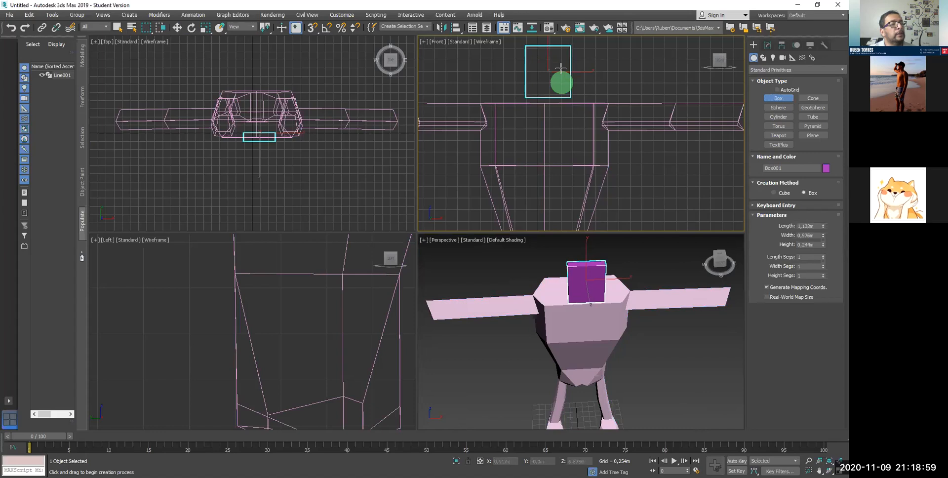
{"action": "left_click", "coordinate": [554, 65]}
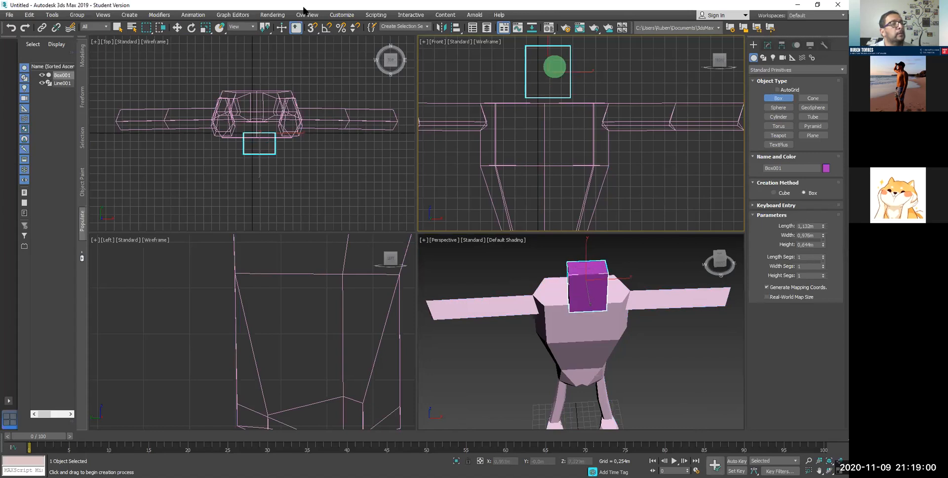
Step: Move the box upward and sideways in the front view so it sits centred above the torso
{"action": "left_click", "coordinate": [179, 29]}
{"action": "left_click_drag", "start_coordinate": [544, 48], "coordinate": [551, 35]}
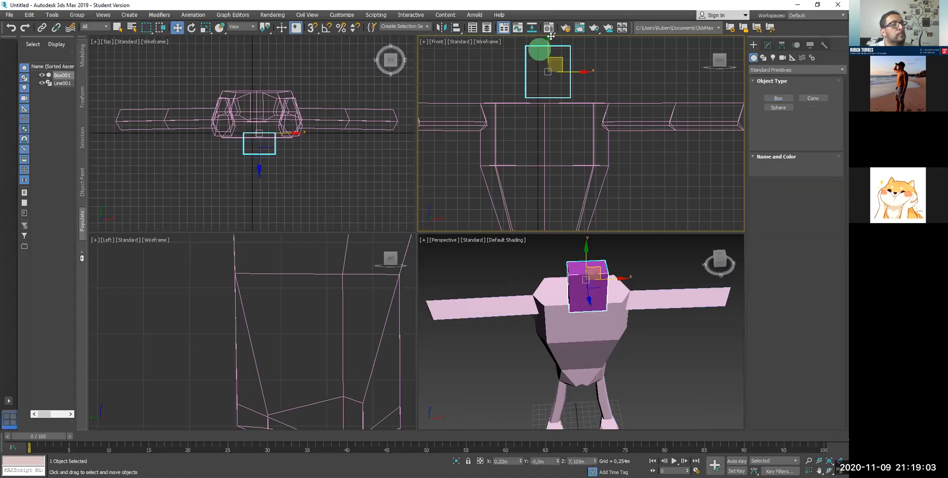
{"action": "left_click_drag", "start_coordinate": [560, 57], "coordinate": [558, 59]}
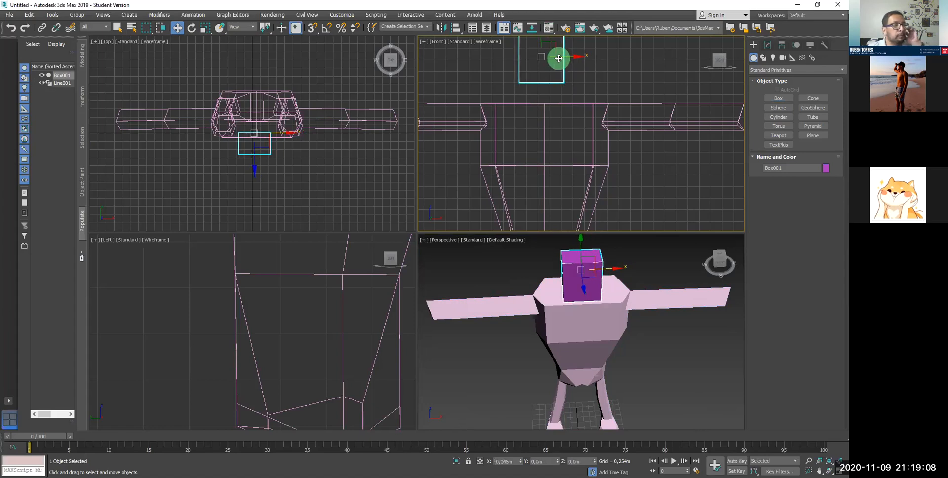
Step: Move the box backward in the top and left views to about Y 0.9 m, placing it over the torso's depth
{"action": "right_click", "coordinate": [254, 115]}
{"action": "left_click_drag", "start_coordinate": [252, 91], "coordinate": [251, 96]}
{"action": "scroll", "coordinate": [283, 335], "scroll_direction": "down", "scroll_amount": 5}
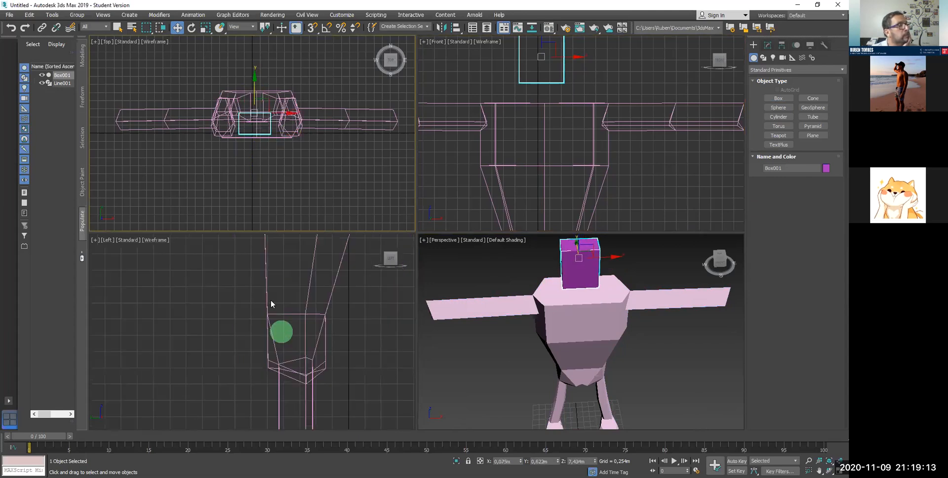
{"action": "scroll", "coordinate": [271, 303], "scroll_direction": "down", "scroll_amount": 5}
{"action": "middle_click", "coordinate": [315, 278]}
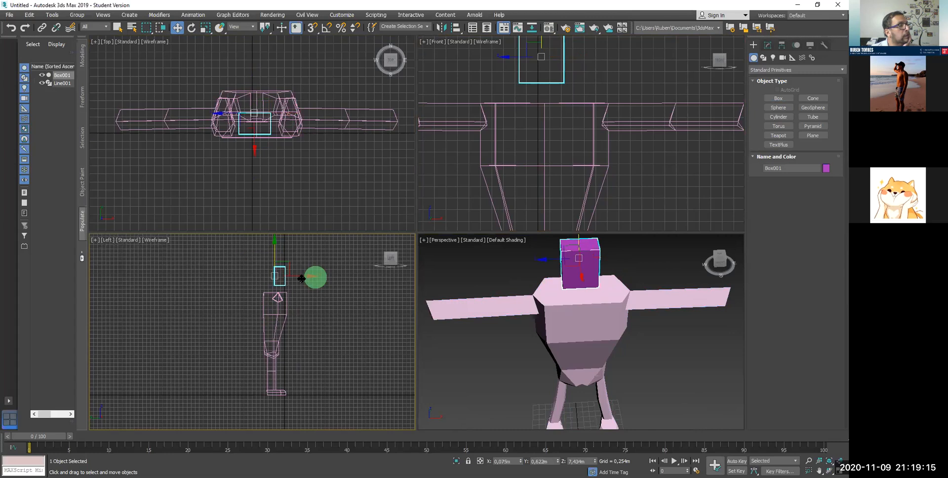
{"action": "left_click_drag", "start_coordinate": [294, 275], "coordinate": [289, 275]}
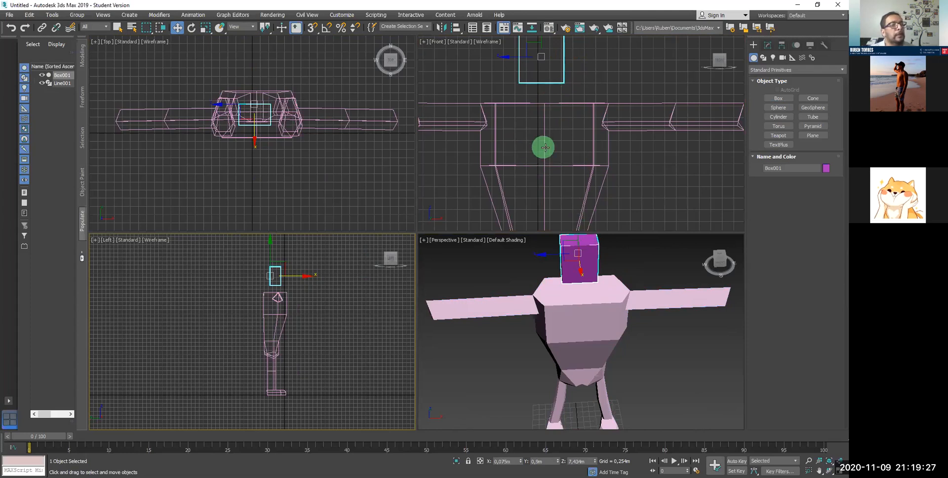
Step: Set the box's length, width and height segments to 6 each
{"action": "middle_click_drag", "start_coordinate": [543, 145], "coordinate": [561, 179]}
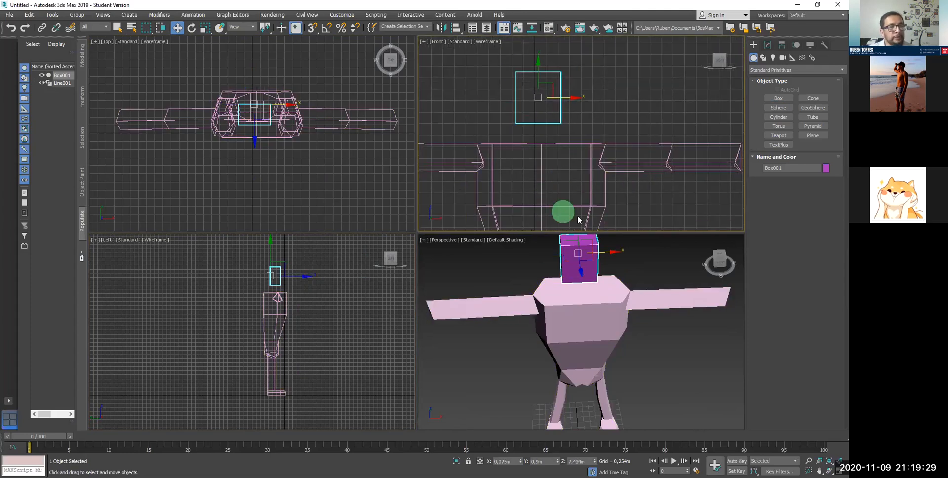
{"action": "left_click", "coordinate": [768, 47]}
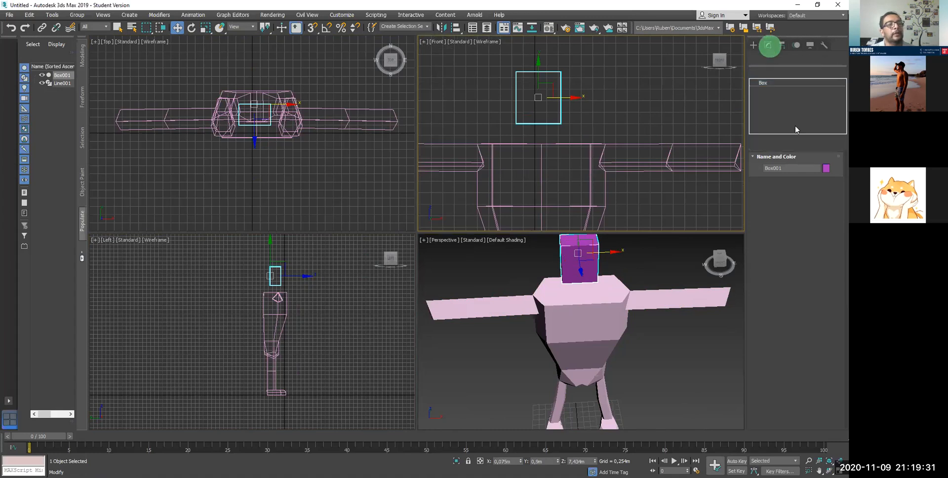
{"action": "double_click", "coordinate": [808, 207]}
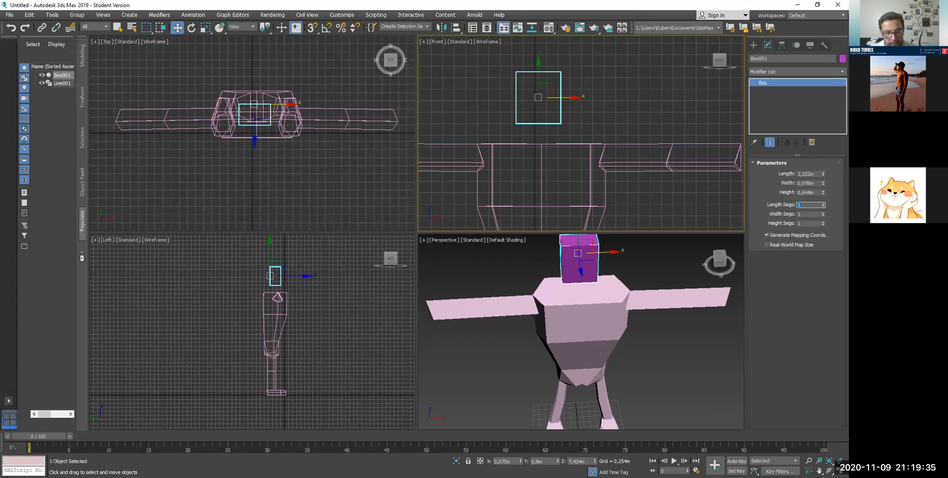
{"action": "type", "text": "6"}
{"action": "key", "text": "Tab"}
{"action": "type", "text": "5"}
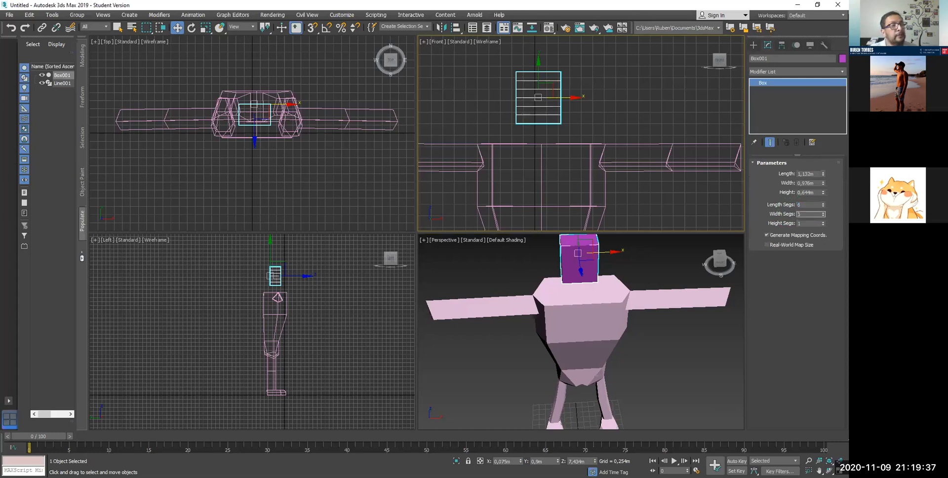
{"action": "key", "text": "Tab"}
{"action": "type", "text": "6"}
{"action": "key", "text": "Tab"}
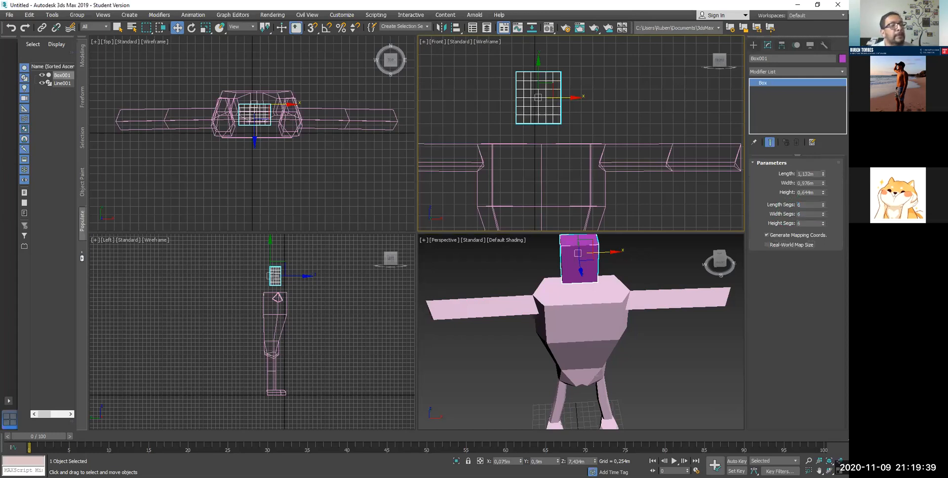
Step: Add a Spherify modifier to the box to round it into a head
{"action": "left_click", "coordinate": [836, 73]}
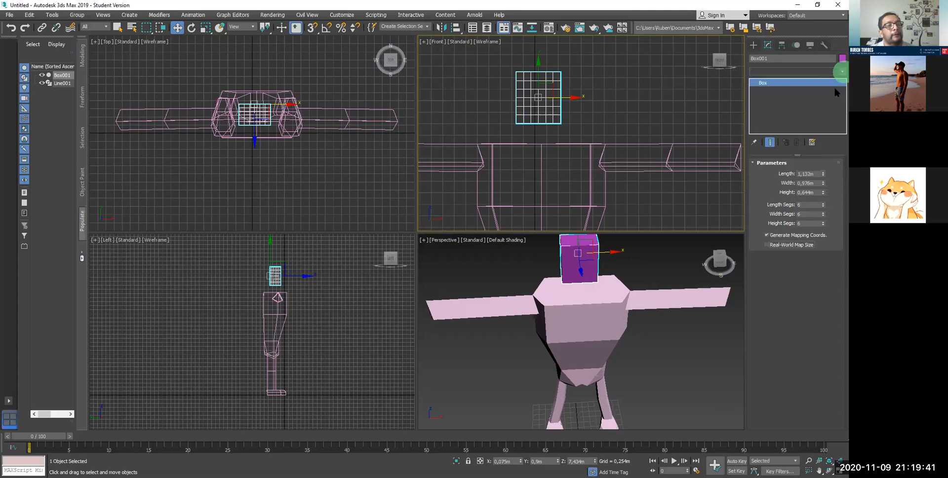
{"action": "left_click", "coordinate": [841, 249]}
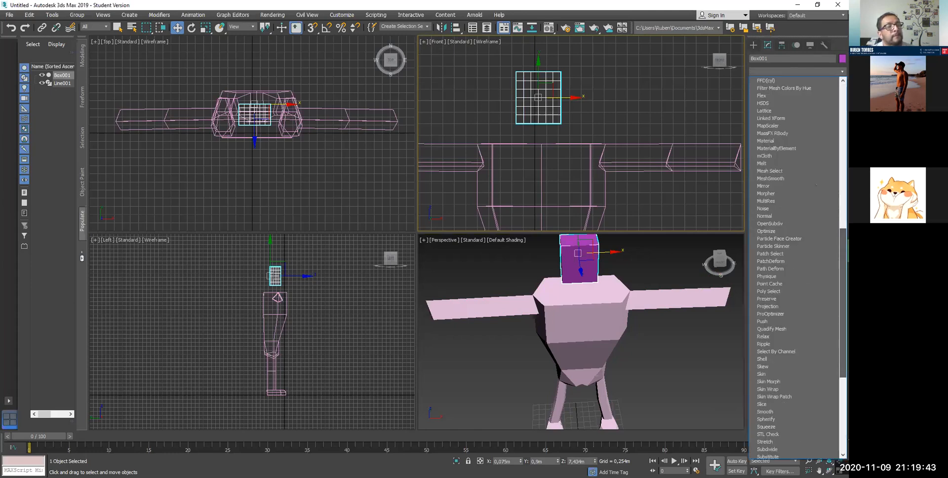
{"action": "left_click_drag", "start_coordinate": [842, 251], "coordinate": [841, 304]}
{"action": "scroll", "coordinate": [784, 344], "scroll_direction": "down", "scroll_amount": 1}
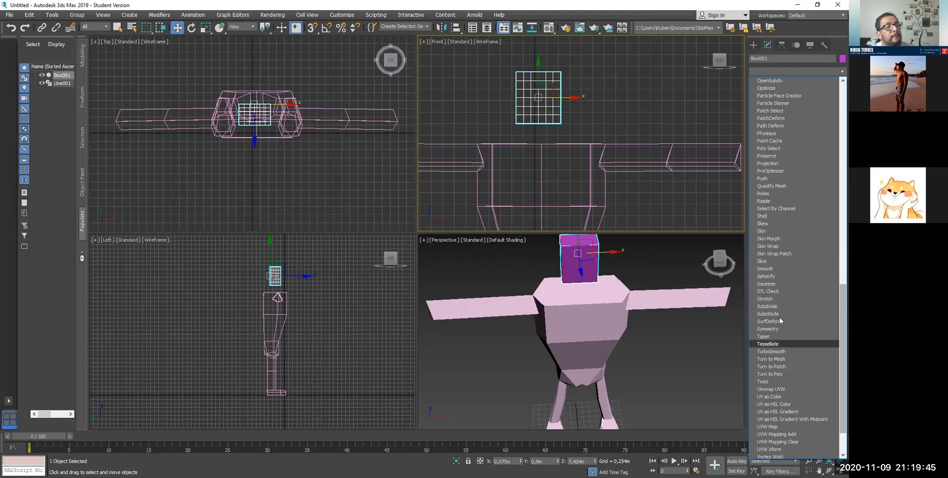
{"action": "left_click", "coordinate": [757, 278]}
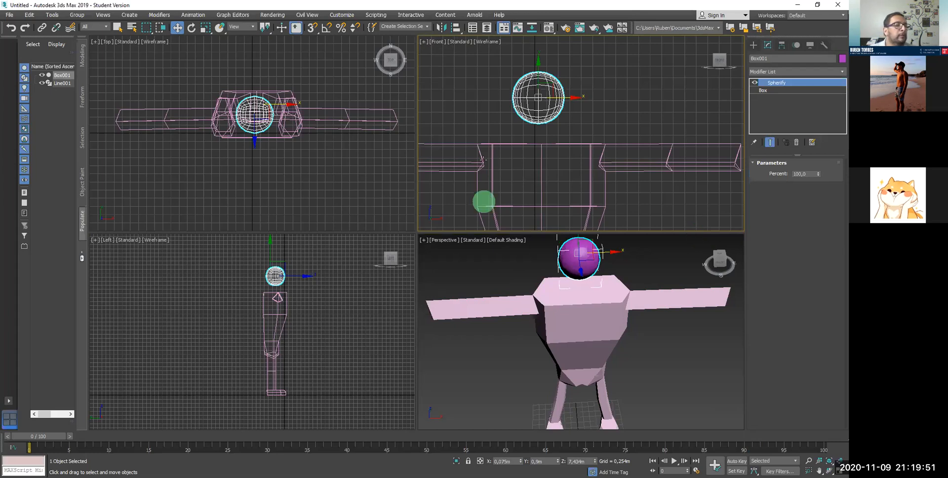
Step: Move the head in the front view to about X 0.163 m, Z 7.363 m, aligning it with the torso's centre line
{"action": "scroll", "coordinate": [546, 148], "scroll_direction": "up", "scroll_amount": 2}
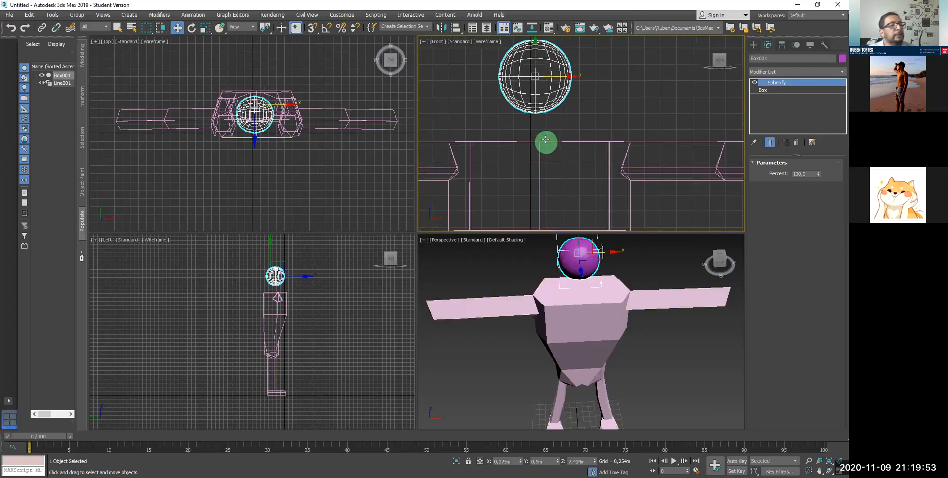
{"action": "scroll", "coordinate": [545, 140], "scroll_direction": "up", "scroll_amount": 2}
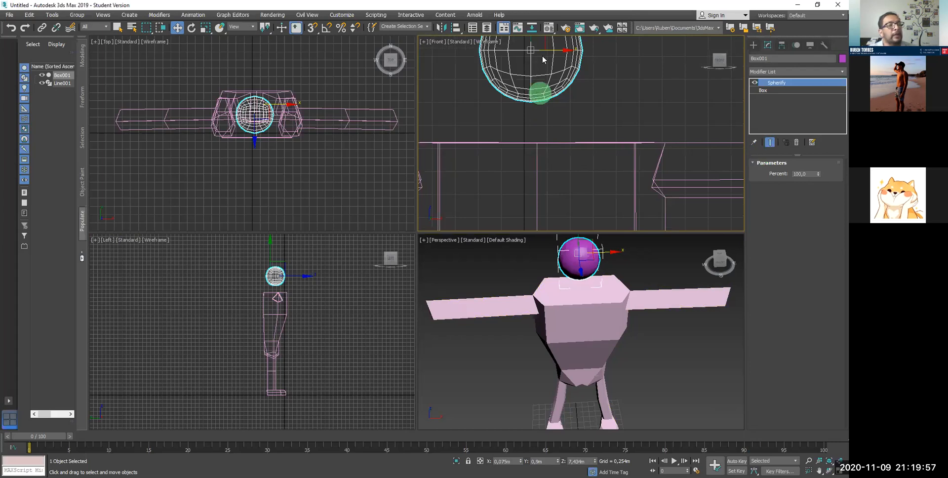
{"action": "mouse_move", "coordinate": [553, 50]}
{"action": "left_mouse_down"}
{"action": "mouse_move", "coordinate": [562, 57]}
{"action": "mouse_move", "coordinate": [540, 48]}
{"action": "left_mouse_up"}
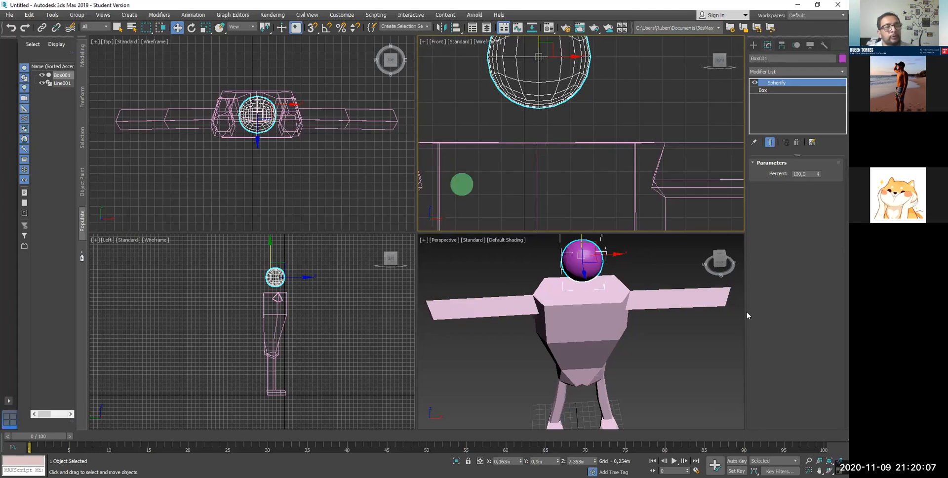
Step: Select the body and add a second Edit Poly modifier above Symmetry
{"action": "left_click", "coordinate": [557, 159]}
{"action": "left_click", "coordinate": [570, 293]}
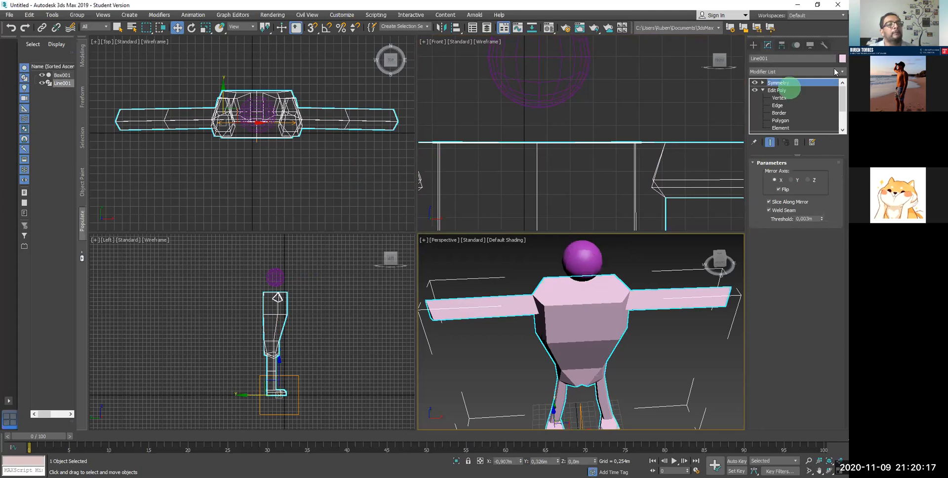
{"action": "left_click", "coordinate": [835, 72]}
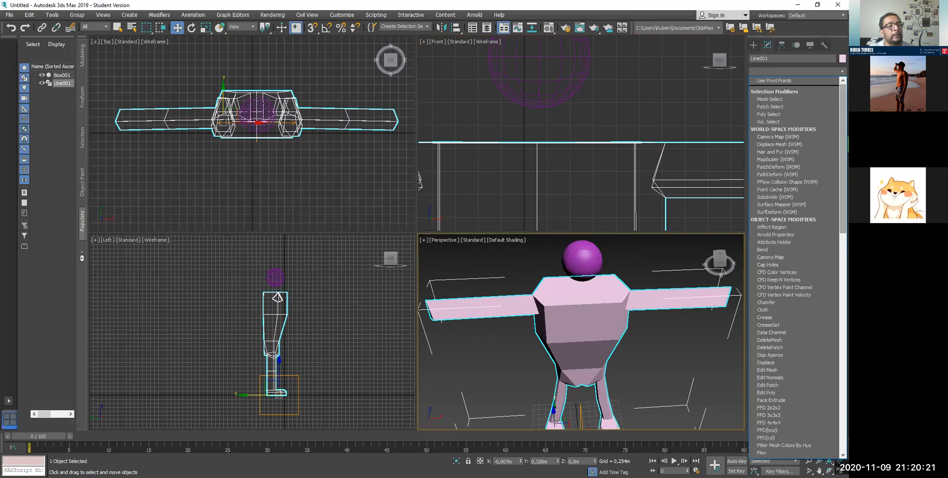
{"action": "scroll", "coordinate": [756, 227], "scroll_direction": "down", "scroll_amount": 15}
{"action": "left_click", "coordinate": [764, 221]}
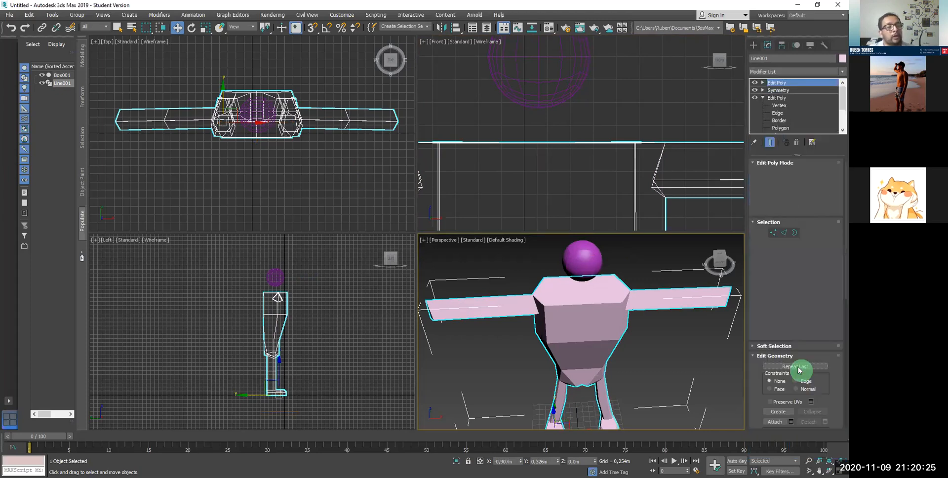
Step: Use Cut to draw a small outline of edges on the torso's top face beneath the head
{"action": "scroll", "coordinate": [830, 377], "scroll_direction": "down", "scroll_amount": 2}
{"action": "left_click", "coordinate": [811, 400]}
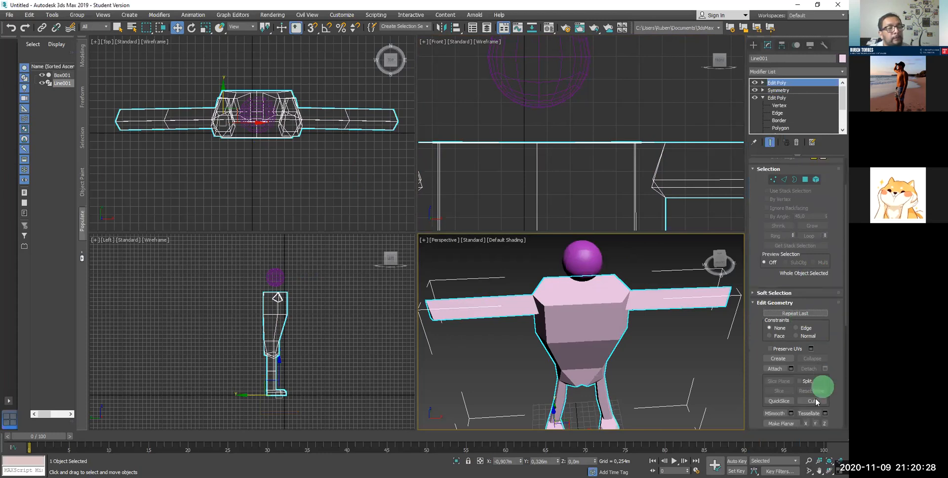
{"action": "left_click", "coordinate": [570, 290]}
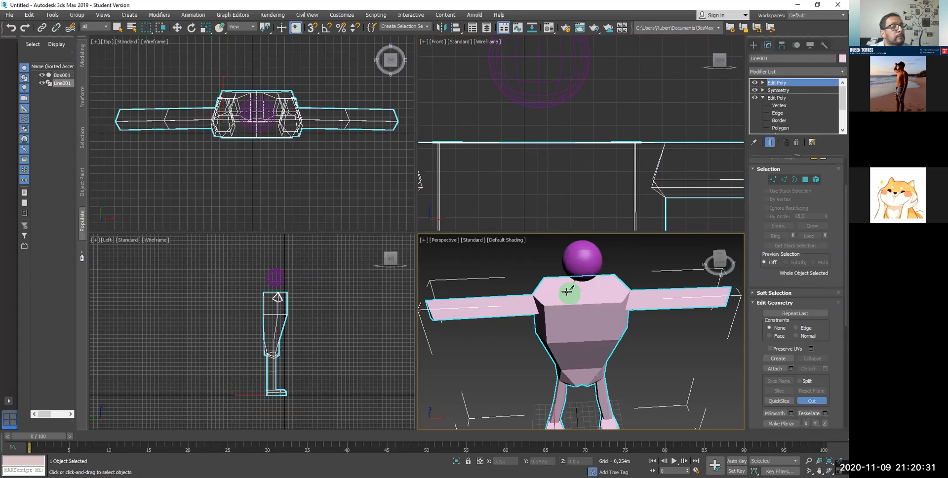
{"action": "left_click", "coordinate": [585, 293]}
{"action": "left_click", "coordinate": [596, 289]}
{"action": "left_click", "coordinate": [582, 279]}
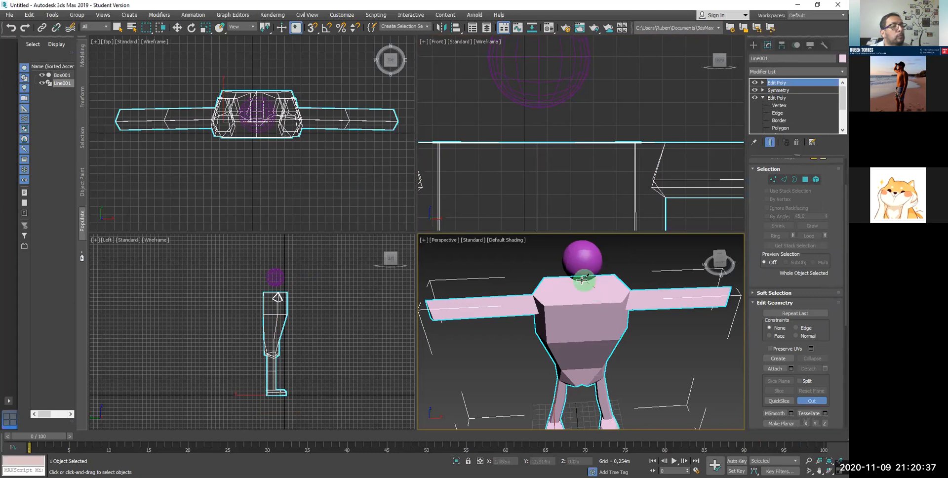
{"action": "left_click", "coordinate": [788, 158]}
{"action": "left_click", "coordinate": [701, 160]}
Step: Switch the upper Edit Poly to Polygon level and turn off the Cut tool
{"action": "left_click", "coordinate": [772, 93]}
{"action": "left_click", "coordinate": [763, 83]}
{"action": "left_click", "coordinate": [780, 113]}
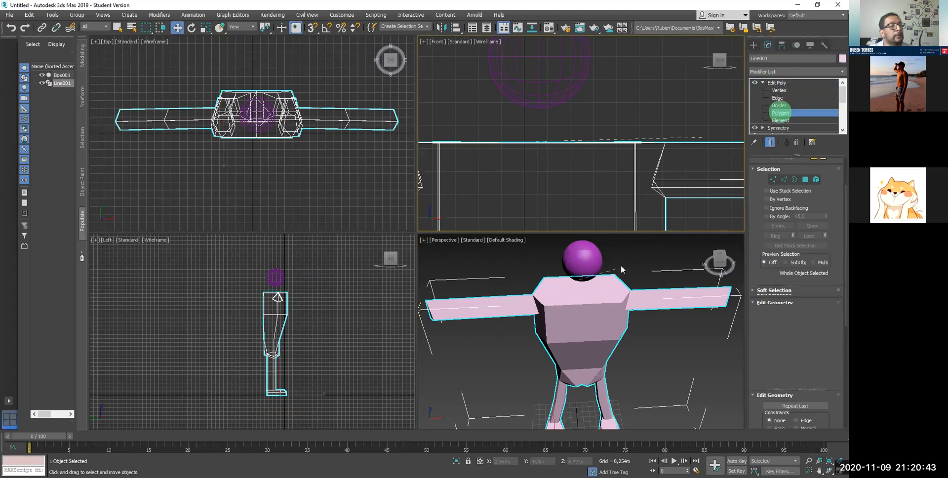
{"action": "left_click", "coordinate": [578, 292]}
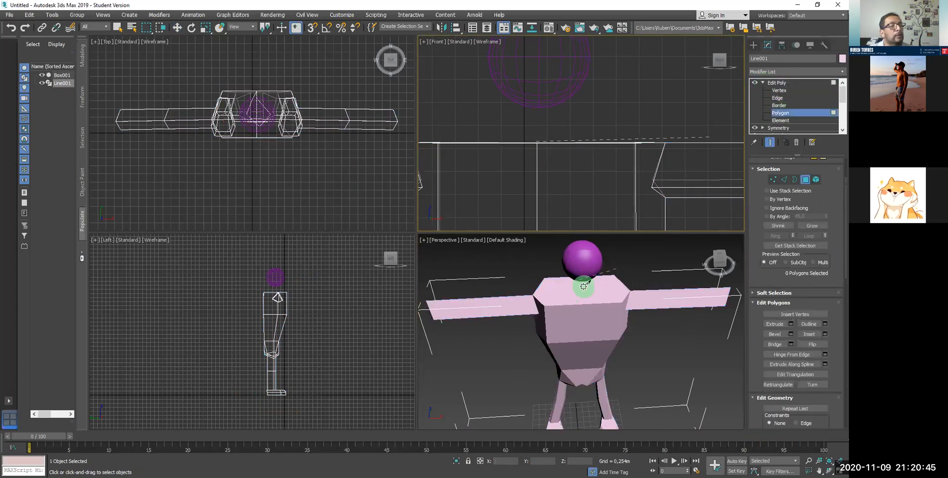
{"action": "scroll", "coordinate": [837, 299], "scroll_direction": "down", "scroll_amount": 3}
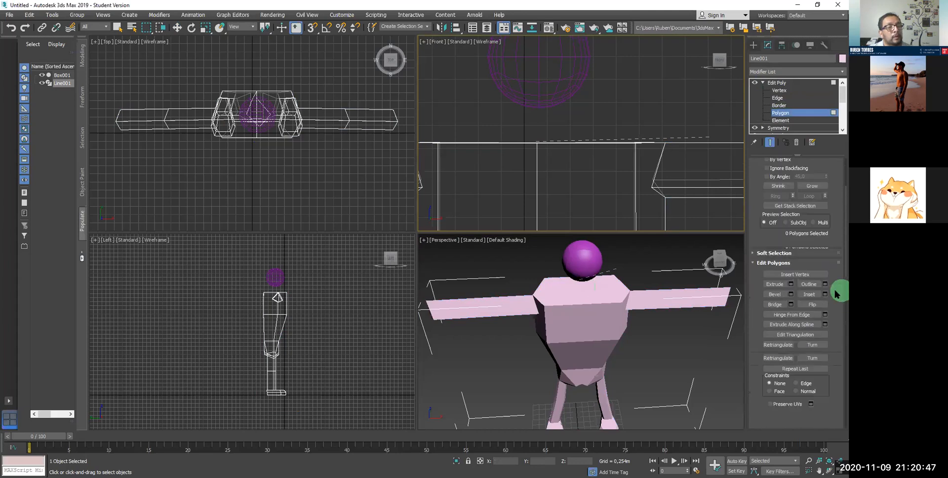
{"action": "left_click", "coordinate": [812, 363]}
{"action": "right_click", "coordinate": [582, 289]}
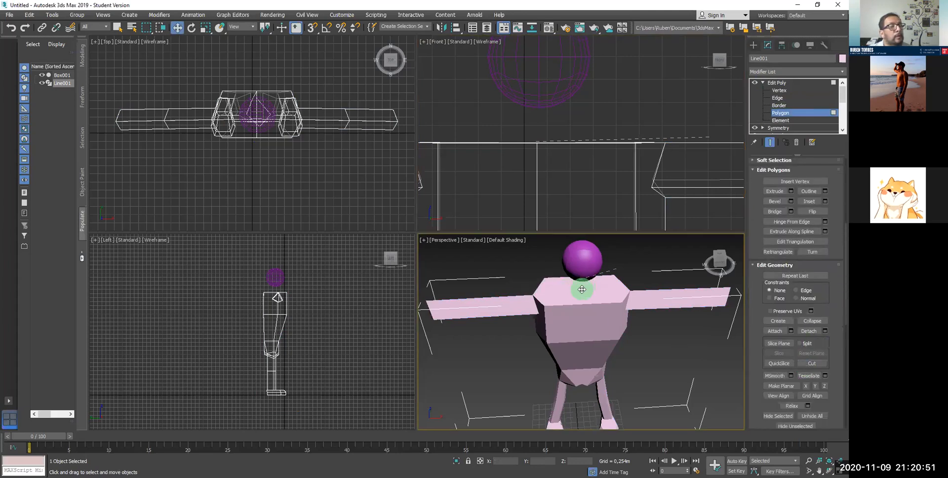
Step: Select the front polygon of the torso's top face on the negative X side, next to the cut edges
{"action": "key", "text": "4"}
{"action": "key", "text": "4"}
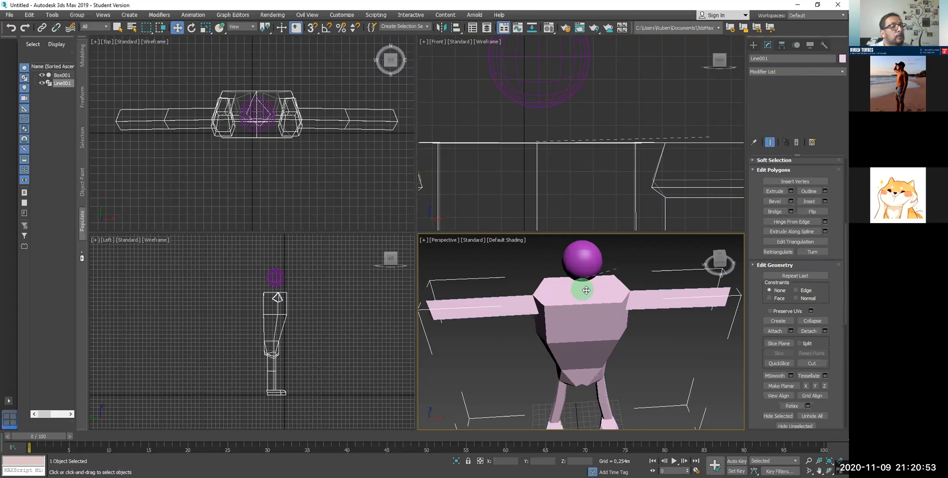
{"action": "left_click", "coordinate": [585, 291]}
{"action": "scroll", "coordinate": [583, 286], "scroll_direction": "up", "scroll_amount": 6}
{"action": "left_click_drag", "start_coordinate": [571, 269], "coordinate": [581, 308]}
{"action": "scroll", "coordinate": [582, 306], "scroll_direction": "down", "scroll_amount": 5}
{"action": "scroll", "coordinate": [582, 306], "scroll_direction": "up", "scroll_amount": 4}
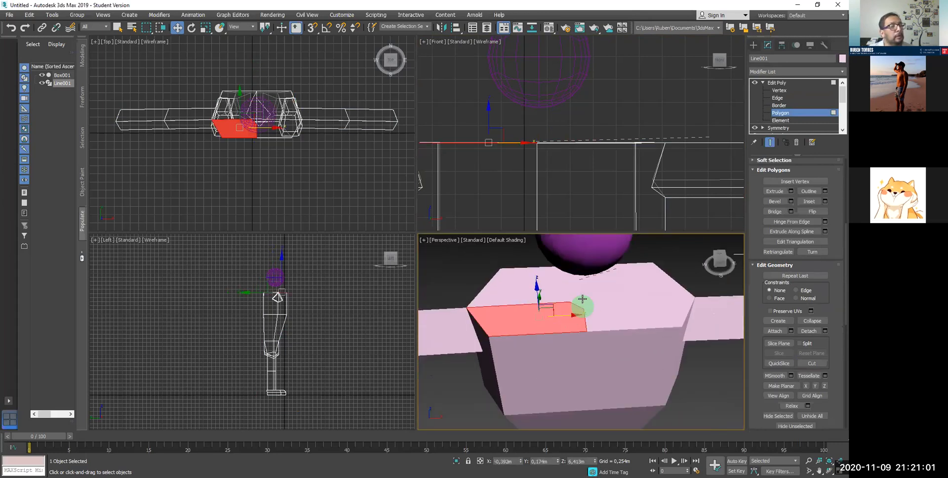
Step: Delete the polygons enclosed by the cut outline on the torso's top face to open a neck hole
{"action": "left_click", "coordinate": [581, 292]}
{"action": "left_click_drag", "start_coordinate": [567, 292], "coordinate": [598, 337]}
{"action": "key", "text": "Delete"}
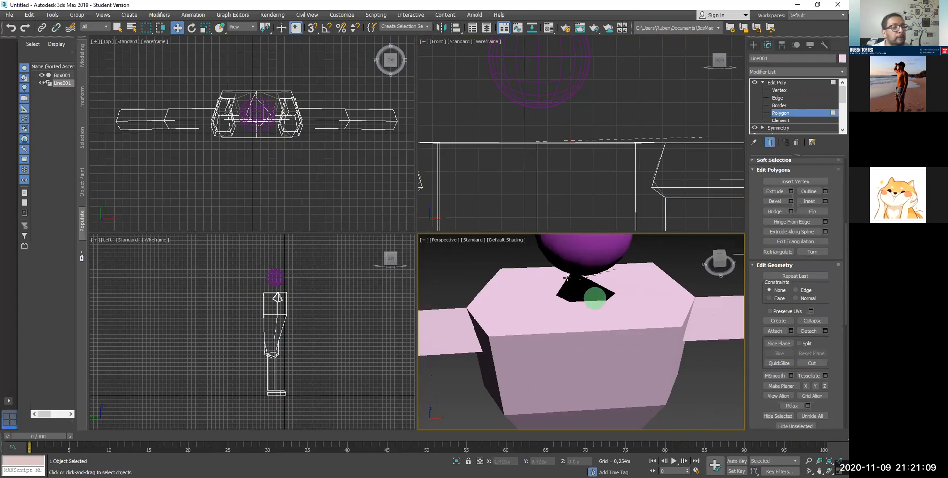
{"action": "left_click", "coordinate": [595, 310]}
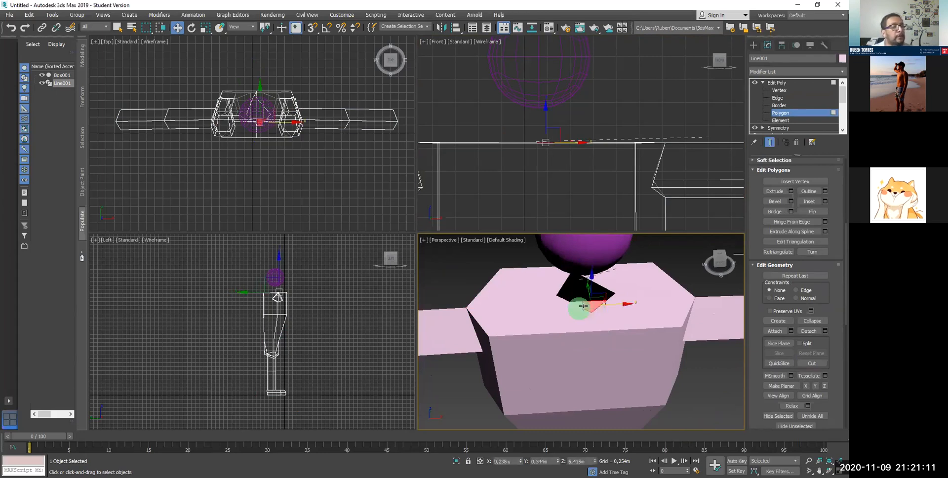
{"action": "left_click_drag", "start_coordinate": [579, 306], "coordinate": [589, 306]}
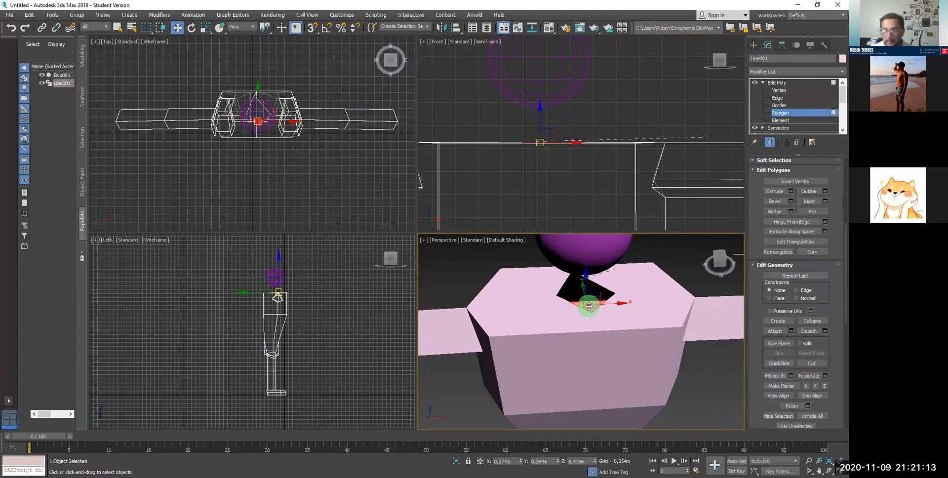
{"action": "left_click", "coordinate": [583, 305]}
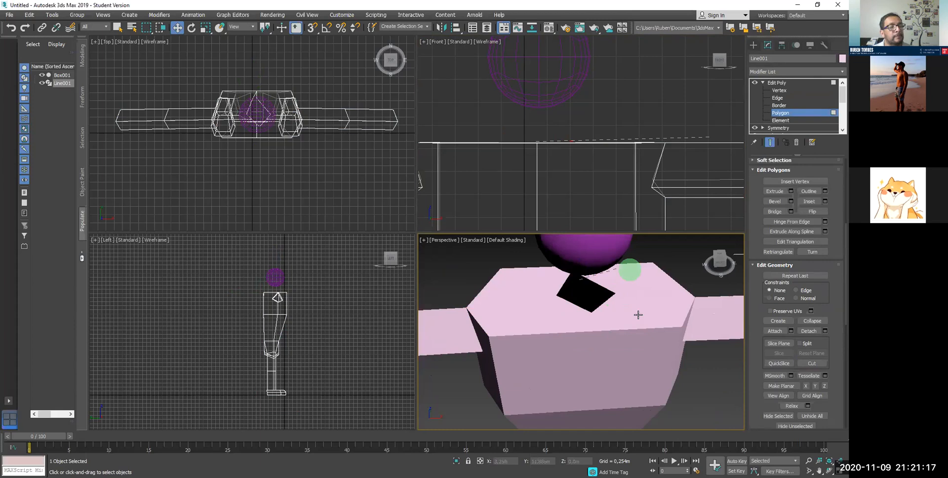
{"action": "scroll", "coordinate": [615, 300], "scroll_direction": "up", "scroll_amount": 2}
{"action": "scroll", "coordinate": [596, 318], "scroll_direction": "down", "scroll_amount": 2}
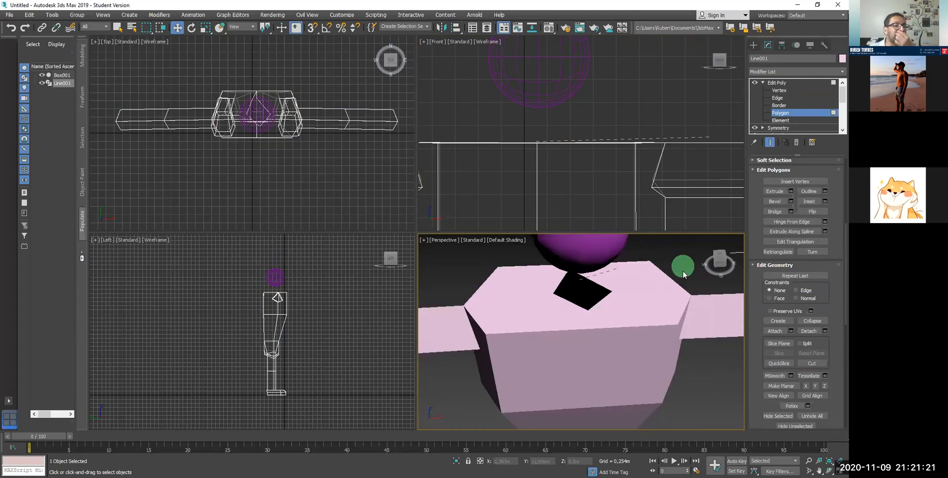
Step: Create a cylinder about 0.38 m in radius and 0.83 m high in the Top view, centred over the neck hole
{"action": "left_click", "coordinate": [754, 83]}
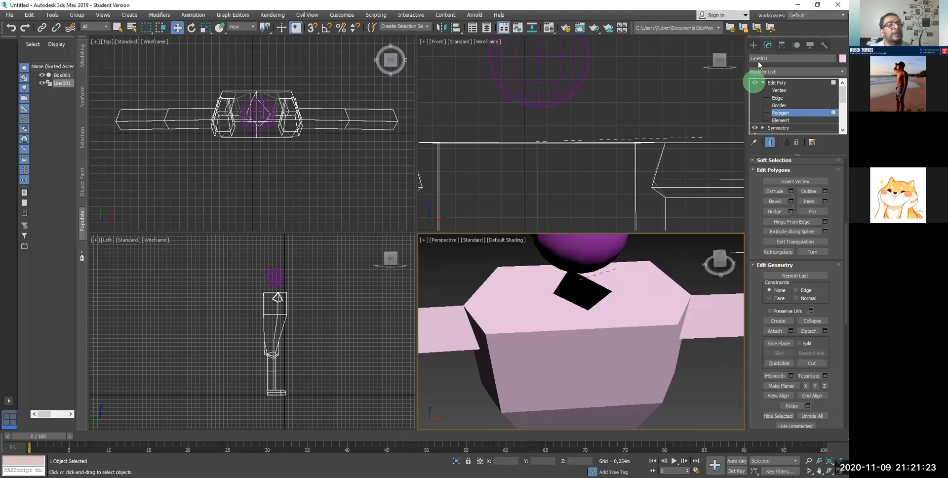
{"action": "left_click", "coordinate": [753, 45]}
{"action": "left_click", "coordinate": [777, 98]}
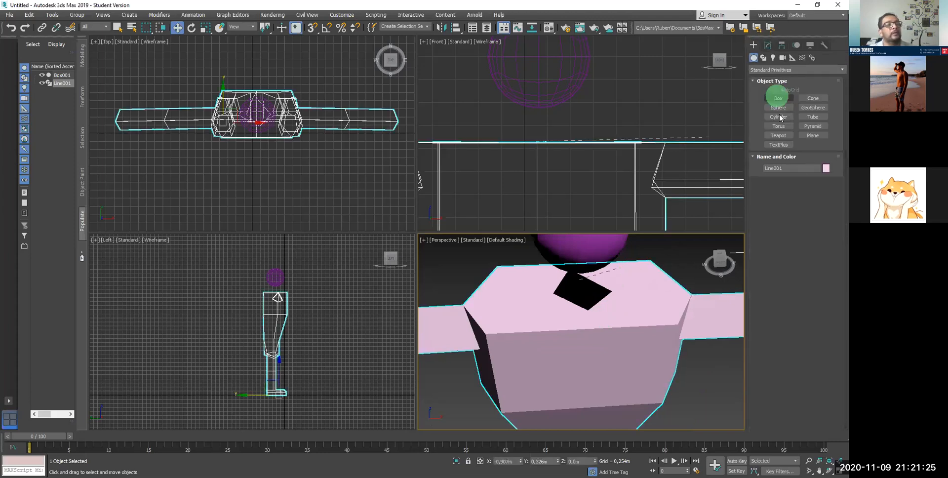
{"action": "left_click", "coordinate": [784, 117]}
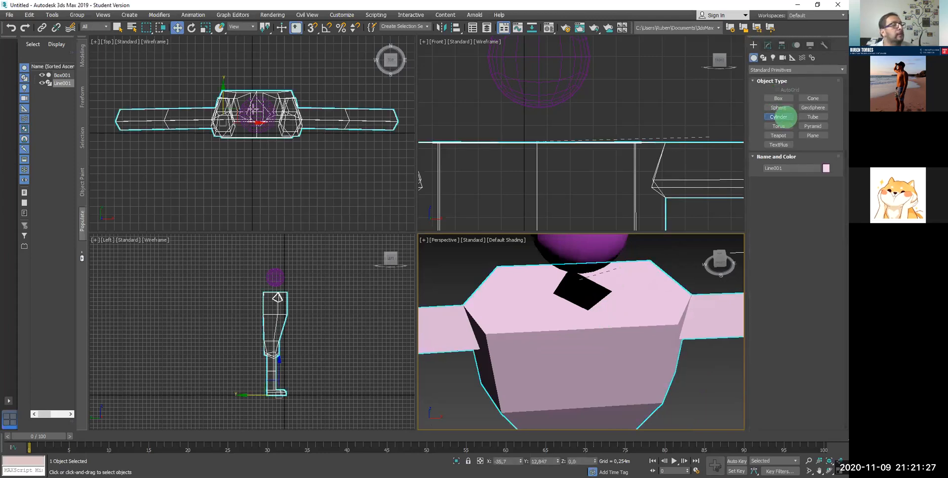
{"action": "left_click_drag", "start_coordinate": [256, 112], "coordinate": [268, 112]}
{"action": "left_click", "coordinate": [266, 87]}
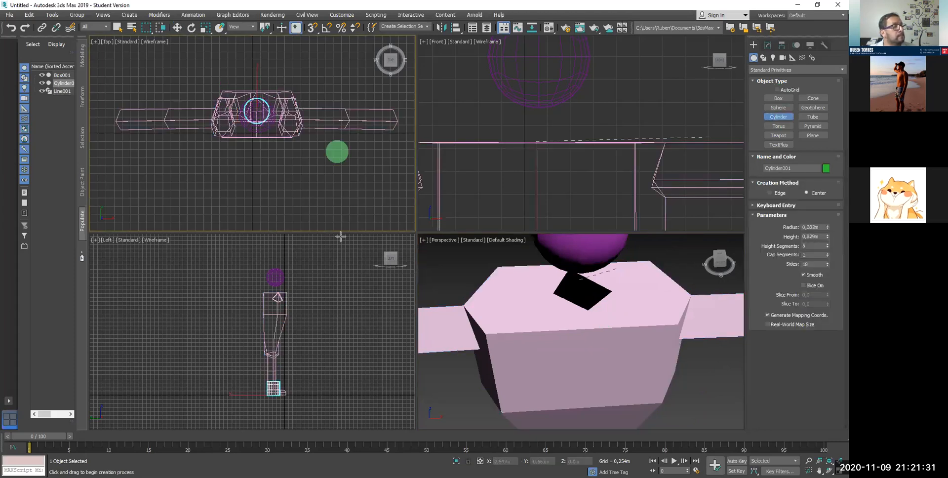
Step: Raise the cylinder to sit between the torso's top and the head, and scale it uniformly to about 85%
{"action": "left_click", "coordinate": [177, 27]}
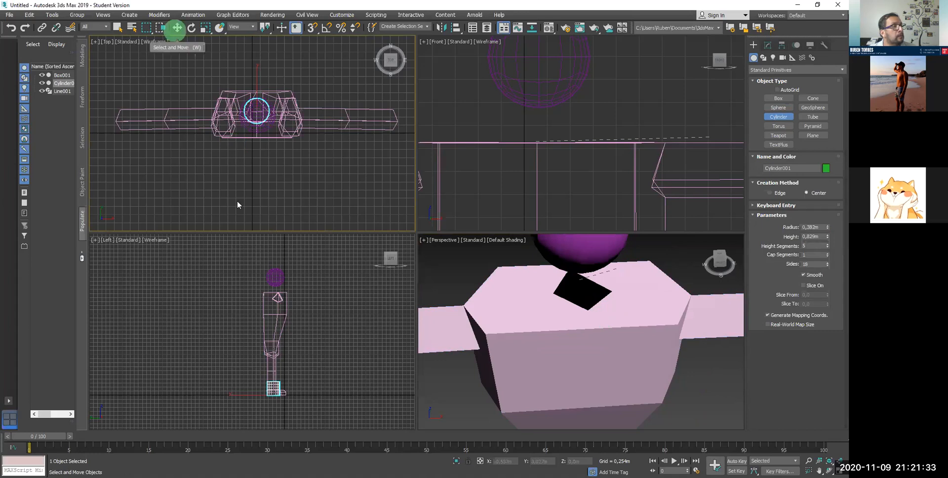
{"action": "left_click", "coordinate": [273, 367]}
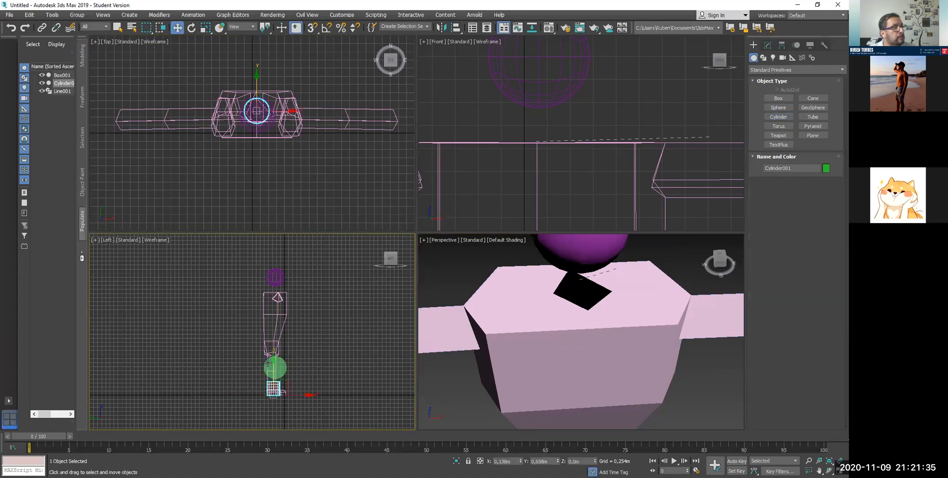
{"action": "left_click_drag", "start_coordinate": [274, 326], "coordinate": [269, 261]}
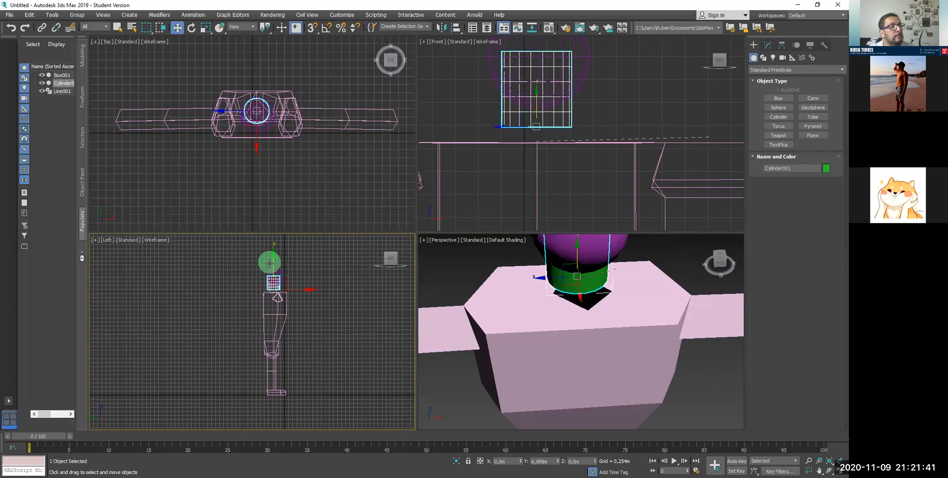
{"action": "left_click_drag", "start_coordinate": [269, 263], "coordinate": [270, 260]}
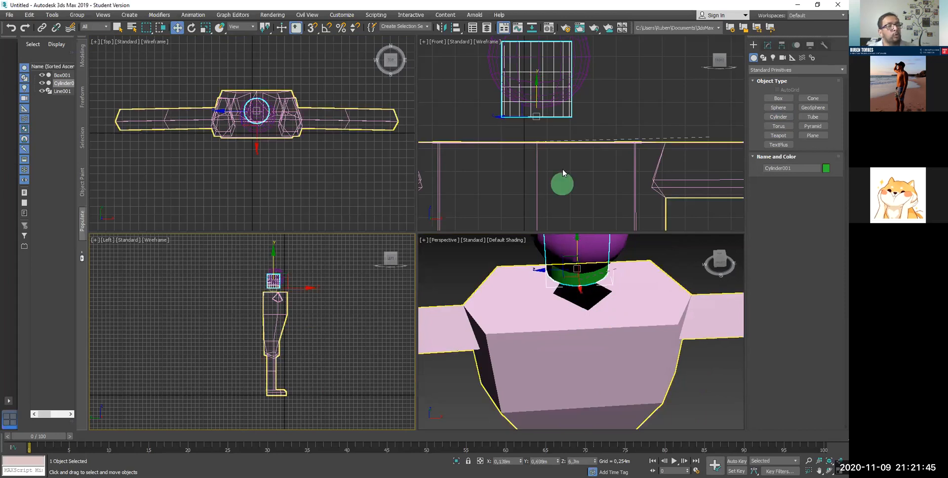
{"action": "left_click", "coordinate": [206, 28]}
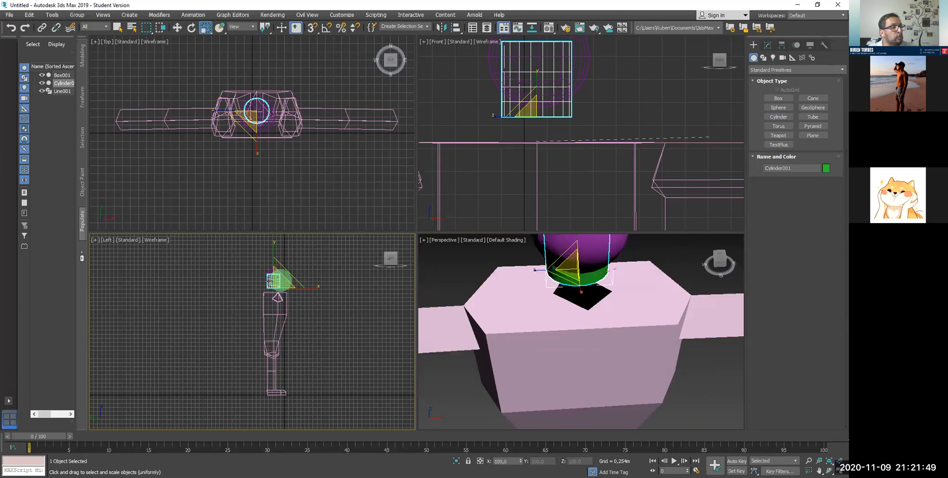
{"action": "left_click_drag", "start_coordinate": [274, 283], "coordinate": [275, 292]}
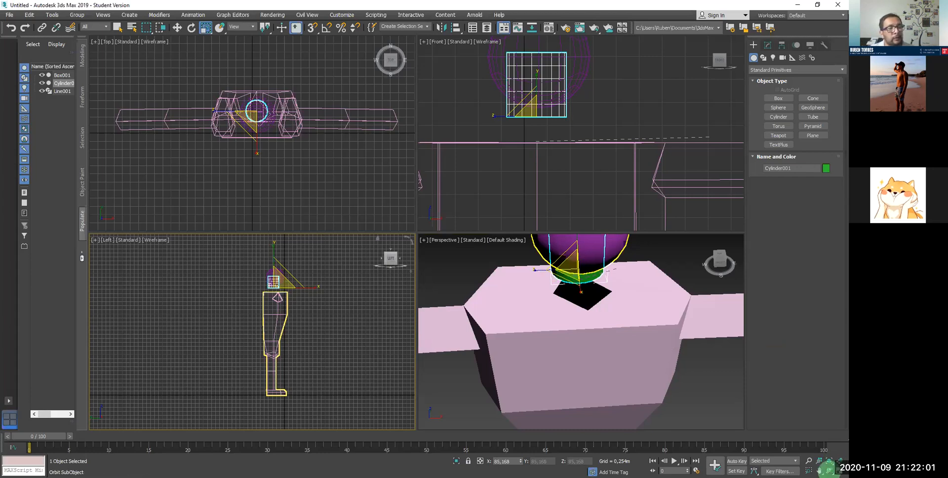
Step: Add an Edit Poly modifier to the neck cylinder
{"action": "left_click", "coordinate": [829, 471]}
{"action": "left_click", "coordinate": [585, 279]}
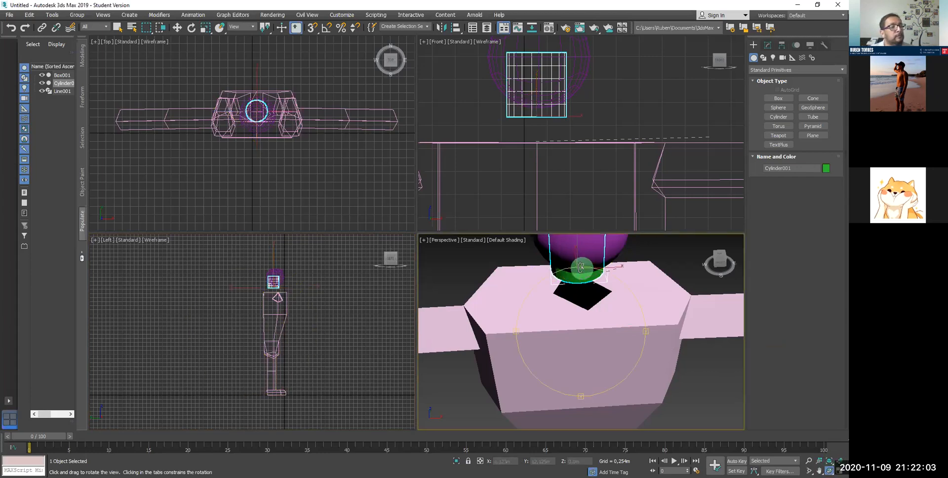
{"action": "left_click_drag", "start_coordinate": [579, 253], "coordinate": [571, 229]}
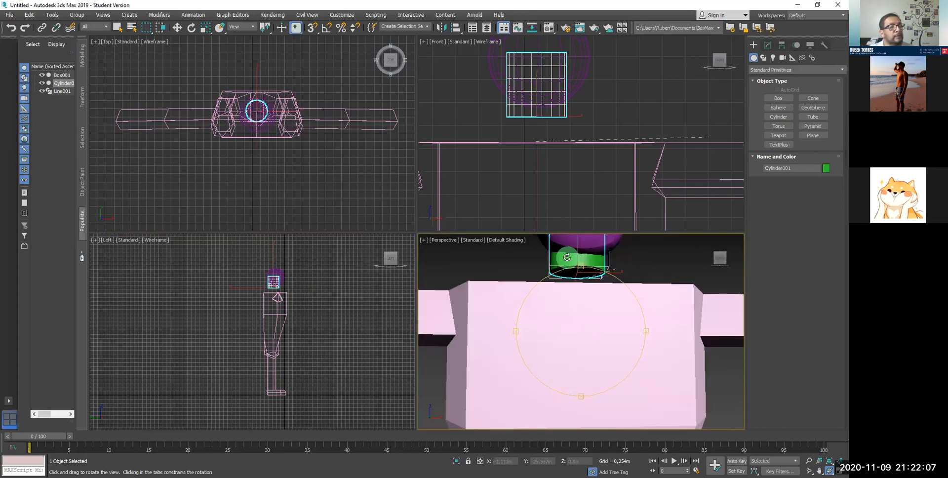
{"action": "left_click", "coordinate": [768, 45]}
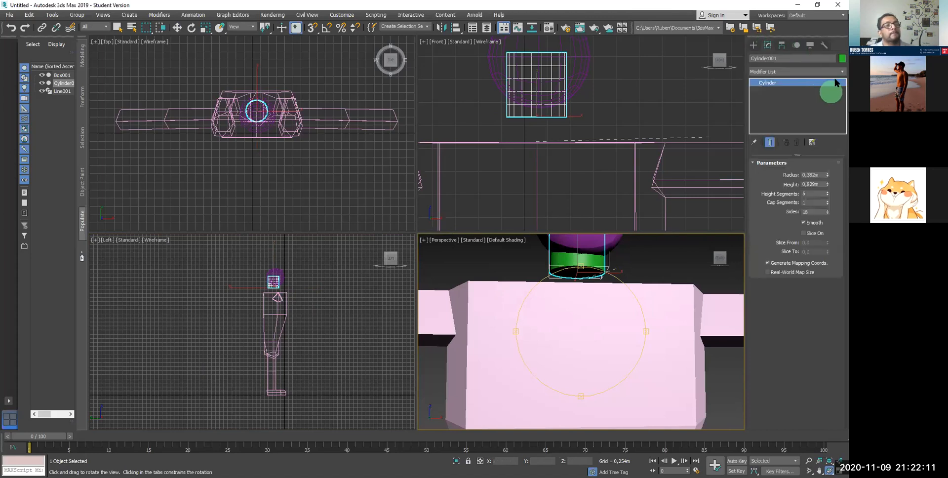
{"action": "left_click", "coordinate": [836, 73]}
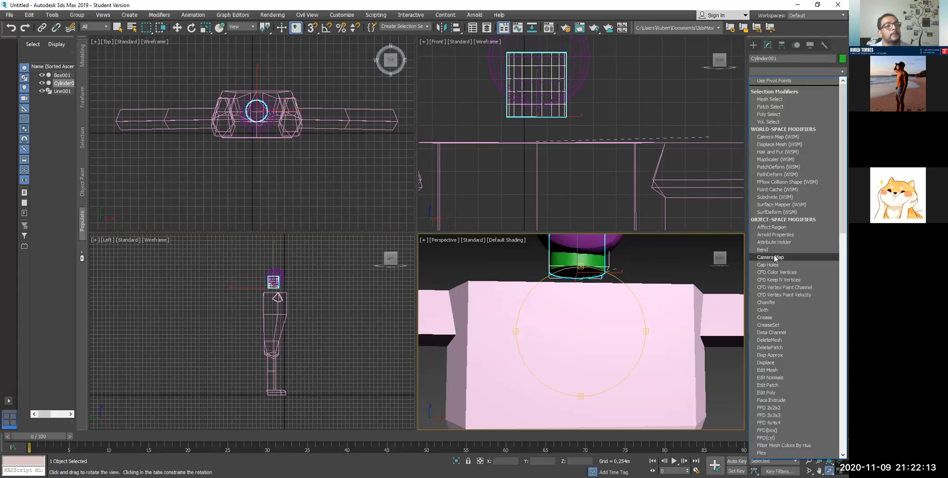
{"action": "scroll", "coordinate": [773, 264], "scroll_direction": "down", "scroll_amount": 2}
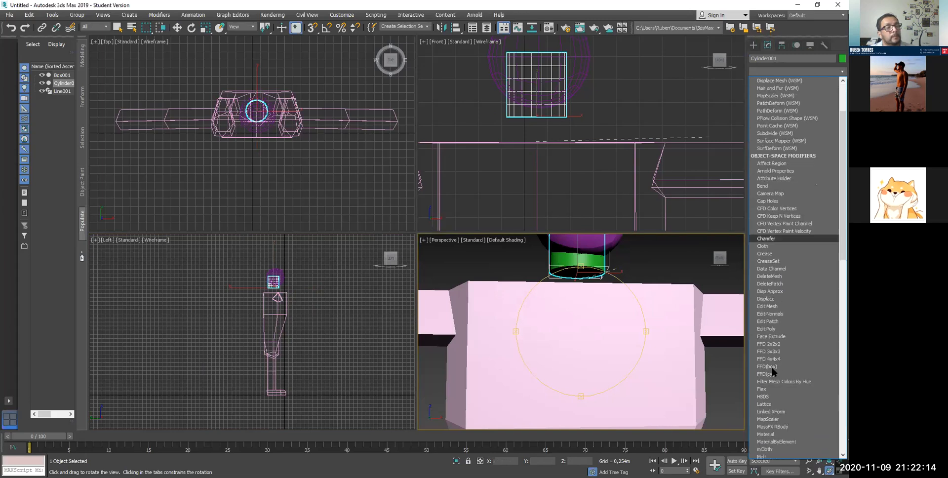
{"action": "left_click", "coordinate": [767, 328]}
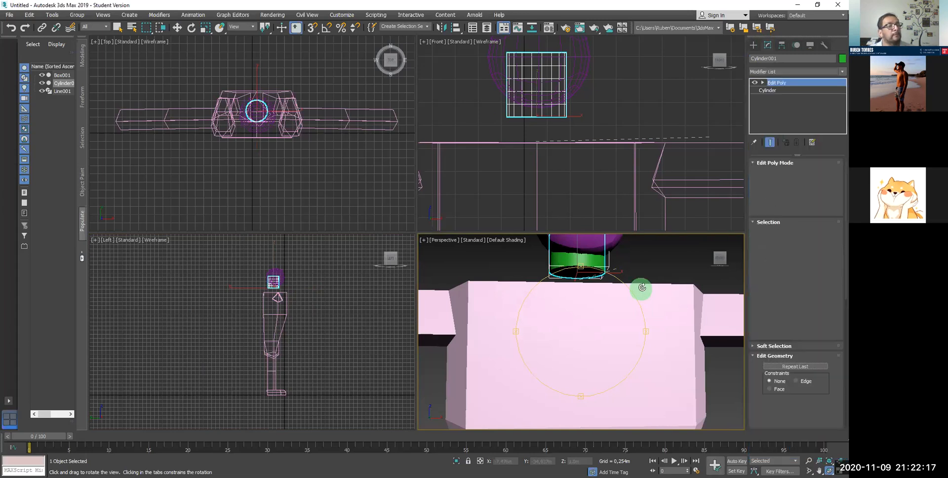
Step: Delete the bottom cap polygon of the neck cylinder at Polygon level
{"action": "left_click", "coordinate": [762, 83]}
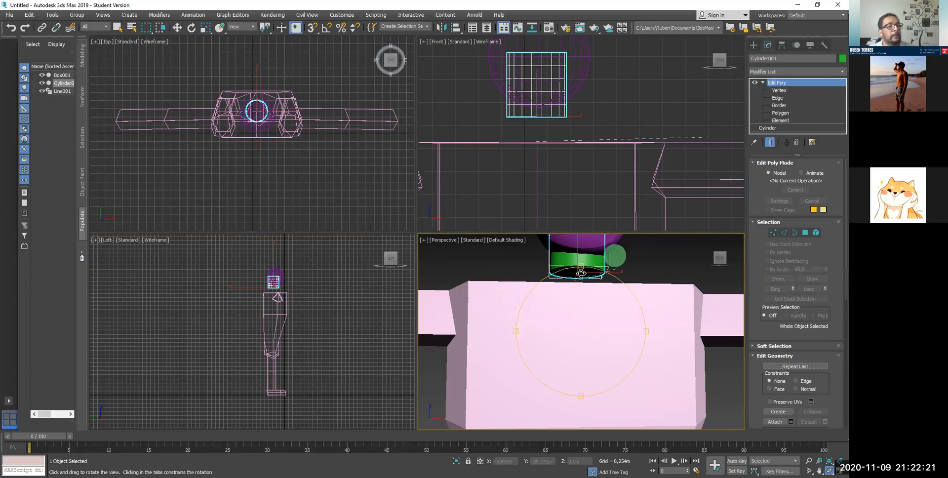
{"action": "left_click", "coordinate": [778, 117]}
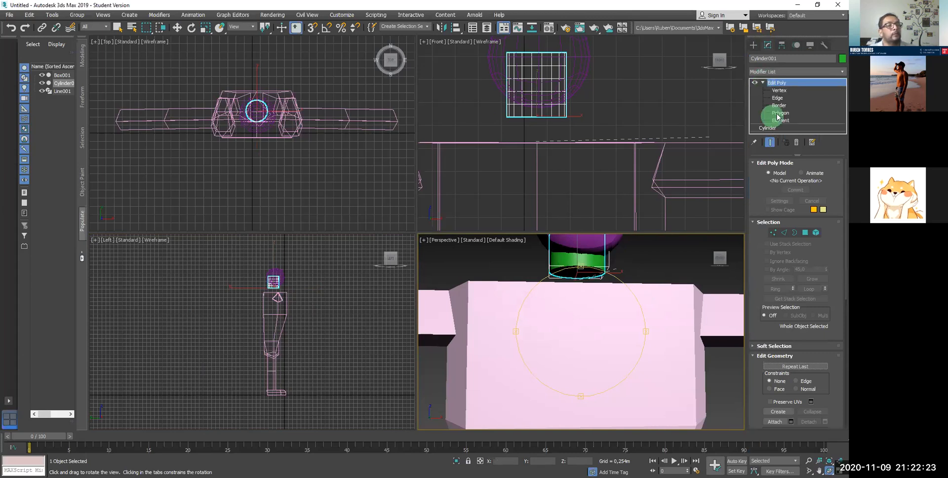
{"action": "left_click", "coordinate": [580, 271]}
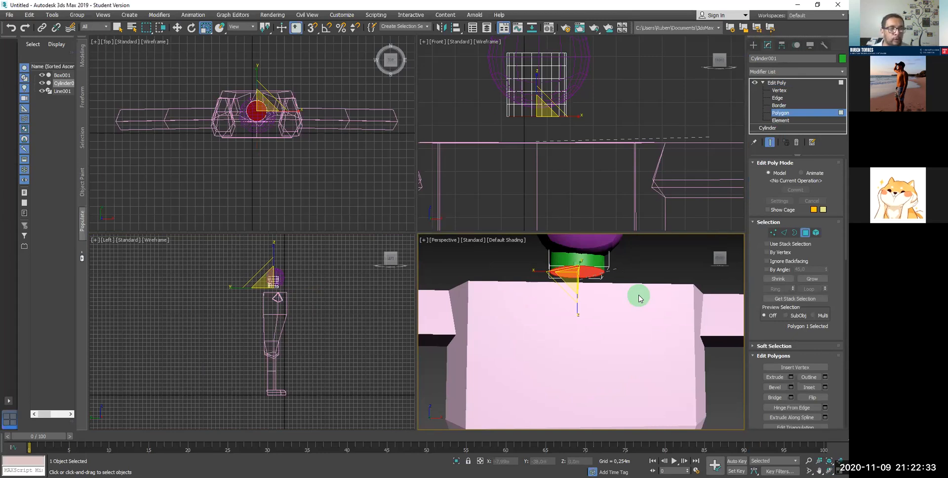
{"action": "key", "text": "Delete"}
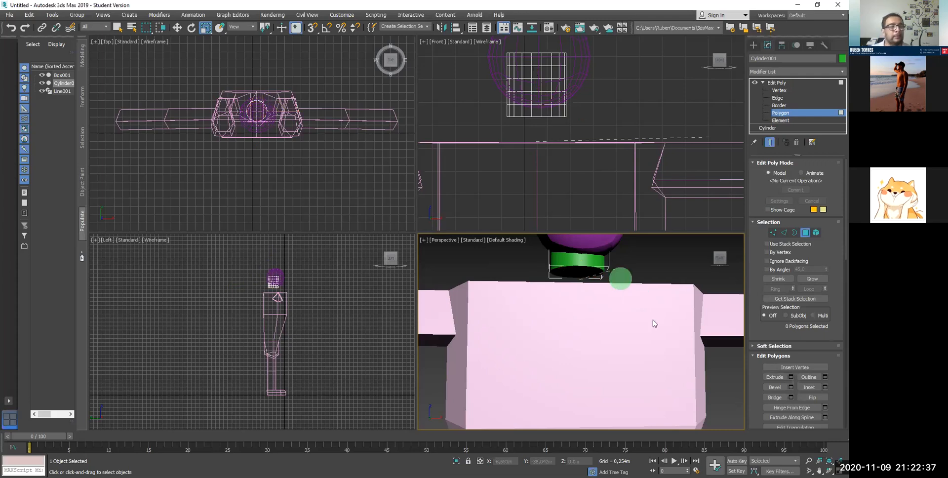
Step: Activate Select and Move and leave the neck cylinder's Polygon level
{"action": "left_click", "coordinate": [829, 469]}
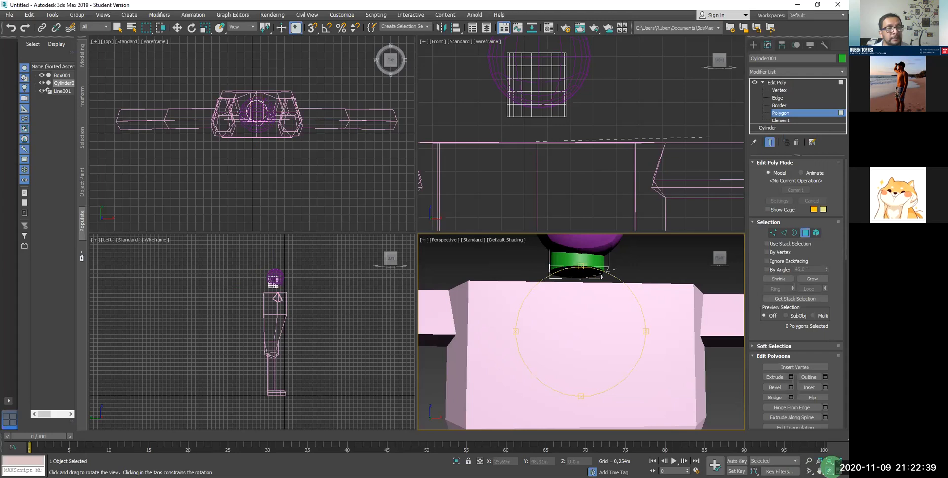
{"action": "left_click_drag", "start_coordinate": [574, 276], "coordinate": [568, 305]}
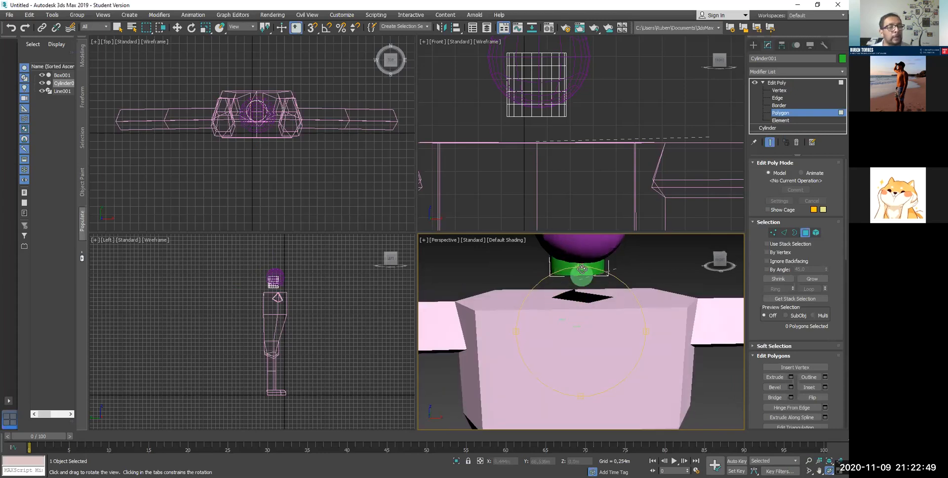
{"action": "left_click_drag", "start_coordinate": [581, 269], "coordinate": [571, 296]}
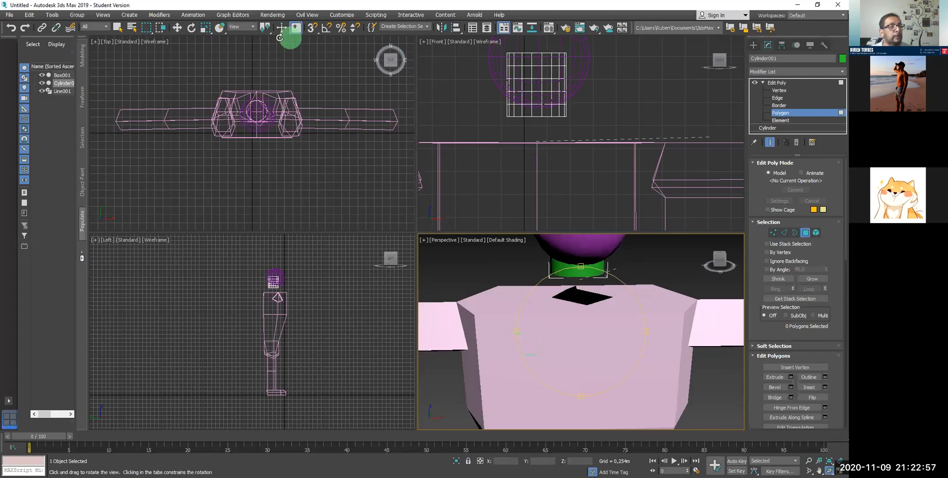
{"action": "left_click", "coordinate": [177, 27]}
{"action": "left_click", "coordinate": [450, 284]}
{"action": "left_click", "coordinate": [612, 276]}
{"action": "left_click", "coordinate": [544, 307]}
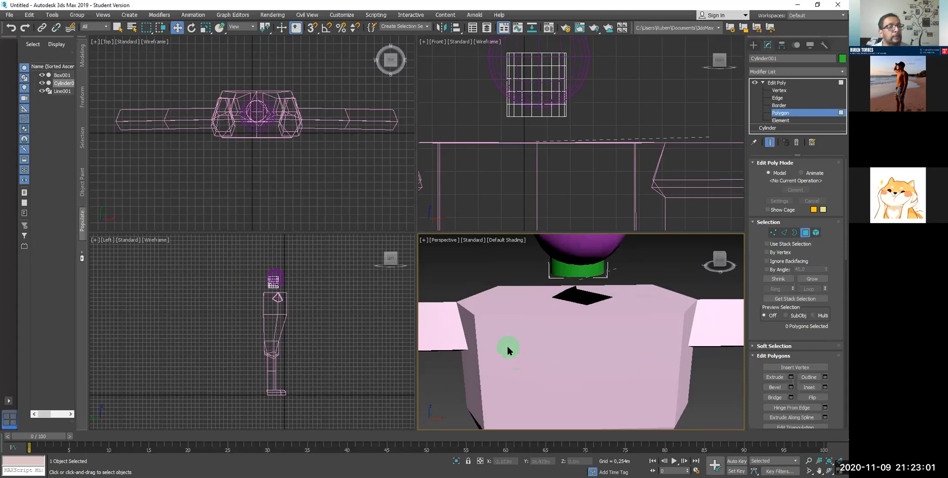
{"action": "left_click", "coordinate": [784, 115]}
{"action": "left_click", "coordinate": [784, 113]}
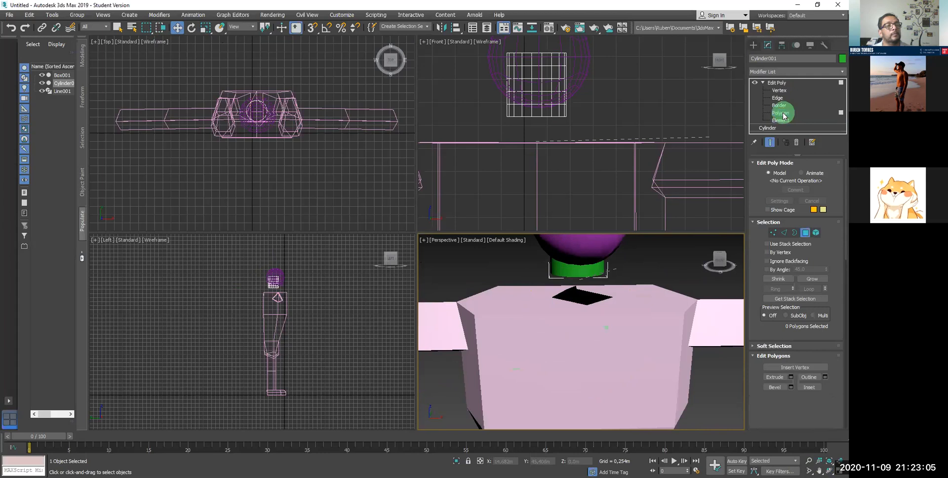
{"action": "left_click", "coordinate": [777, 83]}
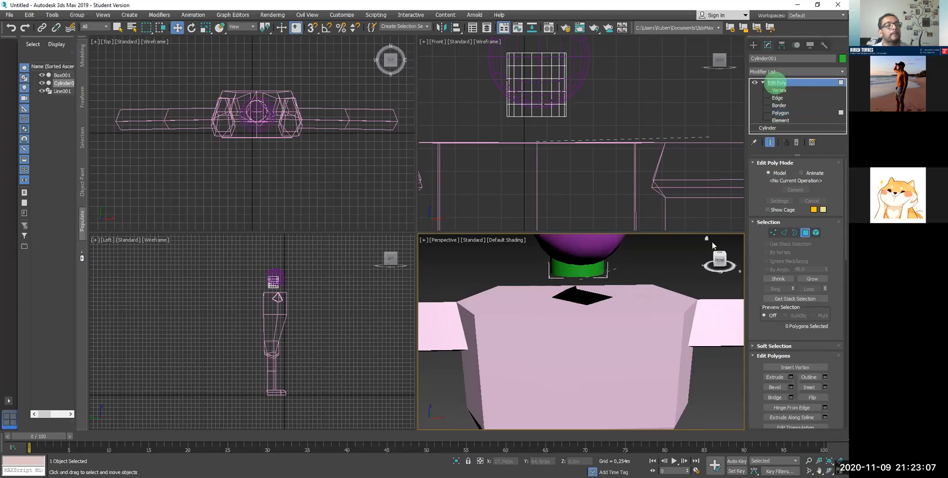
Step: Select the body mesh Line001 with its upper Edit Poly modifier active at object level
{"action": "left_click", "coordinate": [666, 368]}
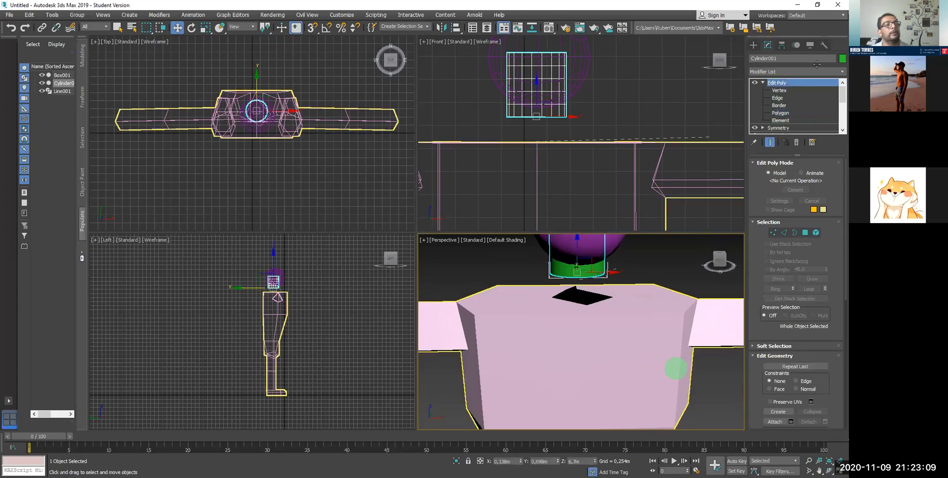
{"action": "left_click", "coordinate": [779, 113]}
{"action": "left_click", "coordinate": [685, 299]}
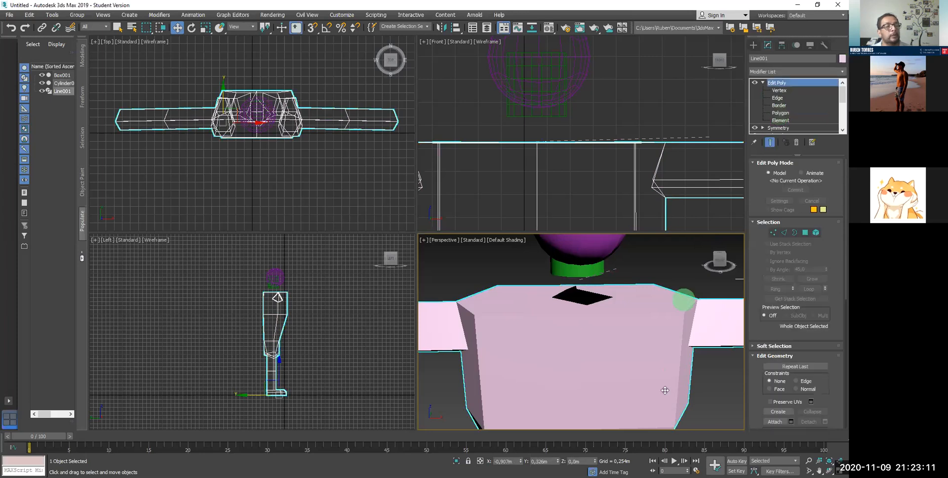
{"action": "left_click", "coordinate": [694, 379]}
{"action": "left_click", "coordinate": [643, 341]}
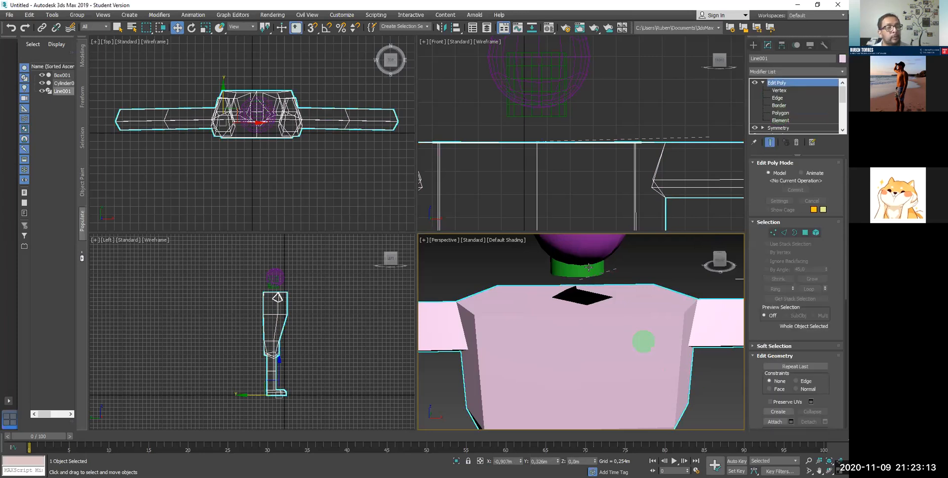
{"action": "left_click", "coordinate": [840, 301]}
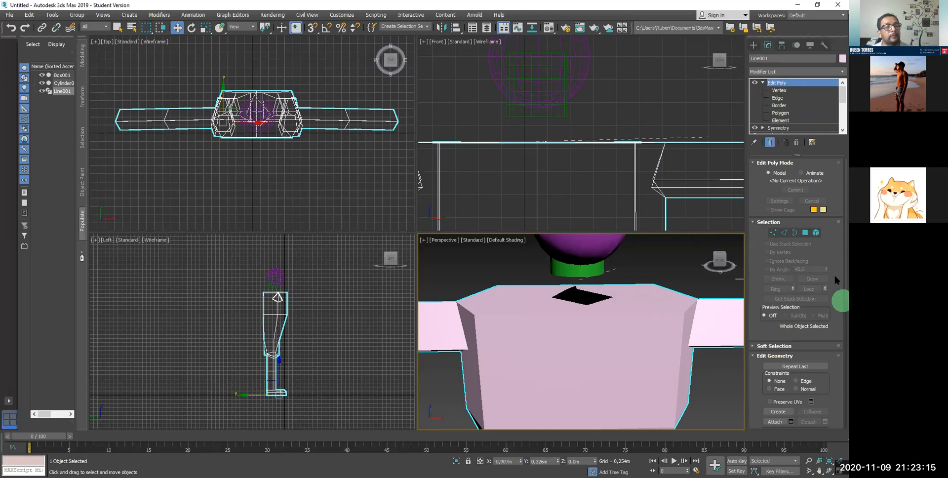
Step: Attach the neck cylinder to the body mesh
{"action": "left_click", "coordinate": [842, 276]}
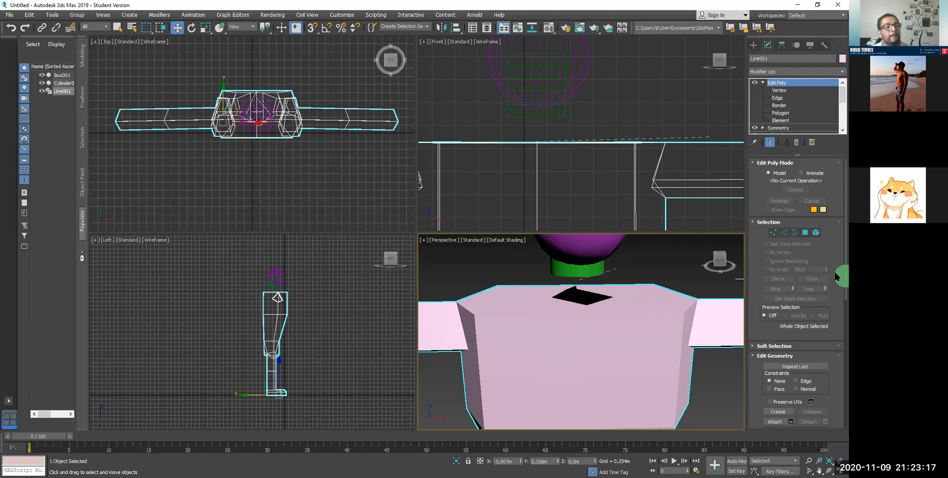
{"action": "left_click_drag", "start_coordinate": [844, 276], "coordinate": [846, 302]}
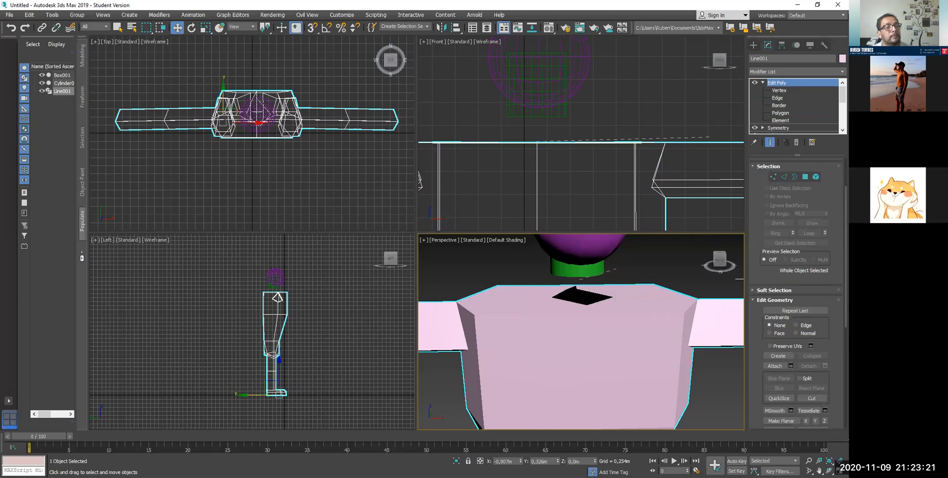
{"action": "scroll", "coordinate": [797, 295], "scroll_direction": "down", "scroll_amount": 2}
{"action": "scroll", "coordinate": [797, 291], "scroll_direction": "down", "scroll_amount": 1}
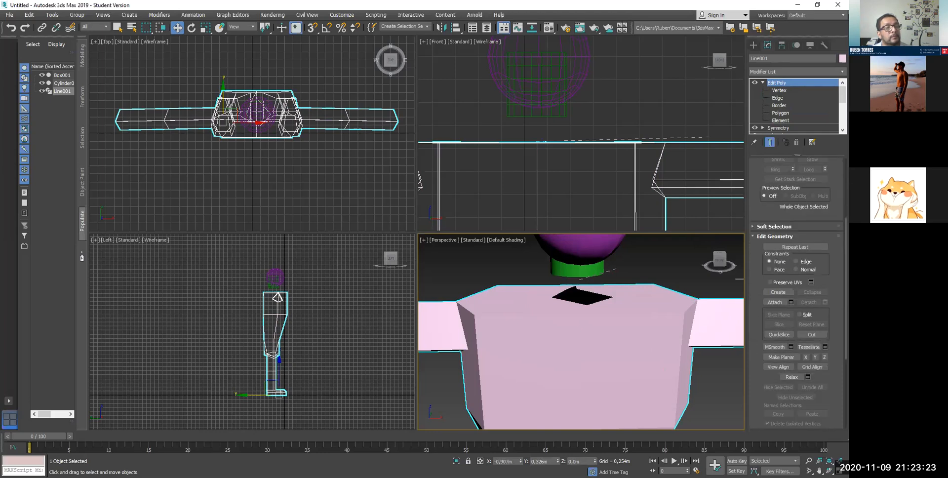
{"action": "scroll", "coordinate": [797, 291], "scroll_direction": "down", "scroll_amount": 1}
{"action": "left_click", "coordinate": [774, 287]}
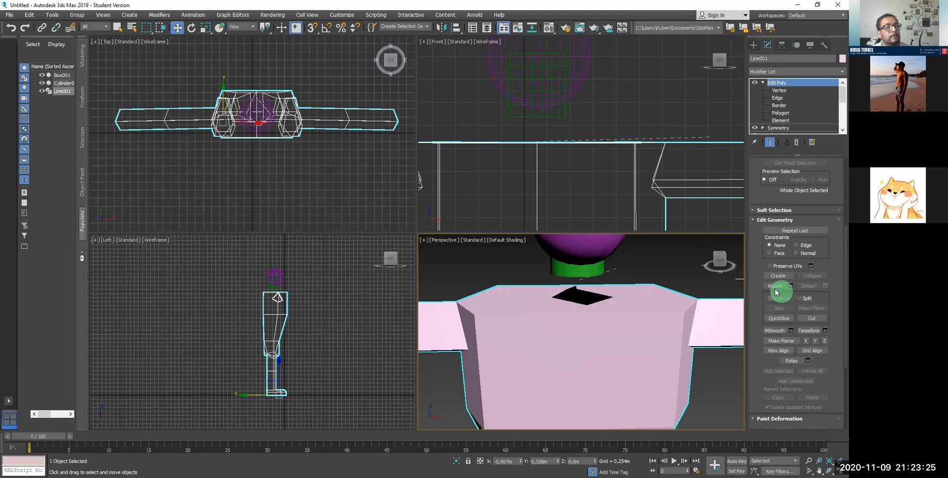
{"action": "left_click", "coordinate": [523, 381]}
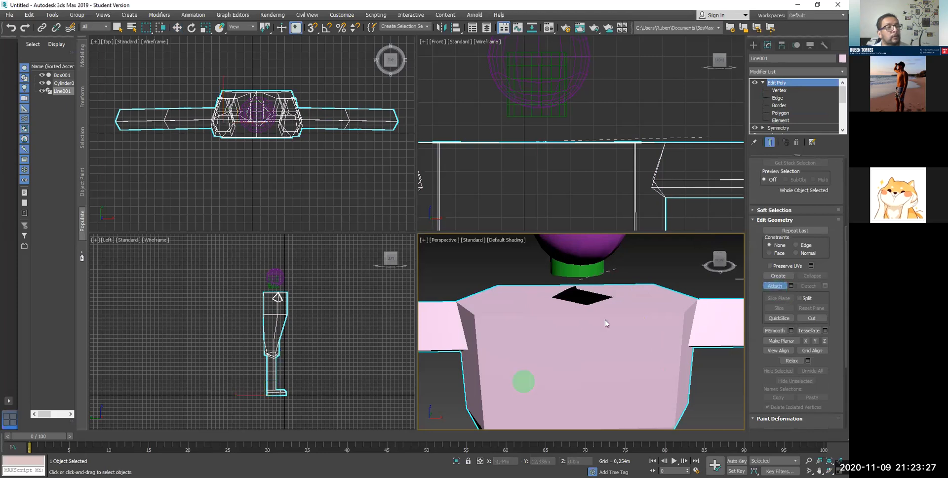
{"action": "left_click", "coordinate": [573, 274]}
{"action": "left_click", "coordinate": [566, 273]}
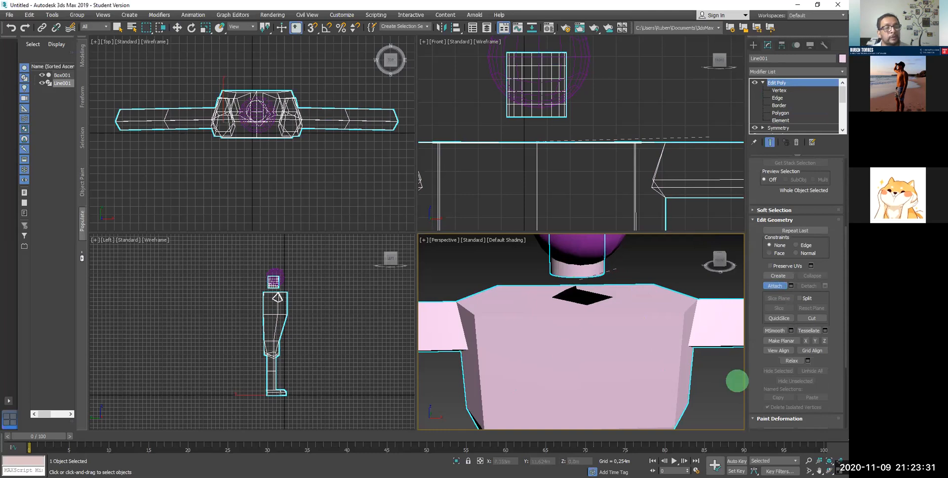
Step: At Border level, select both the neck's open bottom border and the border of the torso's top opening
{"action": "left_click", "coordinate": [829, 471]}
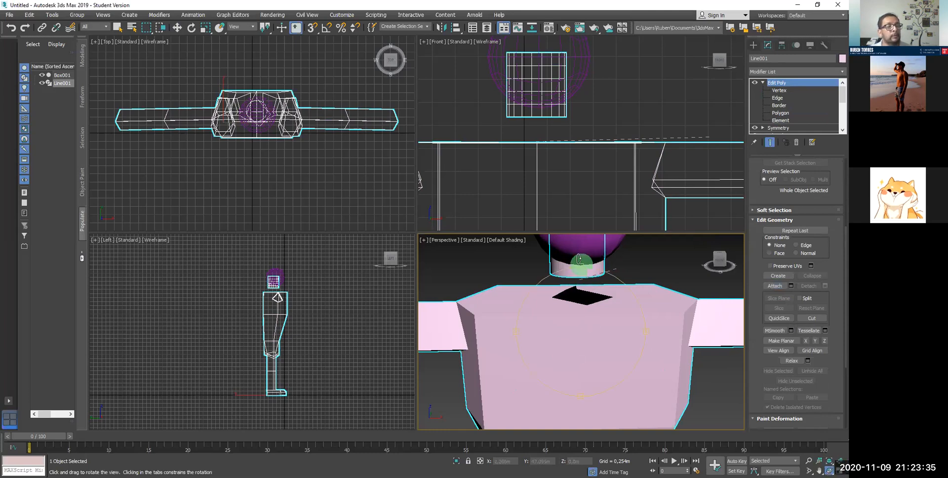
{"action": "left_click_drag", "start_coordinate": [575, 249], "coordinate": [578, 259]}
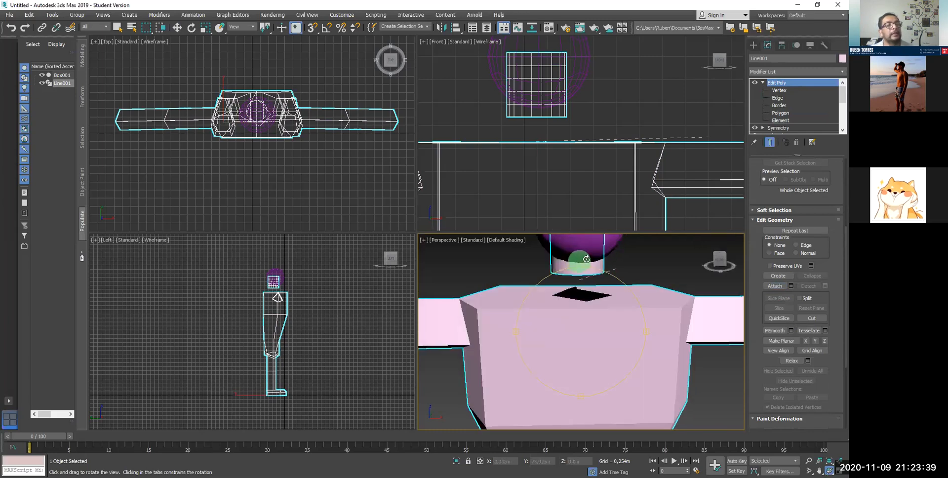
{"action": "left_click", "coordinate": [779, 105]}
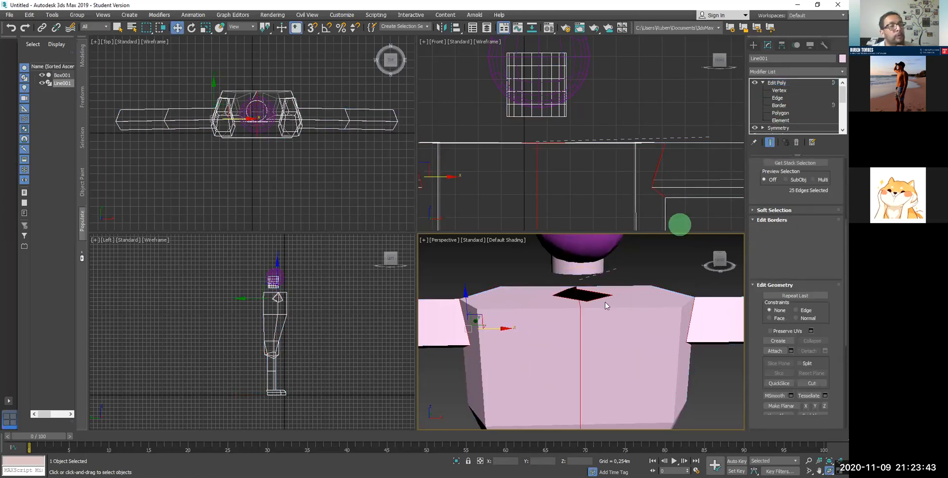
{"action": "left_click", "coordinate": [567, 296]}
{"action": "key", "text": "w"}
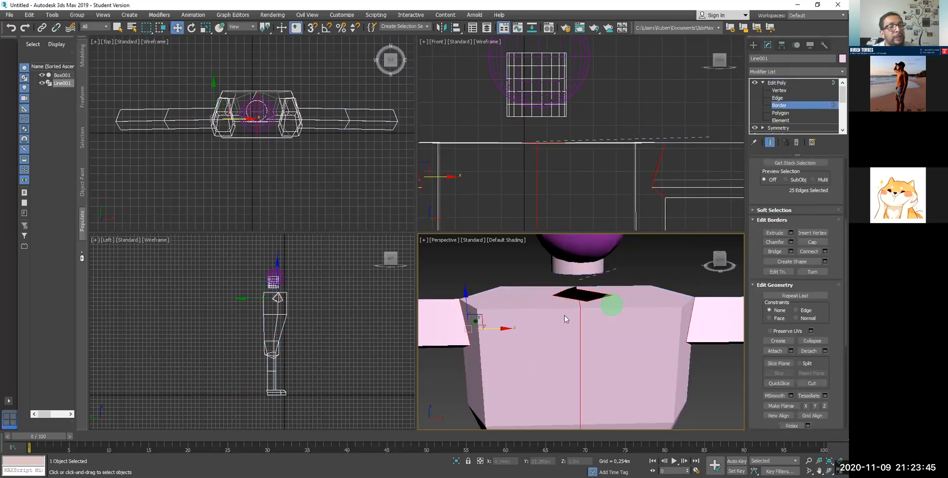
{"action": "left_click", "coordinate": [571, 274]}
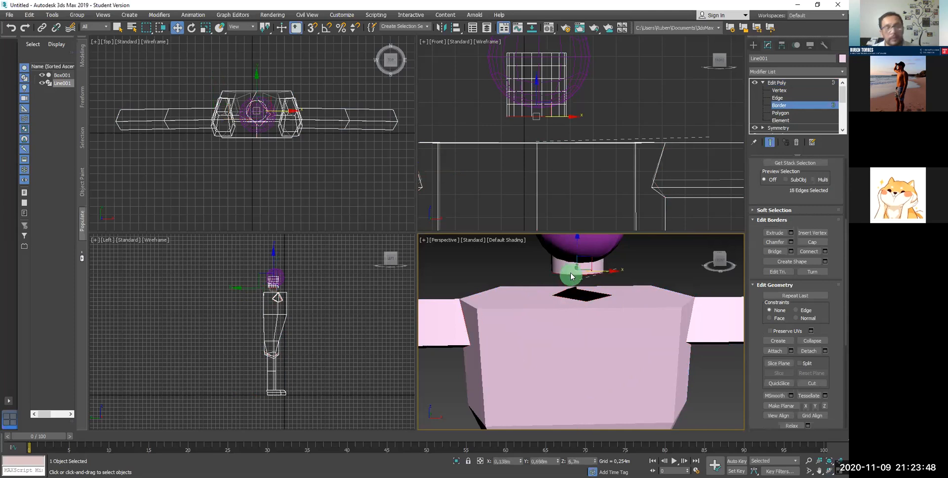
{"action": "left_click", "coordinate": [563, 296]}
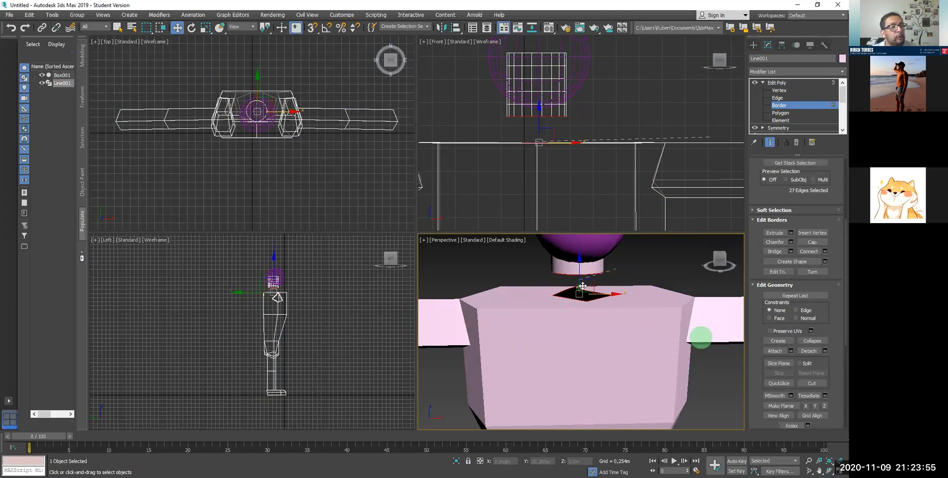
Step: Maximize the Perspective view and bridge the neck's bottom border with the torso opening
{"action": "left_click", "coordinate": [818, 471]}
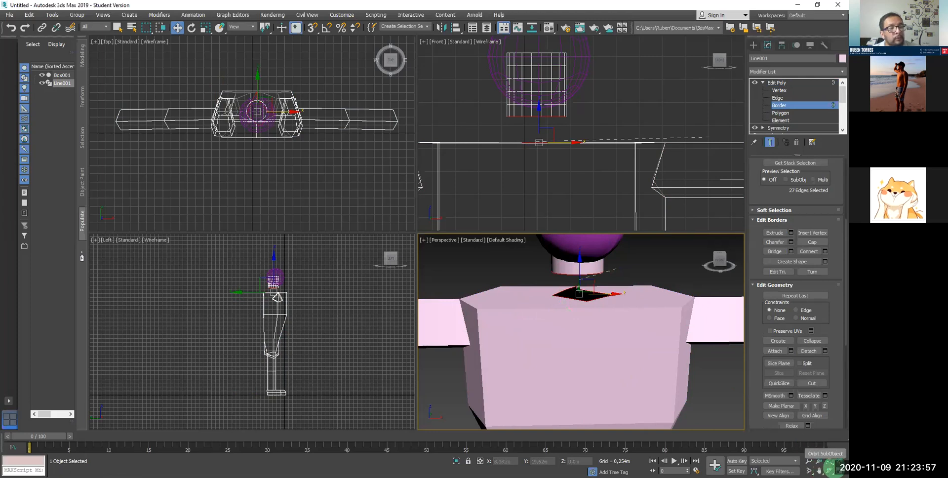
{"action": "key", "text": "alt+w"}
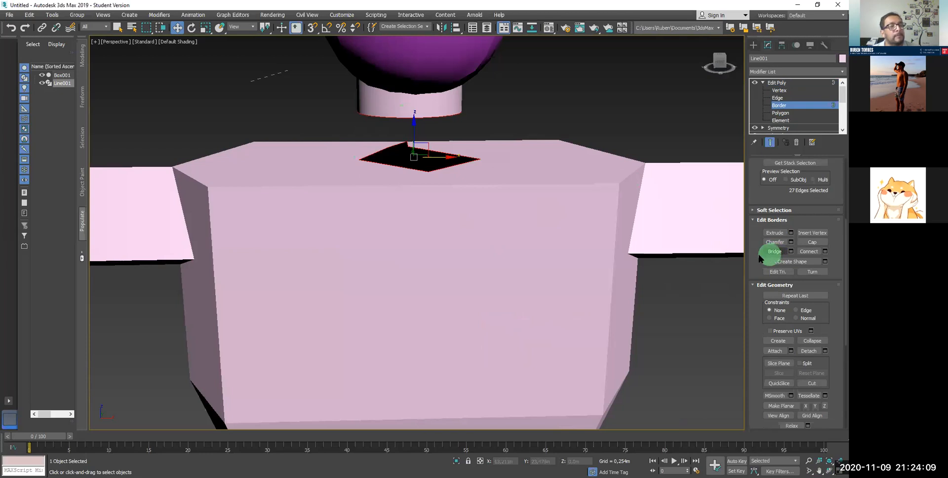
{"action": "left_click", "coordinate": [782, 253]}
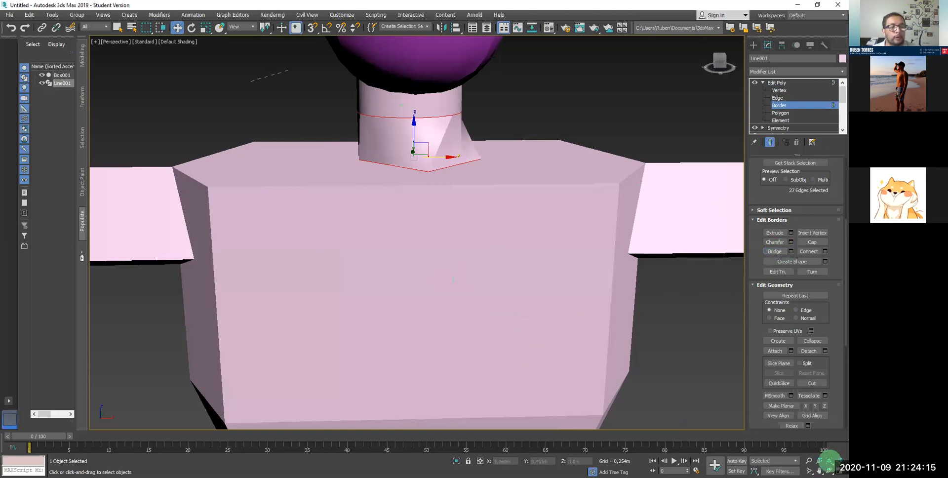
Step: Examine the bridged neck joint between the torso and head, close up and with the whole upper body in view
{"action": "left_click", "coordinate": [829, 470]}
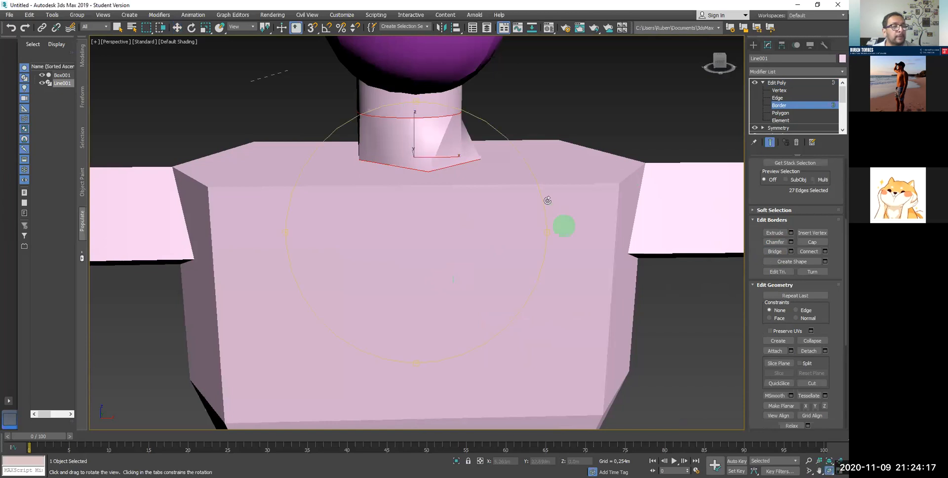
{"action": "left_click_drag", "start_coordinate": [546, 234], "coordinate": [547, 209]}
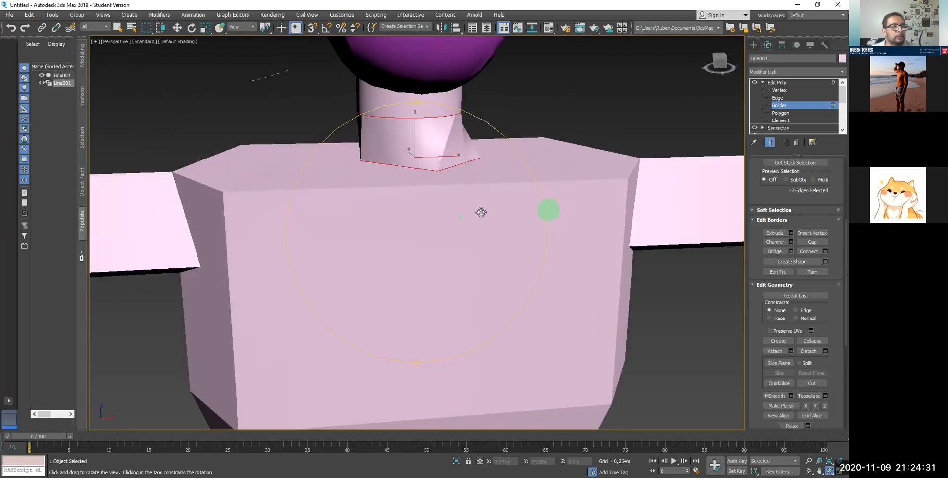
{"action": "scroll", "coordinate": [481, 212], "scroll_direction": "down", "scroll_amount": 5}
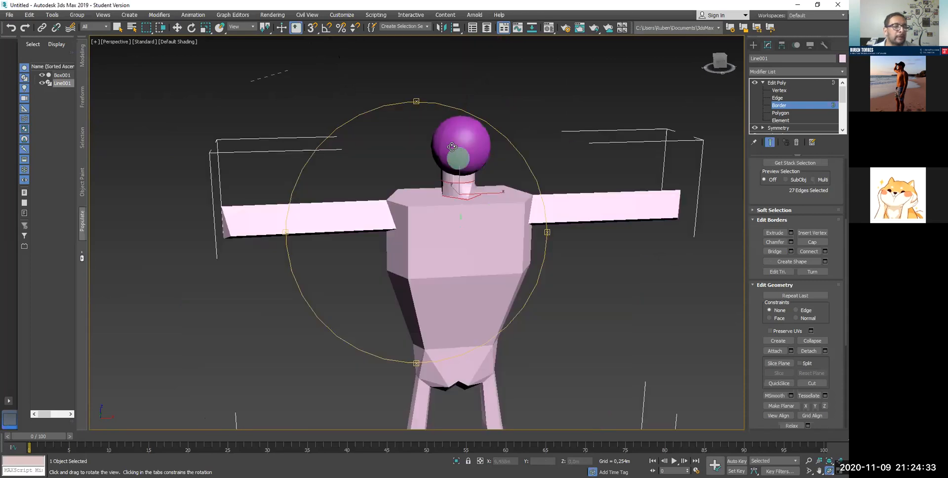
{"action": "left_click", "coordinate": [452, 196]}
{"action": "left_click", "coordinate": [461, 138]}
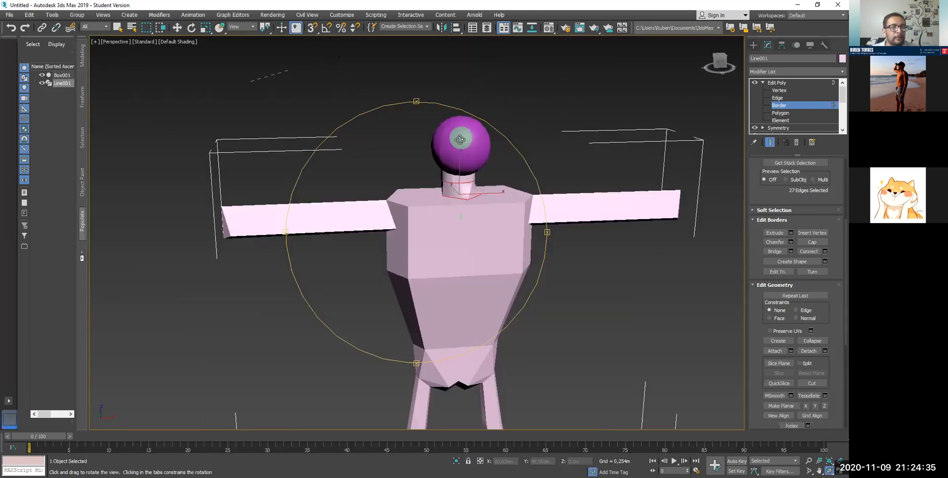
{"action": "left_click", "coordinate": [451, 183]}
{"action": "left_click", "coordinate": [424, 170]}
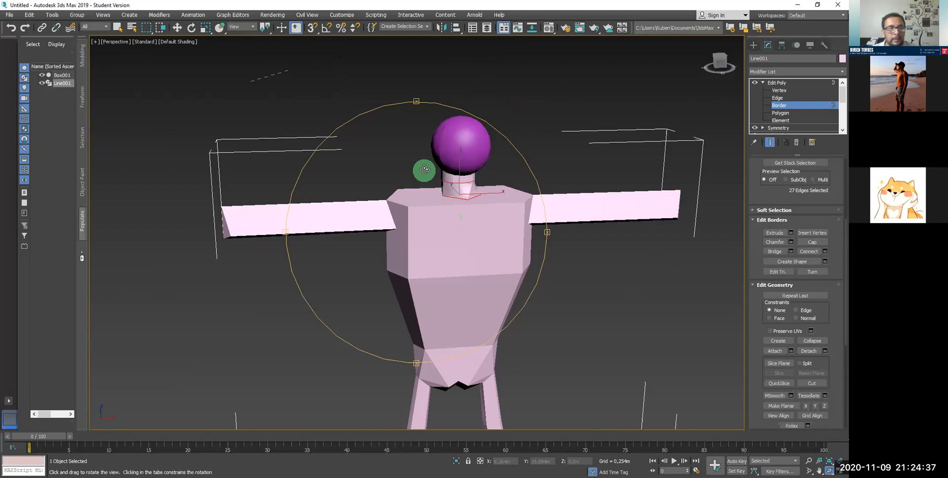
{"action": "left_click", "coordinate": [462, 150]}
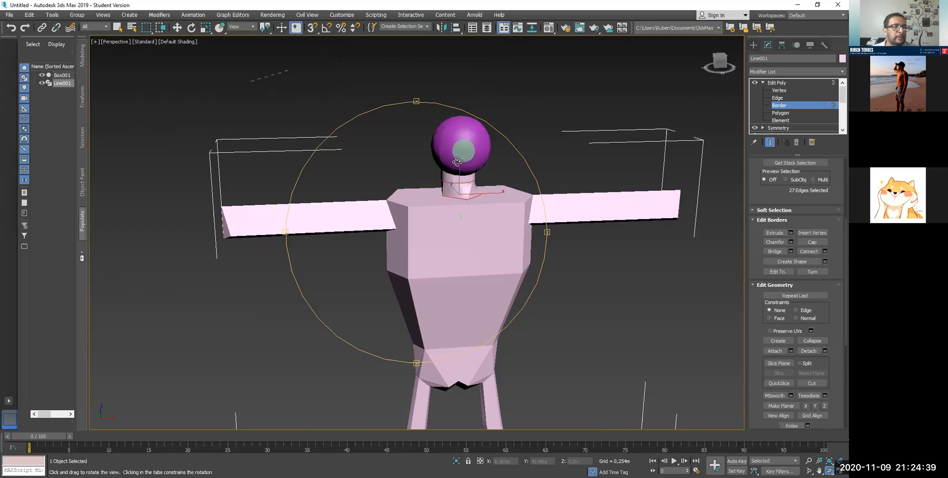
{"action": "left_click", "coordinate": [460, 172]}
{"action": "left_click", "coordinate": [451, 167]}
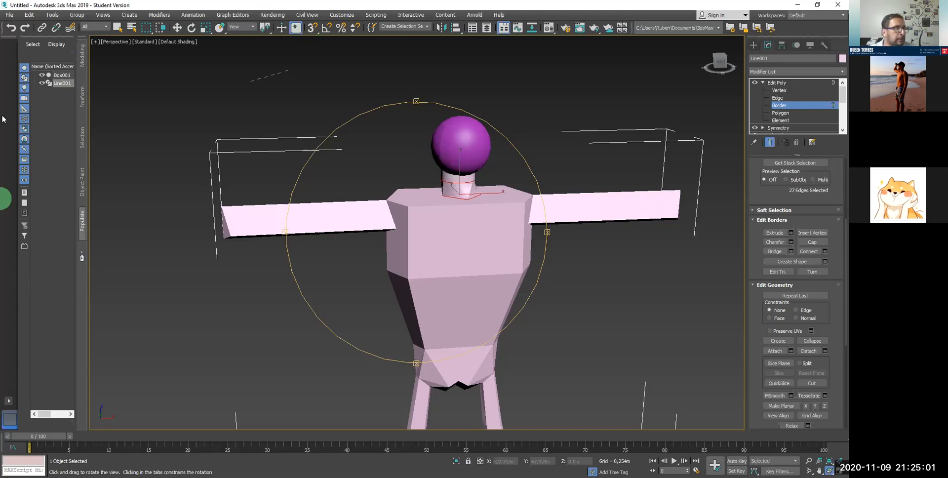
Step: Reset the scene without saving the character
{"action": "left_click", "coordinate": [9, 16]}
{"action": "left_click", "coordinate": [15, 41]}
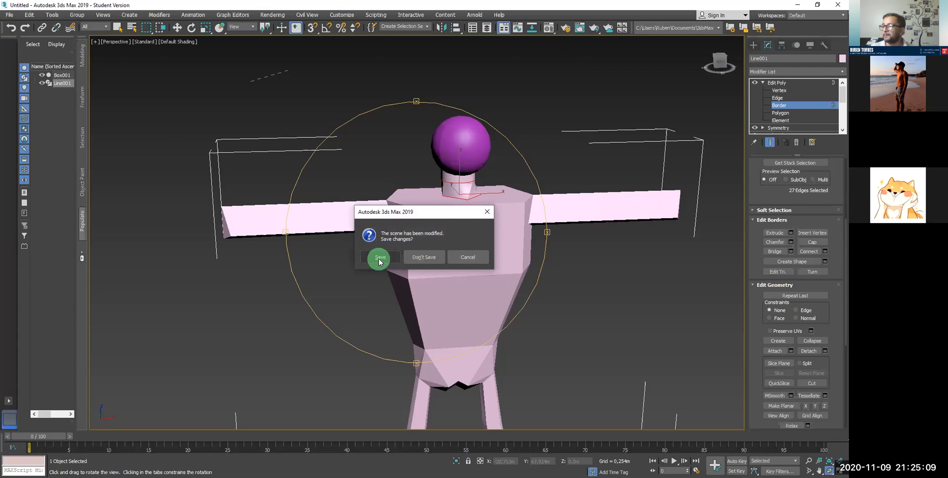
{"action": "left_click", "coordinate": [417, 257]}
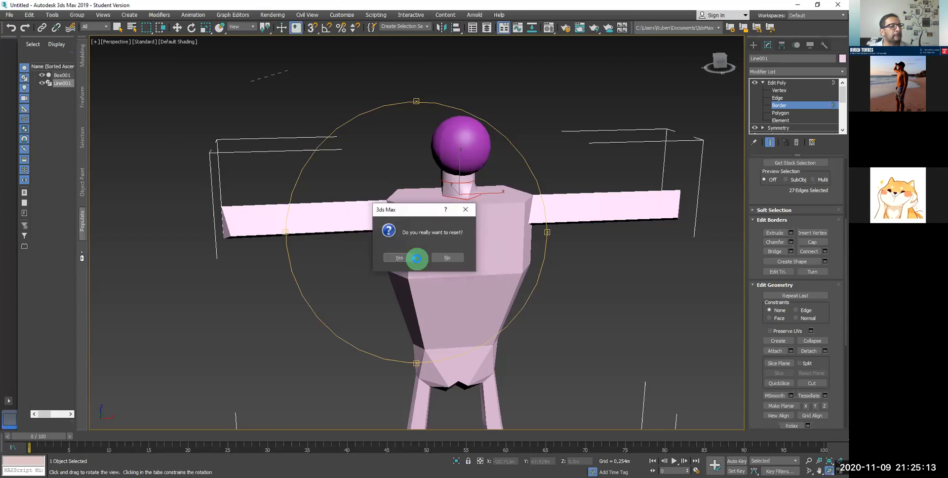
{"action": "left_click", "coordinate": [399, 258]}
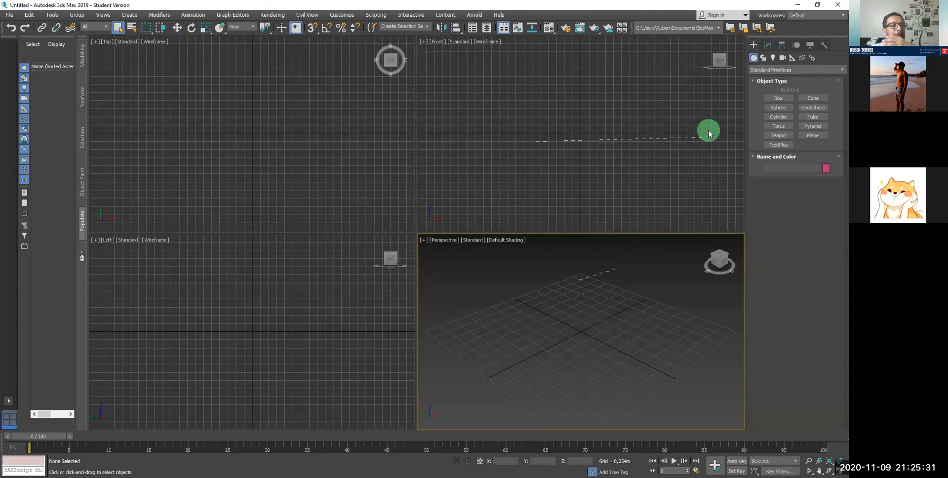
Step: Create a box around the origin in the Top view, about 2.49 m long, 1.71 m wide and 0.97 m high
{"action": "scroll", "coordinate": [708, 131], "scroll_direction": "up", "scroll_amount": 2}
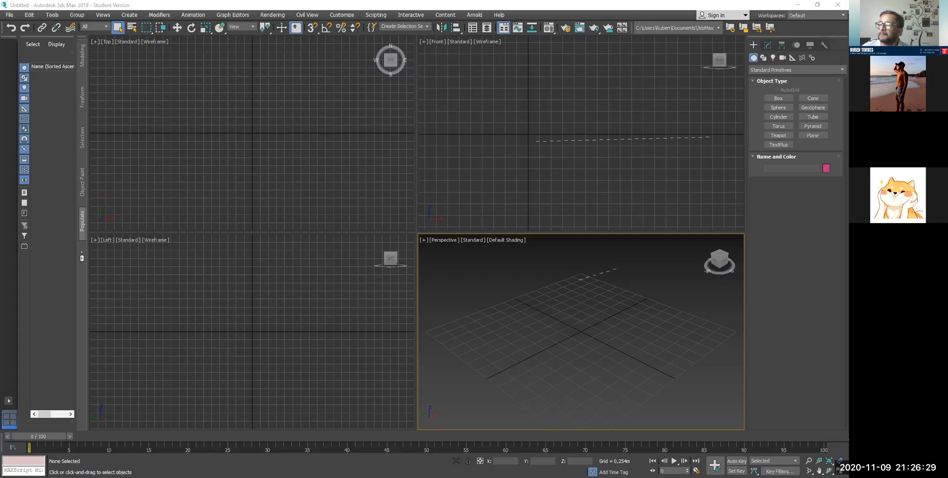
{"action": "left_click", "coordinate": [658, 245]}
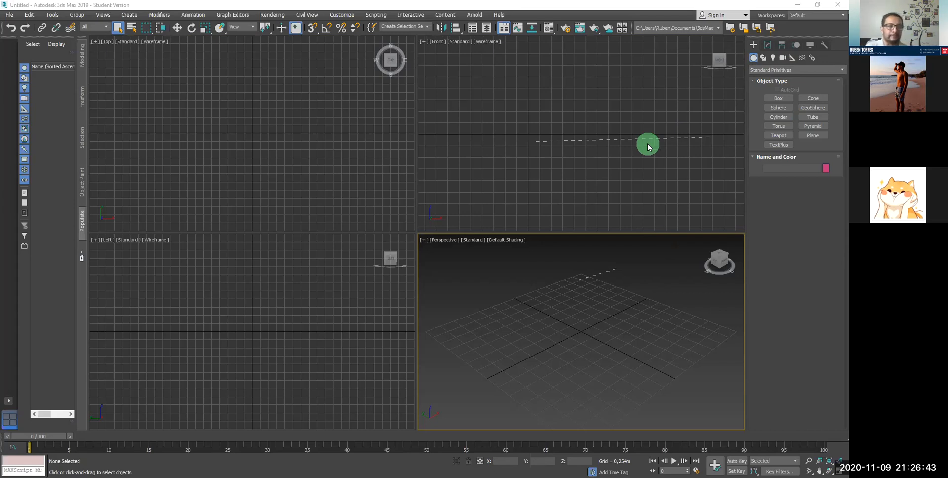
{"action": "left_click", "coordinate": [778, 98]}
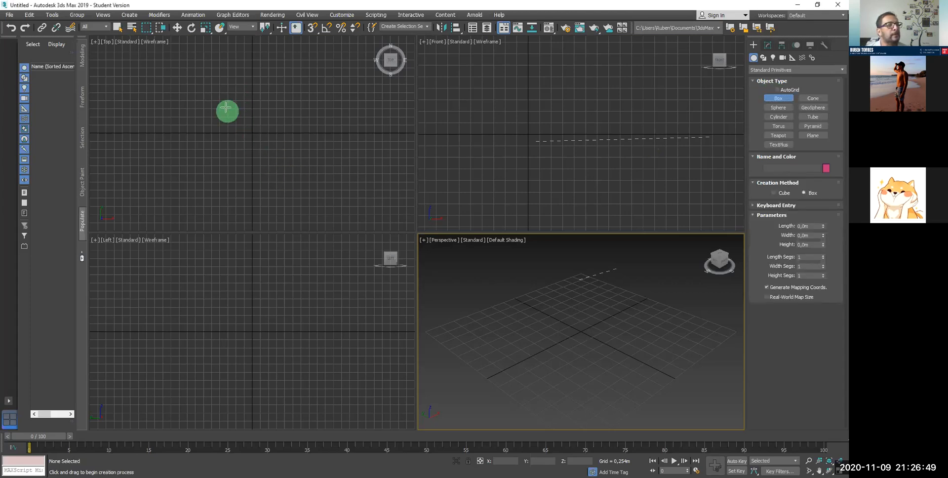
{"action": "left_click_drag", "start_coordinate": [222, 101], "coordinate": [277, 179]}
{"action": "left_click", "coordinate": [270, 148]}
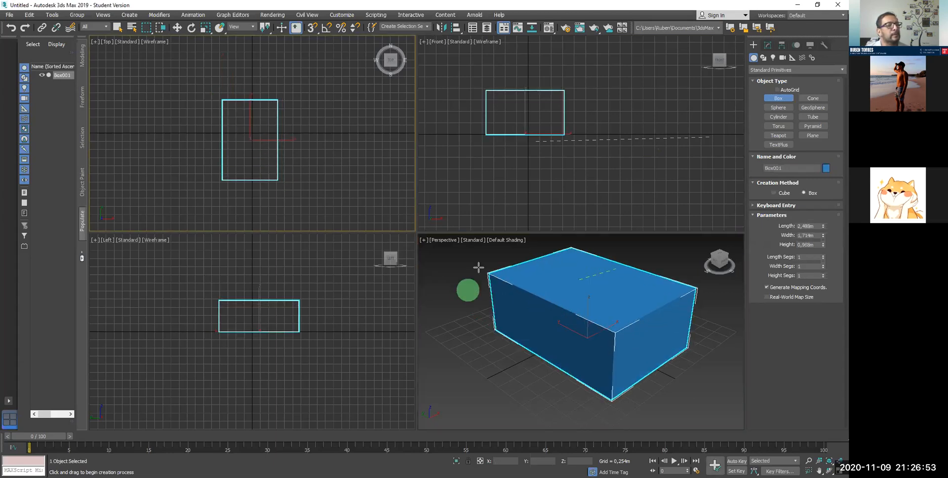
Step: Activate Select and Move and examine the box's move gizmo in the Perspective view
{"action": "left_click", "coordinate": [177, 28]}
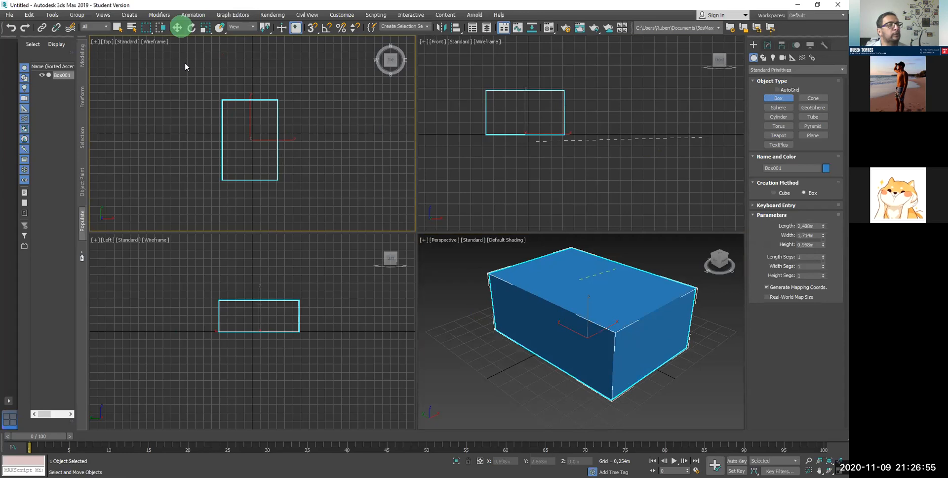
{"action": "left_click", "coordinate": [572, 333]}
{"action": "left_click", "coordinate": [586, 353]}
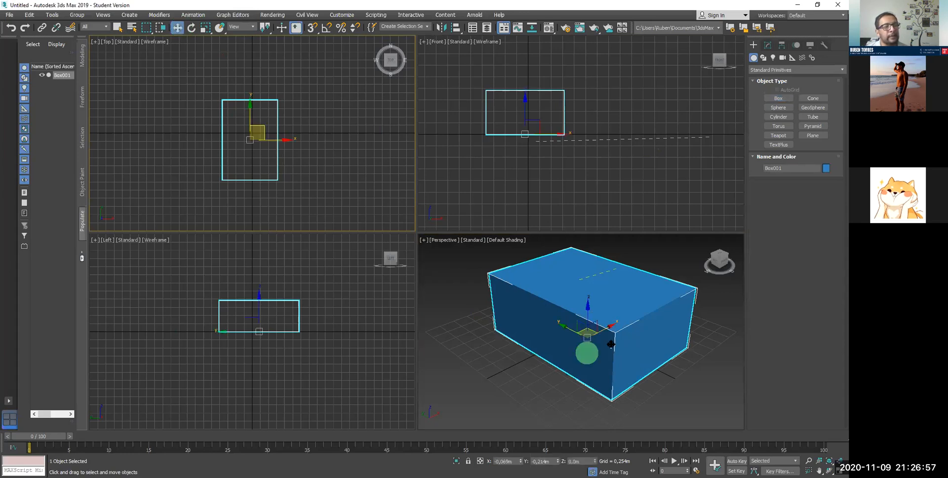
{"action": "left_click", "coordinate": [560, 339]}
{"action": "left_click", "coordinate": [588, 310]}
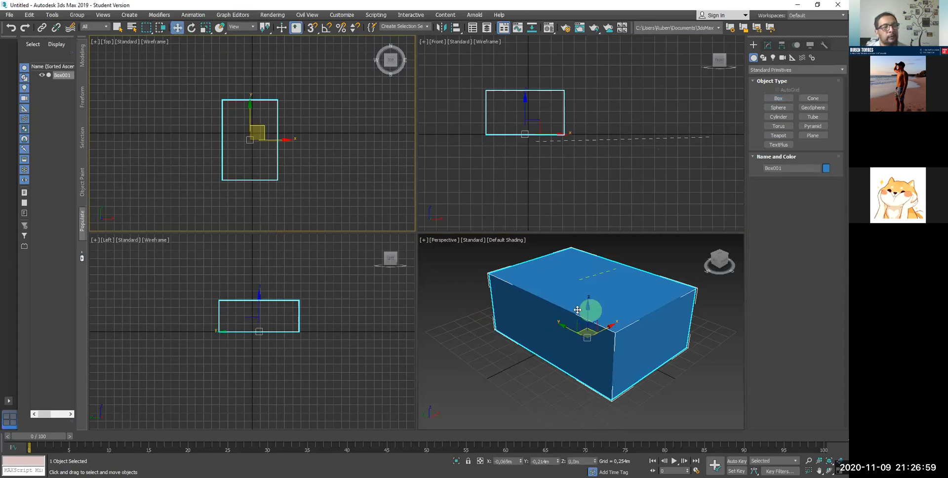
{"action": "left_click", "coordinate": [584, 328]}
{"action": "left_click", "coordinate": [651, 361]}
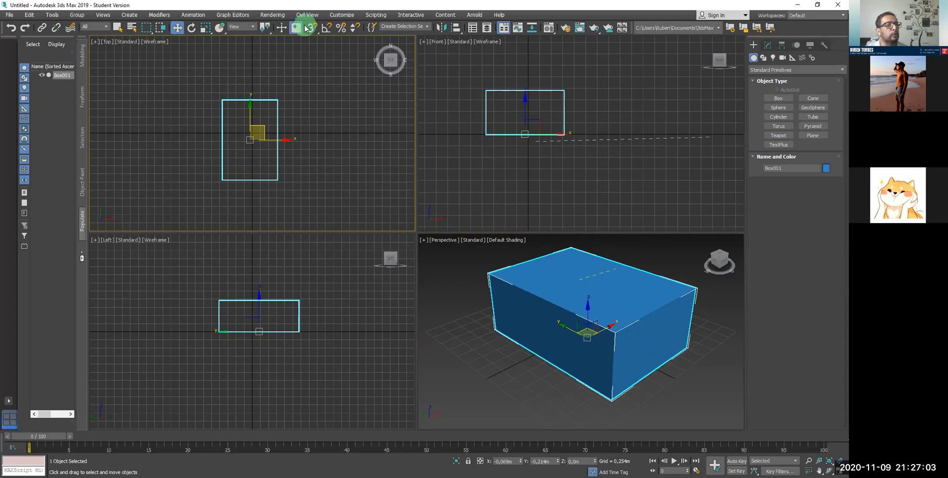
Step: Scale the box to about 118% along X and Y and flatten it along Z
{"action": "key", "text": "r"}
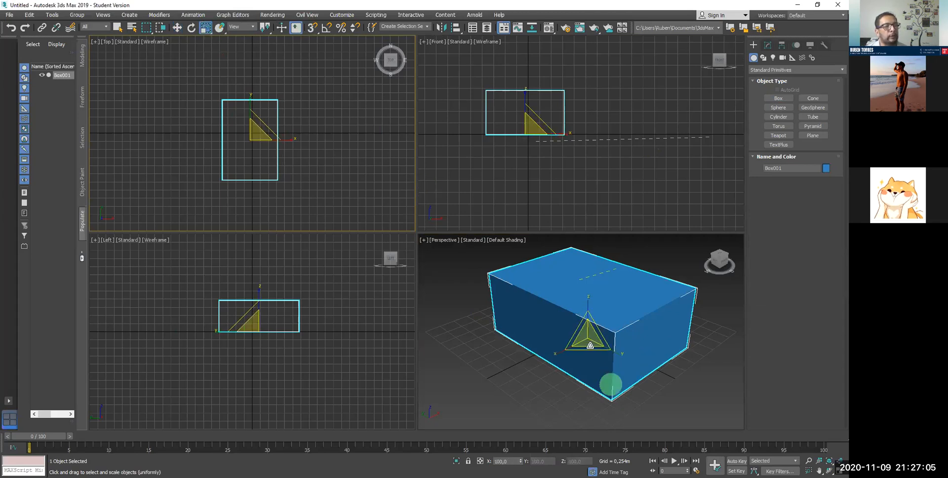
{"action": "scroll", "coordinate": [589, 327], "scroll_direction": "up", "scroll_amount": 3}
{"action": "mouse_move", "coordinate": [591, 323]}
{"action": "left_mouse_down"}
{"action": "mouse_move", "coordinate": [590, 351]}
{"action": "mouse_move", "coordinate": [581, 295]}
{"action": "mouse_move", "coordinate": [588, 331]}
{"action": "left_mouse_up"}
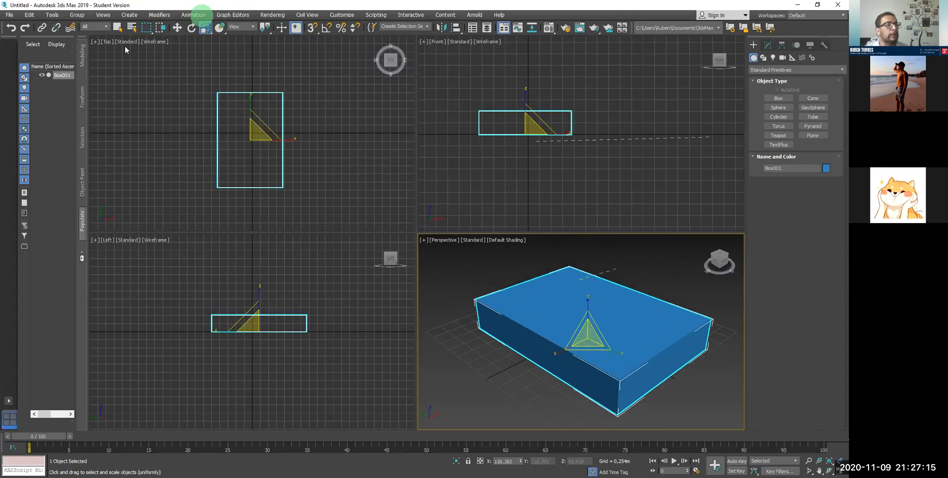
Step: Try rotating the box about 28° around its Y axis in the Perspective view, and undo the rotation
{"action": "left_click", "coordinate": [191, 33]}
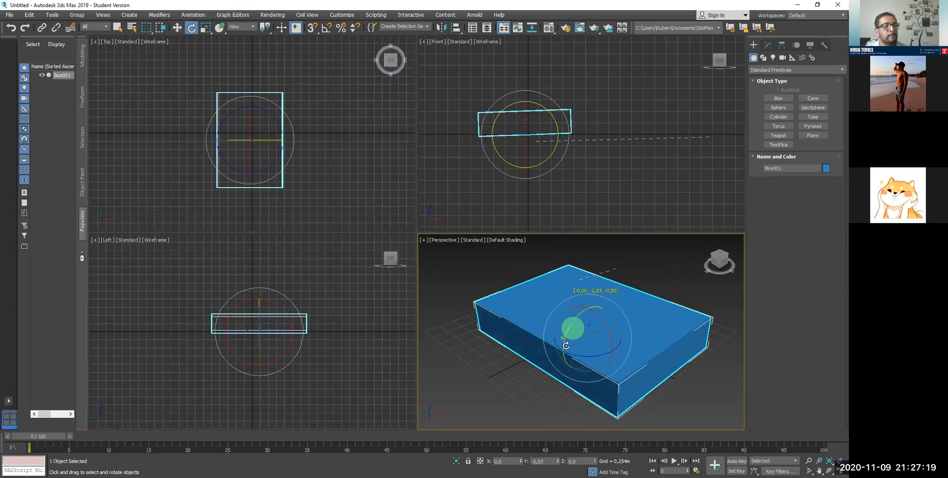
{"action": "left_click_drag", "start_coordinate": [562, 318], "coordinate": [555, 290]}
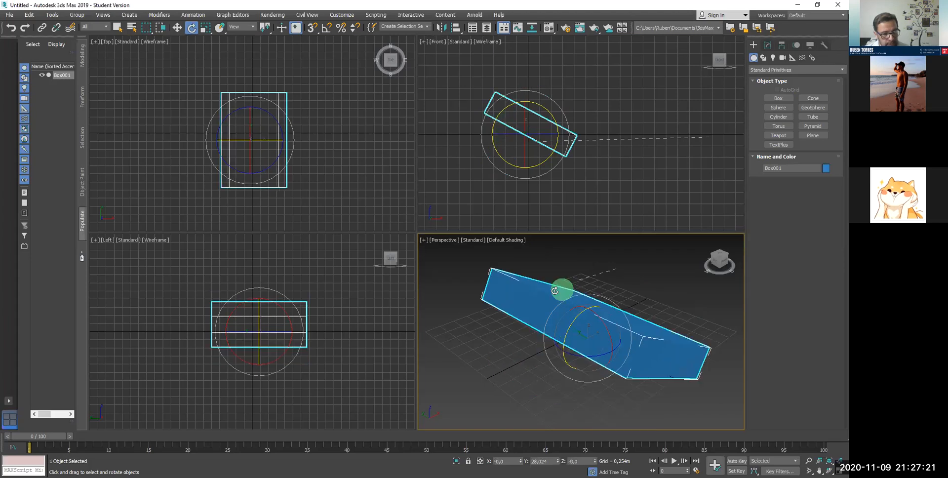
{"action": "key", "text": "ctrl+z"}
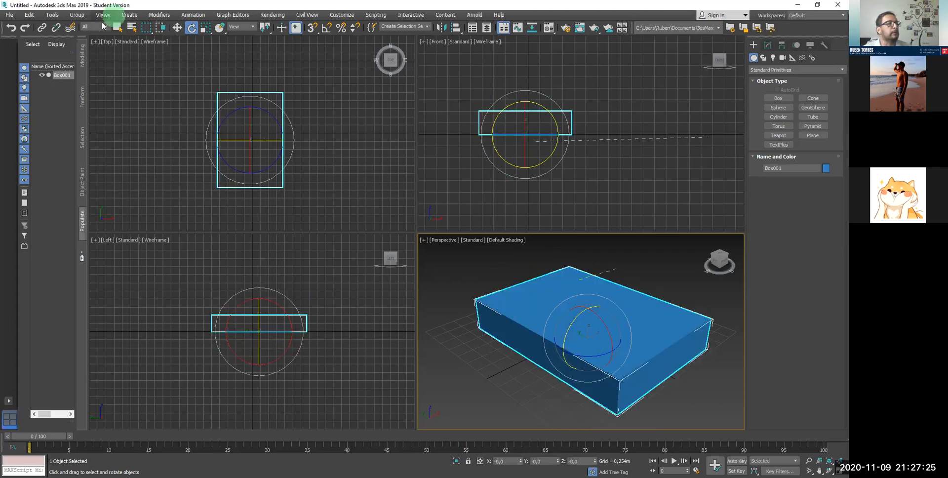
Step: Move only the box's pivot along X to its right-hand edge in the Front view, leaving the geometry in place
{"action": "left_click", "coordinate": [177, 27]}
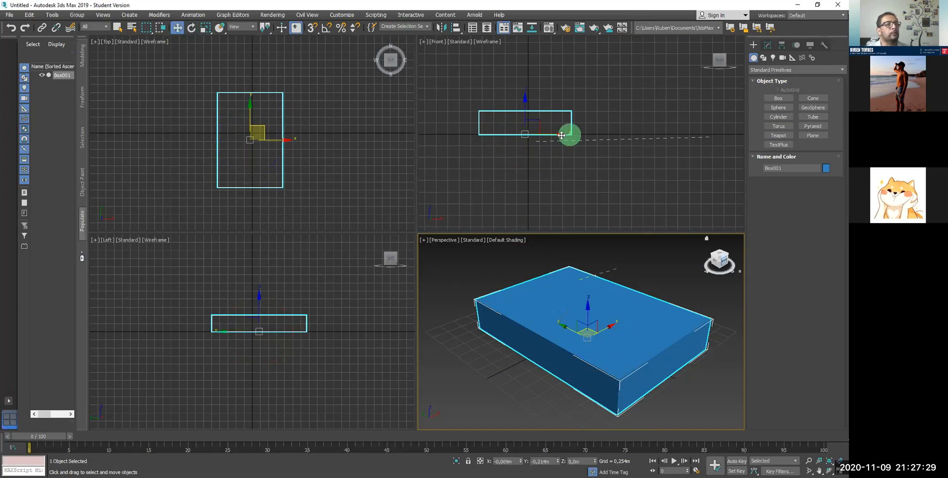
{"action": "left_click", "coordinate": [540, 139]}
{"action": "left_click", "coordinate": [523, 111]}
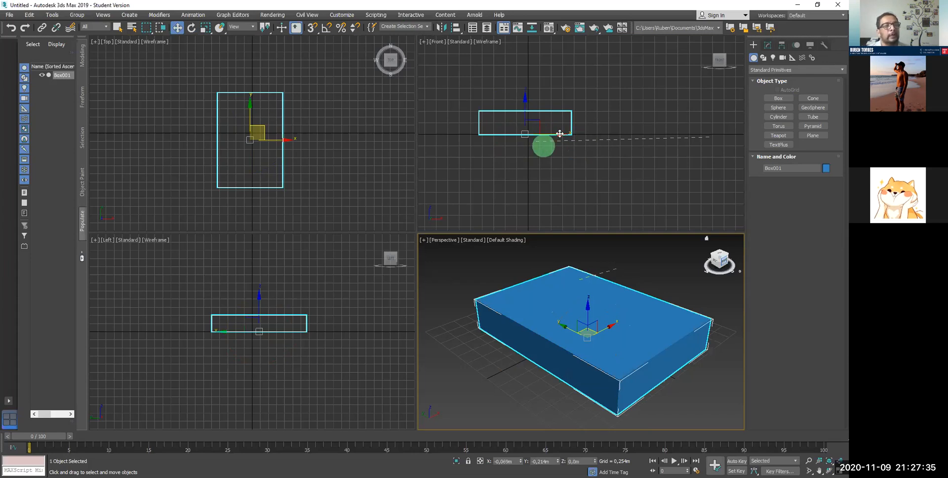
{"action": "mouse_move", "coordinate": [579, 148]}
{"action": "middle_mouse_down"}
{"action": "mouse_move", "coordinate": [563, 163]}
{"action": "mouse_move", "coordinate": [577, 151]}
{"action": "middle_mouse_up"}
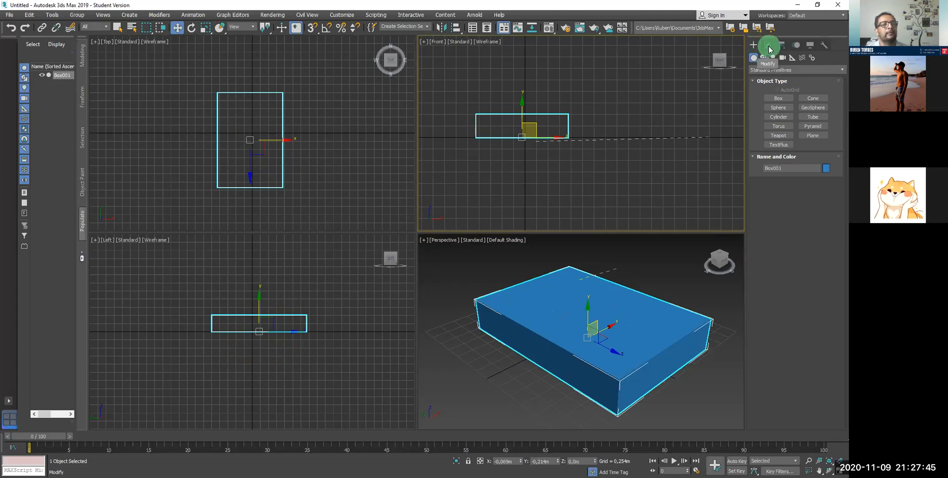
{"action": "left_click", "coordinate": [782, 49]}
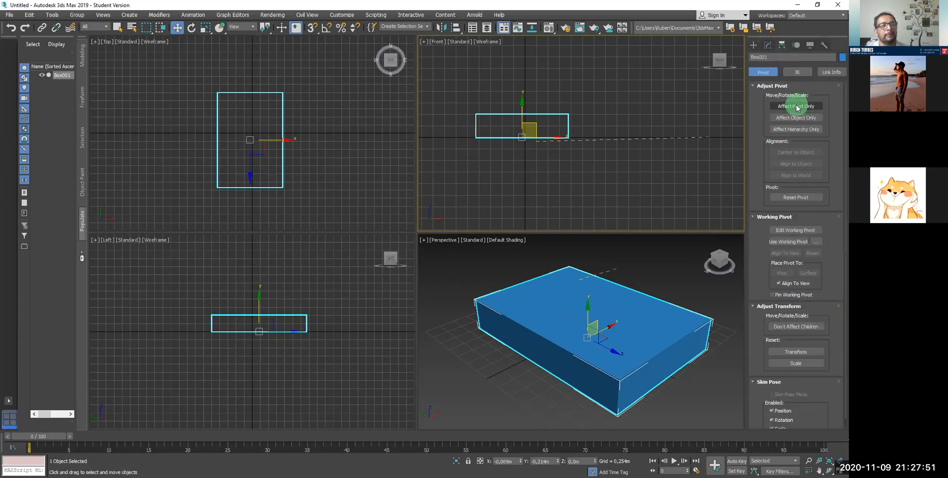
{"action": "left_click", "coordinate": [797, 106]}
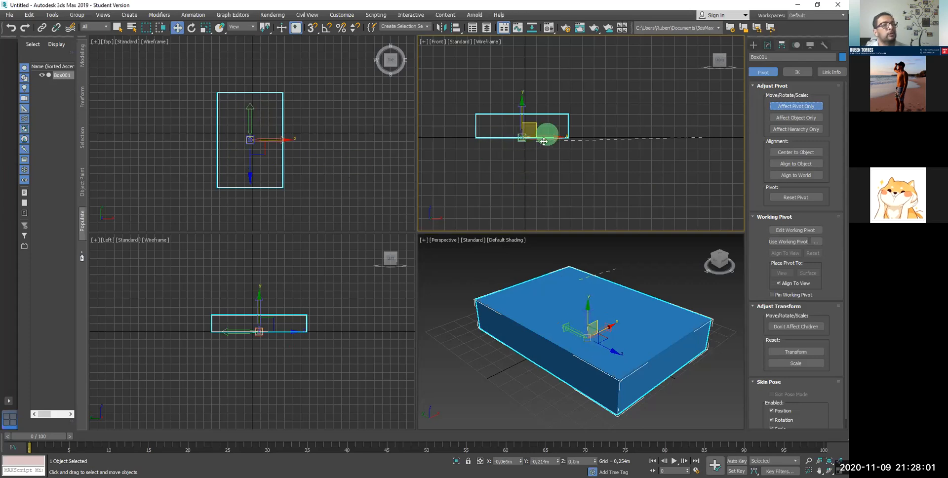
{"action": "left_click_drag", "start_coordinate": [544, 137], "coordinate": [589, 137]}
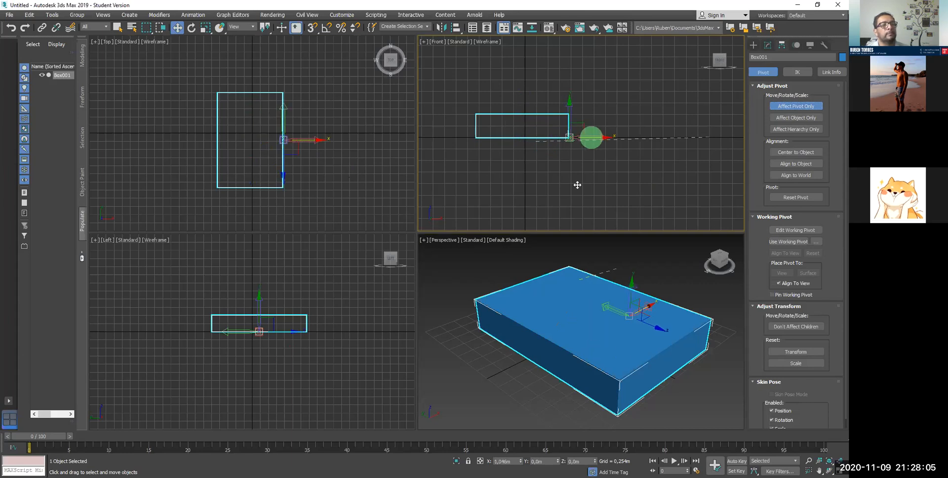
{"action": "left_click", "coordinate": [796, 109]}
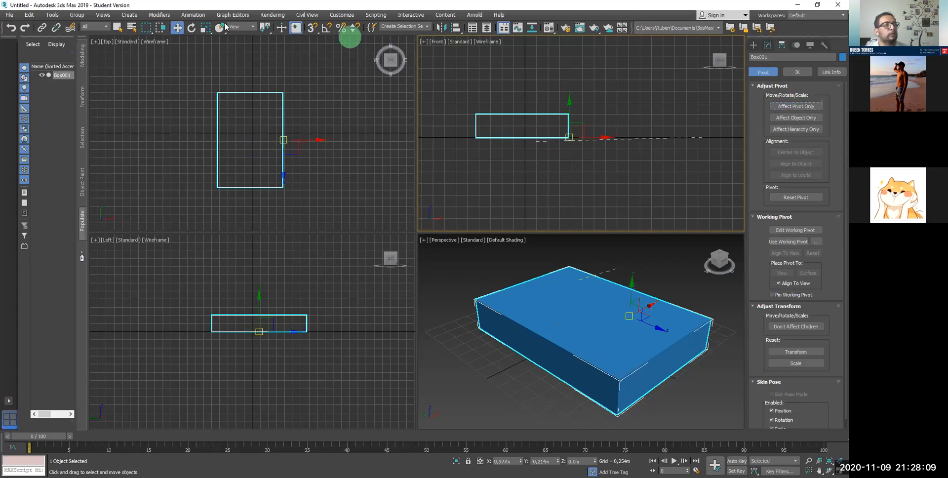
Step: Try rotating the box about 39° around its edge pivot in the Front view, and undo the rotation
{"action": "left_click", "coordinate": [192, 28]}
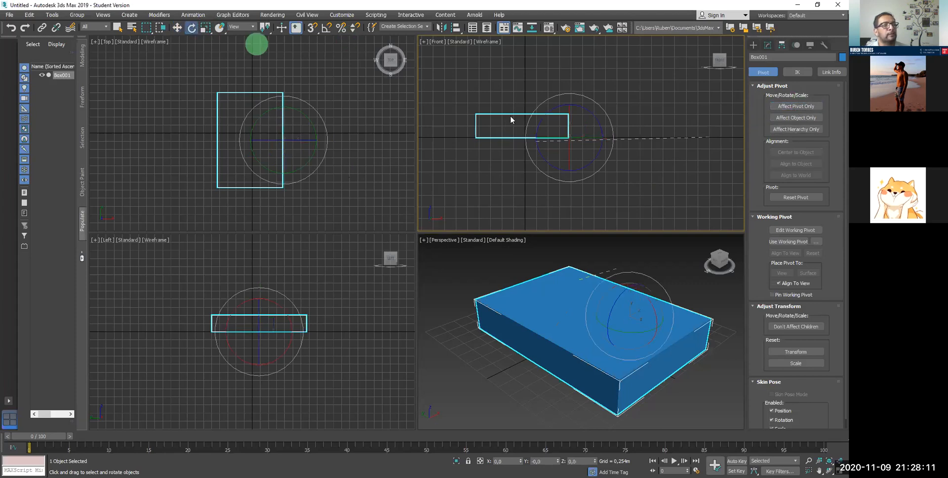
{"action": "left_click_drag", "start_coordinate": [528, 116], "coordinate": [554, 80]}
{"action": "left_click_drag", "start_coordinate": [515, 116], "coordinate": [522, 85]}
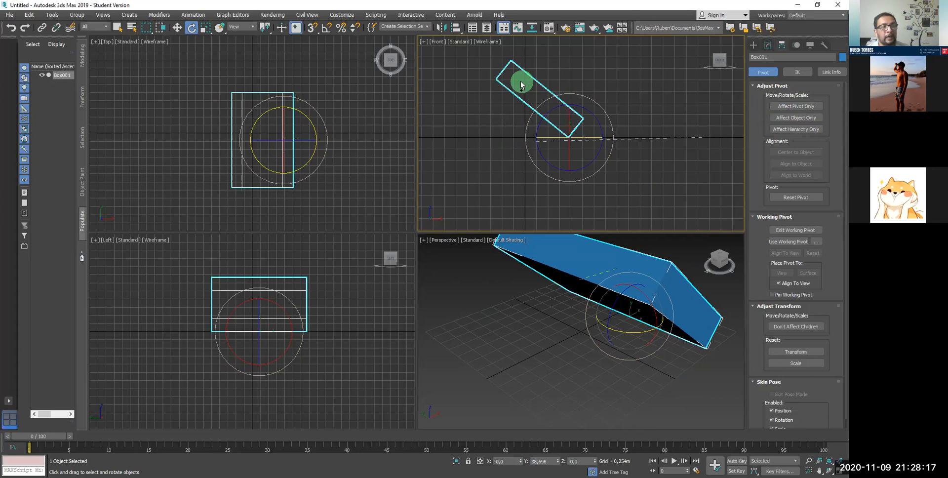
{"action": "key", "text": "ctrl+z"}
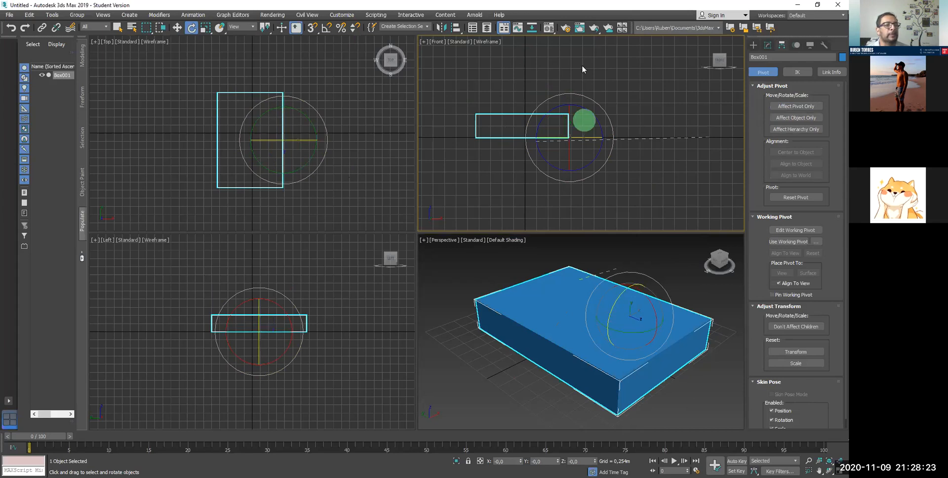
Step: Move only the pivot further along X to about 1.7 m, outside the box, and try Select and Rotate around it
{"action": "left_click", "coordinate": [787, 107]}
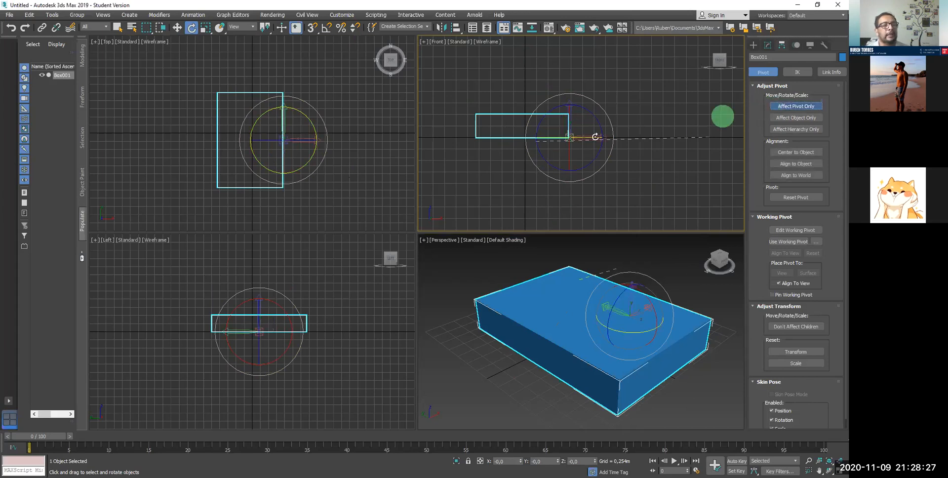
{"action": "left_click_drag", "start_coordinate": [604, 136], "coordinate": [571, 141]}
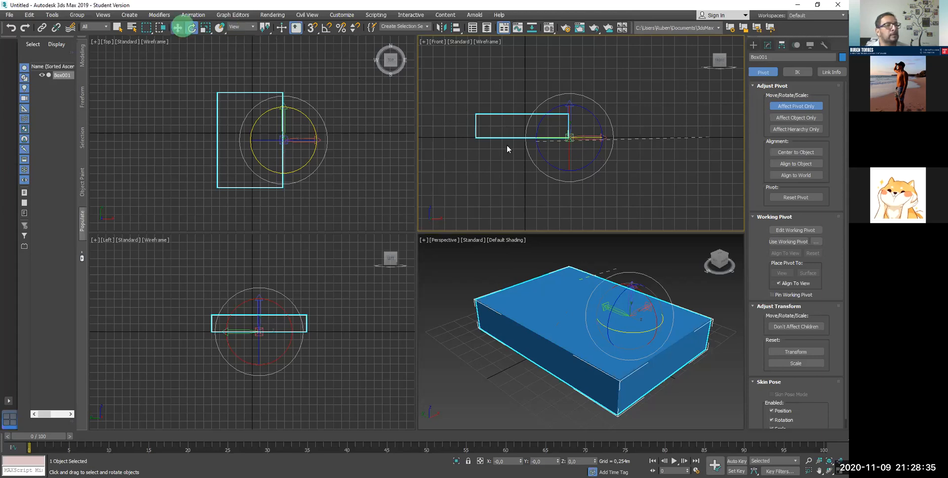
{"action": "left_click", "coordinate": [177, 28]}
{"action": "left_click_drag", "start_coordinate": [599, 136], "coordinate": [637, 135]}
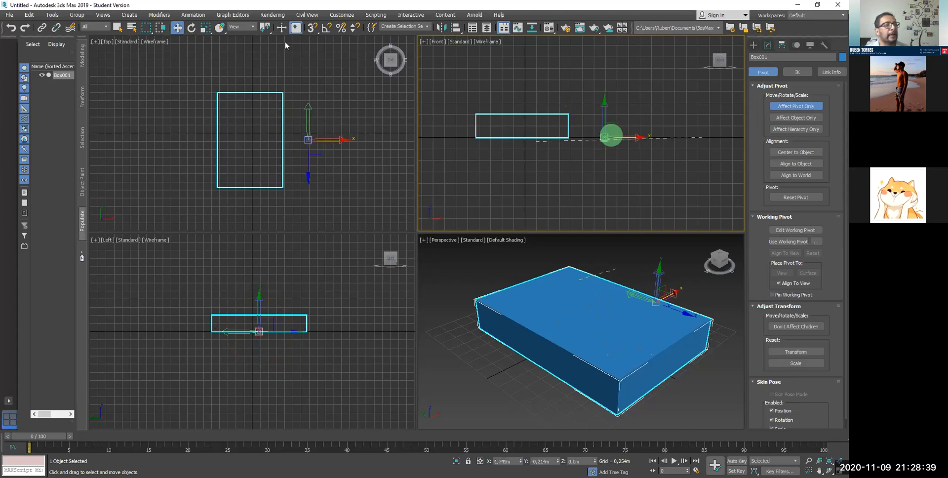
{"action": "left_click", "coordinate": [810, 106]}
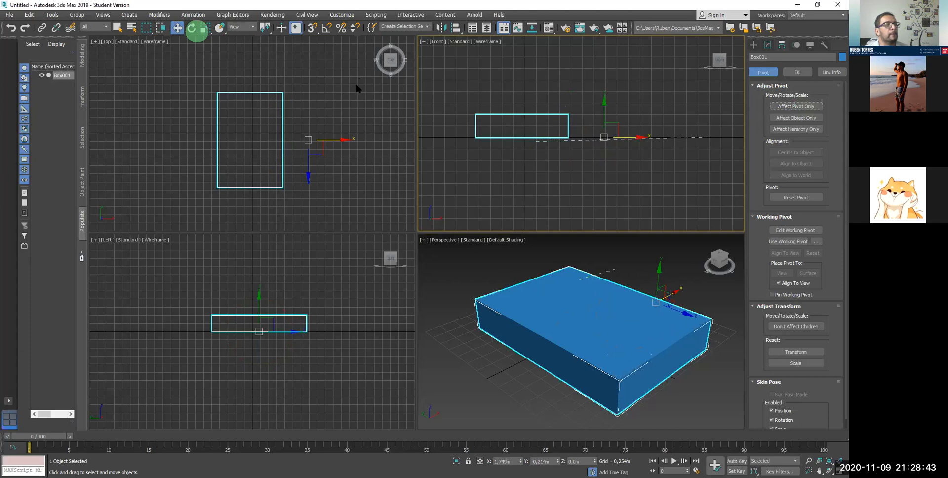
{"action": "left_click", "coordinate": [192, 28]}
{"action": "left_click_drag", "start_coordinate": [634, 118], "coordinate": [607, 117]}
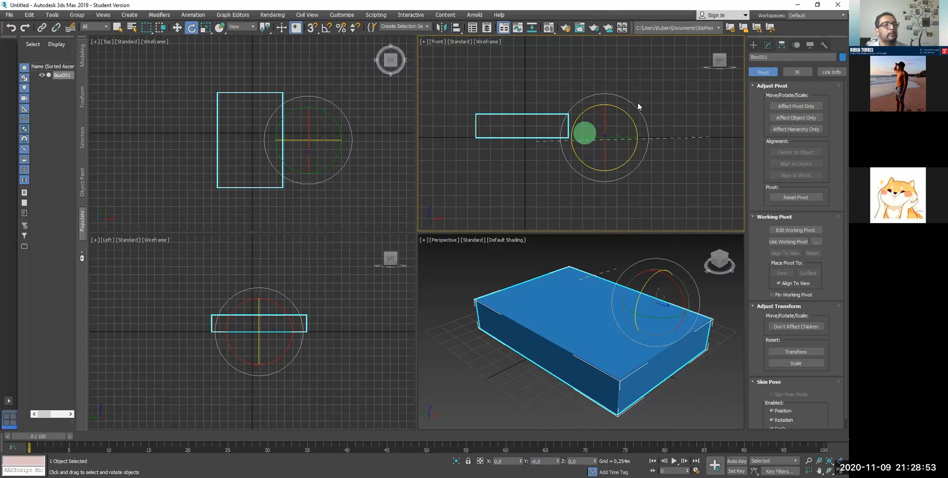
Step: Raise only the box's pivot vertically in the Front view to a height of about 0.31 m
{"action": "left_click", "coordinate": [787, 106]}
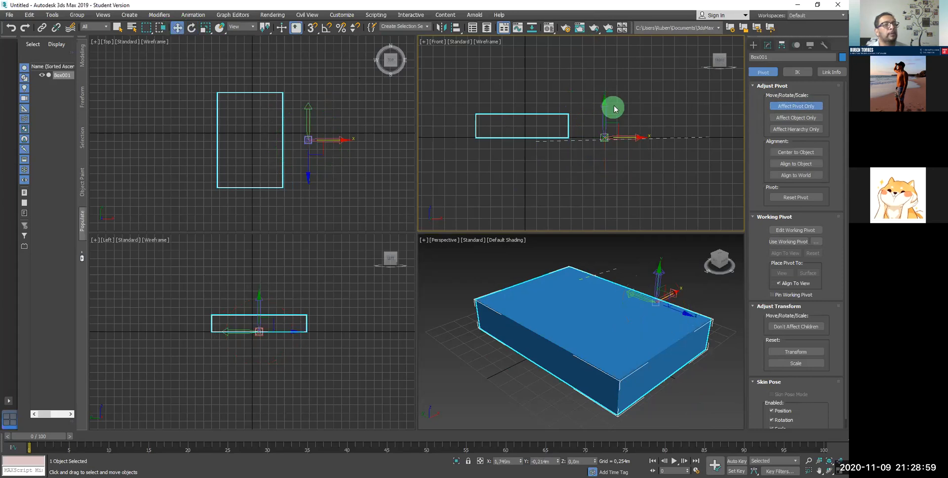
{"action": "right_click", "coordinate": [603, 108]}
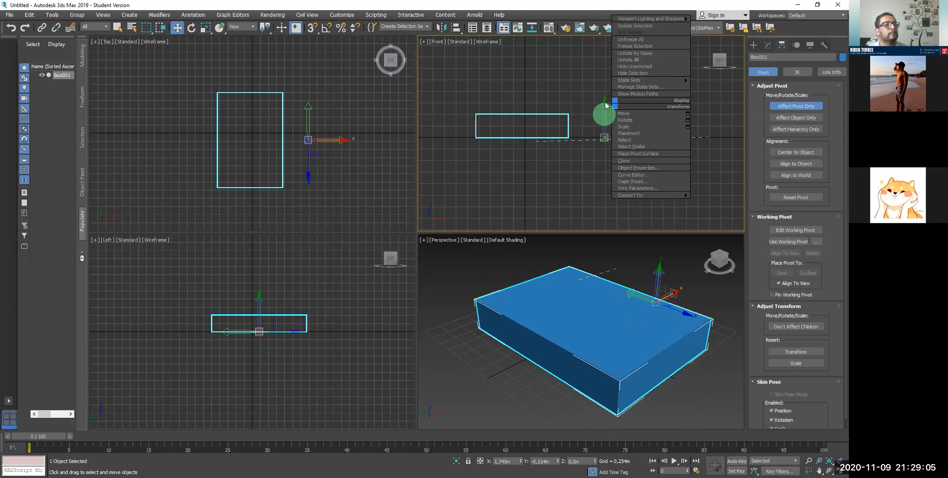
{"action": "left_click", "coordinate": [773, 108]}
{"action": "mouse_move", "coordinate": [641, 195]}
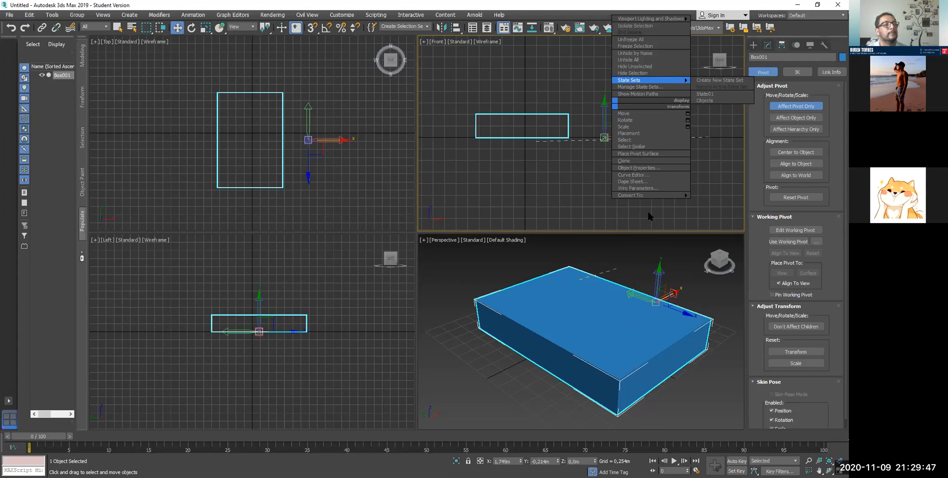
{"action": "left_click", "coordinate": [602, 110]}
{"action": "left_click_drag", "start_coordinate": [604, 99], "coordinate": [604, 95]}
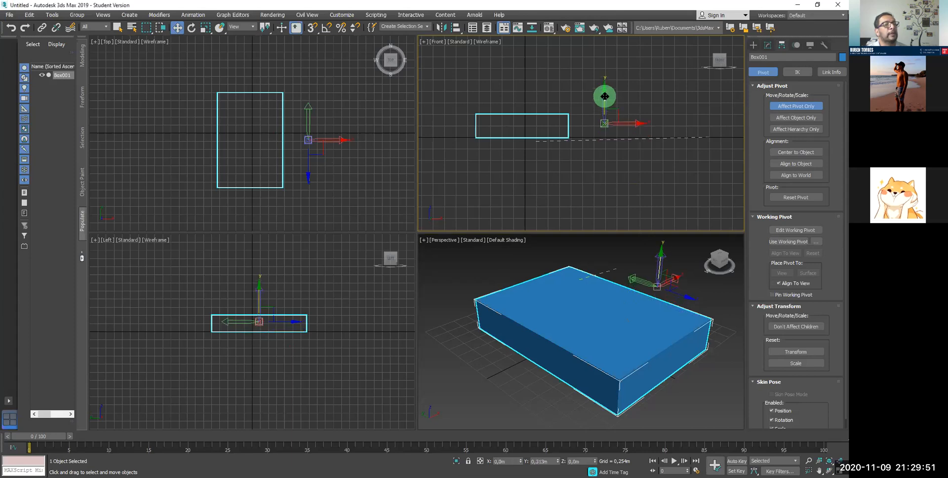
{"action": "left_click", "coordinate": [781, 107]}
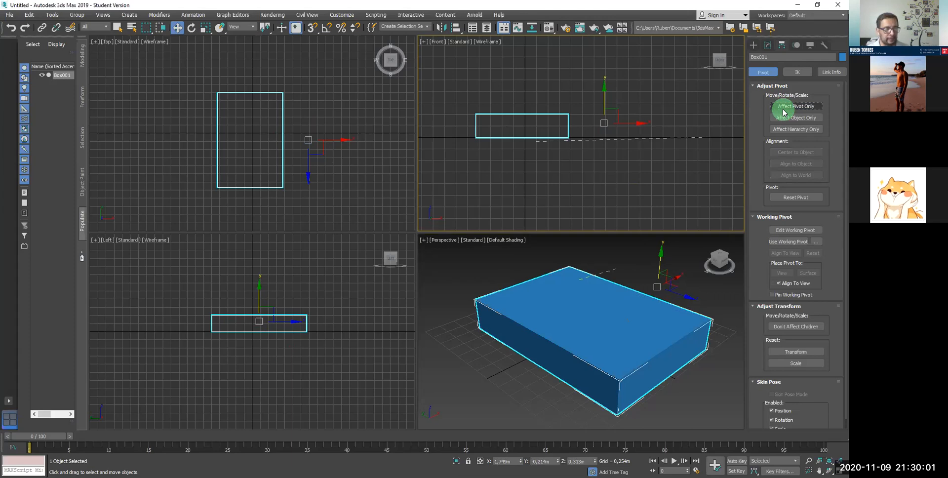
Step: Clone the box by rotating it about 43° around the offset pivot, making six copies
{"action": "left_click", "coordinate": [192, 31]}
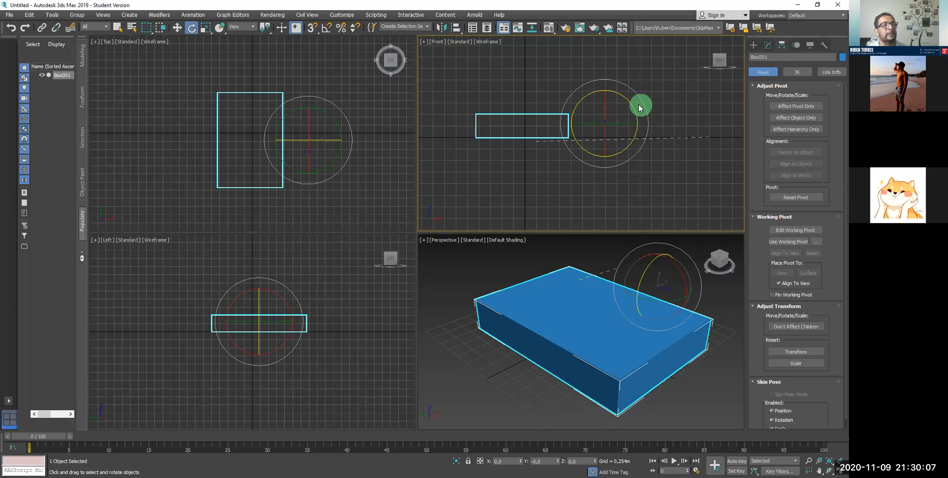
{"action": "left_click_drag", "start_coordinate": [634, 103], "coordinate": [619, 65]}
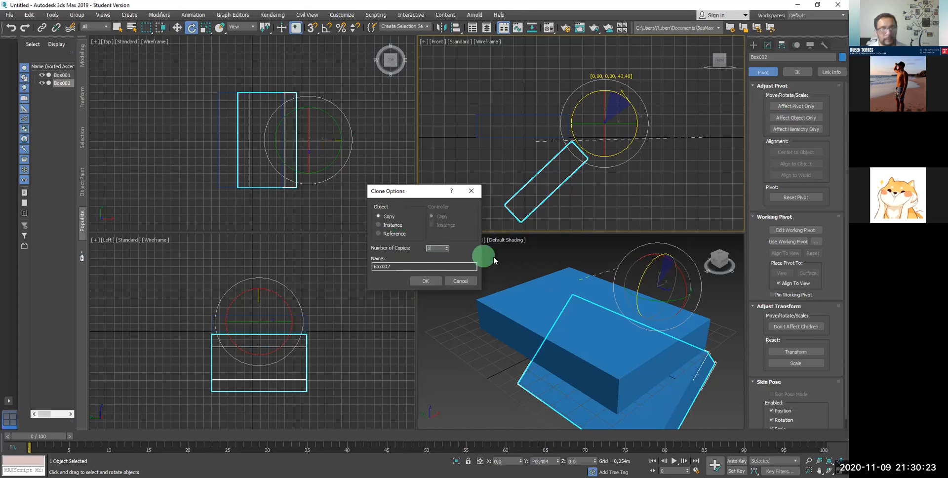
{"action": "type", "text": "5"}
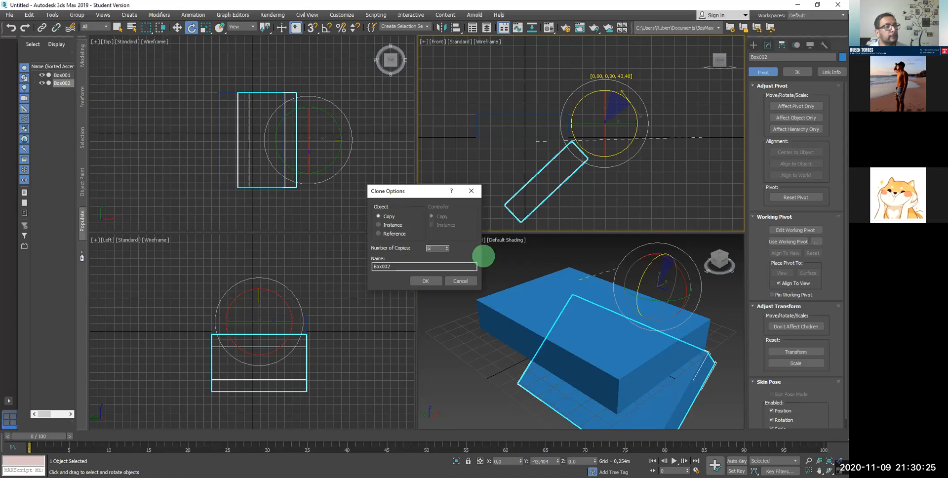
{"action": "left_click", "coordinate": [434, 284]}
Step: Maximize the Perspective view, orbit to examine the ring of boxes from the front, and undo the cloning
{"action": "scroll", "coordinate": [518, 314], "scroll_direction": "up", "scroll_amount": 3}
{"action": "middle_click_drag", "start_coordinate": [524, 314], "coordinate": [306, 242]}
{"action": "scroll", "coordinate": [636, 348], "scroll_direction": "down", "scroll_amount": 5}
{"action": "scroll", "coordinate": [636, 348], "scroll_direction": "up", "scroll_amount": 5}
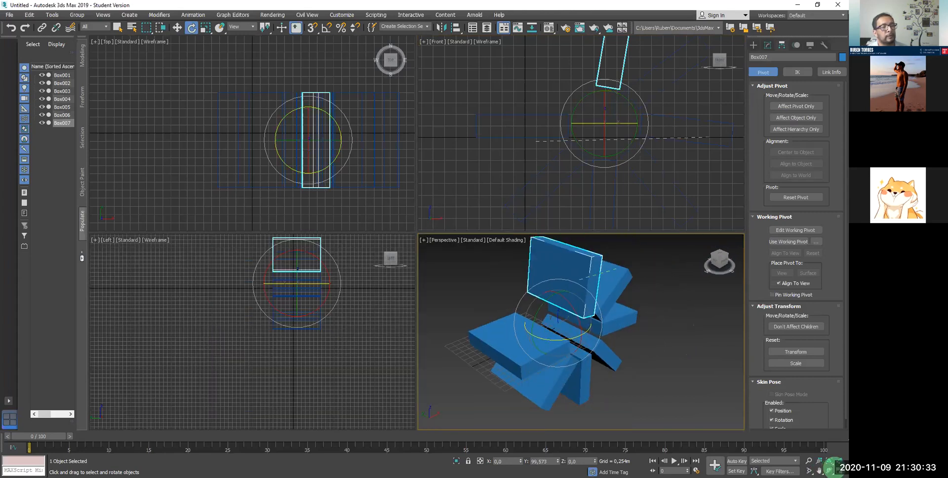
{"action": "left_click", "coordinate": [839, 471]}
{"action": "left_click", "coordinate": [829, 470]}
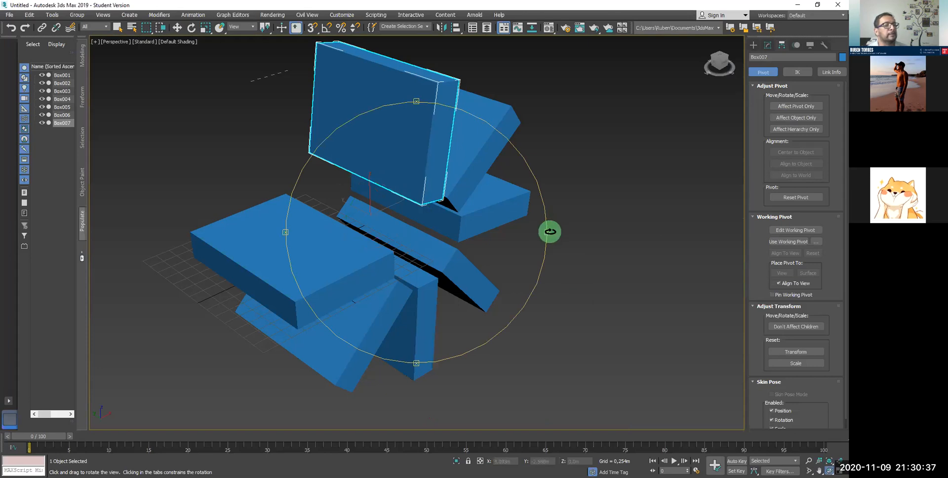
{"action": "left_click_drag", "start_coordinate": [546, 230], "coordinate": [514, 263]}
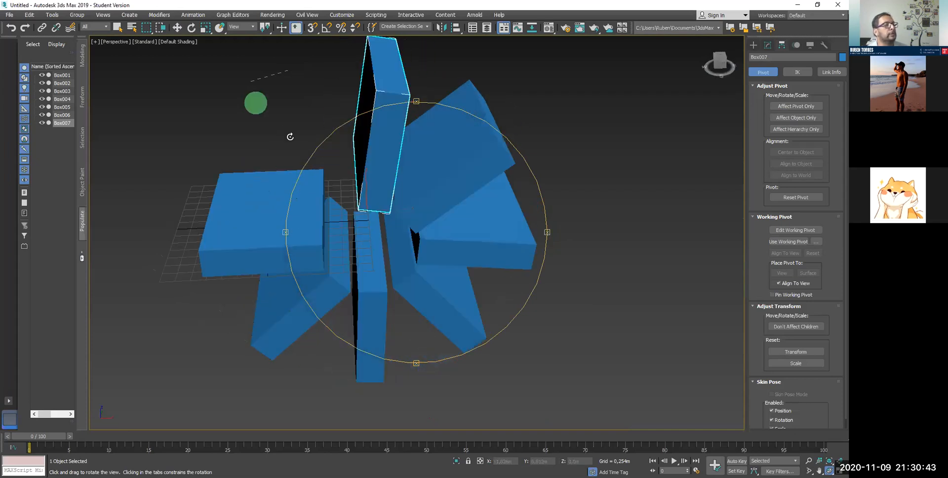
{"action": "left_click", "coordinate": [356, 270]}
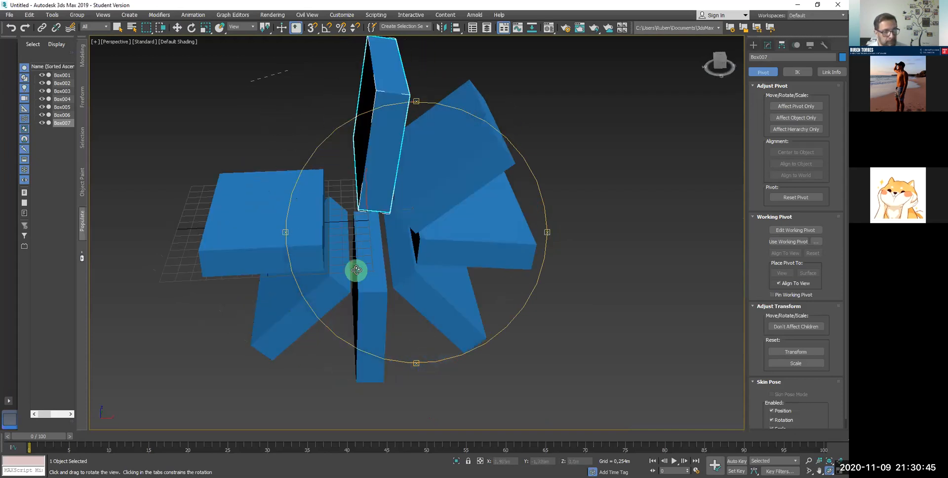
{"action": "key", "text": "ctrl+z"}
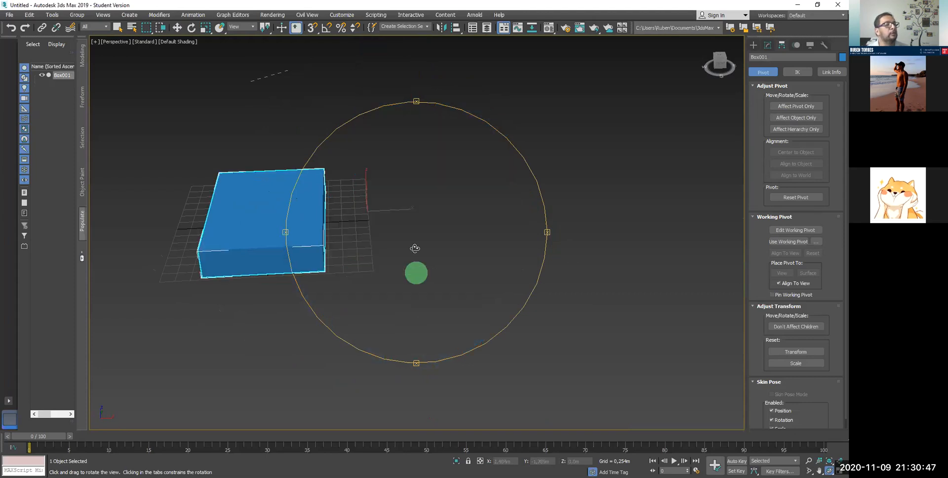
Step: Clone the box by rotating it about 41.6° around its offset pivot, making seven copies with the Copy option
{"action": "left_click", "coordinate": [191, 28]}
{"action": "left_click_drag", "start_coordinate": [344, 189], "coordinate": [330, 230], "text": "shift"}
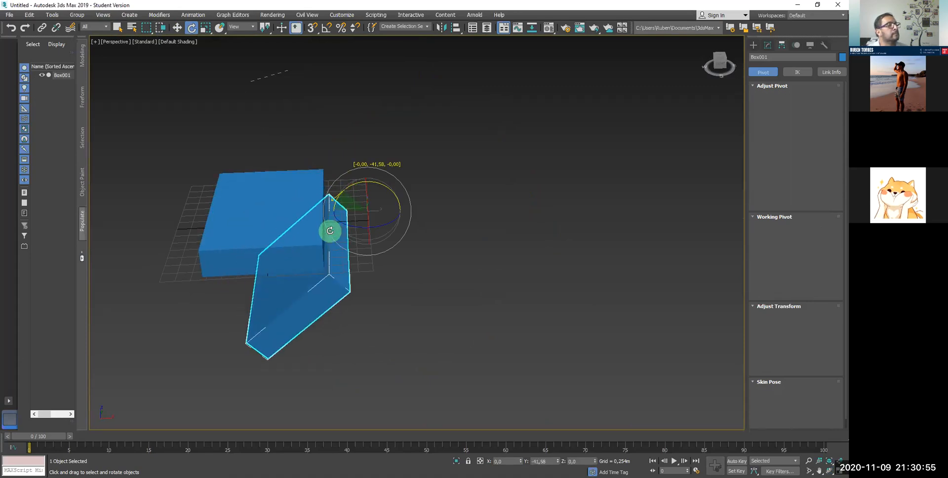
{"action": "left_click_drag", "start_coordinate": [330, 230], "coordinate": [330, 230], "text": "shift"}
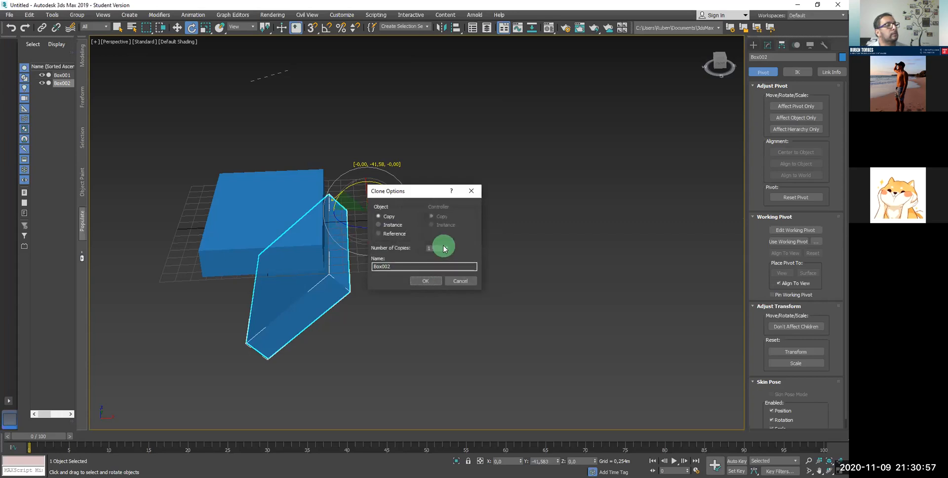
{"action": "left_click_drag", "start_coordinate": [431, 247], "coordinate": [417, 248]}
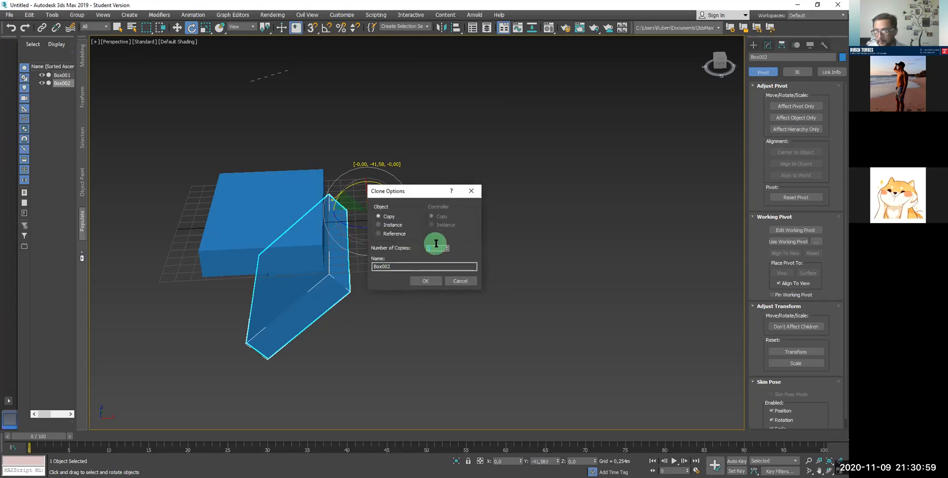
{"action": "type", "text": "7"}
{"action": "left_click", "coordinate": [417, 280]}
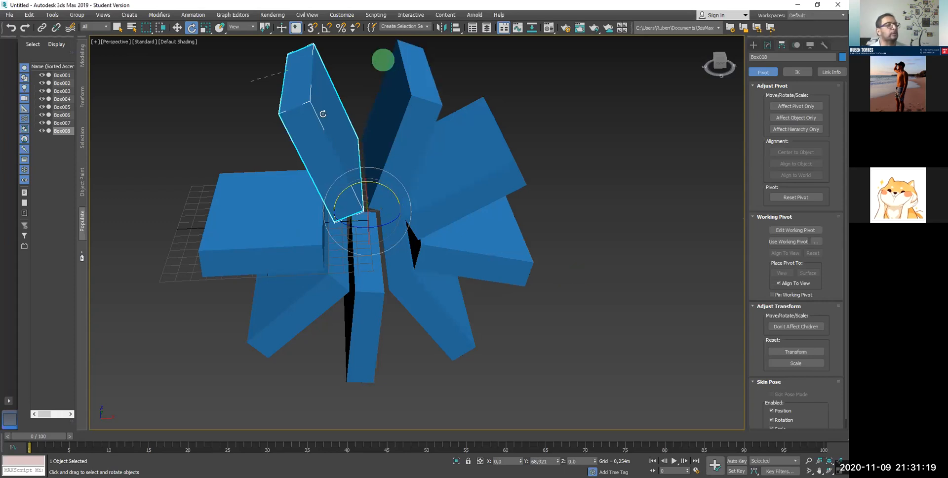
Step: Select four neighbouring boxes of the ring together, then remove Box005 from the selection
{"action": "left_click", "coordinate": [393, 118]}
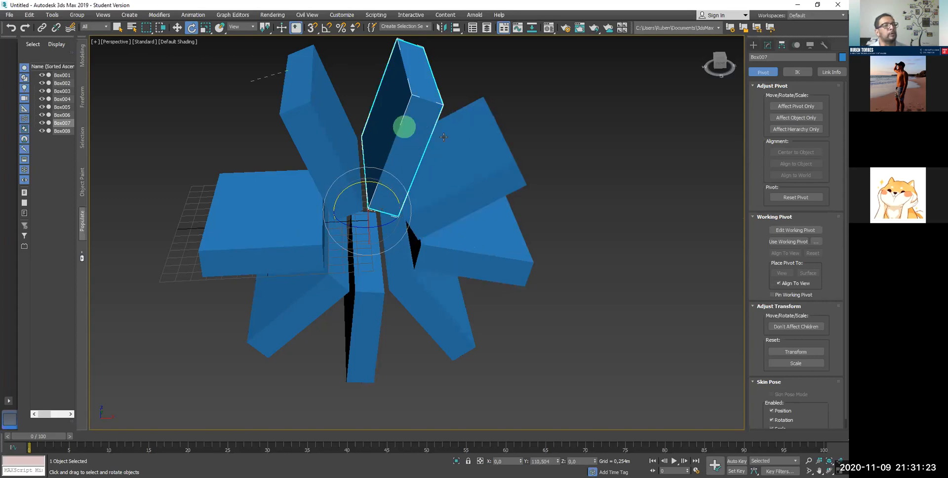
{"action": "left_click", "coordinate": [482, 169], "text": "ctrl"}
{"action": "left_click", "coordinate": [486, 249], "text": "ctrl"}
{"action": "left_click", "coordinate": [442, 321], "text": "ctrl"}
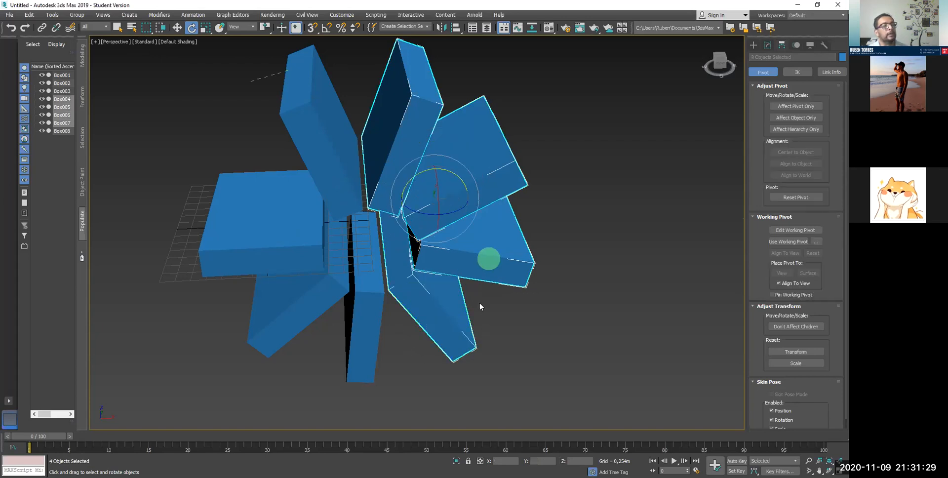
{"action": "left_click", "coordinate": [500, 266]}
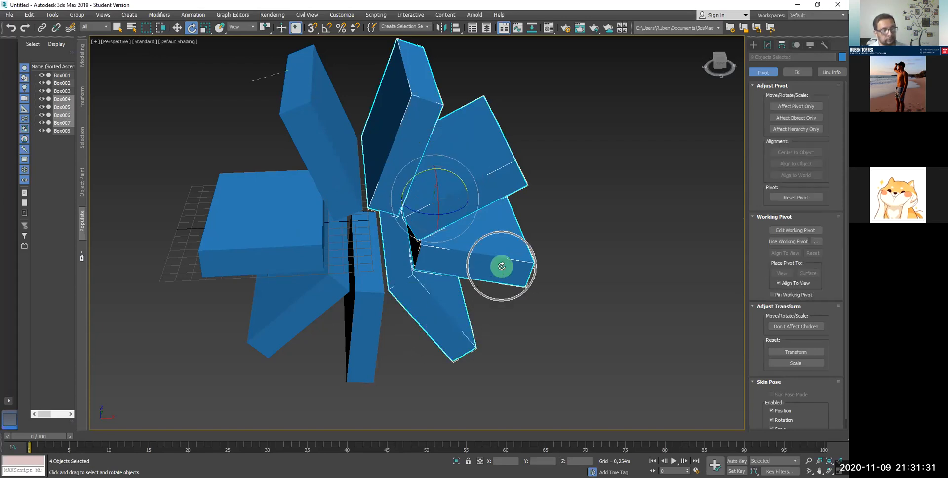
{"action": "left_click", "coordinate": [501, 266], "text": "alt"}
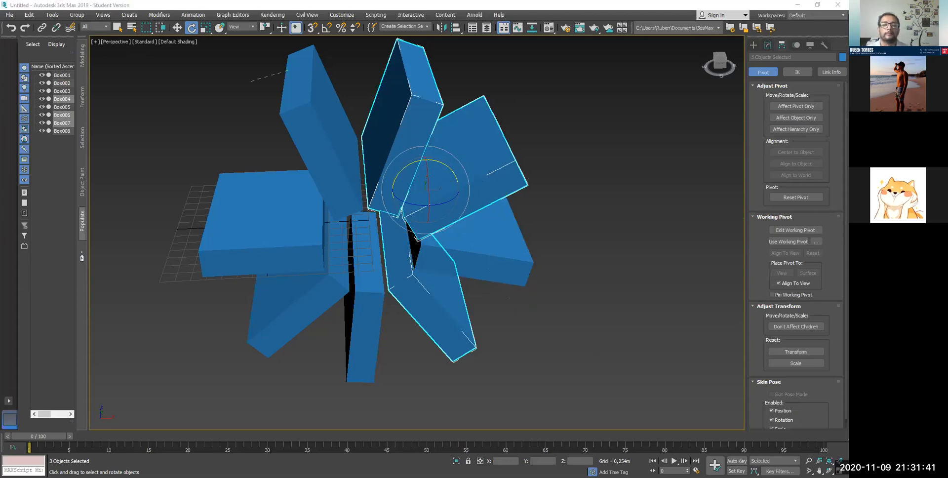
Step: Reset the scene with the ring of boxes without saving the changes
{"action": "left_click", "coordinate": [17, 14]}
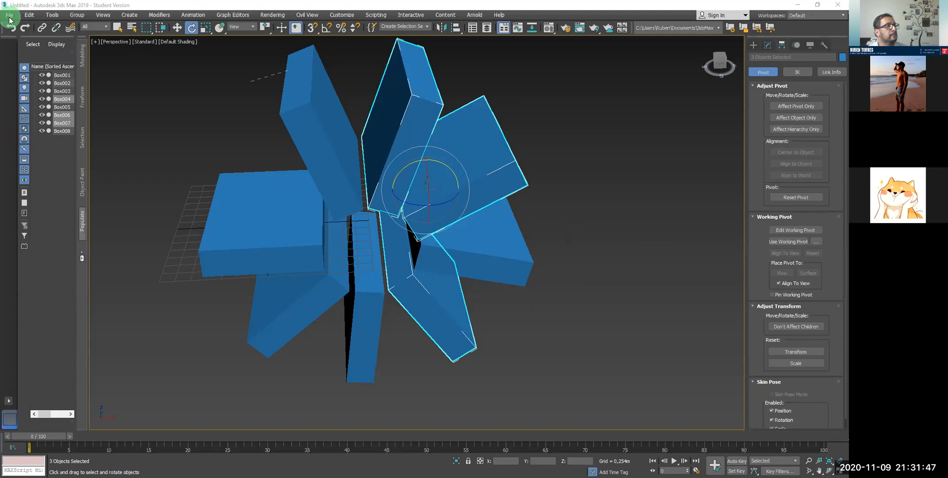
{"action": "left_click", "coordinate": [10, 14]}
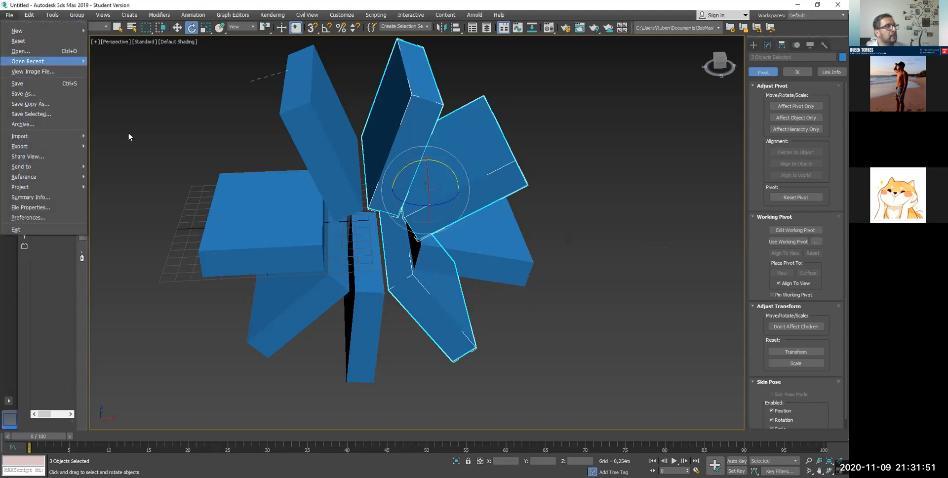
{"action": "left_click", "coordinate": [37, 39]}
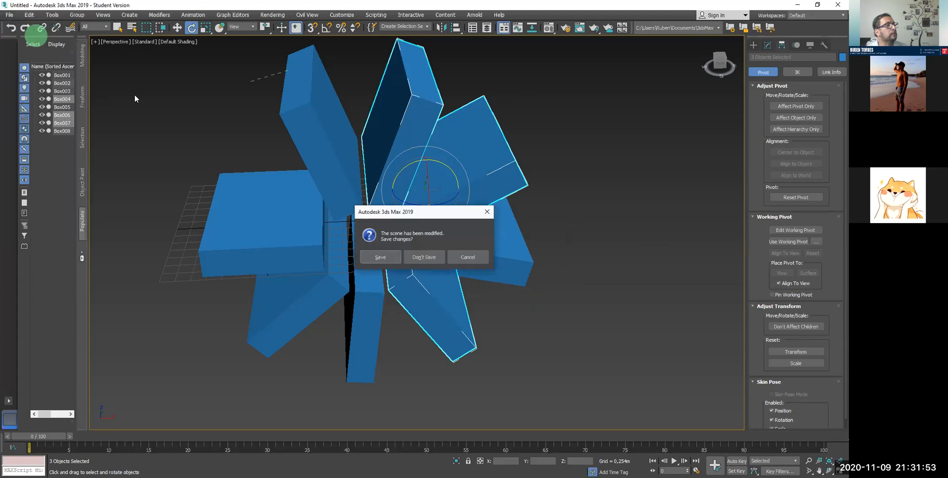
{"action": "left_click", "coordinate": [424, 257]}
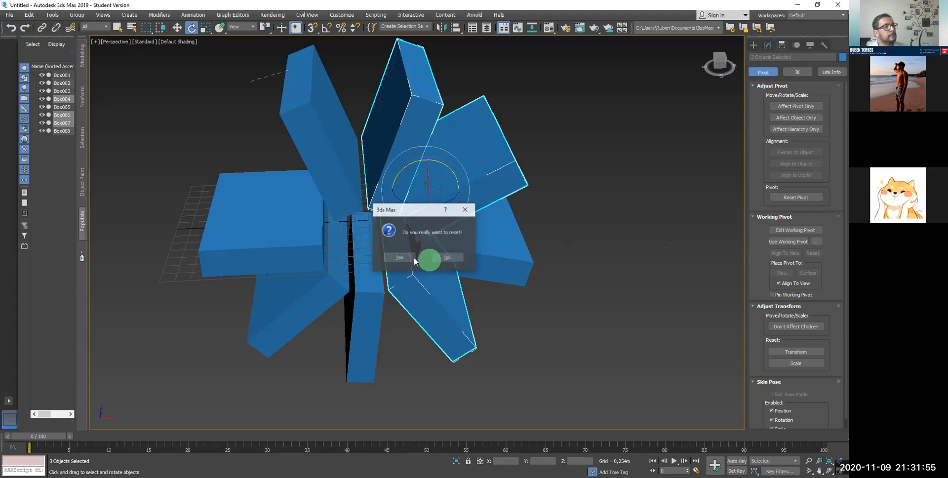
{"action": "left_click", "coordinate": [413, 258]}
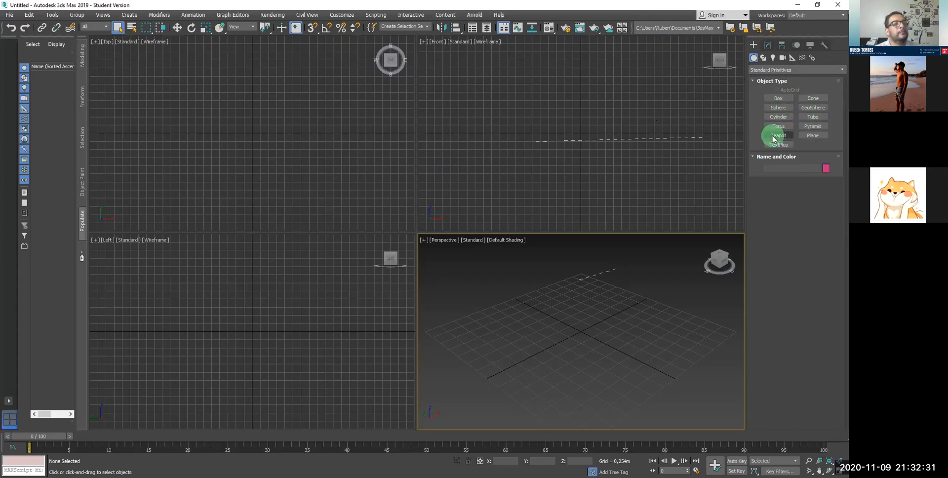
Step: Create a teapot about 0.78 m in radius in the Perspective view
{"action": "left_click", "coordinate": [773, 139]}
{"action": "left_click_drag", "start_coordinate": [550, 327], "coordinate": [561, 309]}
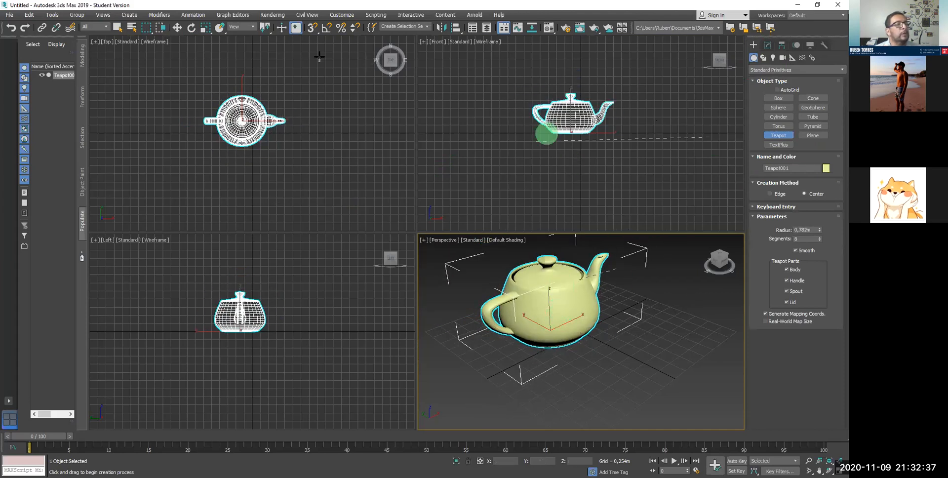
Step: Scale the teapot non-uniformly in the Front view to about 234% in height and about 86% in width
{"action": "left_click", "coordinate": [206, 28]}
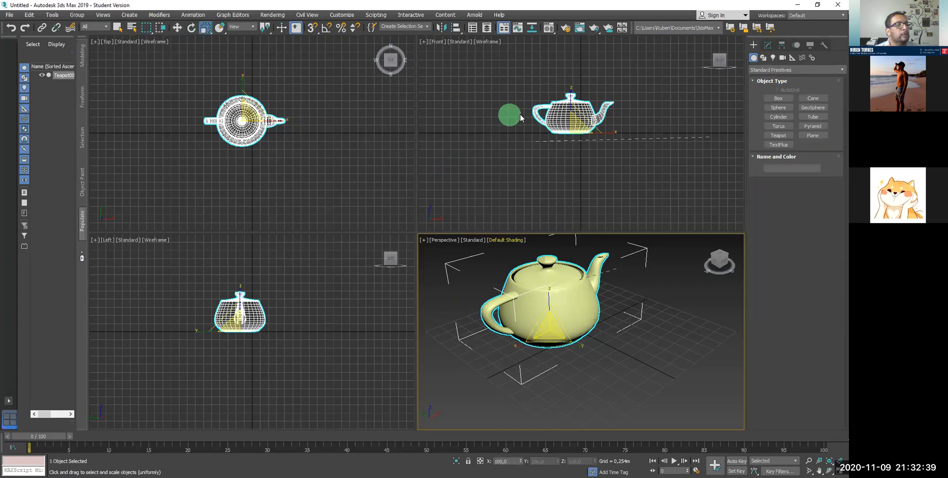
{"action": "left_click", "coordinate": [584, 109]}
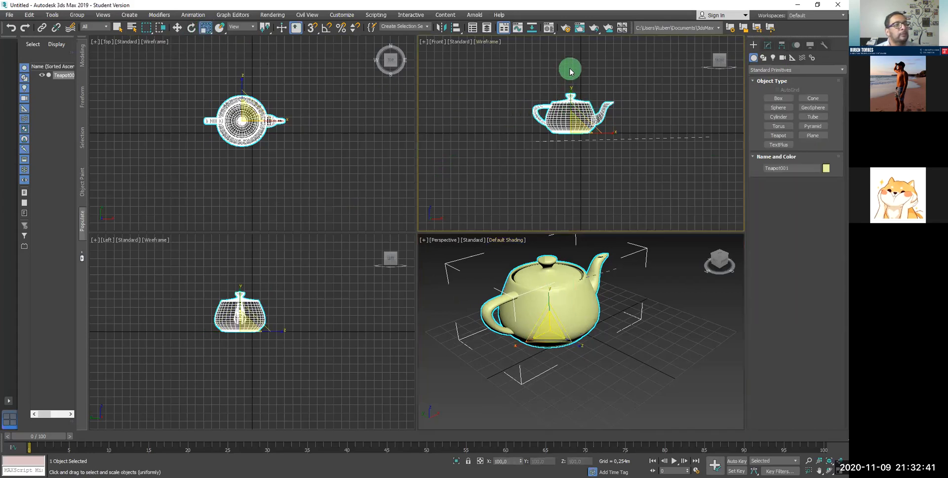
{"action": "left_click_drag", "start_coordinate": [567, 95], "coordinate": [549, 211]}
{"action": "middle_click_drag", "start_coordinate": [518, 264], "coordinate": [566, 351]}
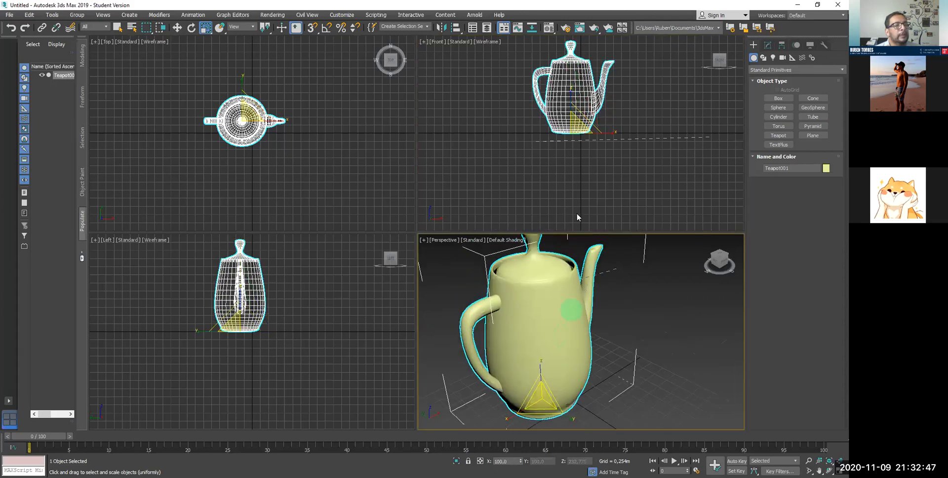
{"action": "left_click", "coordinate": [608, 131]}
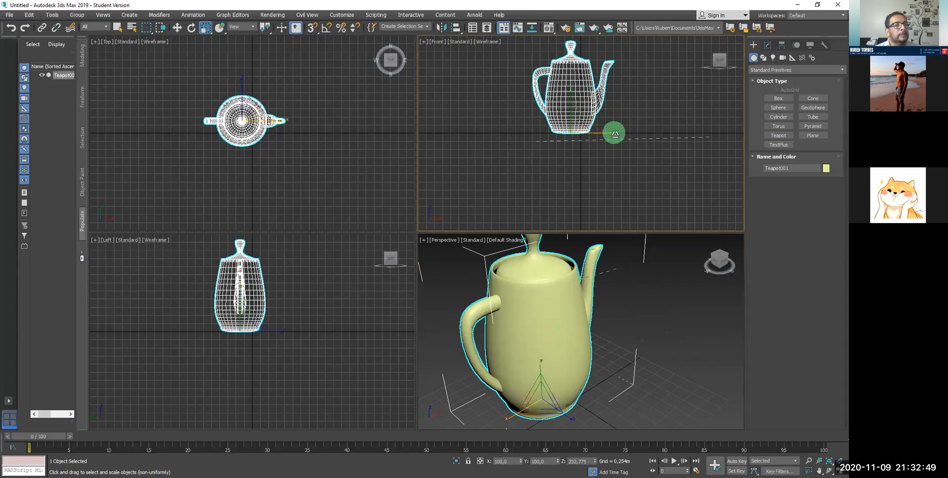
{"action": "left_click_drag", "start_coordinate": [614, 134], "coordinate": [597, 158]}
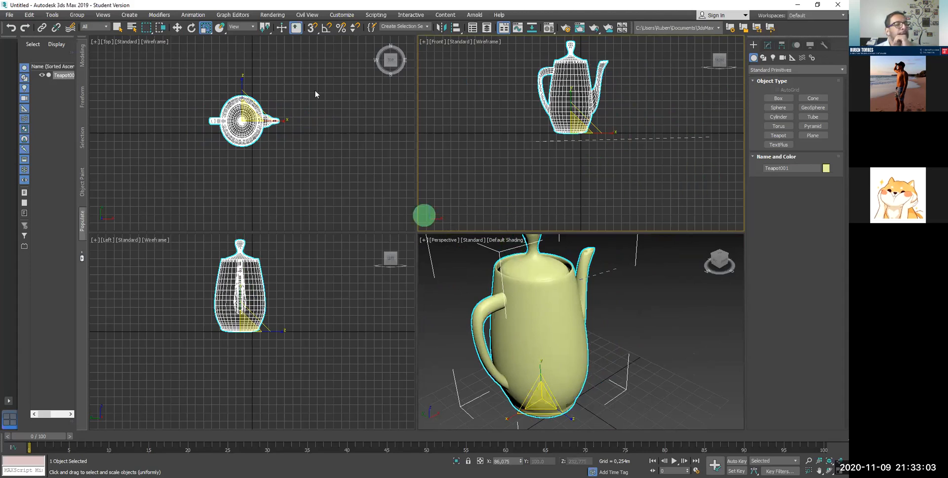
Step: Discard the teapot scene by resetting it without saving
{"action": "left_click", "coordinate": [9, 15]}
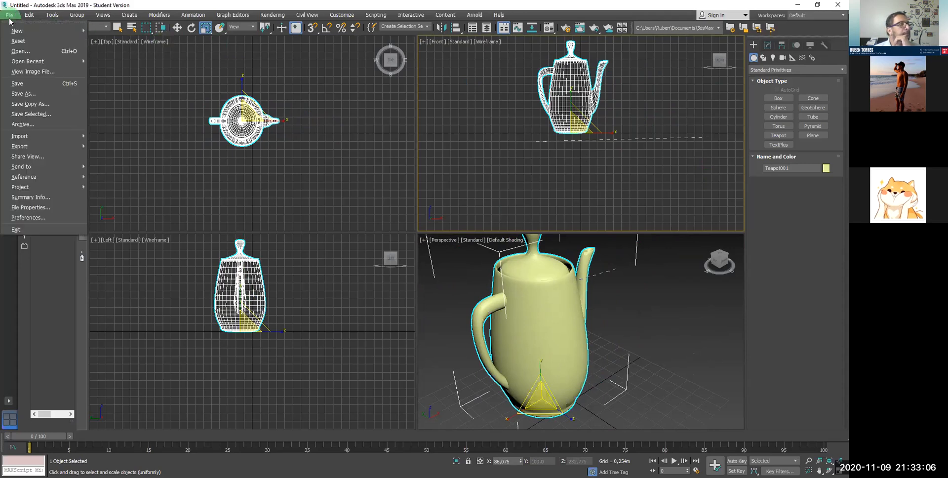
{"action": "left_click", "coordinate": [21, 41]}
{"action": "left_click", "coordinate": [425, 259]}
{"action": "left_click", "coordinate": [399, 257]}
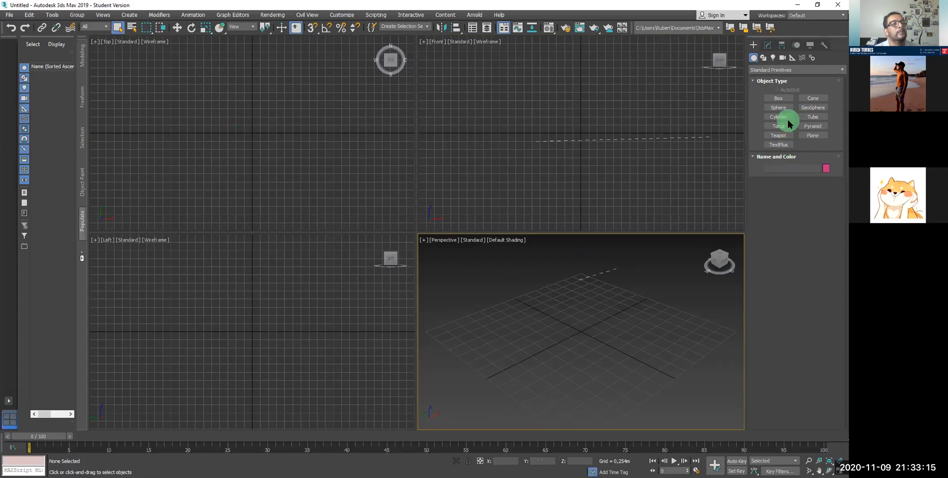
Step: Create a cylinder about 1.63 m in radius and 0.71 m high at the origin in the Top view
{"action": "left_click", "coordinate": [787, 120]}
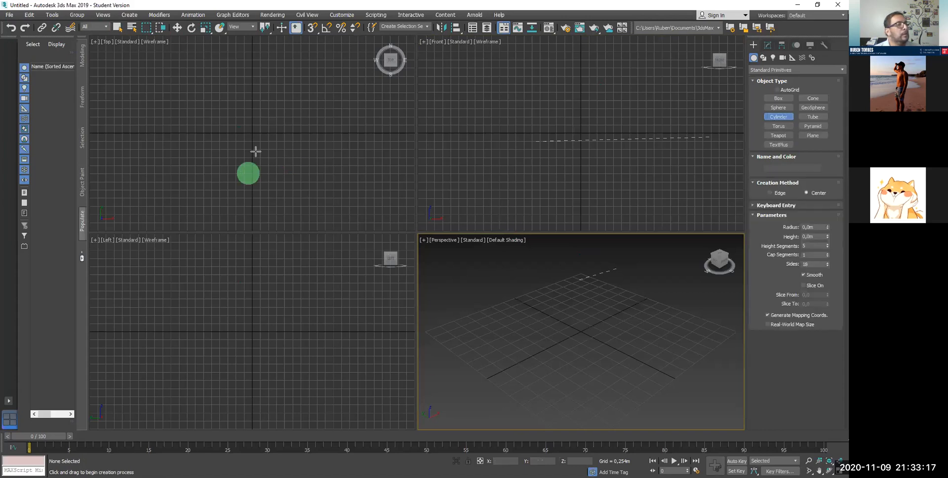
{"action": "left_click_drag", "start_coordinate": [253, 137], "coordinate": [302, 90]}
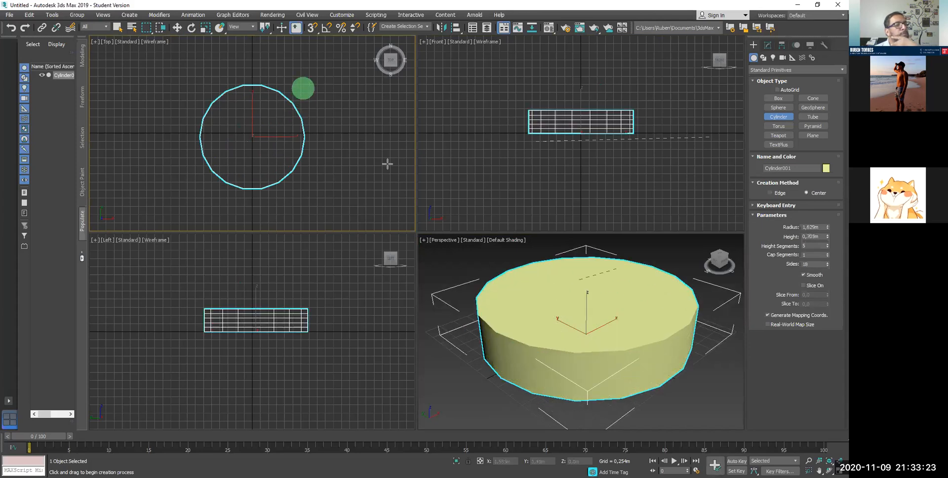
{"action": "left_click", "coordinate": [395, 169]}
{"action": "left_click", "coordinate": [405, 168]}
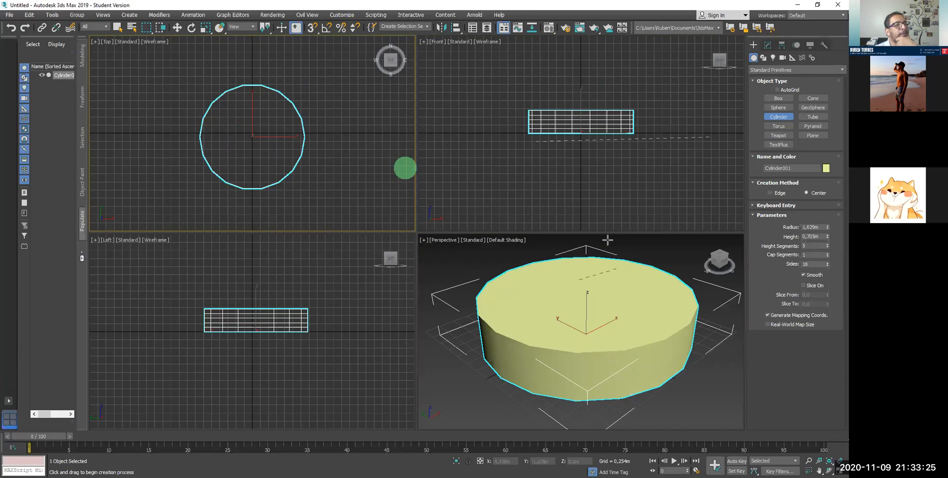
{"action": "left_click", "coordinate": [533, 252]}
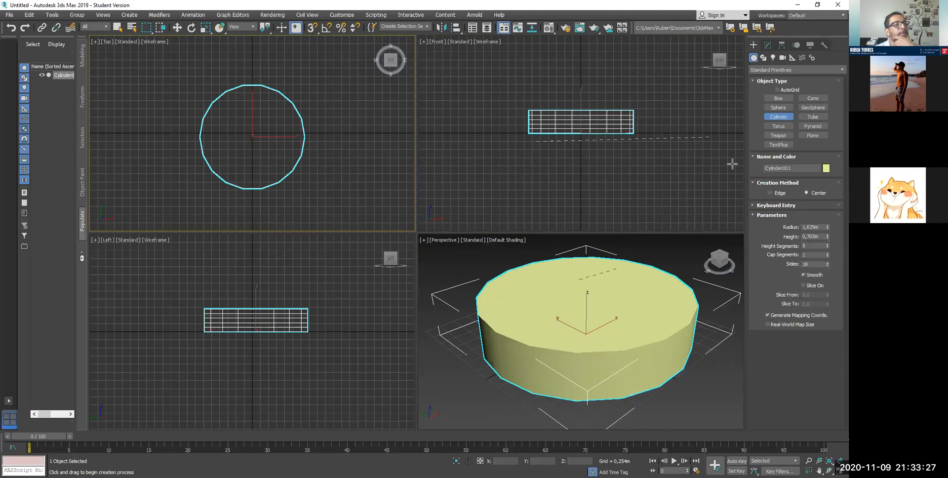
{"action": "left_click", "coordinate": [729, 171]}
{"action": "left_click", "coordinate": [671, 213]}
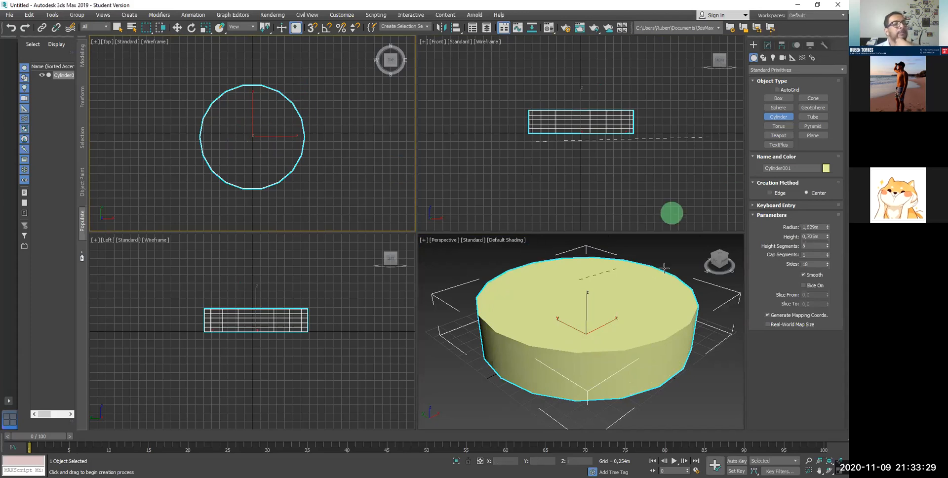
{"action": "left_click", "coordinate": [790, 194]}
{"action": "left_click", "coordinate": [801, 199]}
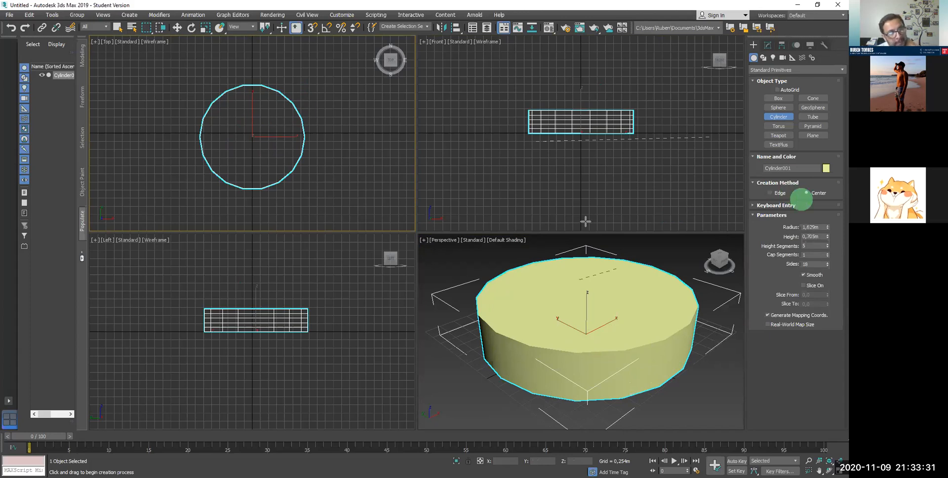
{"action": "left_click", "coordinate": [575, 218]}
{"action": "left_click", "coordinate": [322, 129]}
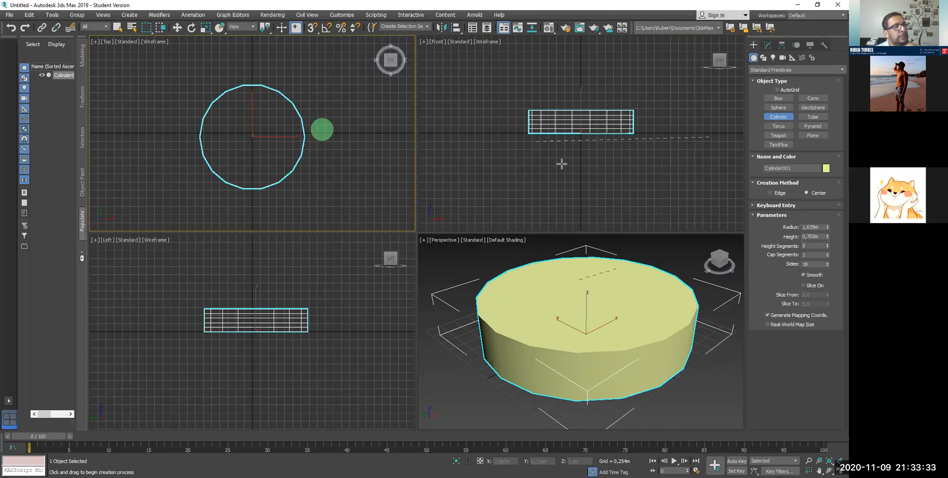
{"action": "left_click", "coordinate": [518, 176]}
{"action": "left_click", "coordinate": [296, 234]}
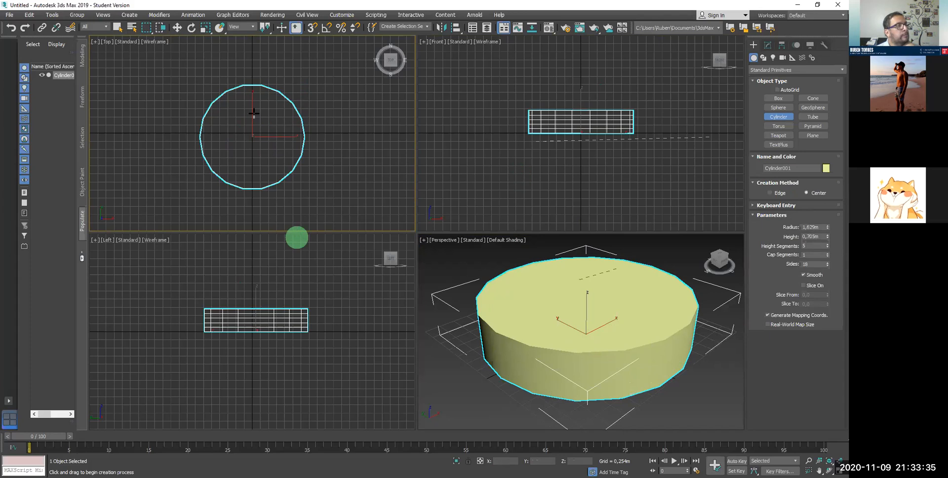
{"action": "left_click", "coordinate": [244, 108]}
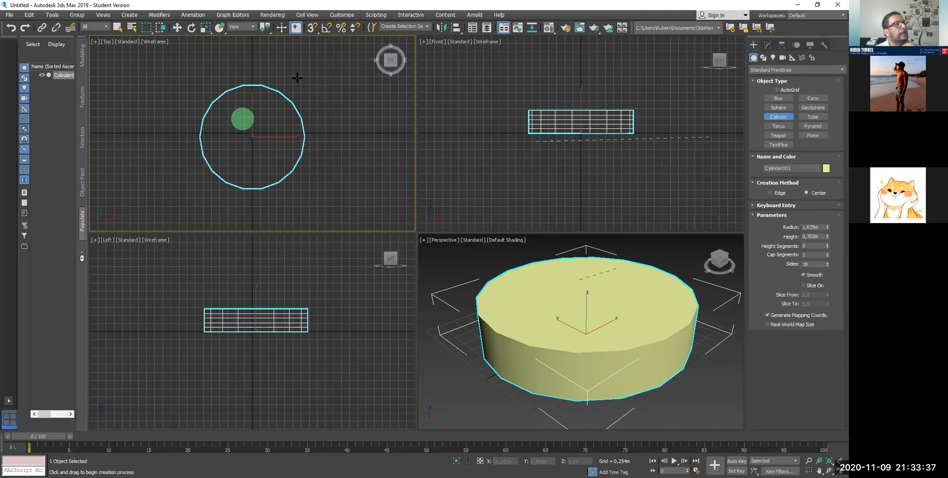
{"action": "left_click", "coordinate": [335, 84]}
{"action": "left_click", "coordinate": [273, 74]}
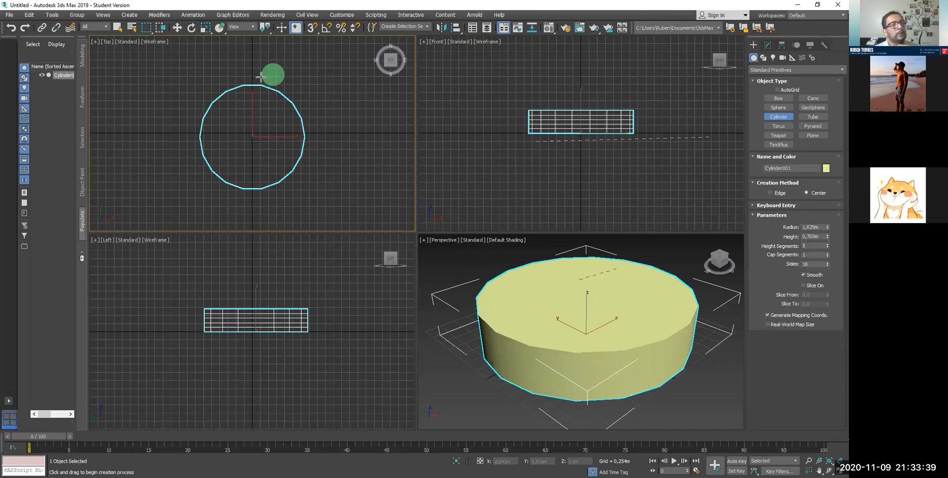
{"action": "left_click", "coordinate": [123, 48]}
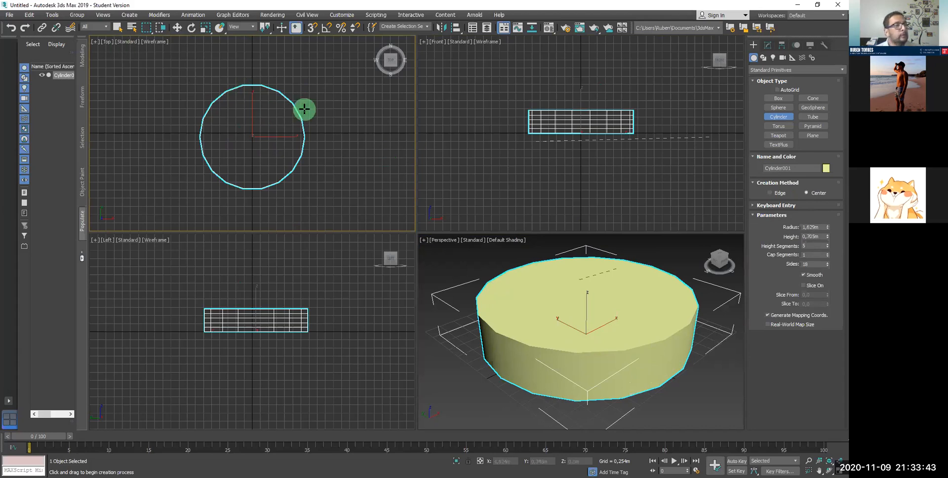
Step: Delete the cylinder and create a box about 1.09 m long, 0.55 m wide and 0.26 m high in the Top view
{"action": "key", "text": "Delete"}
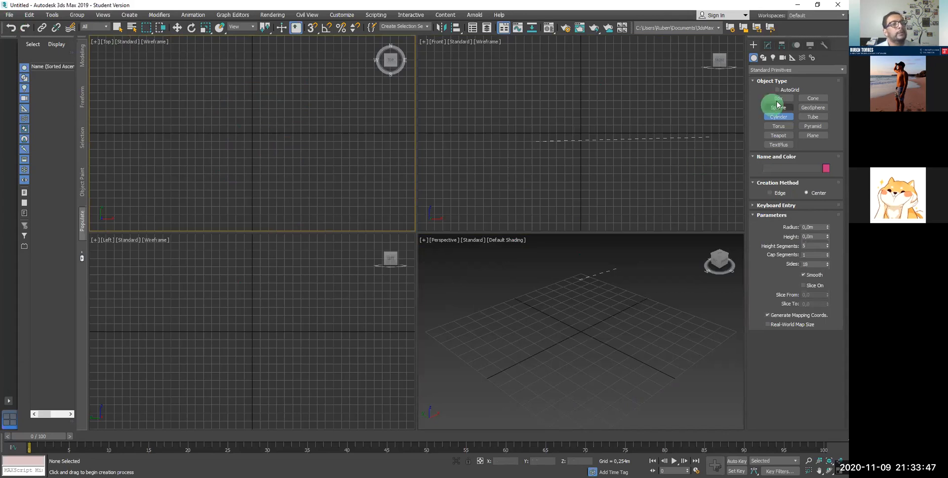
{"action": "left_click_drag", "start_coordinate": [174, 124], "coordinate": [192, 159]}
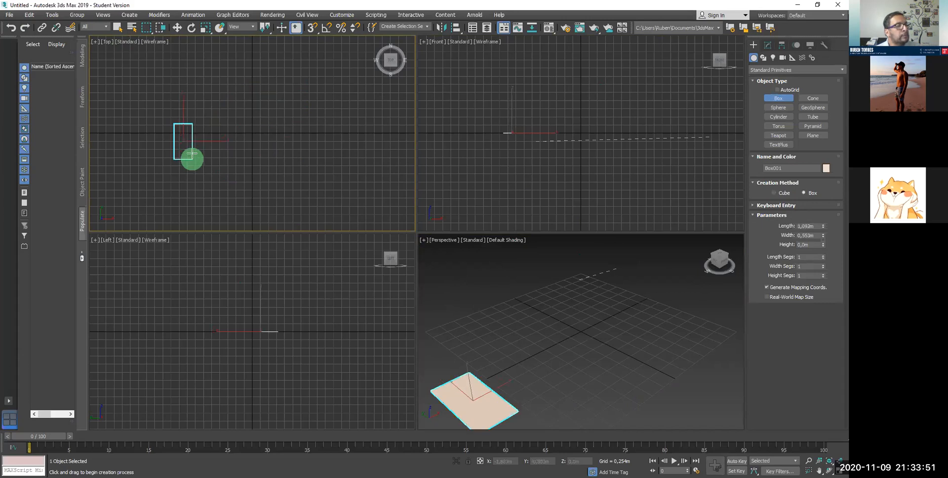
{"action": "left_click", "coordinate": [192, 152]}
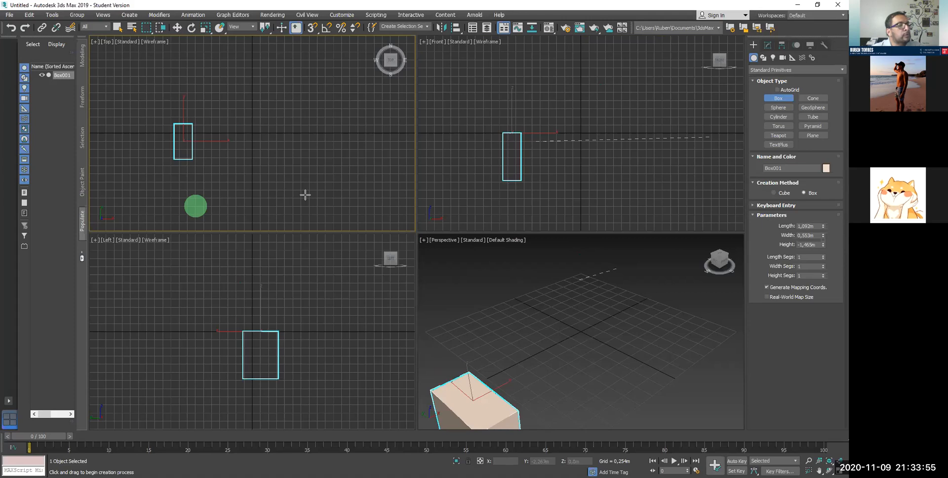
{"action": "left_click", "coordinate": [313, 175]}
{"action": "left_click", "coordinate": [315, 195]}
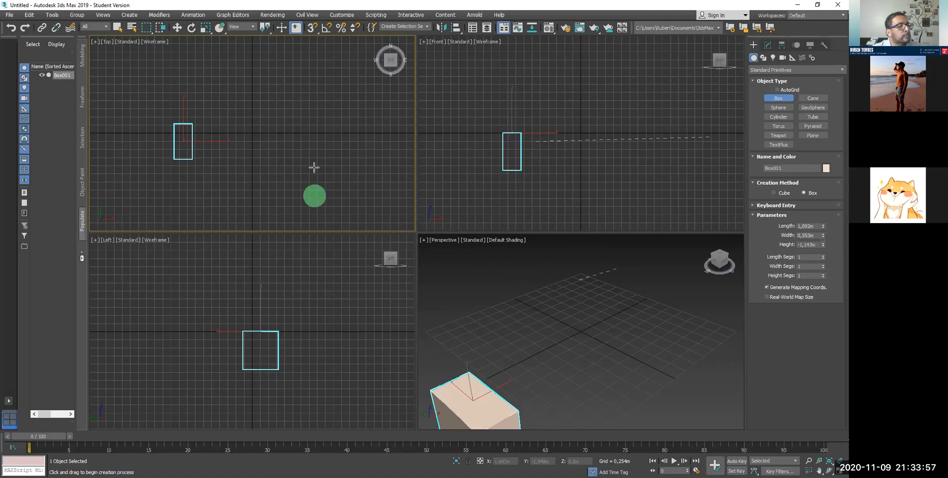
{"action": "left_click", "coordinate": [314, 155]}
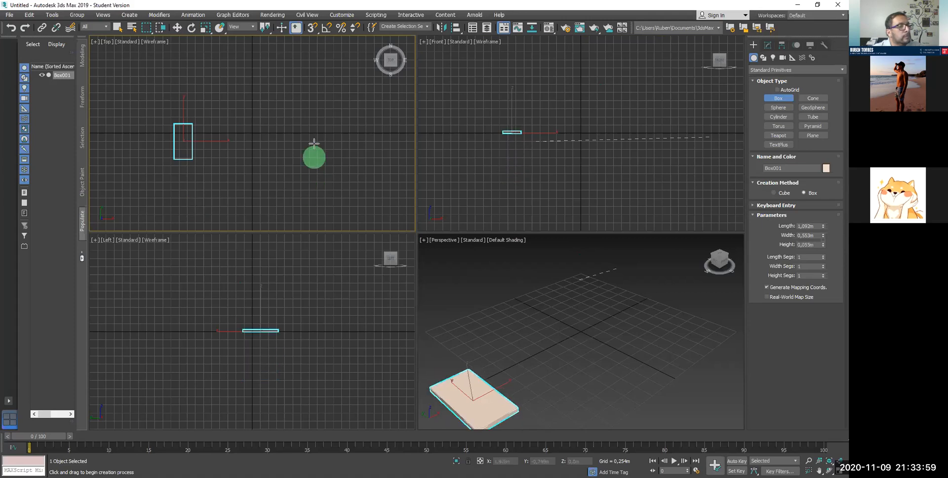
{"action": "left_click", "coordinate": [314, 144]}
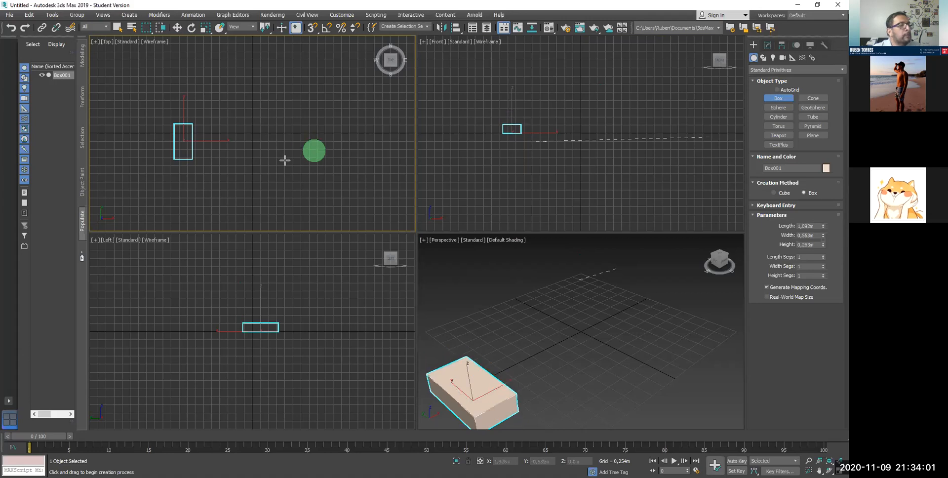
{"action": "left_click", "coordinate": [218, 141]}
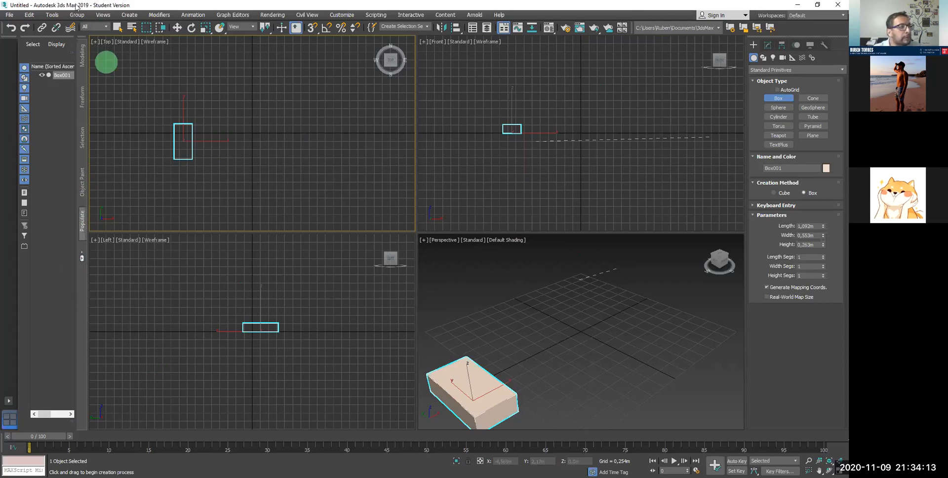
{"action": "left_click", "coordinate": [52, 15]}
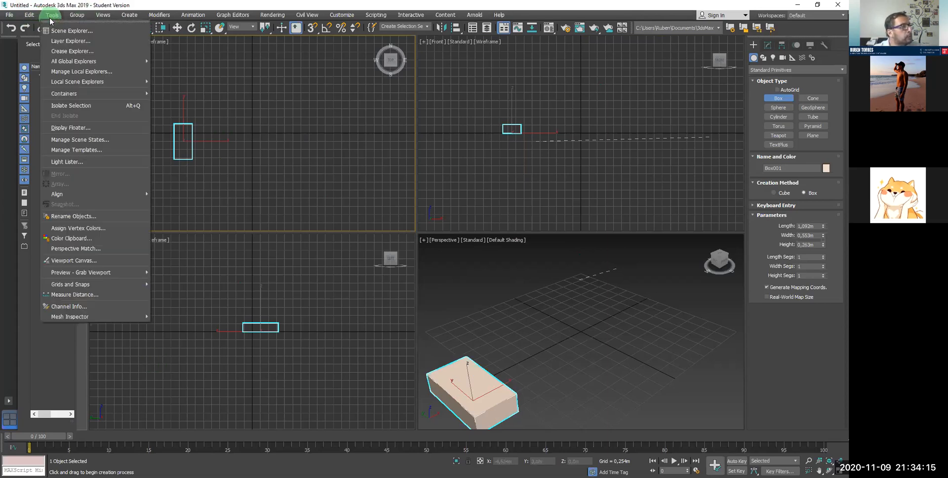
{"action": "mouse_move", "coordinate": [33, 19]}
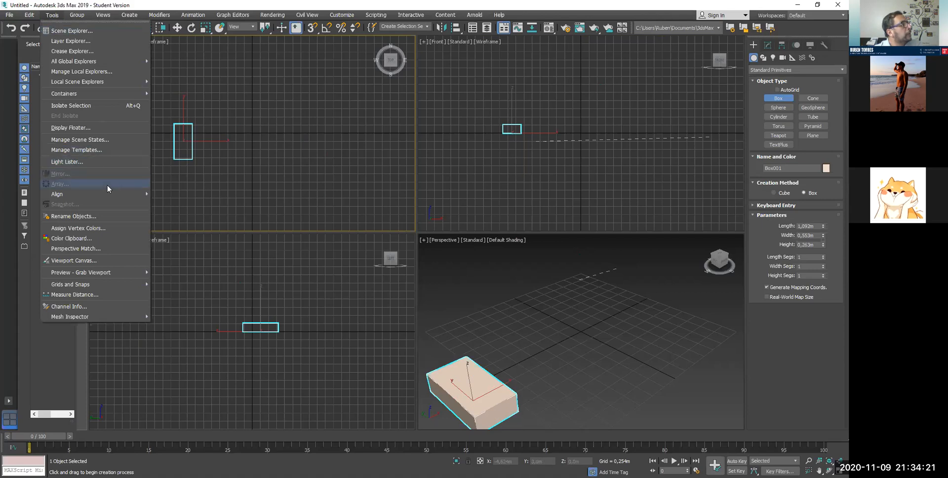
{"action": "mouse_move", "coordinate": [108, 194]}
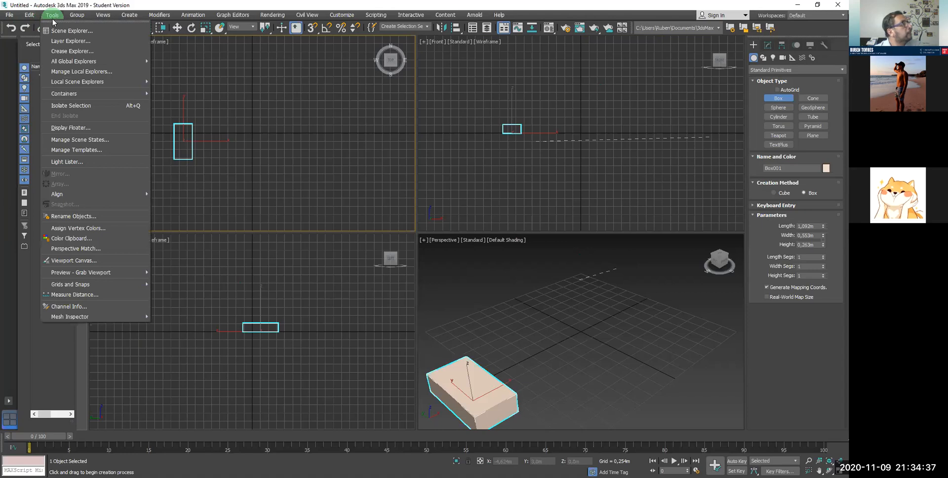
{"action": "left_click", "coordinate": [591, 306]}
{"action": "left_click_drag", "start_coordinate": [585, 314], "coordinate": [518, 360]}
{"action": "left_click", "coordinate": [486, 393]}
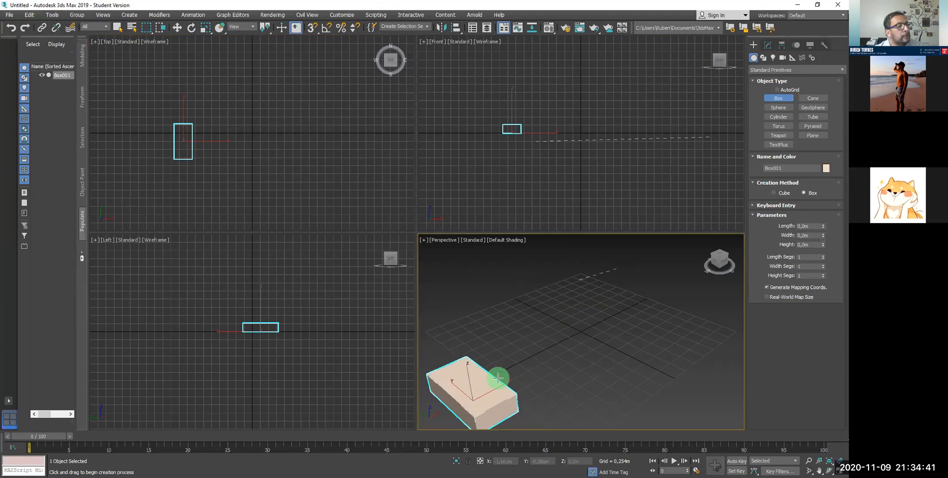
{"action": "left_click", "coordinate": [52, 15]}
{"action": "left_click", "coordinate": [54, 16]}
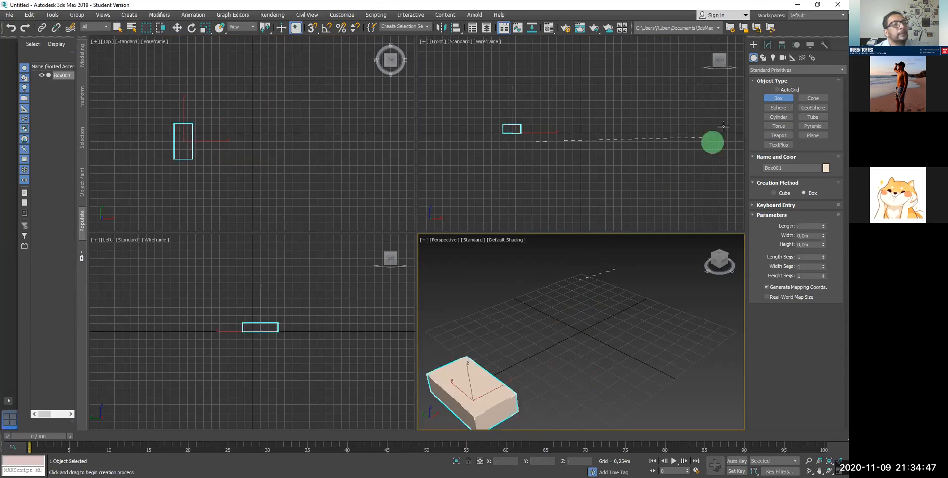
Step: Leave box creation, select the existing box with the Move tool in the Top view, and open the Array settings for it
{"action": "left_click", "coordinate": [177, 28]}
{"action": "left_click", "coordinate": [318, 156]}
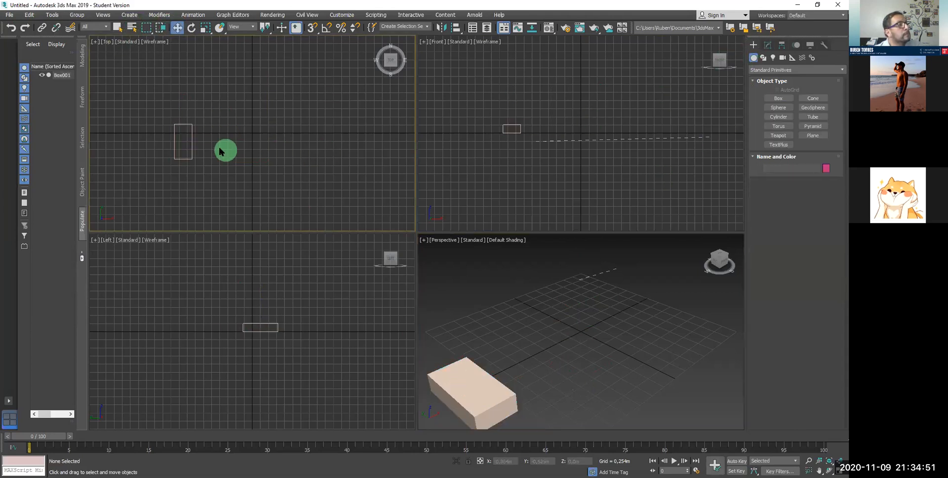
{"action": "left_click", "coordinate": [192, 143]}
{"action": "left_click", "coordinate": [192, 144]}
{"action": "left_click", "coordinate": [52, 15]}
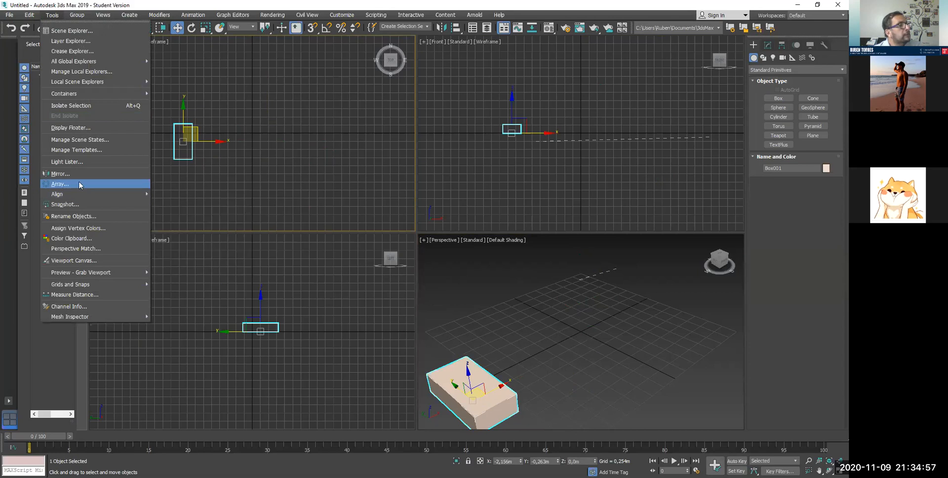
{"action": "left_click", "coordinate": [365, 154]}
{"action": "left_click", "coordinate": [365, 154]}
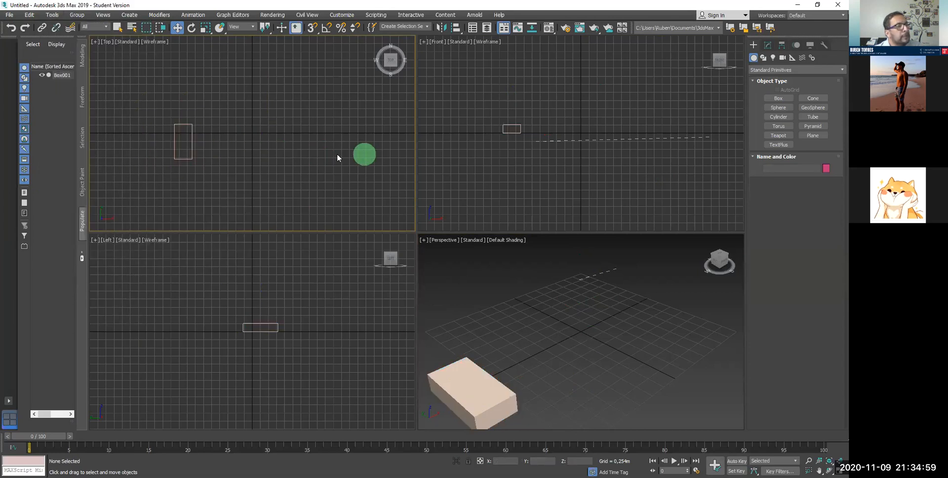
{"action": "left_click", "coordinate": [192, 136]}
{"action": "left_click", "coordinate": [54, 20]}
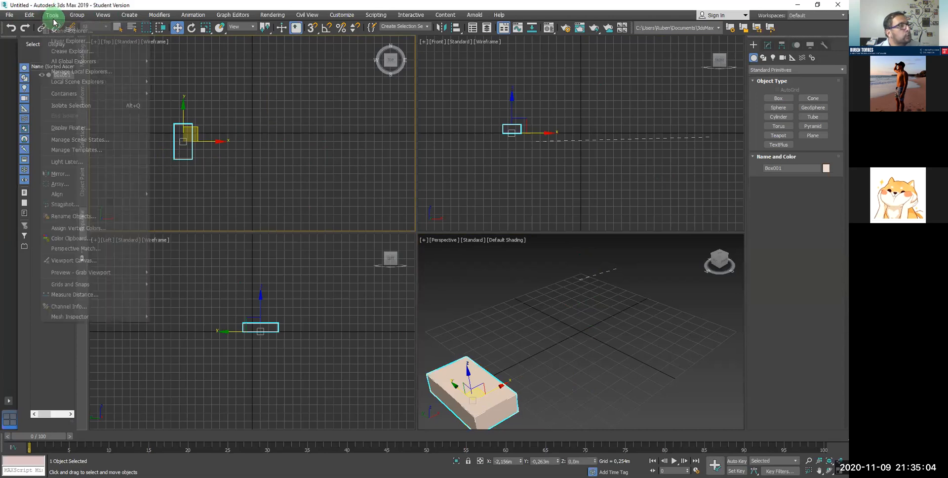
{"action": "left_click", "coordinate": [74, 184]}
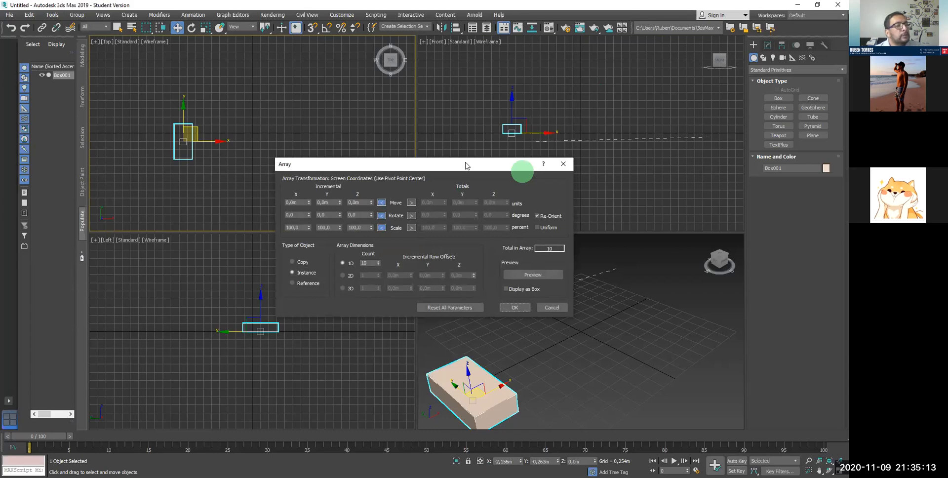
{"action": "left_click_drag", "start_coordinate": [465, 165], "coordinate": [652, 49]}
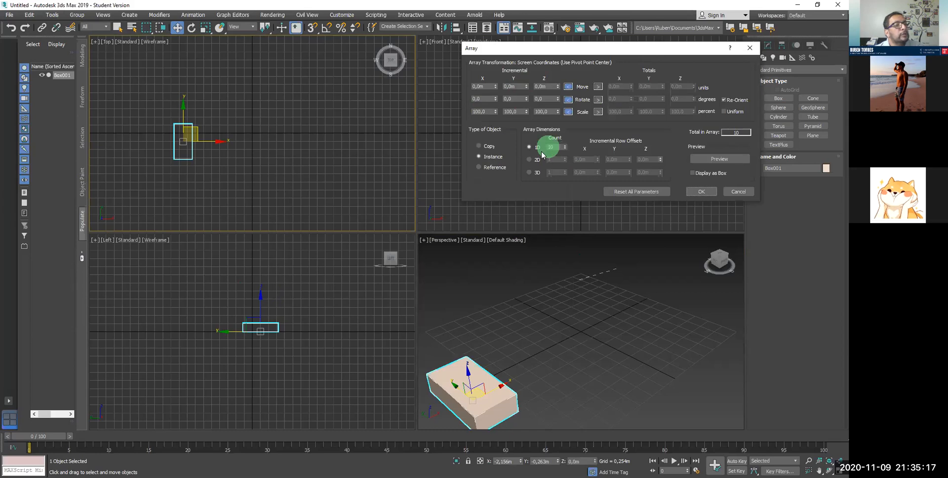
Step: Preview the array and try an incremental X move of about -0.15 m before returning it to 0
{"action": "left_click", "coordinate": [717, 162]}
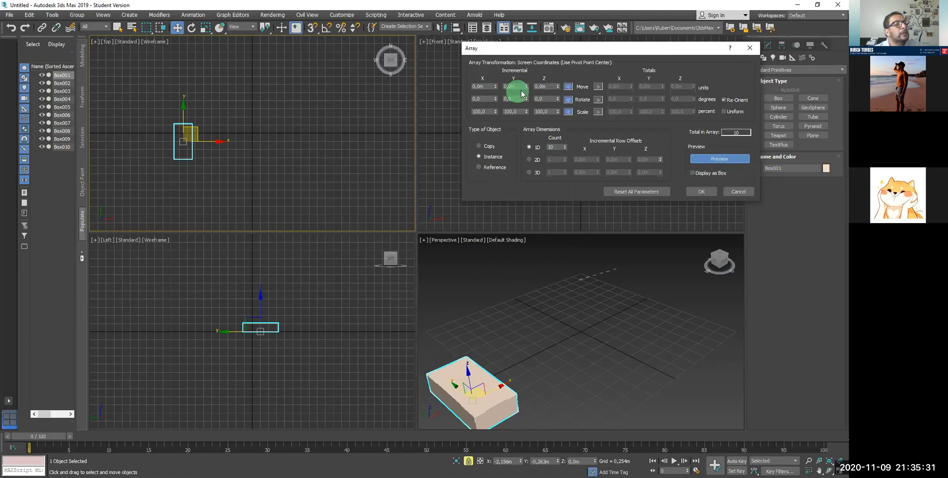
{"action": "left_click", "coordinate": [496, 89]}
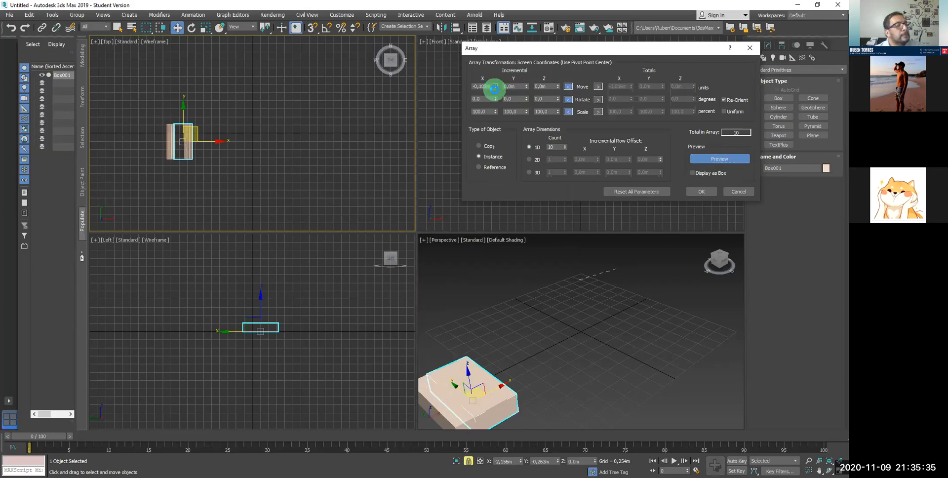
{"action": "left_click", "coordinate": [494, 90]}
{"action": "left_click", "coordinate": [495, 89]}
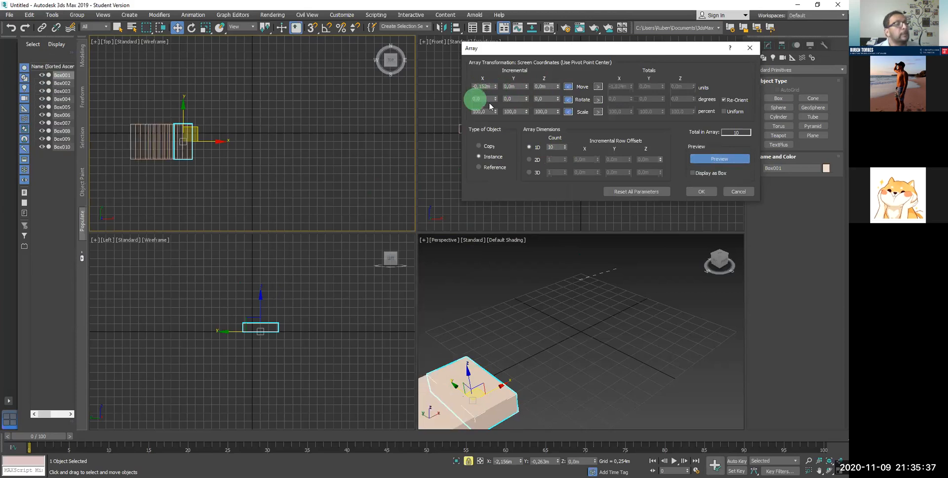
{"action": "left_click_drag", "start_coordinate": [490, 87], "coordinate": [466, 87]}
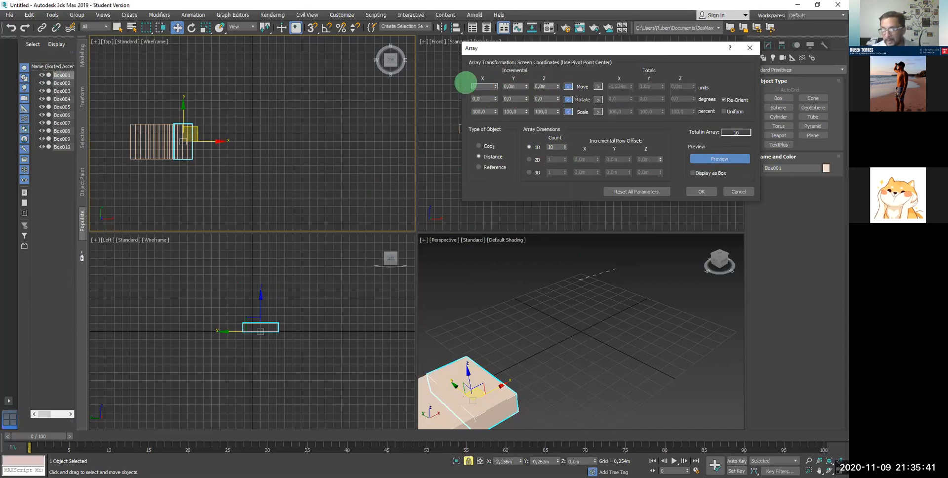
{"action": "type", "text": "0"}
{"action": "left_click", "coordinate": [506, 96]}
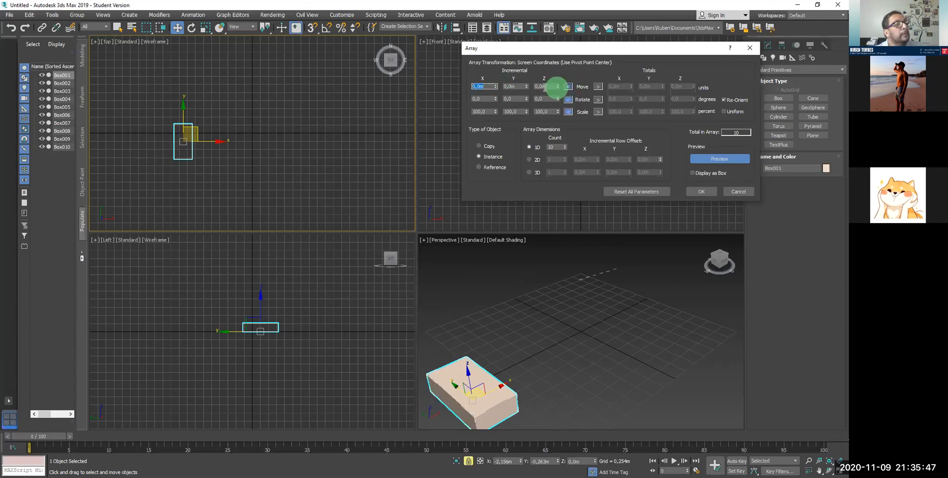
Step: Set the array's incremental Z move to about 0.33 m and preview the vertical stack of ten boxes in the Perspective view
{"action": "left_click_drag", "start_coordinate": [556, 94], "coordinate": [551, 85]}
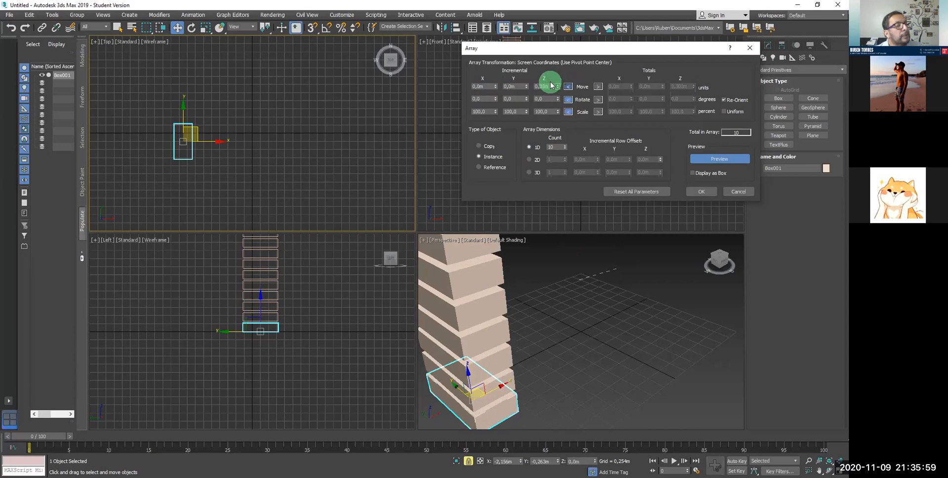
{"action": "scroll", "coordinate": [513, 320], "scroll_direction": "down", "scroll_amount": 3}
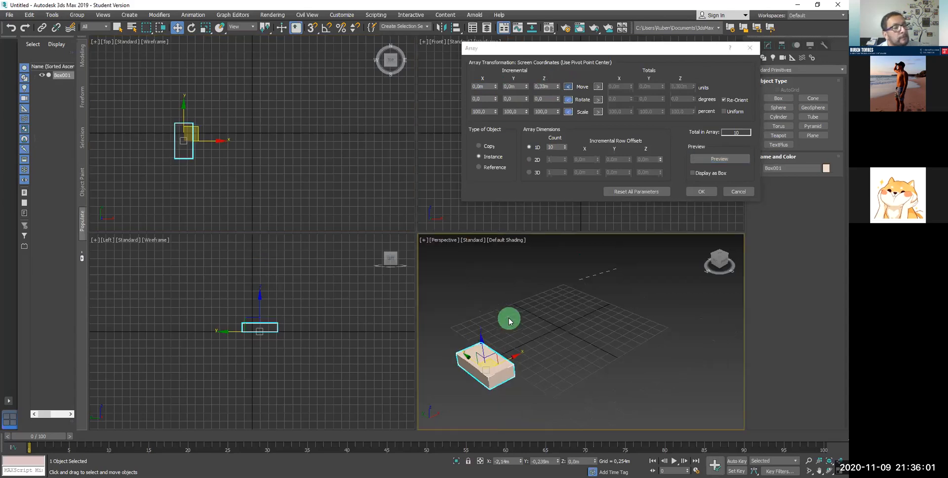
{"action": "left_click", "coordinate": [718, 159]}
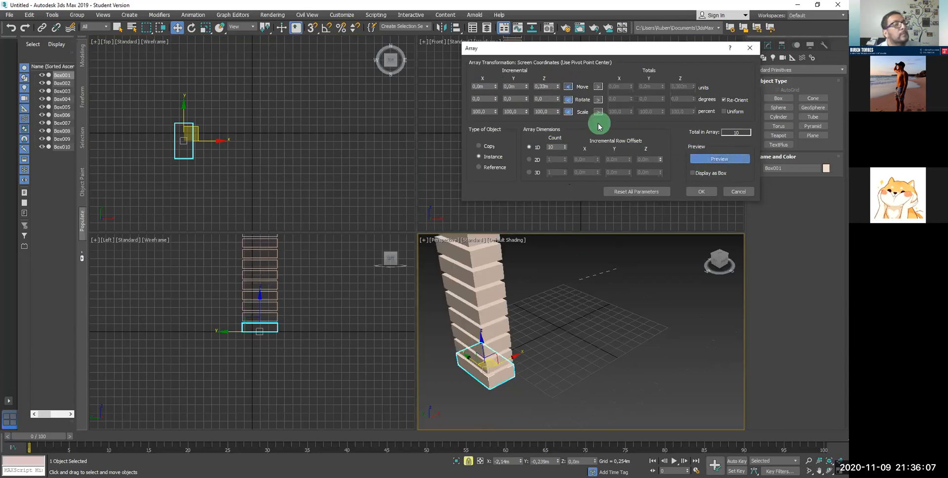
{"action": "middle_click_drag", "start_coordinate": [571, 277], "coordinate": [571, 418]}
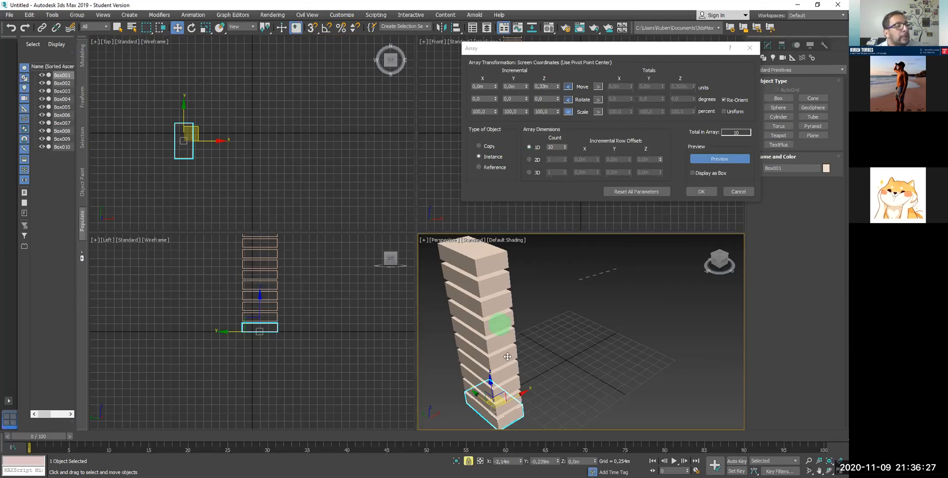
Step: Extend the array to 2D with a count of 5 and a Y row offset of about 1.143 m, forming a brick wall
{"action": "left_click", "coordinate": [529, 159]}
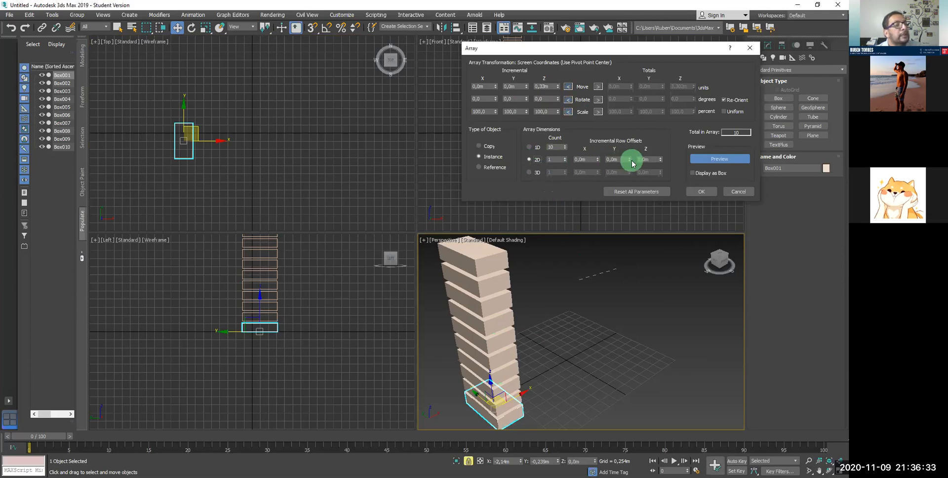
{"action": "left_click_drag", "start_coordinate": [557, 160], "coordinate": [540, 160]}
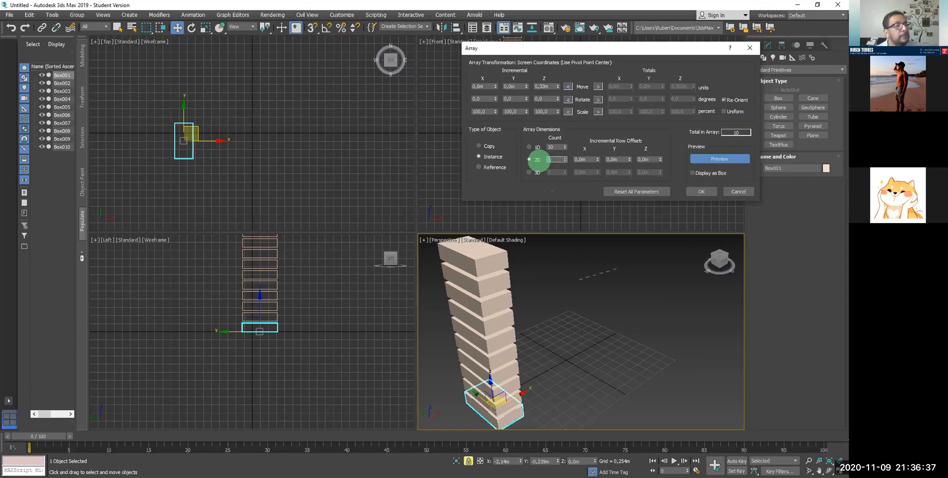
{"action": "type", "text": "5"}
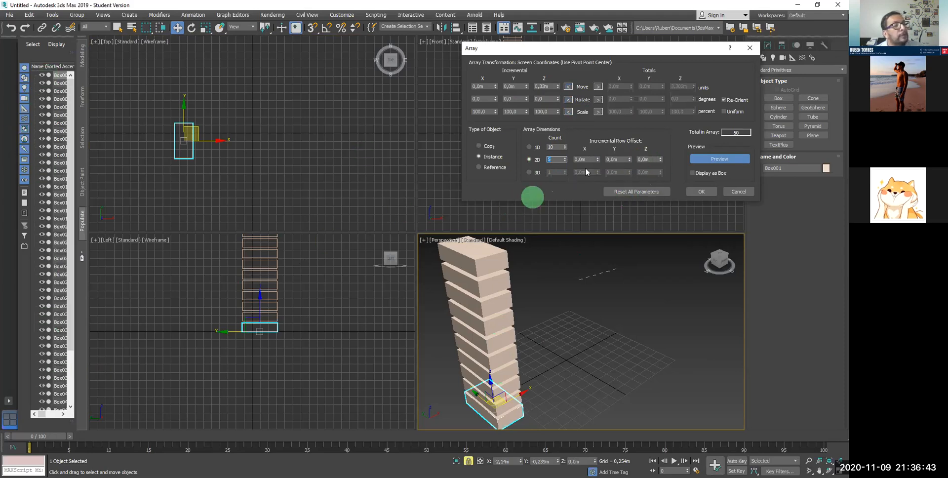
{"action": "left_click_drag", "start_coordinate": [631, 160], "coordinate": [624, 140]}
{"action": "middle_click_drag", "start_coordinate": [332, 322], "coordinate": [382, 391]}
{"action": "middle_click_drag", "start_coordinate": [228, 140], "coordinate": [290, 195]}
{"action": "middle_click_drag", "start_coordinate": [425, 301], "coordinate": [547, 349]}
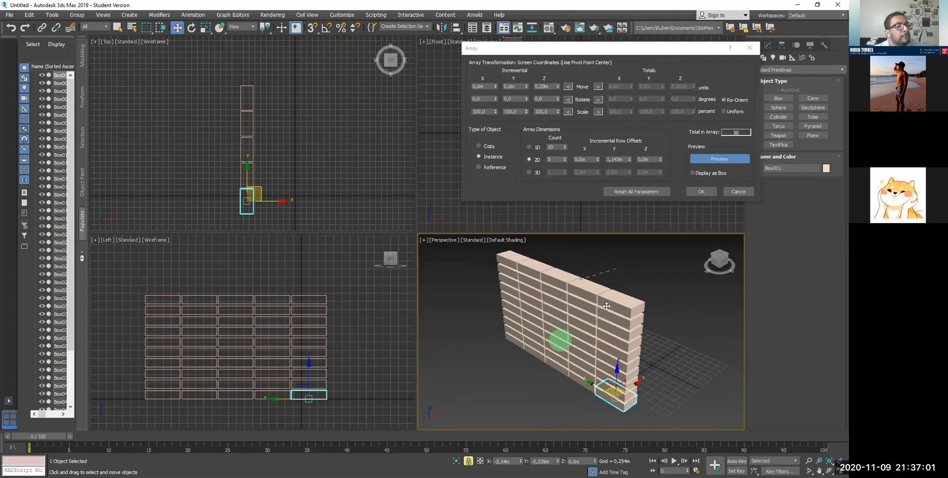
Step: Extend the array to 3D with a count of 5 and an X row offset of about 2.692 m
{"action": "left_click", "coordinate": [529, 172]}
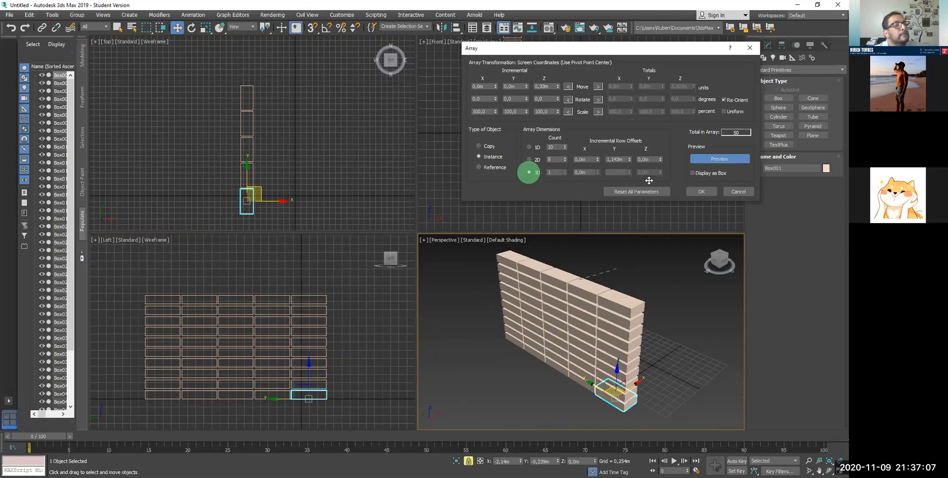
{"action": "left_click", "coordinate": [644, 172]}
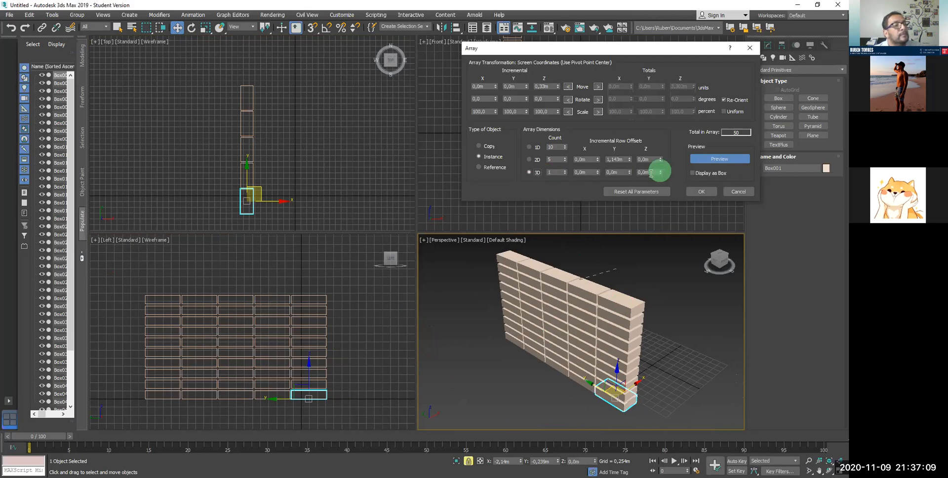
{"action": "left_click", "coordinate": [629, 172]}
{"action": "left_click", "coordinate": [601, 172]}
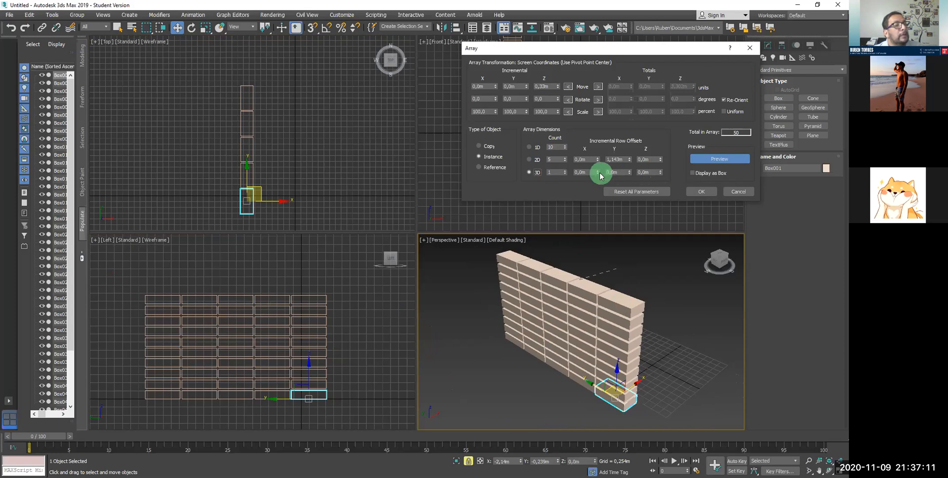
{"action": "left_click", "coordinate": [598, 171]}
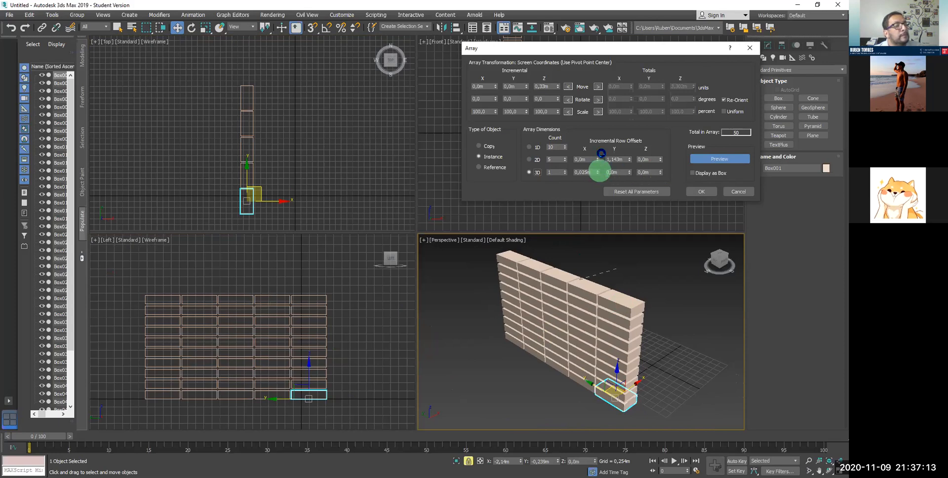
{"action": "left_click_drag", "start_coordinate": [599, 171], "coordinate": [598, 128]}
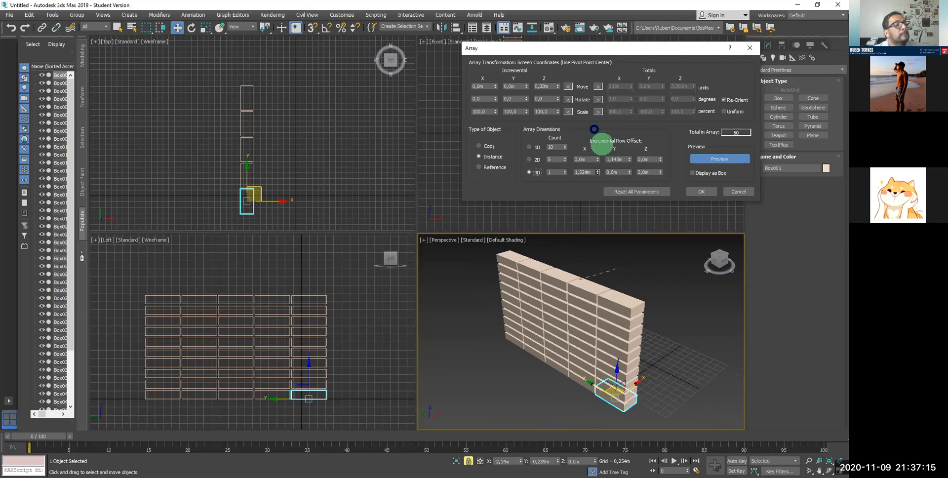
{"action": "double_click", "coordinate": [554, 172]}
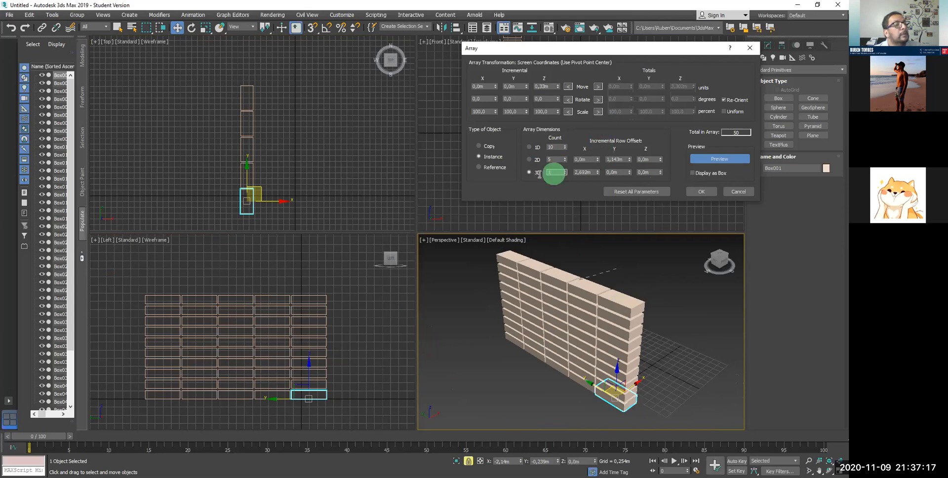
{"action": "left_click", "coordinate": [532, 176]}
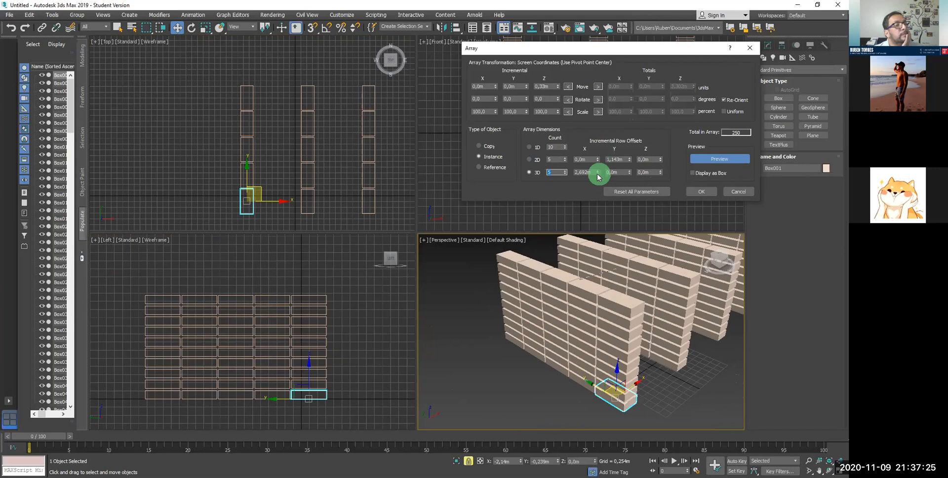
Step: Reduce the 3D X row offset to about 1.549 m and create the array of five parallel walls
{"action": "left_click_drag", "start_coordinate": [596, 176], "coordinate": [649, 282]}
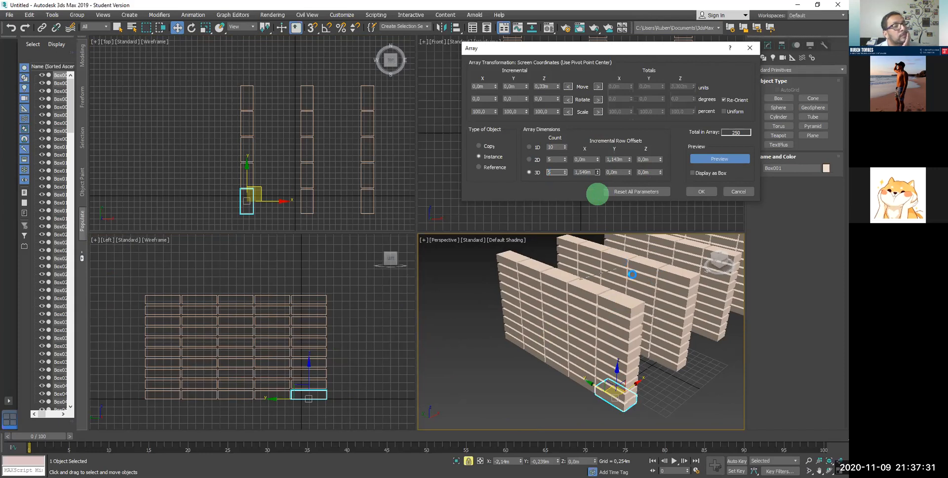
{"action": "scroll", "coordinate": [578, 281], "scroll_direction": "down", "scroll_amount": 3}
{"action": "middle_click_drag", "start_coordinate": [616, 301], "coordinate": [583, 336]}
{"action": "scroll", "coordinate": [584, 336], "scroll_direction": "up", "scroll_amount": 2}
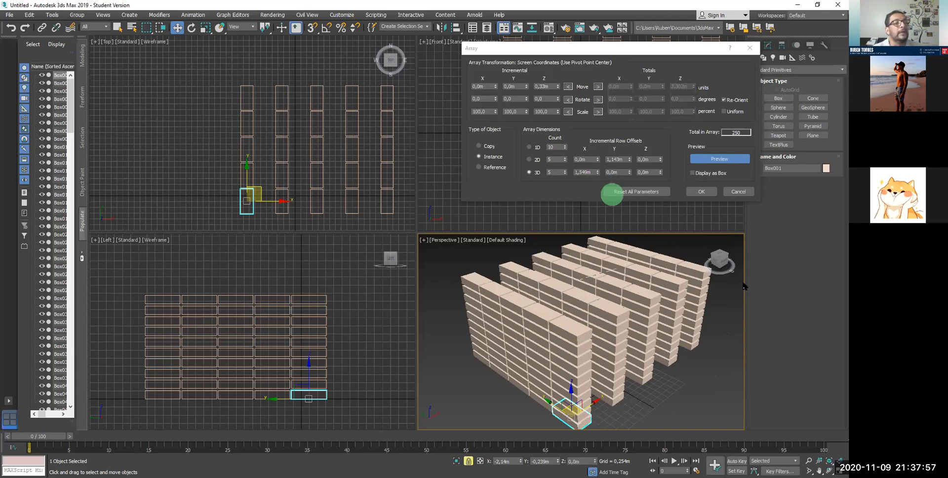
{"action": "left_click", "coordinate": [708, 191]}
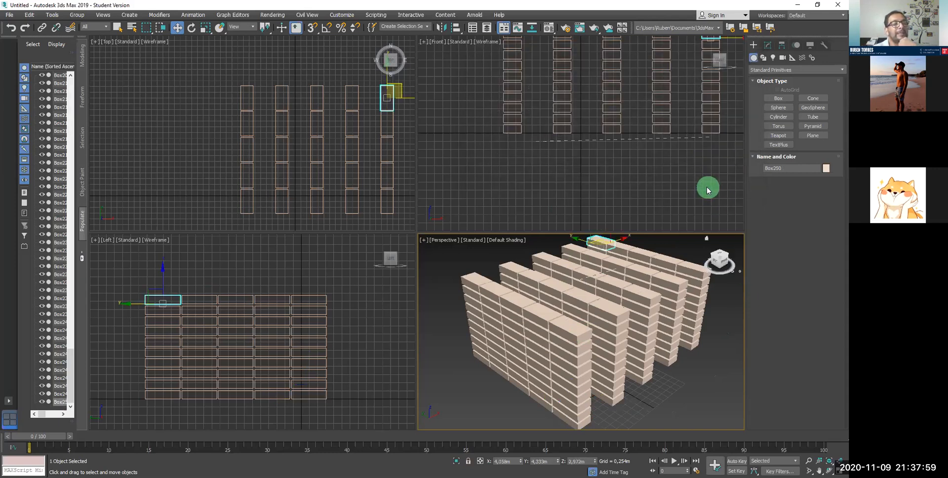
Step: Reset the scene without saving the array of walls
{"action": "left_click", "coordinate": [9, 15]}
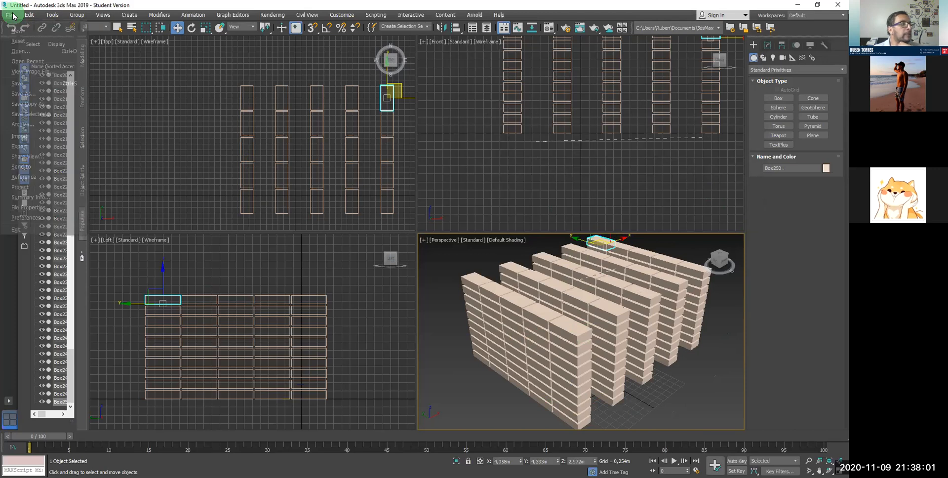
{"action": "left_click", "coordinate": [13, 41]}
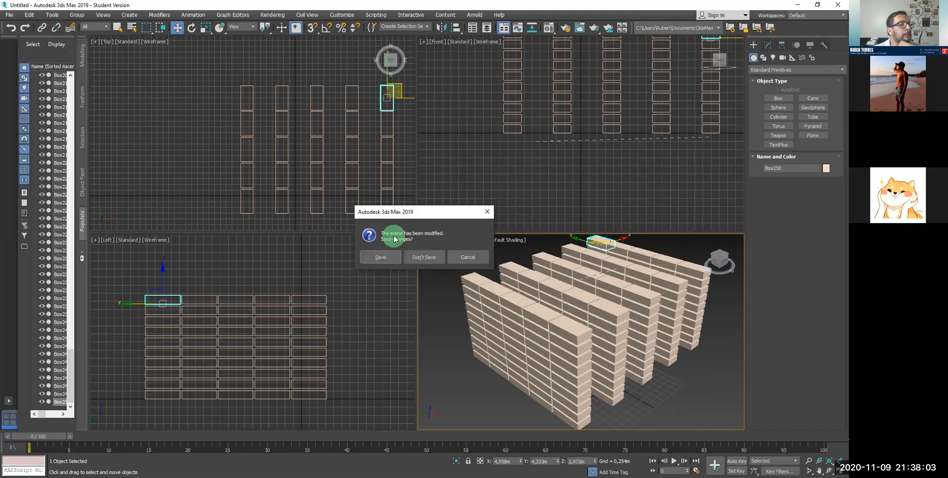
{"action": "left_click", "coordinate": [406, 258]}
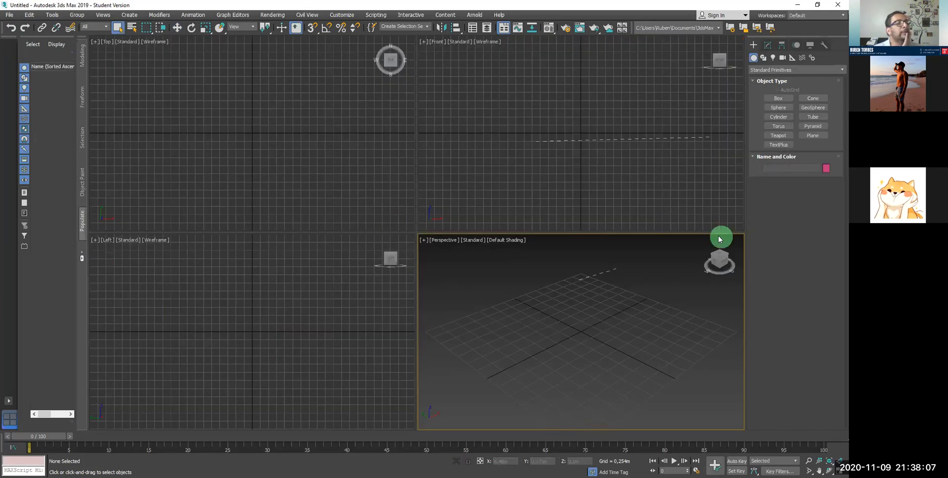
Step: Create a box about 0.415 m long, 0.373 m wide and 0.76 m high in the Top view, just left of the origin
{"action": "left_click", "coordinate": [784, 99]}
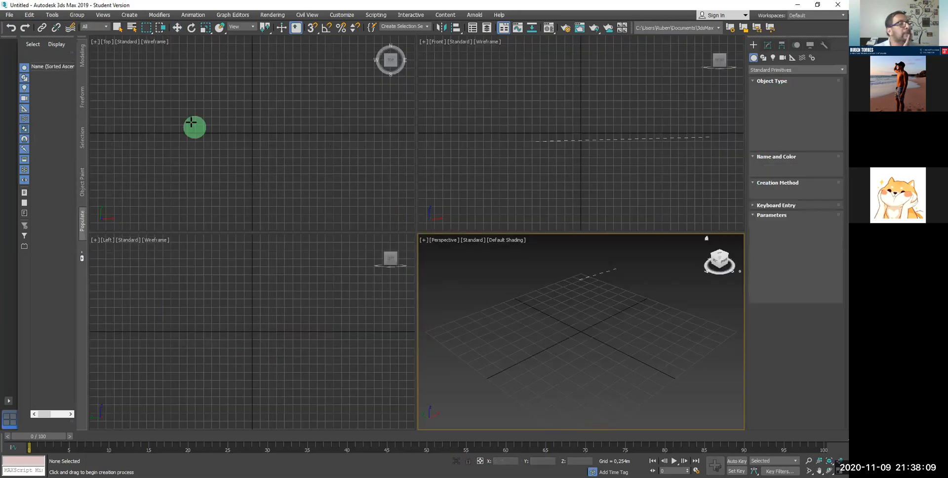
{"action": "left_click", "coordinate": [196, 133]}
{"action": "left_click_drag", "start_coordinate": [195, 134], "coordinate": [204, 105]}
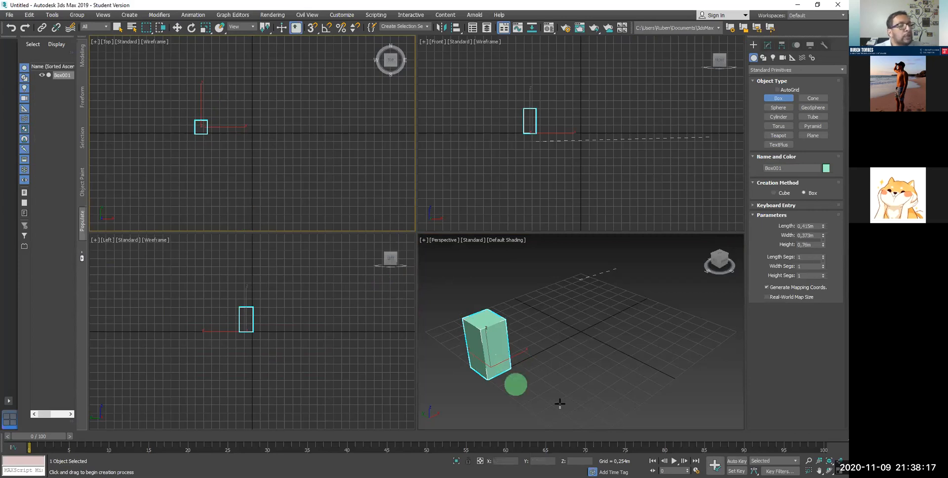
Step: Draw a three-point S-shaped line spline from the box's base across the grid in the Perspective view, then reselect the box
{"action": "middle_click_drag", "start_coordinate": [538, 337], "coordinate": [506, 336]}
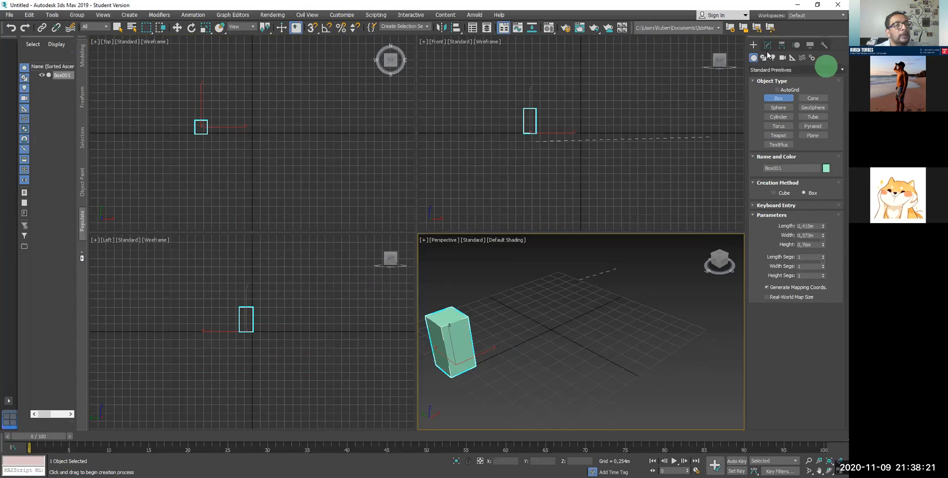
{"action": "left_click", "coordinate": [763, 57]}
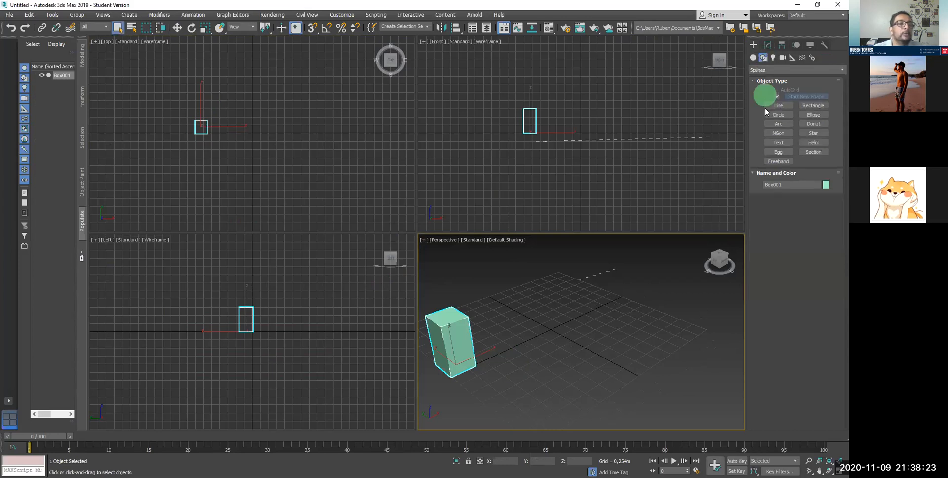
{"action": "left_click", "coordinate": [777, 105]}
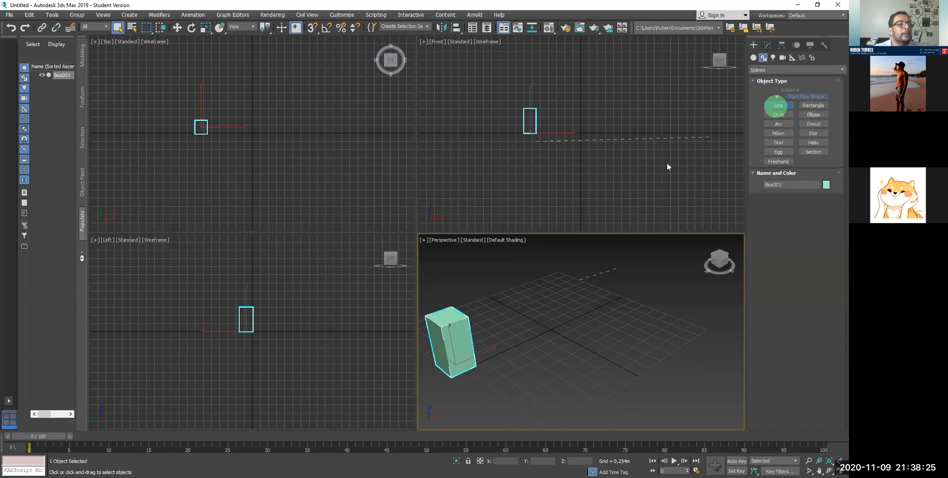
{"action": "left_click", "coordinate": [550, 335]}
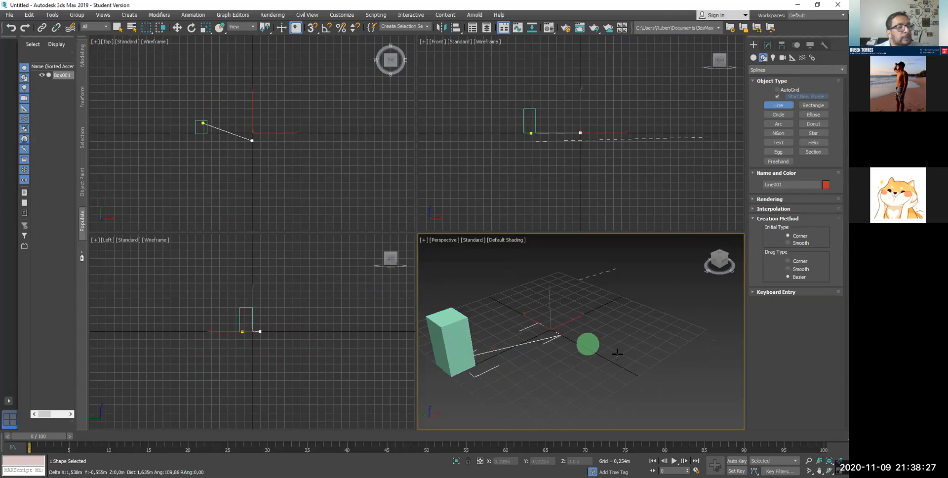
{"action": "left_click_drag", "start_coordinate": [560, 335], "coordinate": [635, 339]}
{"action": "left_click", "coordinate": [675, 311]}
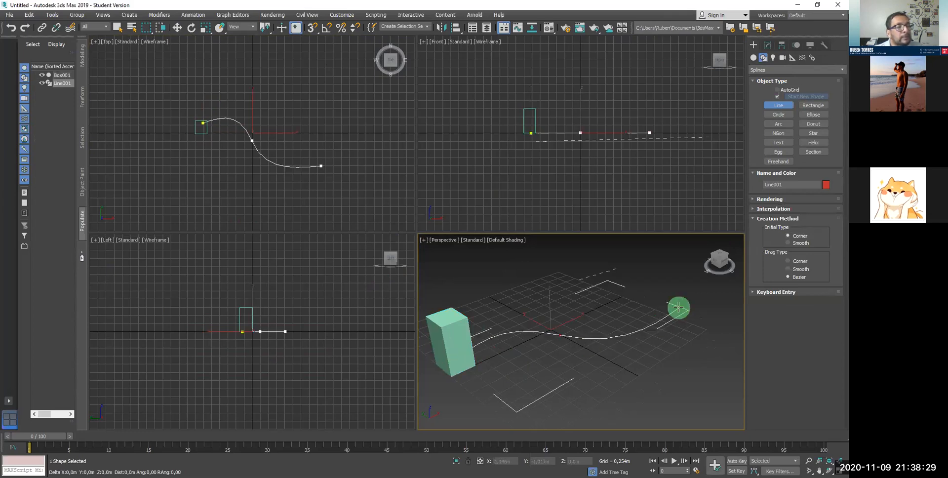
{"action": "right_click", "coordinate": [628, 304]}
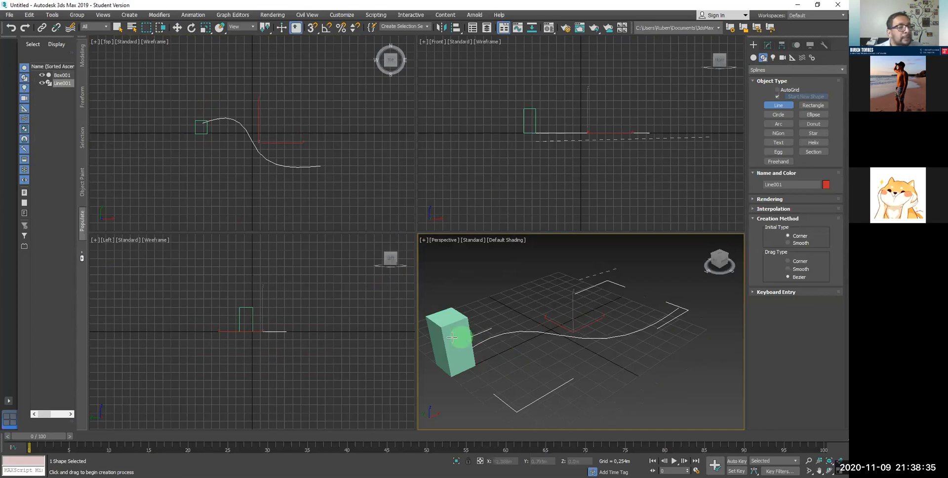
{"action": "key", "text": "w"}
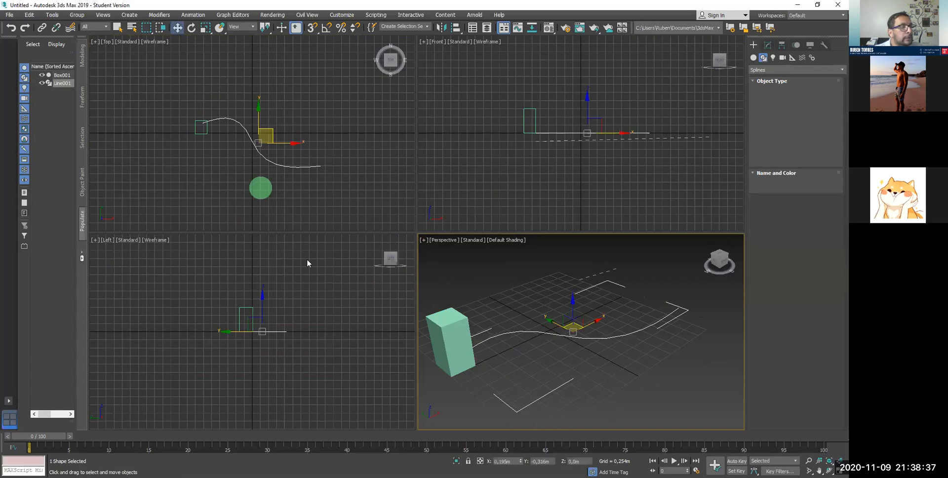
{"action": "left_click", "coordinate": [447, 343]}
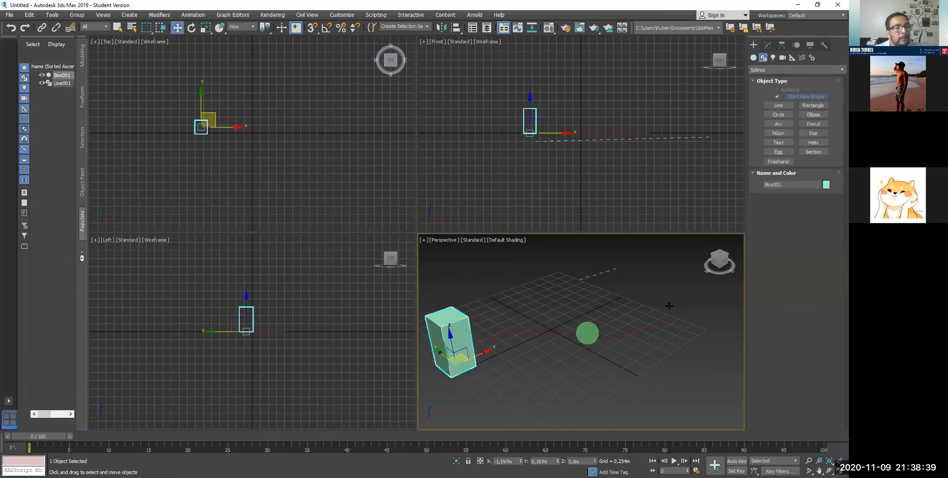
{"action": "left_click", "coordinate": [629, 374]}
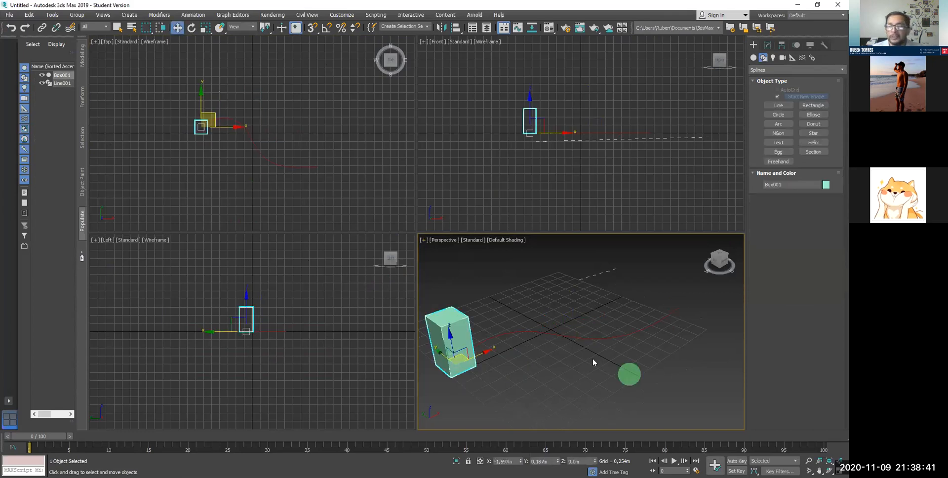
{"action": "left_click", "coordinate": [8, 15]}
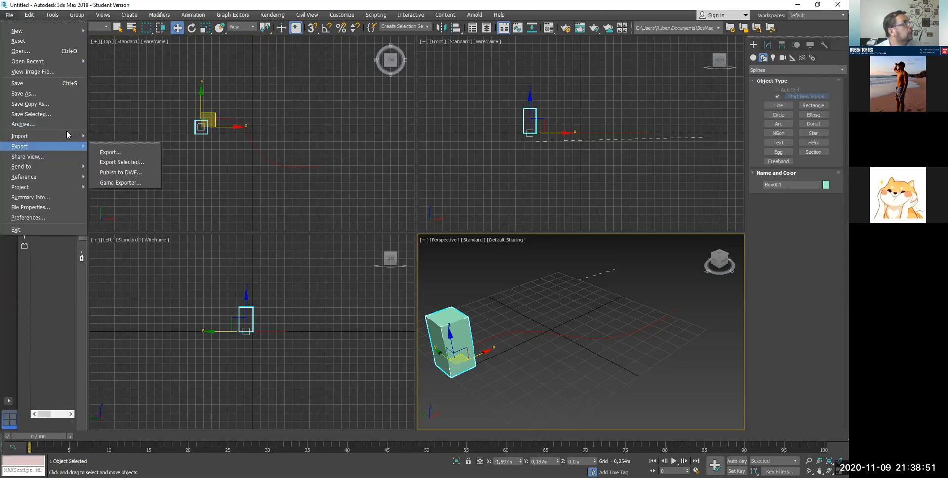
{"action": "mouse_move", "coordinate": [59, 14]}
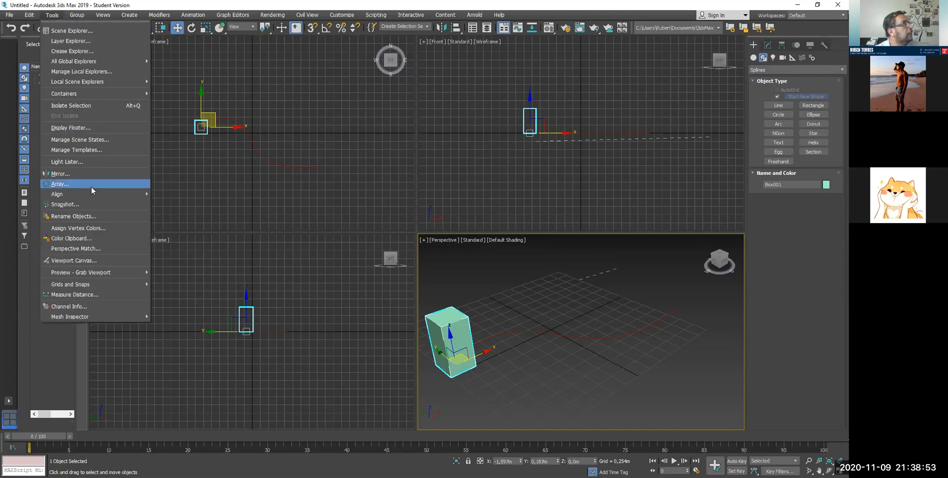
{"action": "mouse_move", "coordinate": [99, 196]}
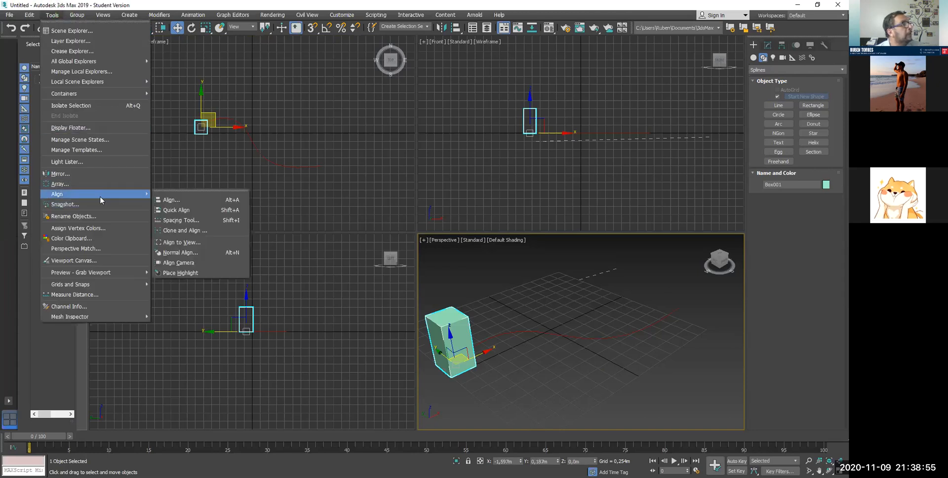
{"action": "left_click", "coordinate": [183, 230]}
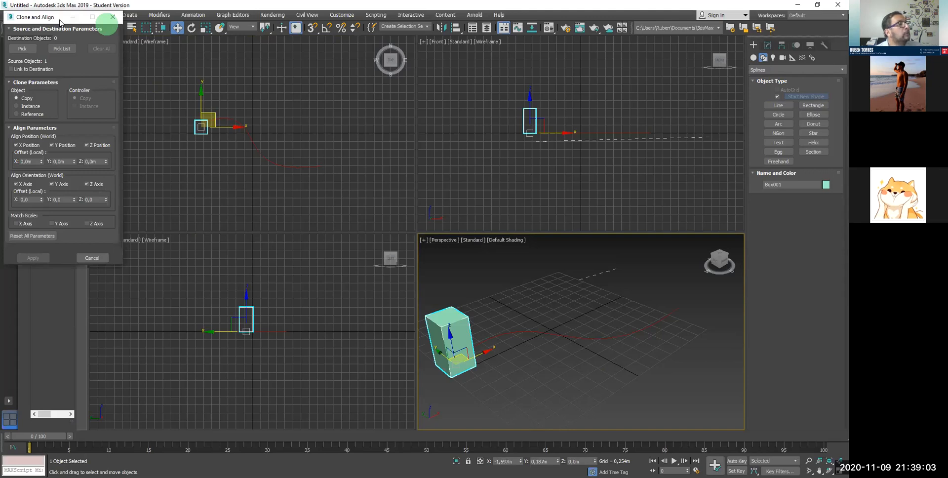
{"action": "left_click_drag", "start_coordinate": [60, 22], "coordinate": [301, 106]}
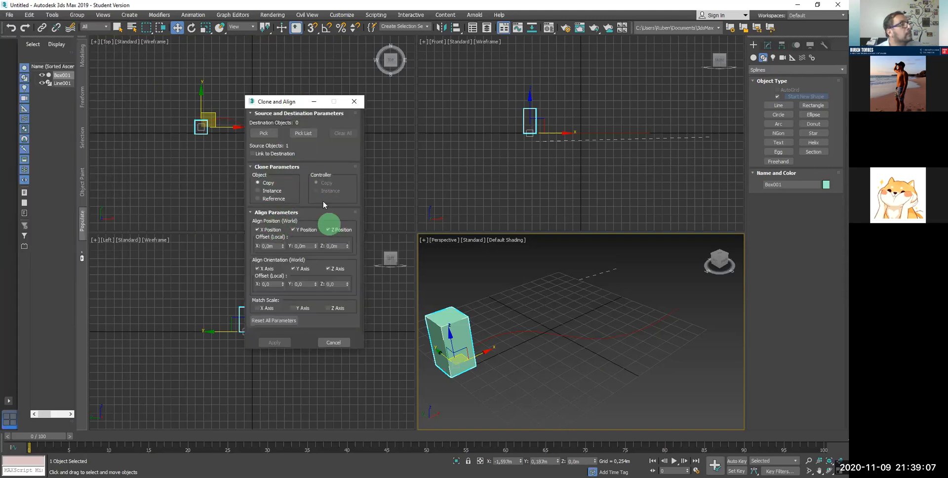
{"action": "left_click", "coordinate": [357, 105]}
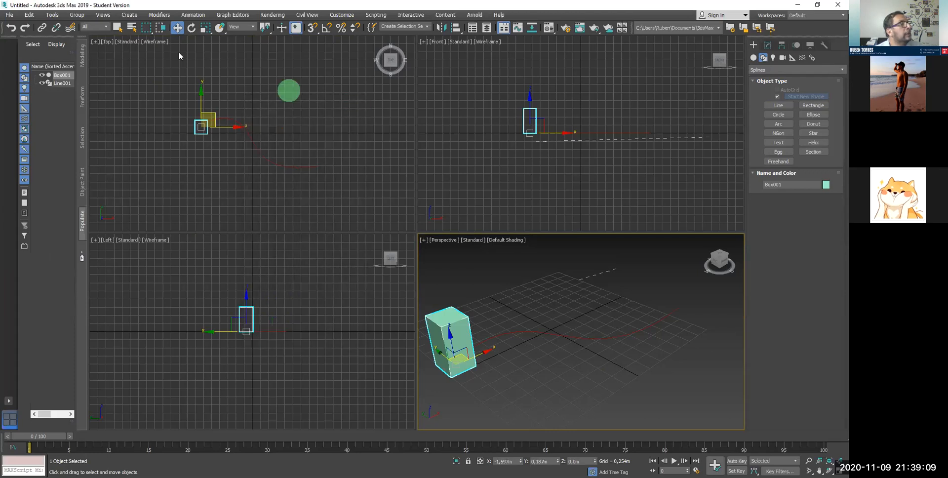
Step: Open the Spacing Tool for the selected box and set the count to 5
{"action": "left_click", "coordinate": [52, 14]}
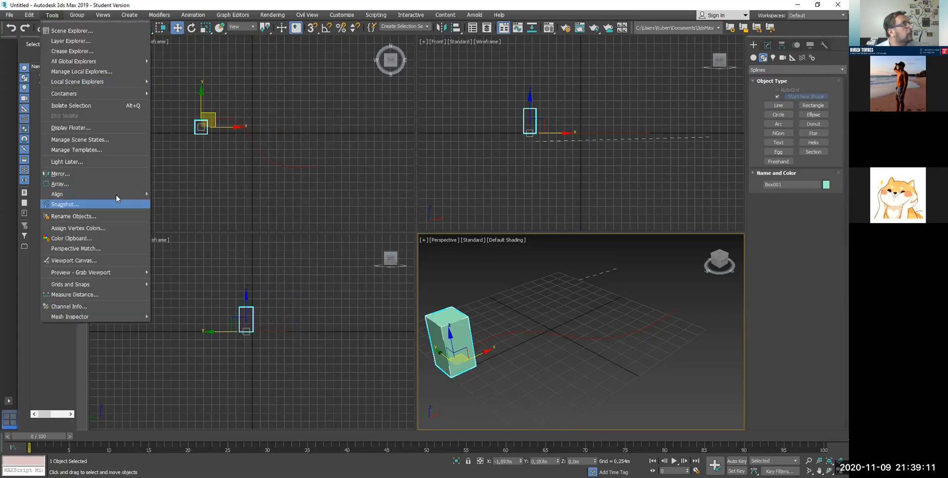
{"action": "mouse_move", "coordinate": [118, 196]}
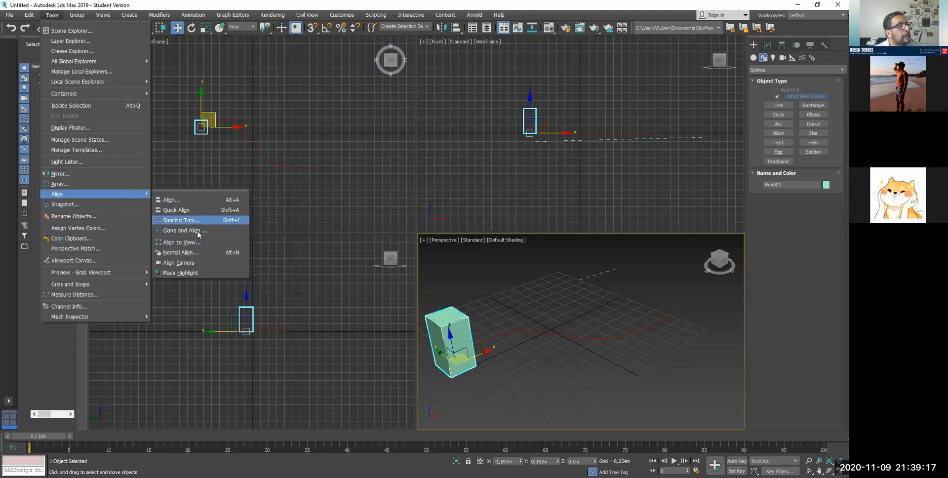
{"action": "left_click", "coordinate": [191, 221]}
{"action": "left_click", "coordinate": [32, 17]}
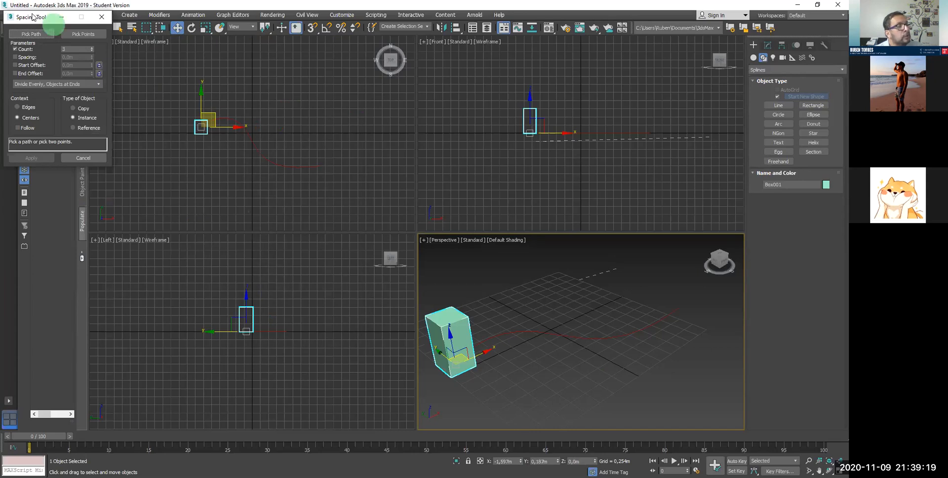
{"action": "left_click_drag", "start_coordinate": [33, 17], "coordinate": [325, 201]}
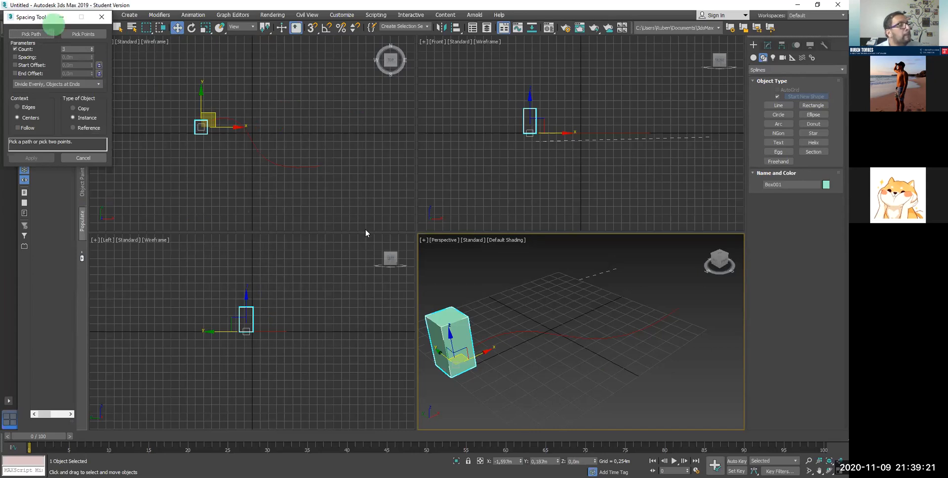
{"action": "left_click", "coordinate": [350, 232]}
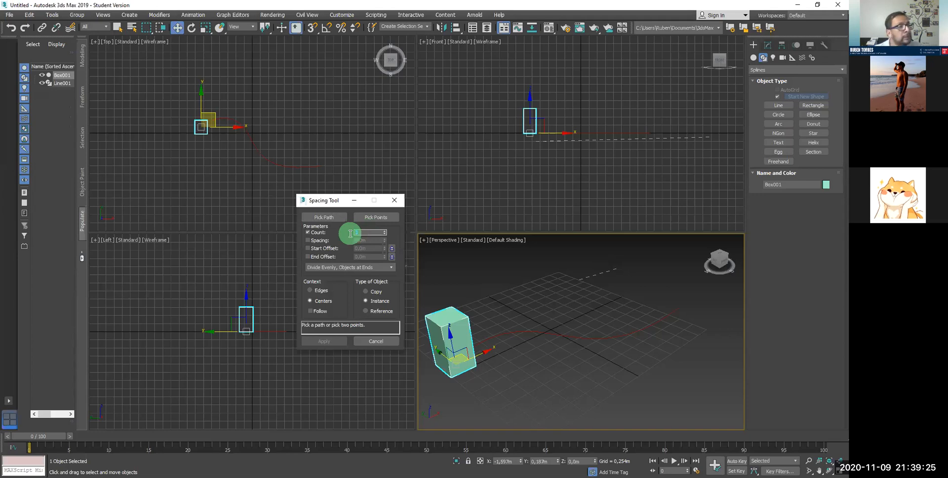
{"action": "type", "text": "5"}
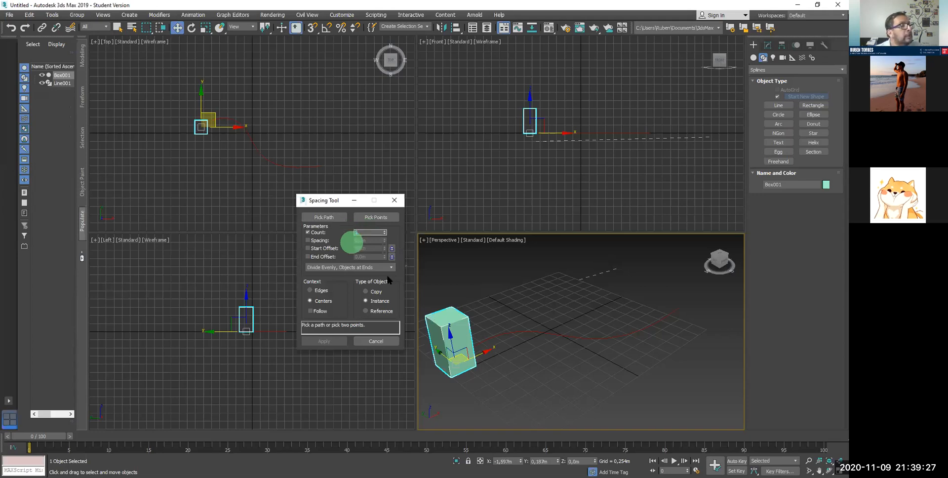
{"action": "left_click", "coordinate": [388, 279]}
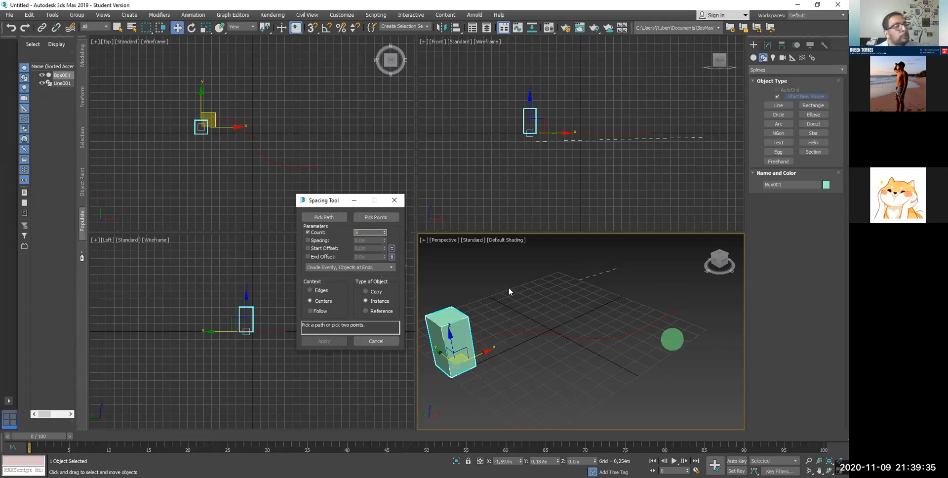
Step: Distribute the box copies along the S-shaped line as the path, with Follow enabled, and apply the spacing
{"action": "left_click", "coordinate": [311, 217]}
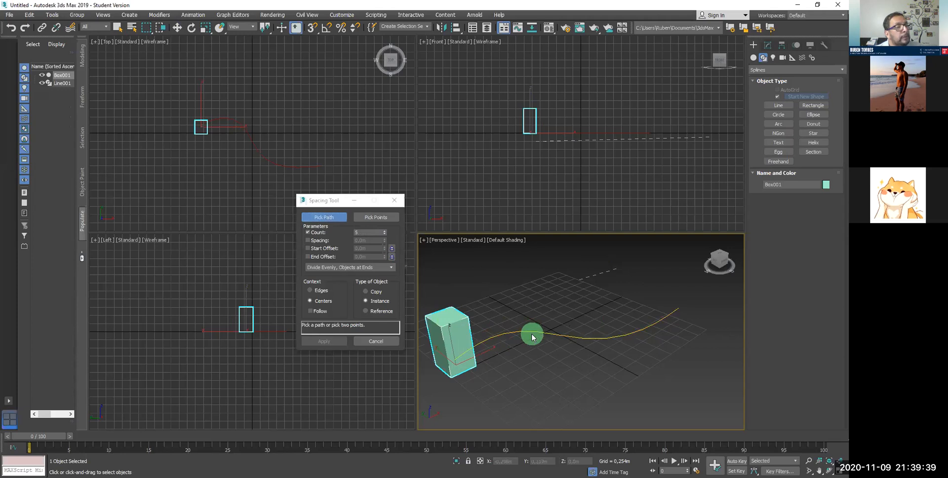
{"action": "left_click", "coordinate": [531, 330]}
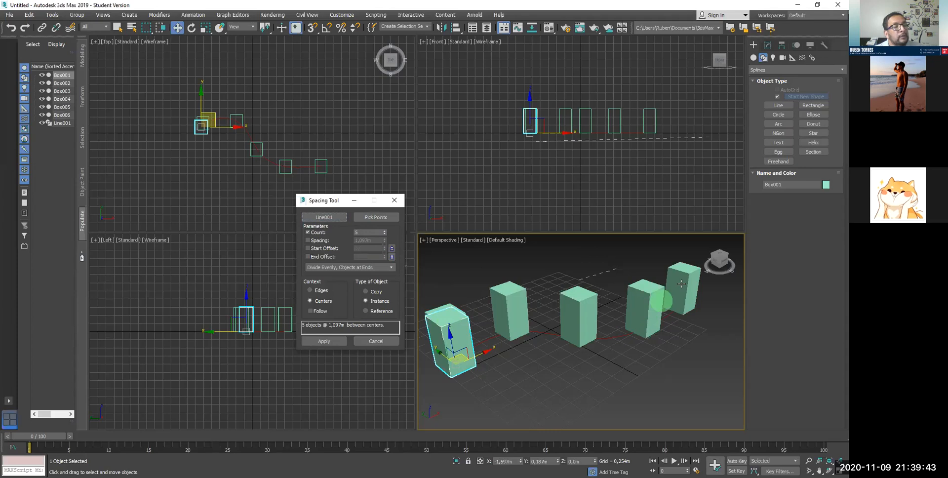
{"action": "left_click", "coordinate": [309, 311]}
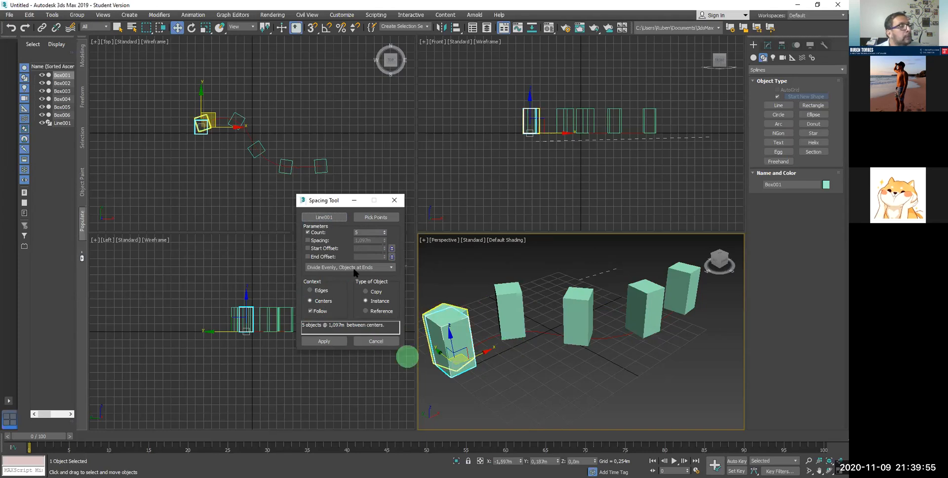
{"action": "left_click", "coordinate": [329, 342]}
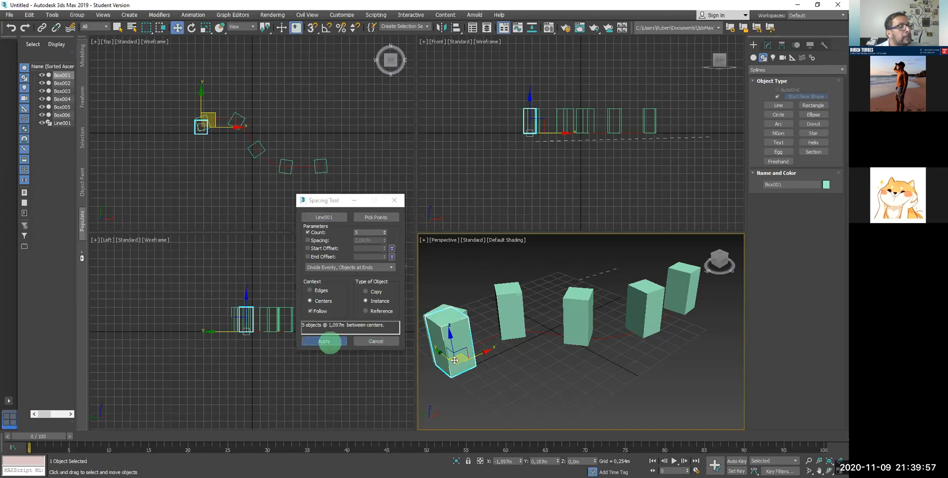
Step: Delete the original box that overlaps the first copy at the start of the path
{"action": "left_click", "coordinate": [454, 359]}
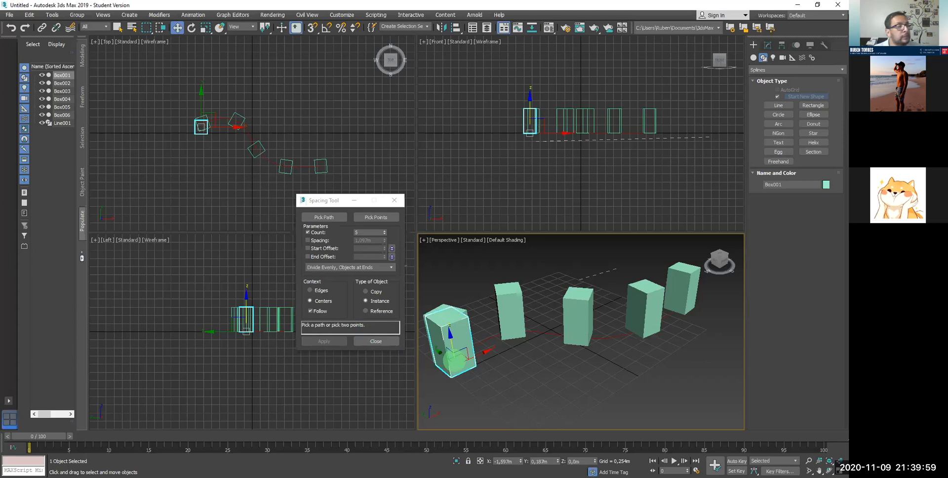
{"action": "key", "text": "Delete"}
{"action": "left_click", "coordinate": [527, 376]}
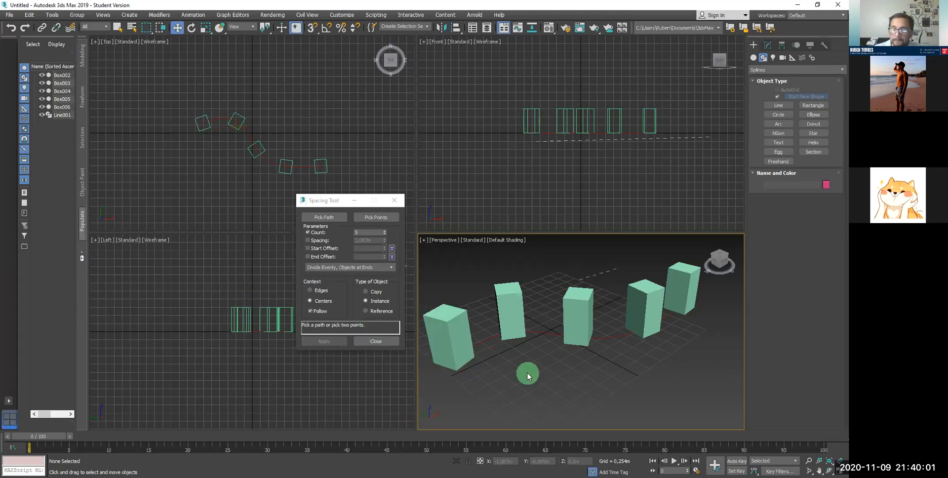